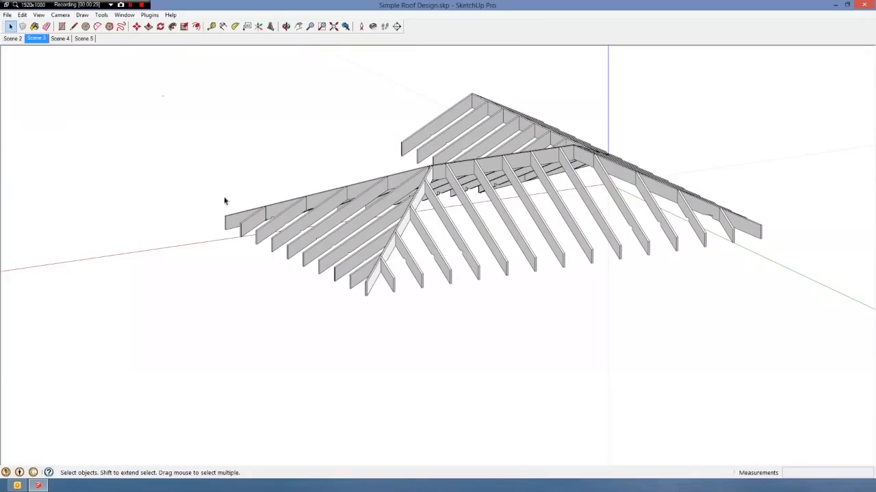
# Check in the list of available toolbars that Large Tool Set is enabled.
pyautogui.click(39, 15)
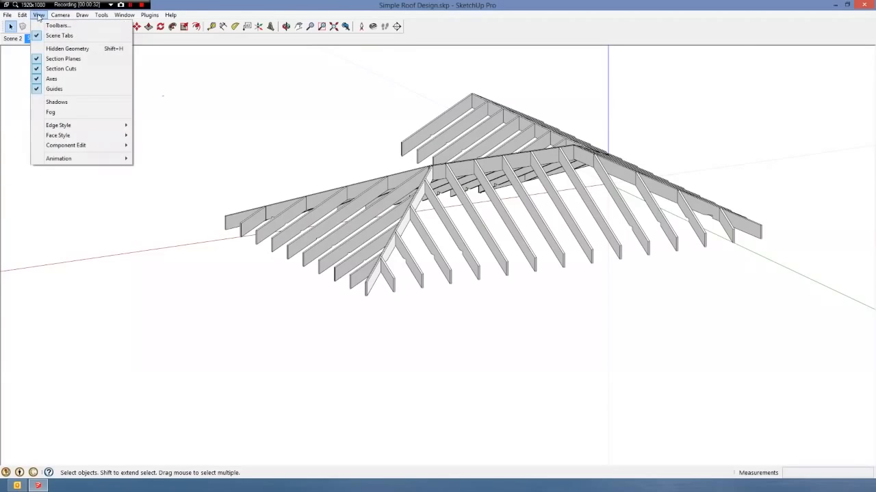
pyautogui.click(46, 27)
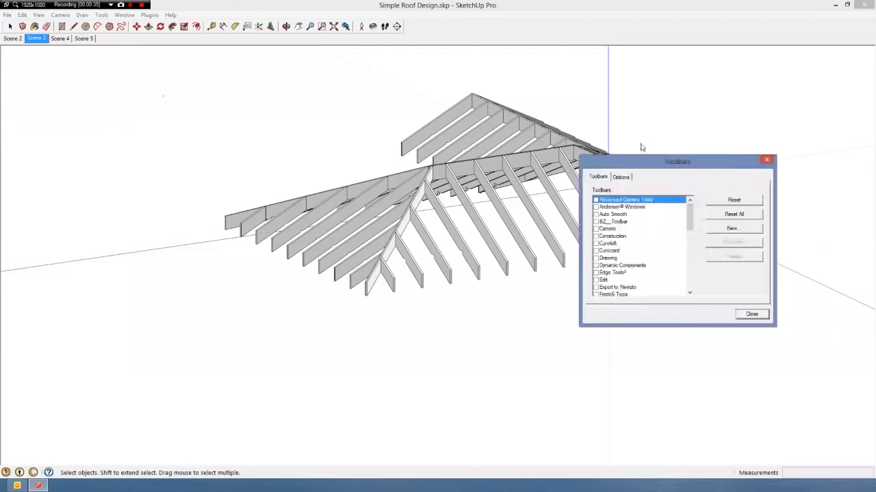
pyautogui.moveTo(457, 219); pyautogui.dragTo(456, 244)
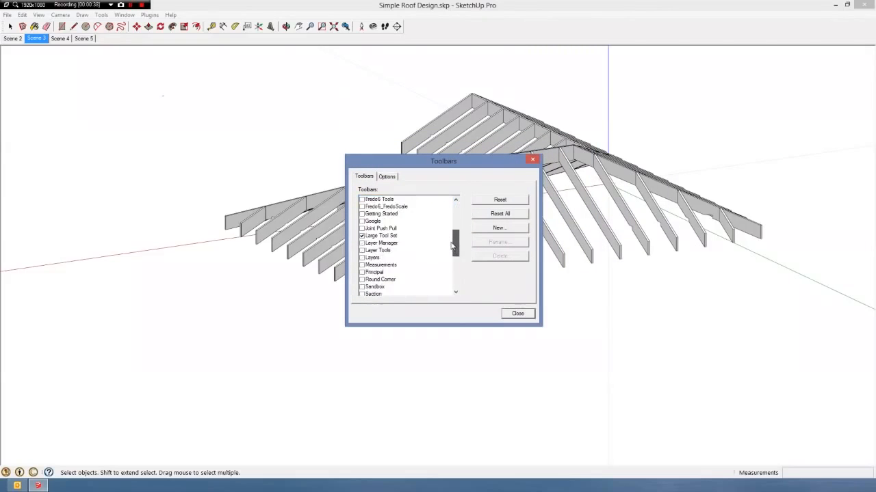
pyautogui.click(517, 316)
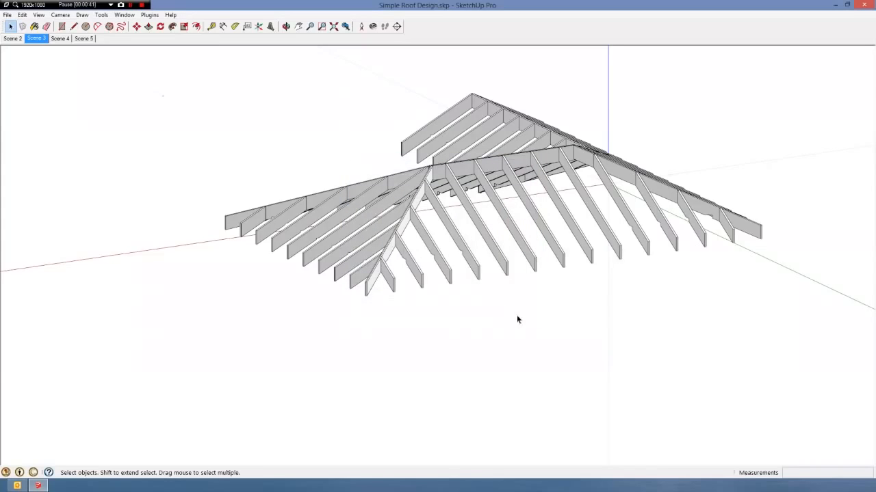
# Review the model's display style and the available style collections in the Styles settings.
pyautogui.click(123, 15)
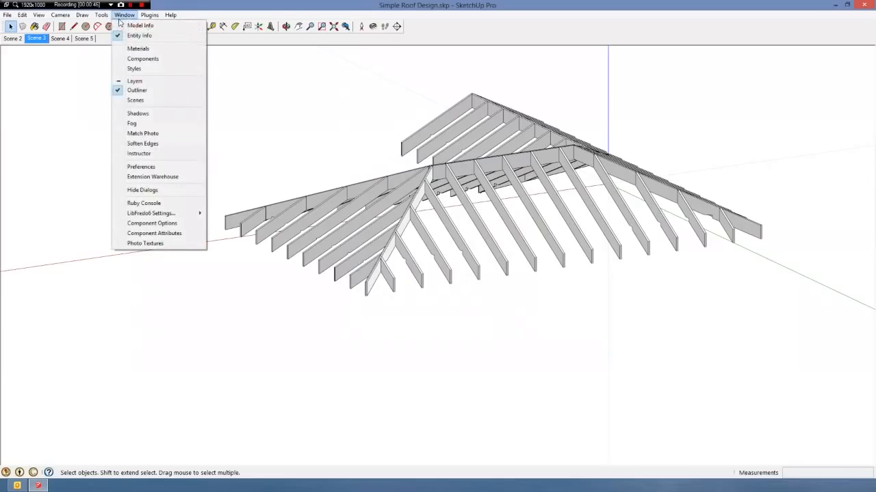
pyautogui.click(130, 69)
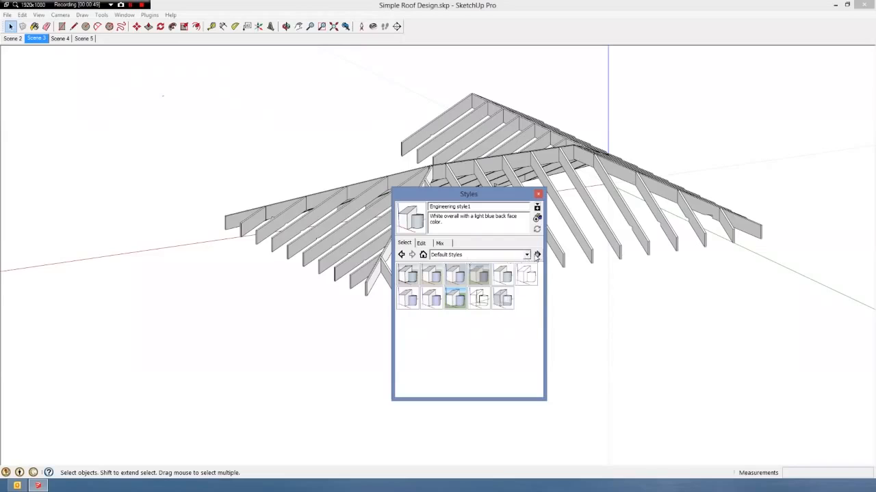
pyautogui.click(527, 254)
pyautogui.click(465, 296)
pyautogui.click(538, 195)
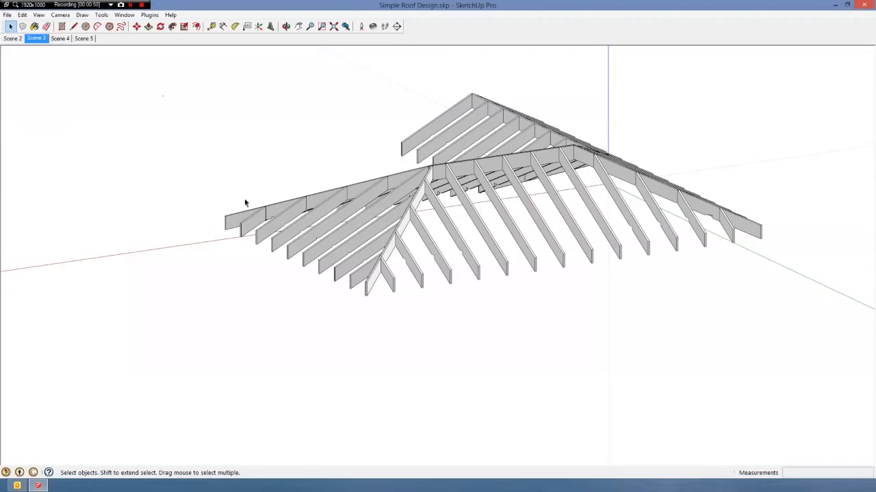
# Check the default drawing template in the system preferences, keeping the Architectural Design template in inches.
pyautogui.click(122, 16)
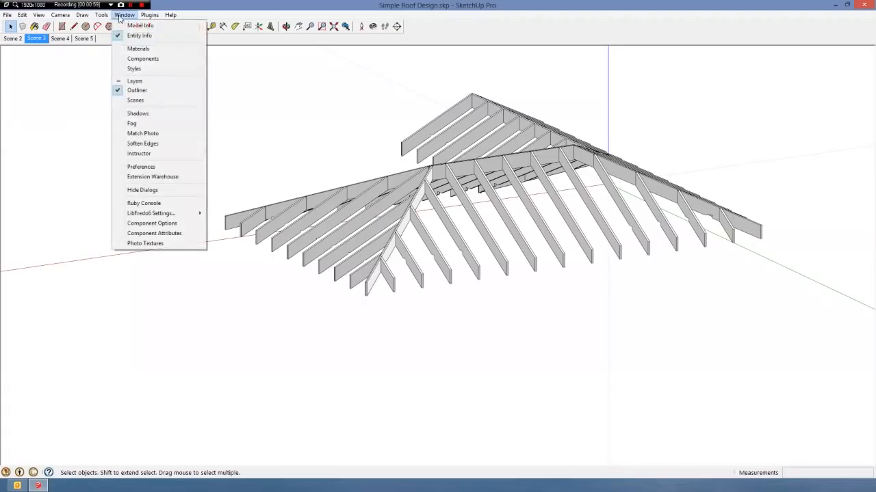
pyautogui.click(137, 167)
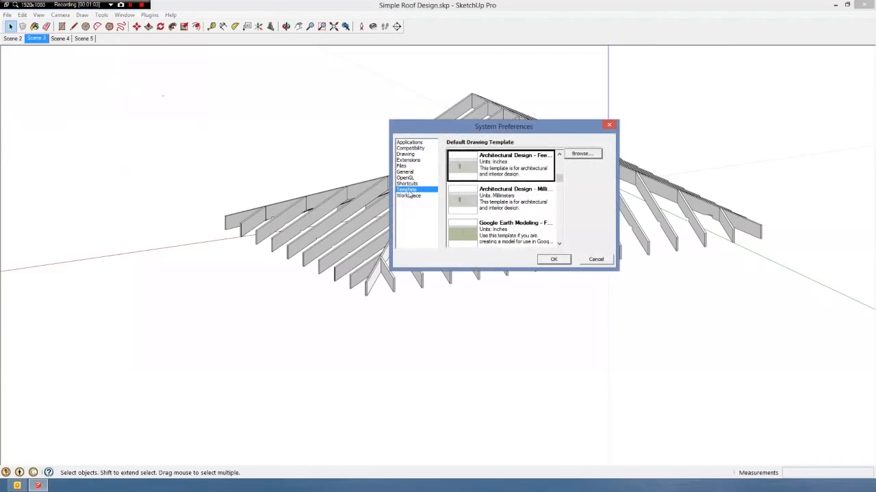
pyautogui.click(554, 260)
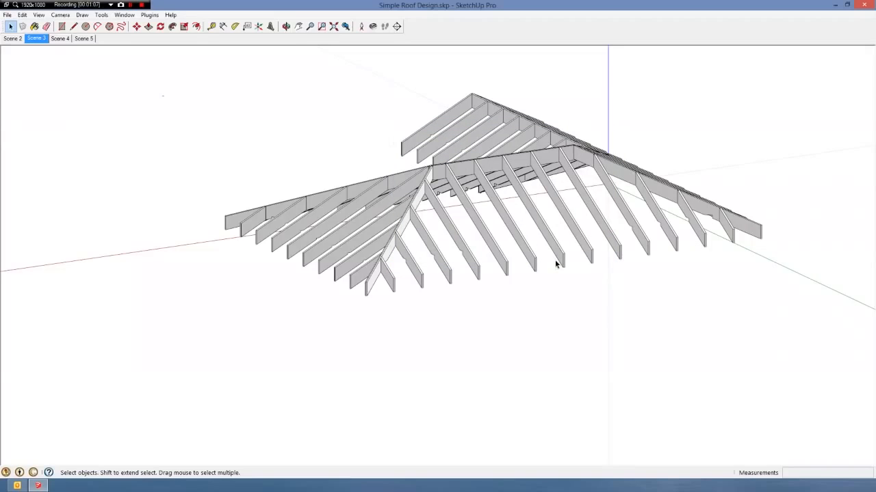
# Examine the completed roof framing from several angles, including the ridges, hips, valley and rafters.
pyautogui.click(61, 15)
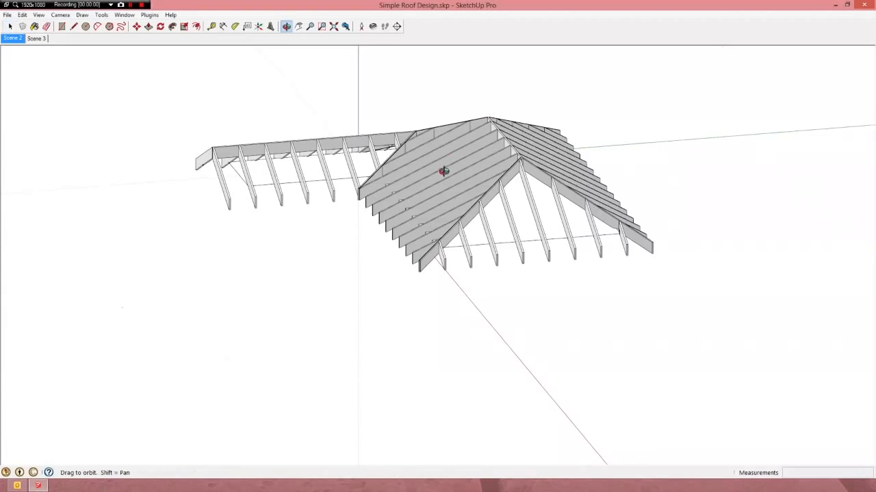
pyautogui.moveTo(442, 172)
pyautogui.mouseDown(button='middle')
pyautogui.moveTo(477, 253)
pyautogui.moveTo(397, 242)
pyautogui.moveTo(520, 221)
pyautogui.moveTo(510, 236)
pyautogui.mouseUp(button='middle')
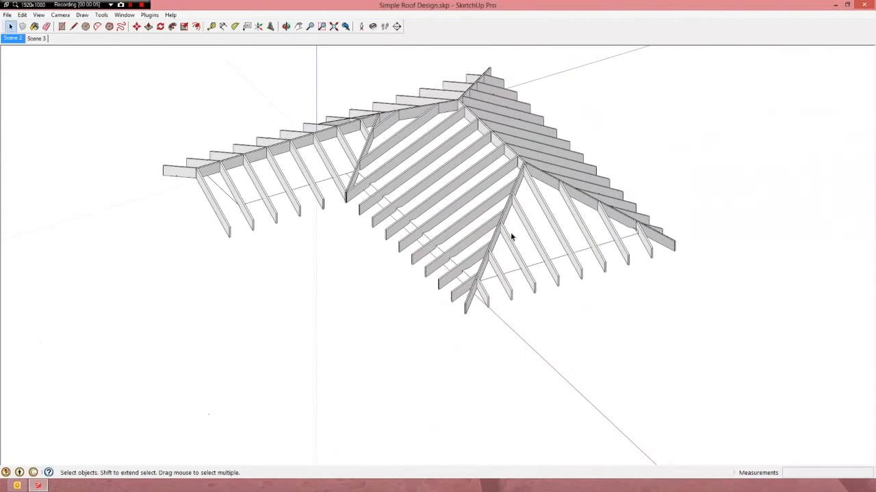
pyautogui.moveTo(246, 216); pyautogui.dragTo(315, 192, button='middle')
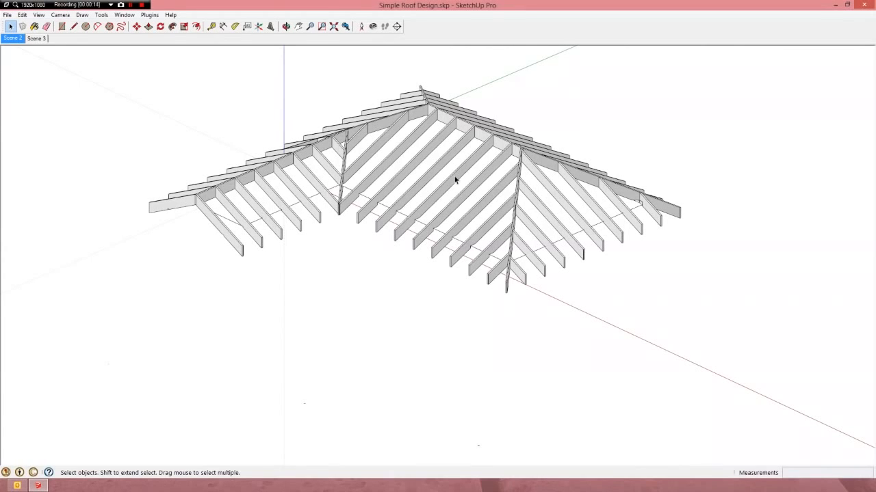
pyautogui.moveTo(504, 139); pyautogui.dragTo(476, 180, button='middle')
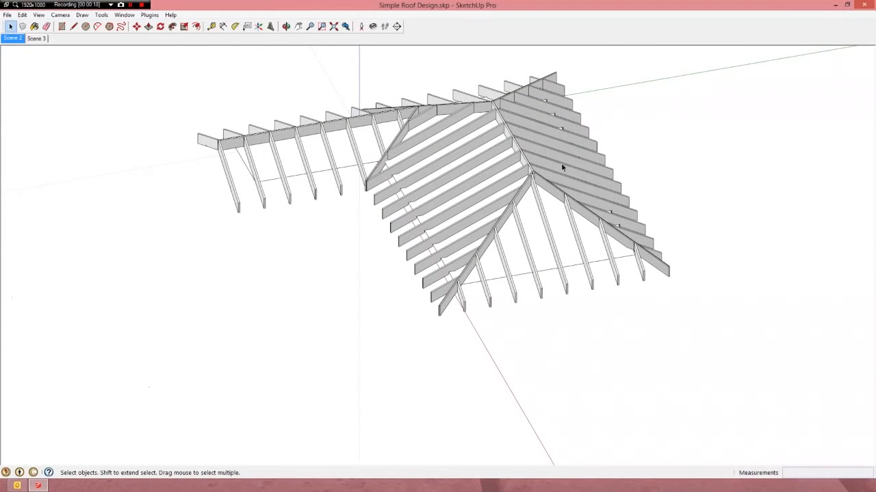
pyautogui.moveTo(560, 167); pyautogui.dragTo(604, 147, button='middle')
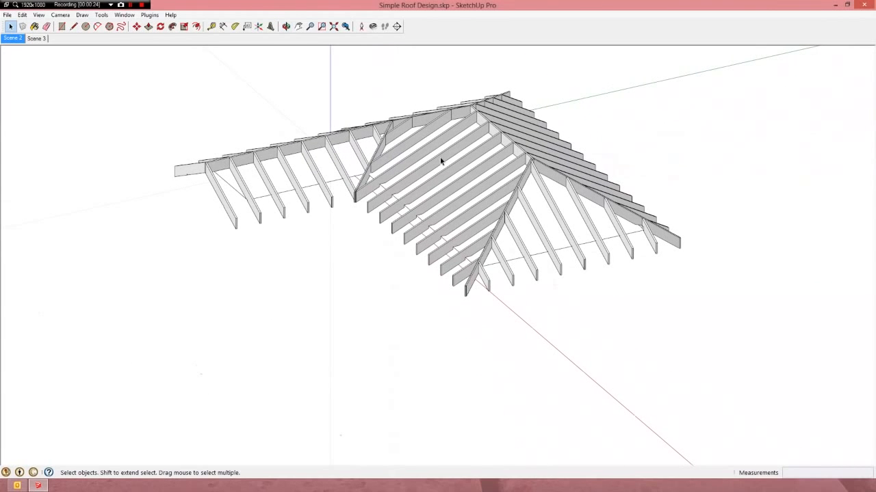
# Switch to Scene 3 and select the L-shaped floor plan group.
pyautogui.click(39, 39)
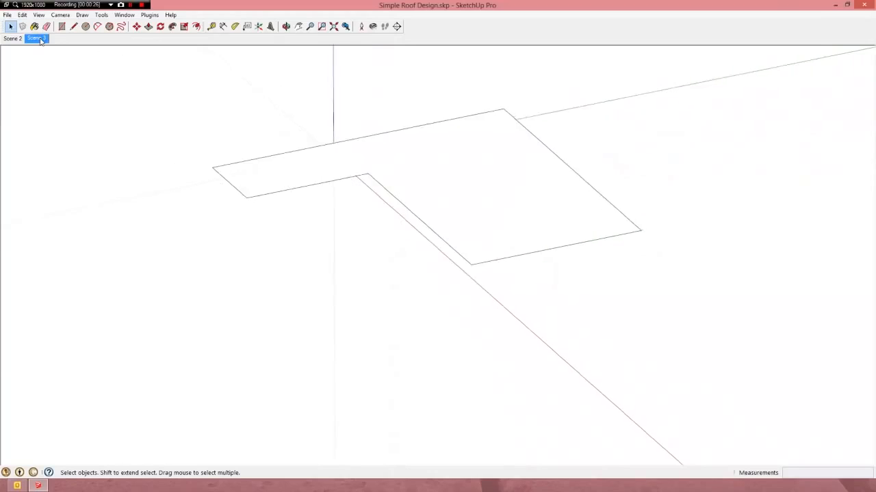
pyautogui.click(459, 195)
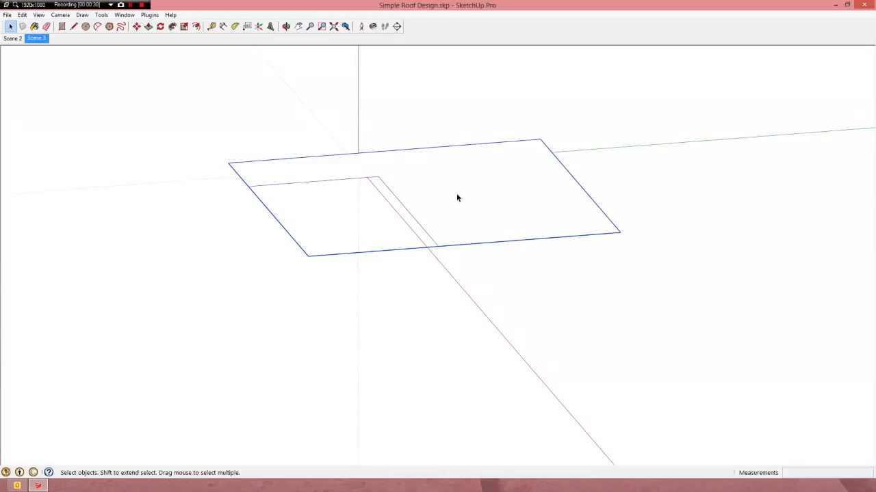
pyautogui.moveTo(457, 198); pyautogui.dragTo(584, 308, button='middle')
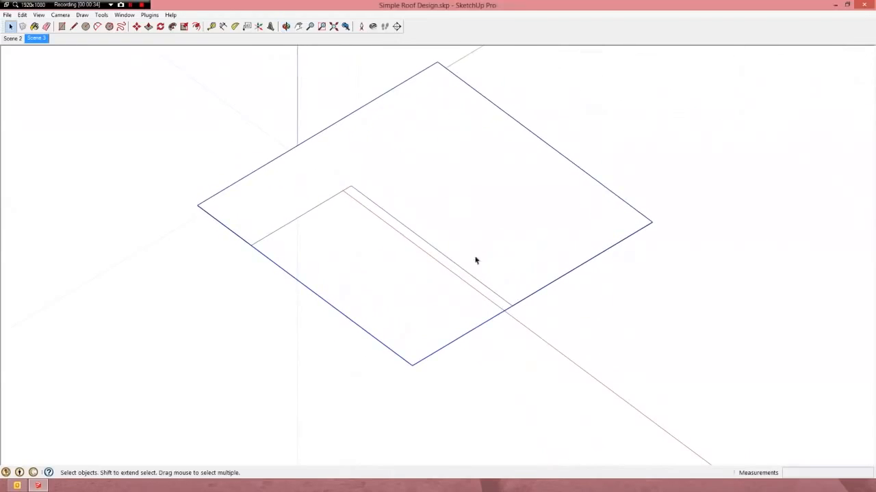
pyautogui.scroll(-1, 442, 254)
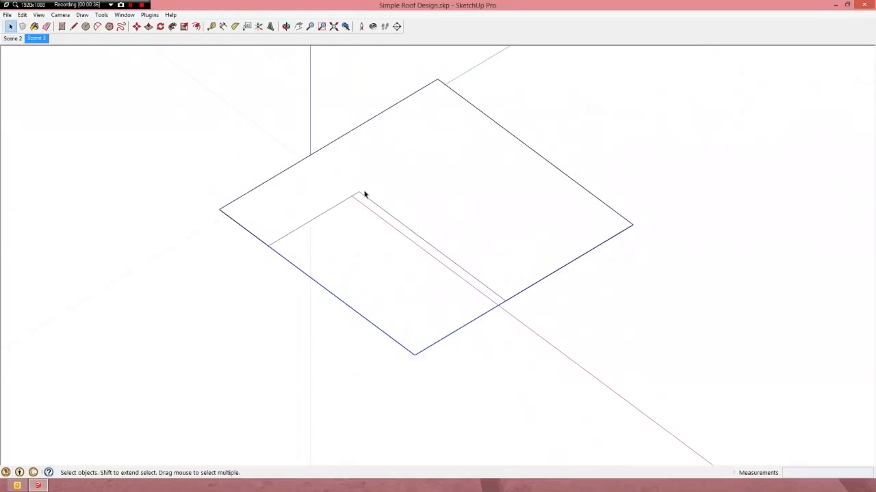
# Measure the floor plan's overall length and width and the depth of its narrow wing with the Tape Measure.
pyautogui.press('t')
pyautogui.click(247, 227)
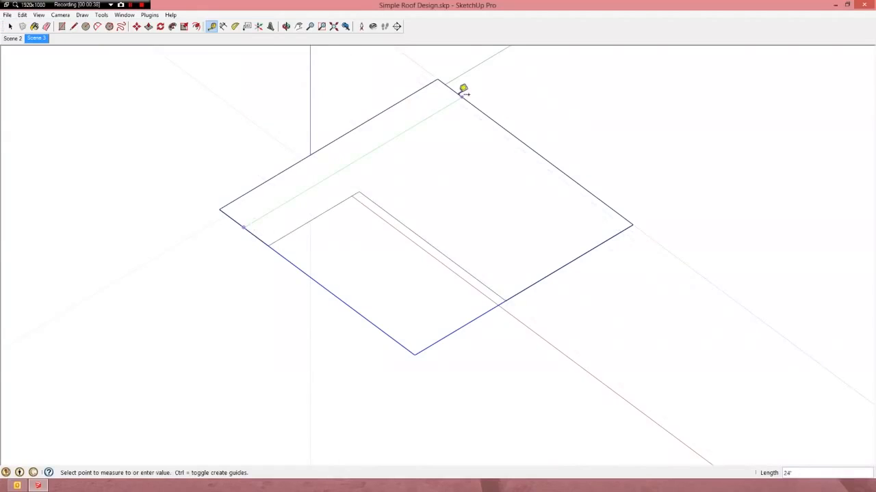
pyautogui.click(459, 94)
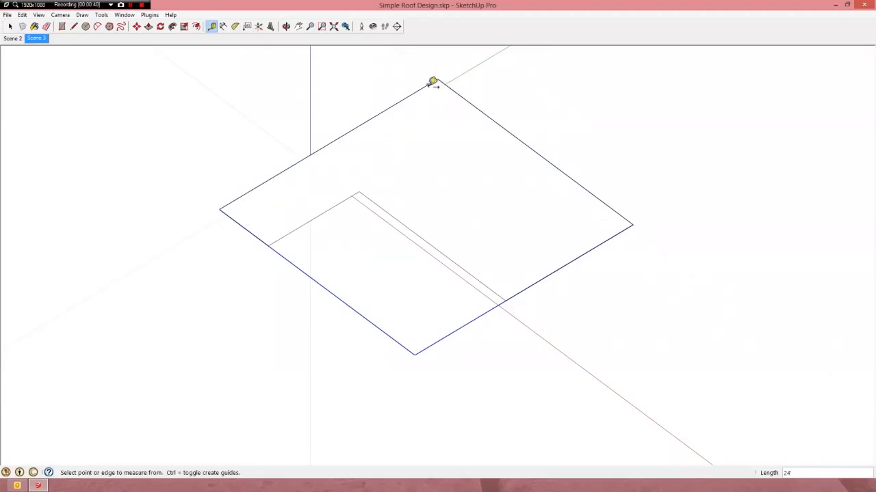
pyautogui.click(428, 85)
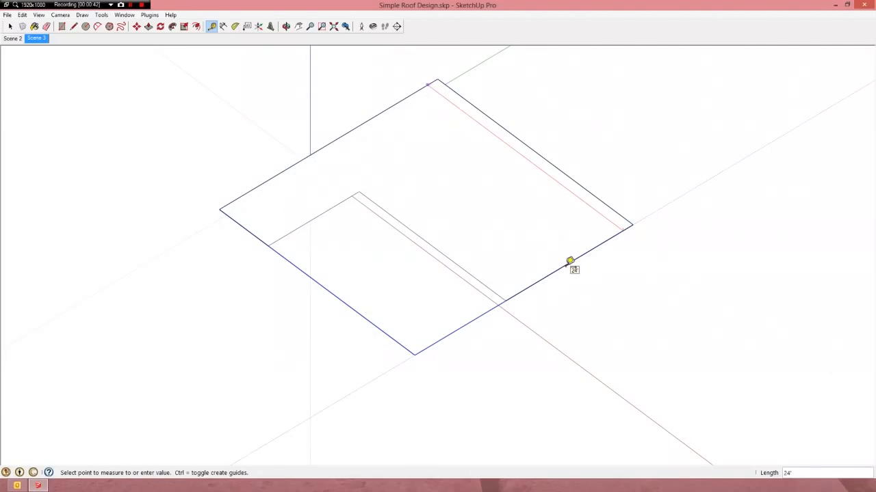
pyautogui.click(571, 261)
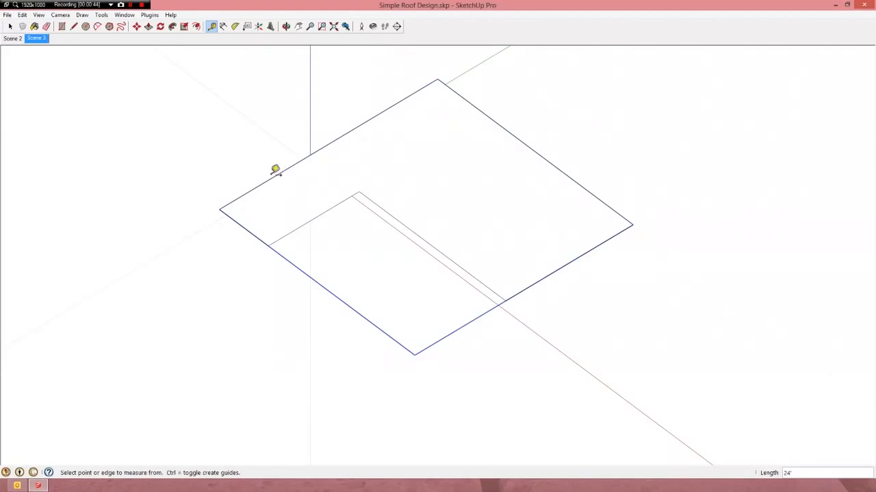
pyautogui.click(270, 179)
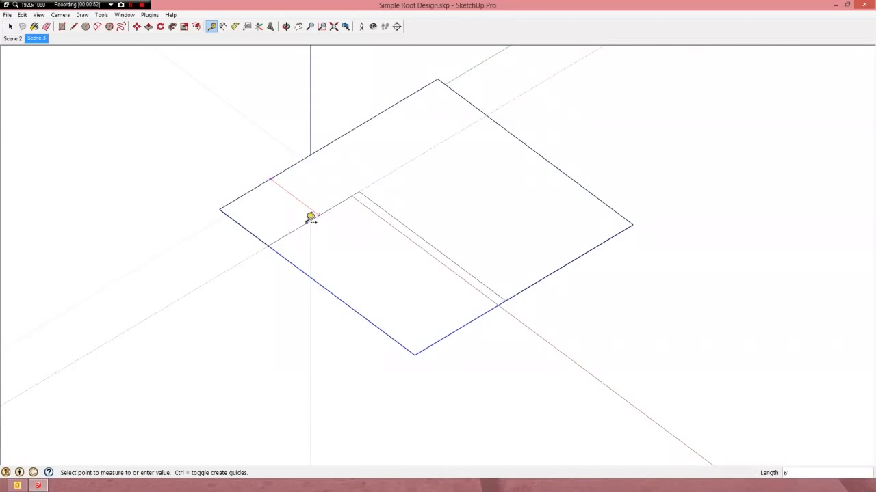
pyautogui.press('space')
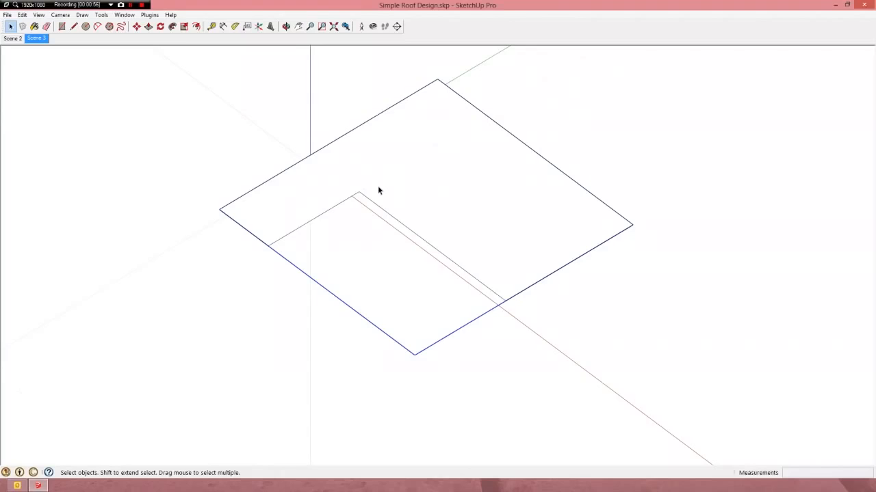
# Select the face inside the floor plan group, then show the Outliner and Entity Info windows stacked beside the plan.
pyautogui.rightClick(460, 220)
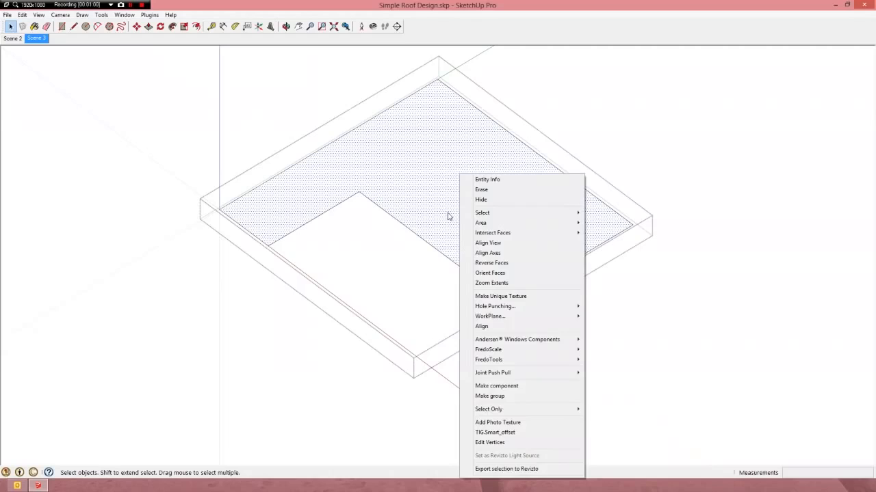
pyautogui.click(445, 215)
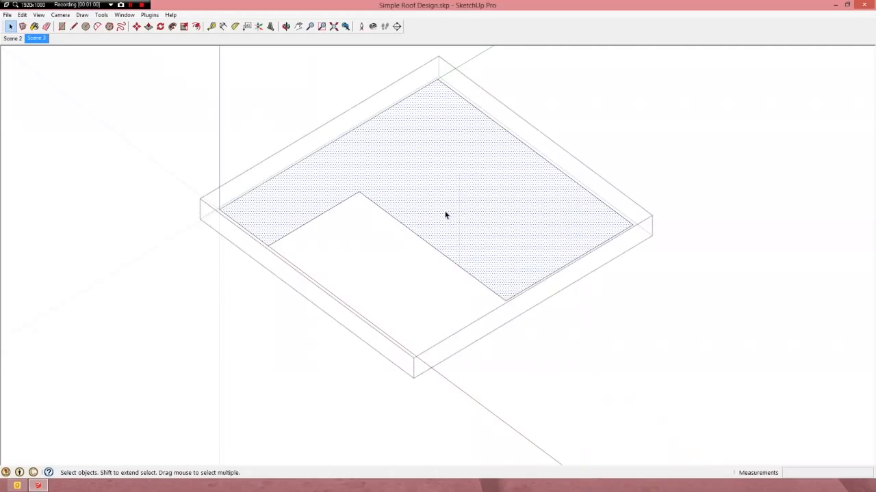
pyautogui.click(124, 15)
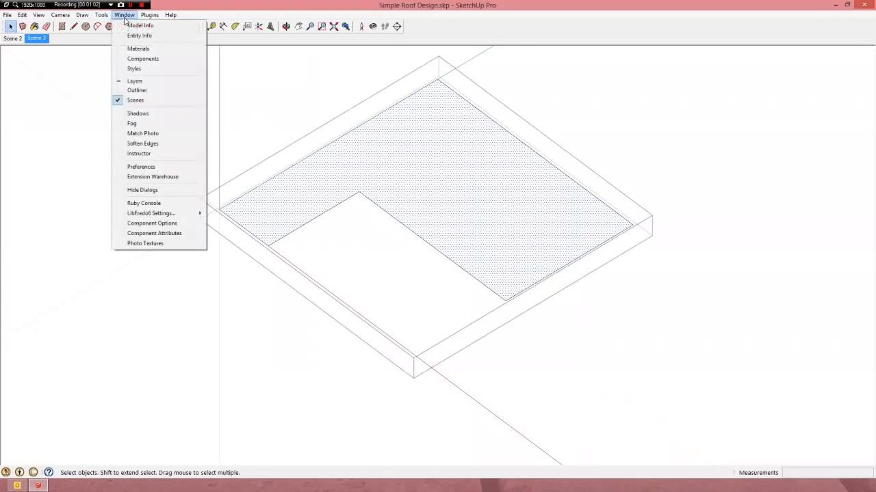
pyautogui.click(136, 89)
pyautogui.click(124, 15)
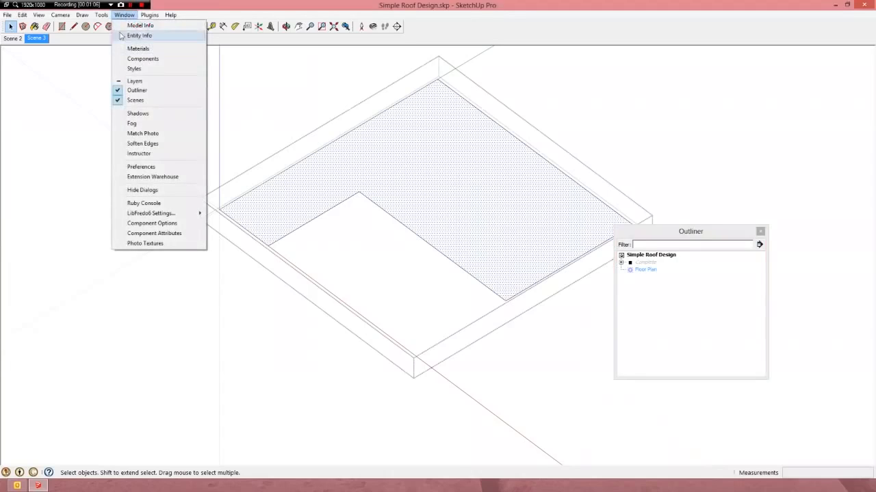
pyautogui.click(119, 39)
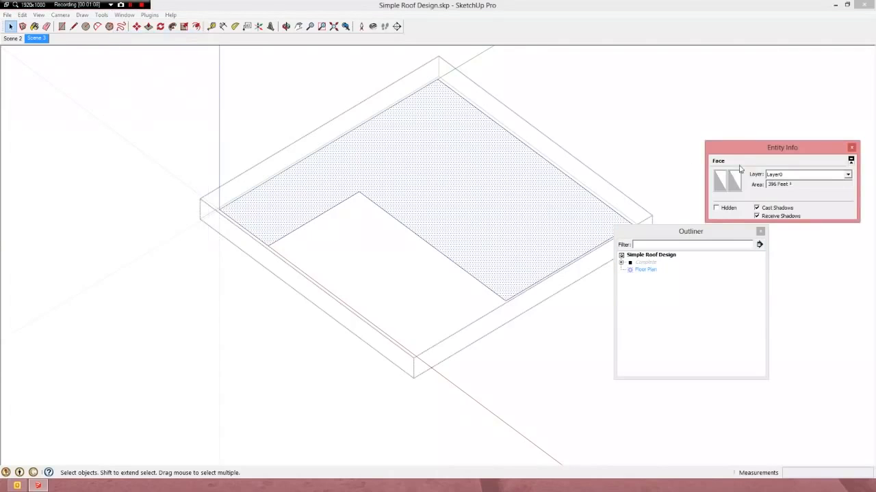
pyautogui.moveTo(743, 153); pyautogui.dragTo(714, 139)
pyautogui.moveTo(673, 236); pyautogui.dragTo(744, 219)
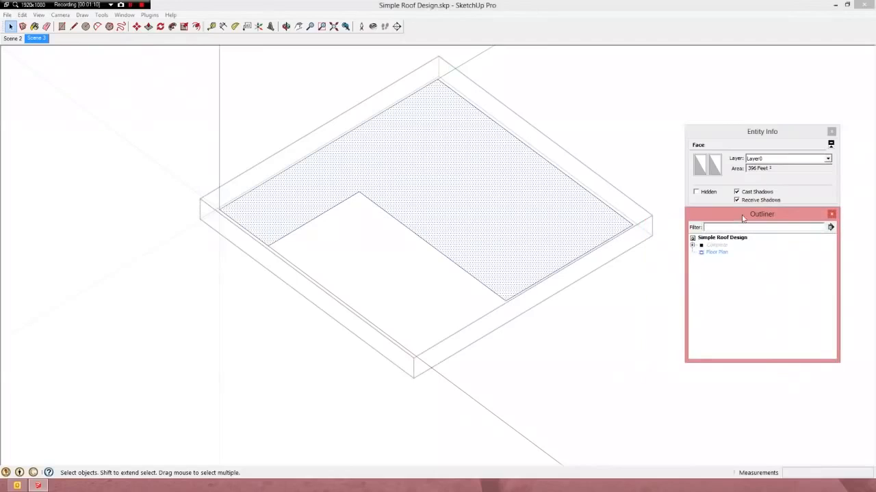
# Copy the Floor Plan group and paste the duplicate in place over the original.
pyautogui.click(713, 252)
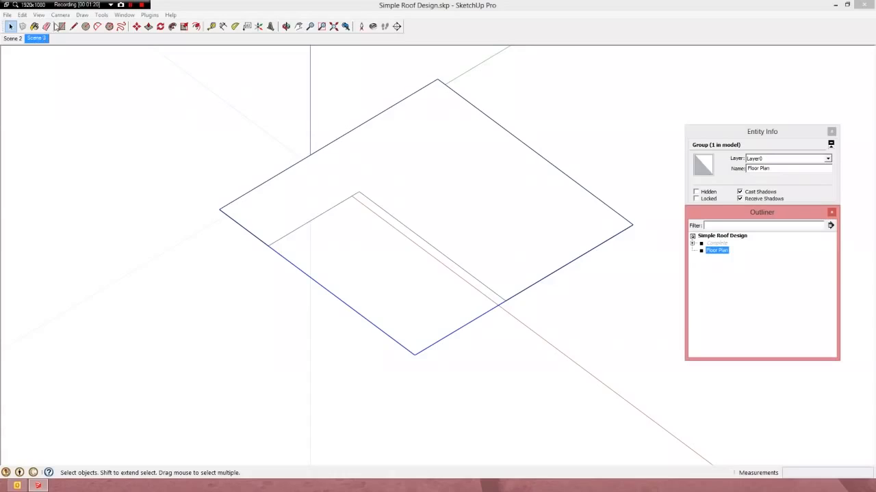
pyautogui.click(22, 15)
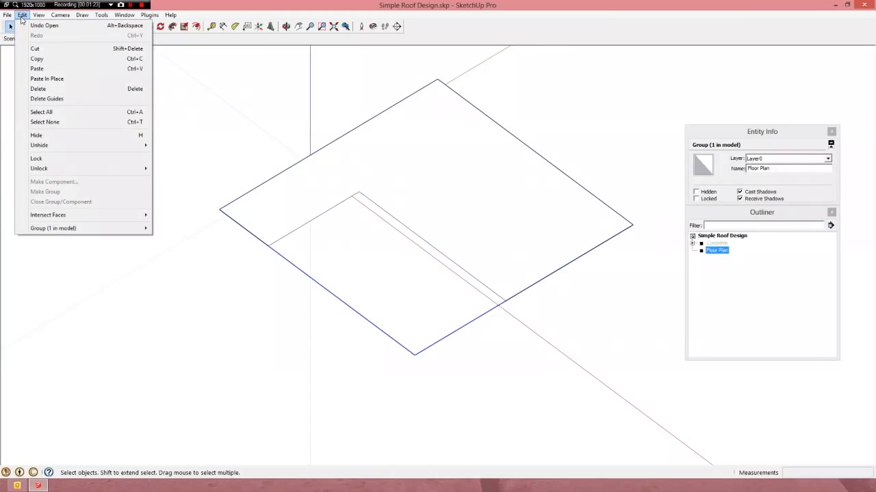
pyautogui.click(36, 60)
pyautogui.click(20, 17)
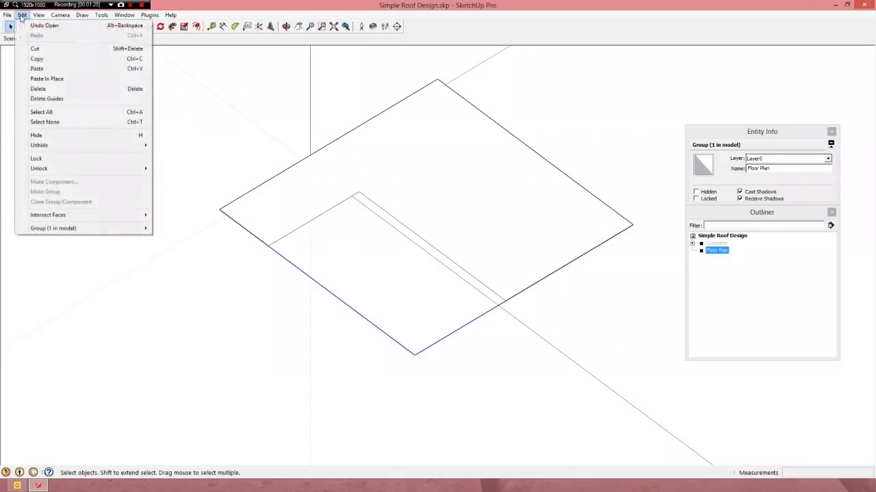
pyautogui.click(46, 79)
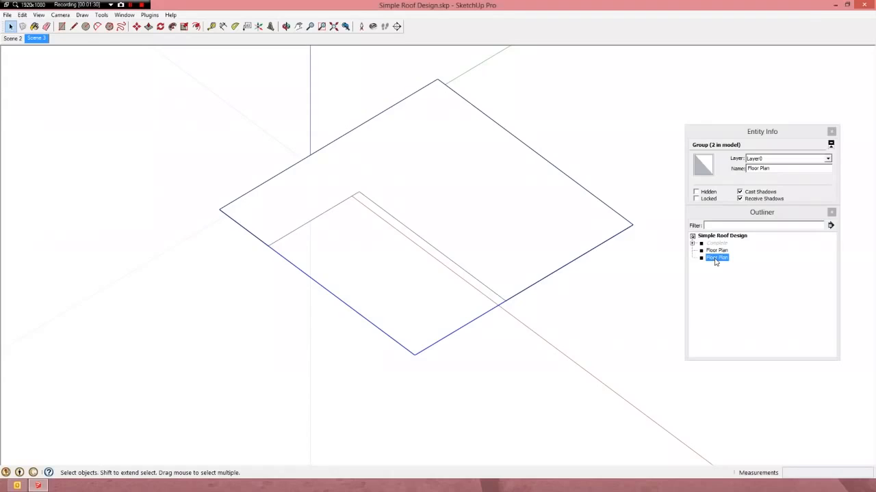
# Rename the duplicated Floor Plan group as Roof Planes.
pyautogui.click(712, 261)
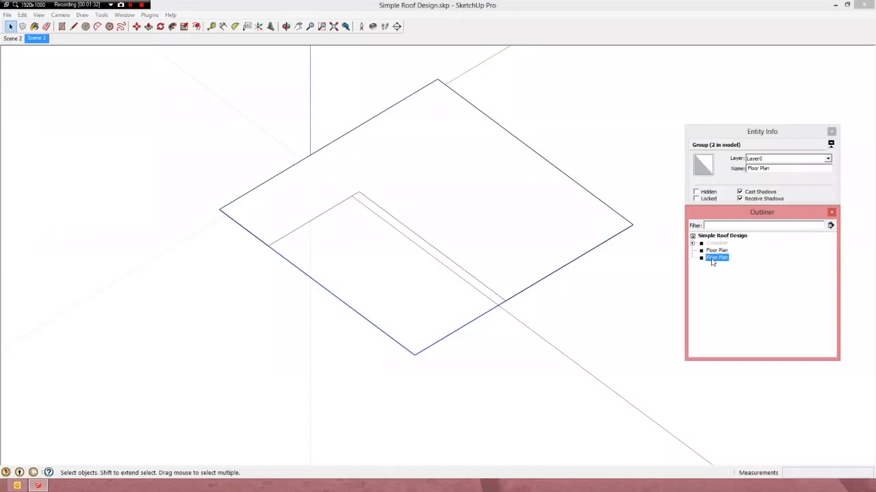
pyautogui.doubleClick(711, 260)
pyautogui.click(717, 261)
pyautogui.click(716, 245)
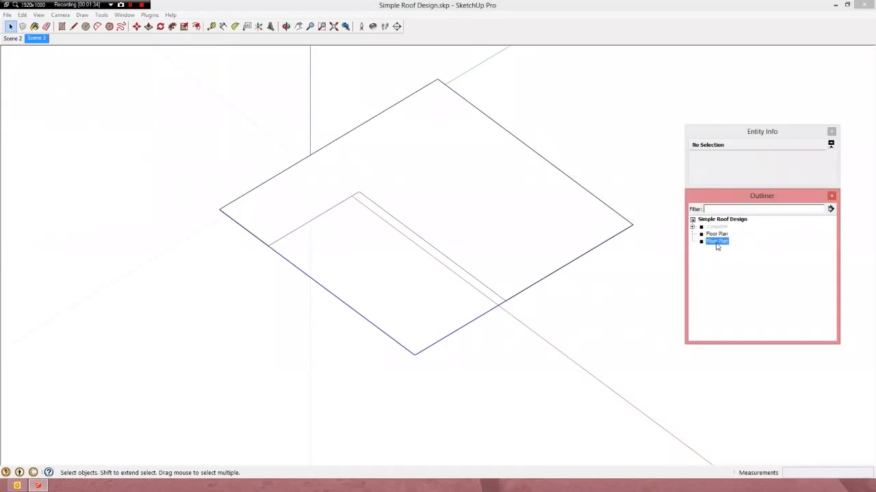
pyautogui.moveTo(773, 169); pyautogui.dragTo(737, 173)
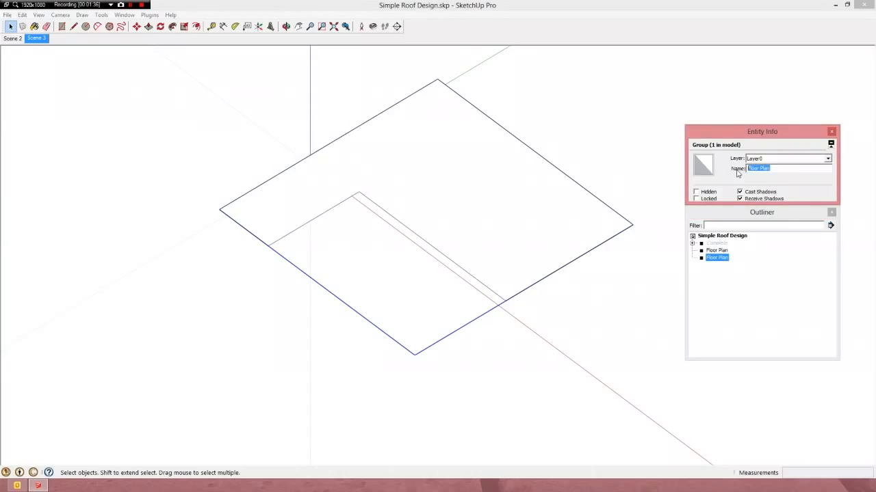
pyautogui.write('Roof')
# Hide the original Floor Plan group so that only the Roof Planes group stays visible.
pyautogui.click(715, 252)
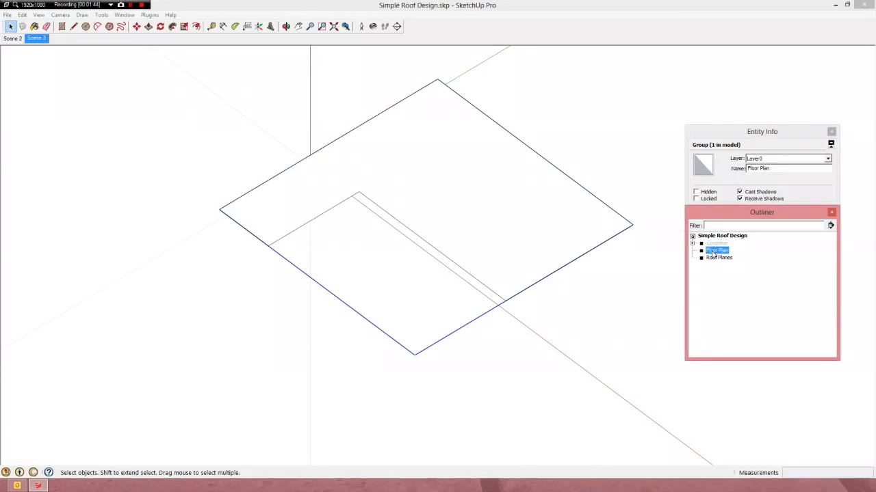
pyautogui.rightClick(713, 255)
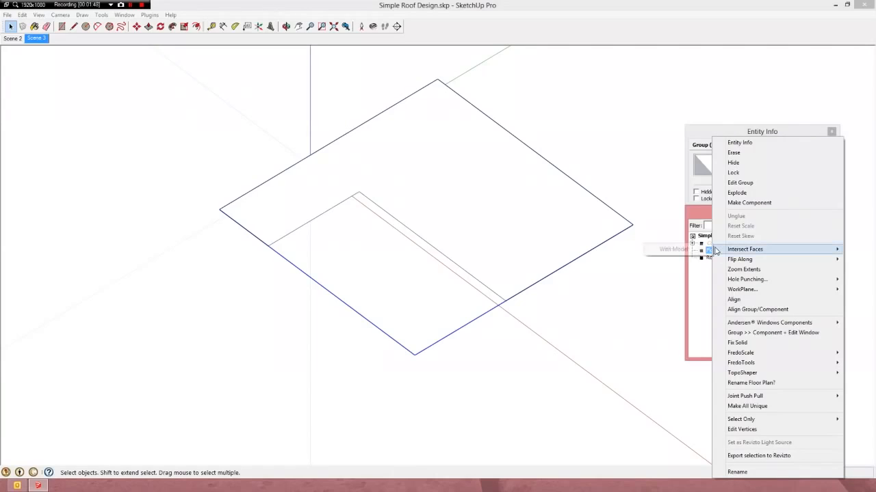
pyautogui.click(733, 162)
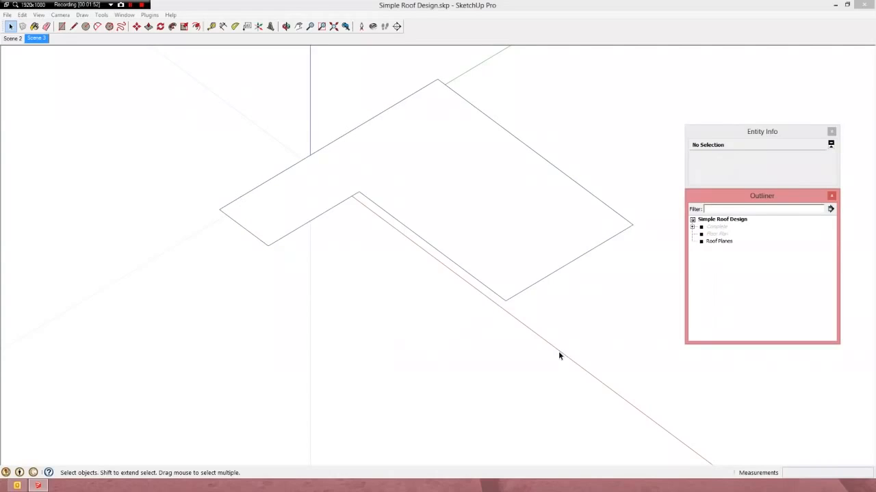
# Open the Roof Planes group for editing and offset its L-shaped face outward by 24 inches.
pyautogui.click(502, 221)
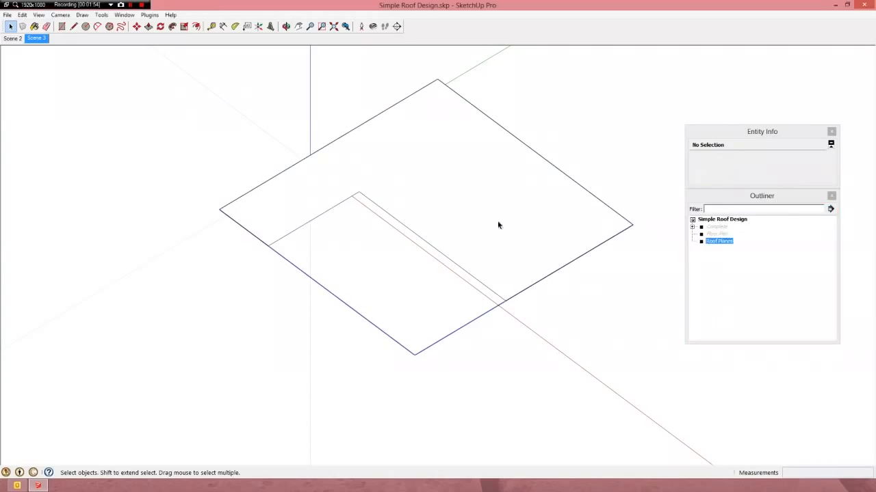
pyautogui.moveTo(458, 231); pyautogui.dragTo(465, 254, button='middle')
pyautogui.doubleClick(462, 227)
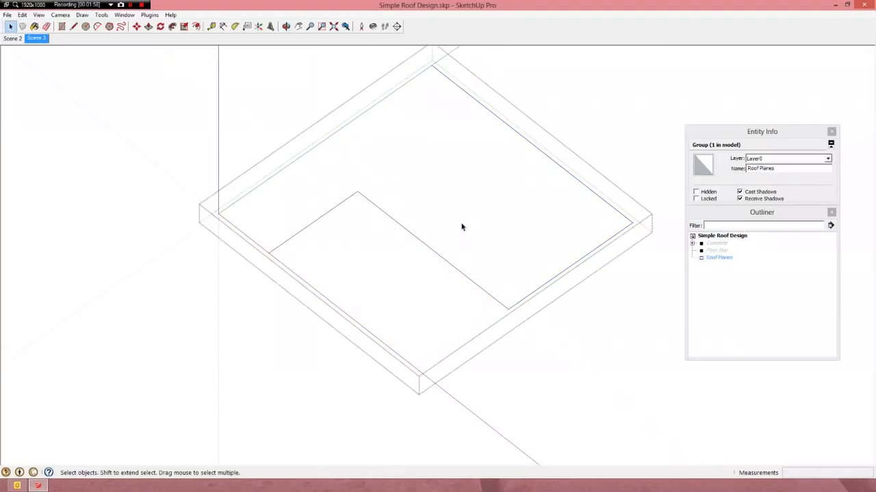
pyautogui.click(462, 226)
pyautogui.moveTo(462, 224); pyautogui.dragTo(459, 185, button='middle')
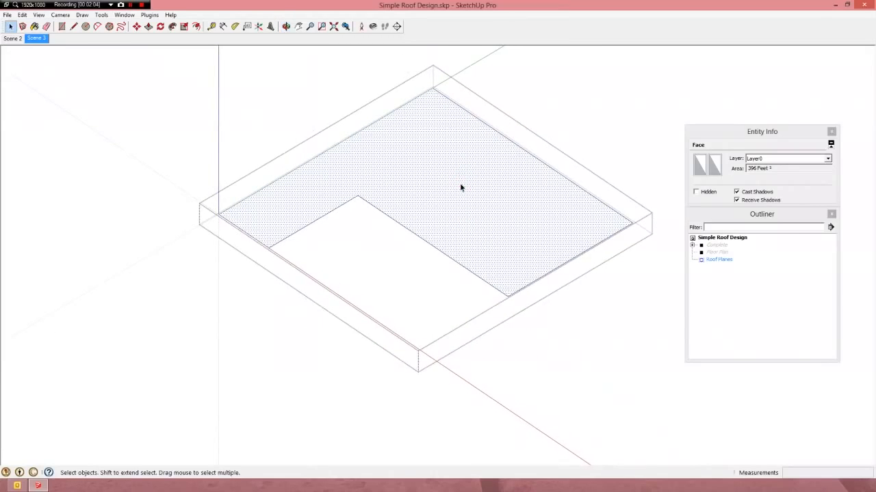
pyautogui.click(197, 27)
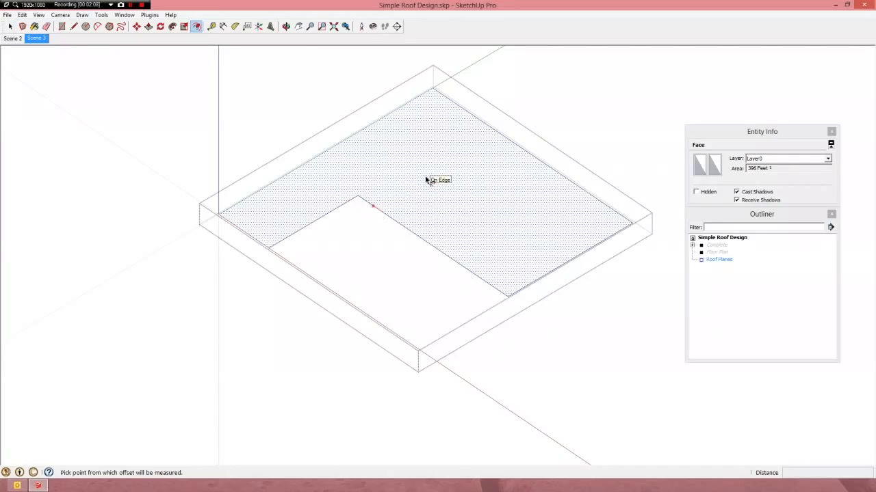
pyautogui.click(394, 228)
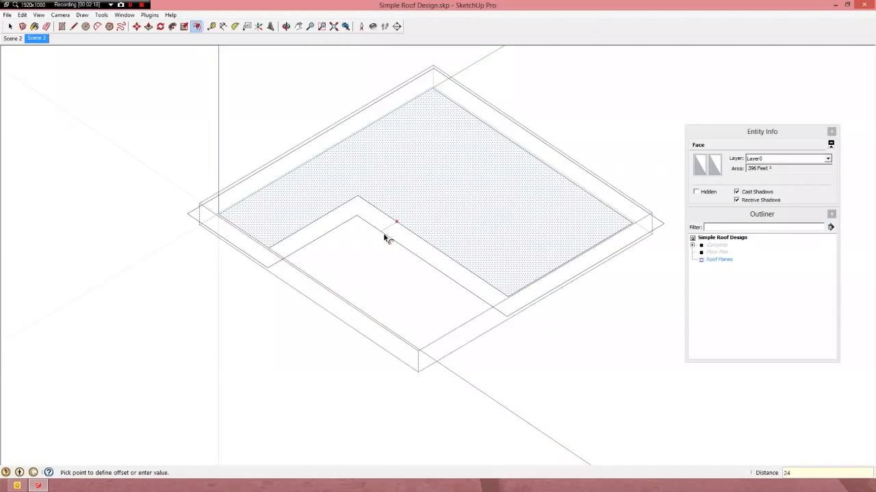
pyautogui.press('Return')
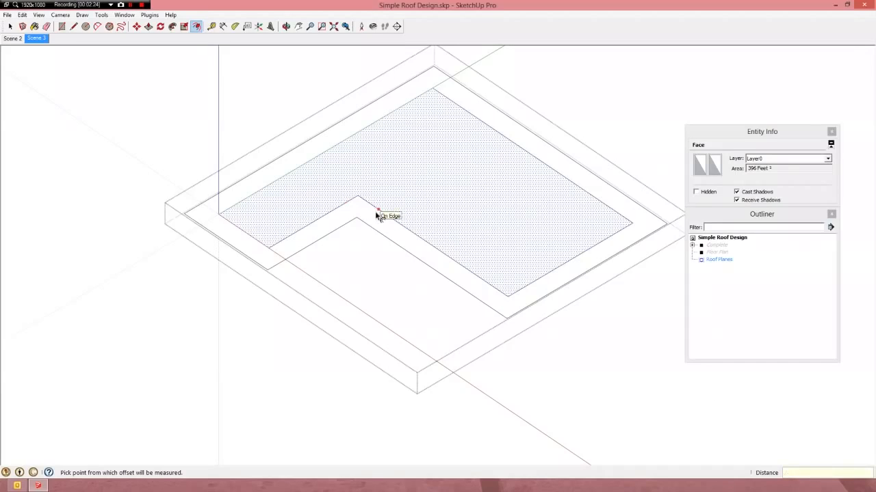
pyautogui.press('space')
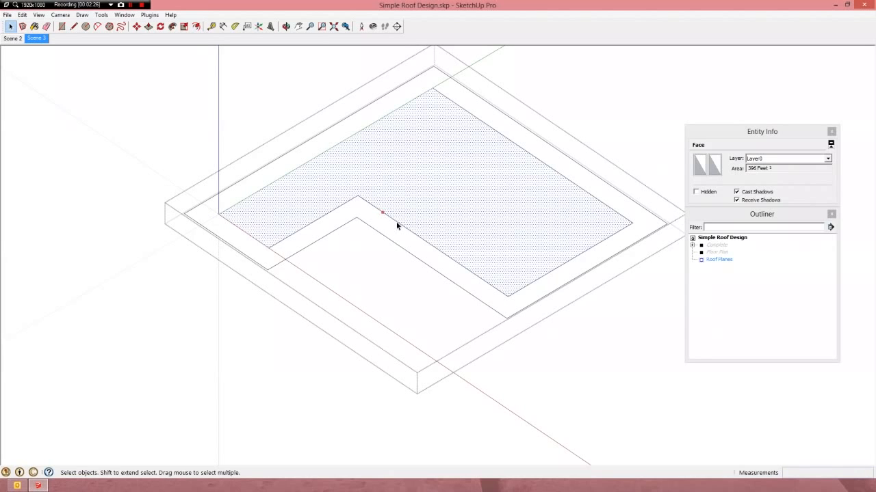
# Erase the inner edges of the original floor outline, leaving one L-shaped face bounded by the offset overhang outline.
pyautogui.click(396, 221)
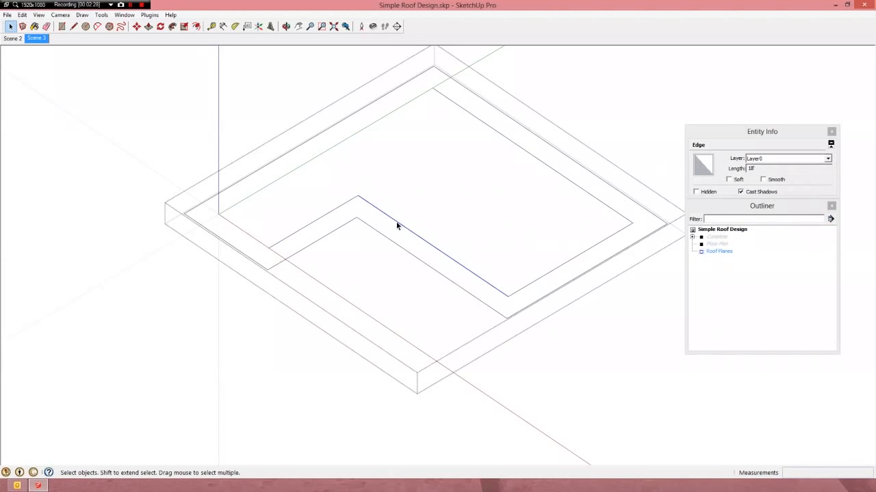
pyautogui.doubleClick(397, 223)
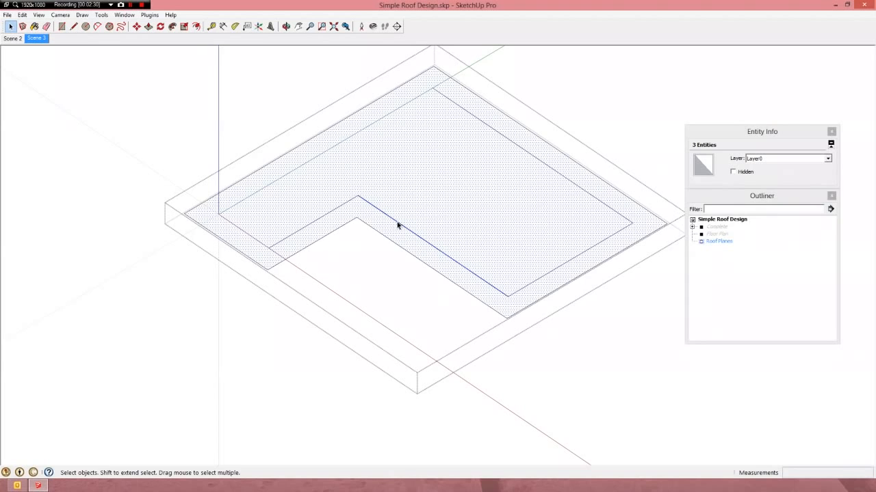
pyautogui.click(396, 223)
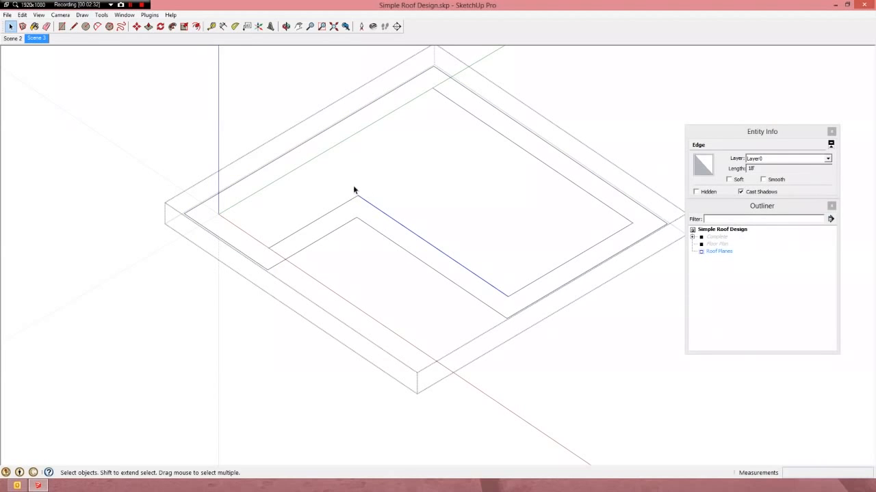
pyautogui.press('e')
pyautogui.moveTo(367, 190); pyautogui.dragTo(346, 197)
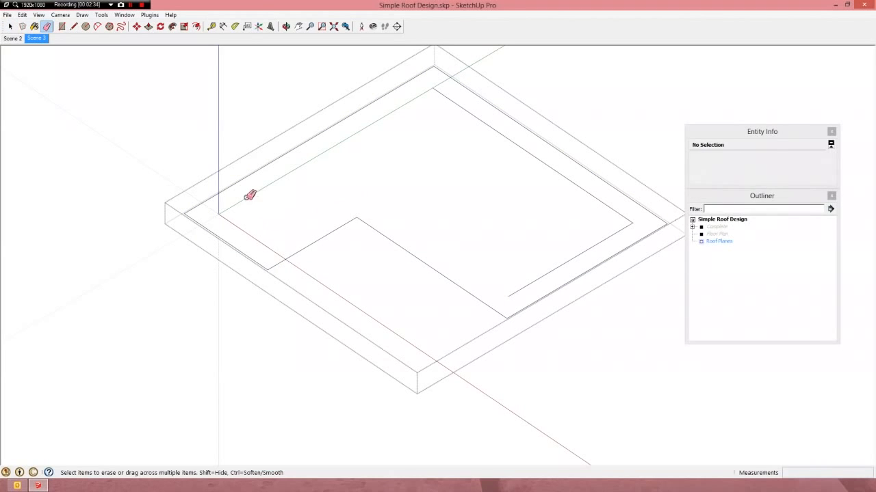
pyautogui.click(470, 113)
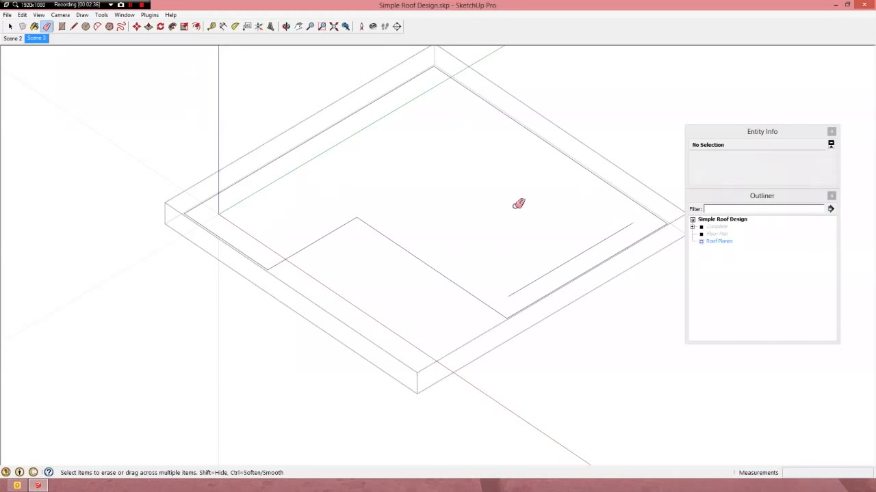
pyautogui.moveTo(547, 268); pyautogui.dragTo(550, 274)
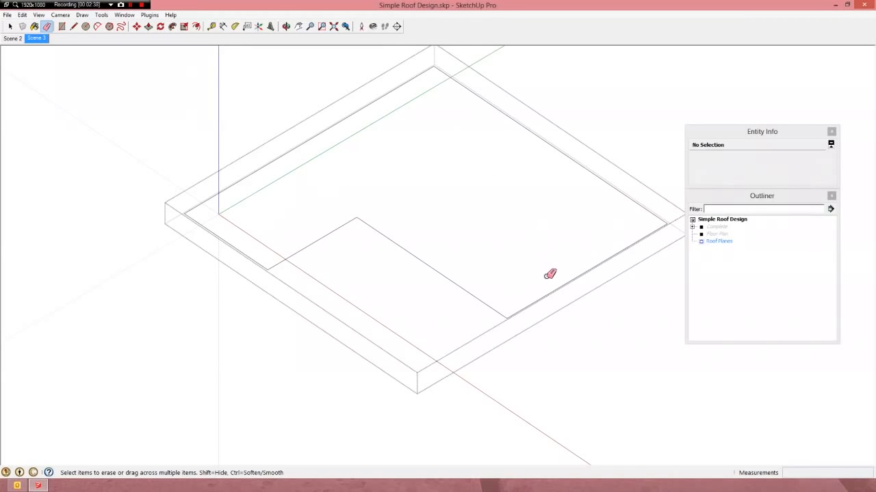
pyautogui.press('space')
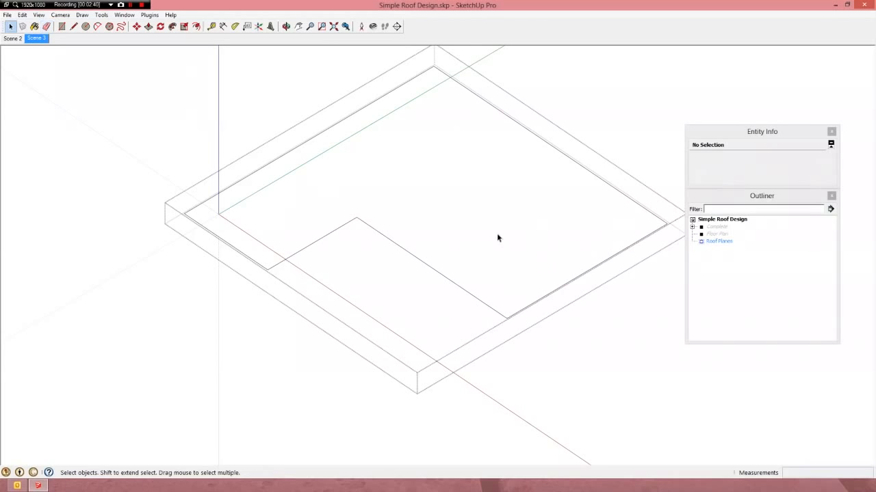
# Push/Pull the enlarged L-shaped face upward about 6' 4" into a solid block.
pyautogui.click(498, 235)
pyautogui.moveTo(517, 239)
pyautogui.mouseDown(button='middle')
pyautogui.moveTo(464, 243)
pyautogui.moveTo(383, 114)
pyautogui.moveTo(442, 175)
pyautogui.moveTo(447, 227)
pyautogui.mouseUp(button='middle')
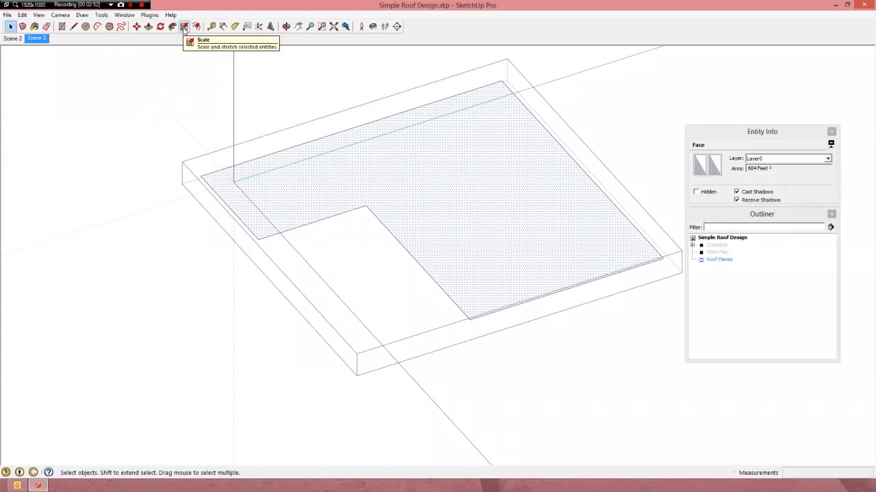
pyautogui.click(148, 26)
pyautogui.moveTo(429, 198); pyautogui.dragTo(421, 141)
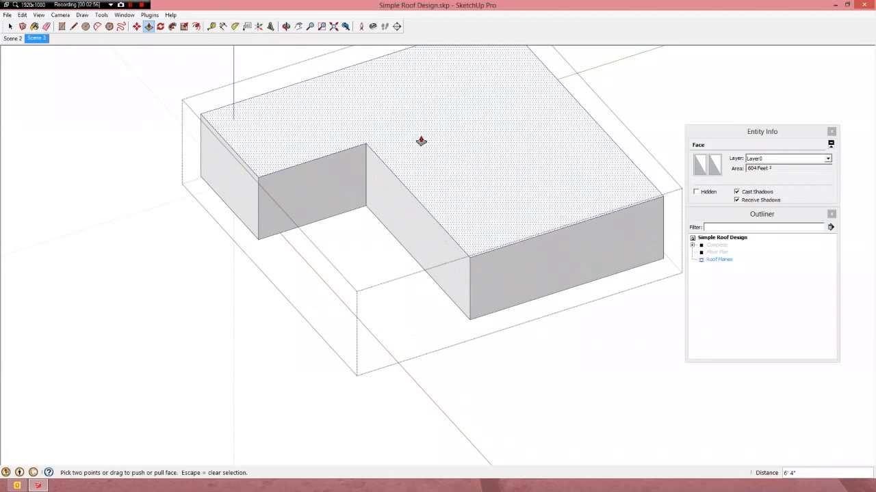
# Create a protractor guide at a 6:12 slope on the wide wing's end face, starting from its lower corner at the inner side of the L.
pyautogui.click(236, 26)
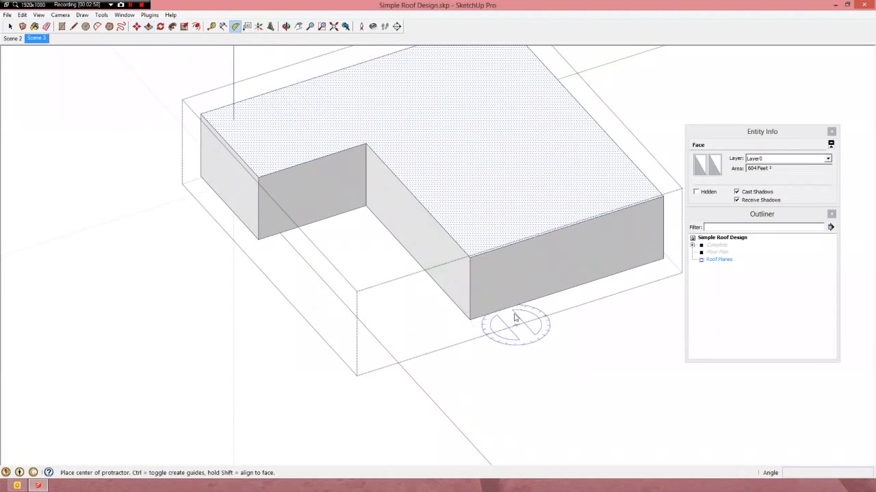
pyautogui.moveTo(499, 297); pyautogui.dragTo(524, 308, button='middle')
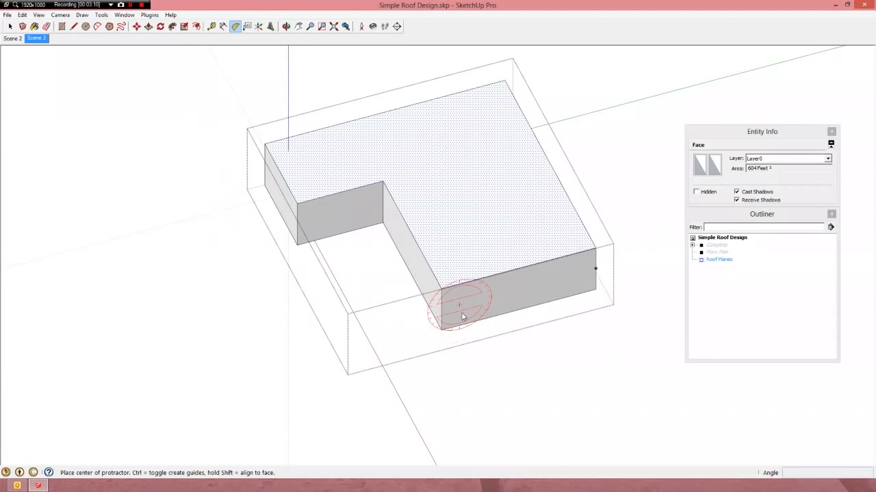
pyautogui.scroll(3, 460, 310)
pyautogui.scroll(2, 463, 315)
pyautogui.moveTo(463, 315); pyautogui.dragTo(340, 278, button='middle')
pyautogui.scroll(-3, 340, 277)
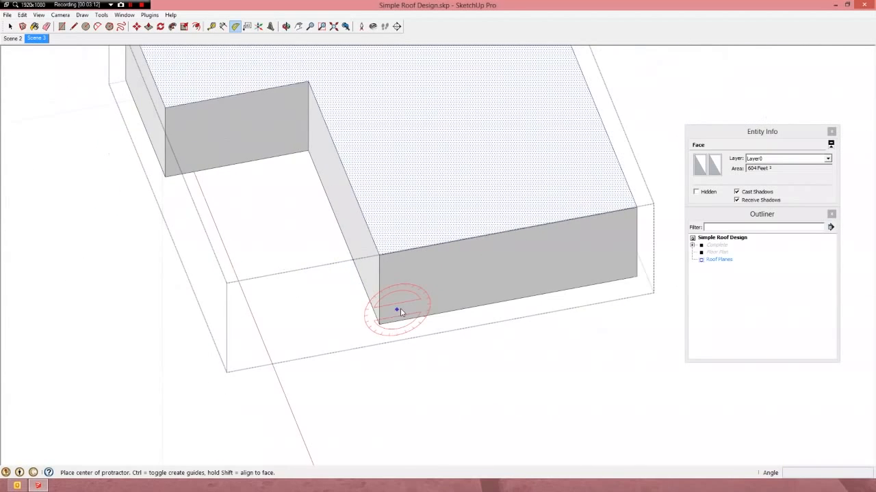
pyautogui.scroll(3, 405, 312)
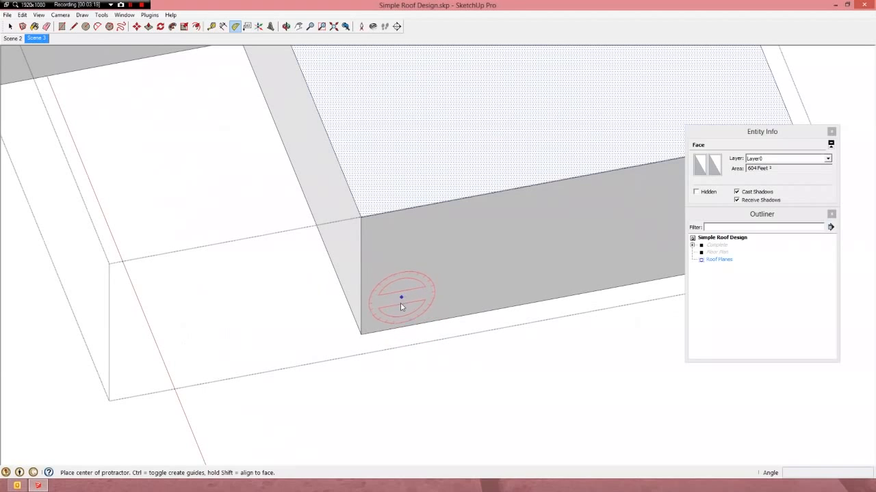
pyautogui.click(360, 334)
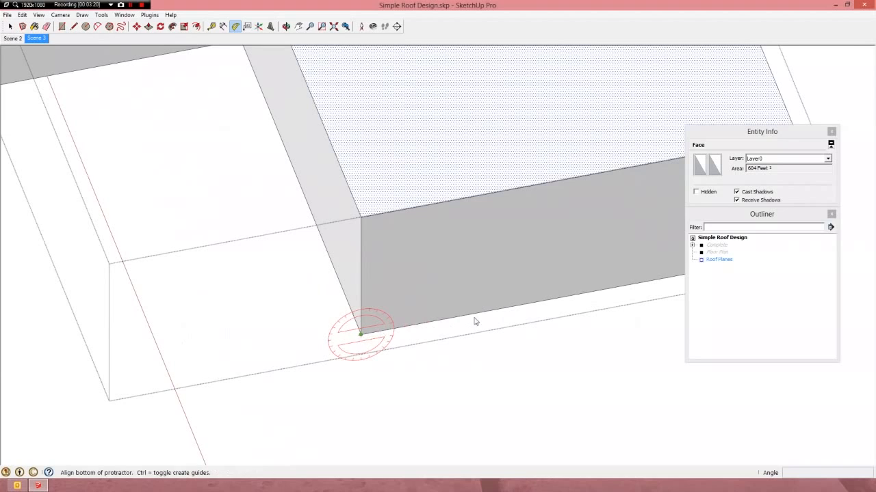
pyautogui.click(494, 309)
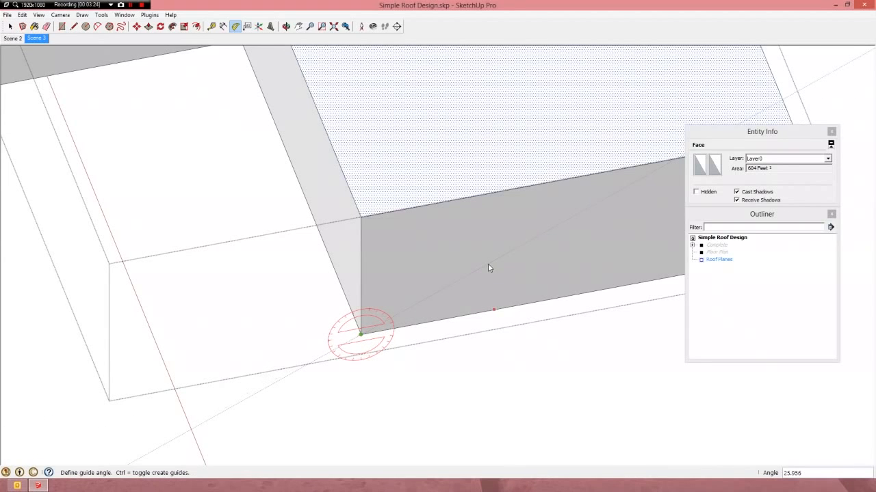
pyautogui.write('6:12')
pyautogui.press('Return')
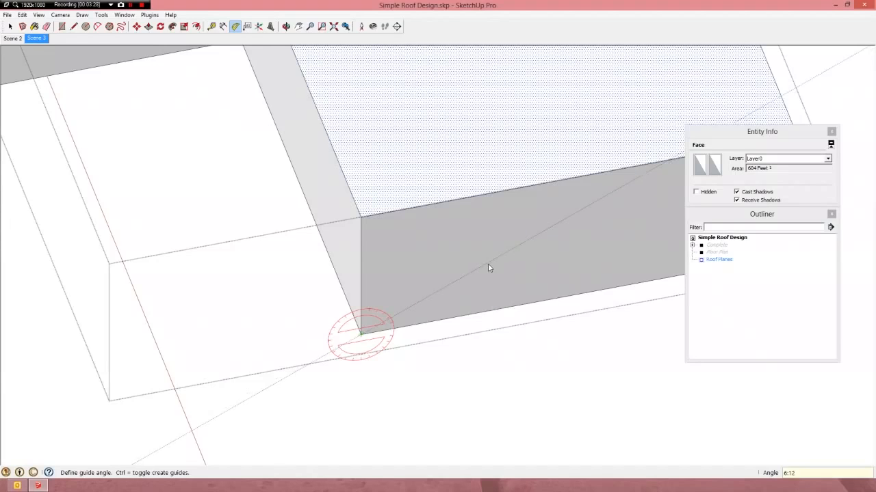
pyautogui.press('space')
# Draw a vertical line on the wide wing's end face from the midpoint of its bottom edge to its top edge.
pyautogui.scroll(-3, 286, 286)
pyautogui.moveTo(416, 272); pyautogui.dragTo(381, 210, button='middle')
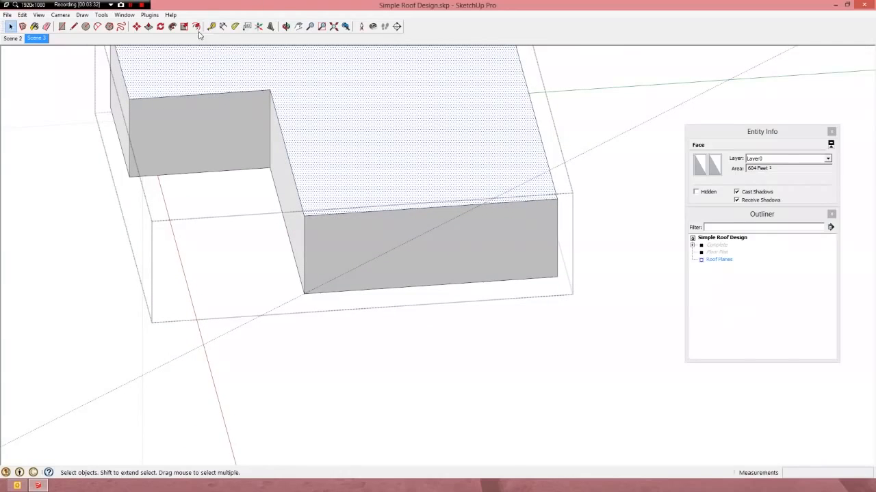
pyautogui.click(234, 26)
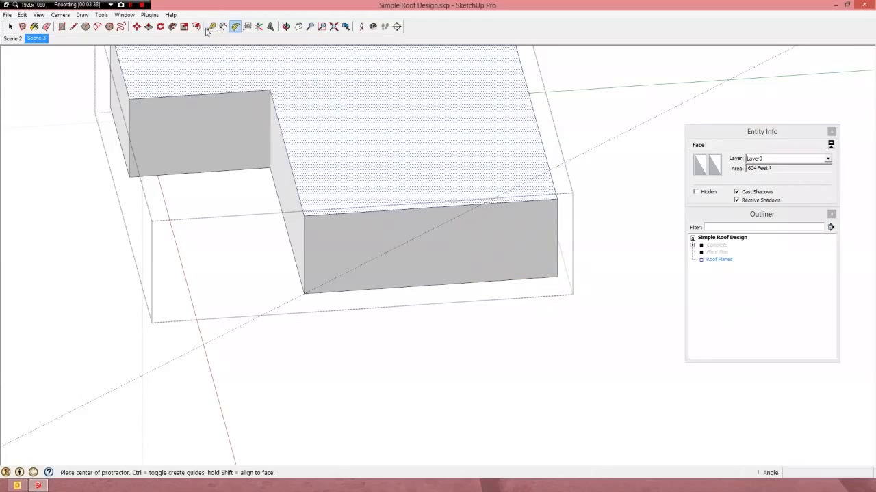
pyautogui.click(74, 27)
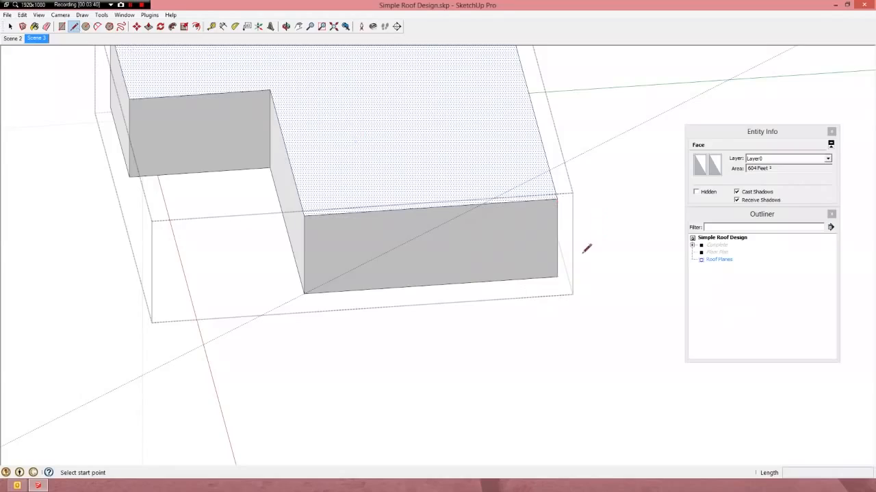
pyautogui.click(432, 280)
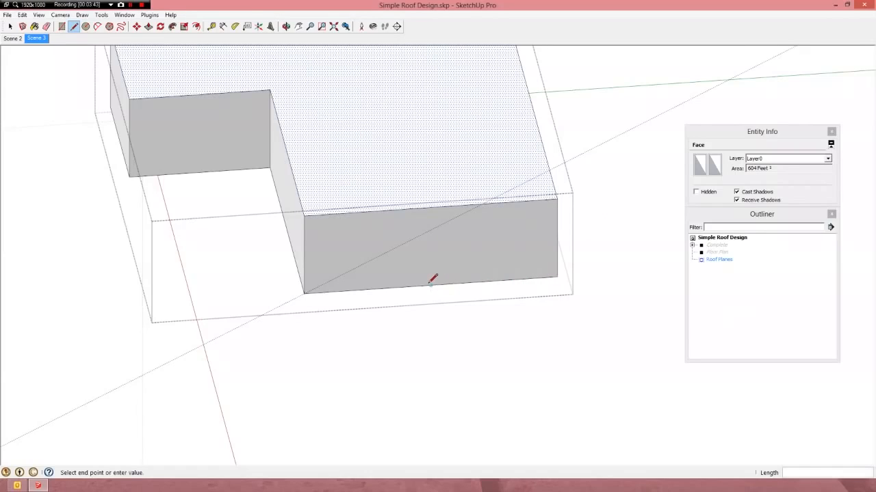
pyautogui.click(431, 206)
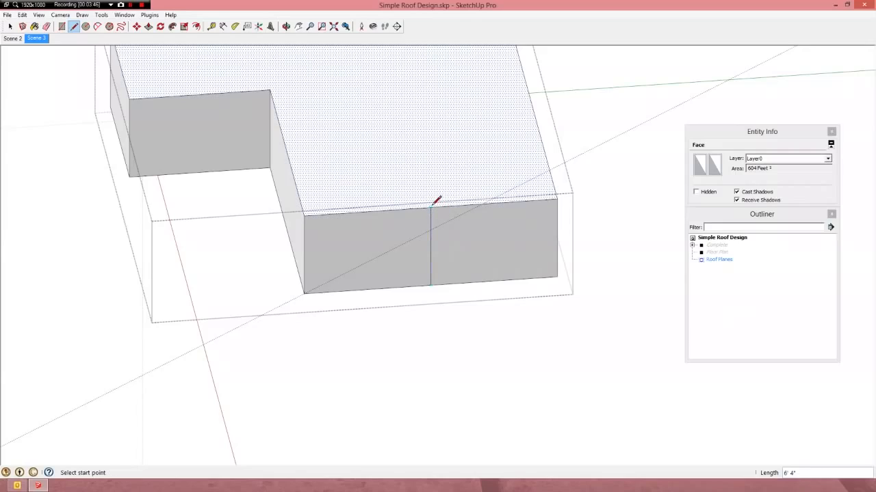
pyautogui.press('space')
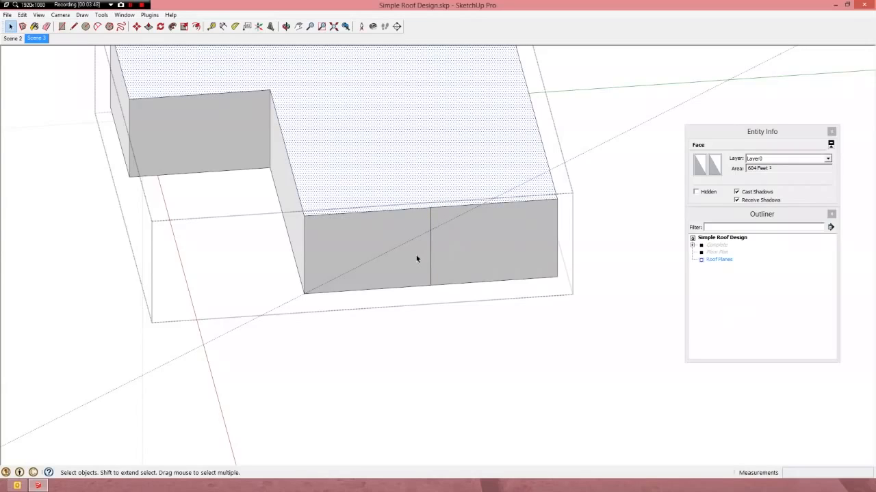
# Draw a line along the 6:12 guide from the end face's lower inner corner up to the vertical center line.
pyautogui.press('l')
pyautogui.click(303, 292)
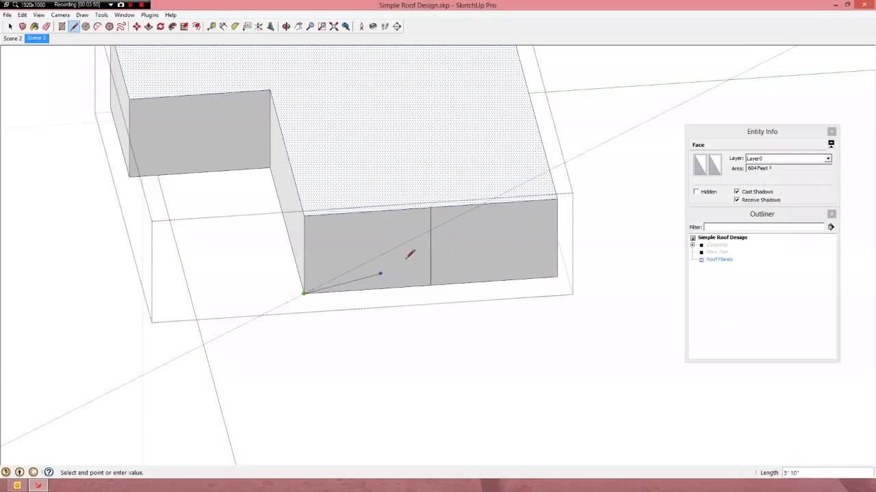
pyautogui.click(430, 232)
pyautogui.press('space')
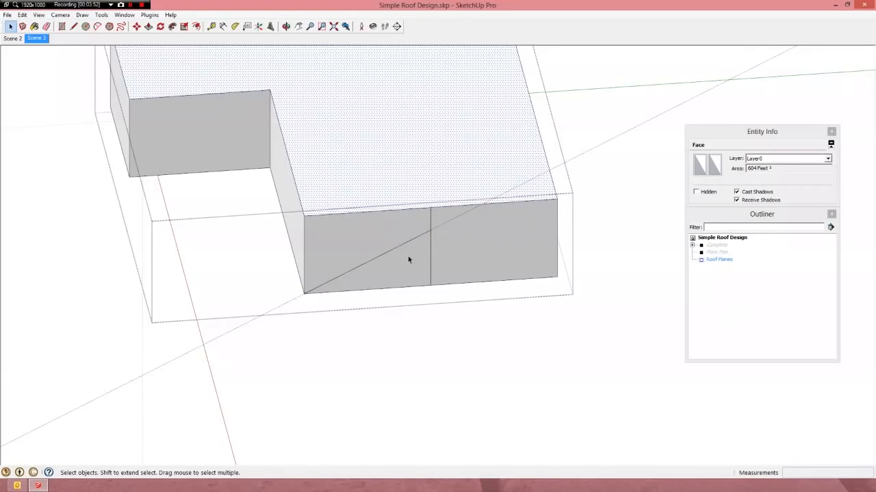
# Erase the part of the vertical line above the sloped line and the angled guide, leaving a triangular profile.
pyautogui.click(407, 258)
pyautogui.press('e')
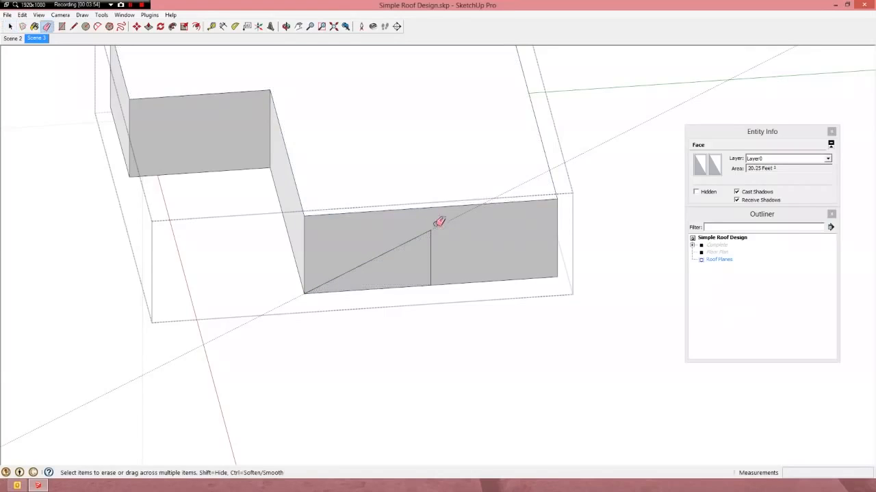
pyautogui.click(438, 222)
pyautogui.press('space')
pyautogui.click(404, 255)
# Delete the L-shaped block's walls and top face, keeping only the base and the triangular profile.
pyautogui.moveTo(404, 256)
pyautogui.mouseDown(button='middle')
pyautogui.moveTo(426, 254)
pyautogui.moveTo(461, 194)
pyautogui.mouseUp(button='middle')
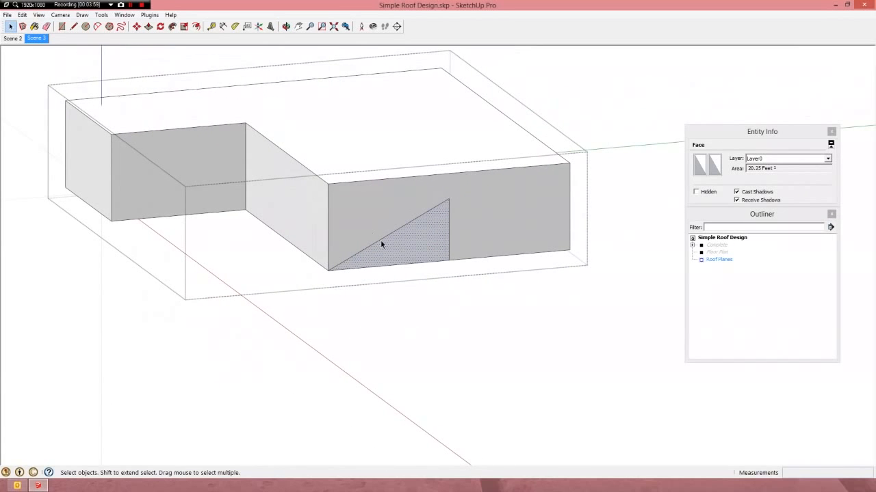
pyautogui.moveTo(381, 244); pyautogui.dragTo(318, 167, button='middle')
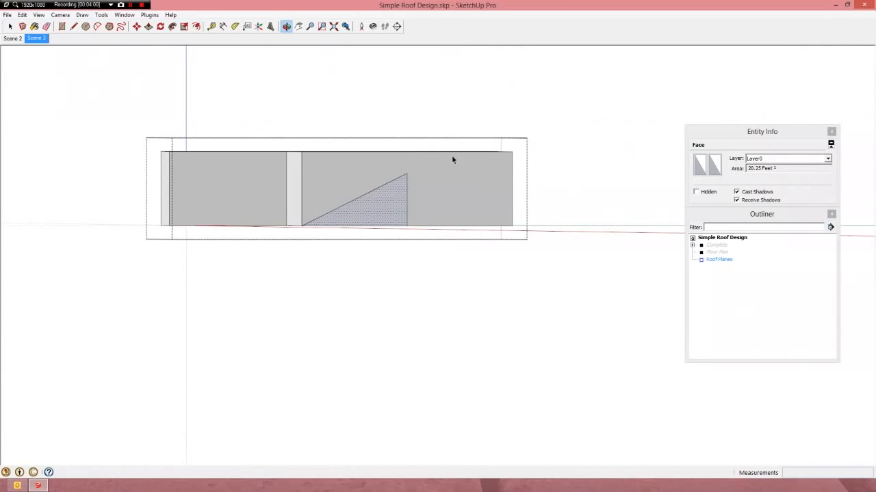
pyautogui.press('space')
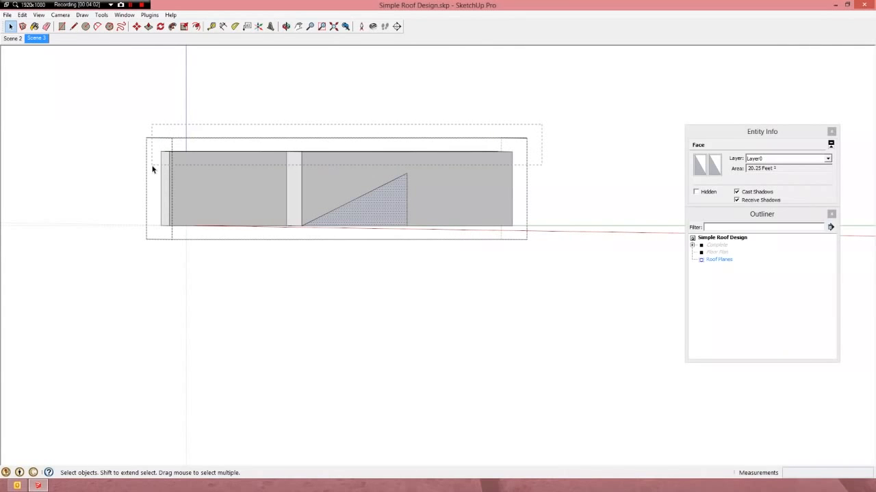
pyautogui.hotkey('ctrl', 'a')
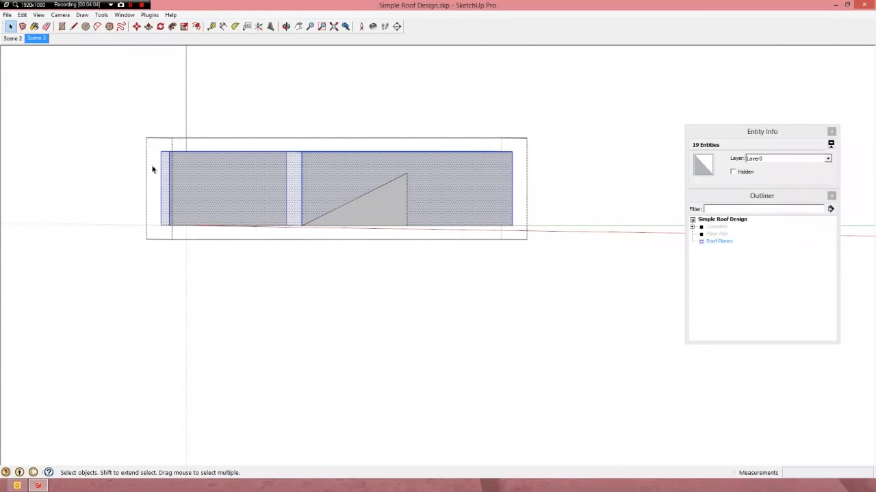
pyautogui.click(152, 170)
pyautogui.moveTo(368, 225); pyautogui.dragTo(377, 283, button='middle')
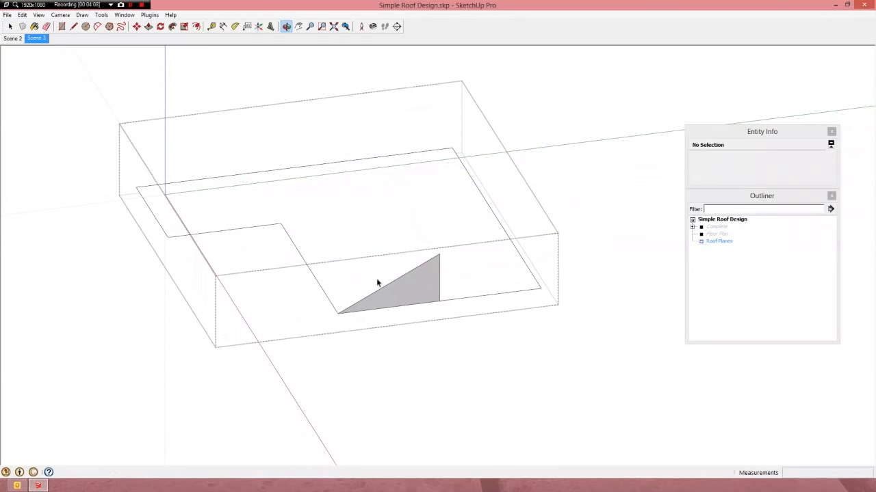
# Use Follow Me to sweep the triangular profile around the L-shaped base outline, with only its perimeter edges as the path.
pyautogui.click(229, 180)
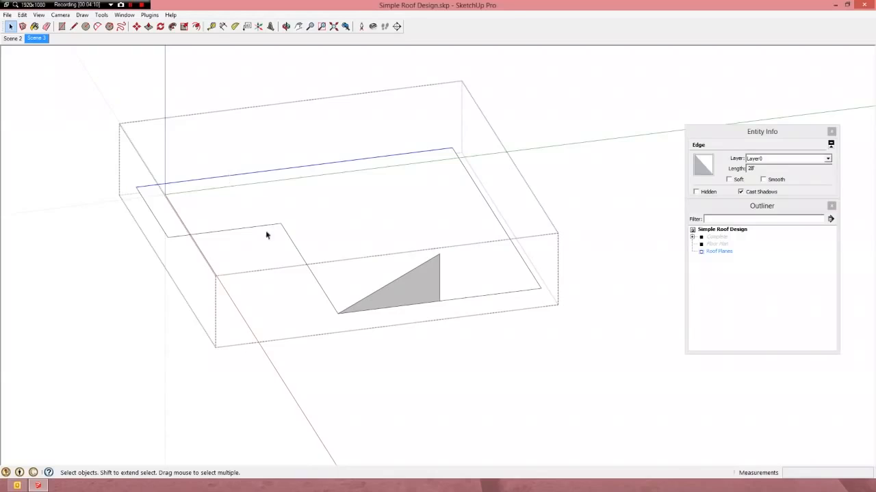
pyautogui.click(404, 291)
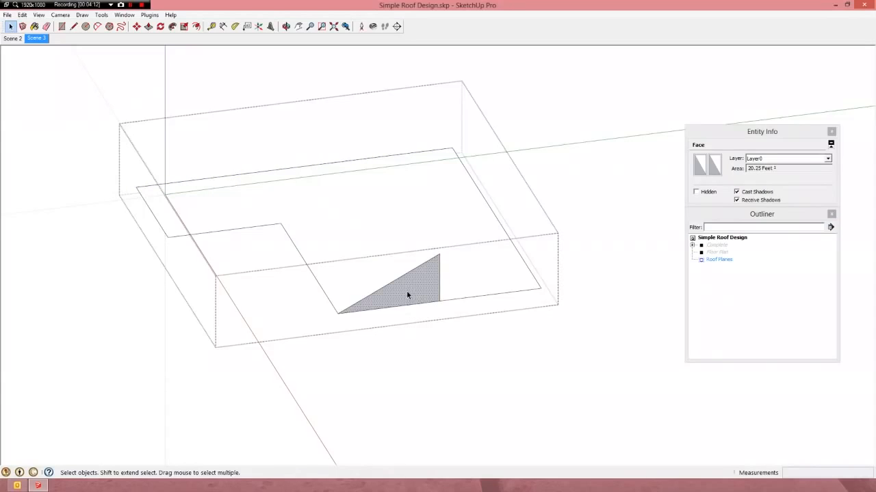
pyautogui.moveTo(407, 290); pyautogui.dragTo(434, 313, button='middle')
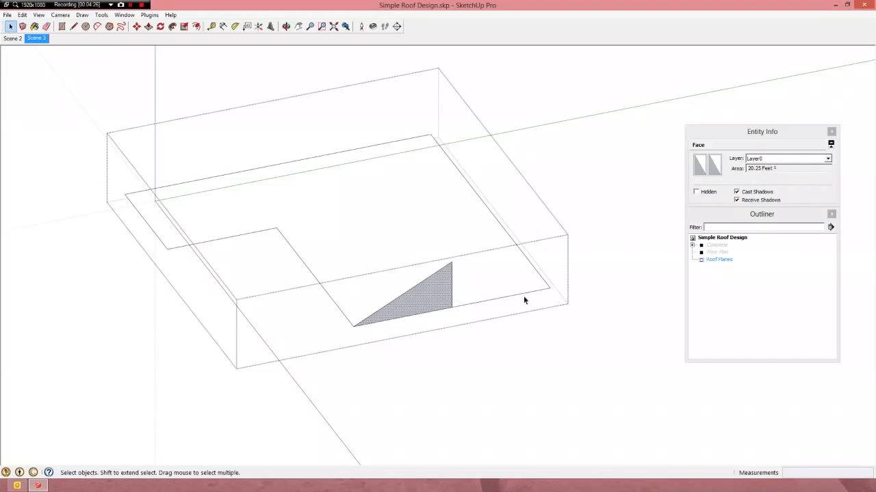
pyautogui.click(356, 248)
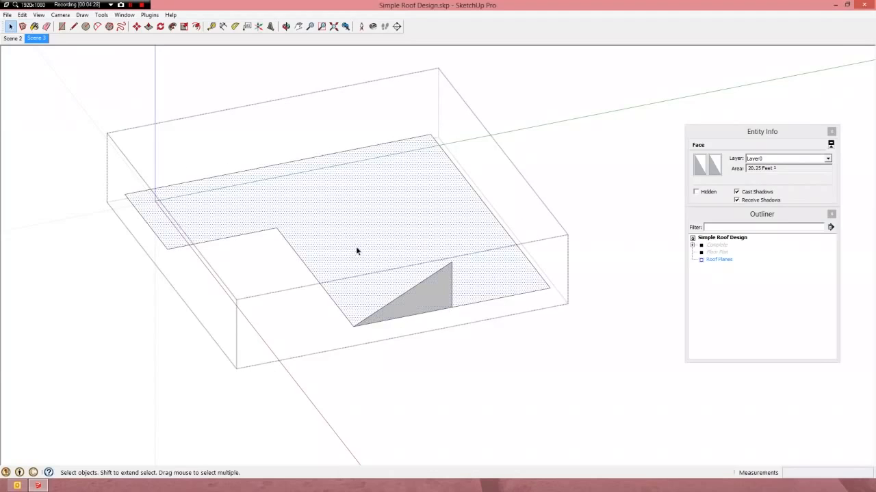
pyautogui.doubleClick(333, 234)
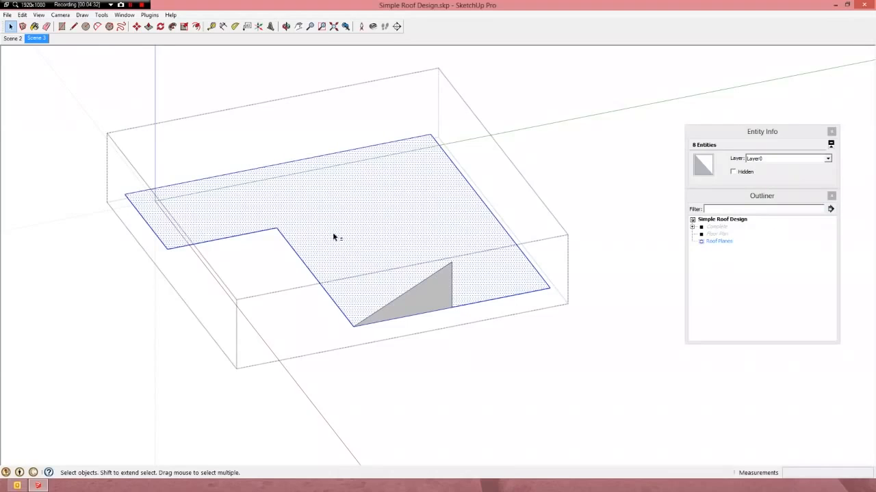
pyautogui.keyDown('shift'); pyautogui.click(333, 237); pyautogui.keyUp('shift')
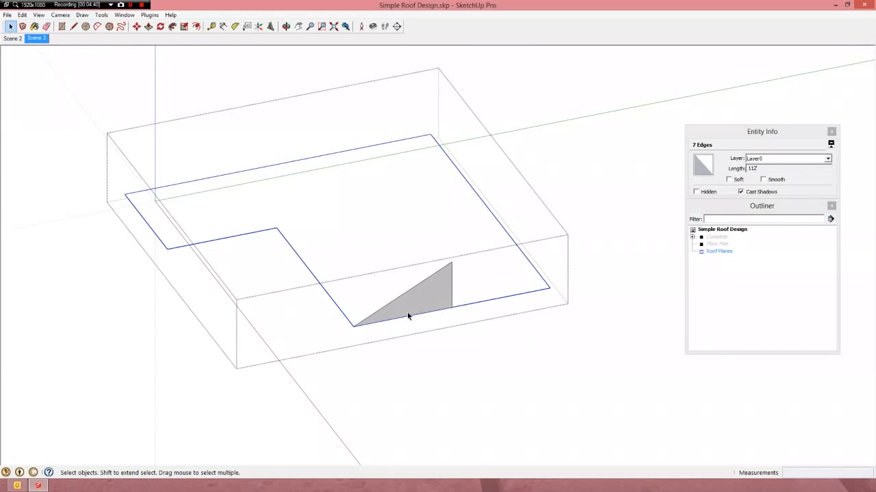
pyautogui.scroll(2, 407, 316)
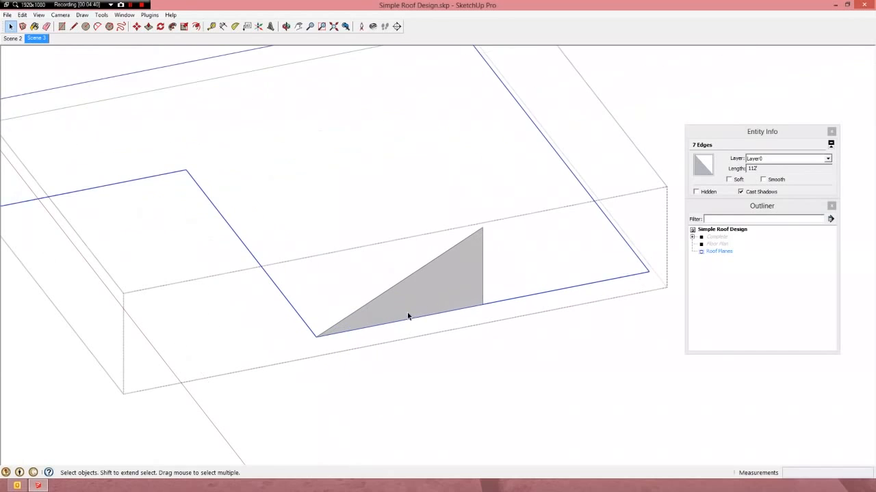
pyautogui.click(172, 26)
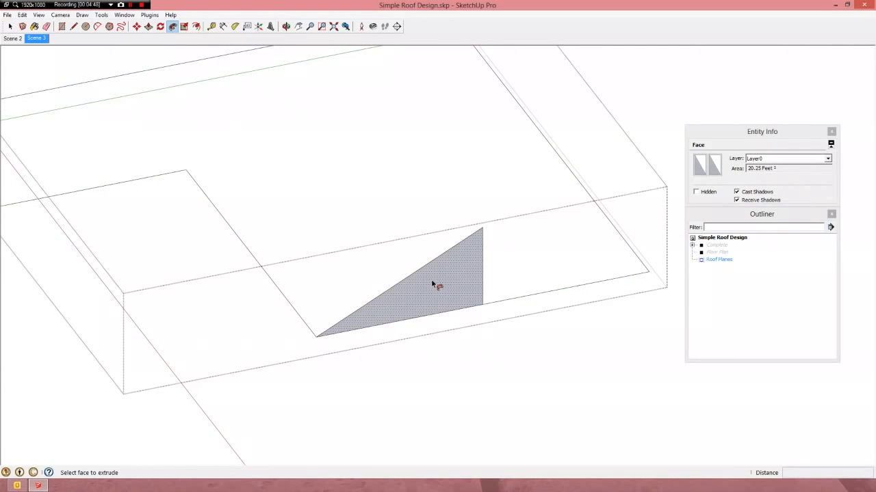
pyautogui.scroll(-3, 431, 281)
pyautogui.moveTo(434, 285); pyautogui.dragTo(419, 238, button='middle')
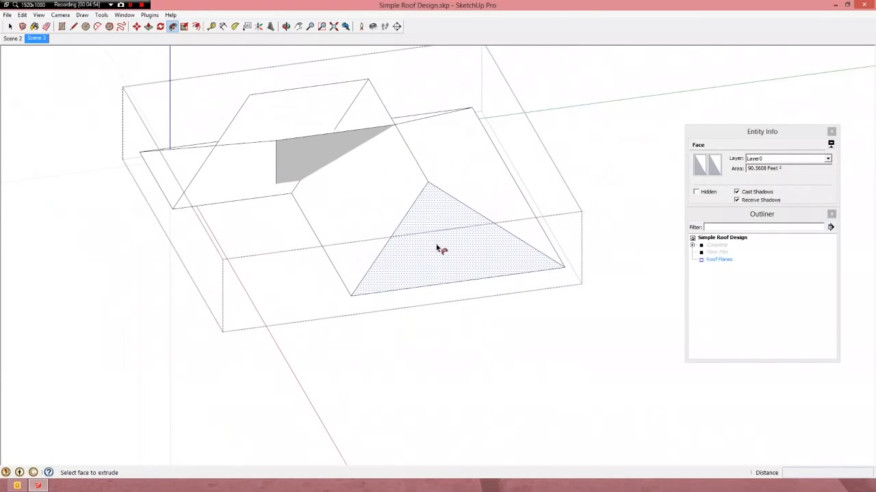
# Select all of the connected roof geometry and intersect its faces with context.
pyautogui.press('space')
pyautogui.moveTo(420, 238); pyautogui.dragTo(454, 334, button='middle')
pyautogui.scroll(-2, 408, 245)
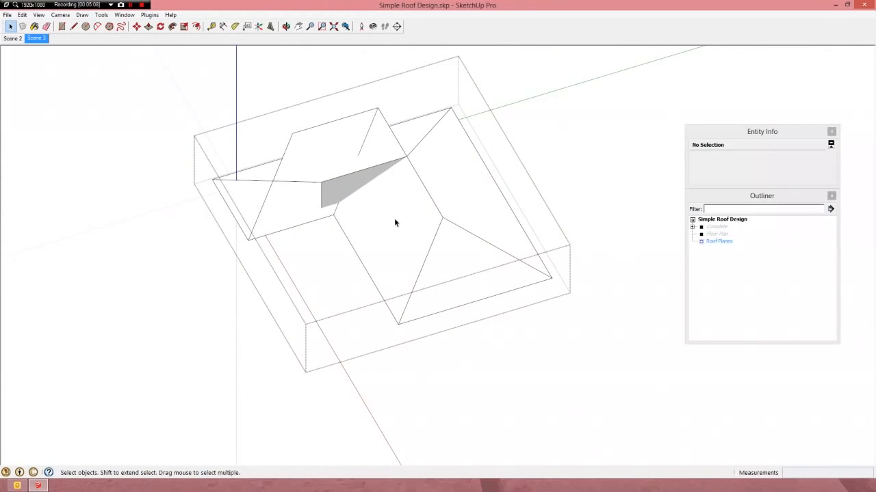
pyautogui.tripleClick(395, 223)
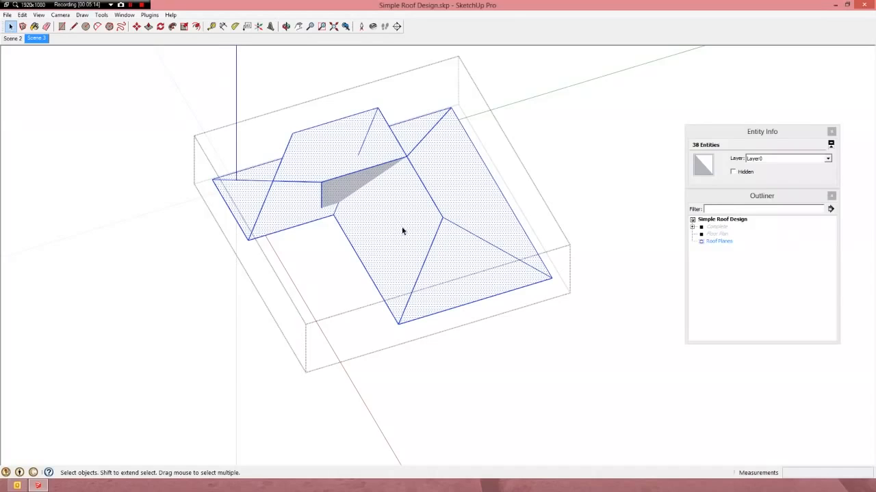
pyautogui.rightClick(402, 231)
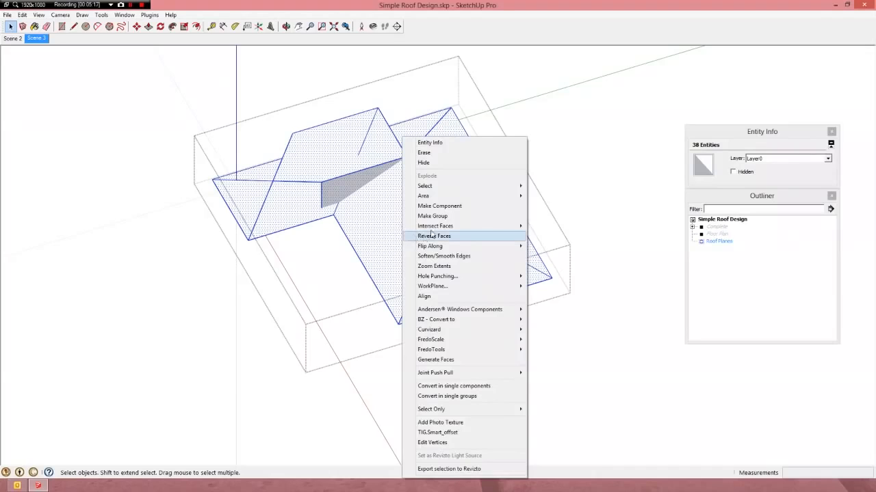
pyautogui.moveTo(433, 228)
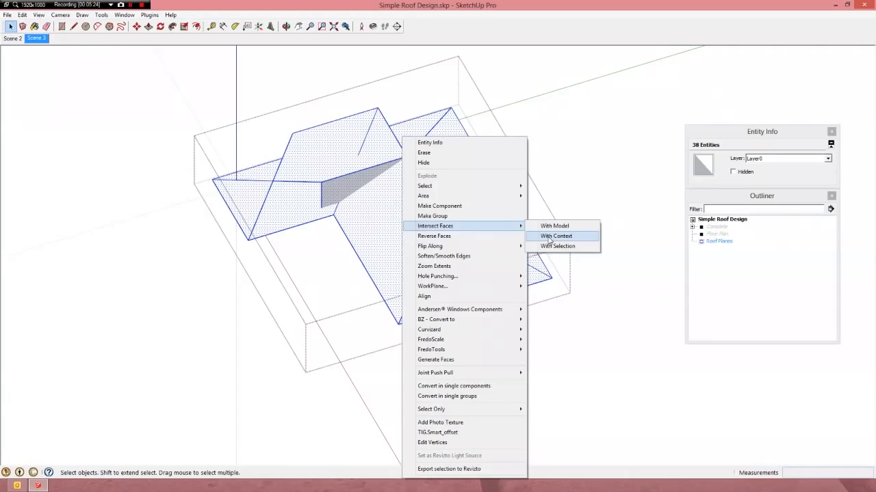
pyautogui.click(547, 236)
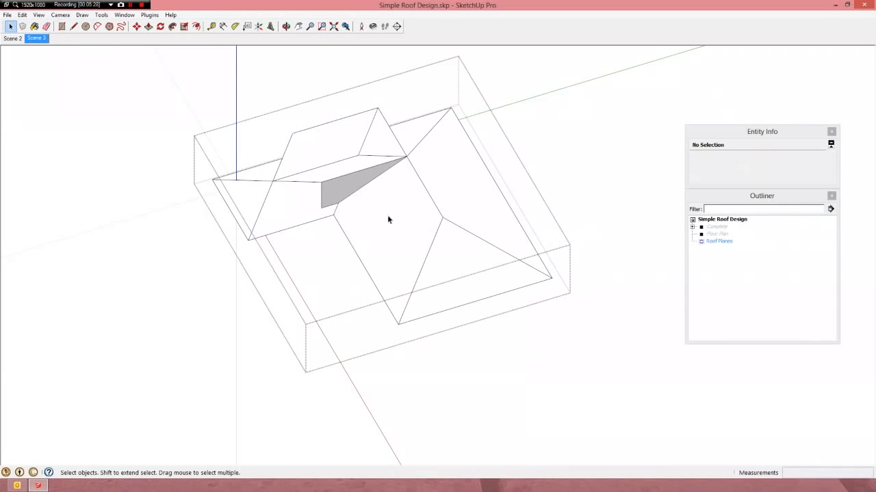
# Erase the excess vertical and sloping faces projecting beyond the roof planes where the two wings meet.
pyautogui.click(369, 210)
pyautogui.scroll(1, 367, 208)
pyautogui.moveTo(367, 209); pyautogui.dragTo(406, 160, button='middle')
pyautogui.press('space')
pyautogui.scroll(2, 393, 158)
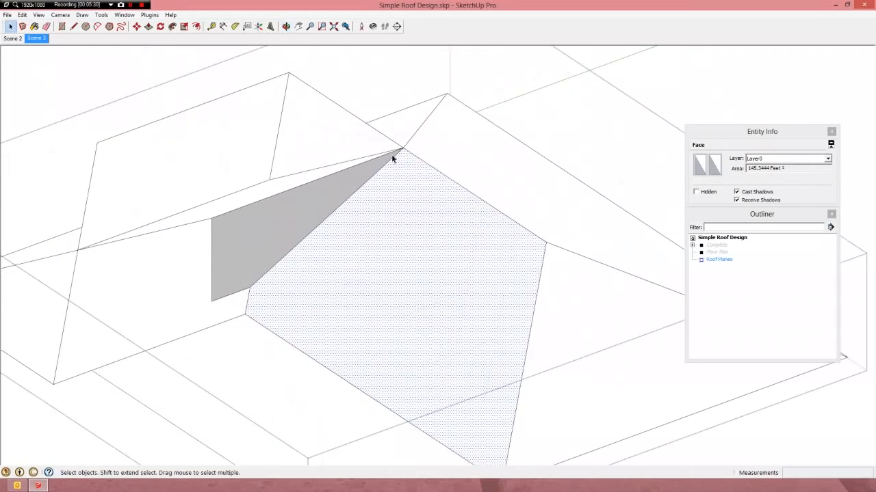
pyautogui.moveTo(284, 262); pyautogui.dragTo(450, 248, button='middle')
pyautogui.scroll(-3, 450, 247)
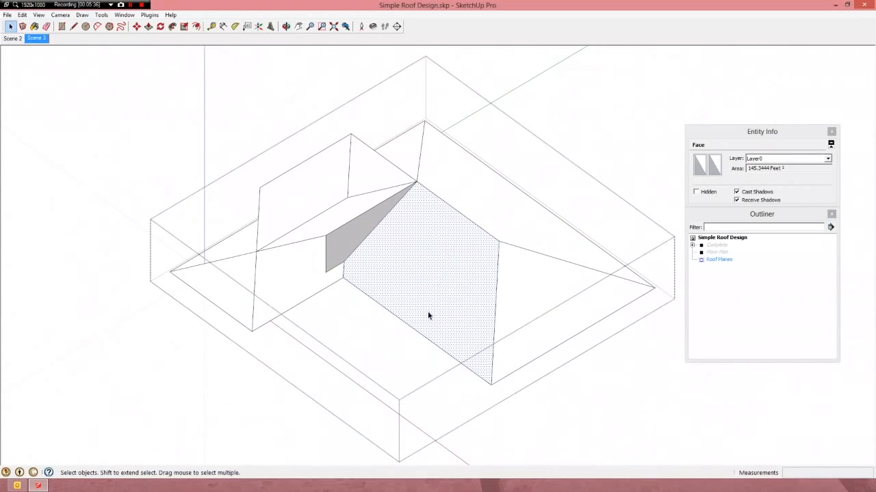
pyautogui.press('e')
pyautogui.moveTo(326, 231); pyautogui.dragTo(328, 271)
pyautogui.moveTo(419, 236)
pyautogui.mouseDown(button='middle')
pyautogui.moveTo(391, 256)
pyautogui.moveTo(333, 198)
pyautogui.moveTo(260, 186)
pyautogui.mouseUp(button='middle')
pyautogui.moveTo(256, 188); pyautogui.dragTo(265, 183)
pyautogui.moveTo(355, 130); pyautogui.dragTo(337, 141)
pyautogui.click(372, 169)
pyautogui.click(345, 166)
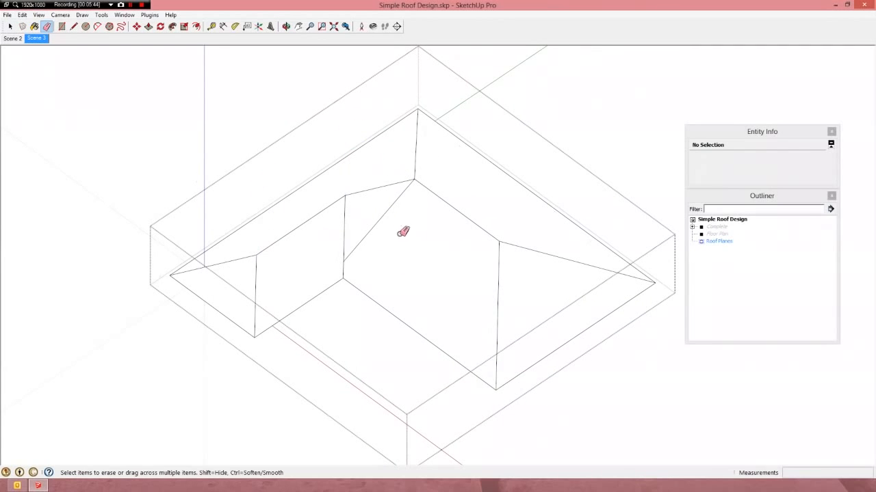
# Erase the leftover interior edges and the stray line beside the valley from the underside of the roof.
pyautogui.moveTo(407, 246)
pyautogui.mouseDown(button='middle')
pyautogui.moveTo(485, 162)
pyautogui.moveTo(568, 201)
pyautogui.moveTo(561, 297)
pyautogui.moveTo(305, 30)
pyautogui.moveTo(391, 151)
pyautogui.mouseUp(button='middle')
pyautogui.moveTo(432, 281)
pyautogui.mouseDown(button='middle')
pyautogui.moveTo(436, 288)
pyautogui.moveTo(454, 185)
pyautogui.moveTo(533, 202)
pyautogui.moveTo(513, 264)
pyautogui.mouseUp(button='middle')
pyautogui.click(504, 267)
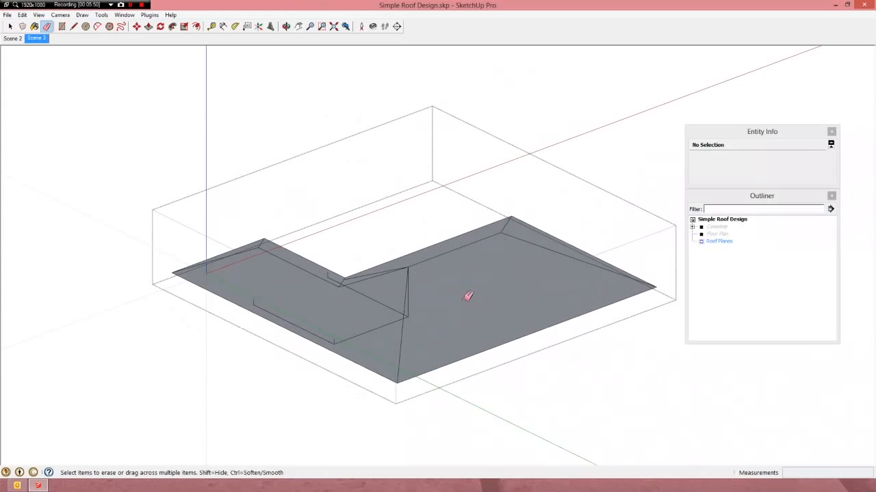
pyautogui.click(347, 339)
pyautogui.moveTo(337, 341); pyautogui.dragTo(264, 308)
pyautogui.moveTo(448, 321)
pyautogui.mouseDown(button='middle')
pyautogui.moveTo(254, 299)
pyautogui.moveTo(342, 326)
pyautogui.moveTo(370, 320)
pyautogui.mouseUp(button='middle')
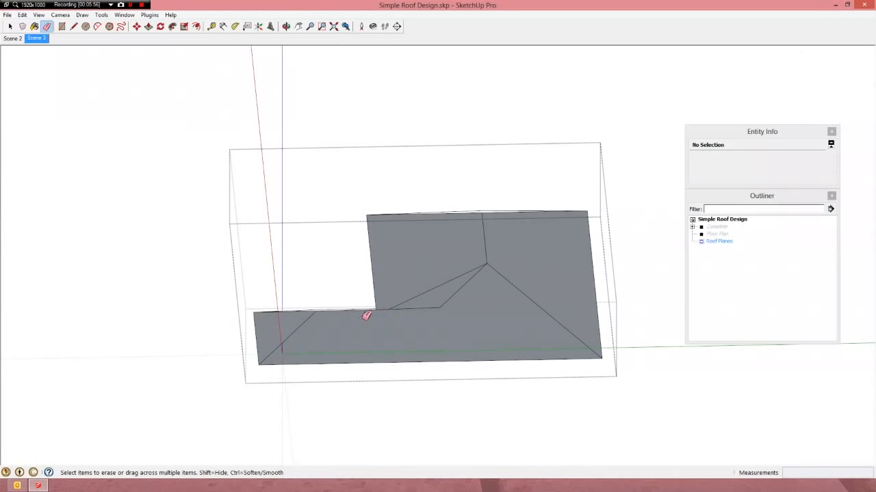
pyautogui.moveTo(449, 313)
pyautogui.mouseDown(button='middle')
pyautogui.moveTo(574, 342)
pyautogui.moveTo(524, 291)
pyautogui.moveTo(513, 297)
pyautogui.moveTo(504, 336)
pyautogui.moveTo(362, 348)
pyautogui.moveTo(248, 297)
pyautogui.moveTo(267, 250)
pyautogui.moveTo(426, 286)
pyautogui.mouseUp(button='middle')
pyautogui.scroll(-5, 492, 296)
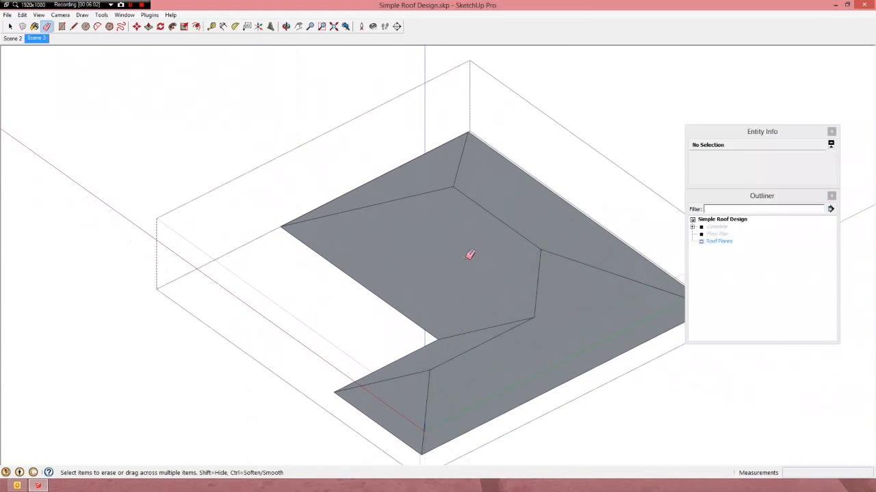
# Erase the inner hip edge at the wide wing's end and undo that erasure.
pyautogui.moveTo(469, 254)
pyautogui.mouseDown(button='middle')
pyautogui.moveTo(454, 274)
pyautogui.moveTo(661, 432)
pyautogui.moveTo(465, 287)
pyautogui.moveTo(512, 355)
pyautogui.moveTo(549, 346)
pyautogui.mouseUp(button='middle')
pyautogui.scroll(4, 440, 293)
pyautogui.click(494, 287)
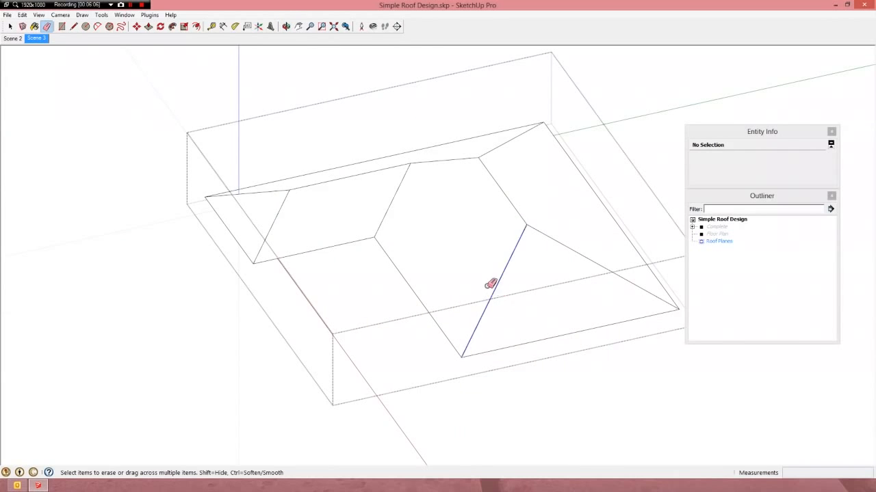
pyautogui.moveTo(554, 291)
pyautogui.mouseDown(button='middle')
pyautogui.moveTo(413, 152)
pyautogui.moveTo(532, 129)
pyautogui.moveTo(569, 203)
pyautogui.moveTo(539, 260)
pyautogui.moveTo(440, 278)
pyautogui.moveTo(441, 291)
pyautogui.mouseUp(button='middle')
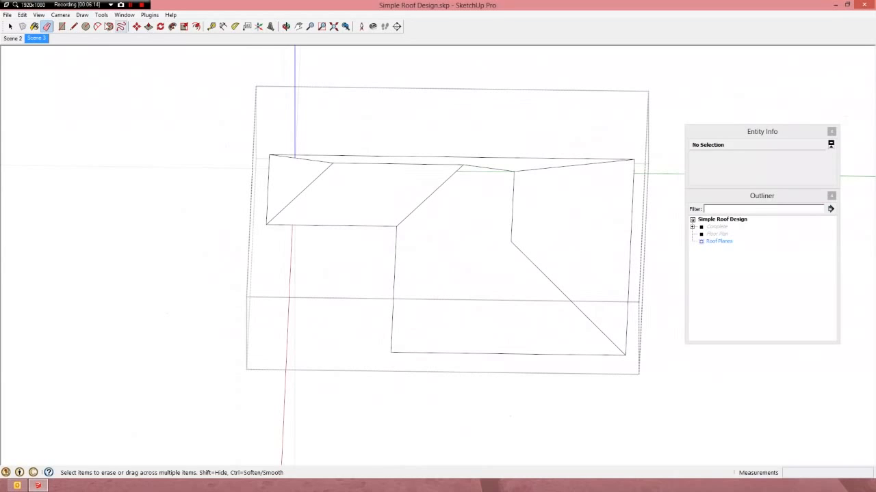
pyautogui.click(22, 14)
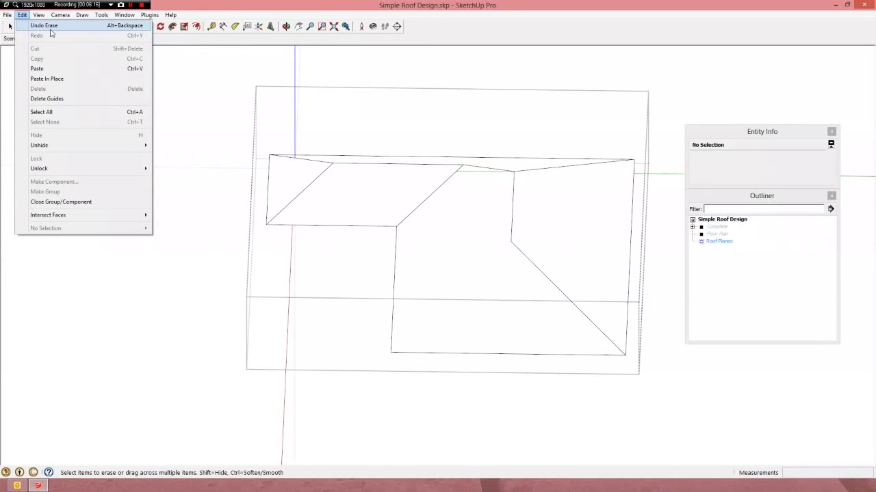
pyautogui.moveTo(133, 19)
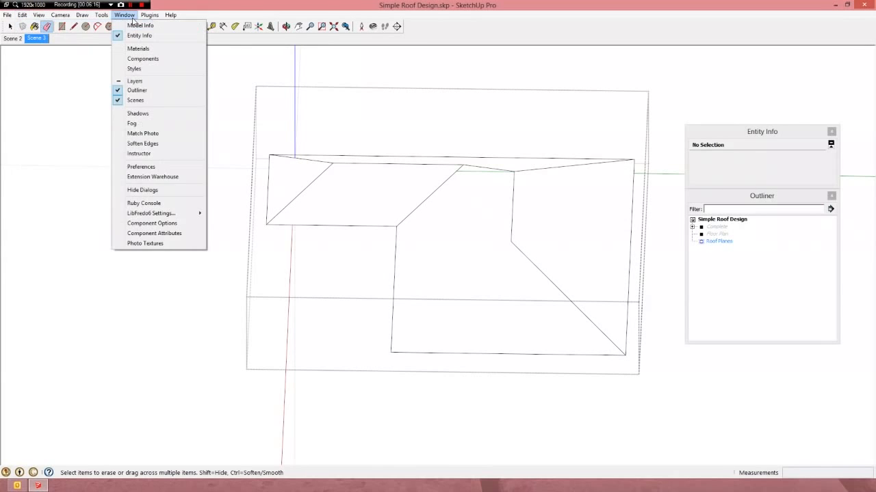
pyautogui.click(535, 224)
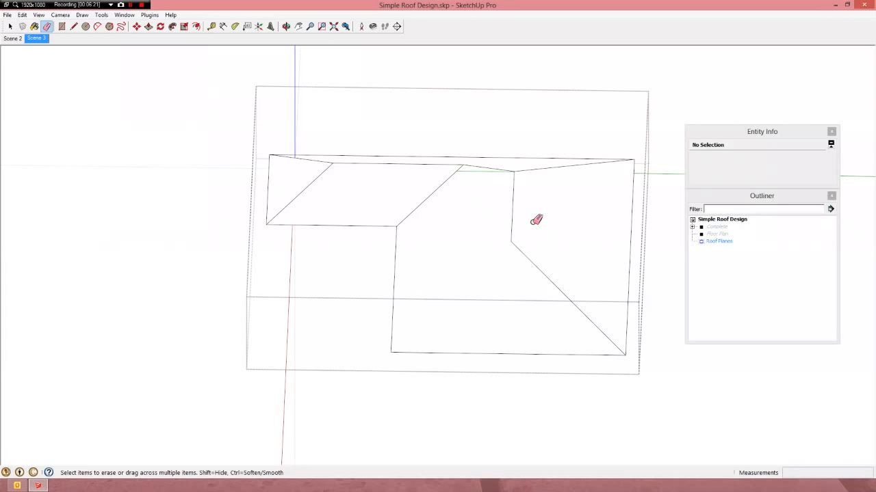
pyautogui.hotkey('ctrl', 'z')
# Select the roof planes one at a time to check that each is a separate face.
pyautogui.press('space')
pyautogui.click(486, 239)
pyautogui.moveTo(545, 248); pyautogui.dragTo(537, 310, button='middle')
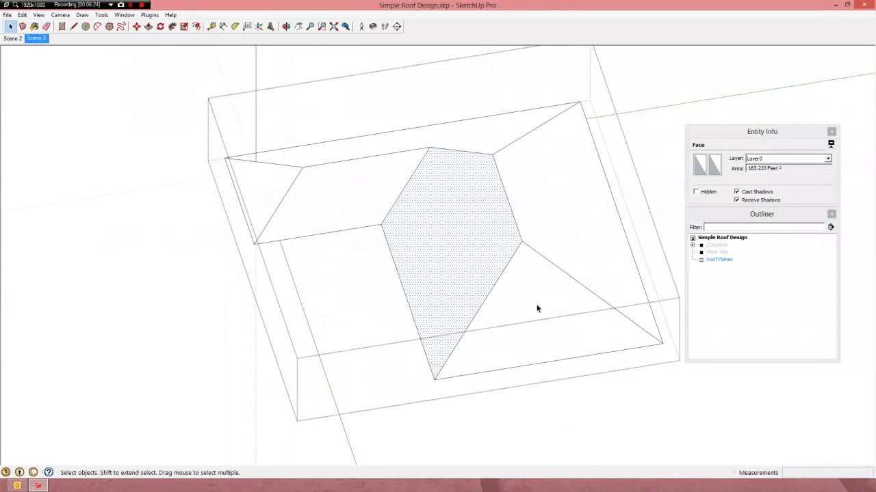
pyautogui.click(537, 309)
pyautogui.click(557, 229)
pyautogui.click(490, 138)
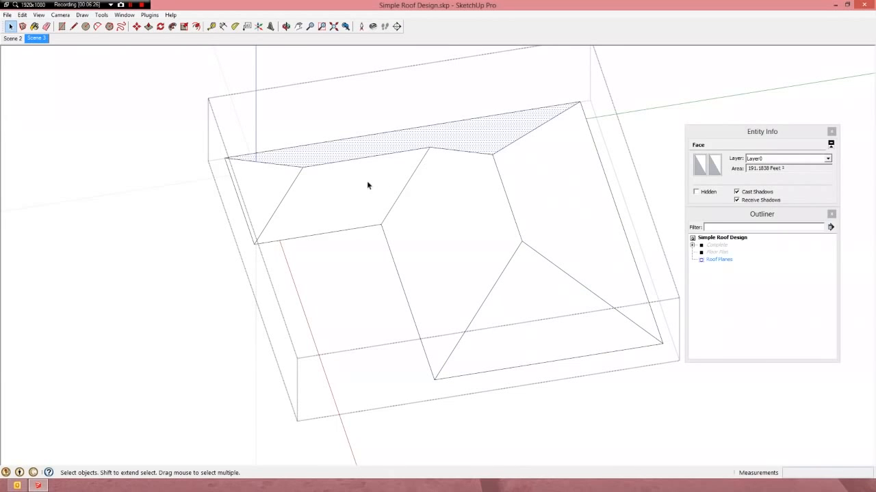
pyautogui.click(367, 181)
pyautogui.click(264, 187)
pyautogui.moveTo(316, 215); pyautogui.dragTo(368, 193, button='middle')
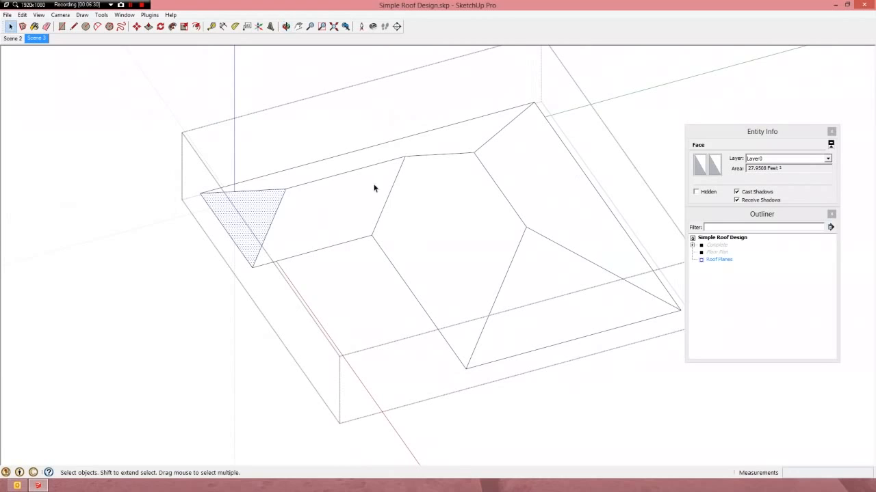
# Delete the triangular hip face at the narrow wing's end.
pyautogui.scroll(-1, 279, 191)
pyautogui.scroll(3, 273, 216)
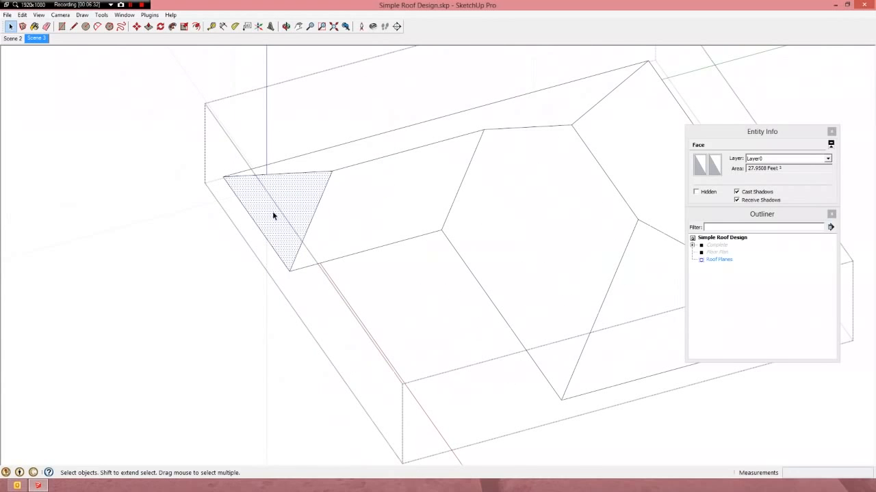
pyautogui.press('Delete')
pyautogui.moveTo(351, 161); pyautogui.dragTo(244, 231, button='middle')
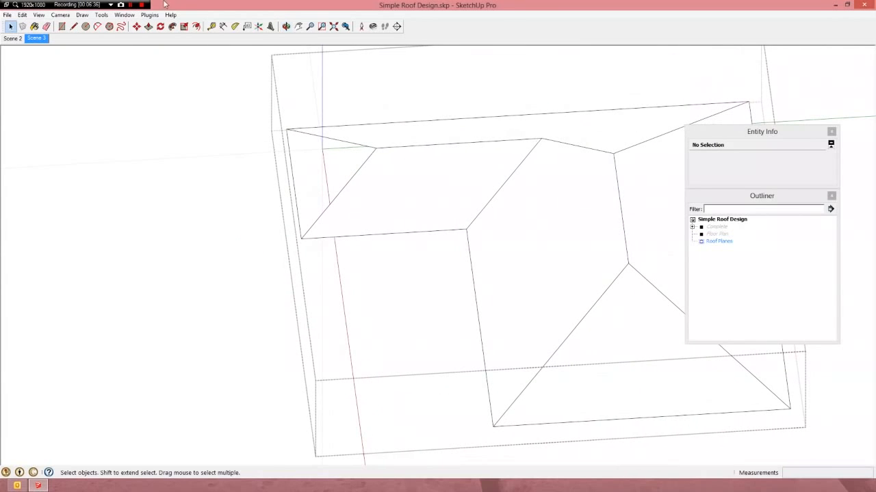
# Retrace the hip edge from the eave corner to the ridge end to rebuild the missing triangular face, and select that face.
pyautogui.click(74, 26)
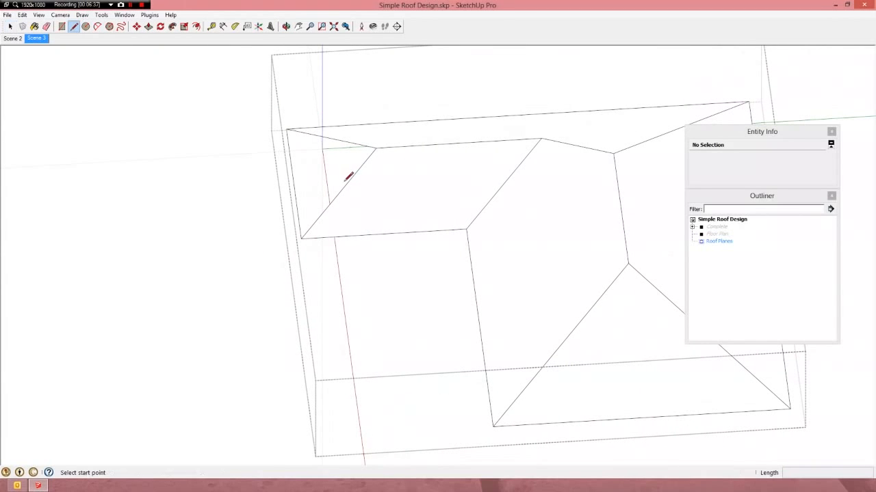
pyautogui.click(301, 238)
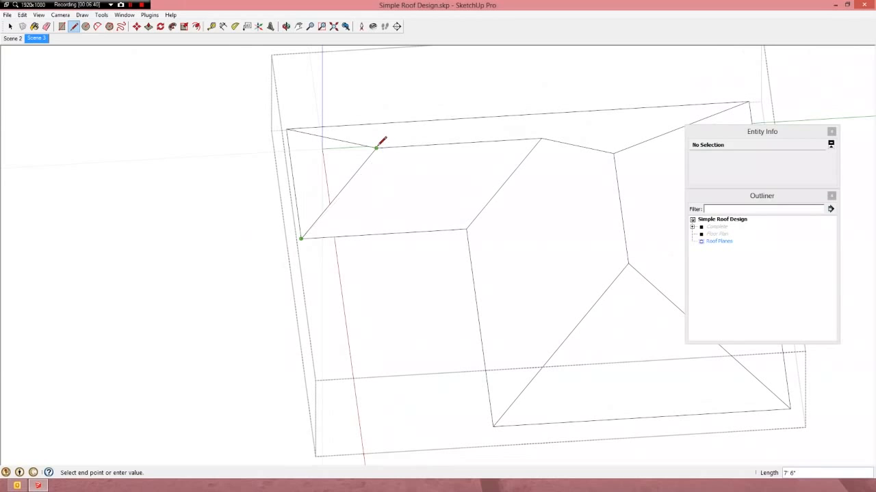
pyautogui.click(376, 147)
pyautogui.moveTo(349, 174); pyautogui.dragTo(376, 231, button='middle')
pyautogui.press('space')
pyautogui.click(286, 218)
pyautogui.scroll(-3, 376, 231)
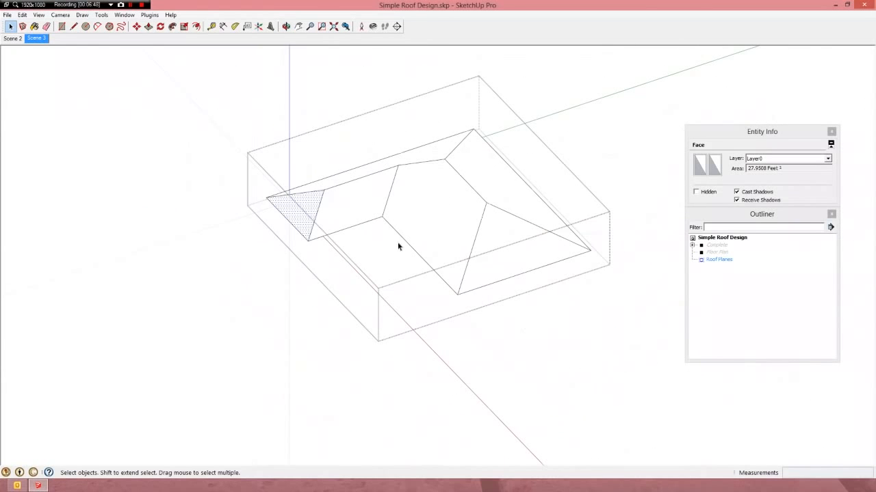
pyautogui.moveTo(429, 260); pyautogui.dragTo(366, 249, button='middle')
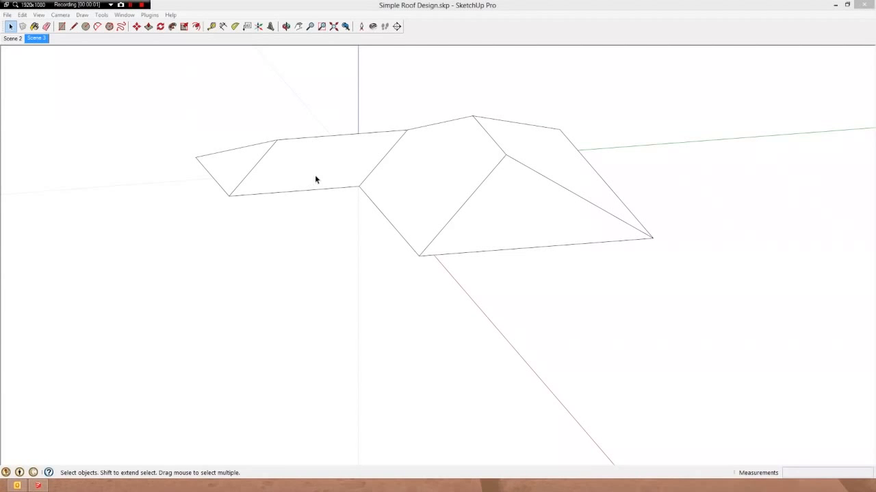
# Open the roof planes group for editing and select the narrow wing's sloping face between the hip and the valley.
pyautogui.click(316, 179)
pyautogui.scroll(5, 318, 177)
pyautogui.moveTo(322, 175); pyautogui.dragTo(353, 268, button='middle')
pyautogui.scroll(-3, 424, 220)
pyautogui.doubleClick(347, 183)
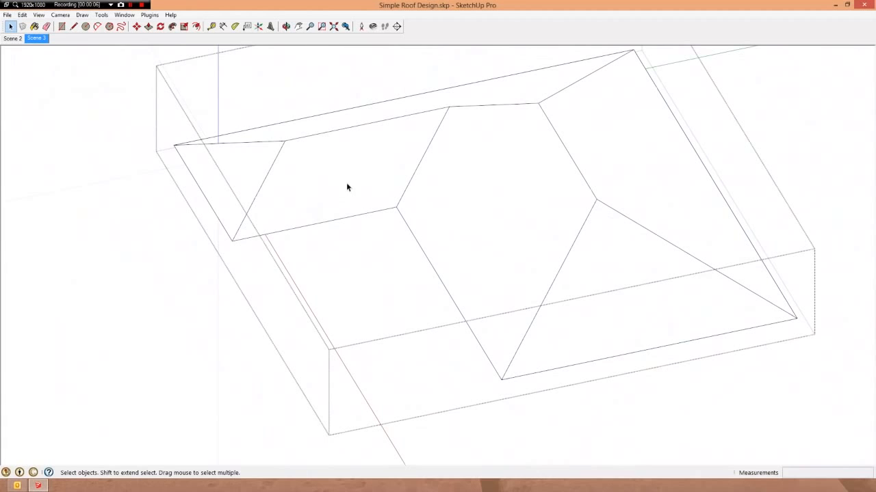
pyautogui.click(346, 187)
pyautogui.moveTo(351, 186); pyautogui.dragTo(383, 142, button='middle')
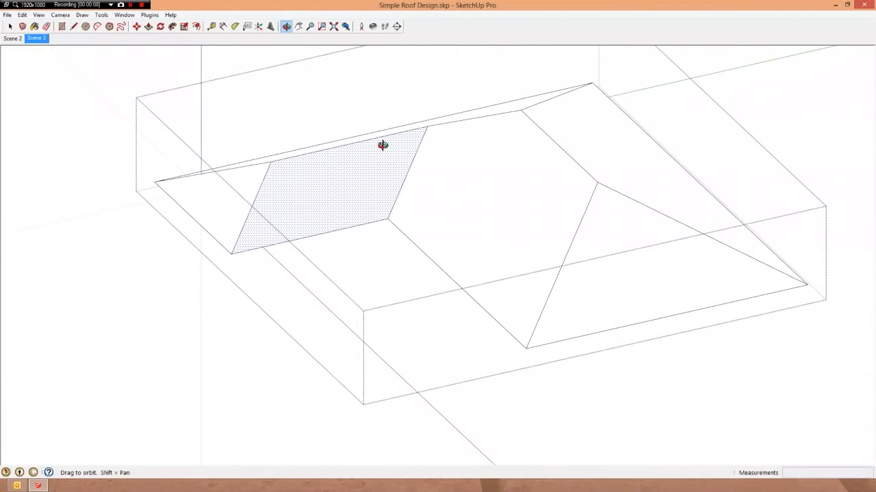
# Move the narrow wing's ridge endpoint 5' outward along the ridge line, aligned with the eave corner, to turn the hip into a gable.
pyautogui.click(137, 26)
pyautogui.scroll(3, 285, 189)
pyautogui.scroll(-1, 420, 148)
pyautogui.scroll(1, 367, 153)
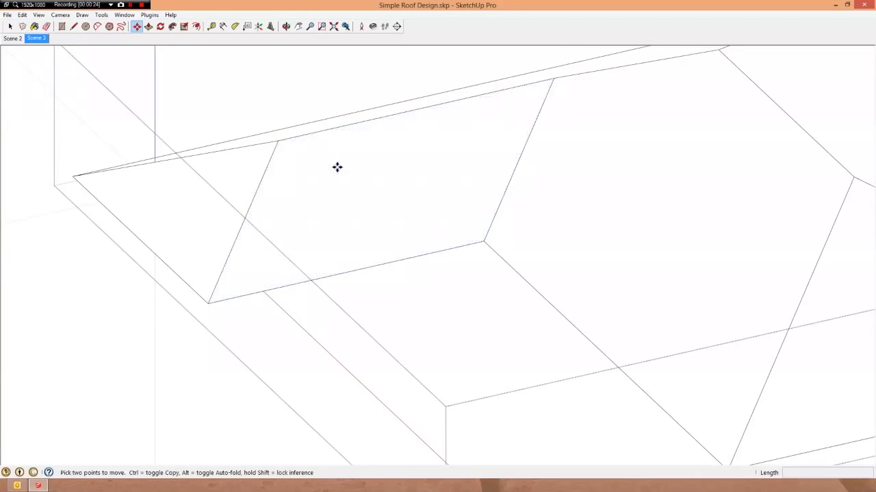
pyautogui.click(274, 143)
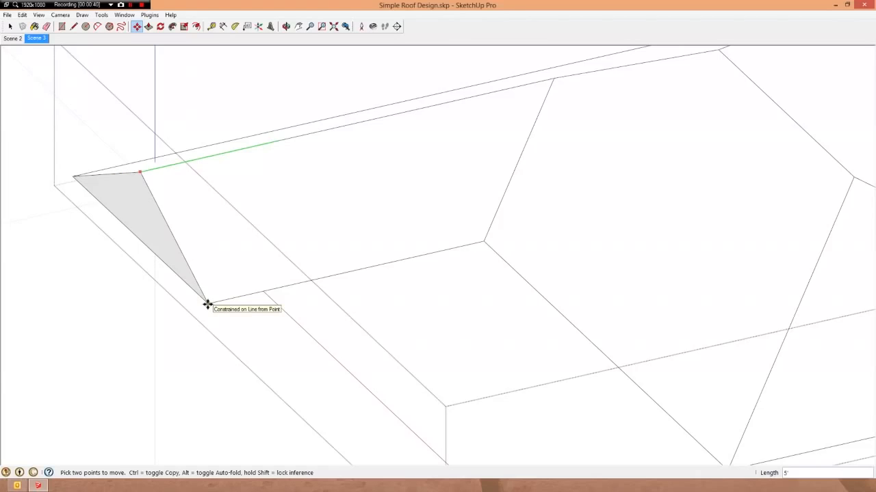
pyautogui.click(207, 305)
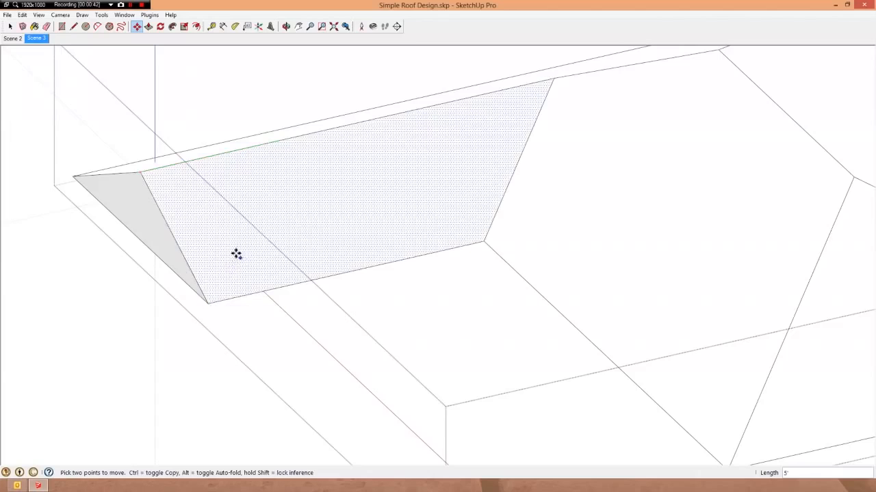
# Draw a line about 3' 1 1/2" long across the upper part of the wide wing's triangular hip face, parallel to its eave.
pyautogui.scroll(-3, 172, 214)
pyautogui.moveTo(172, 215); pyautogui.dragTo(287, 237, button='middle')
pyautogui.scroll(3, 462, 263)
pyautogui.moveTo(465, 256)
pyautogui.mouseDown(button='middle')
pyautogui.moveTo(416, 271)
pyautogui.moveTo(522, 255)
pyautogui.mouseUp(button='middle')
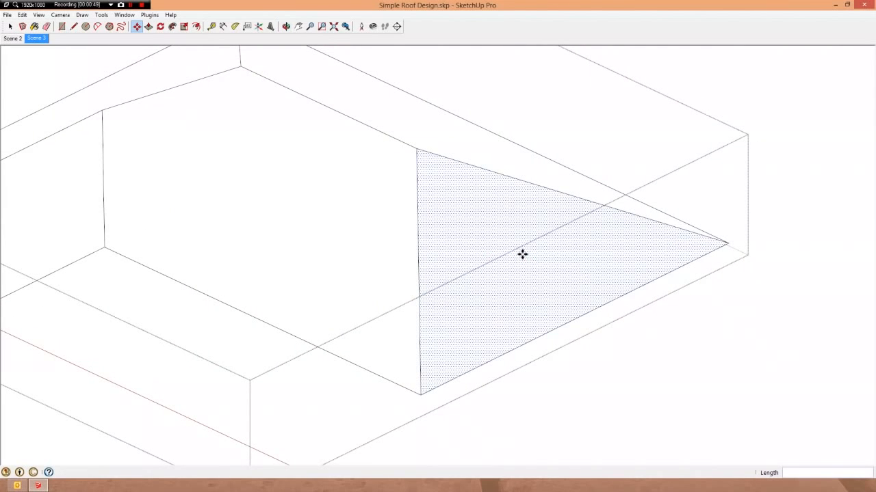
pyautogui.click(73, 26)
pyautogui.click(417, 191)
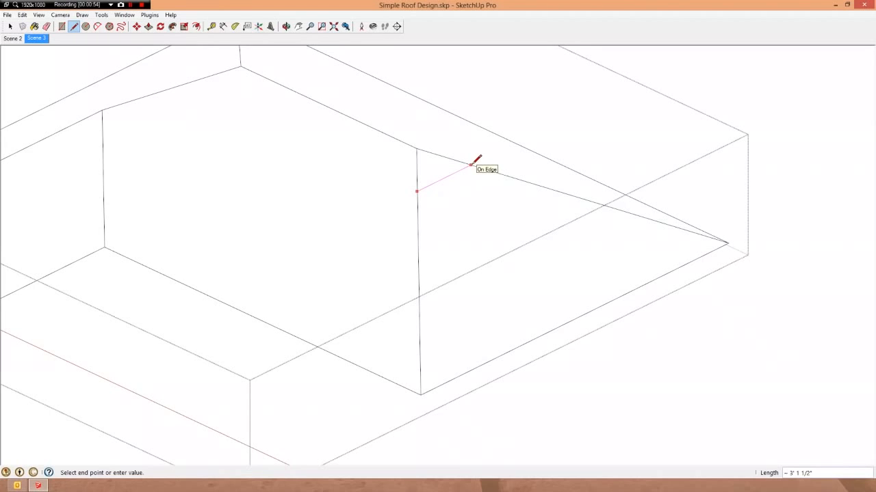
pyautogui.click(471, 165)
pyautogui.press('space')
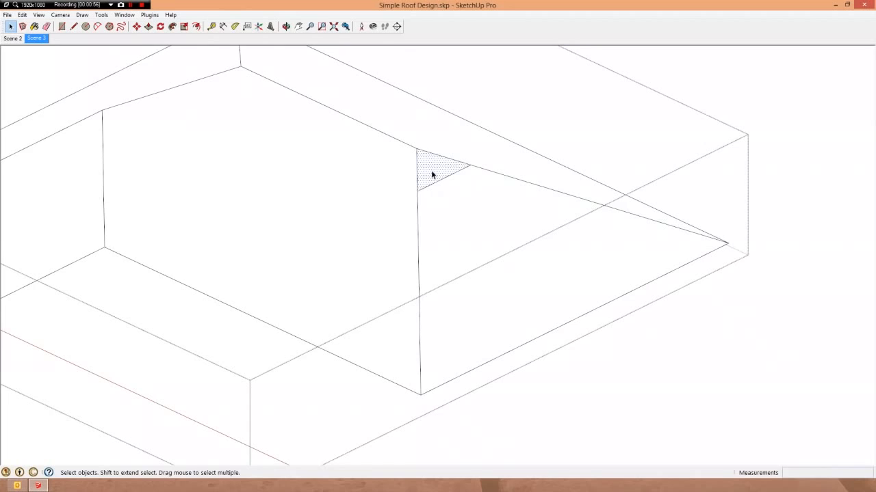
pyautogui.moveTo(432, 175); pyautogui.dragTo(321, 145, button='middle')
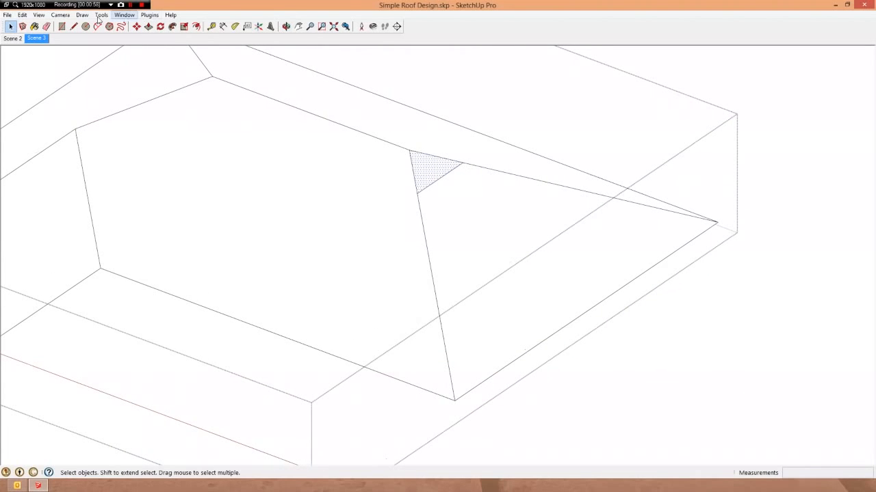
# Try to move the ridge endpoint above the small triangle outward to form a partial gable at the wide wing's hip end.
pyautogui.click(137, 26)
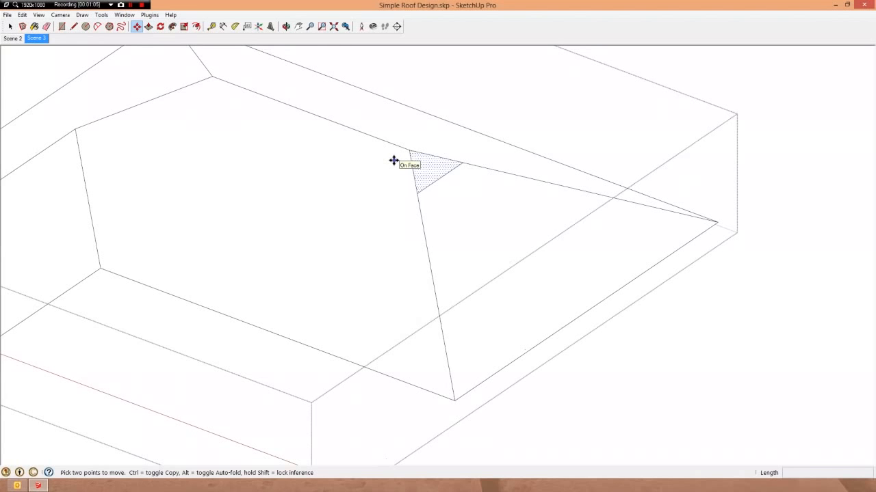
pyautogui.scroll(5, 394, 157)
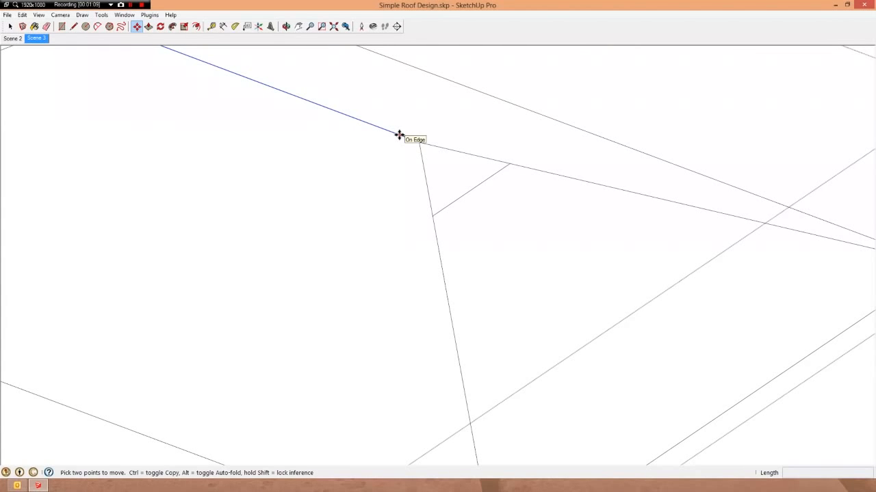
pyautogui.click(417, 143)
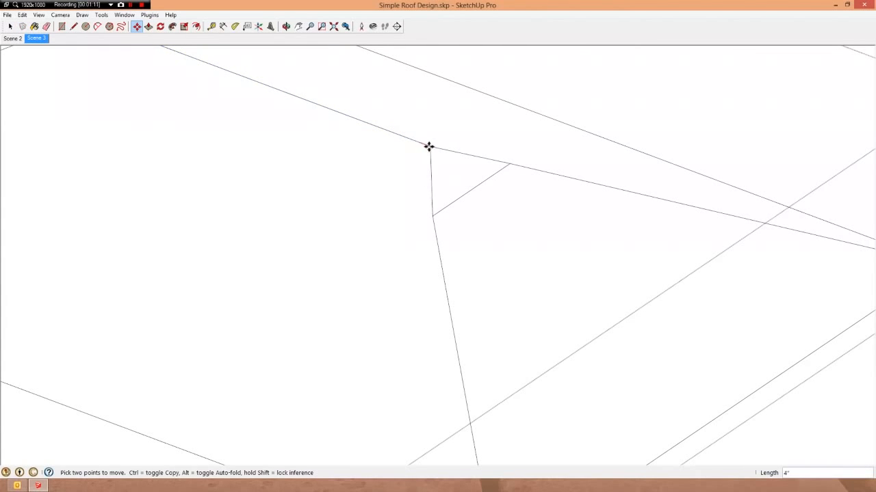
pyautogui.click(432, 216)
pyautogui.scroll(-3, 484, 192)
pyautogui.moveTo(551, 202); pyautogui.dragTo(527, 250, button='middle')
pyautogui.scroll(-3, 448, 288)
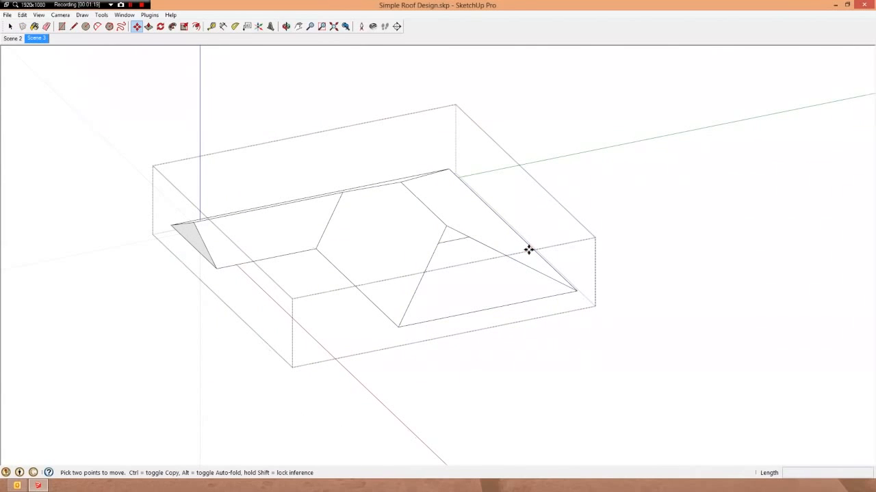
# Select the wide wing's ridge edge and move it about 1' 11" along the green axis, away from the narrow wing.
pyautogui.press('space')
pyautogui.click(420, 223)
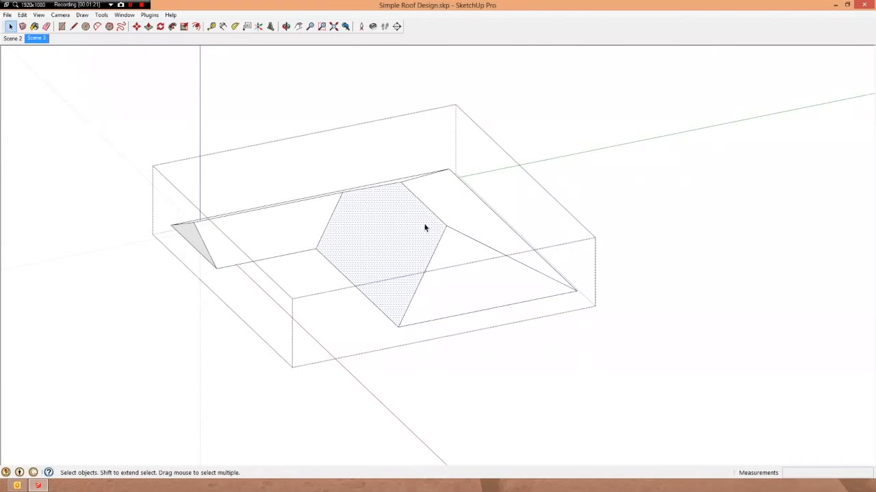
pyautogui.moveTo(423, 226); pyautogui.dragTo(406, 275, button='middle')
pyautogui.scroll(3, 433, 219)
pyautogui.click(435, 208)
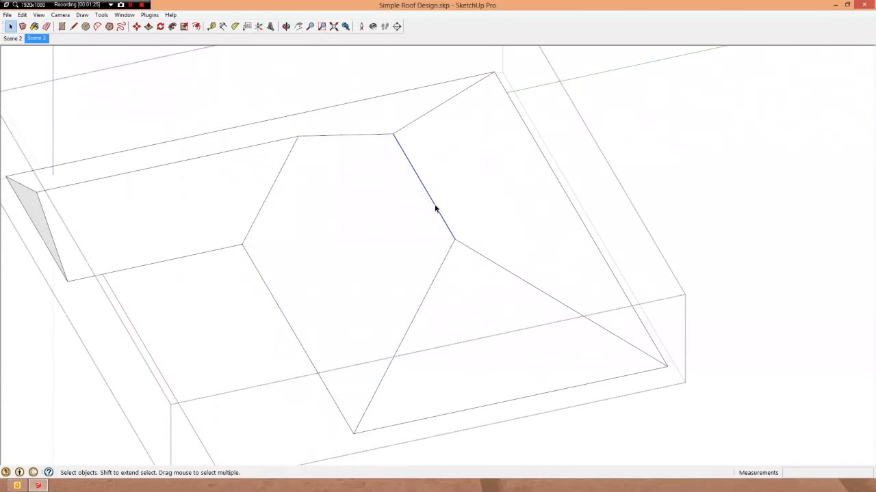
pyautogui.click(137, 27)
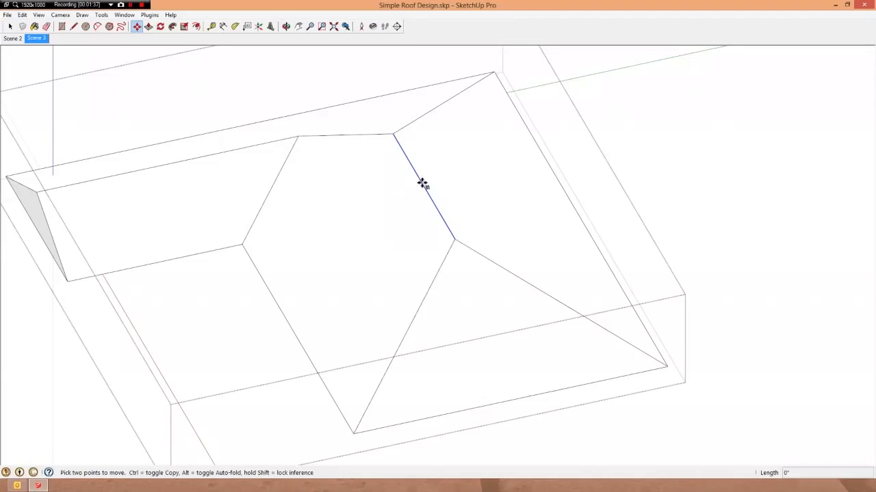
pyautogui.click(422, 184)
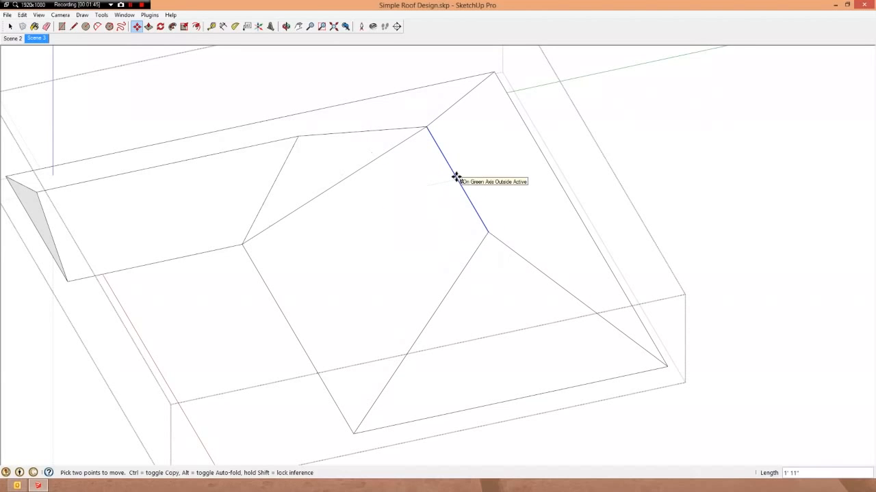
pyautogui.click(456, 176)
# Select the triangular face beside the valley and the adjoining wide wing face to check how the shifted ridge divides the planes.
pyautogui.moveTo(497, 301)
pyautogui.mouseDown(button='middle')
pyautogui.moveTo(489, 313)
pyautogui.moveTo(422, 223)
pyautogui.moveTo(477, 164)
pyautogui.moveTo(469, 190)
pyautogui.moveTo(393, 228)
pyautogui.moveTo(485, 264)
pyautogui.mouseUp(button='middle')
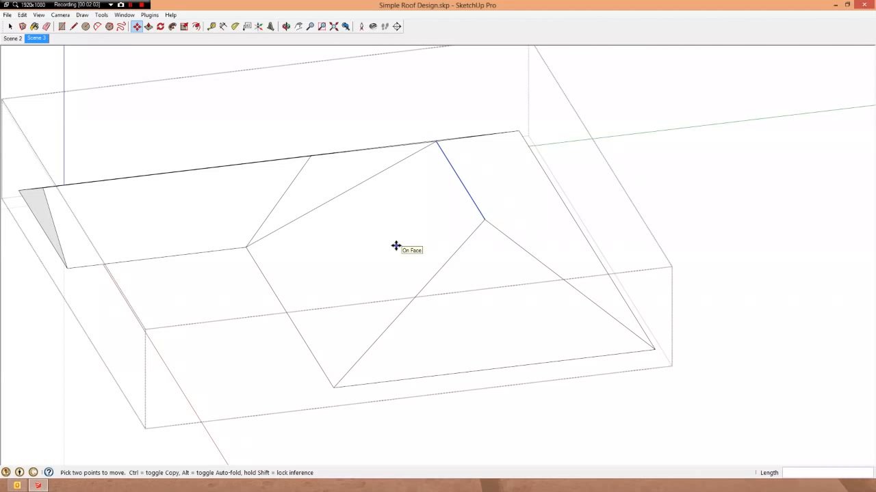
pyautogui.moveTo(367, 252); pyautogui.dragTo(444, 297, button='middle')
pyautogui.press('space')
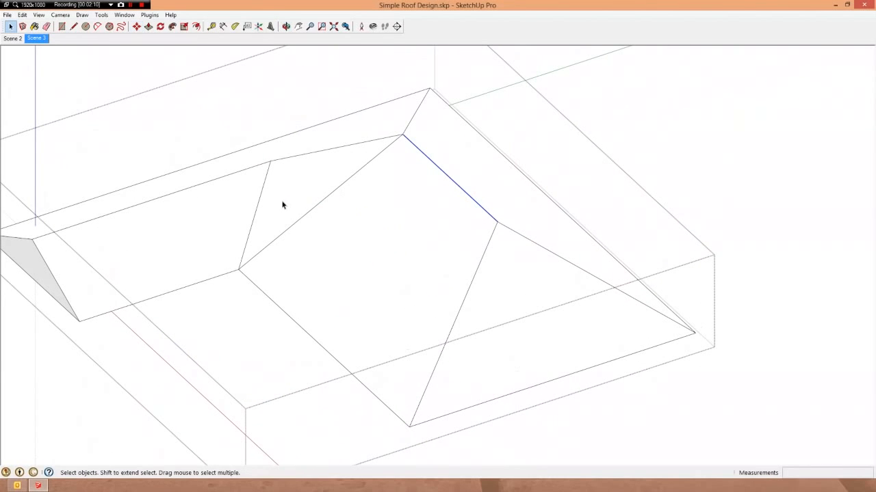
pyautogui.click(289, 201)
pyautogui.moveTo(290, 201); pyautogui.dragTo(479, 226, button='middle')
pyautogui.click(429, 256)
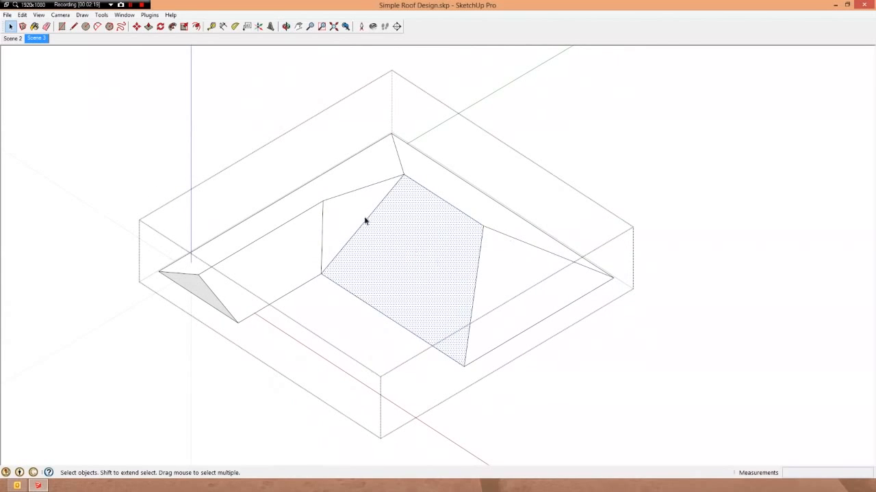
# Copy the narrow wing's roof plane beside the valley 6' along its eave, from its outer eave corner towards the wide wing.
pyautogui.click(275, 260)
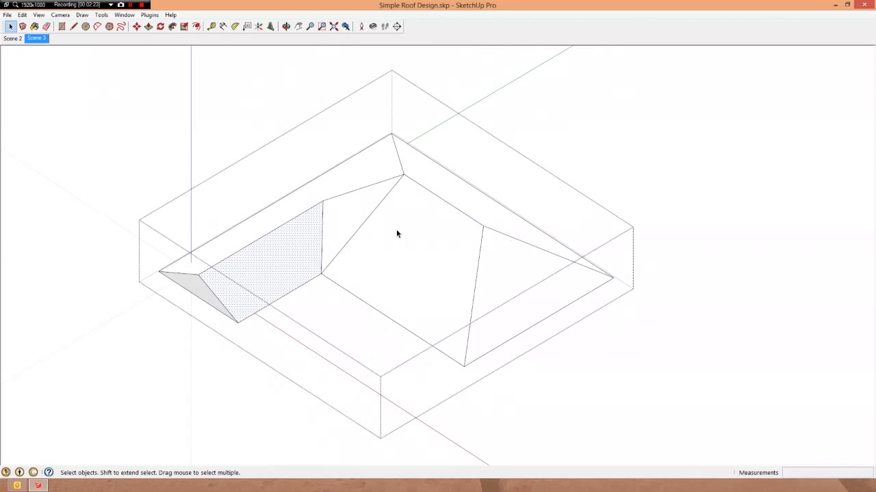
pyautogui.scroll(-3, 340, 236)
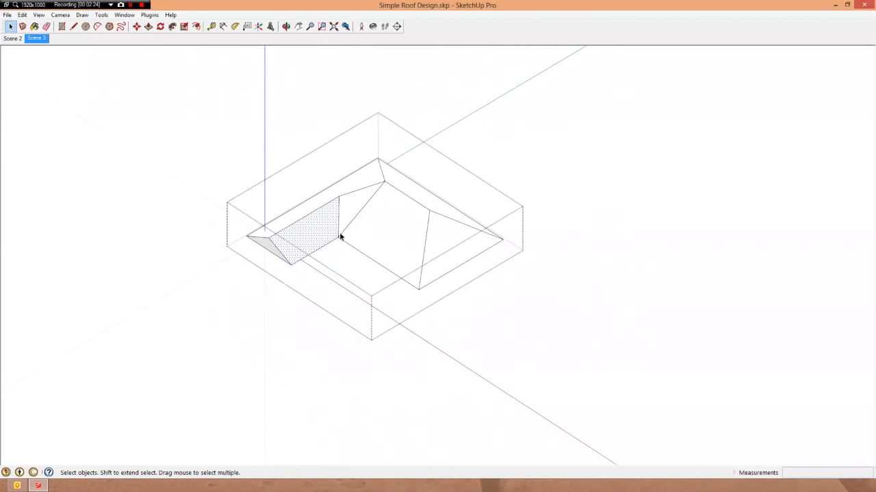
pyautogui.scroll(3, 314, 239)
pyautogui.moveTo(294, 245); pyautogui.dragTo(217, 250, button='middle')
pyautogui.scroll(3, 260, 249)
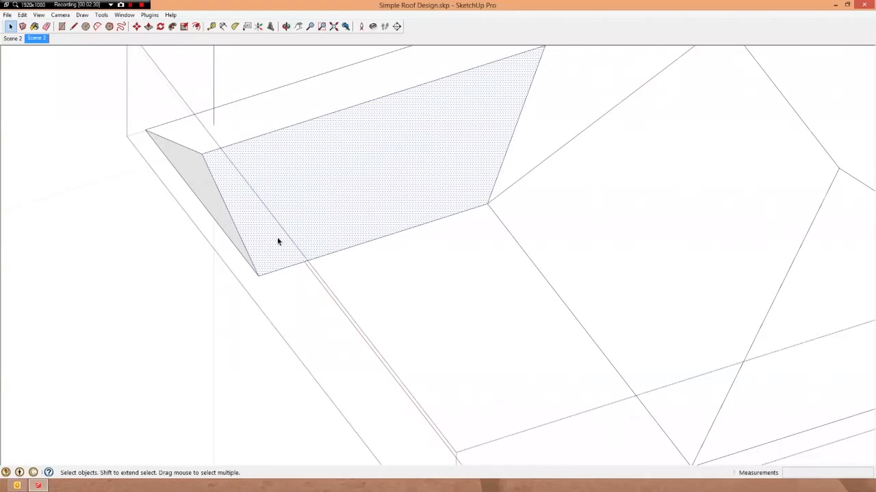
pyautogui.press('m')
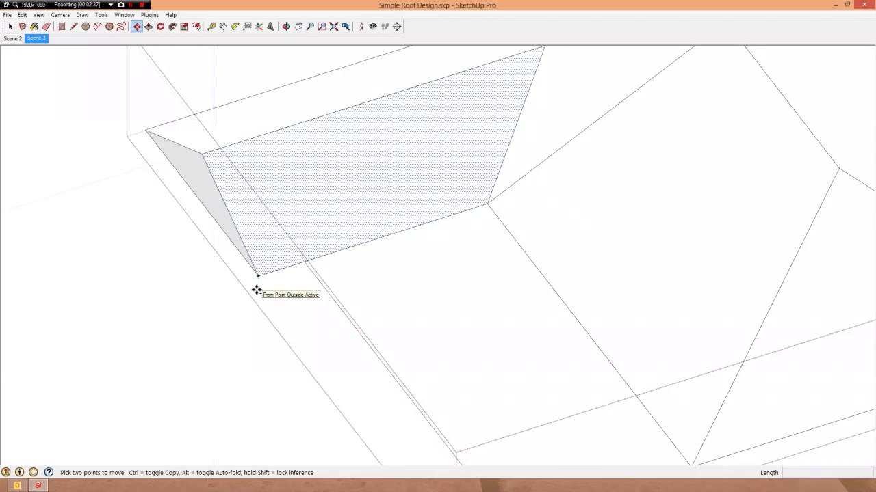
pyautogui.scroll(2, 258, 287)
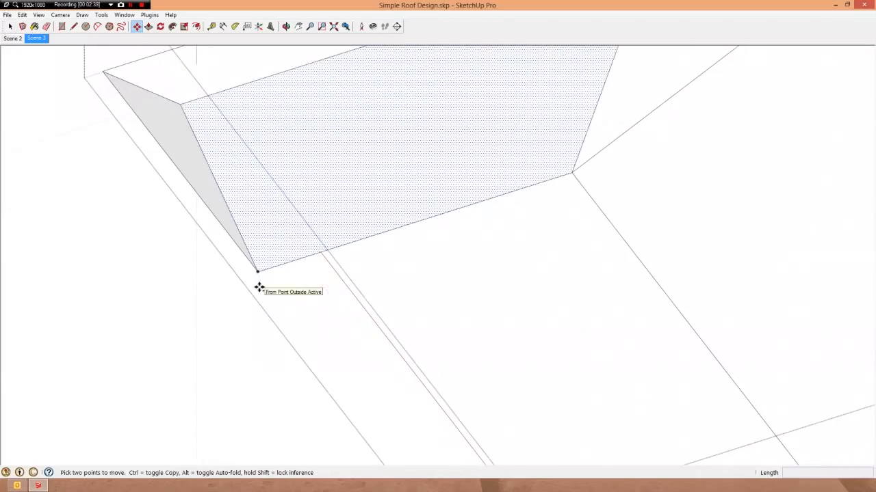
pyautogui.click(259, 273)
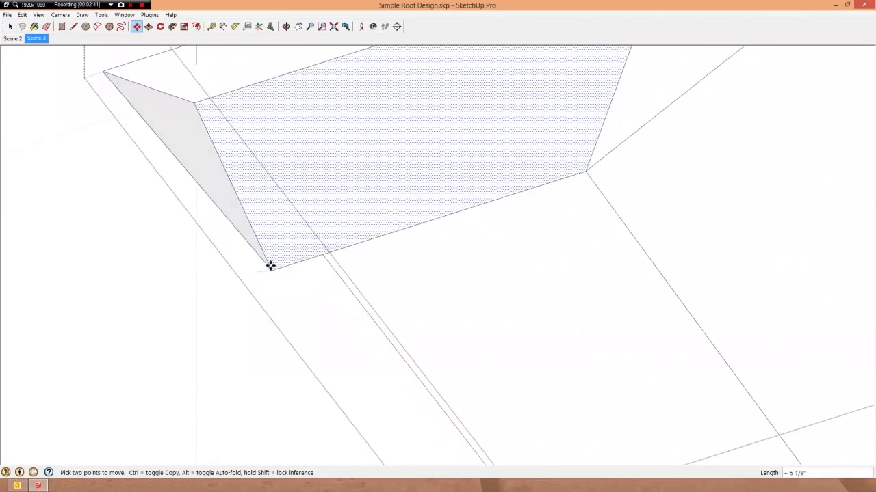
pyautogui.click(255, 267)
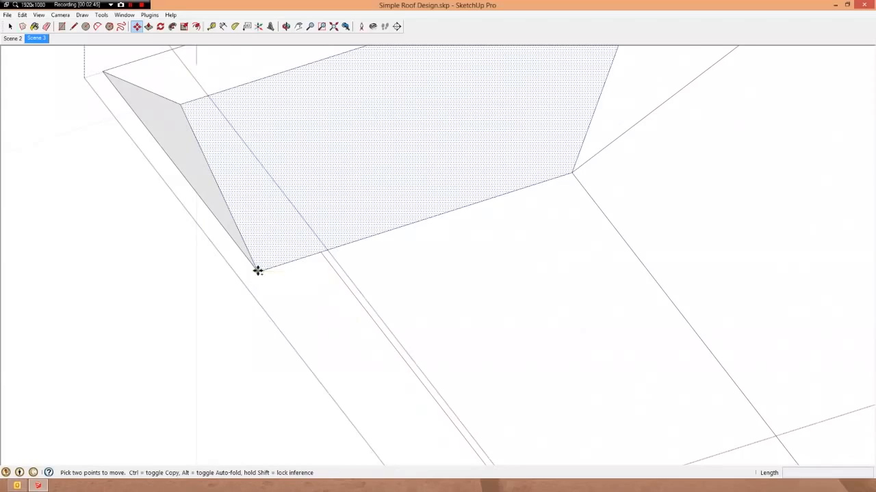
pyautogui.press('ctrl')
pyautogui.click(257, 271)
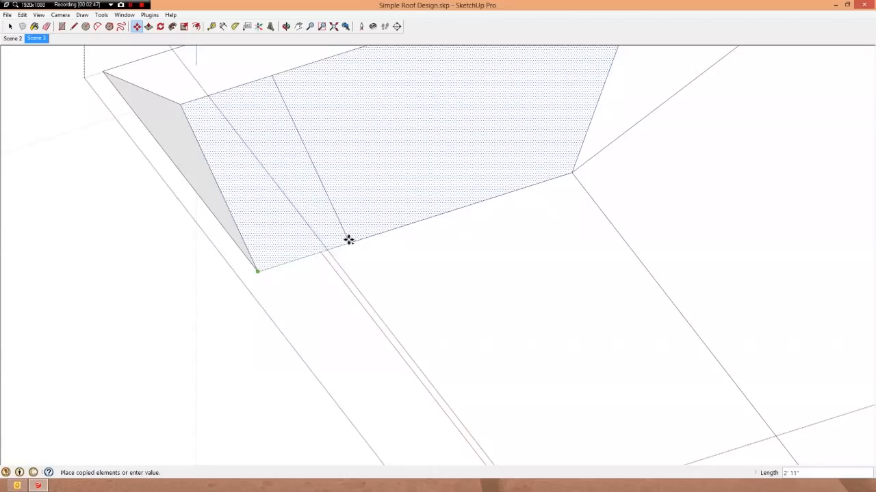
pyautogui.scroll(-3, 349, 240)
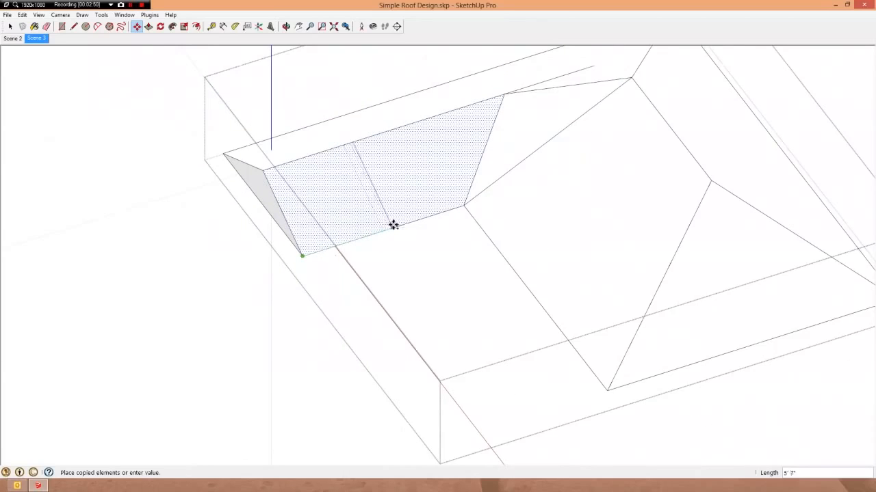
pyautogui.click(398, 224)
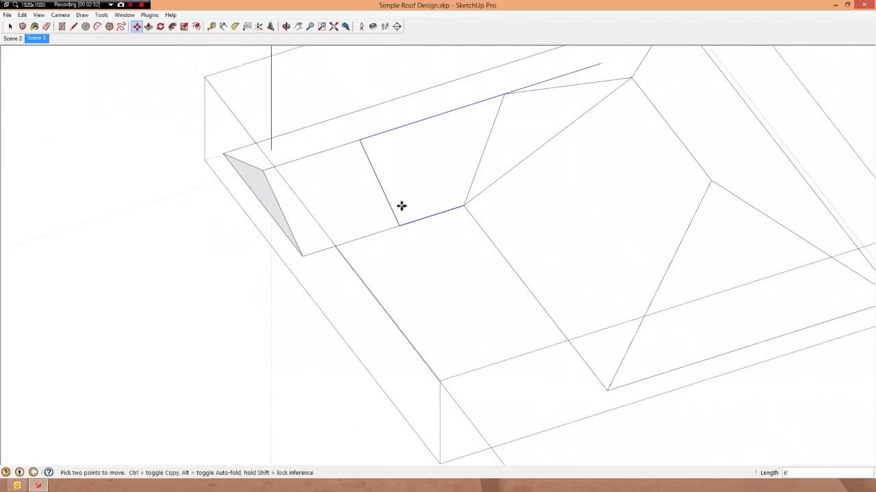
# Erase the copied hip edge crossing the narrow wing's roof plane and select the joined face to check it.
pyautogui.press('space')
pyautogui.click(398, 197)
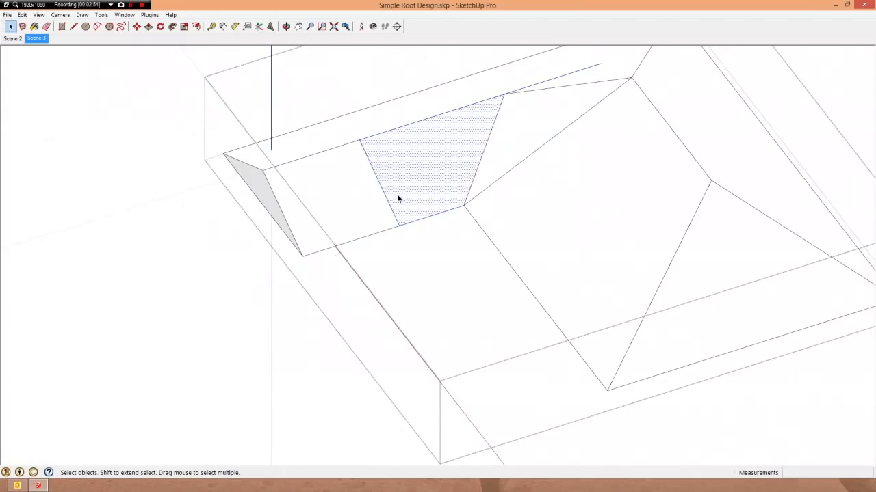
pyautogui.press('e')
pyautogui.click(383, 194)
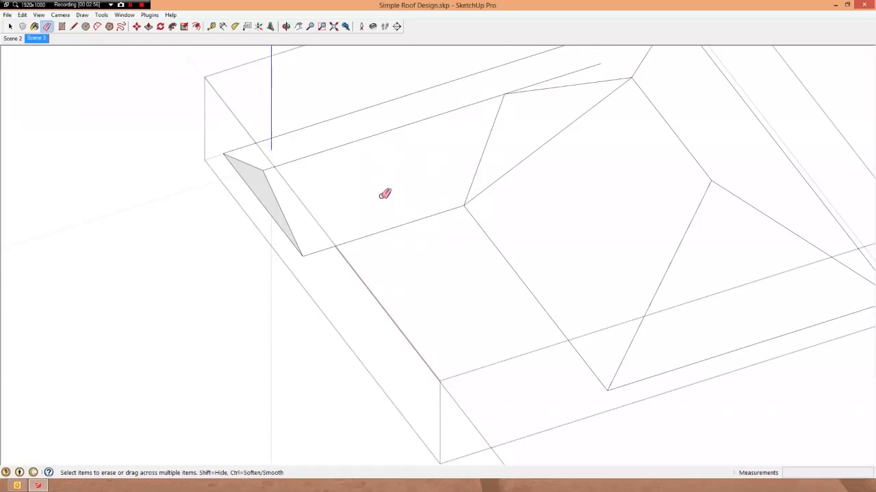
pyautogui.press('space')
pyautogui.click(382, 200)
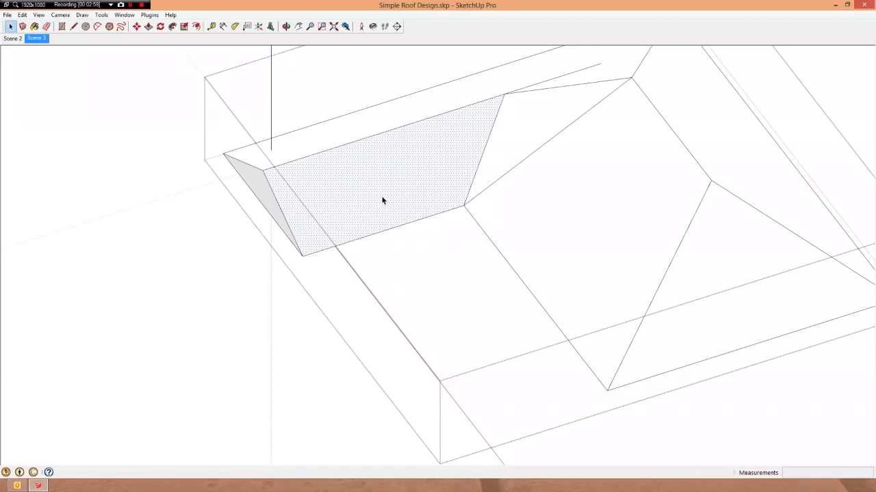
# Copy the wide wing's large roof plane along its eave towards the valley, starting from its outer eave corner.
pyautogui.click(514, 250)
pyautogui.moveTo(514, 250); pyautogui.dragTo(618, 267, button='middle')
pyautogui.press('m')
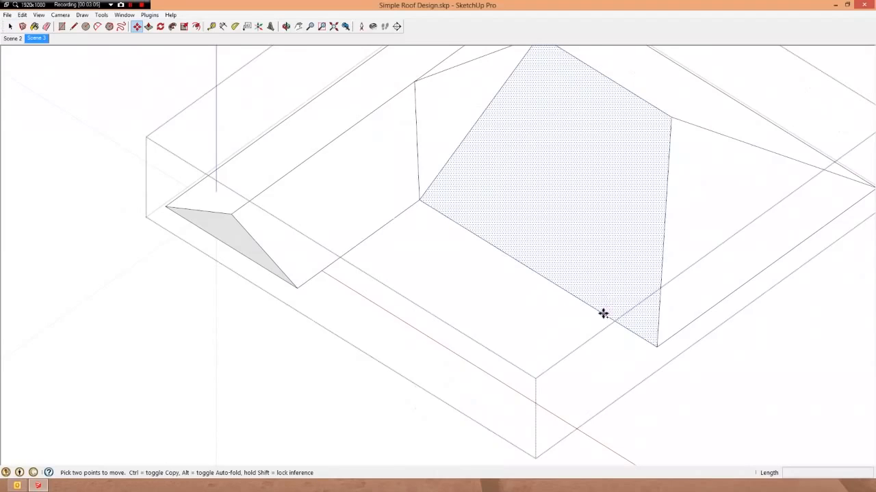
pyautogui.click(658, 347)
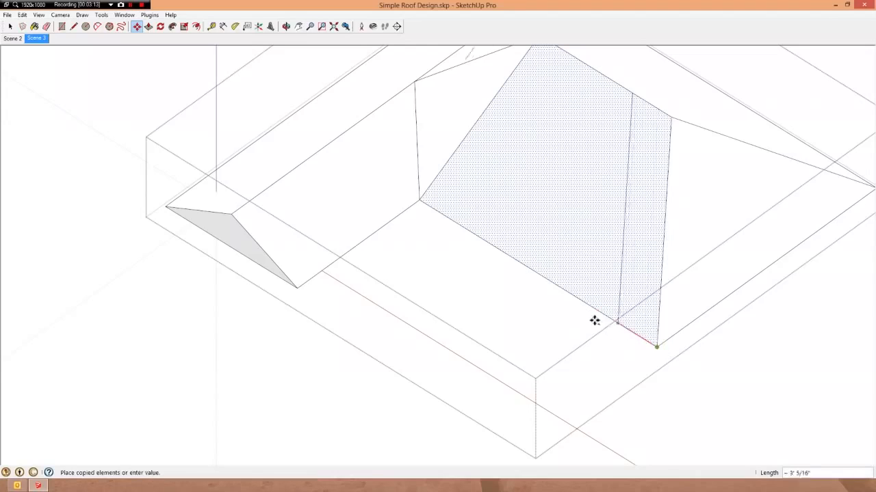
pyautogui.click(532, 279)
pyautogui.scroll(-2, 554, 274)
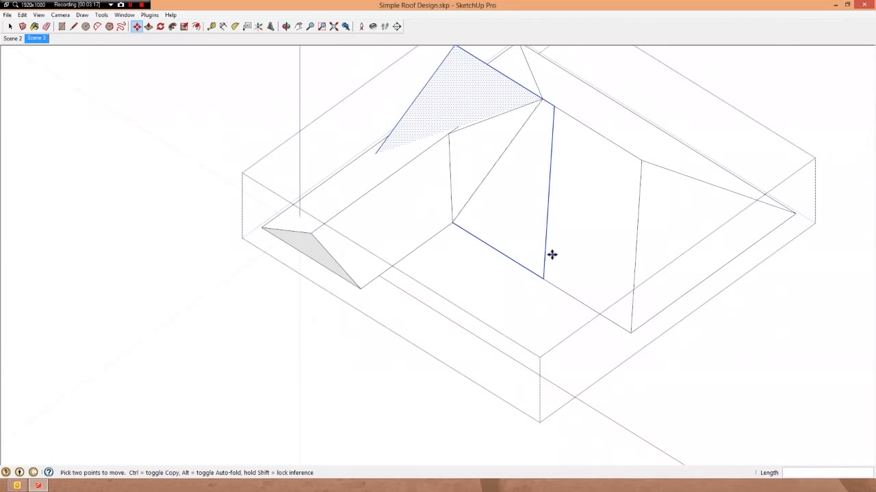
# Erase the copied hip edge crossing the wide wing's roof plane and select the joined face to check it.
pyautogui.press('e')
pyautogui.scroll(3, 556, 228)
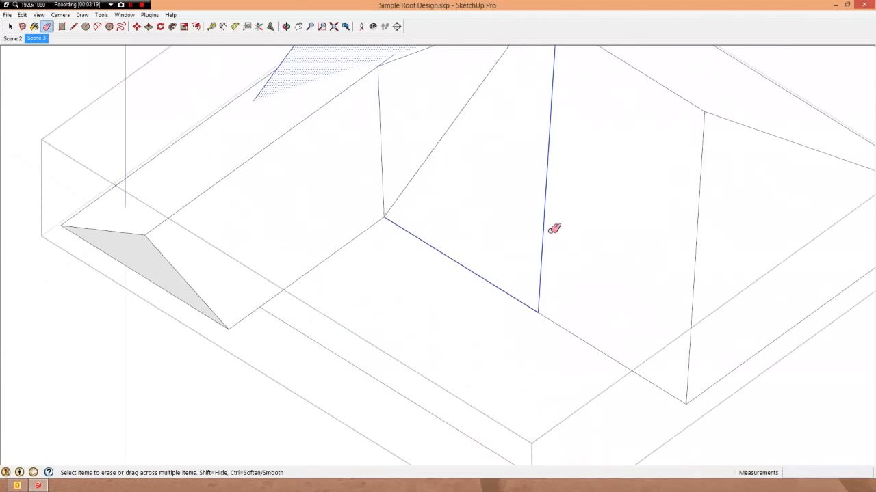
pyautogui.moveTo(553, 228)
pyautogui.mouseDown()
pyautogui.moveTo(539, 235)
pyautogui.moveTo(548, 277)
pyautogui.mouseUp()
pyautogui.press('space')
pyautogui.click(572, 317)
pyautogui.scroll(-3, 572, 318)
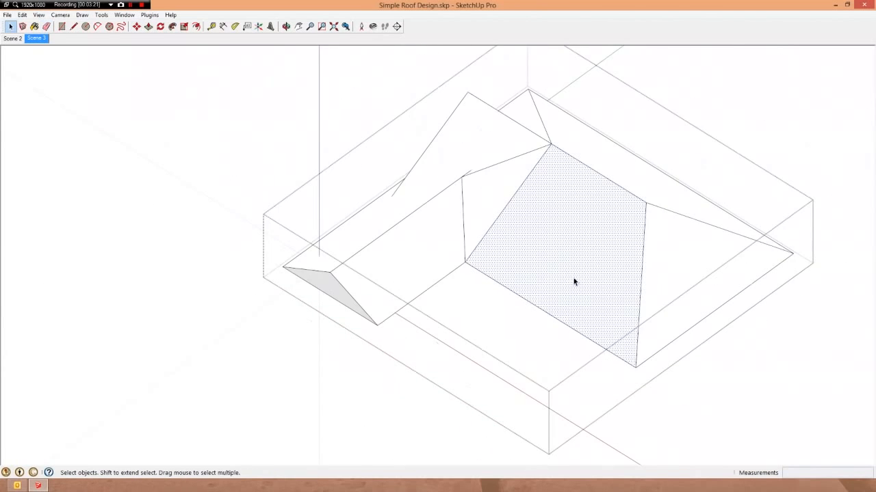
# Erase the diagonal edge between the triangular face beside the valley and the wide wing's plane, and check the extended face.
pyautogui.moveTo(573, 278)
pyautogui.mouseDown(button='middle')
pyautogui.moveTo(502, 182)
pyautogui.moveTo(619, 89)
pyautogui.moveTo(622, 172)
pyautogui.moveTo(422, 199)
pyautogui.moveTo(340, 260)
pyautogui.moveTo(356, 318)
pyautogui.moveTo(545, 308)
pyautogui.moveTo(606, 288)
pyautogui.mouseUp(button='middle')
pyautogui.scroll(4, 482, 199)
pyautogui.scroll(-3, 514, 247)
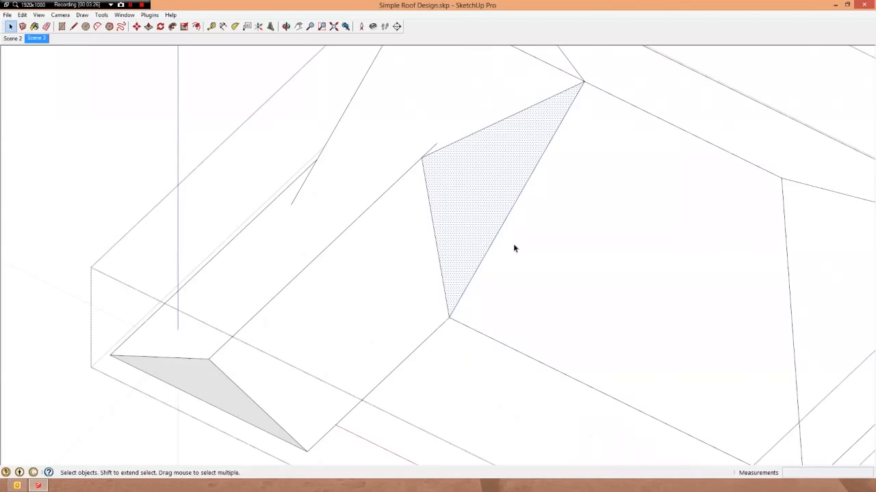
pyautogui.moveTo(514, 246)
pyautogui.mouseDown(button='middle')
pyautogui.moveTo(519, 285)
pyautogui.moveTo(521, 207)
pyautogui.moveTo(532, 172)
pyautogui.moveTo(504, 322)
pyautogui.moveTo(486, 329)
pyautogui.moveTo(512, 402)
pyautogui.moveTo(557, 338)
pyautogui.moveTo(524, 250)
pyautogui.mouseUp(button='middle')
pyautogui.press('e')
pyautogui.click(521, 246)
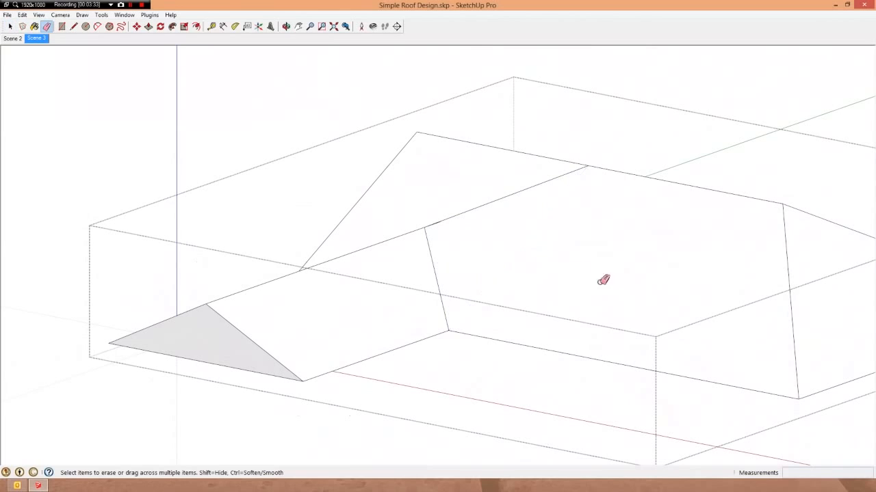
pyautogui.press('space')
pyautogui.click(594, 274)
pyautogui.moveTo(594, 273); pyautogui.dragTo(557, 367, button='middle')
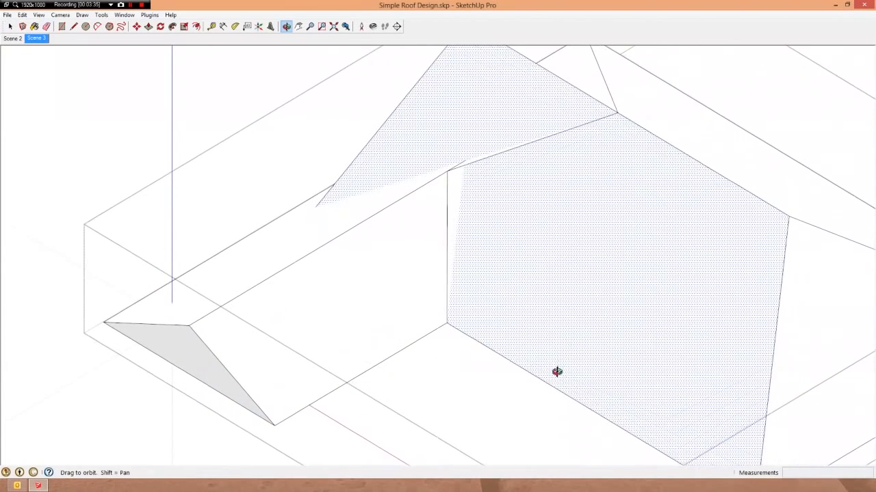
# Erase the old valley edge beside the narrow sliver and select the faces on both sides to check them.
pyautogui.scroll(5, 458, 199)
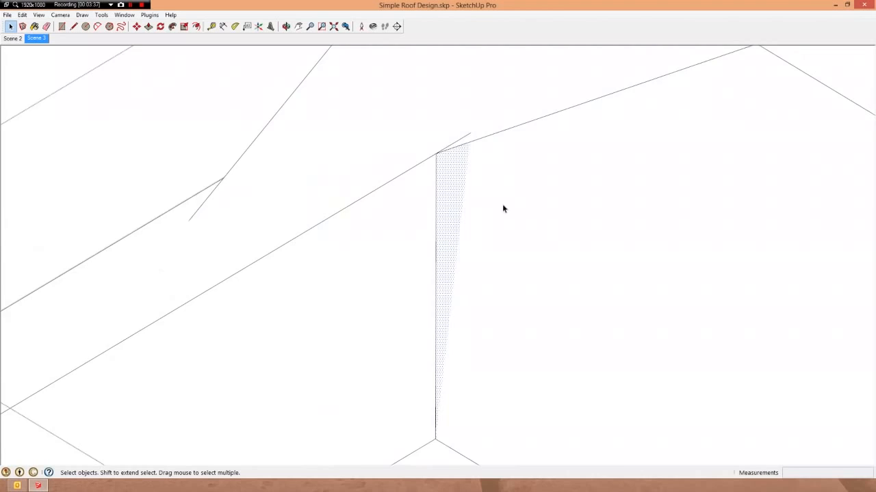
pyautogui.scroll(-2, 502, 209)
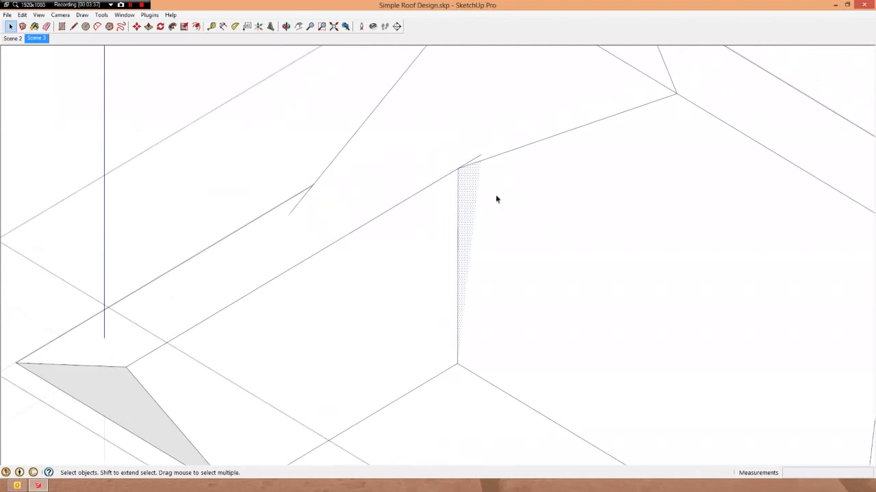
pyautogui.click(457, 232)
pyautogui.press('e')
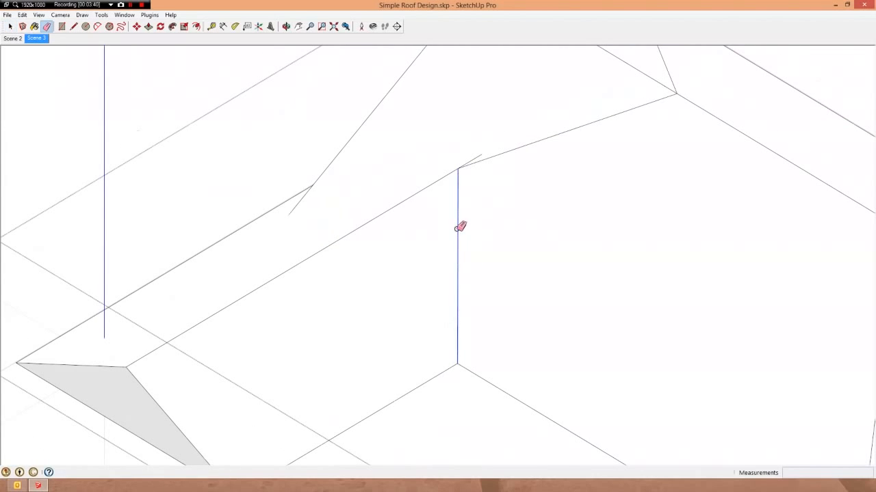
pyautogui.click(457, 231)
pyautogui.press('space')
pyautogui.click(446, 233)
pyautogui.click(522, 236)
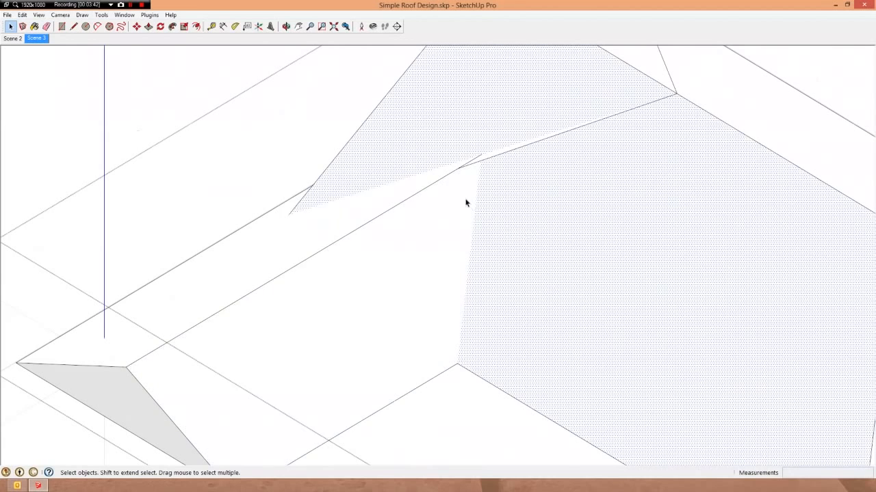
# Select the narrow and wide wing planes, intersect them with the selection, and check that the new valley edge separates them.
pyautogui.scroll(-3, 465, 202)
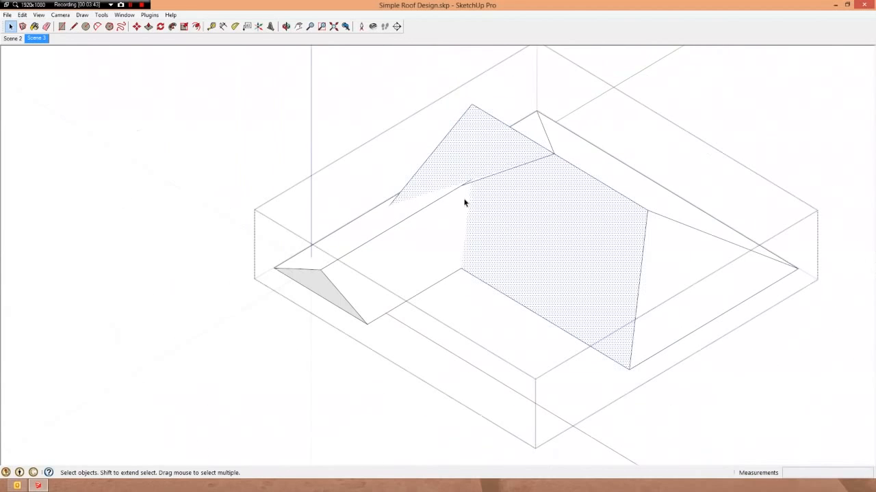
pyautogui.click(419, 250)
pyautogui.keyDown('shift'); pyautogui.click(516, 247); pyautogui.keyUp('shift')
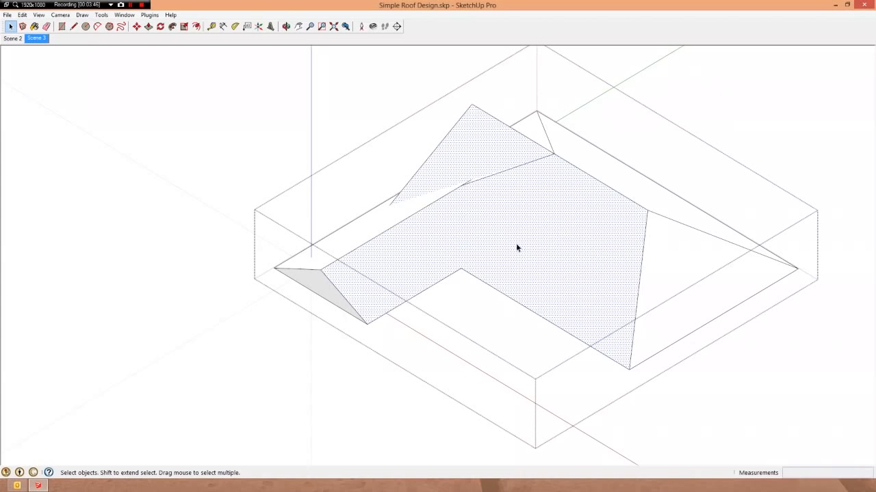
pyautogui.rightClick(517, 248)
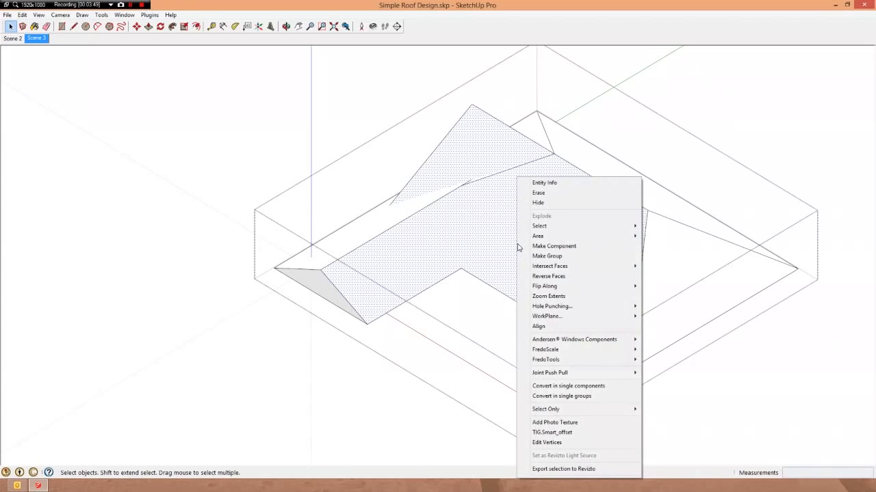
pyautogui.moveTo(588, 266)
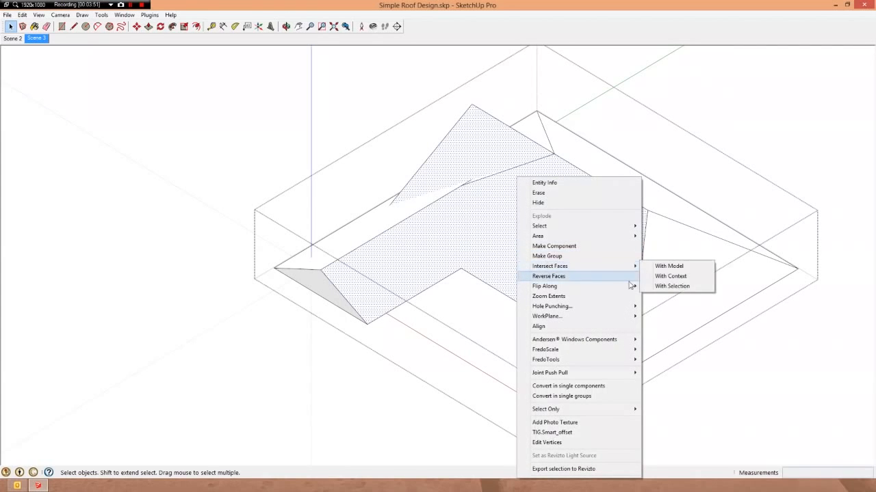
pyautogui.click(669, 287)
pyautogui.click(493, 254)
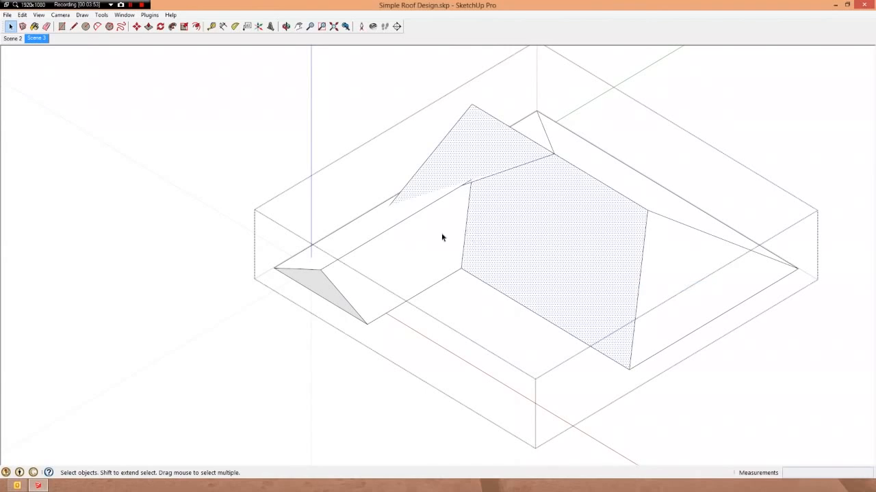
pyautogui.click(441, 234)
# Try to erase the surplus edges beneath the roof where the extended planes run past the new valley.
pyautogui.scroll(4, 480, 216)
pyautogui.moveTo(481, 215)
pyautogui.mouseDown(button='middle')
pyautogui.moveTo(413, 104)
pyautogui.moveTo(317, 114)
pyautogui.moveTo(319, 201)
pyautogui.moveTo(445, 242)
pyautogui.moveTo(529, 241)
pyautogui.moveTo(534, 258)
pyautogui.moveTo(502, 237)
pyautogui.moveTo(449, 38)
pyautogui.moveTo(510, 260)
pyautogui.moveTo(486, 199)
pyautogui.moveTo(449, 214)
pyautogui.moveTo(446, 249)
pyautogui.mouseUp(button='middle')
pyautogui.scroll(-5, 532, 261)
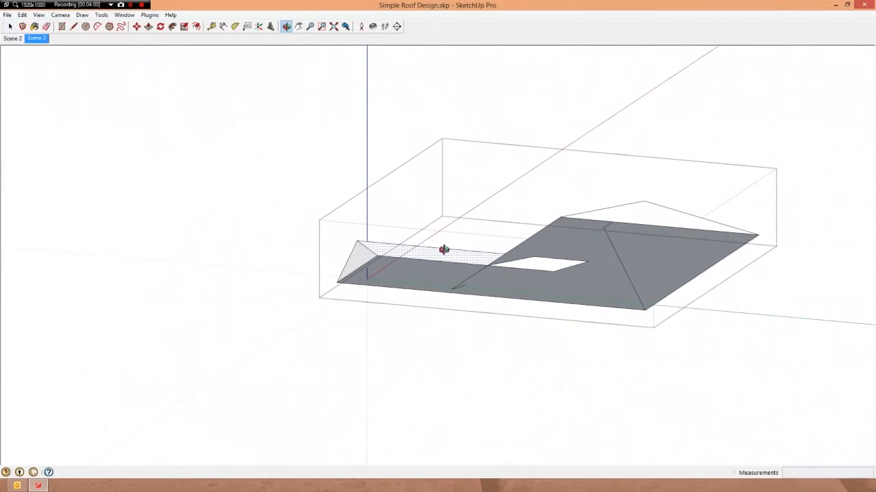
pyautogui.scroll(8, 520, 267)
pyautogui.press('e')
pyautogui.click(573, 264)
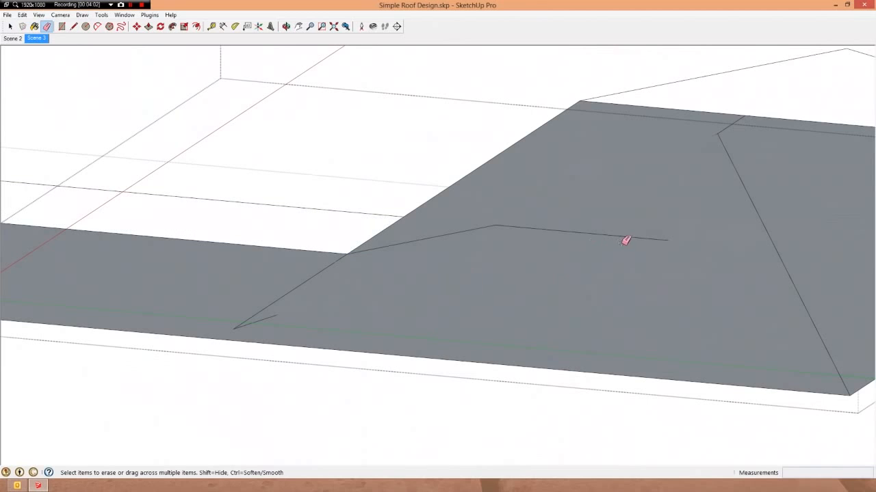
pyautogui.click(249, 317)
pyautogui.scroll(-5, 342, 270)
pyautogui.moveTo(411, 275)
pyautogui.mouseDown(button='middle')
pyautogui.moveTo(447, 352)
pyautogui.moveTo(475, 322)
pyautogui.moveTo(473, 303)
pyautogui.moveTo(465, 365)
pyautogui.mouseUp(button='middle')
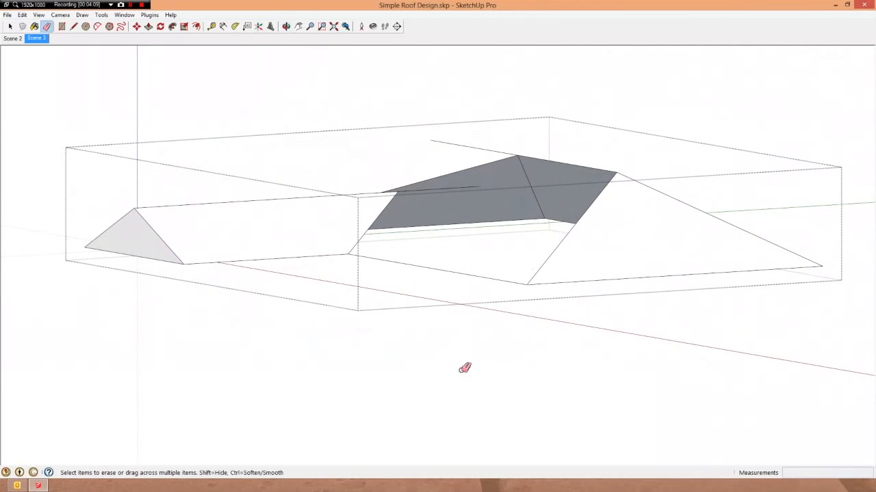
# Erase the surplus diagonal edge crossing the wide wing's valley-side plane below its ridge, and select the merged face to check it.
pyautogui.moveTo(452, 262)
pyautogui.mouseDown(button='middle')
pyautogui.moveTo(464, 326)
pyautogui.moveTo(574, 326)
pyautogui.moveTo(686, 351)
pyautogui.moveTo(852, 269)
pyautogui.moveTo(694, 342)
pyautogui.moveTo(684, 358)
pyautogui.moveTo(663, 347)
pyautogui.mouseUp(button='middle')
pyautogui.press('space')
pyautogui.click(342, 189)
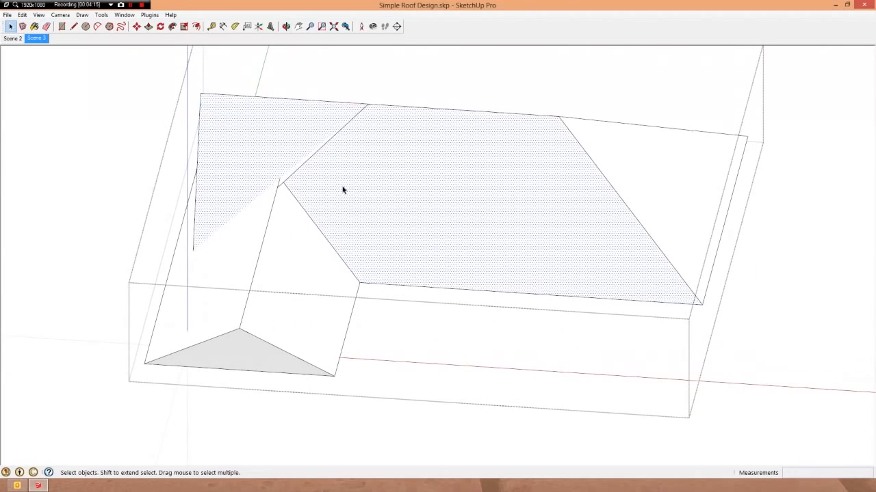
pyautogui.moveTo(342, 190)
pyautogui.mouseDown(button='middle')
pyautogui.moveTo(420, 221)
pyautogui.moveTo(524, 242)
pyautogui.moveTo(618, 227)
pyautogui.mouseUp(button='middle')
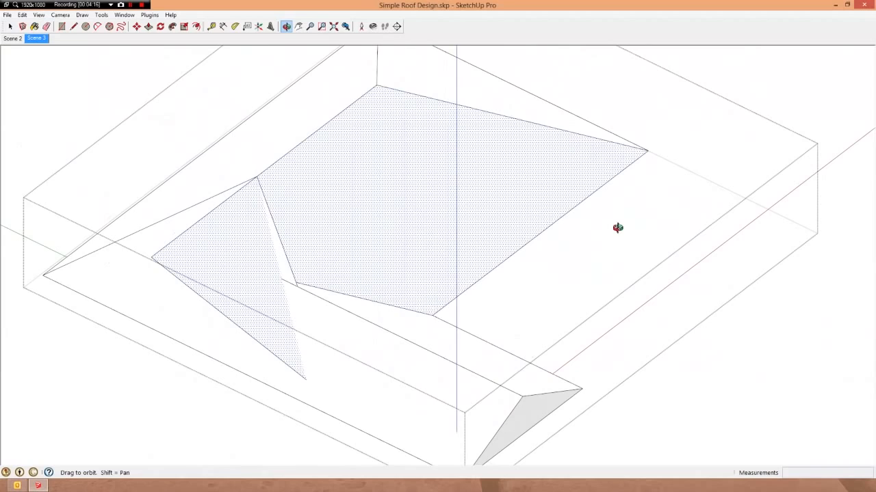
pyautogui.scroll(3, 293, 259)
pyautogui.press('e')
pyautogui.press('Delete')
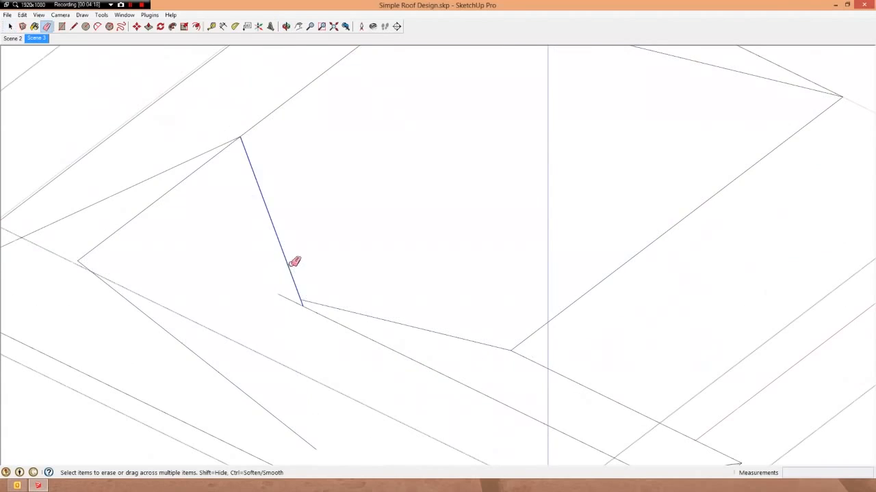
pyautogui.click(293, 260)
pyautogui.scroll(-3, 348, 233)
pyautogui.scroll(-2, 351, 231)
pyautogui.press('space')
pyautogui.scroll(1, 392, 303)
pyautogui.click(392, 303)
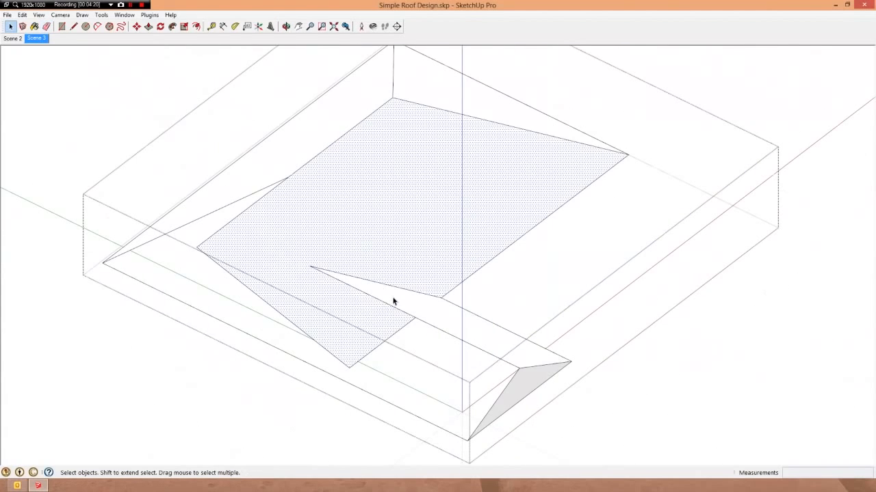
# Draw a hip edge from the narrow wing's ridge end to the wide wing's ridge end, and select the adjoining faces to check them.
pyautogui.moveTo(393, 302); pyautogui.dragTo(821, 295, button='middle')
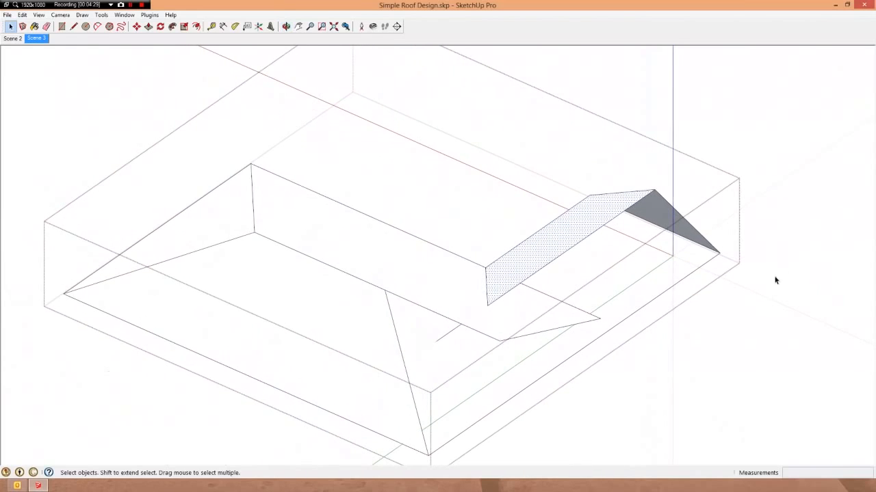
pyautogui.press('l')
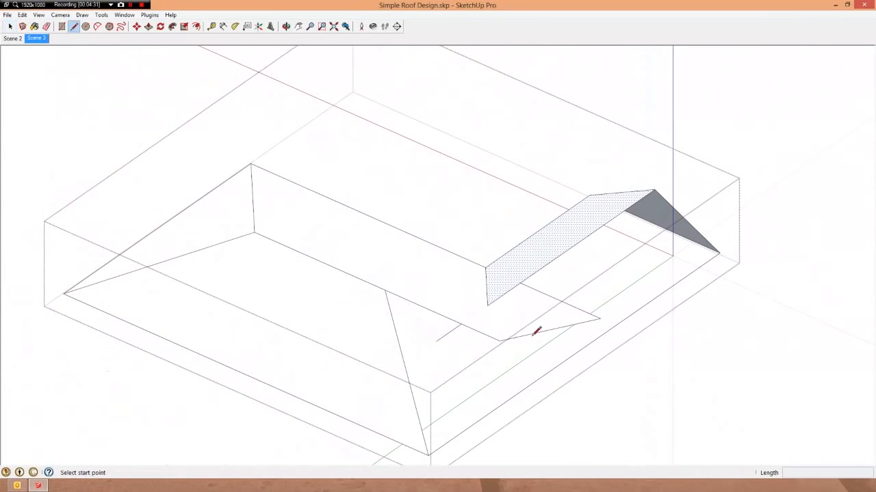
pyautogui.scroll(2, 486, 315)
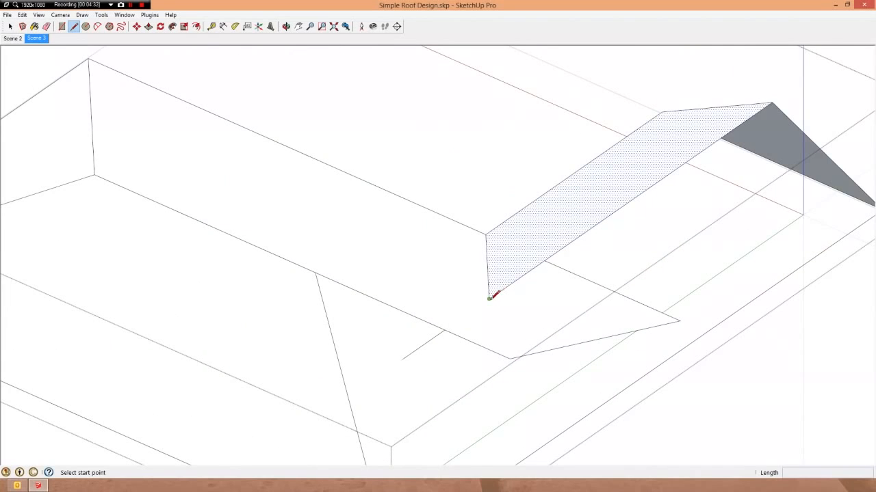
pyautogui.click(489, 298)
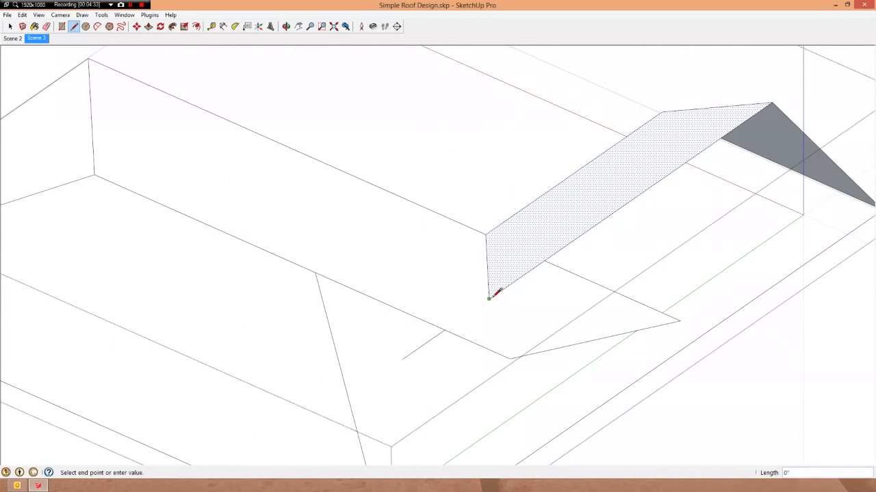
pyautogui.click(316, 272)
pyautogui.press('space')
pyautogui.click(506, 333)
pyautogui.click(445, 393)
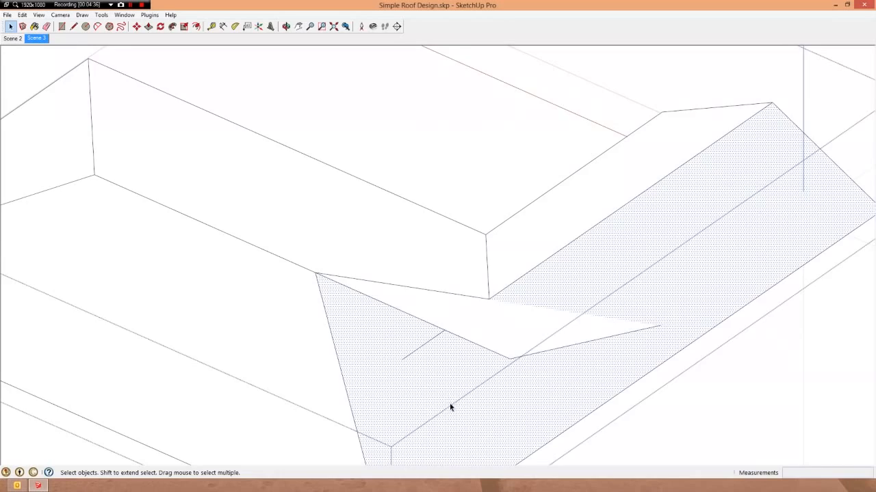
pyautogui.moveTo(450, 407); pyautogui.dragTo(451, 370, button='middle')
pyautogui.click(455, 340)
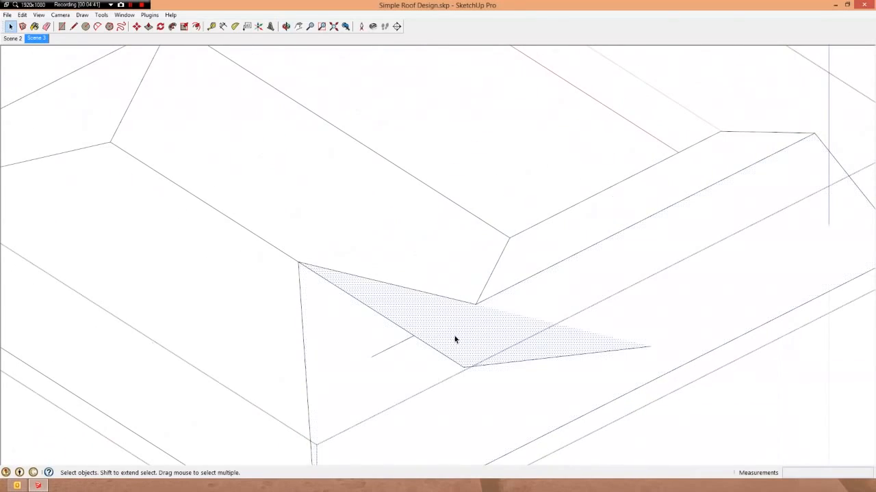
# Erase the edges of the surplus triangular face beyond the new hip and the leftover stub of the narrow wing's ridge.
pyautogui.moveTo(469, 329)
pyautogui.mouseDown(button='middle')
pyautogui.moveTo(476, 364)
pyautogui.moveTo(582, 375)
pyautogui.mouseUp(button='middle')
pyautogui.press('e')
pyautogui.moveTo(569, 379); pyautogui.dragTo(562, 377)
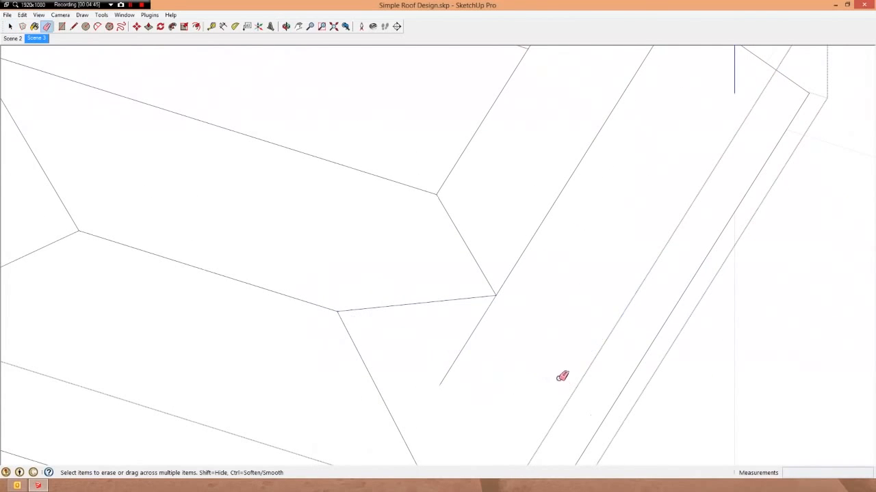
pyautogui.scroll(-5, 519, 345)
pyautogui.moveTo(559, 346)
pyautogui.mouseDown(button='middle')
pyautogui.moveTo(494, 294)
pyautogui.moveTo(455, 313)
pyautogui.mouseUp(button='middle')
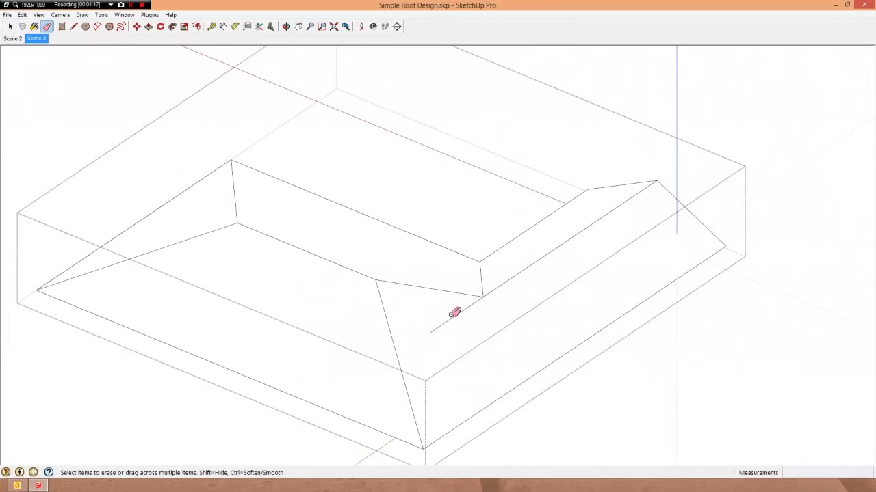
pyautogui.moveTo(543, 295)
pyautogui.mouseDown(button='middle')
pyautogui.moveTo(332, 369)
pyautogui.moveTo(317, 105)
pyautogui.moveTo(452, 8)
pyautogui.moveTo(668, 3)
pyautogui.moveTo(762, 49)
pyautogui.moveTo(752, 61)
pyautogui.mouseUp(button='middle')
pyautogui.scroll(4, 547, 305)
pyautogui.scroll(-3, 547, 305)
pyautogui.moveTo(552, 308)
pyautogui.mouseDown(button='middle')
pyautogui.moveTo(565, 291)
pyautogui.moveTo(283, 248)
pyautogui.moveTo(213, 312)
pyautogui.moveTo(146, 394)
pyautogui.moveTo(481, 321)
pyautogui.moveTo(512, 330)
pyautogui.moveTo(285, 382)
pyautogui.moveTo(164, 426)
pyautogui.moveTo(260, 422)
pyautogui.mouseUp(button='middle')
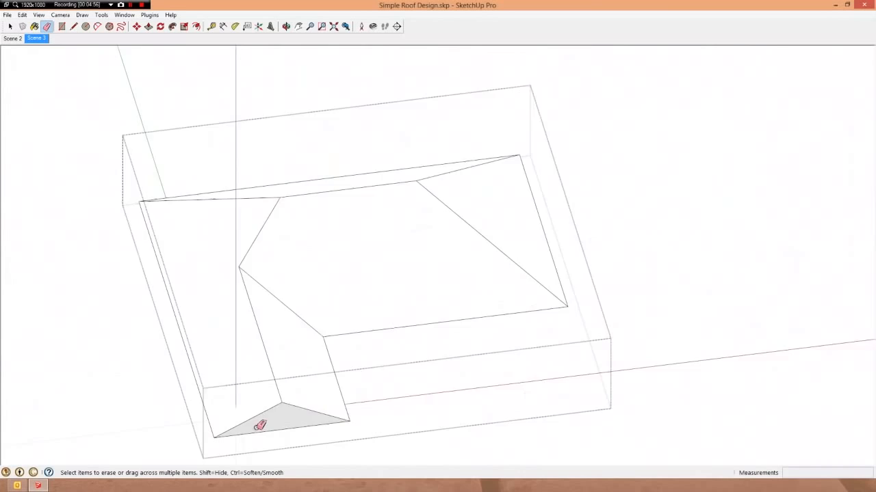
# Select the roof planes one after another and inspect the finished hips, ridges and valley from several sides.
pyautogui.scroll(5, 368, 303)
pyautogui.press('space')
pyautogui.click(349, 290)
pyautogui.click(445, 240)
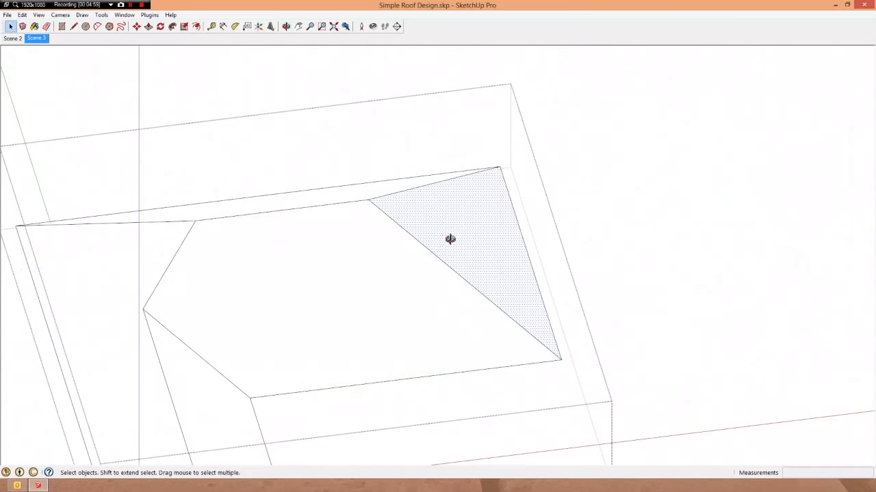
pyautogui.moveTo(449, 239); pyautogui.dragTo(353, 172, button='middle')
pyautogui.click(353, 172)
pyautogui.click(139, 221)
pyautogui.moveTo(139, 221); pyautogui.dragTo(180, 251, button='middle')
pyautogui.moveTo(421, 280); pyautogui.dragTo(406, 255, button='middle')
pyautogui.scroll(3, 406, 255)
pyautogui.moveTo(457, 271); pyautogui.dragTo(312, 291, button='middle')
pyautogui.scroll(-5, 718, 328)
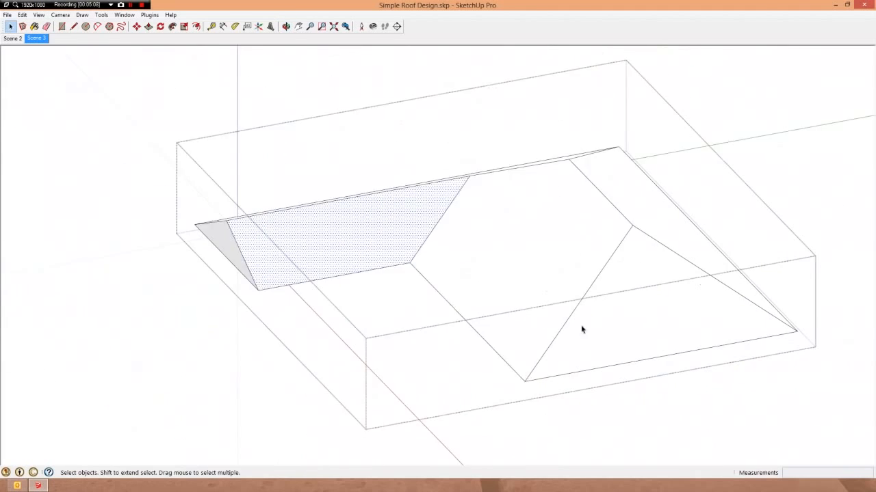
pyautogui.moveTo(491, 293); pyautogui.dragTo(527, 346, button='middle')
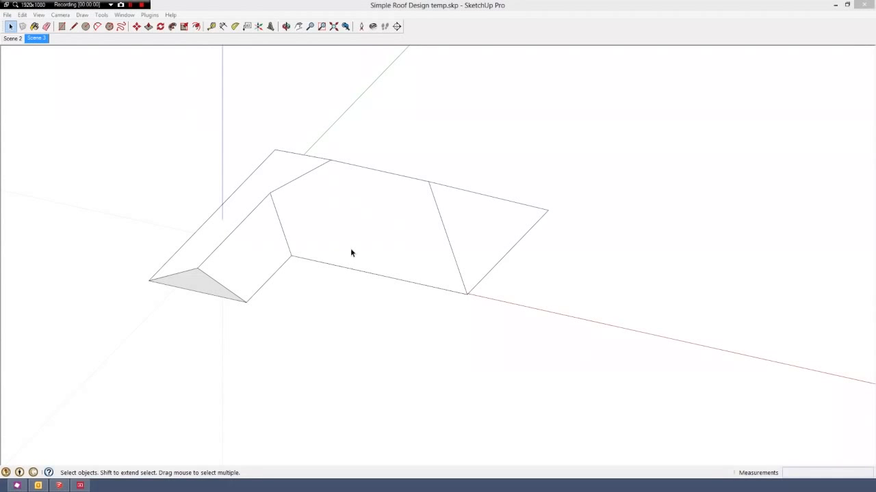
# Bring the Entity Info and Outliner windows beside the model and select the Roof Planes group.
pyautogui.moveTo(351, 253)
pyautogui.mouseDown(button='middle')
pyautogui.moveTo(371, 151)
pyautogui.moveTo(299, 248)
pyautogui.moveTo(434, 178)
pyautogui.moveTo(393, 240)
pyautogui.moveTo(347, 274)
pyautogui.mouseUp(button='middle')
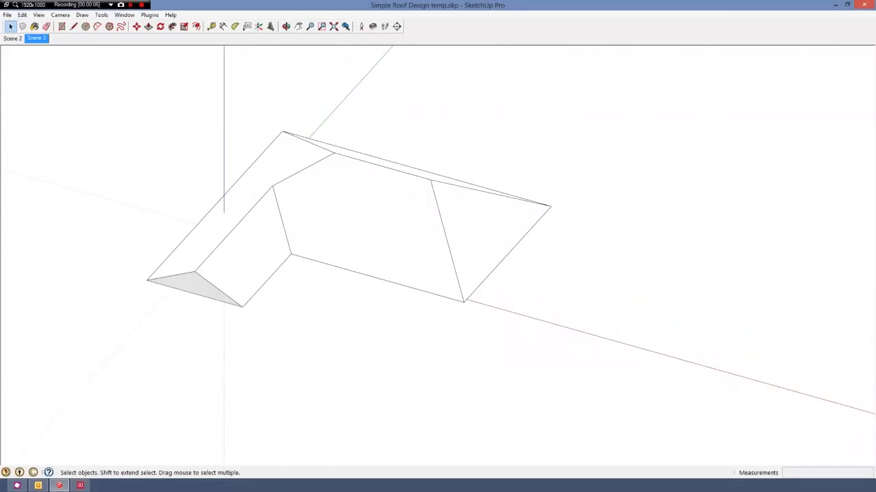
pyautogui.moveTo(0, 226); pyautogui.dragTo(675, 160)
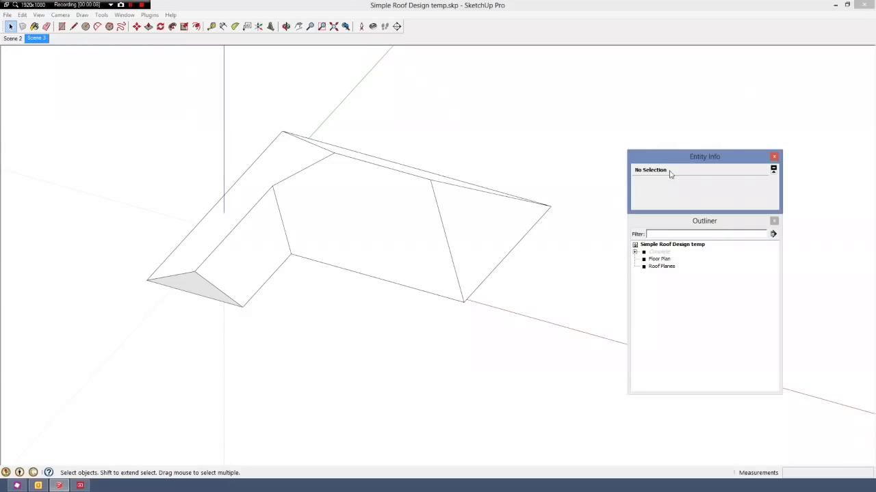
pyautogui.click(653, 267)
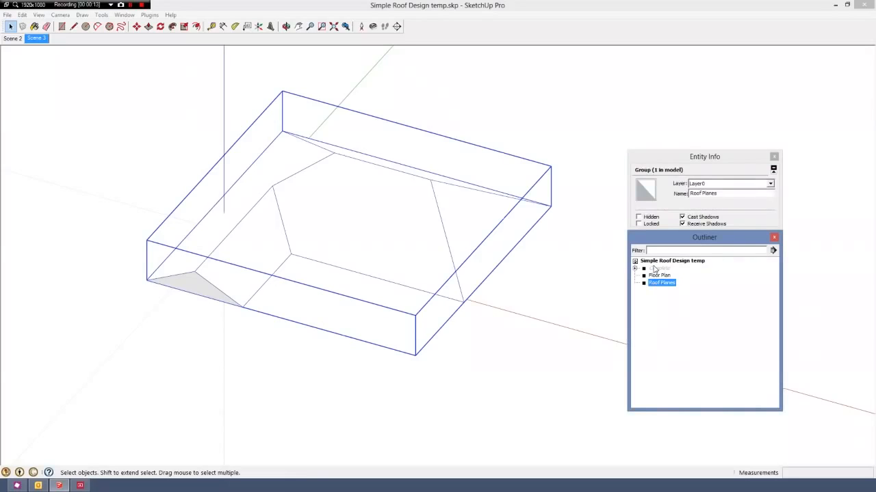
# Copy the Roof Planes group in place and hide the copy.
pyautogui.press('m')
pyautogui.click(431, 178)
pyautogui.press('ctrl')
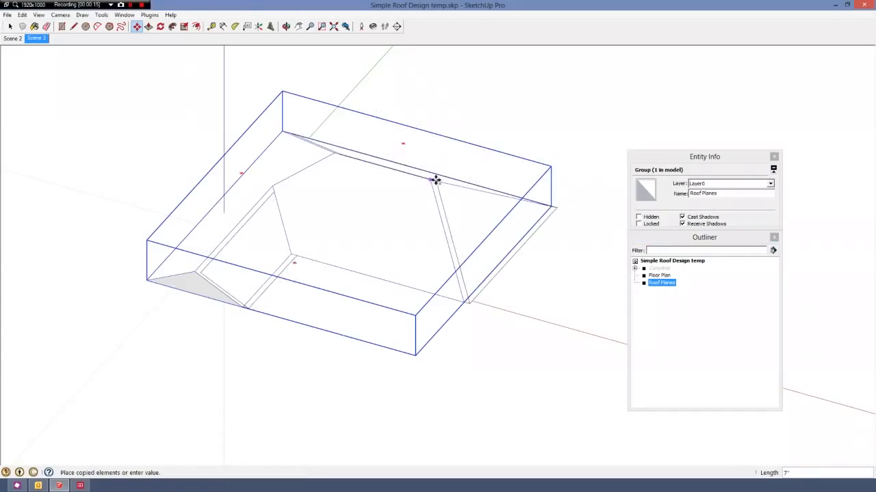
pyautogui.click(428, 179)
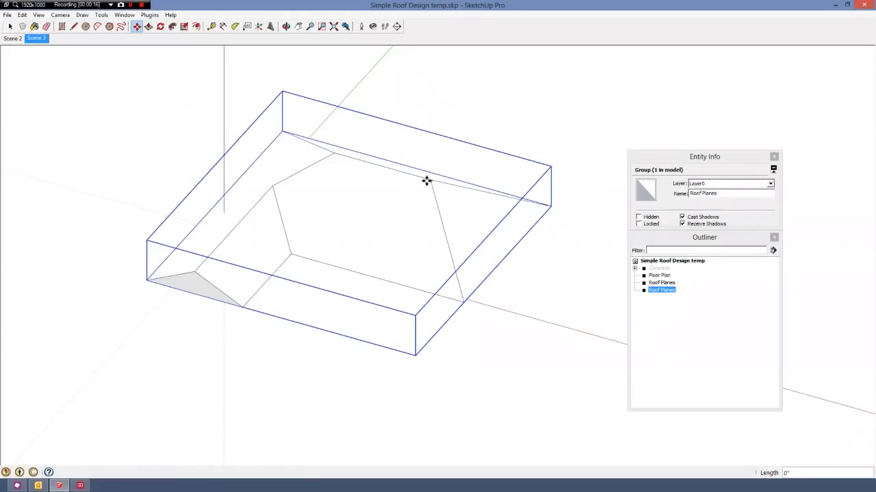
pyautogui.rightClick(661, 291)
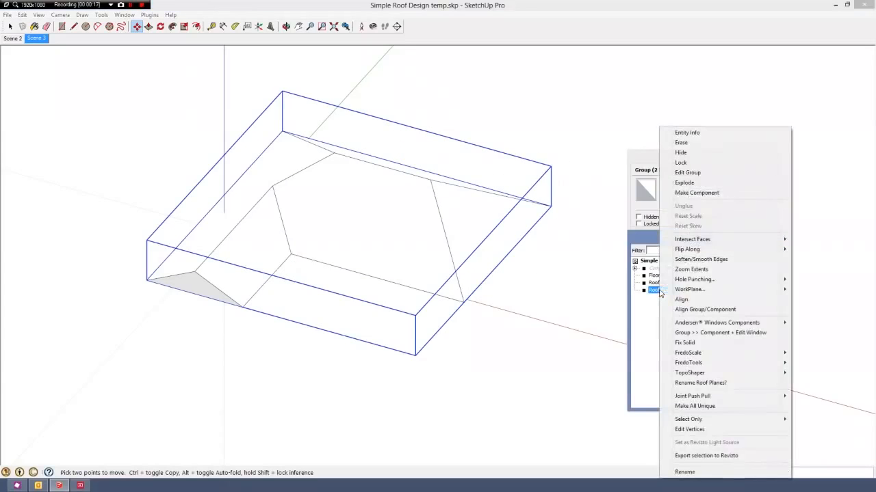
pyautogui.click(693, 152)
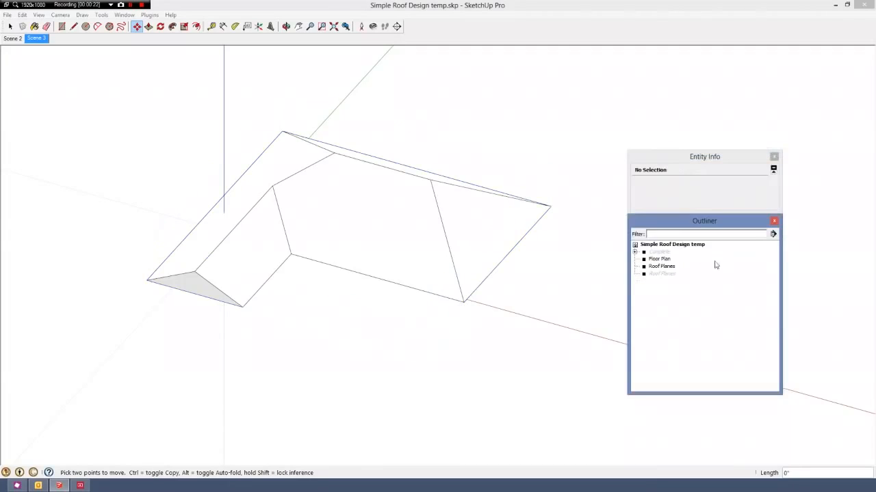
# Open the visible Roof Planes group for editing and select the wide wing's valley-side plane.
pyautogui.press('space')
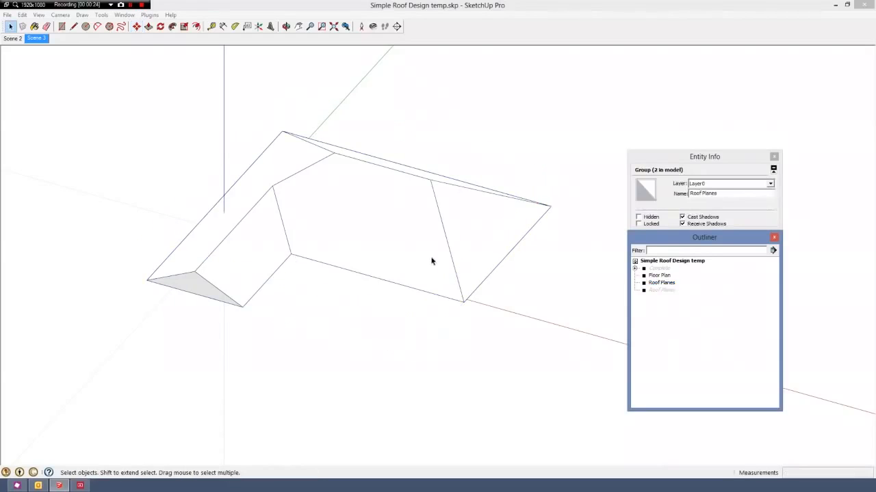
pyautogui.click(432, 260)
pyautogui.press('m')
pyautogui.press('space')
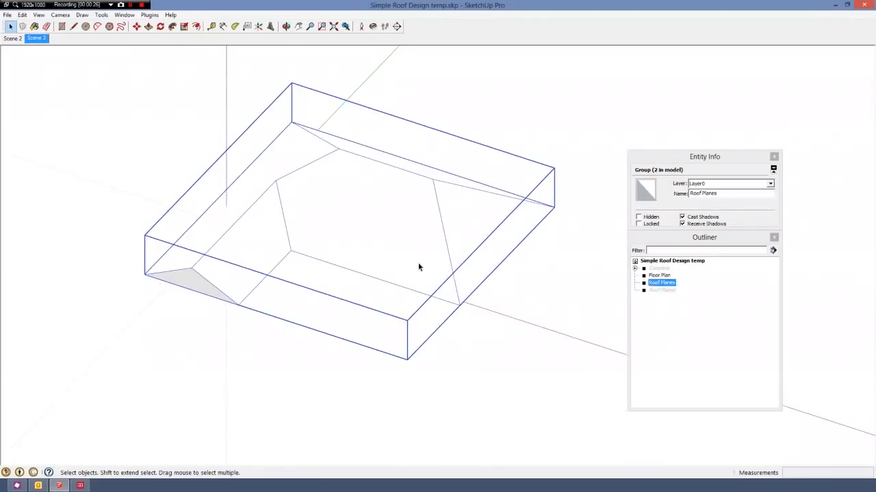
pyautogui.doubleClick(418, 267)
pyautogui.click(418, 263)
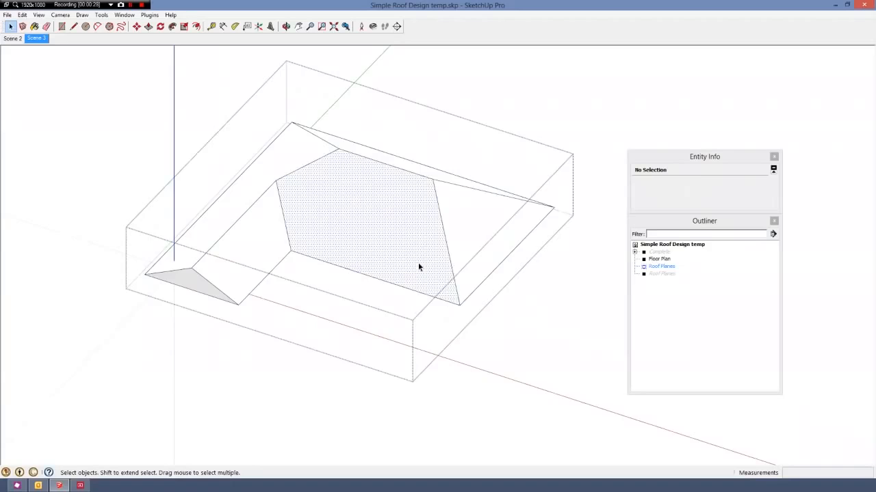
pyautogui.moveTo(418, 263)
pyautogui.mouseDown(button='middle')
pyautogui.moveTo(417, 218)
pyautogui.moveTo(410, 258)
pyautogui.mouseUp(button='middle')
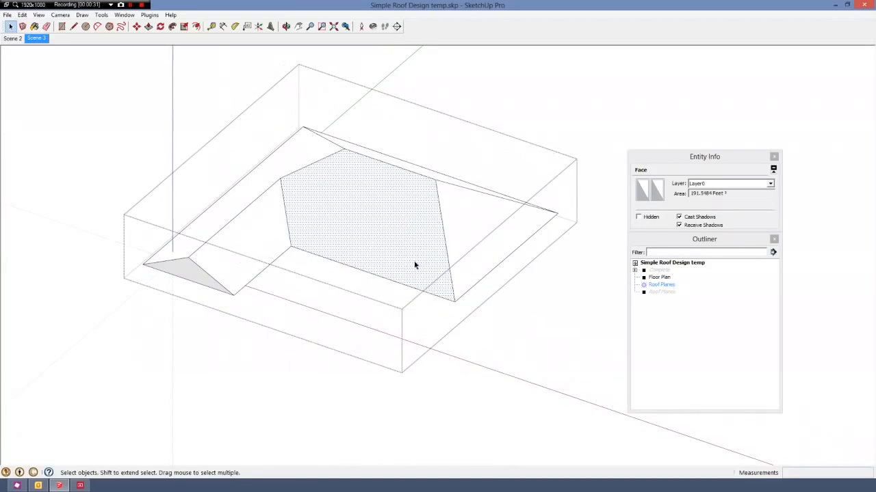
# Move the wide wing's ridge edge straight down 4' 6" to the height of the outer eave corner.
pyautogui.press('m')
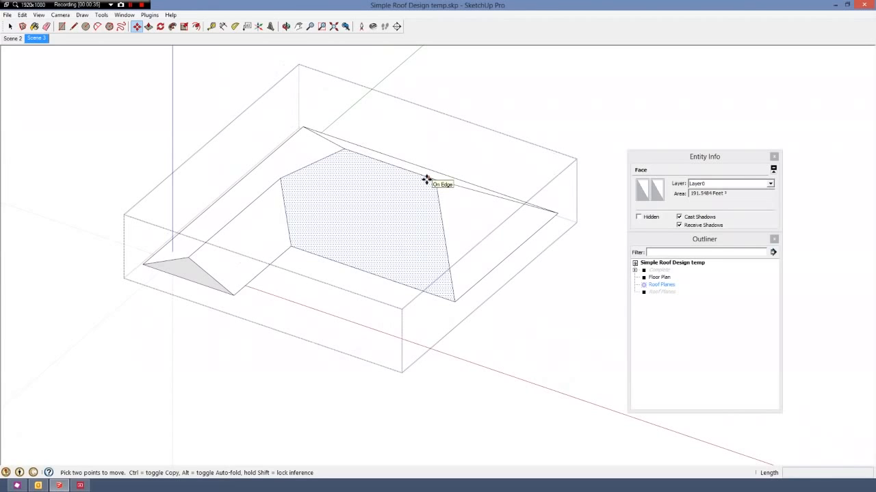
pyautogui.scroll(3, 415, 180)
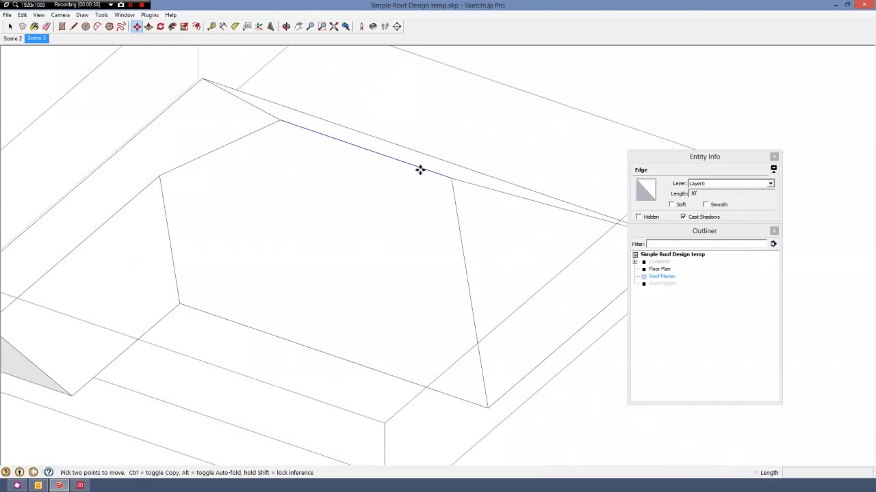
pyautogui.click(420, 170)
pyautogui.scroll(-3, 418, 182)
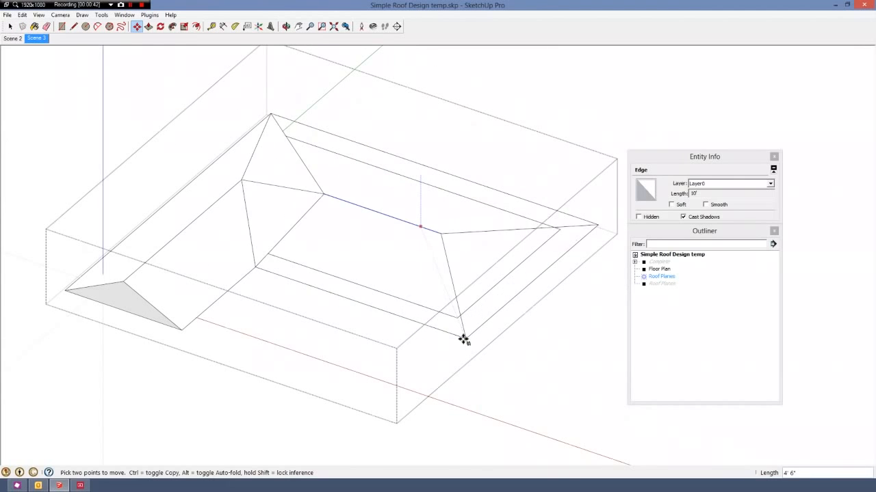
pyautogui.scroll(3, 464, 340)
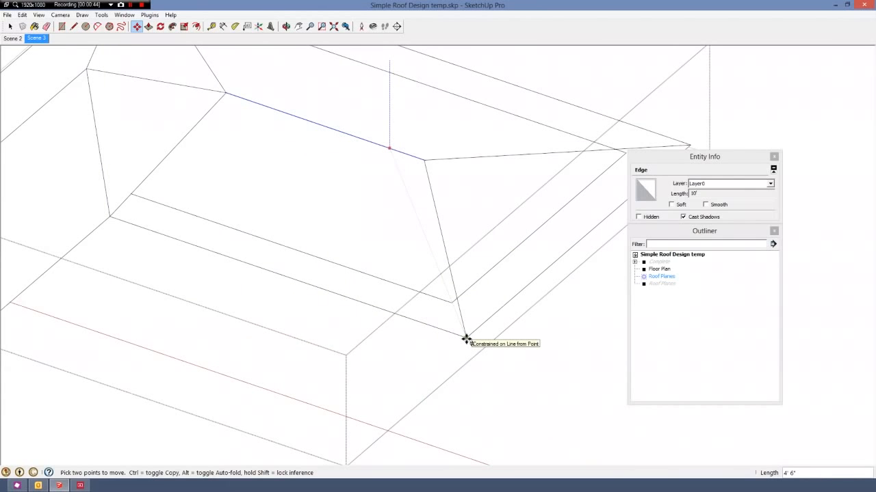
pyautogui.click(466, 339)
pyautogui.scroll(-3, 468, 340)
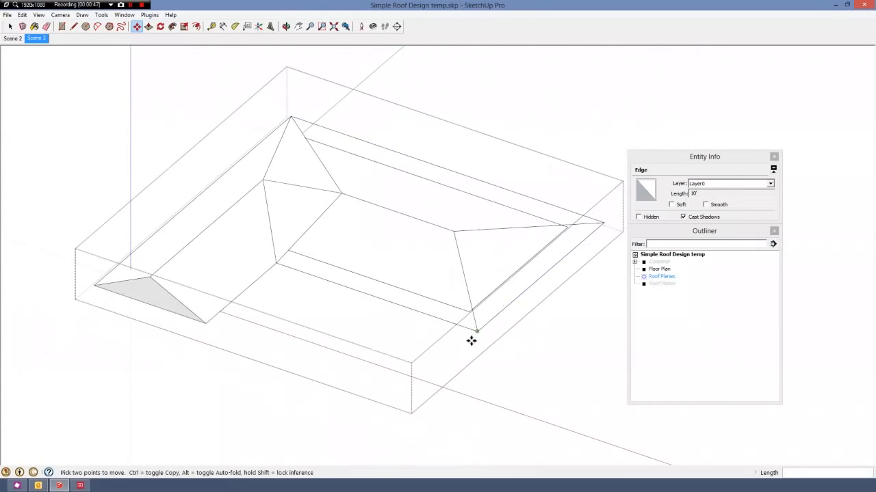
pyautogui.moveTo(471, 341); pyautogui.dragTo(514, 271, button='middle')
# Move the narrow wing's ridge edge straight down from its midpoint to the height of the wing's outer eave corner.
pyautogui.scroll(-2, 514, 271)
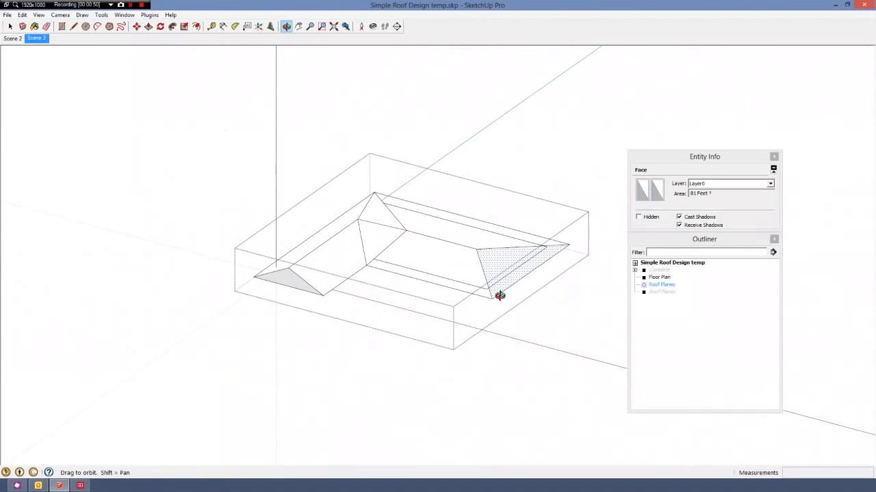
pyautogui.scroll(3, 338, 231)
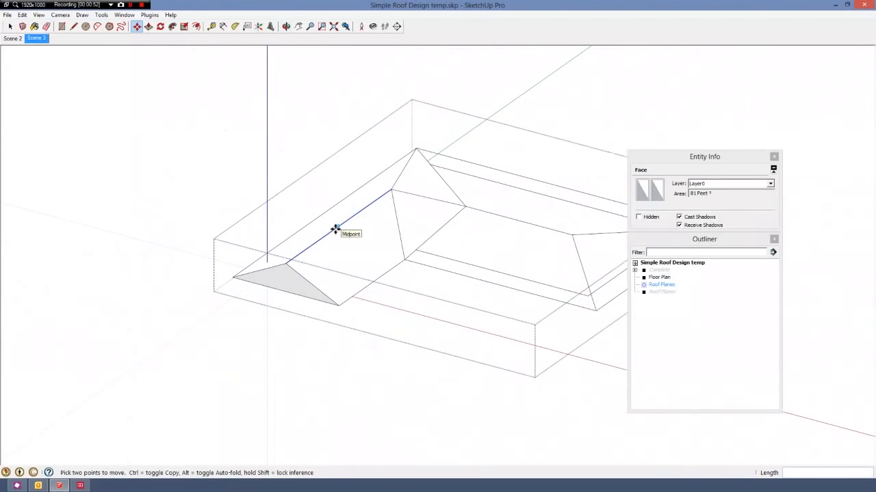
pyautogui.click(335, 231)
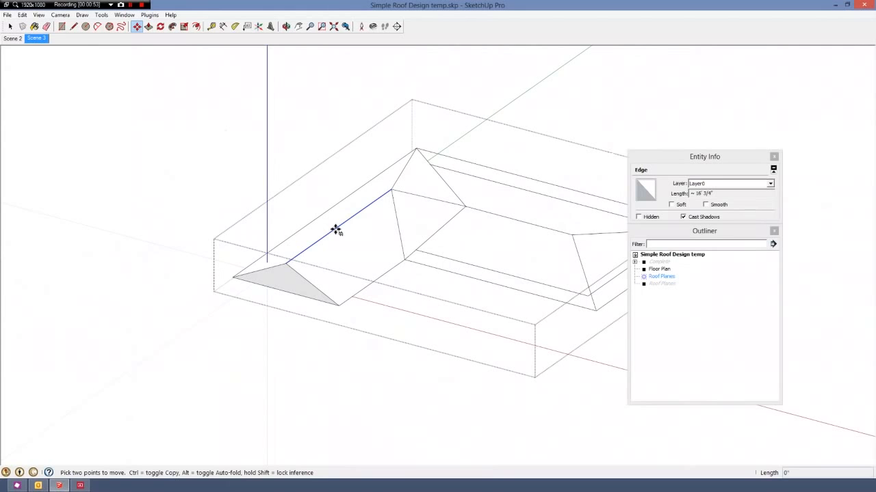
pyautogui.click(336, 304)
pyautogui.moveTo(497, 240); pyautogui.dragTo(418, 274, button='middle')
pyautogui.scroll(-2, 477, 267)
pyautogui.scroll(2, 469, 269)
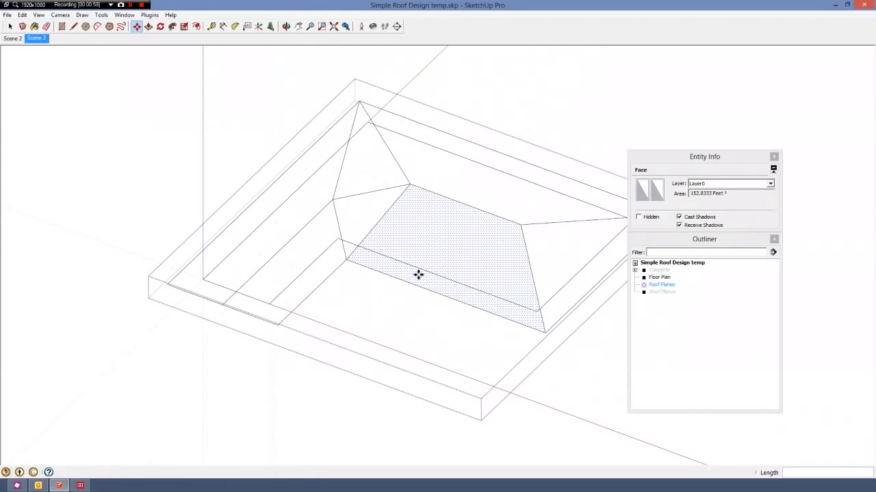
pyautogui.scroll(-1, 464, 249)
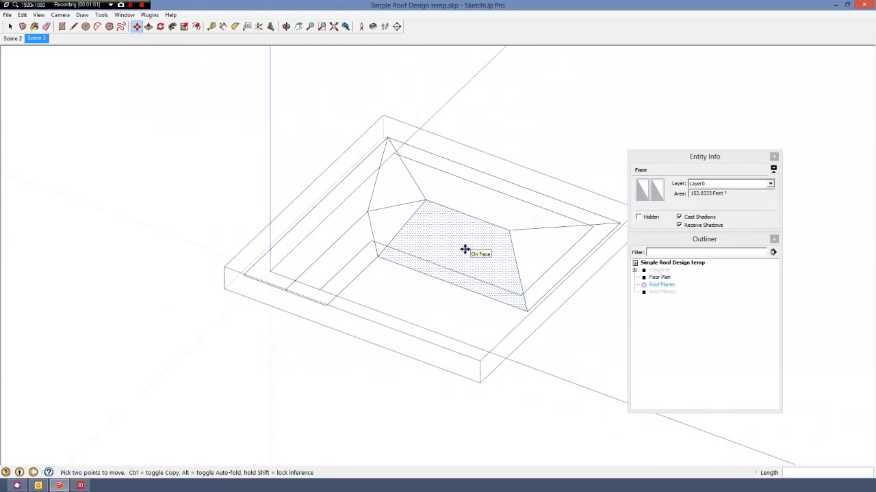
# Erase the two leftover diagonal edges beside the hip and valley lines where the two wings meet.
pyautogui.press('e')
pyautogui.moveTo(404, 235)
pyautogui.mouseDown(button='middle')
pyautogui.moveTo(416, 254)
pyautogui.moveTo(410, 239)
pyautogui.mouseUp(button='middle')
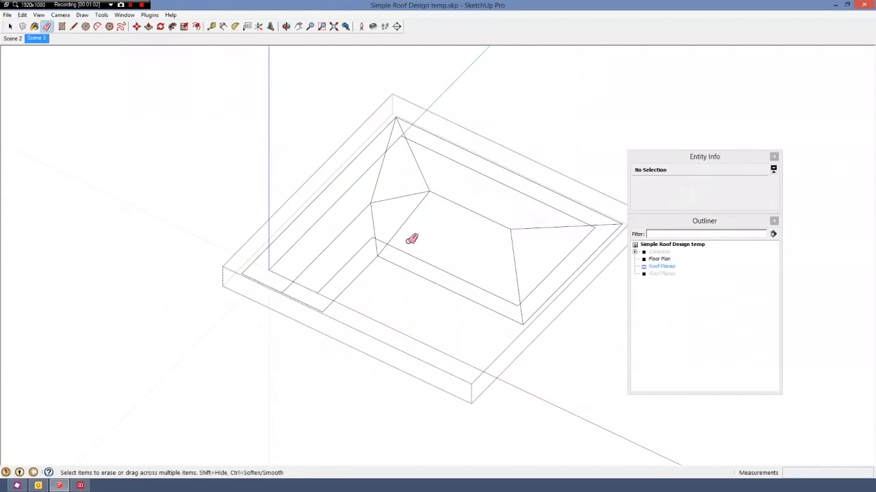
pyautogui.scroll(3, 407, 219)
pyautogui.scroll(-1, 406, 217)
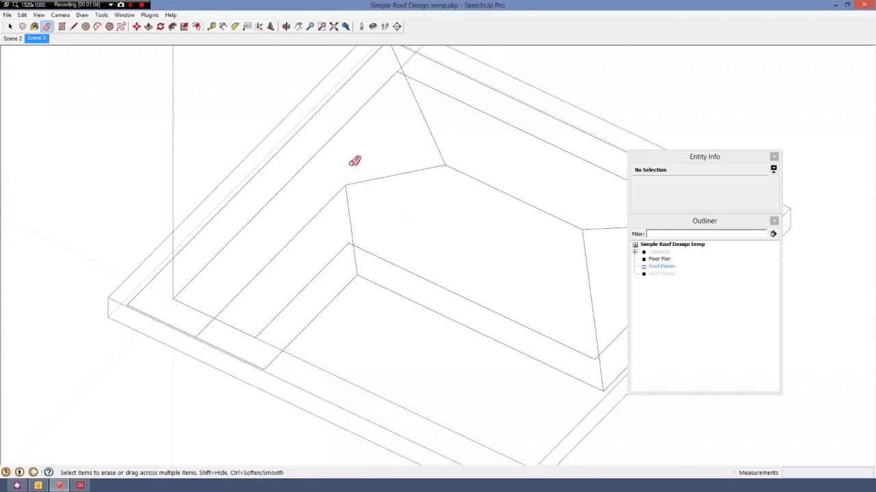
pyautogui.scroll(-2, 408, 233)
# Select the wide wing's valley-side face and hide the rest of the model around the open group.
pyautogui.press('space')
pyautogui.click(414, 231)
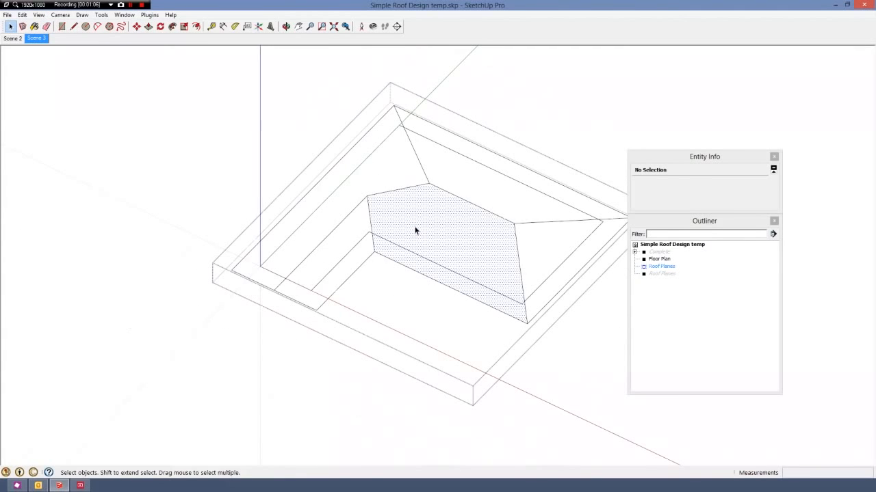
pyautogui.hotkey('ctrl', 'shift', 'h')
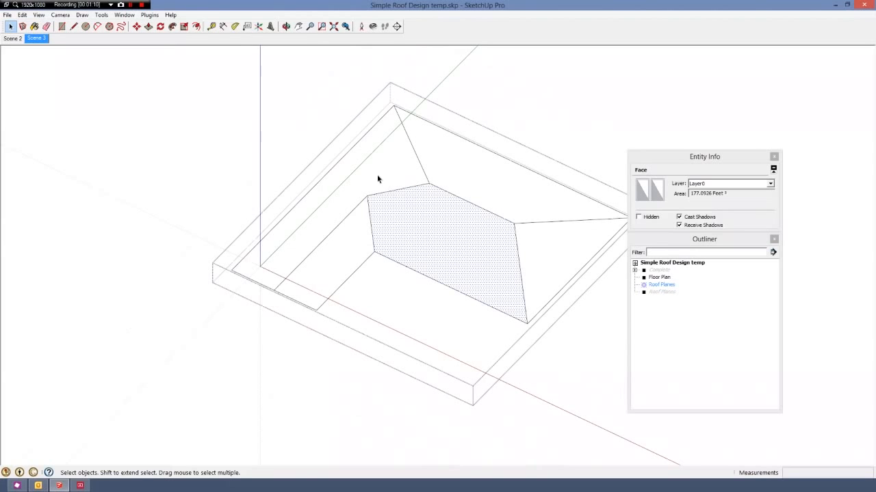
# Check the flattened roof faces by selecting them one after another.
pyautogui.click(377, 176)
pyautogui.click(465, 174)
pyautogui.click(533, 245)
pyautogui.click(390, 248)
pyautogui.click(347, 256)
pyautogui.moveTo(448, 257); pyautogui.dragTo(453, 217, button='middle')
pyautogui.click(448, 248)
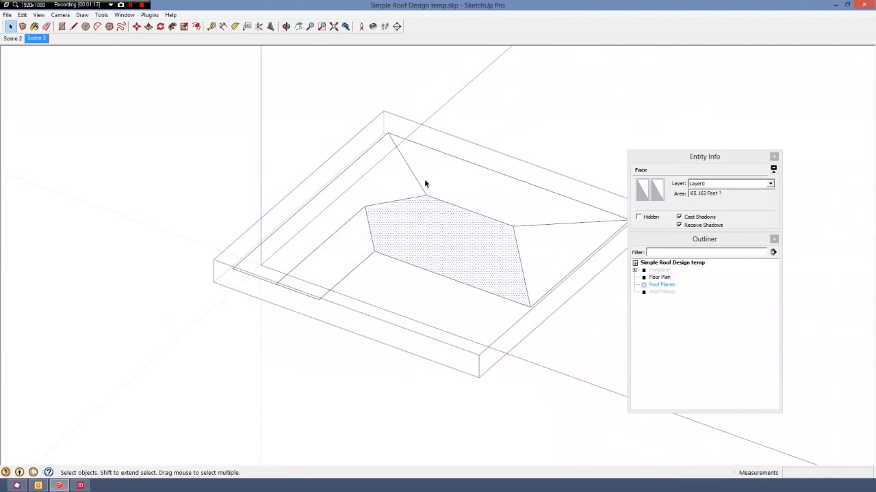
pyautogui.moveTo(424, 179); pyautogui.dragTo(450, 229, button='middle')
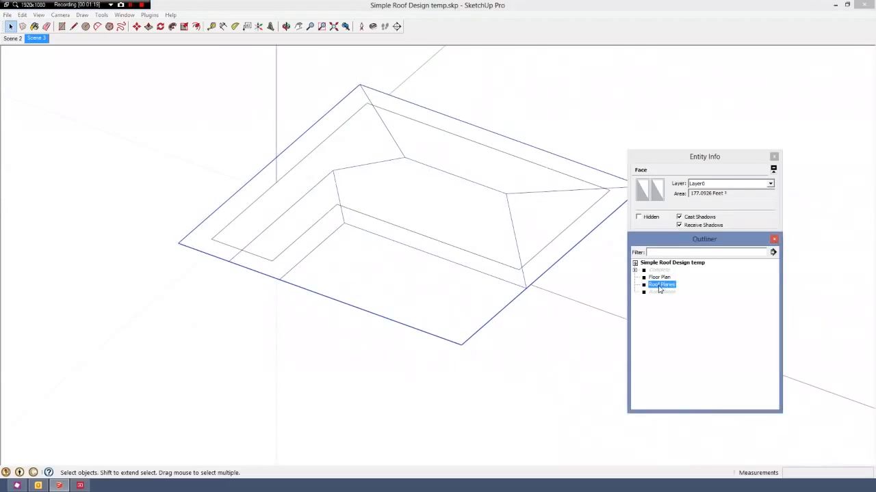
# Rename the flattened Roof Planes group as Roof Plan.
pyautogui.click(661, 283)
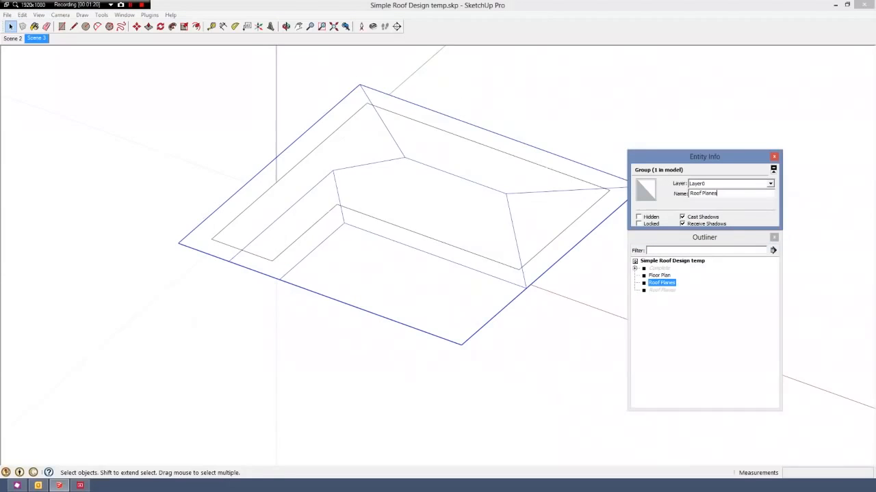
pyautogui.press('BackSpace')
pyautogui.press('BackSpace')
# Copy the Roof Plan group in place and hide the copy.
pyautogui.click(664, 287)
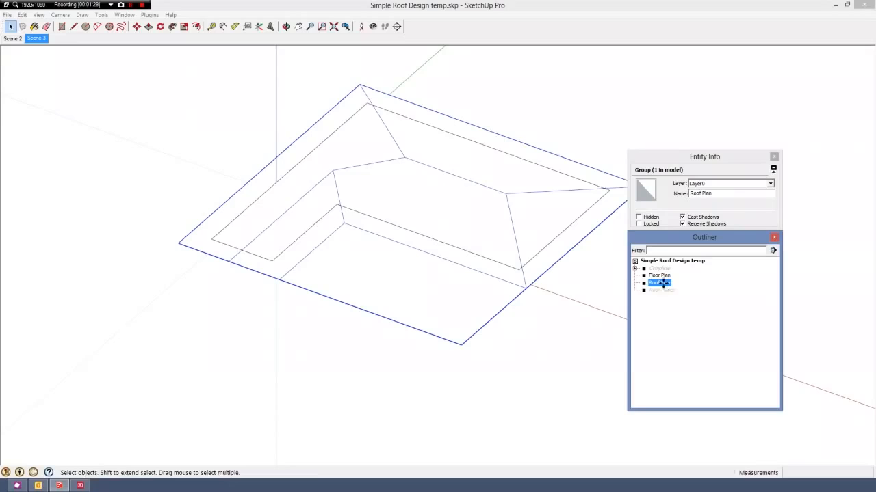
pyautogui.press('m')
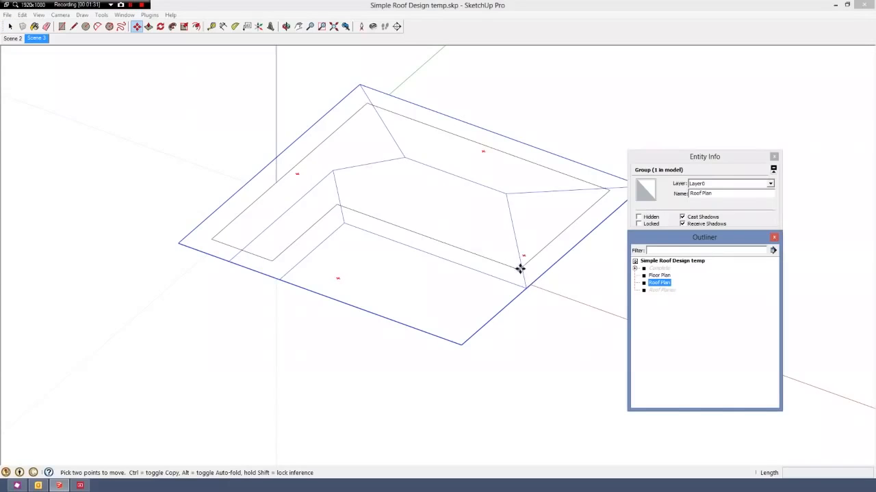
pyautogui.press('ctrl')
pyautogui.click(526, 287)
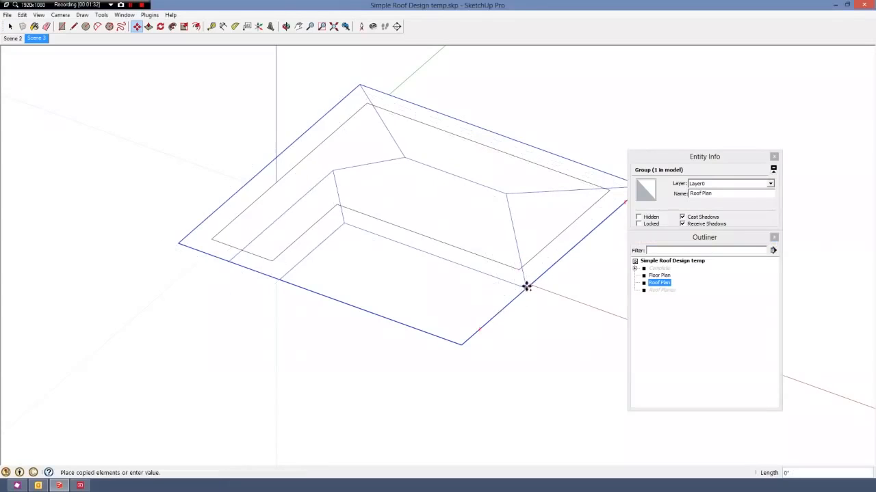
pyautogui.click(526, 286)
pyautogui.click(655, 292)
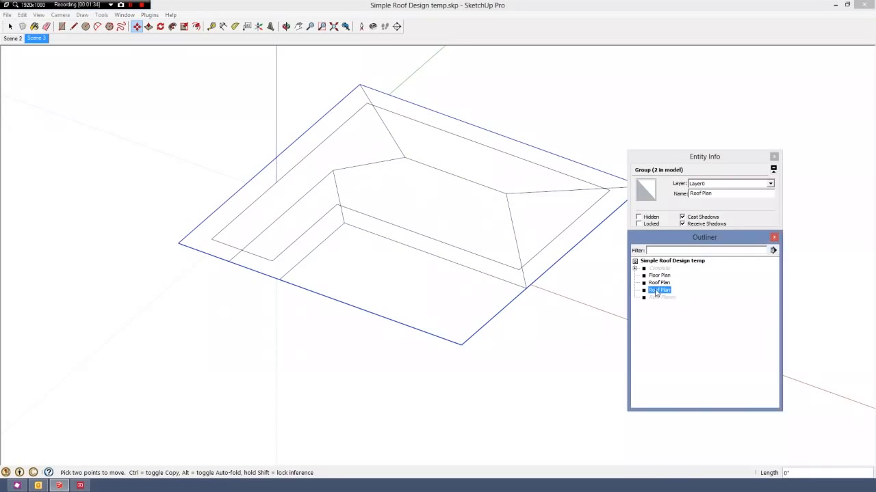
pyautogui.rightClick(655, 293)
pyautogui.click(690, 157)
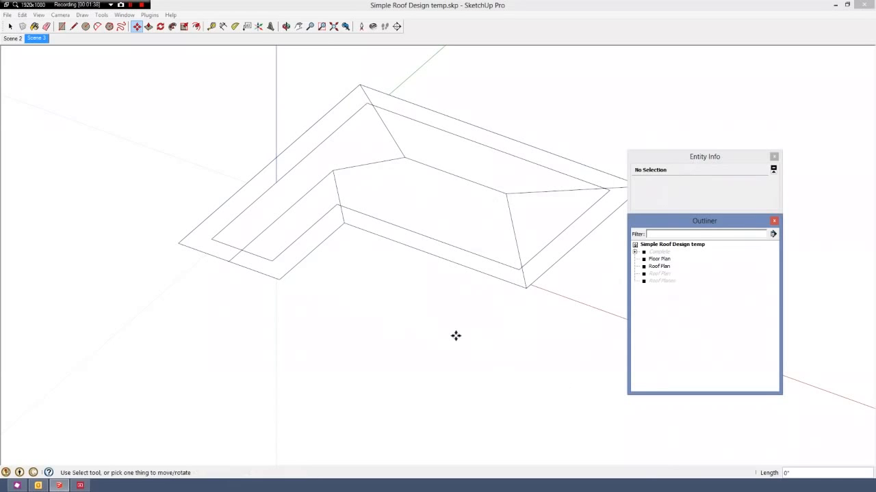
# Examine the flattened roof plan over the floor plan outline from a steeper angle.
pyautogui.press('space')
pyautogui.moveTo(424, 307); pyautogui.dragTo(428, 358, button='middle')
pyautogui.scroll(-2, 358, 336)
pyautogui.scroll(4, 424, 282)
pyautogui.moveTo(423, 282); pyautogui.dragTo(461, 262, button='middle')
pyautogui.scroll(-2, 460, 267)
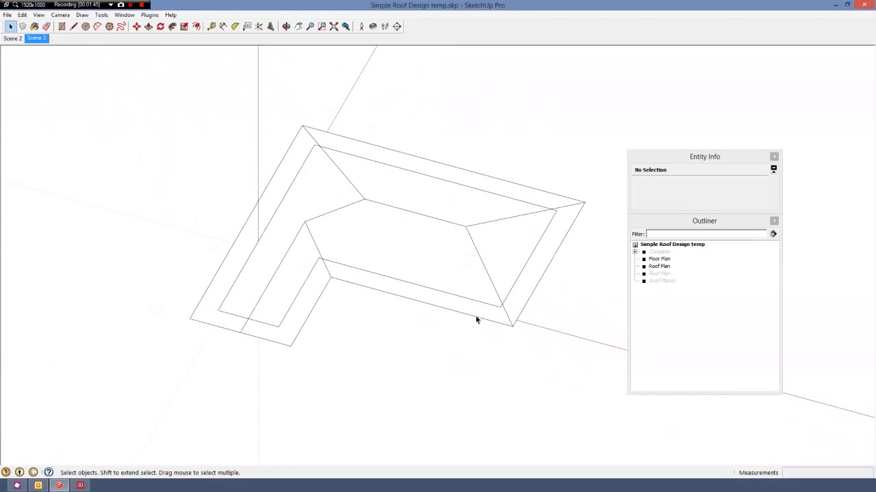
pyautogui.moveTo(444, 278)
pyautogui.mouseDown(button='middle')
pyautogui.moveTo(445, 291)
pyautogui.moveTo(432, 290)
pyautogui.mouseUp(button='middle')
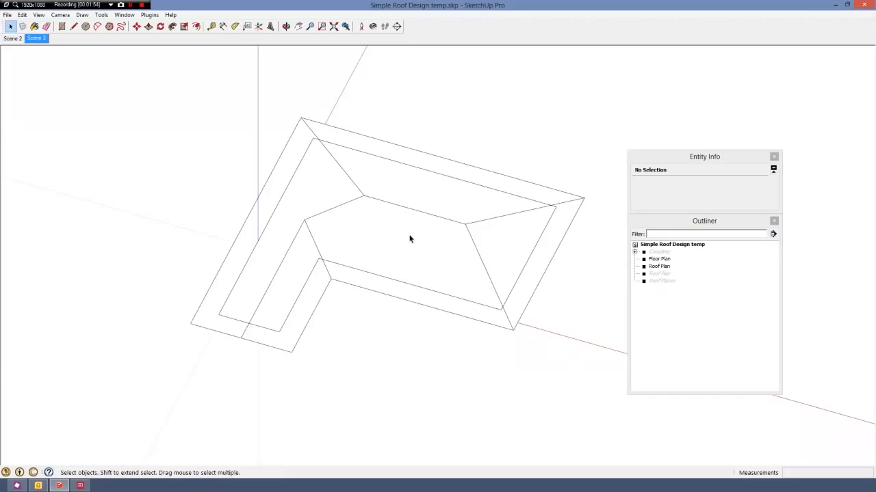
pyautogui.scroll(1, 477, 251)
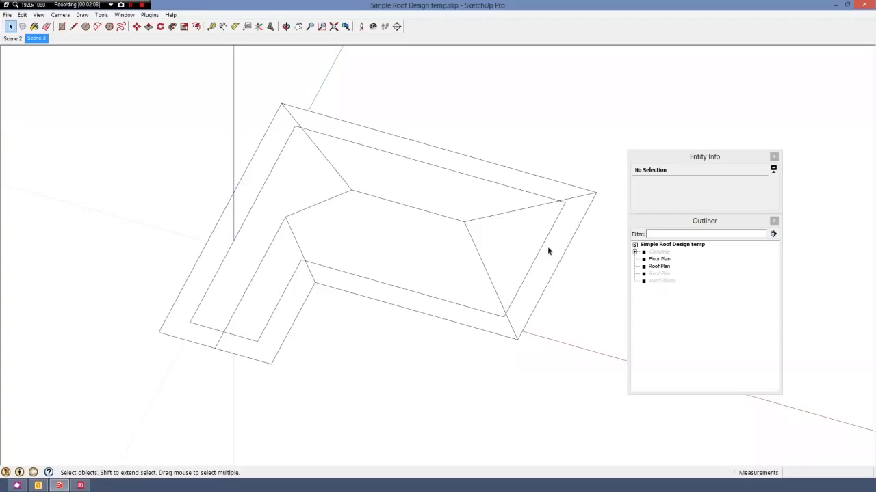
pyautogui.doubleClick(429, 212)
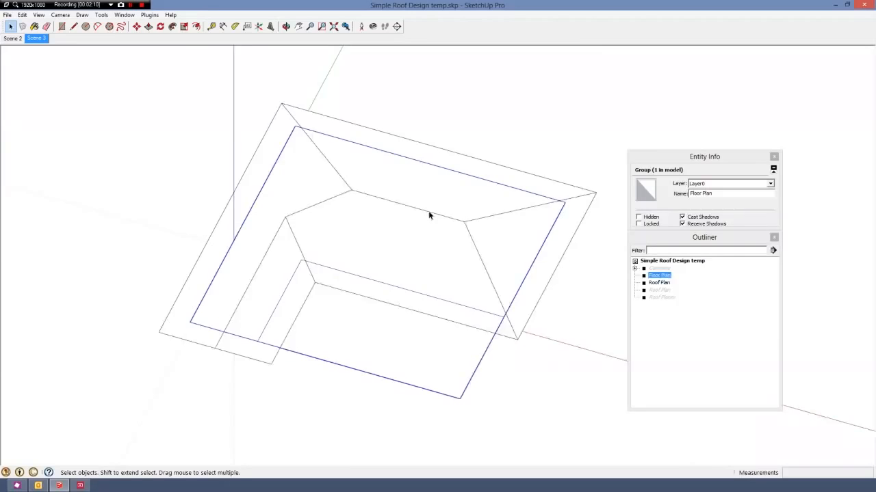
pyautogui.press('Escape')
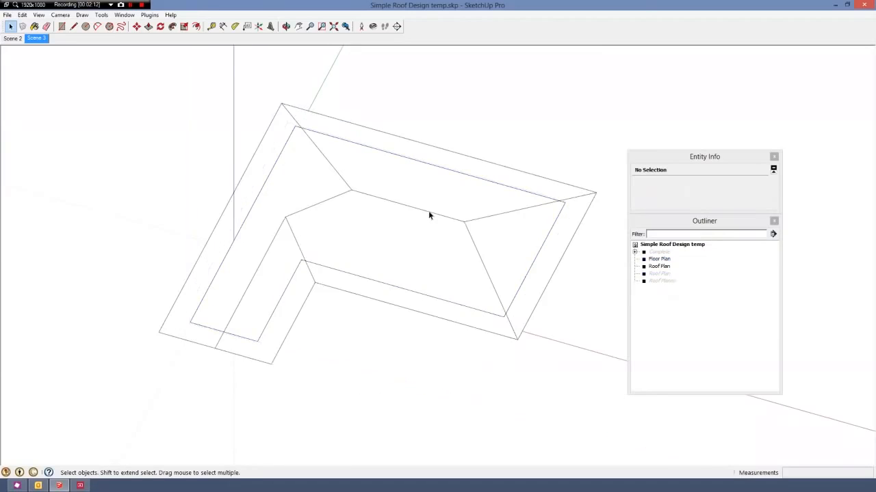
pyautogui.click(658, 266)
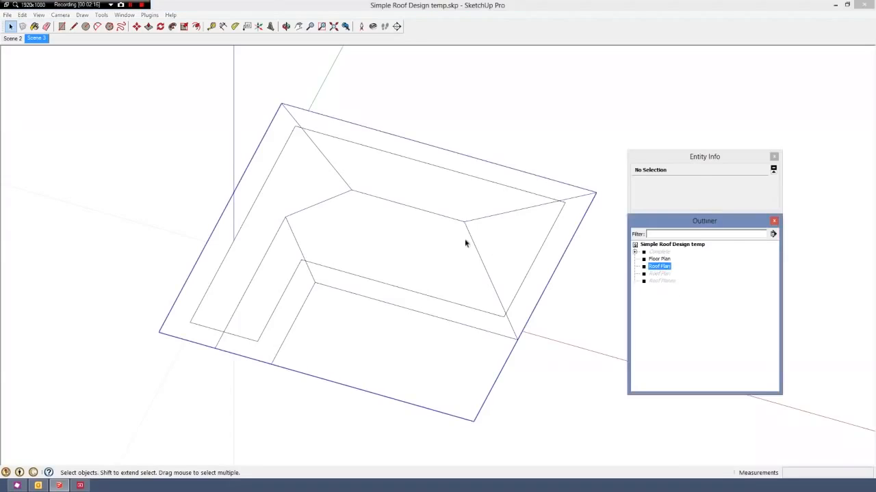
pyautogui.doubleClick(437, 214)
pyautogui.press('Escape')
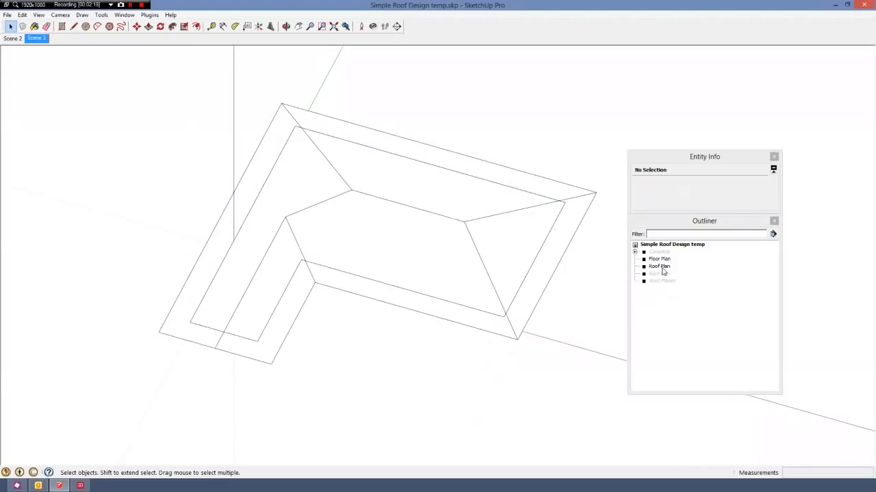
# Open the visible Roof Plan group for editing and select the wide wing's ridge edge.
pyautogui.doubleClick(663, 269)
pyautogui.click(455, 221)
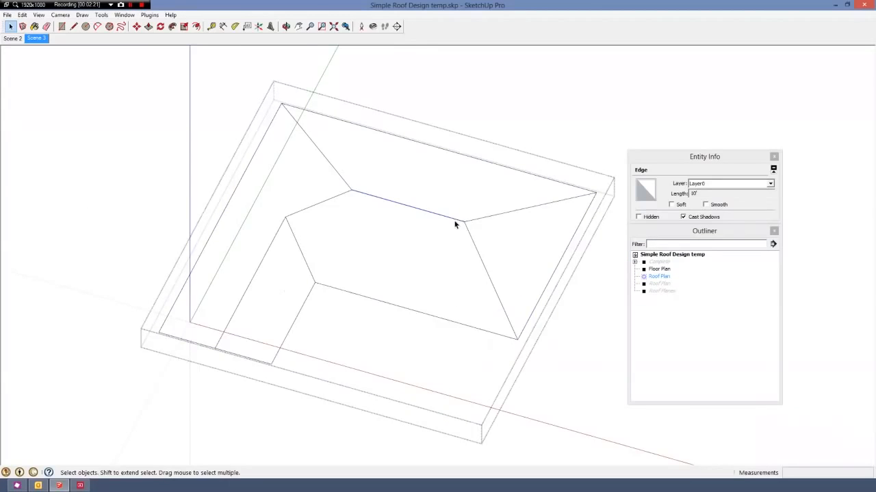
pyautogui.scroll(-3, 452, 235)
pyautogui.moveTo(452, 235); pyautogui.dragTo(477, 254, button='middle')
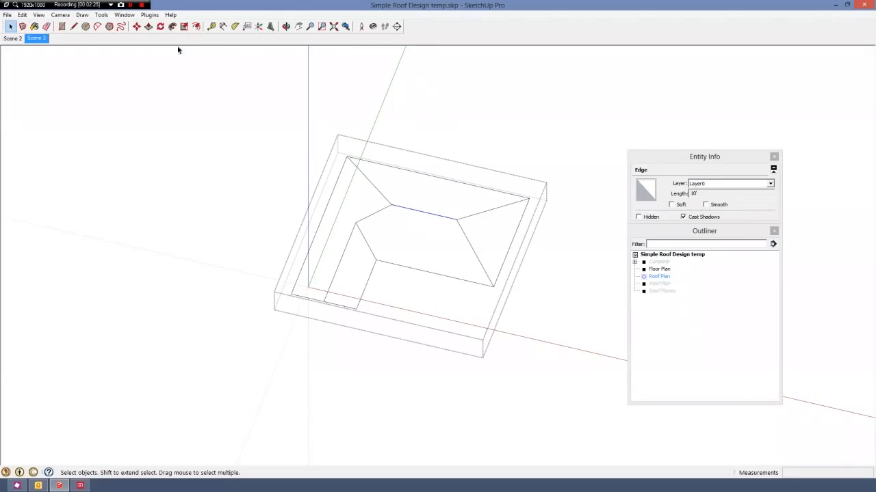
# Draw a rectangle 1.5" wide and about 17' 5" long along the outside of the wide wing's end eave, starting at its far corner.
pyautogui.click(62, 26)
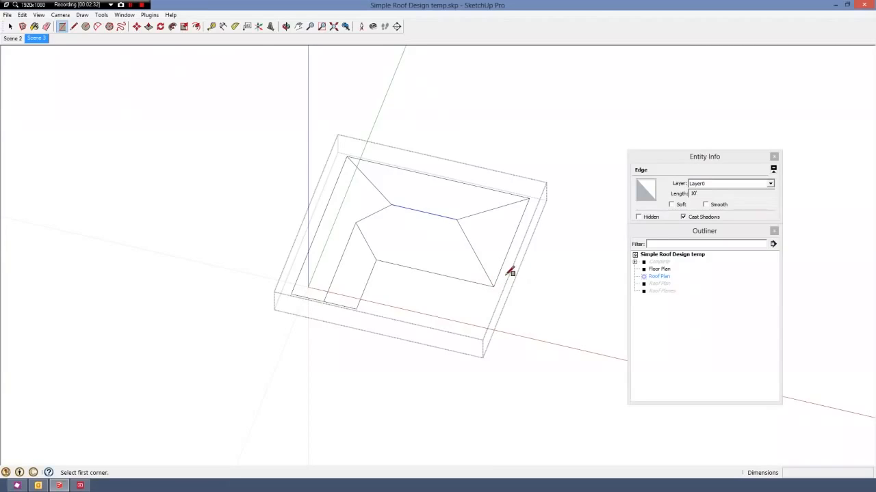
pyautogui.scroll(5, 509, 274)
pyautogui.scroll(-2, 479, 301)
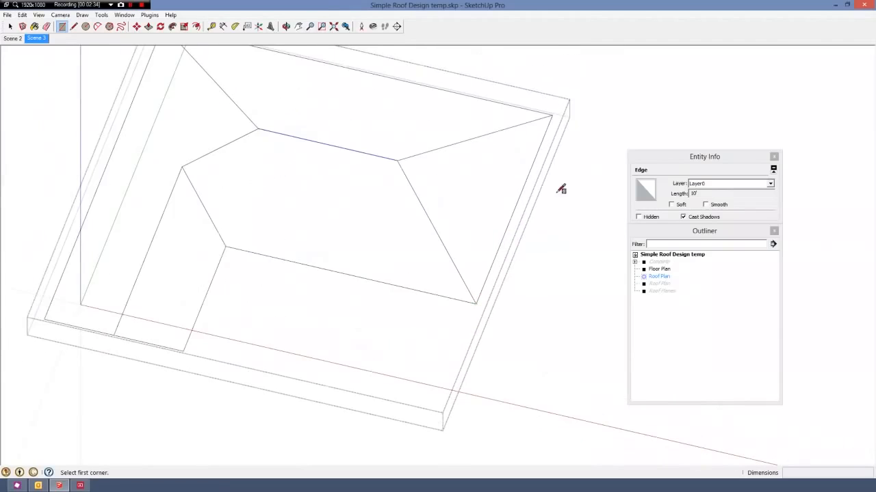
pyautogui.click(552, 114)
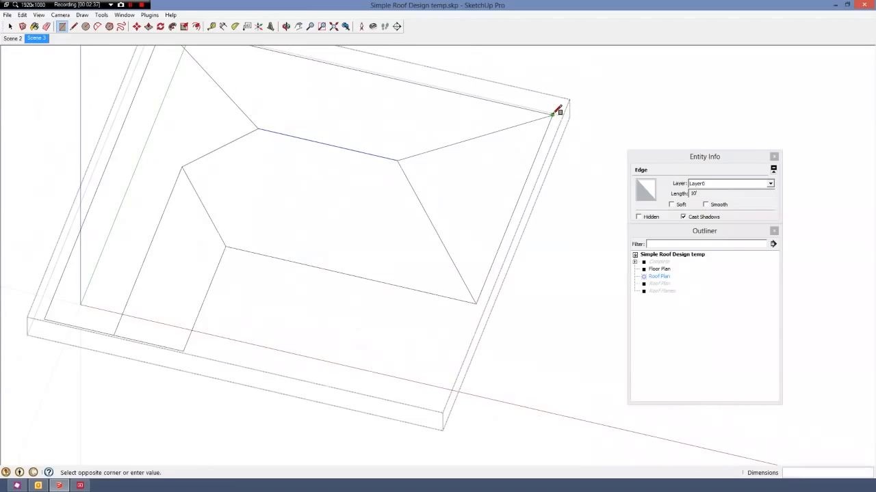
pyautogui.scroll(3, 492, 284)
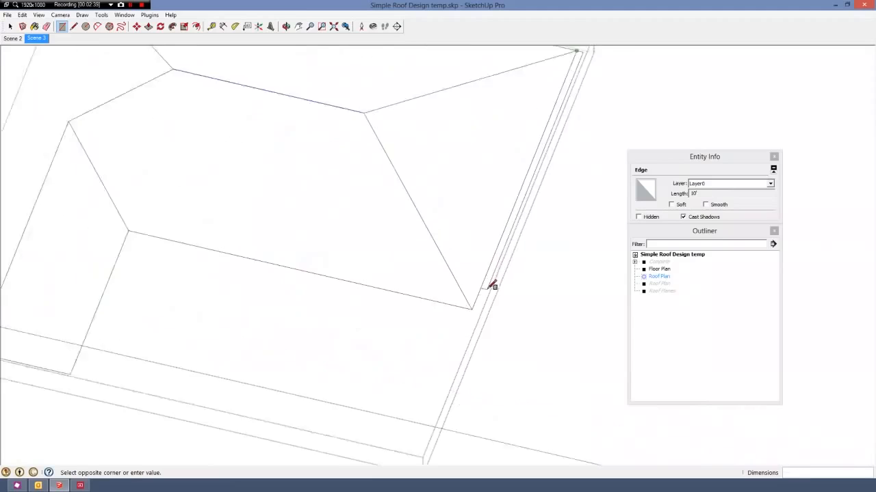
pyautogui.scroll(-2, 486, 299)
pyautogui.scroll(2, 486, 301)
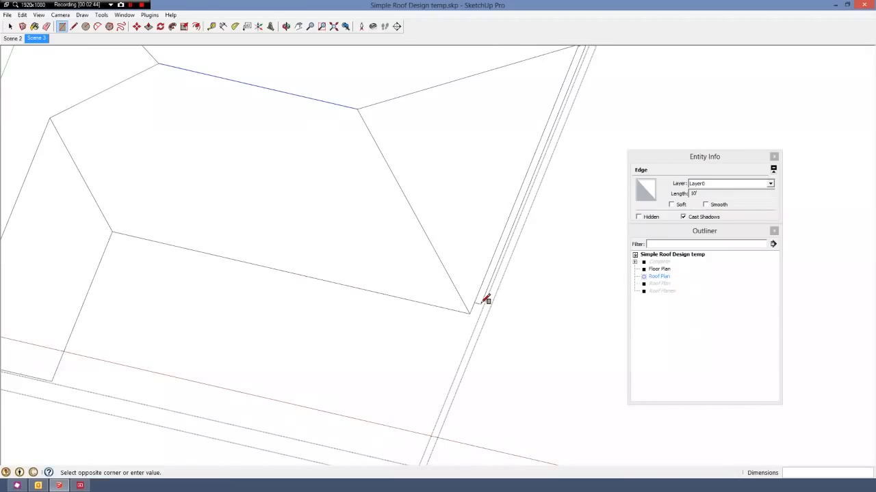
pyautogui.scroll(2, 486, 299)
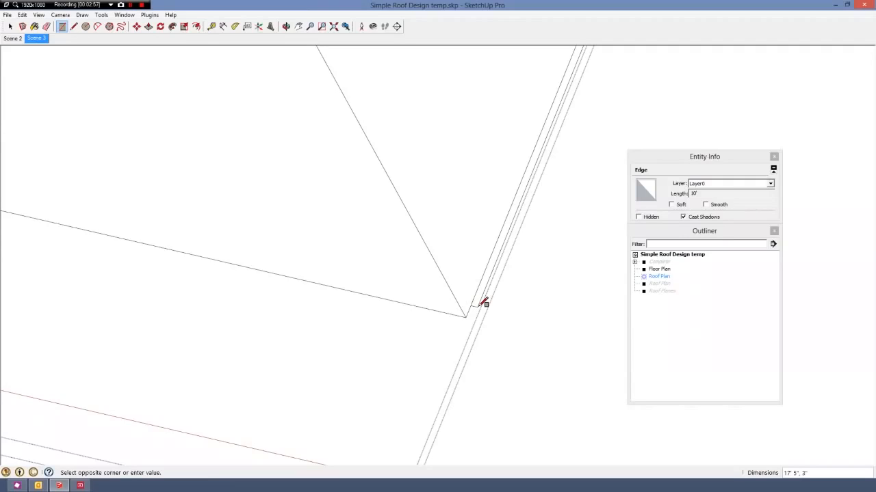
pyautogui.press('BackSpace')
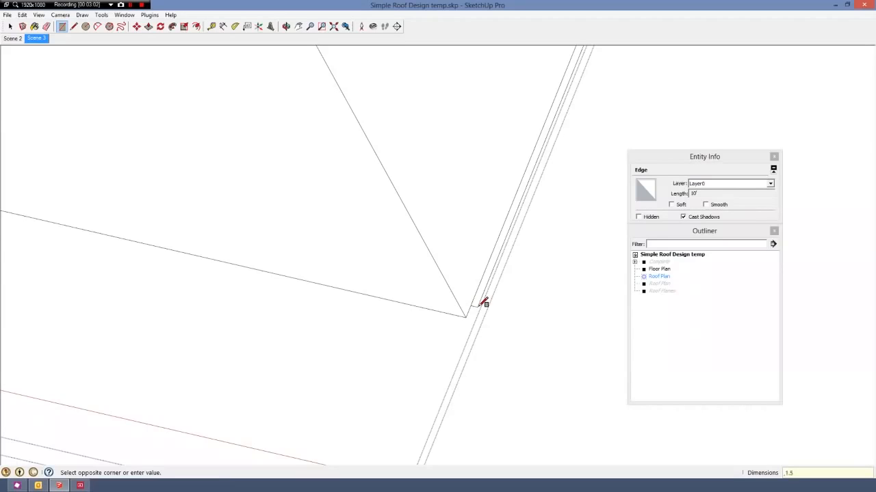
pyautogui.write('1.5')
pyautogui.press('Return')
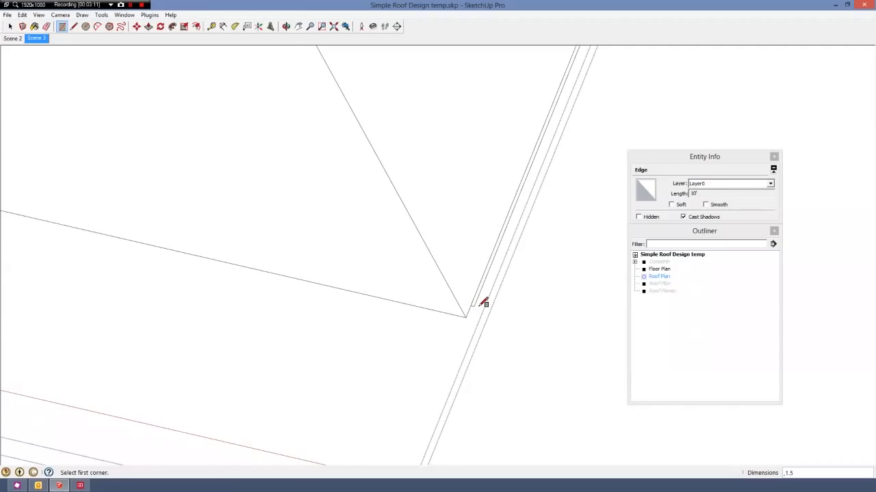
pyautogui.scroll(3, 484, 303)
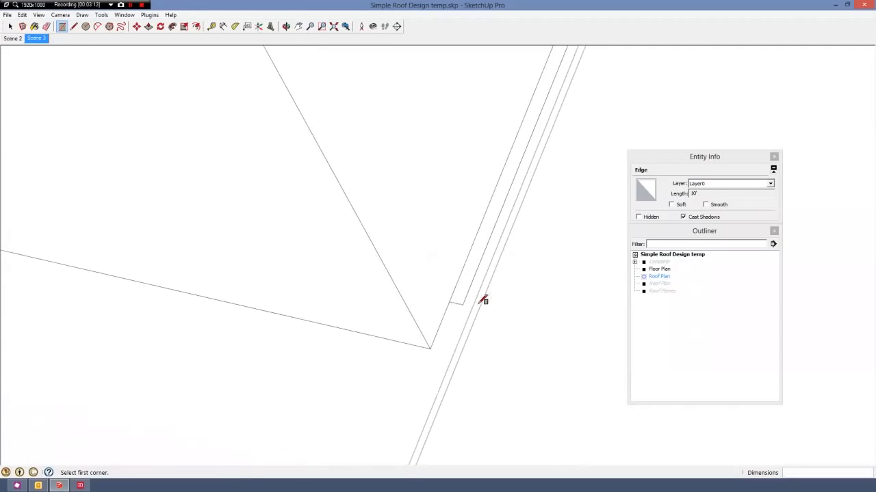
# Turn the 1.5" wide strip along the wide wing's end eave into a group.
pyautogui.press('space')
pyautogui.click(462, 295)
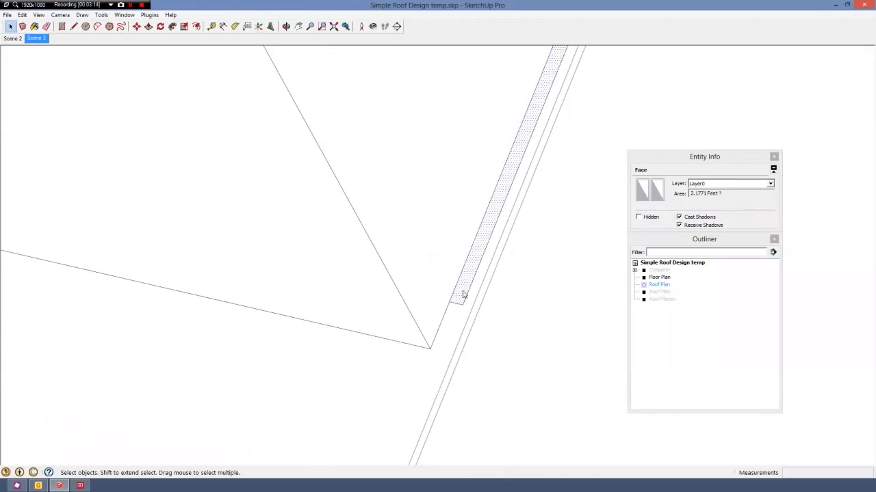
pyautogui.rightClick(463, 295)
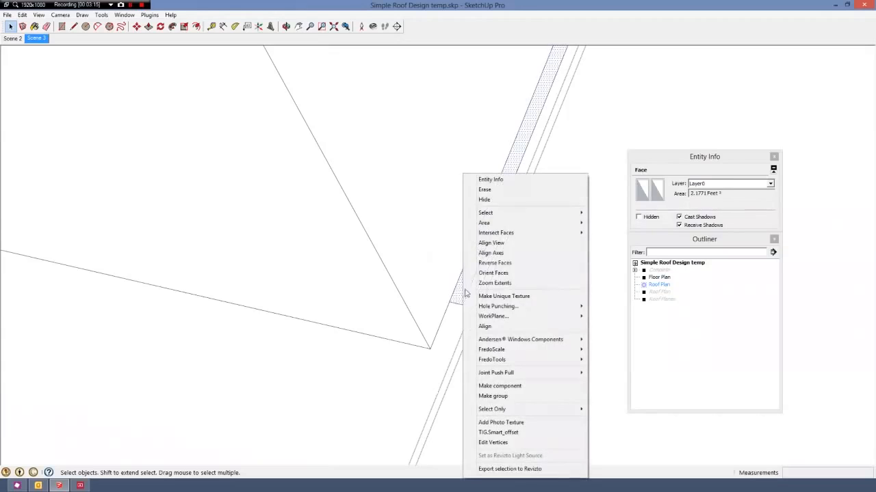
pyautogui.click(492, 396)
# Move the strip group outward so it stands clear of the wide wing's end eave.
pyautogui.press('m')
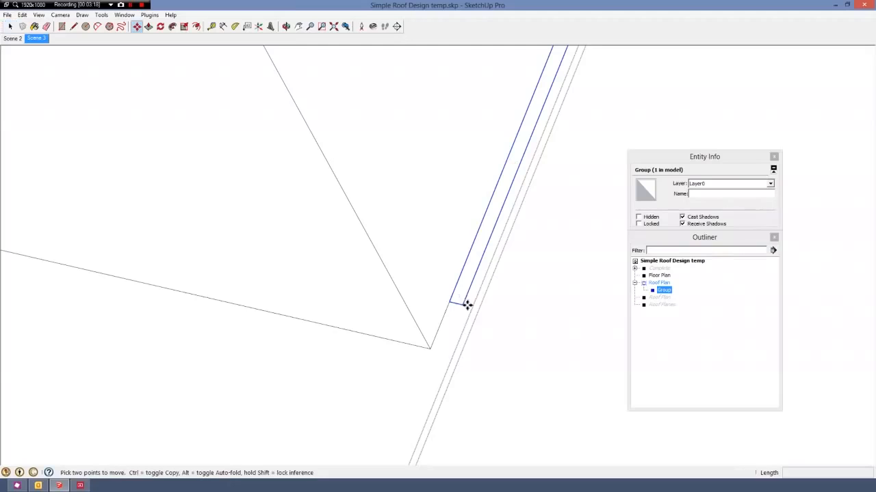
pyautogui.click(462, 303)
pyautogui.scroll(-3, 508, 335)
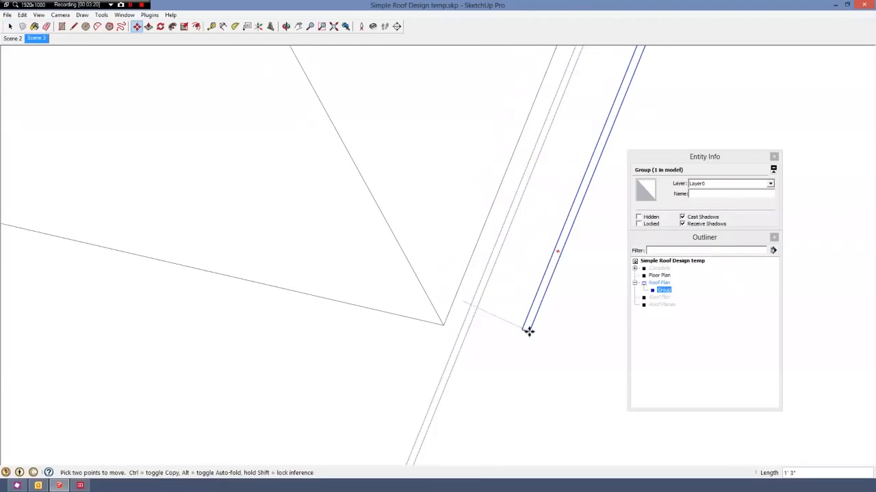
pyautogui.click(529, 332)
pyautogui.scroll(3, 533, 335)
# Copy the strip group outward so a parallel duplicate sits beside it.
pyautogui.click(524, 325)
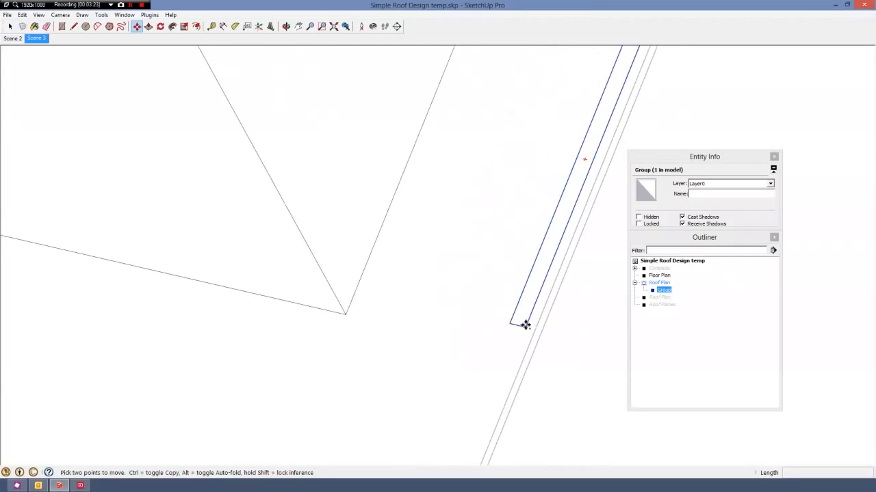
pyautogui.press('ctrl')
pyautogui.click(575, 337)
pyautogui.scroll(4, 524, 324)
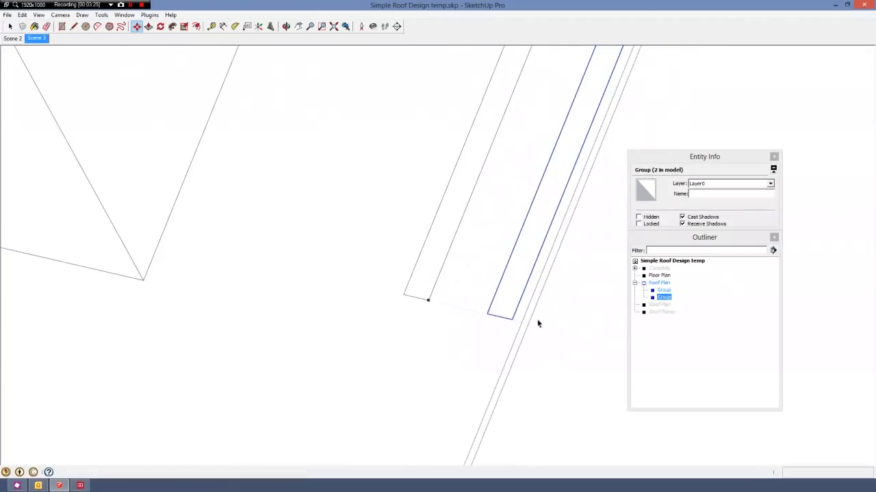
# Open the outer strip copy for editing and widen it by moving its outer long edge about 2" outward.
pyautogui.press('space')
pyautogui.doubleClick(517, 307)
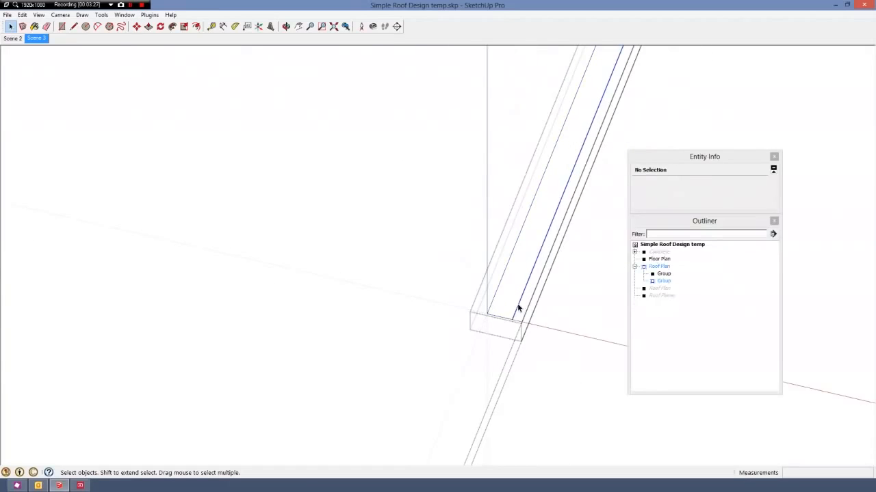
pyautogui.click(517, 303)
pyautogui.press('m')
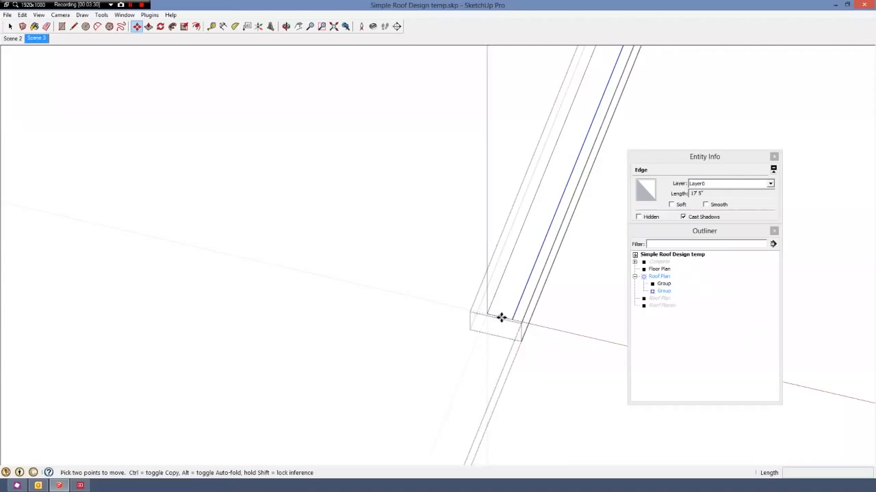
pyautogui.scroll(2, 503, 318)
pyautogui.click(534, 326)
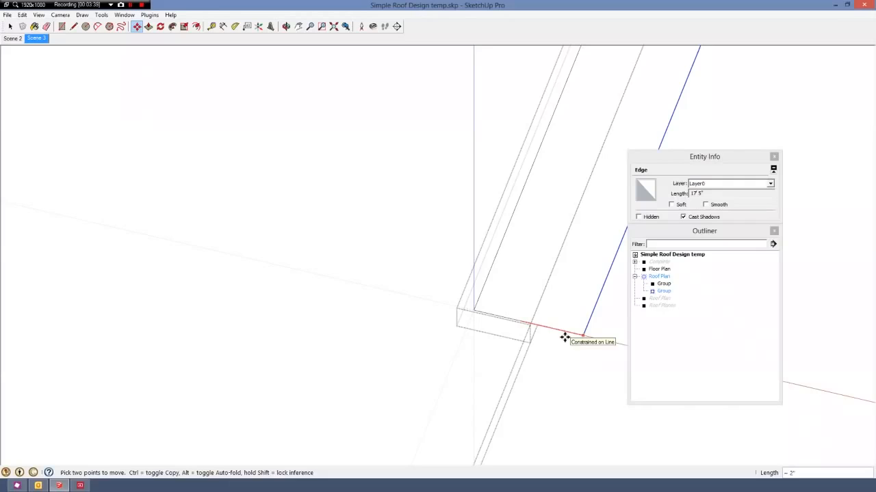
pyautogui.click(564, 337)
pyautogui.scroll(-2, 498, 296)
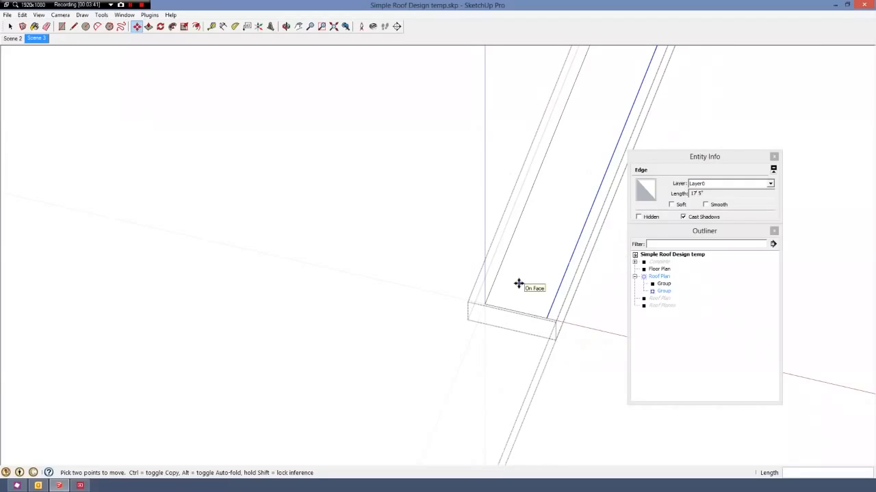
# Measure the widened strip's width and close the group.
pyautogui.press('t')
pyautogui.click(500, 265)
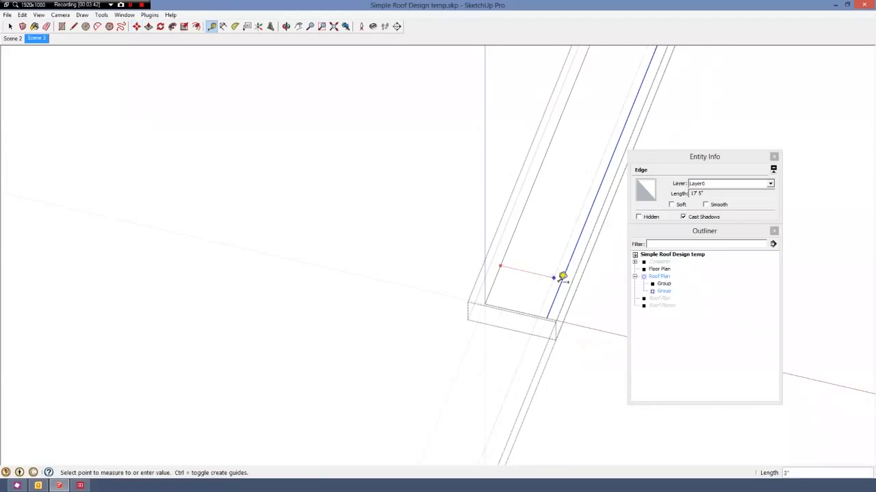
pyautogui.press('space')
pyautogui.click(526, 281)
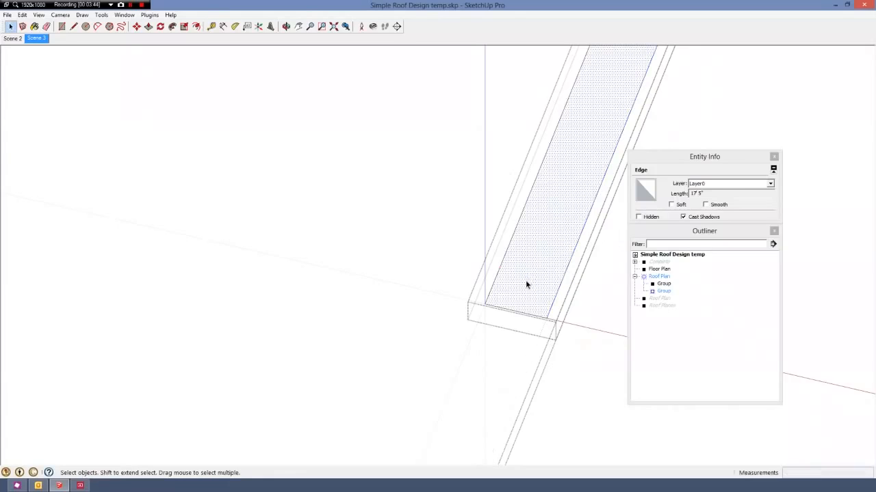
pyautogui.scroll(-2, 524, 284)
pyautogui.press('Escape')
pyautogui.scroll(-4, 520, 290)
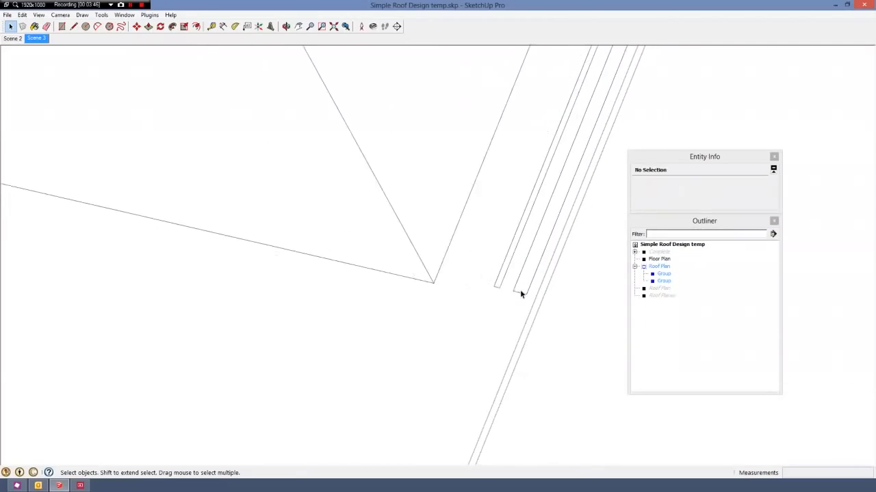
# Move the wider strip by the midpoint of its short end onto the wide wing's ridge endpoint farthest from the end eave.
pyautogui.scroll(3, 500, 271)
pyautogui.click(501, 279)
pyautogui.scroll(-2, 455, 342)
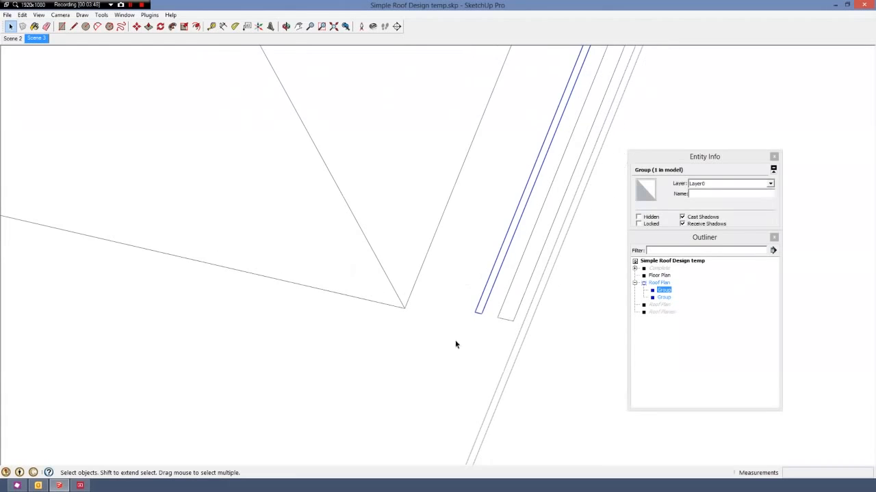
pyautogui.scroll(3, 506, 314)
pyautogui.click(507, 318)
pyautogui.press('m')
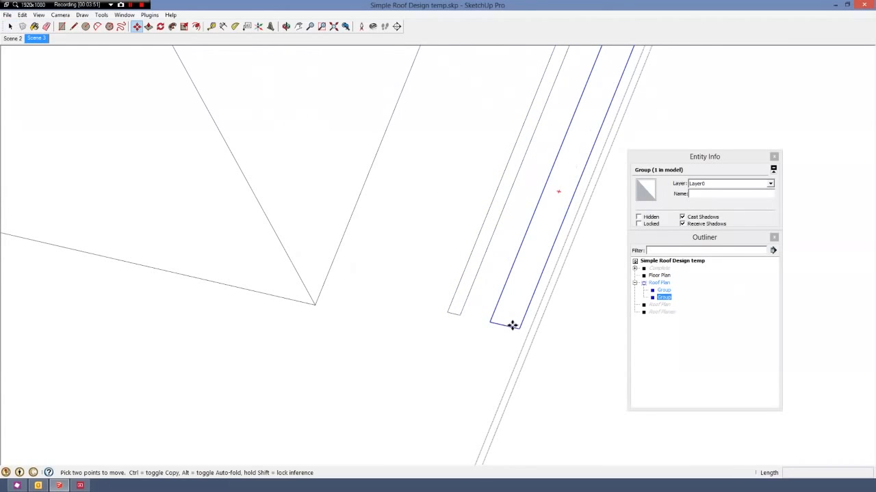
pyautogui.click(503, 328)
pyautogui.scroll(-5, 581, 362)
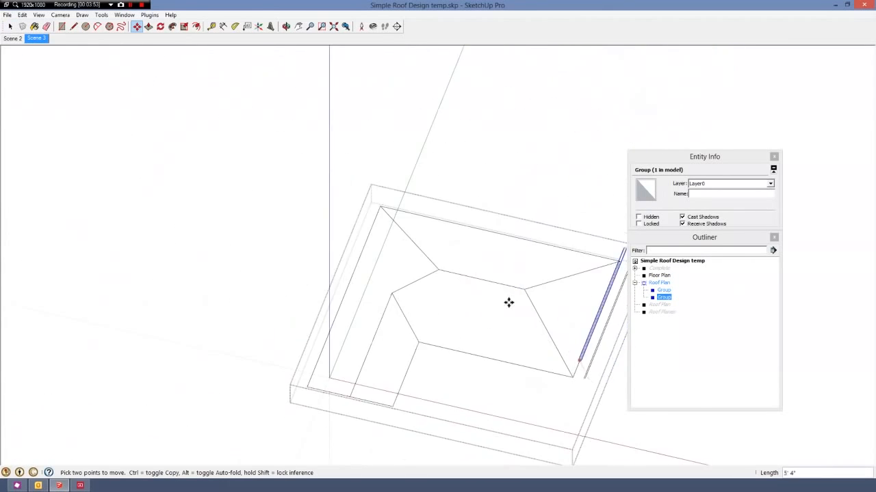
pyautogui.scroll(4, 509, 303)
pyautogui.scroll(3, 407, 260)
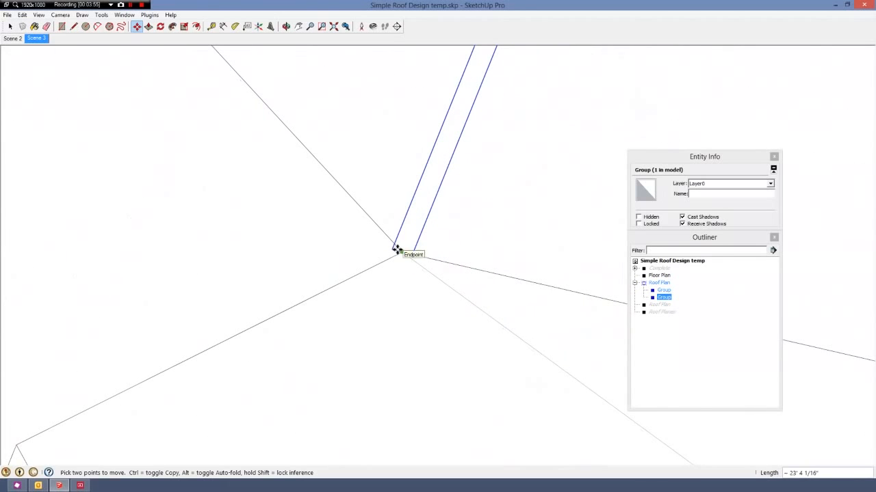
pyautogui.click(397, 251)
# Rotate the wider strip 90° about that ridge endpoint so it lies centred along the wide wing's ridge.
pyautogui.press('q')
pyautogui.scroll(3, 403, 254)
pyautogui.click(401, 250)
pyautogui.scroll(-1, 287, 424)
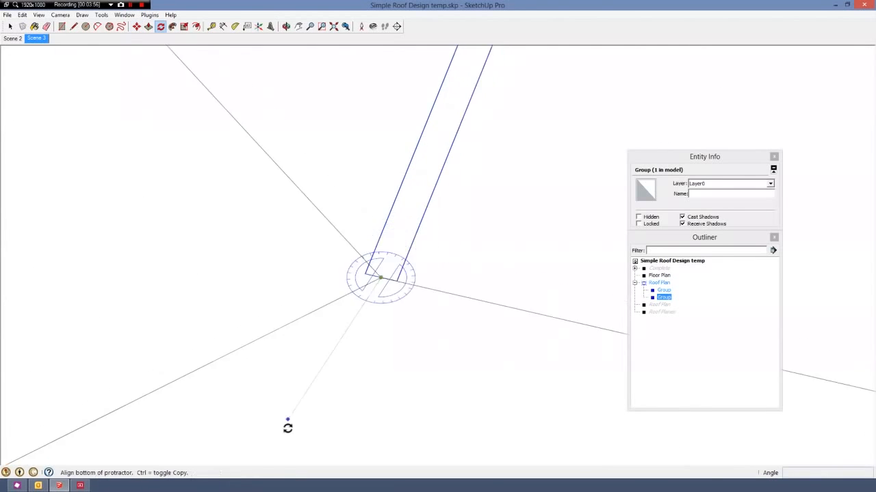
pyautogui.scroll(-6, 287, 427)
pyautogui.scroll(2, 484, 102)
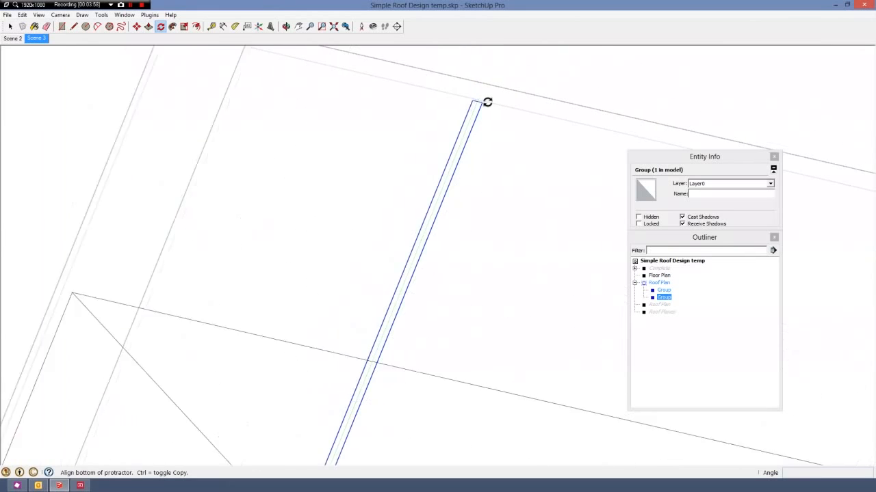
pyautogui.scroll(2, 484, 102)
pyautogui.click(482, 108)
pyautogui.scroll(-5, 336, 65)
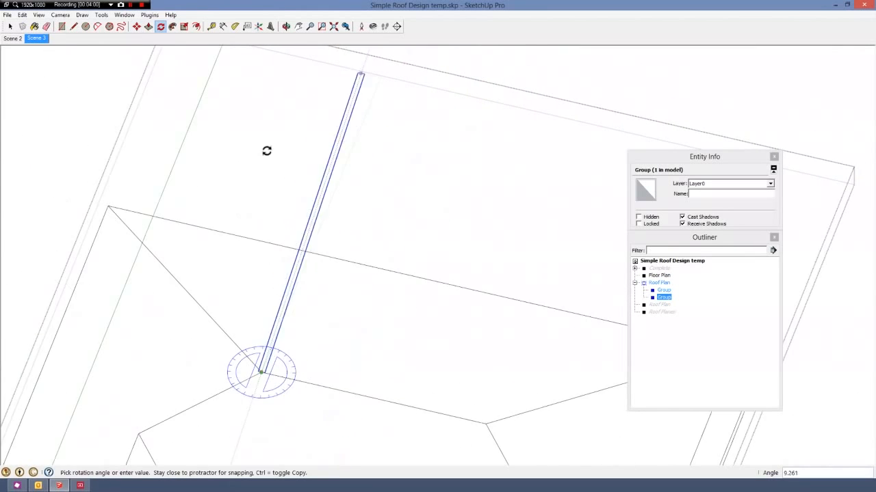
pyautogui.scroll(2, 390, 366)
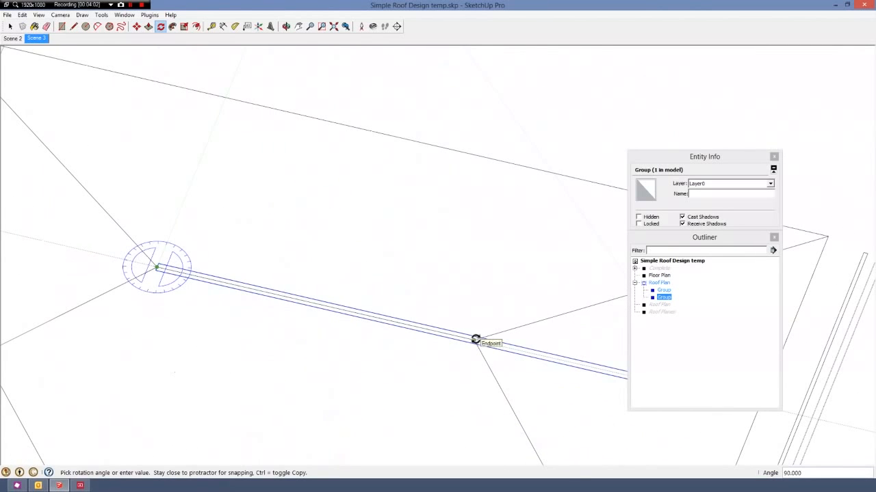
pyautogui.click(475, 340)
# Slide the wider strip along the ridge line so it extends past both ridge endpoints.
pyautogui.press('m')
pyautogui.scroll(2, 475, 338)
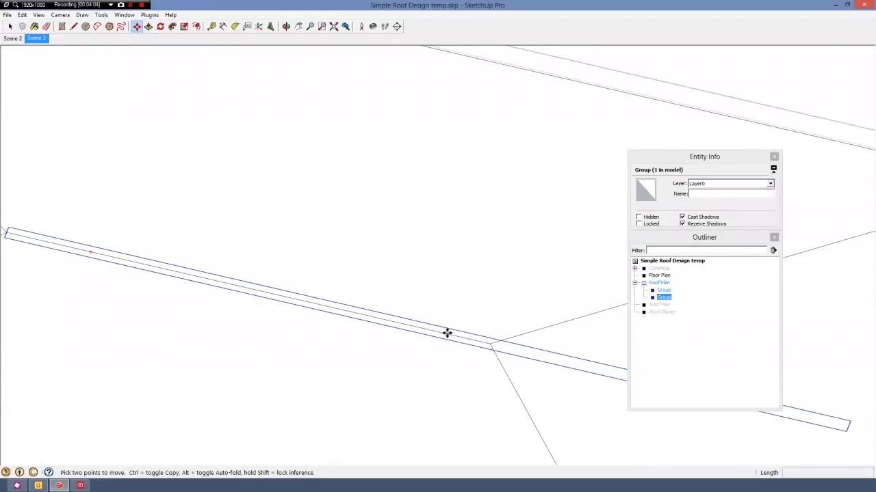
pyautogui.click(447, 333)
pyautogui.click(381, 320)
# Move the narrow strip by the midpoint of its short end onto the ridge endpoint nearest the wide wing's end eave.
pyautogui.scroll(-3, 520, 335)
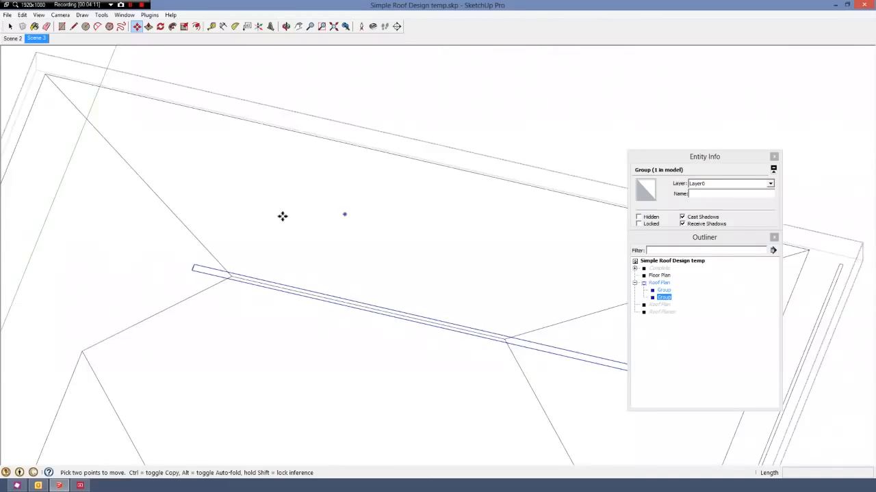
pyautogui.scroll(-4, 508, 185)
pyautogui.scroll(5, 522, 401)
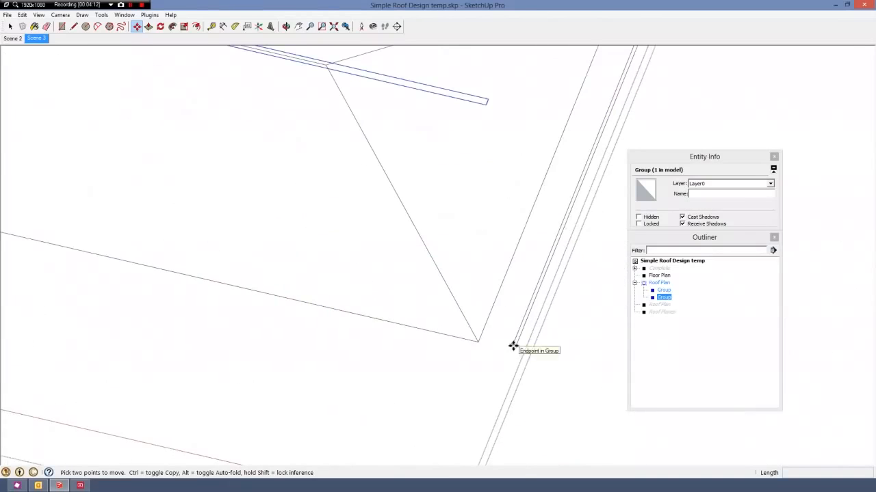
pyautogui.press('space')
pyautogui.click(517, 343)
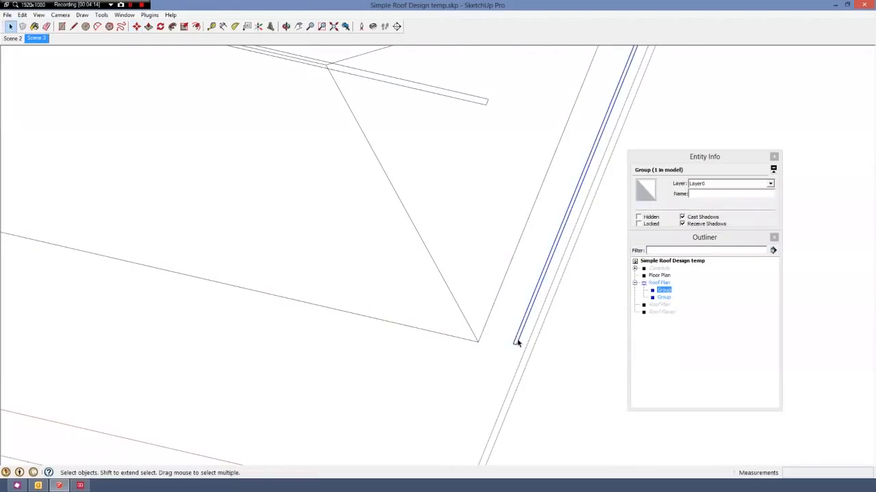
pyautogui.press('m')
pyautogui.scroll(3, 517, 342)
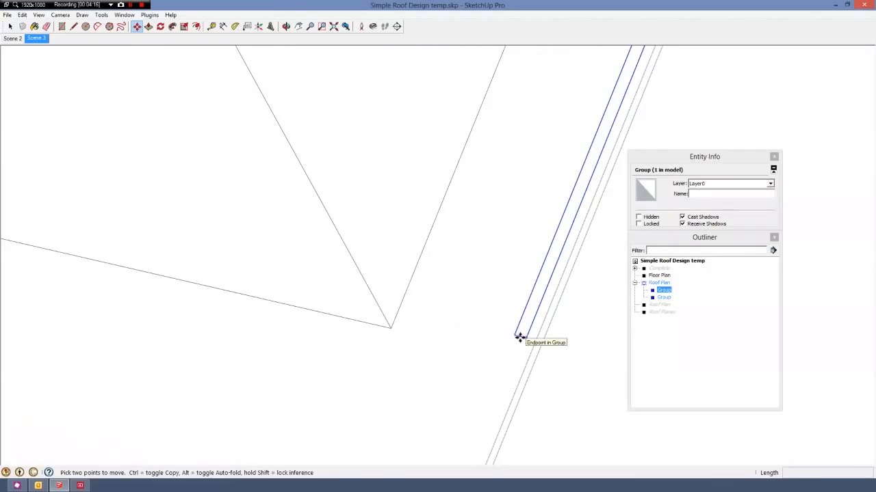
pyautogui.scroll(2, 520, 337)
pyautogui.click(522, 335)
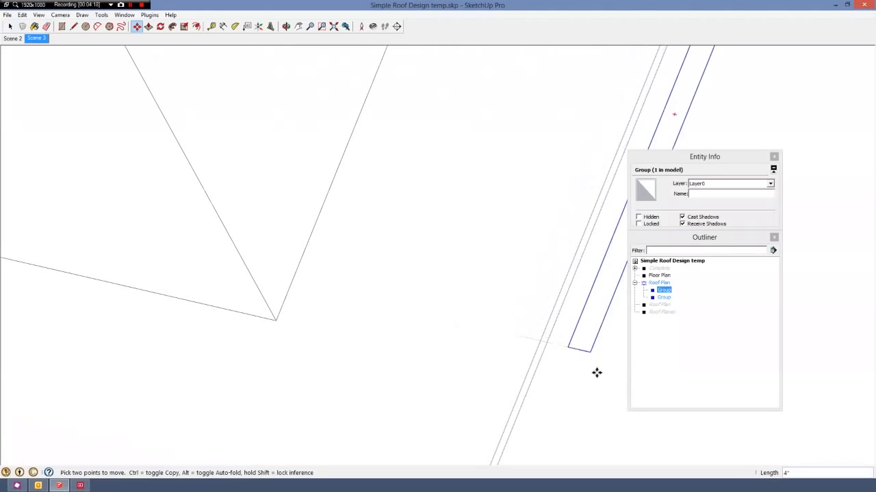
pyautogui.scroll(-5, 597, 380)
pyautogui.scroll(5, 485, 215)
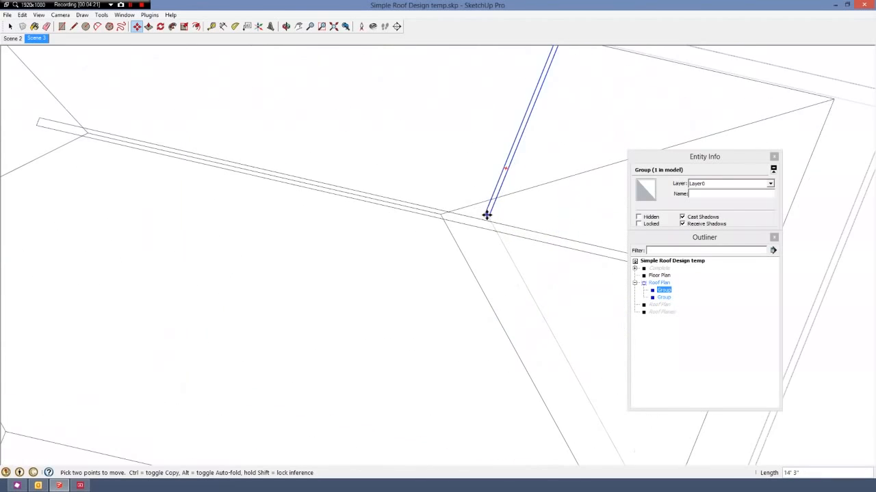
pyautogui.click(414, 212)
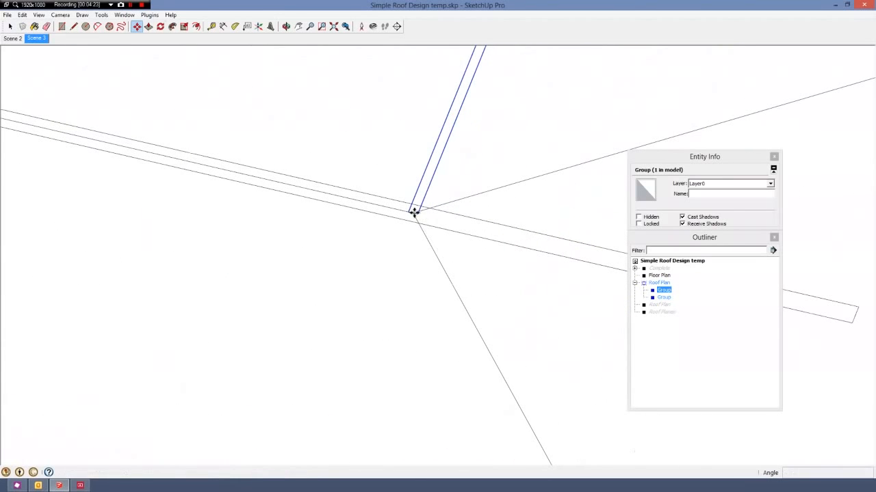
# Rotate a copy of the narrow strip about 140.5° around the ridge endpoint, aligning it with the hip on the narrow wing's side.
pyautogui.press('q')
pyautogui.click(412, 212)
pyautogui.scroll(-5, 259, 459)
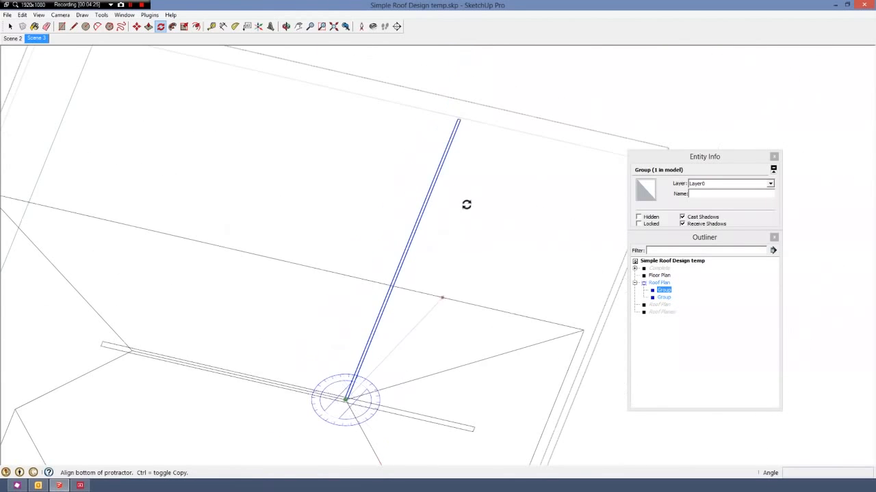
pyautogui.scroll(5, 467, 107)
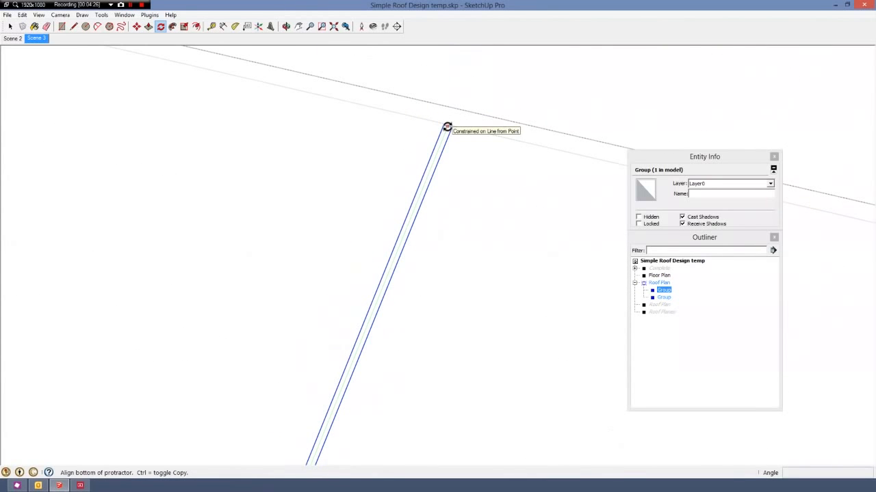
pyautogui.click(447, 127)
pyautogui.scroll(-5, 483, 110)
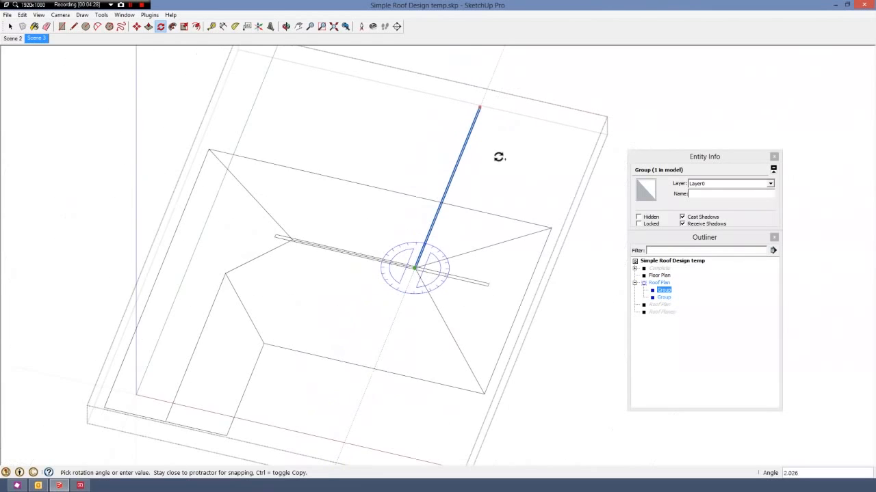
pyautogui.scroll(6, 491, 385)
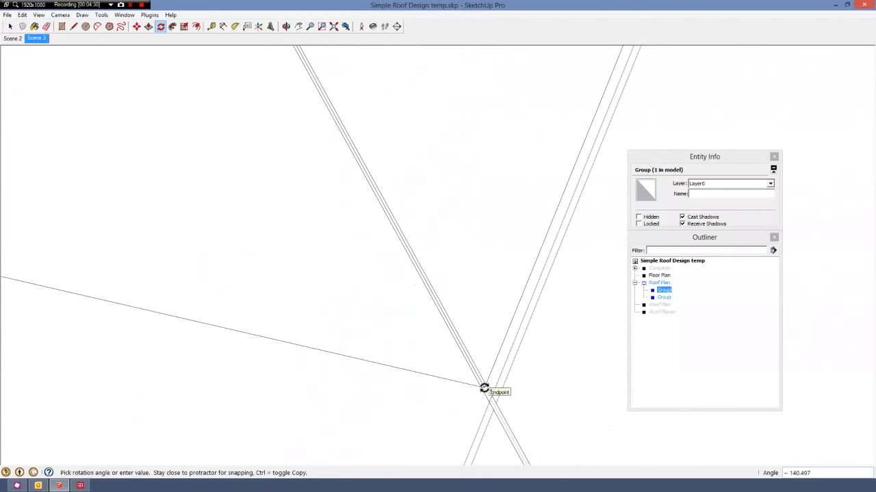
pyautogui.press('ctrl')
pyautogui.scroll(-4, 484, 388)
pyautogui.click(454, 297)
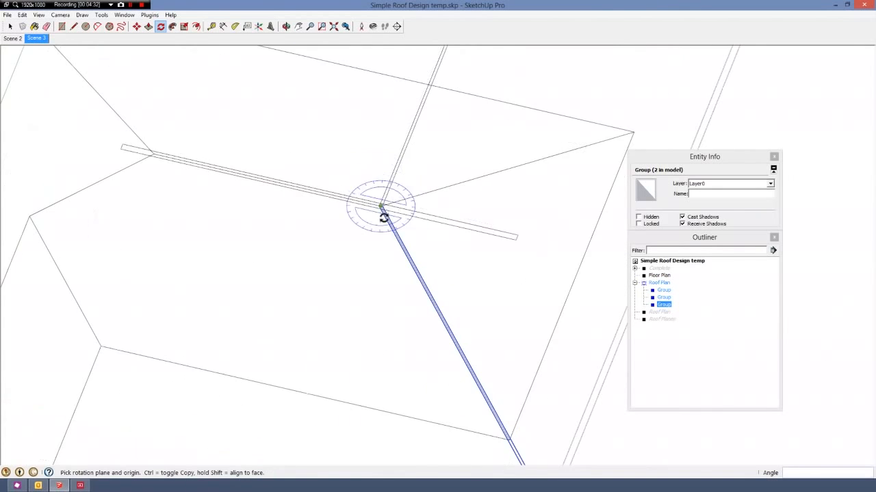
pyautogui.scroll(4, 389, 231)
pyautogui.press('space')
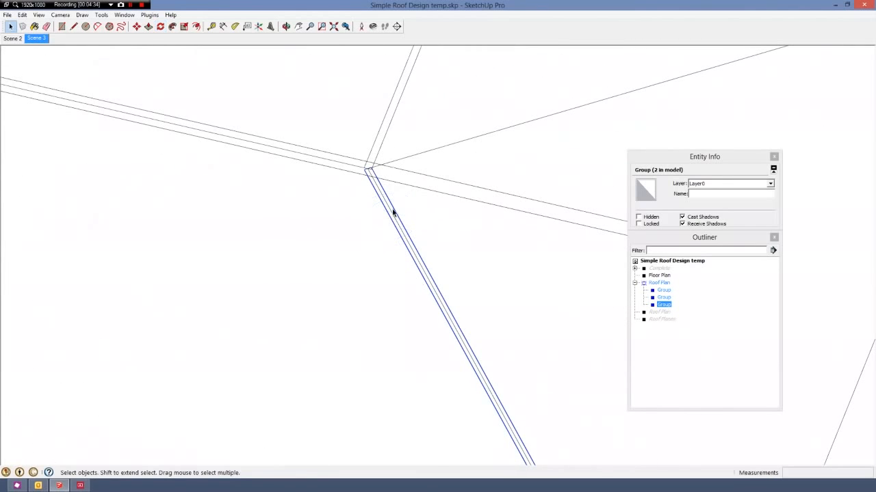
# Move the hip strip about 5" along its own length so it extends past the ridge endpoint.
pyautogui.press('m')
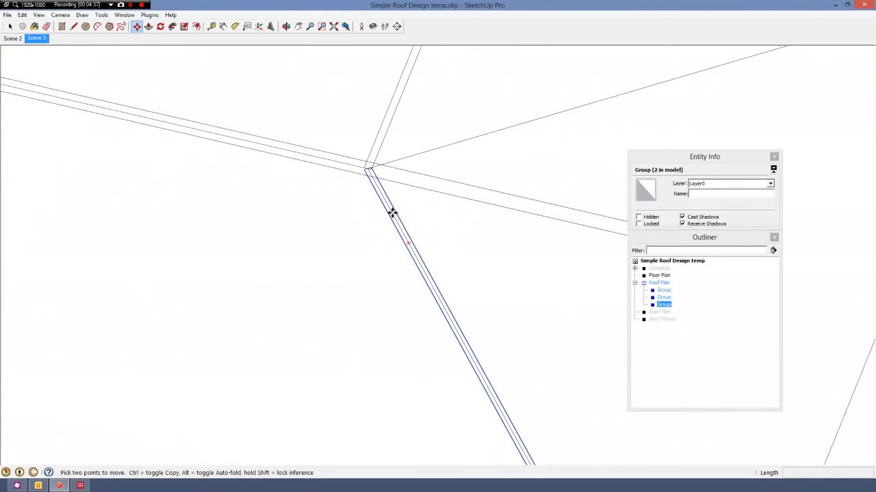
pyautogui.click(393, 213)
pyautogui.click(383, 197)
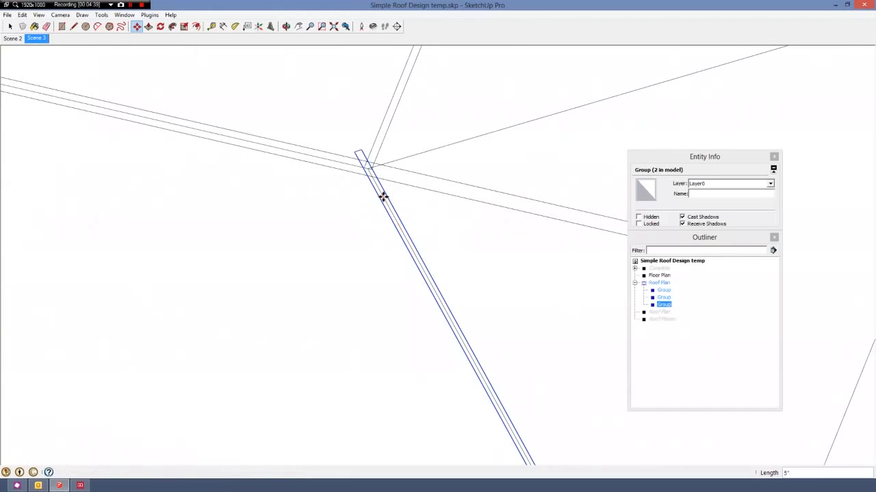
# Rotate a copy of the hip strip 90° around the ridge endpoint so it lies along the other hip of that roof end.
pyautogui.press('q')
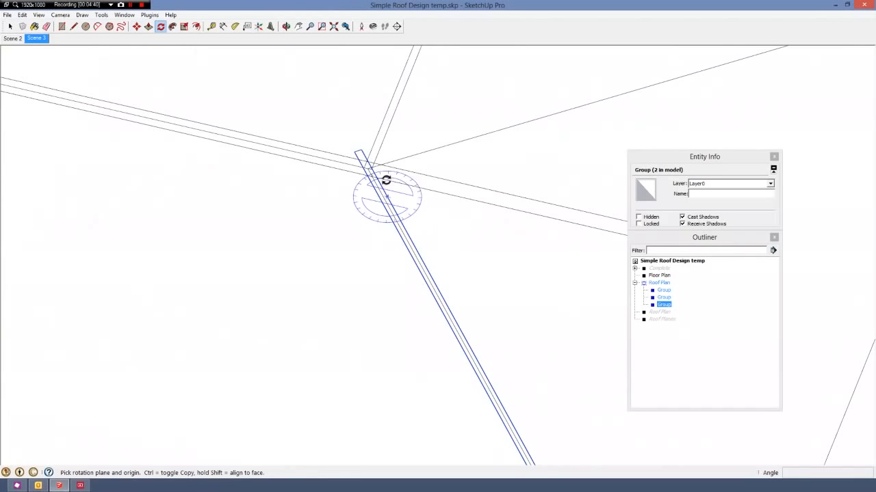
pyautogui.scroll(1, 369, 172)
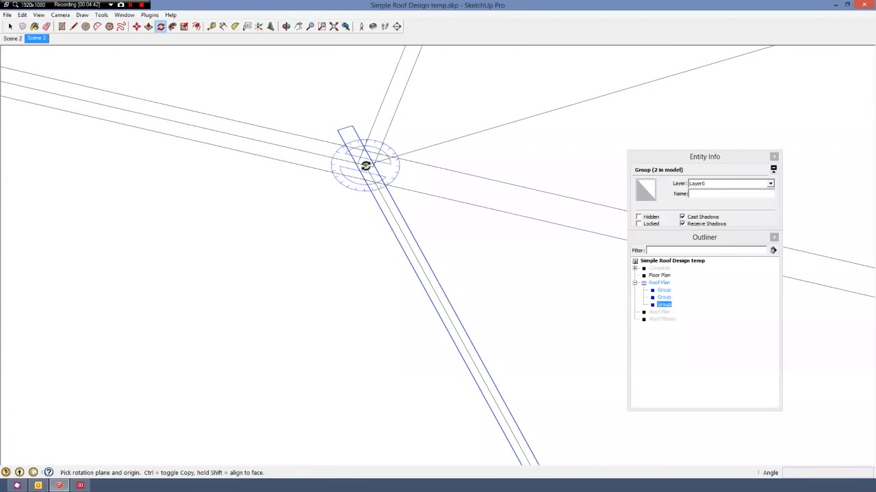
pyautogui.click(366, 166)
pyautogui.scroll(-4, 318, 104)
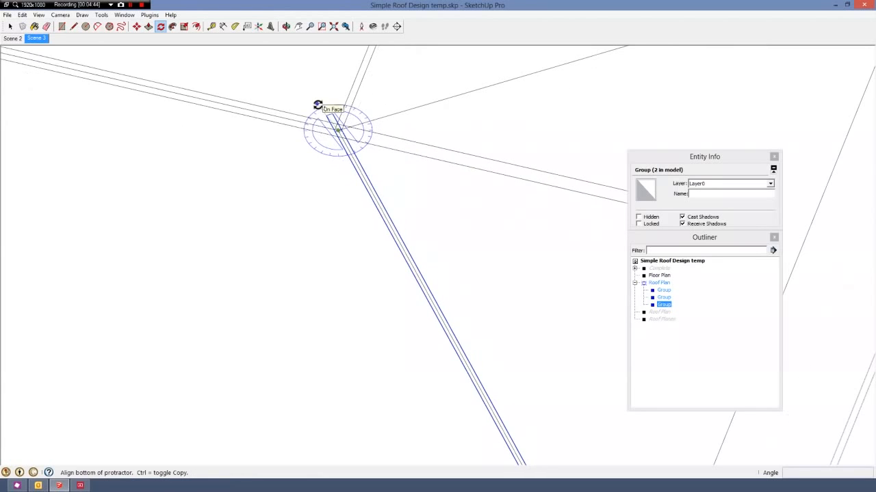
pyautogui.scroll(-3, 323, 134)
pyautogui.scroll(-2, 332, 102)
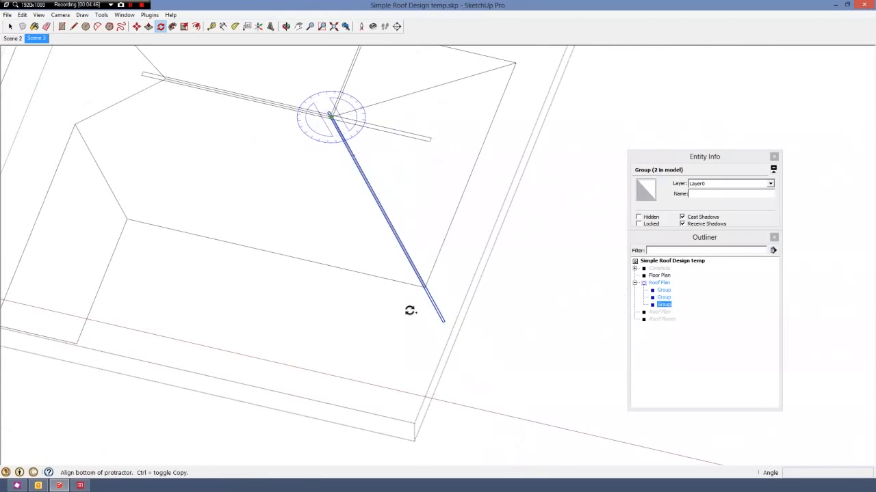
pyautogui.scroll(3, 444, 322)
pyautogui.scroll(3, 417, 267)
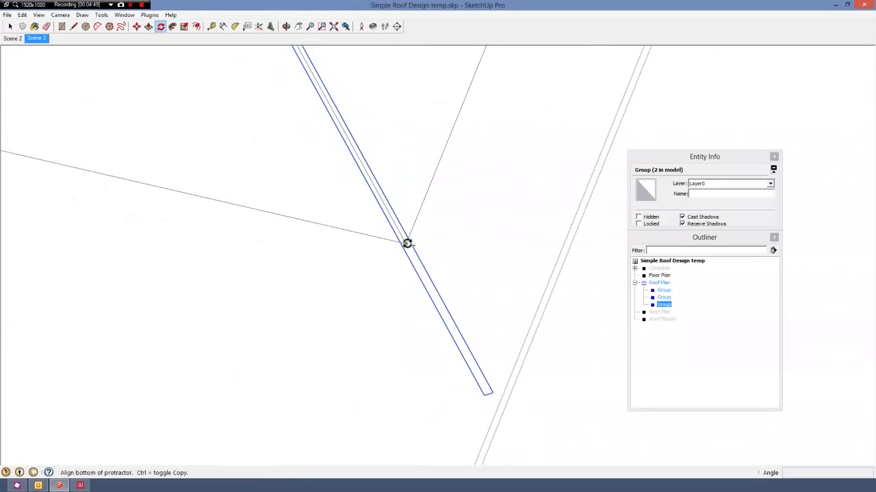
pyautogui.click(407, 243)
pyautogui.scroll(-4, 396, 381)
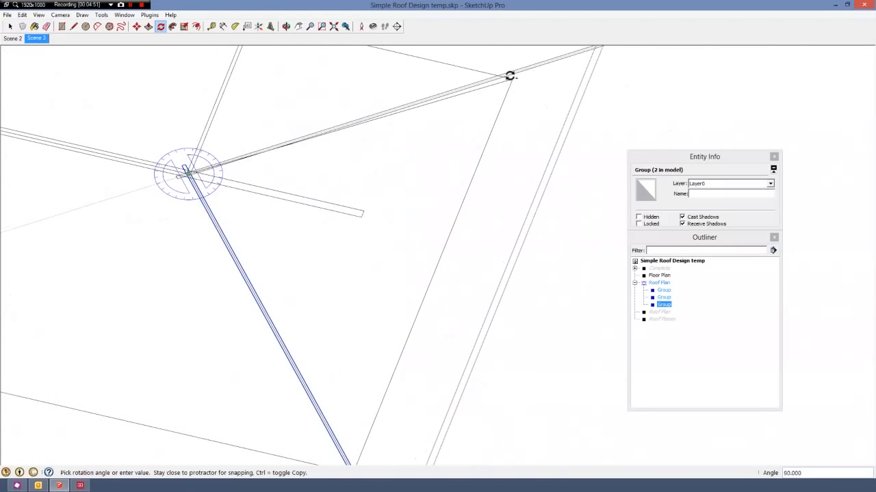
pyautogui.click(509, 75)
pyautogui.scroll(-2, 554, 164)
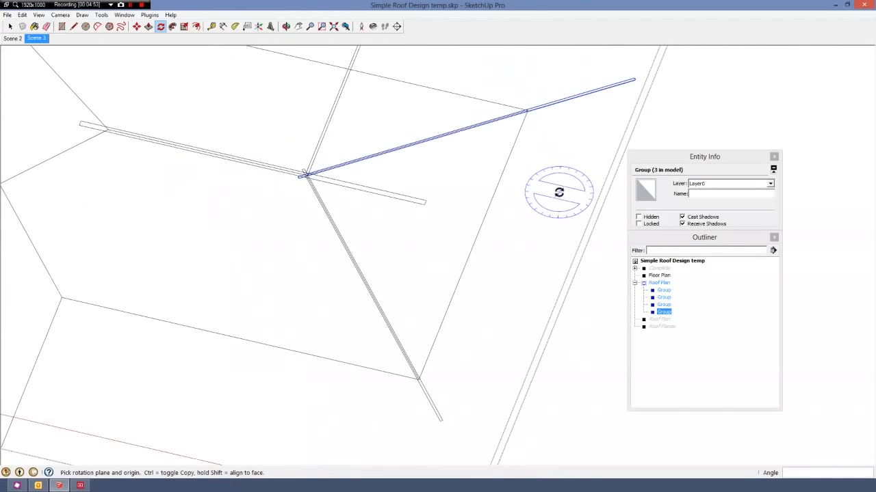
pyautogui.scroll(-2, 561, 197)
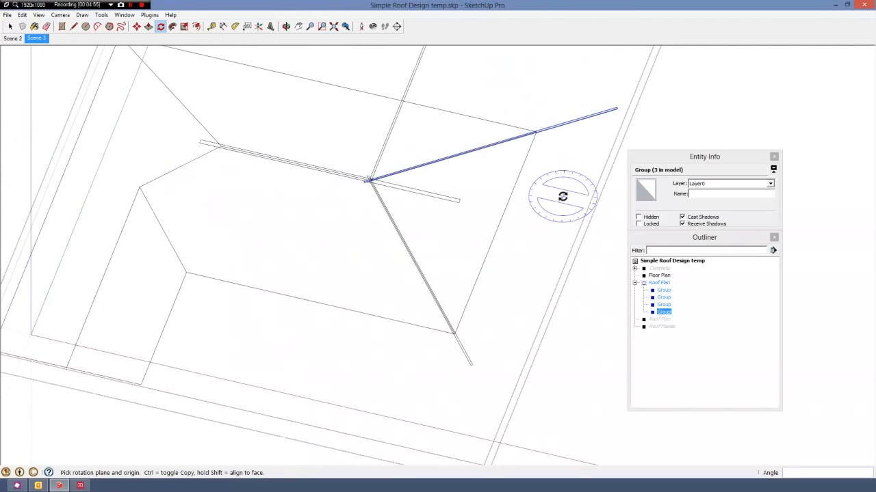
# Copy both hip strips together to the empty area beyond the opposite end of the roof plan.
pyautogui.press('space')
pyautogui.scroll(4, 571, 127)
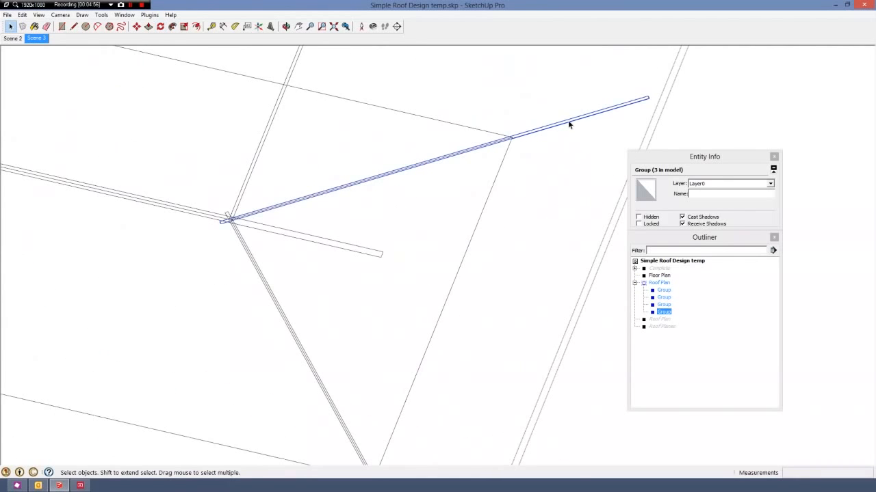
pyautogui.scroll(-2, 569, 123)
pyautogui.keyDown('shift'); pyautogui.click(471, 351); pyautogui.keyUp('shift')
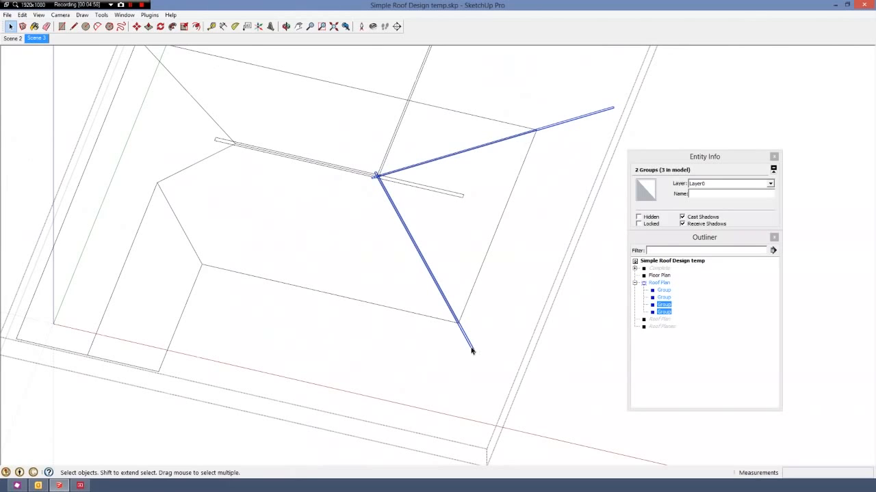
pyautogui.press('m')
pyautogui.press('ctrl')
pyautogui.click(472, 347)
pyautogui.scroll(-2, 576, 319)
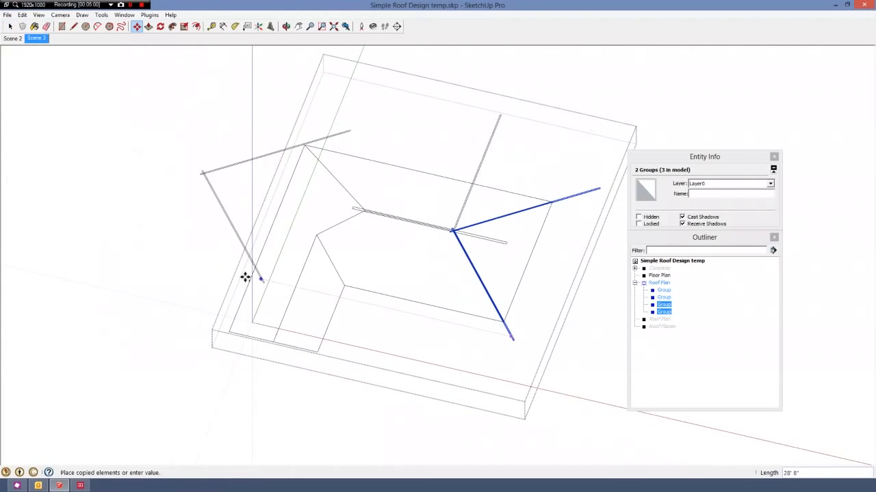
pyautogui.click(210, 270)
# Mirror the copied pair of hip strips by scaling it -1 along the red axis.
pyautogui.press('s')
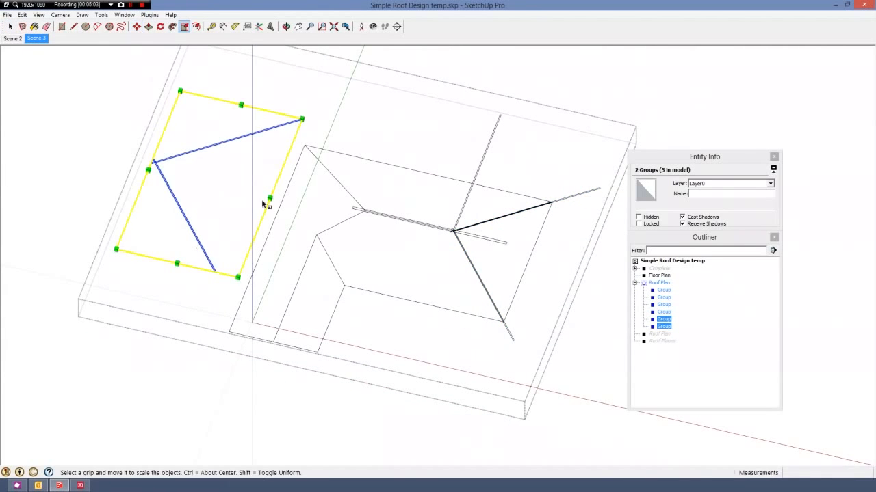
pyautogui.scroll(2, 267, 205)
pyautogui.moveTo(273, 195); pyautogui.dragTo(233, 192)
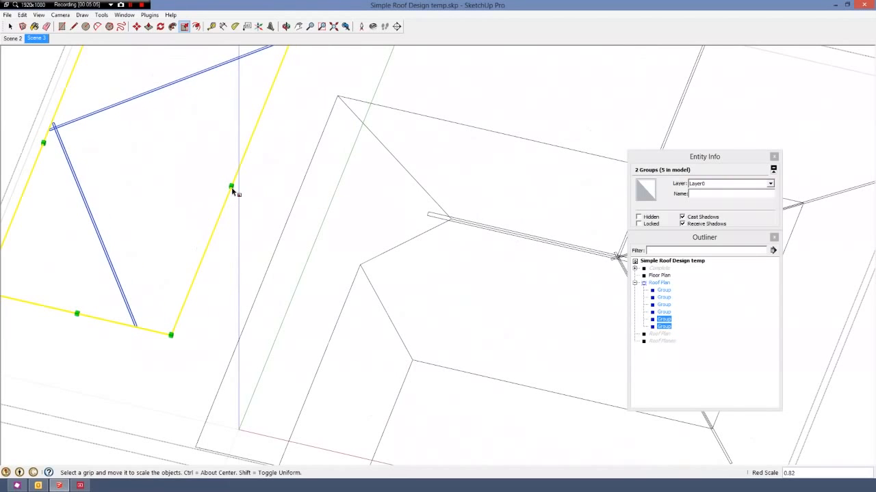
pyautogui.press('Return')
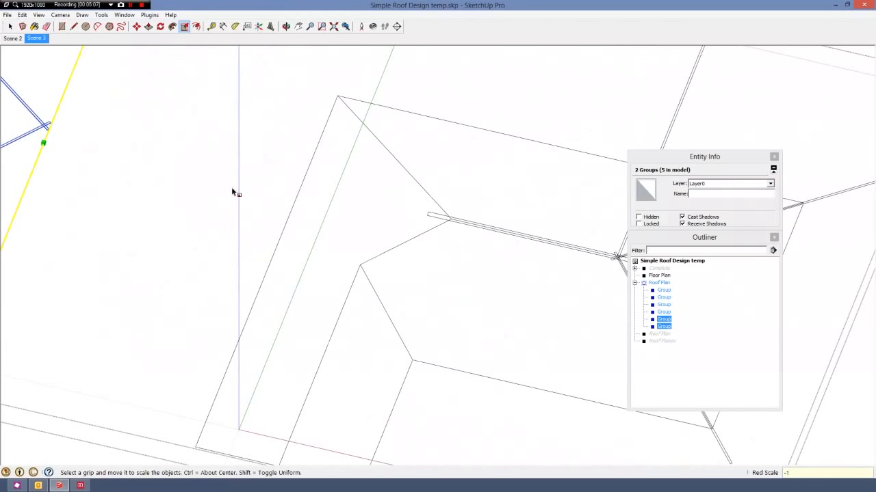
# Move the mirrored pair by its crossing about 24' 10" onto the ridge line near the opposite ridge endpoint.
pyautogui.press('m')
pyautogui.scroll(-3, 282, 281)
pyautogui.scroll(5, 196, 230)
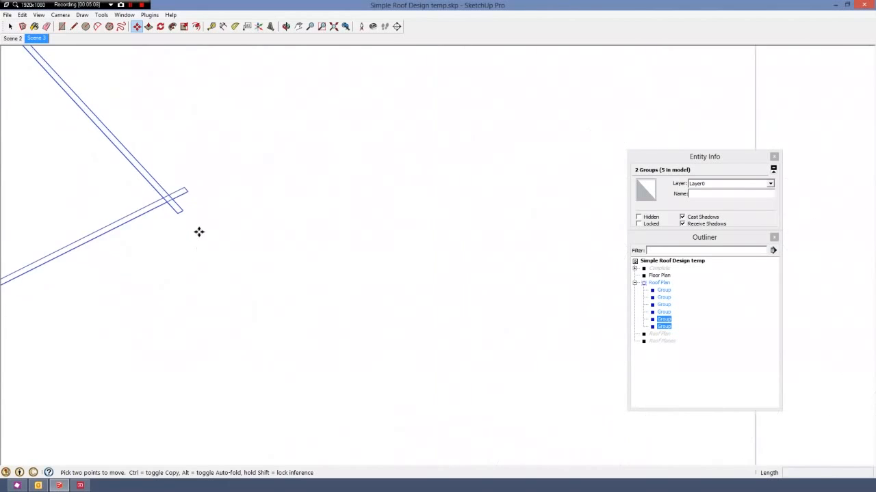
pyautogui.scroll(2, 199, 232)
pyautogui.scroll(2, 160, 182)
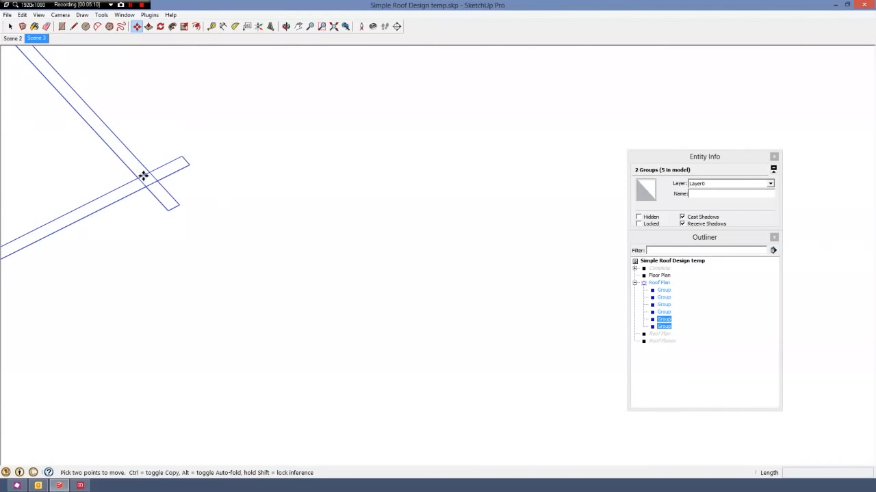
pyautogui.click(139, 177)
pyautogui.scroll(-8, 52, 242)
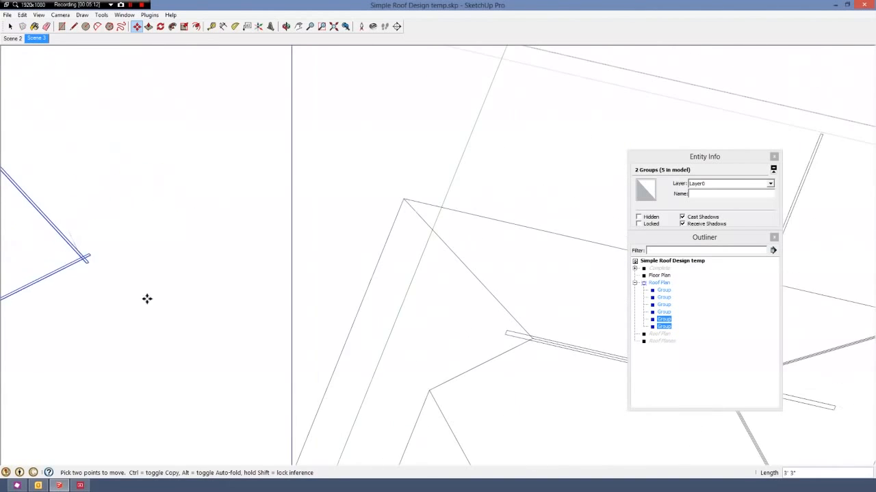
pyautogui.scroll(2, 499, 392)
pyautogui.scroll(2, 539, 348)
pyautogui.scroll(2, 533, 297)
pyautogui.scroll(1, 532, 294)
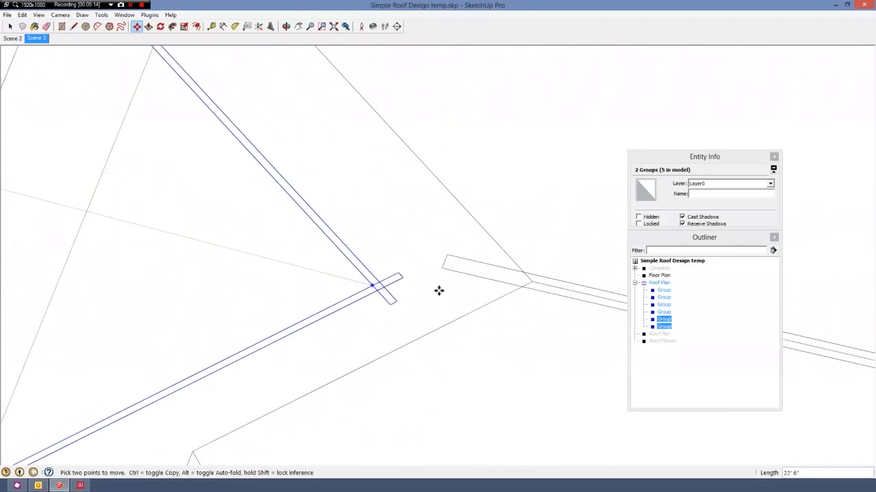
pyautogui.click(549, 287)
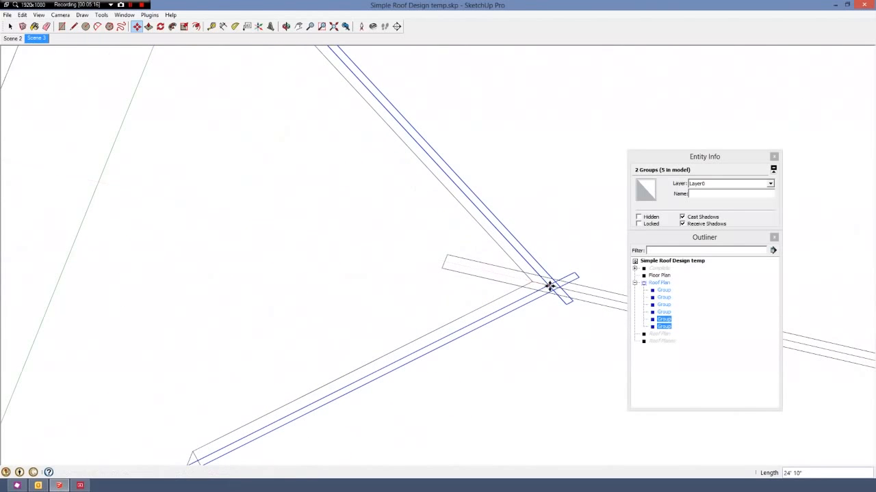
# Place a centreline guide along each mirrored hip strip, offset 3/4" from the strip's long edge.
pyautogui.scroll(6, 574, 294)
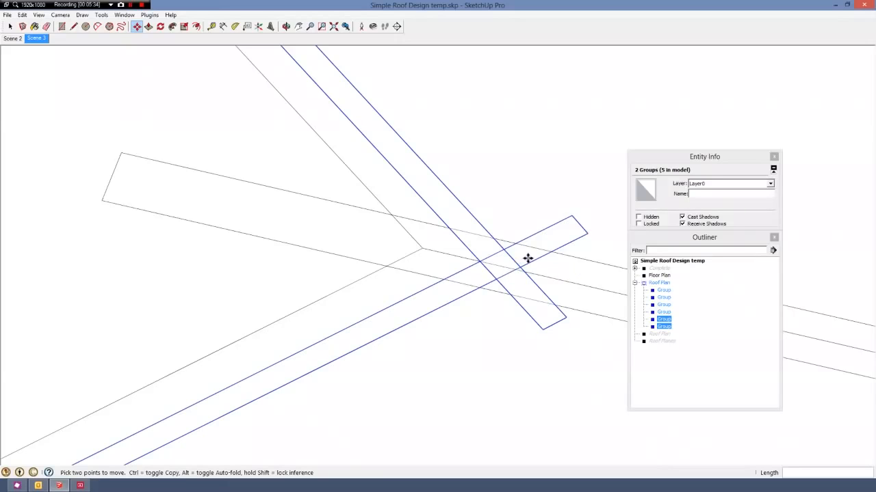
pyautogui.press('t')
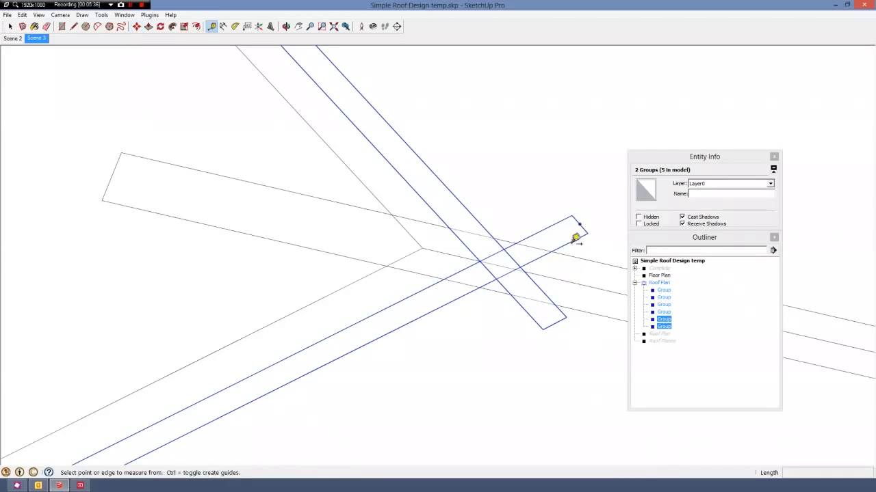
pyautogui.click(572, 240)
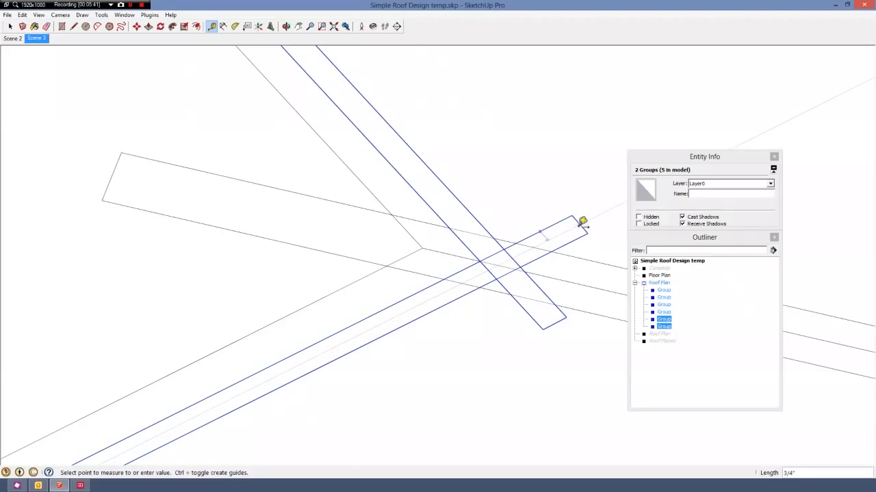
pyautogui.click(579, 224)
pyautogui.click(552, 294)
pyautogui.click(555, 312)
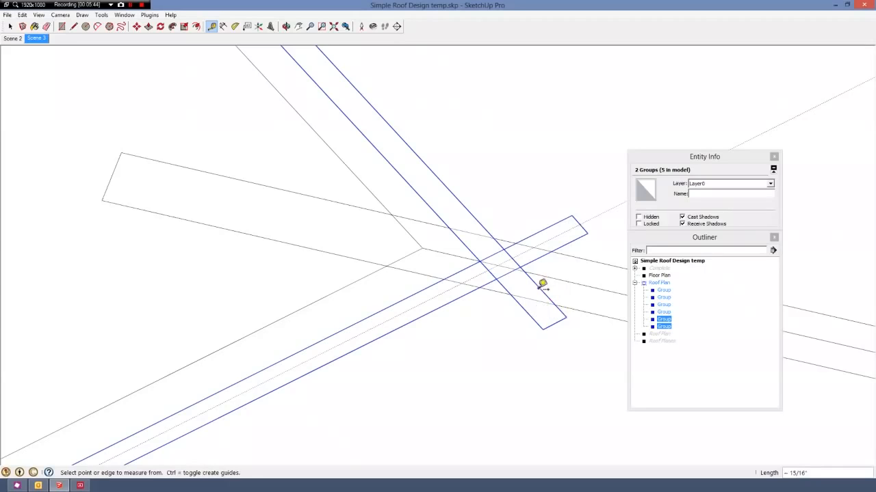
pyautogui.click(541, 286)
pyautogui.click(560, 318)
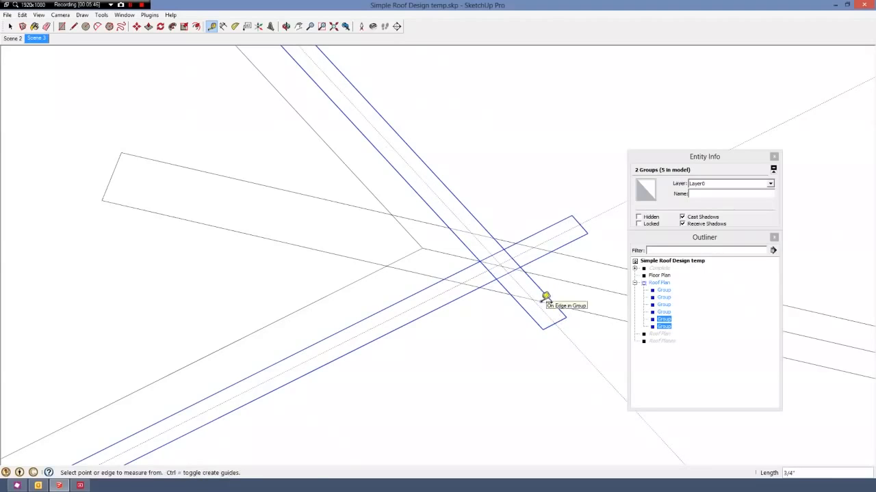
# Move the mirrored pair from the crossing of its centreline guides onto the endpoint of the ridge.
pyautogui.press('m')
pyautogui.scroll(3, 501, 264)
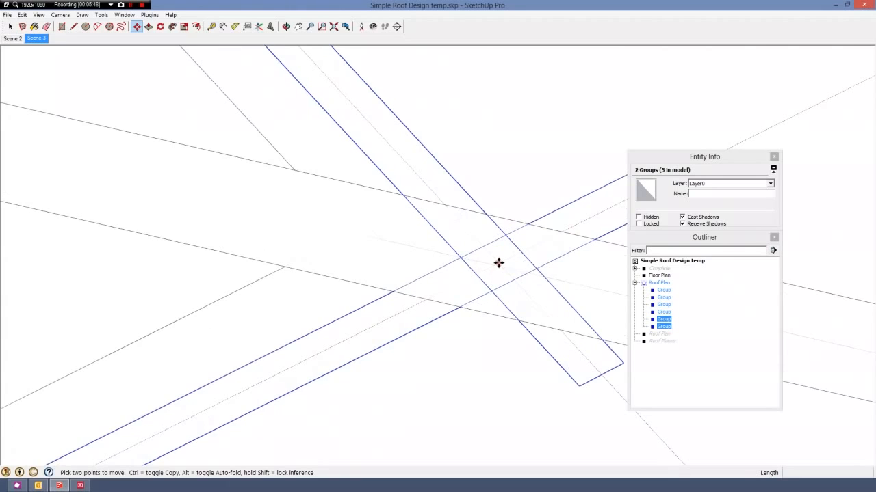
pyautogui.scroll(-2, 498, 263)
pyautogui.click(498, 264)
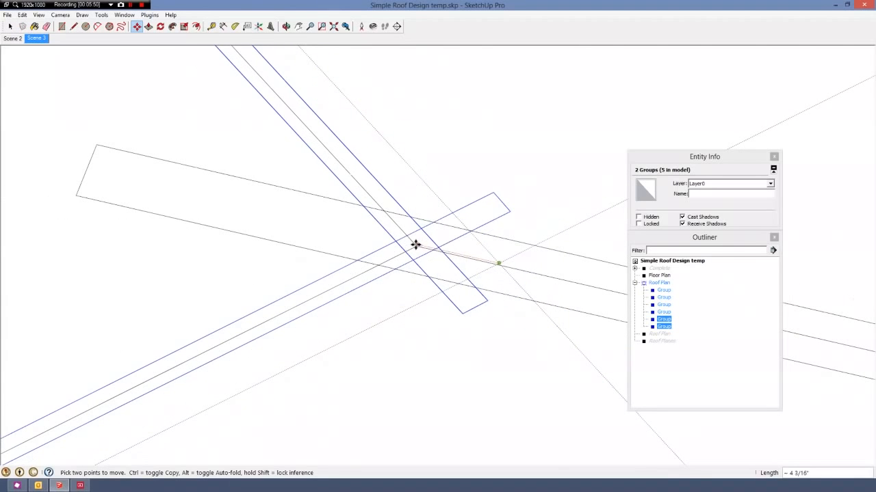
pyautogui.scroll(2, 415, 250)
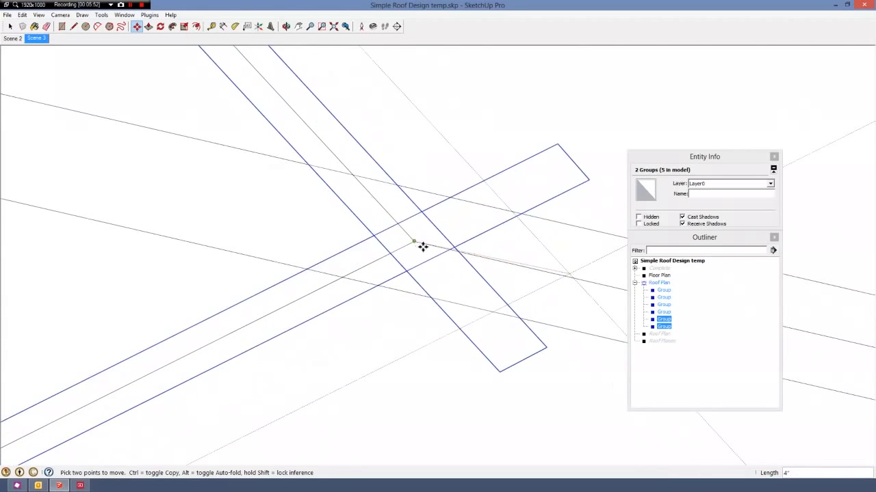
pyautogui.scroll(-2, 515, 277)
pyautogui.scroll(-1, 517, 277)
pyautogui.moveTo(524, 276); pyautogui.dragTo(545, 272, button='middle')
pyautogui.scroll(4, 446, 259)
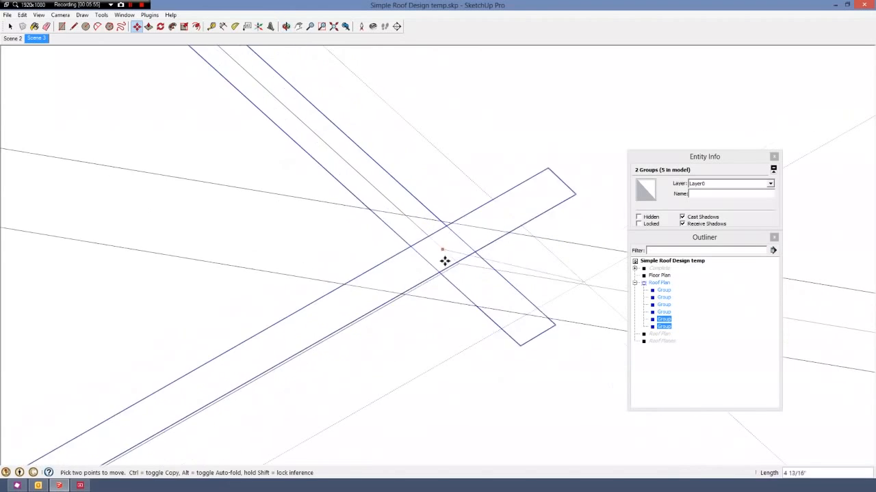
pyautogui.scroll(-2, 314, 240)
pyautogui.scroll(-6, 408, 264)
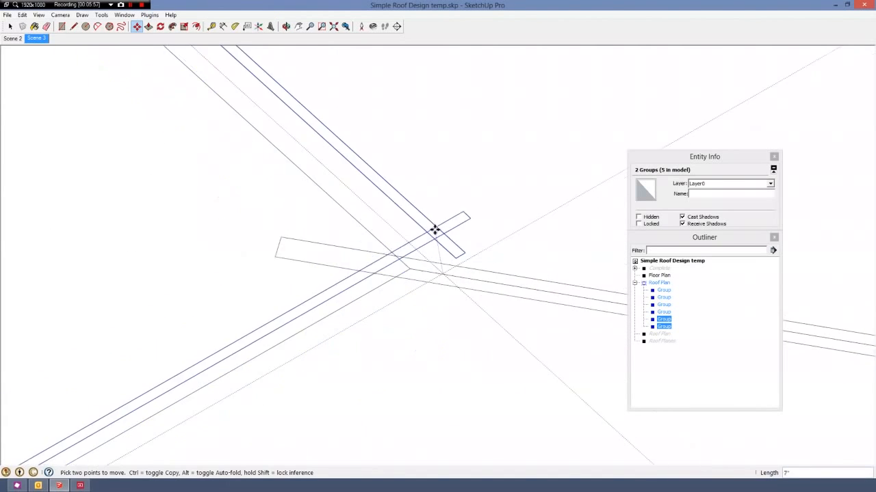
pyautogui.scroll(5, 425, 249)
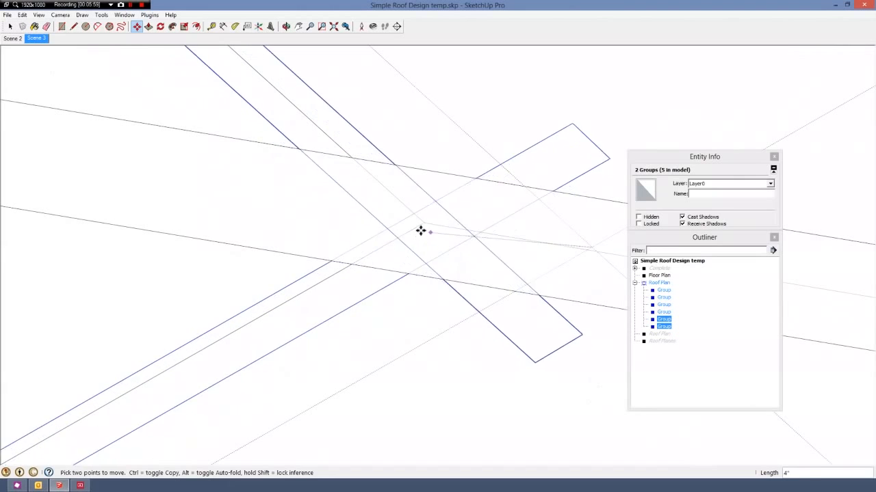
pyautogui.scroll(-2, 419, 224)
pyautogui.scroll(-5, 436, 252)
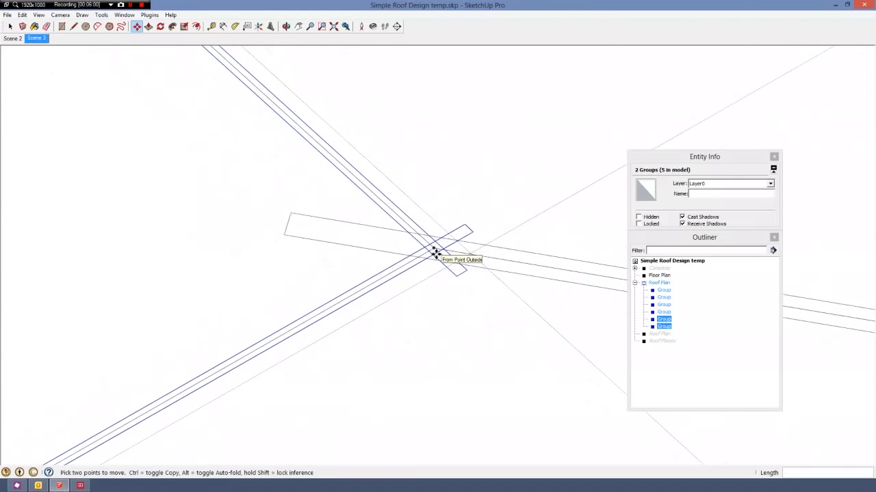
# Erase the two centreline guides of the mirrored hip strips.
pyautogui.press('space')
pyautogui.scroll(-6, 443, 269)
pyautogui.press('e')
pyautogui.click(487, 303)
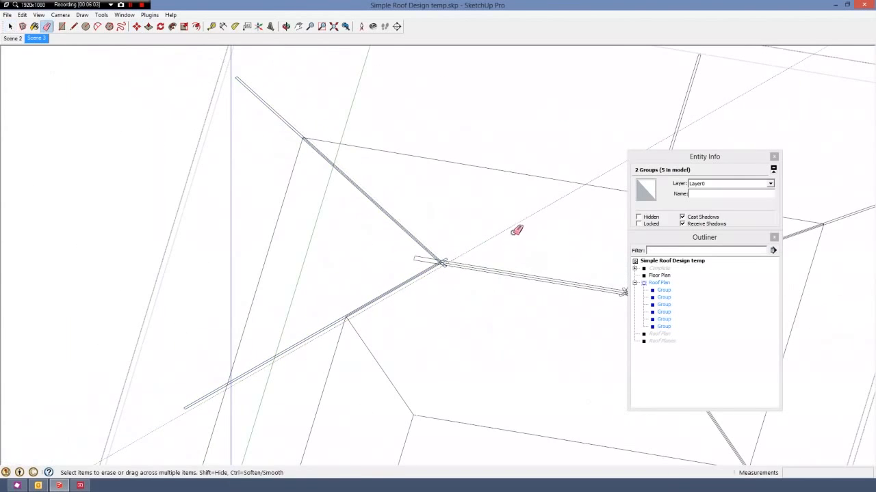
pyautogui.click(513, 224)
pyautogui.press('space')
pyautogui.scroll(7, 442, 271)
pyautogui.scroll(-6, 333, 260)
pyautogui.scroll(7, 431, 295)
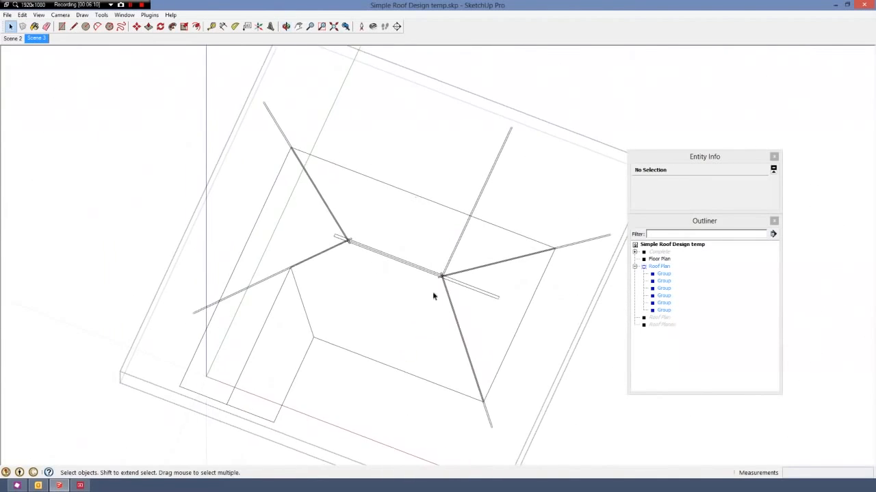
# Slide the narrow strip perpendicular to the ridge about 2' 2 3/4" along the ridge, away from the hip junction.
pyautogui.click(442, 260)
pyautogui.press('m')
pyautogui.scroll(3, 445, 274)
pyautogui.click(433, 282)
pyautogui.scroll(-2, 423, 245)
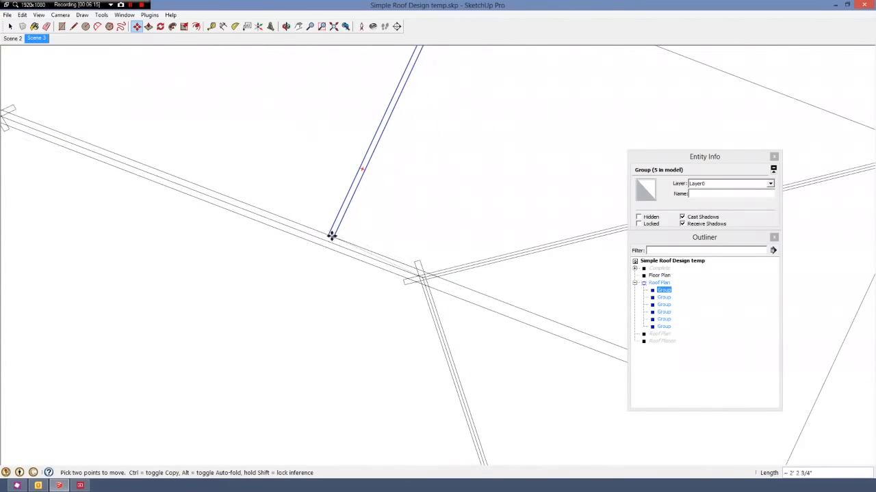
pyautogui.click(333, 237)
# Copy the perpendicular narrow strip across to the opposite side of the ridge.
pyautogui.scroll(-6, 372, 400)
pyautogui.scroll(5, 431, 172)
pyautogui.press('ctrl')
pyautogui.click(431, 172)
pyautogui.scroll(-4, 485, 309)
pyautogui.scroll(4, 346, 383)
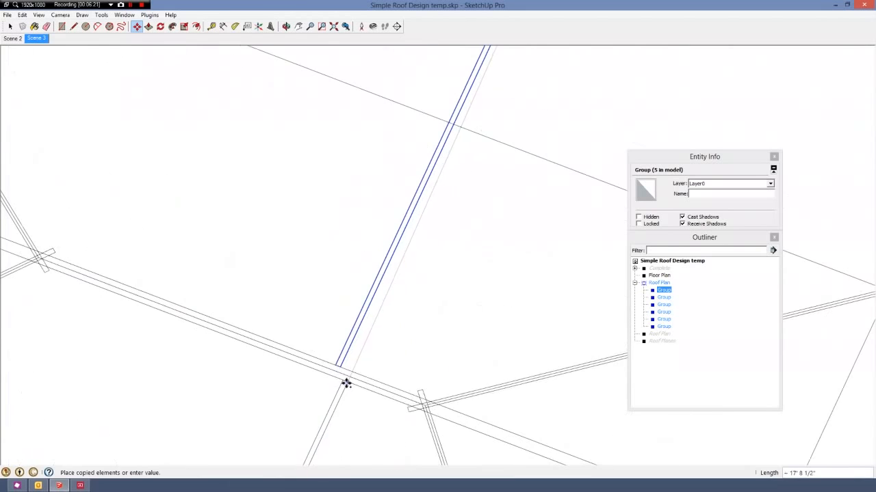
# Place the rafter copy against the opposite side of the main ridge, in line with the existing rafter.
pyautogui.click(340, 377)
pyautogui.scroll(2, 340, 378)
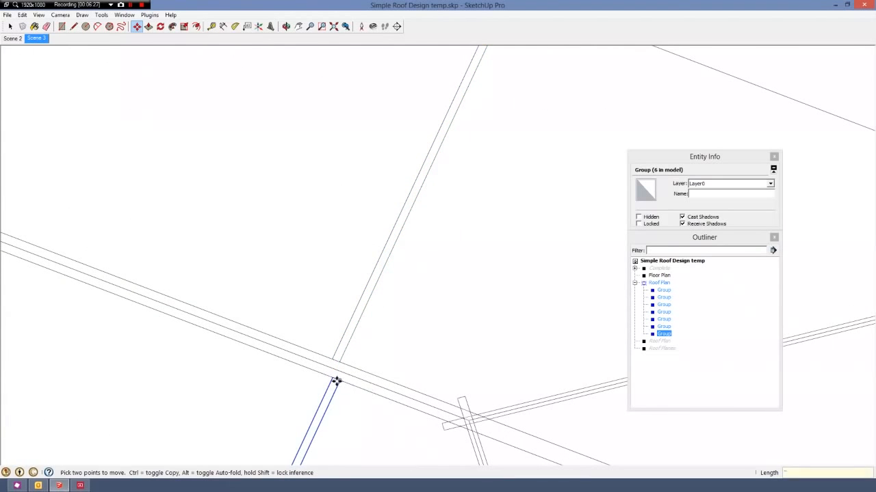
pyautogui.scroll(-3, 430, 302)
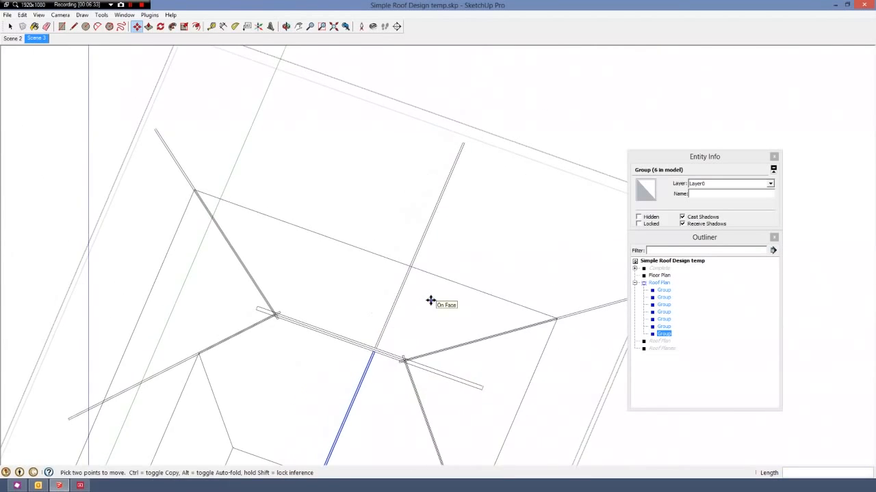
pyautogui.scroll(-3, 431, 301)
pyautogui.scroll(2, 407, 351)
pyautogui.scroll(-2, 400, 308)
# Copy the lower rafter group from its ridge end to just below the peak of the roof's lower wing.
pyautogui.scroll(4, 391, 313)
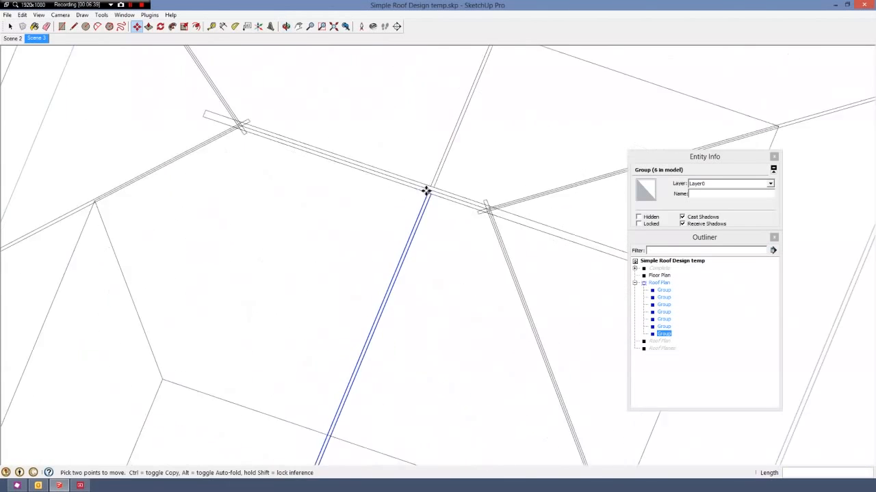
pyautogui.scroll(3, 426, 193)
pyautogui.click(431, 195)
pyautogui.press('ctrl')
pyautogui.scroll(-4, 527, 203)
pyautogui.scroll(7, 299, 232)
pyautogui.click(299, 240)
pyautogui.scroll(1, 293, 243)
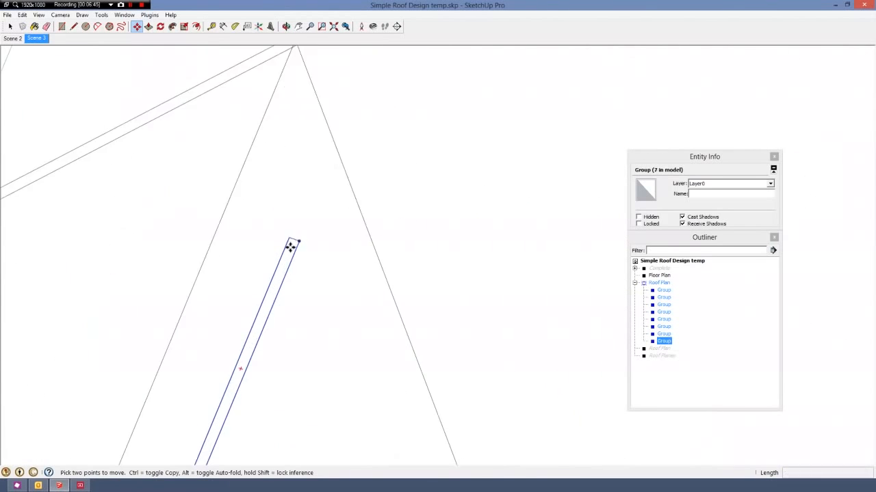
# Move the copied board onto the lower wing's ridge line so it is centred and overlaps the hip at the peak.
pyautogui.click(293, 242)
pyautogui.scroll(-3, 294, 239)
pyautogui.scroll(6, 304, 164)
pyautogui.click(308, 127)
pyautogui.click(271, 220)
pyautogui.click(292, 176)
pyautogui.scroll(-5, 316, 171)
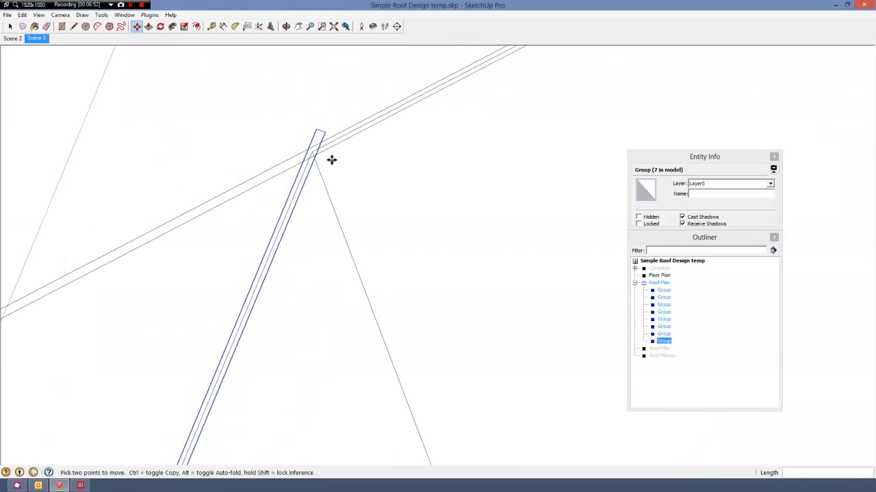
# Rotate a copy of the wing's ridge board about the peak so that it follows the valley line through the inner corner.
pyautogui.scroll(4, 332, 159)
pyautogui.press('q')
pyautogui.click(301, 149)
pyautogui.scroll(-8, 429, 63)
pyautogui.press('ctrl')
pyautogui.scroll(4, 279, 373)
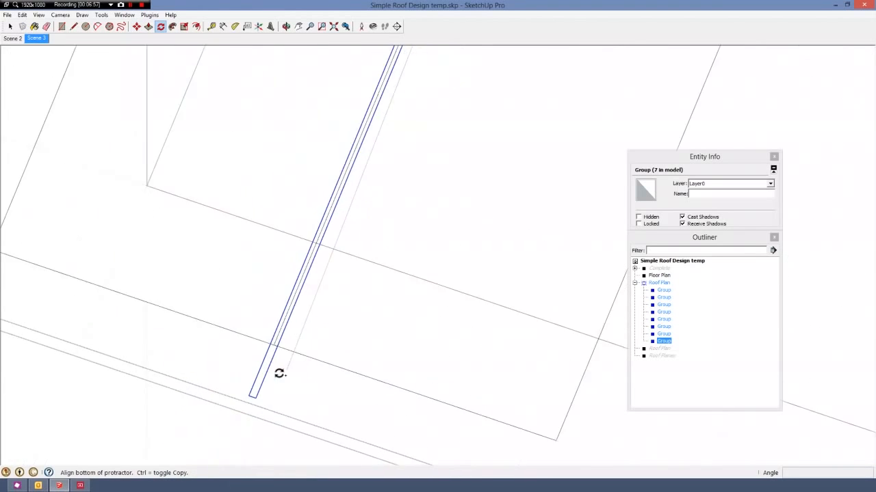
pyautogui.scroll(2, 253, 396)
pyautogui.click(255, 399)
pyautogui.scroll(-2, 72, 366)
pyautogui.scroll(-4, 520, 308)
pyautogui.scroll(4, 576, 164)
pyautogui.click(578, 160)
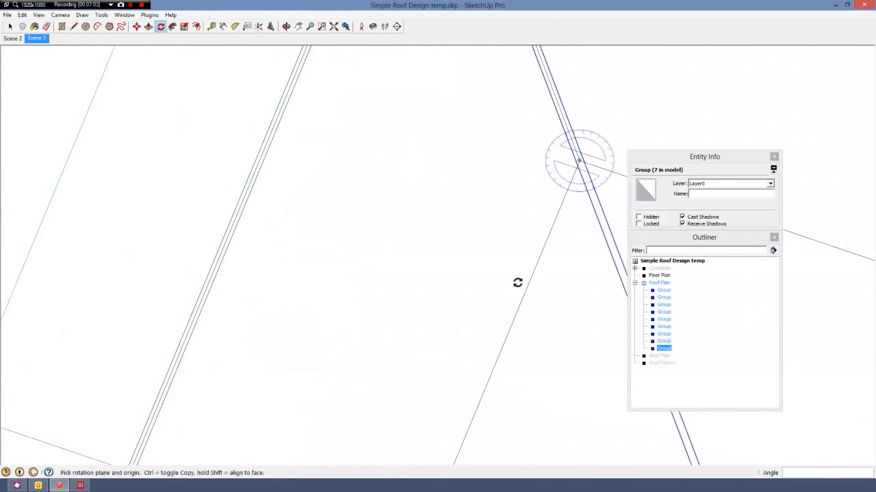
pyautogui.scroll(-8, 480, 307)
pyautogui.scroll(-5, 383, 361)
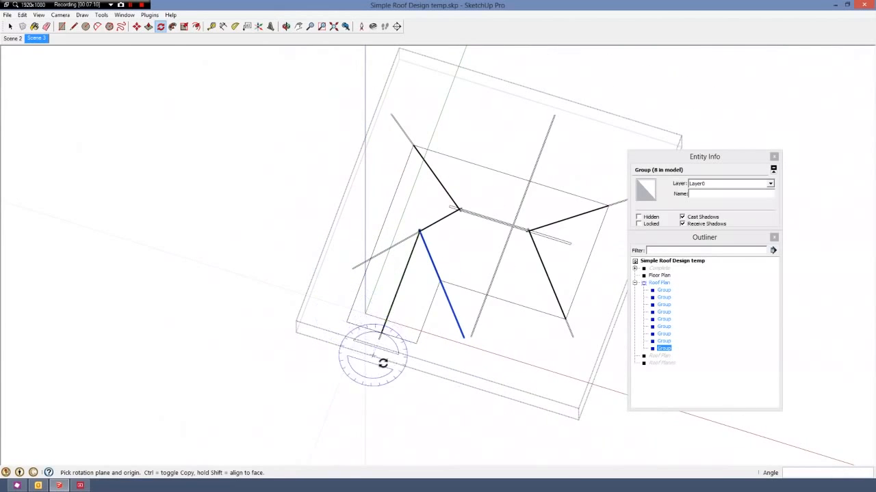
# Copy the wing's ridge board along its own length so the copy's lower end sits at the wing's eave line.
pyautogui.scroll(9, 431, 255)
pyautogui.press('m')
pyautogui.scroll(5, 420, 260)
pyautogui.press('ctrl')
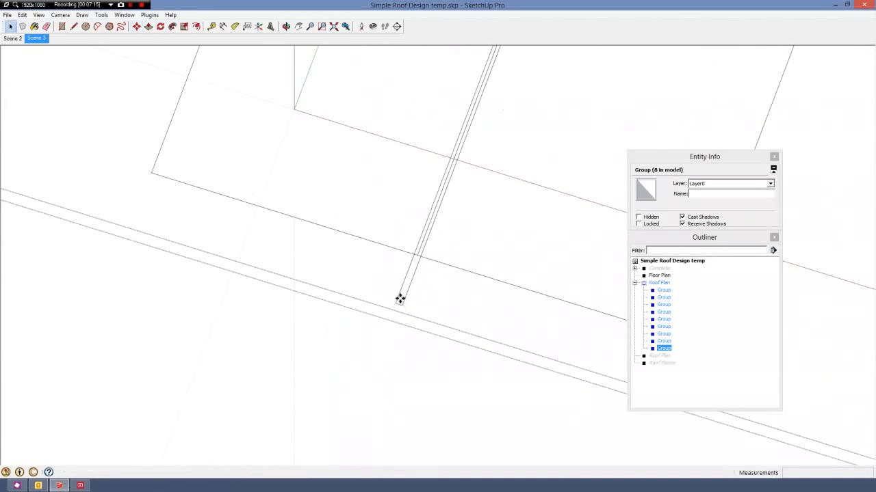
pyautogui.click(396, 302)
pyautogui.click(455, 160)
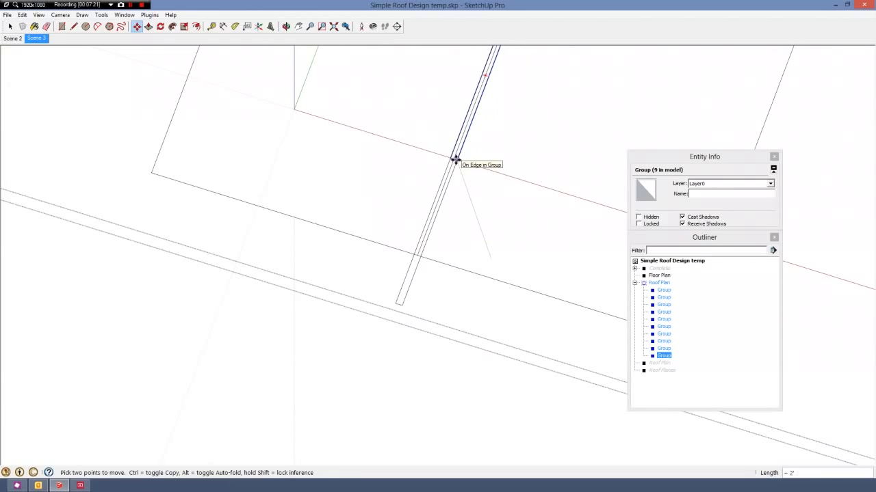
# Rotate the new board about its lower end so it lies along the wing's eave, perpendicular to the wing's ridge.
pyautogui.scroll(5, 463, 191)
pyautogui.press('q')
pyautogui.click(423, 262)
pyautogui.scroll(-7, 352, 483)
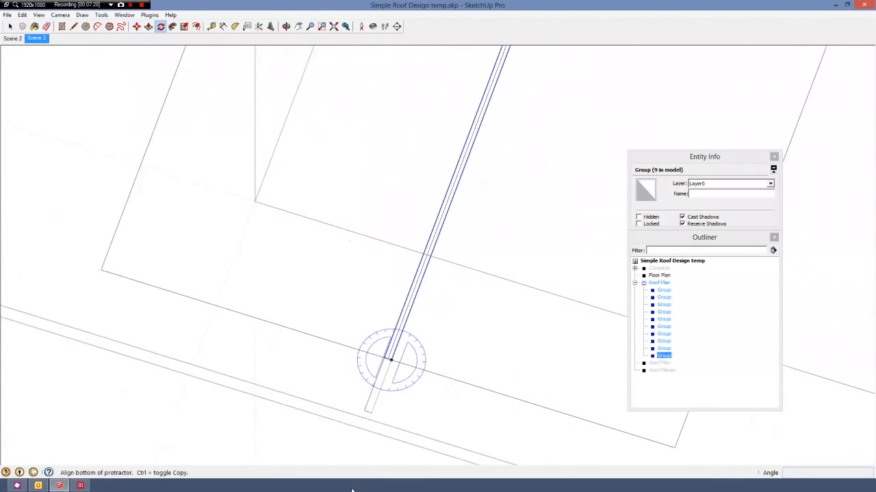
pyautogui.scroll(-2, 457, 198)
pyautogui.scroll(3, 497, 99)
pyautogui.click(495, 81)
pyautogui.scroll(-3, 495, 81)
pyautogui.scroll(3, 463, 414)
pyautogui.click(362, 322)
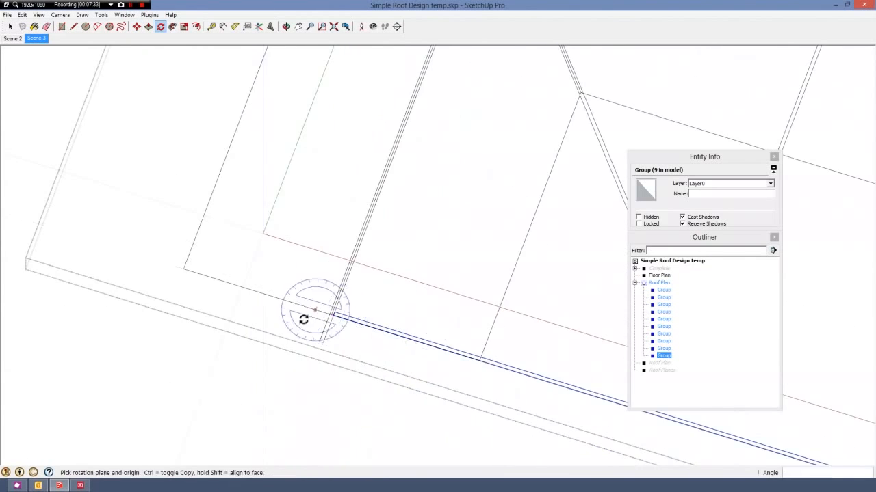
pyautogui.scroll(-6, 303, 319)
pyautogui.moveTo(308, 316); pyautogui.dragTo(356, 294, button='middle')
pyautogui.press('space')
# Copy the eave rafter to the opposite roof side, with its end just past the short diagonal member joining the two ridges.
pyautogui.scroll(3, 373, 292)
pyautogui.scroll(-2, 605, 121)
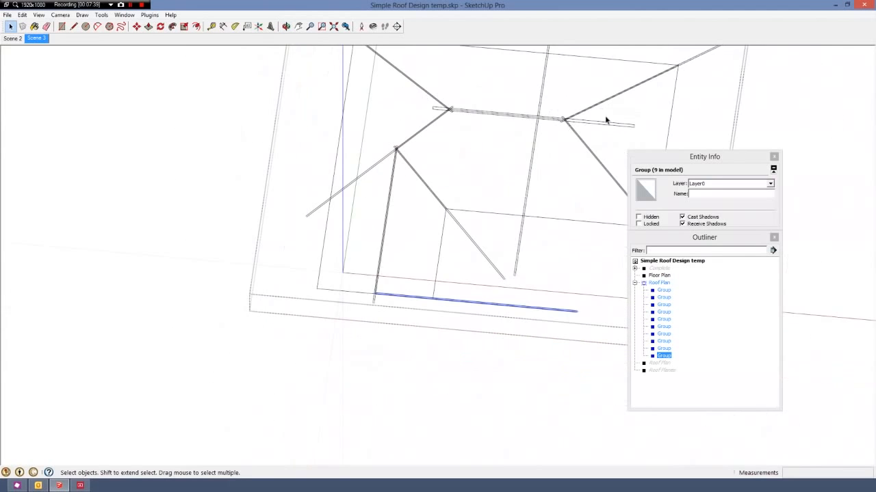
pyautogui.scroll(-3, 411, 98)
pyautogui.moveTo(416, 180); pyautogui.dragTo(423, 188, button='middle')
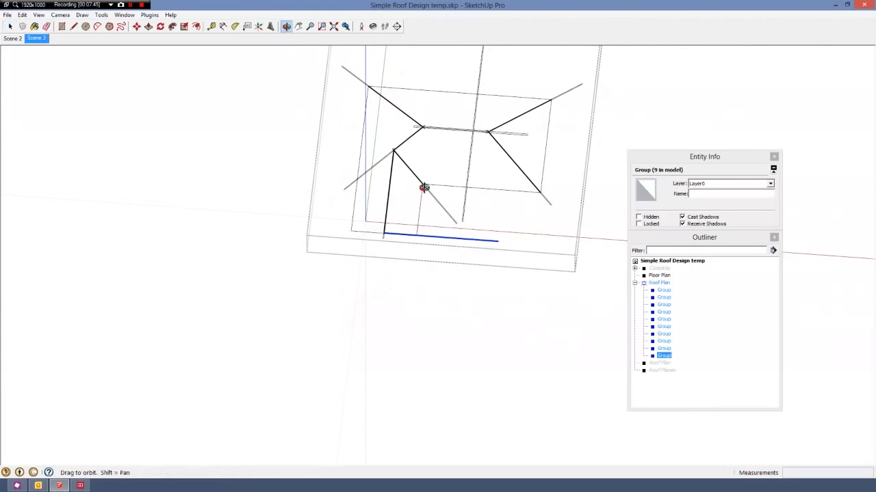
pyautogui.scroll(1, 528, 132)
pyautogui.scroll(3, 355, 260)
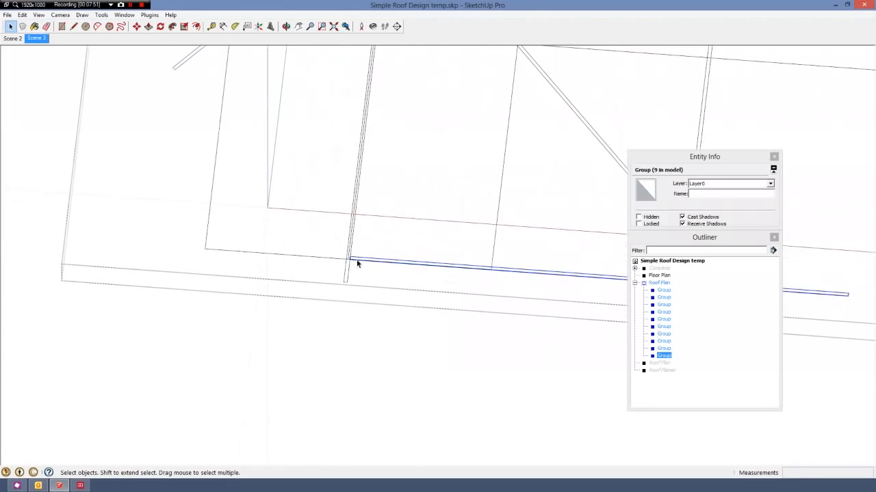
pyautogui.press('m')
pyautogui.scroll(-1, 358, 279)
pyautogui.scroll(3, 587, 310)
pyautogui.press('ctrl')
pyautogui.click(595, 260)
pyautogui.scroll(-5, 597, 333)
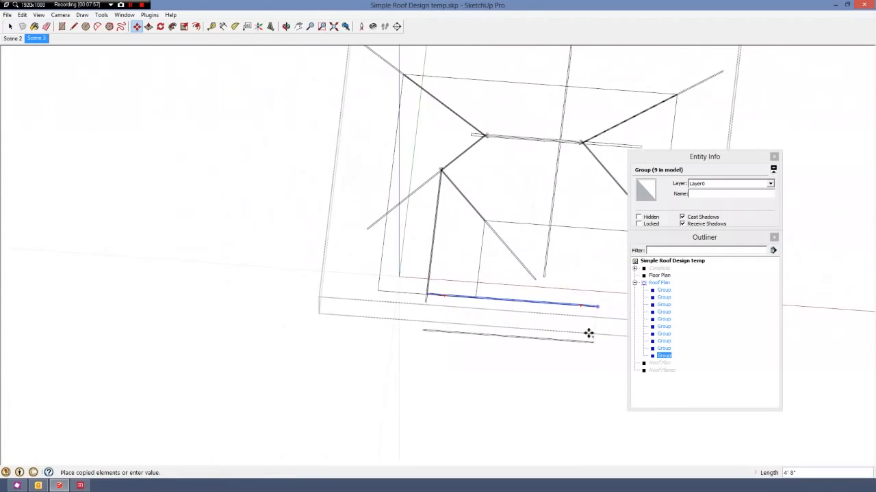
pyautogui.scroll(4, 457, 161)
pyautogui.click(469, 162)
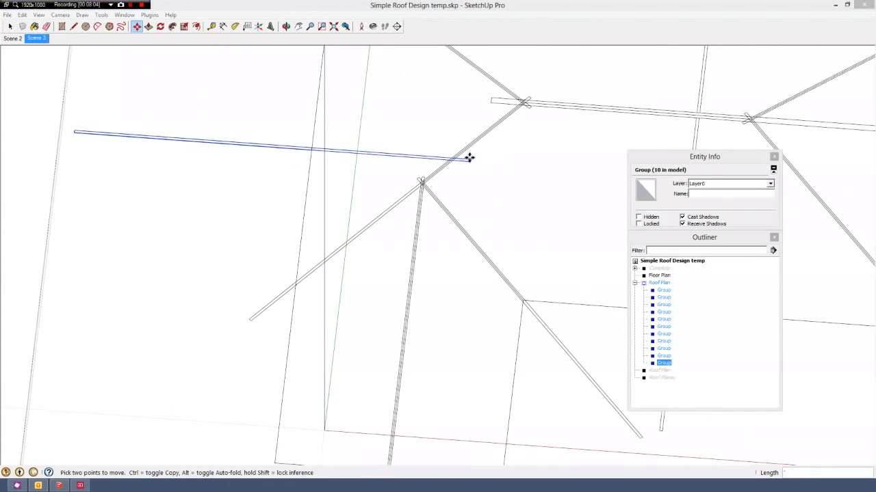
pyautogui.moveTo(469, 157); pyautogui.dragTo(499, 217, button='middle')
pyautogui.scroll(-5, 465, 267)
pyautogui.moveTo(414, 304); pyautogui.dragTo(366, 276, button='middle')
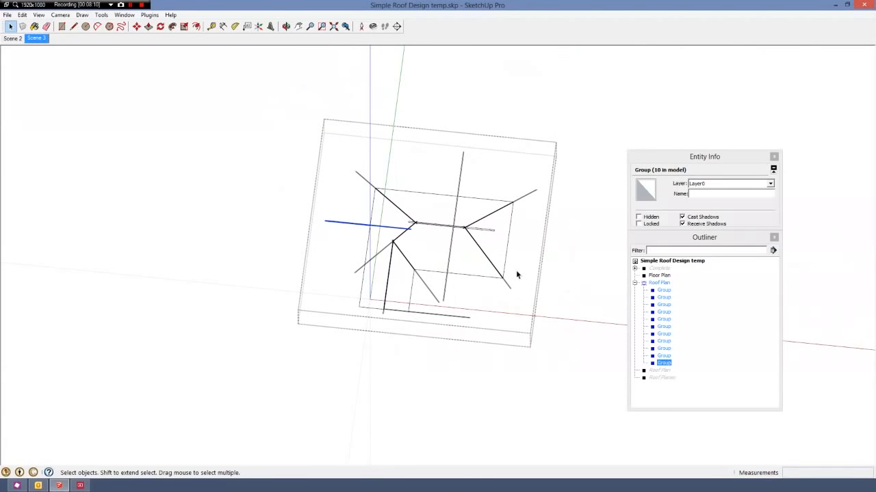
# Combine the two rafters at the main ridge, the side rafter and the eave rafter into one group named Rafters.
pyautogui.scroll(5, 441, 281)
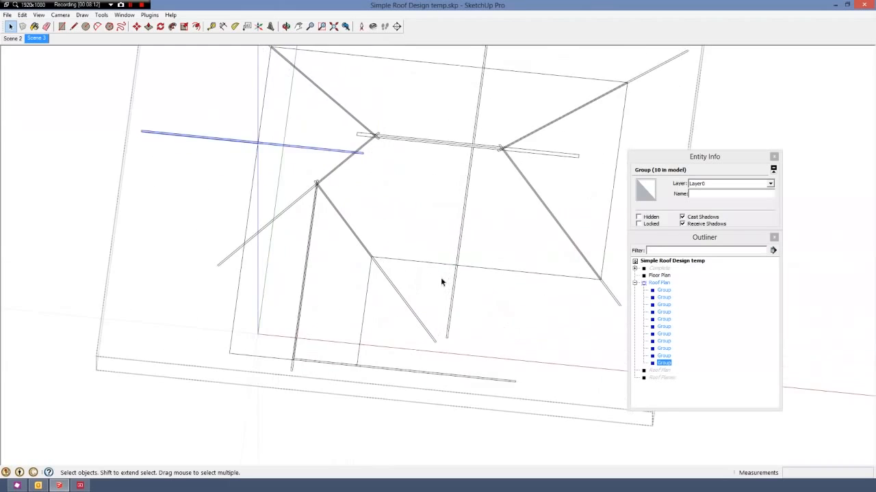
pyautogui.scroll(-3, 441, 281)
pyautogui.scroll(-2, 384, 239)
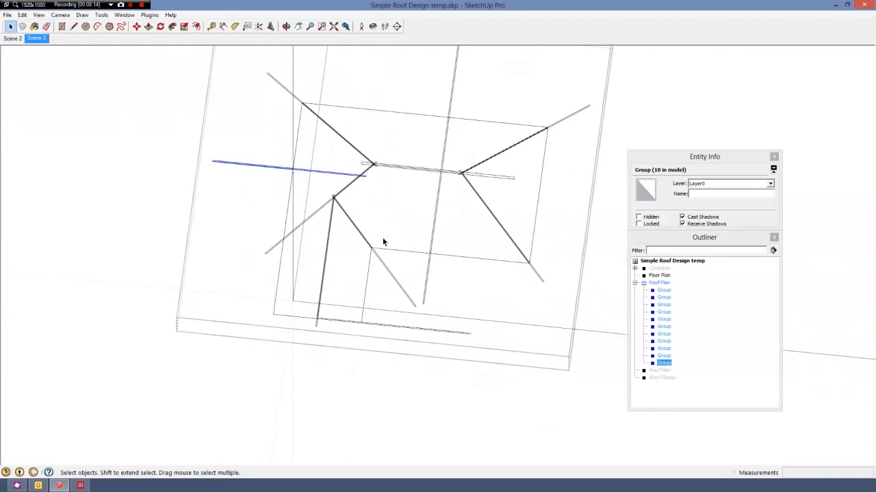
pyautogui.moveTo(383, 240); pyautogui.dragTo(441, 239, button='middle')
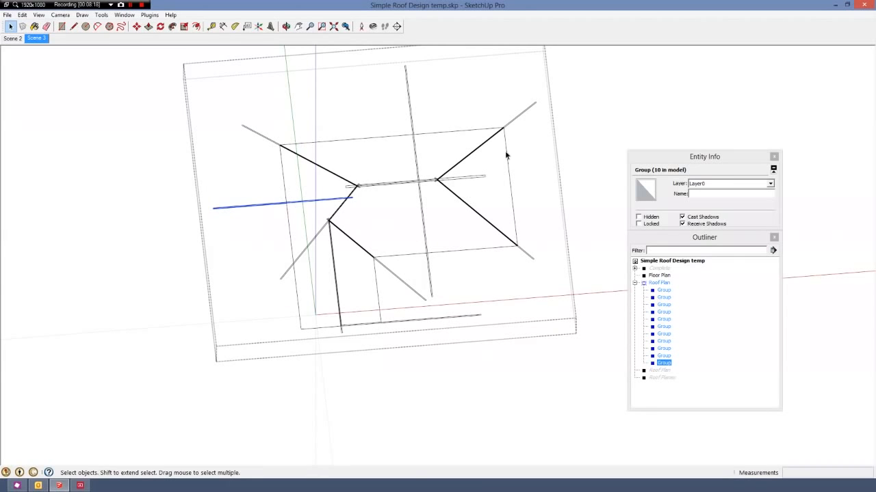
pyautogui.scroll(-2, 506, 156)
pyautogui.scroll(4, 361, 182)
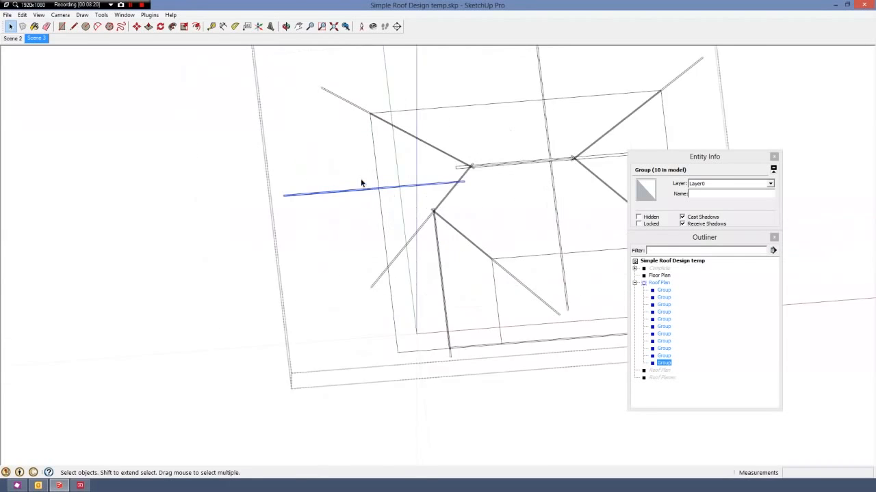
pyautogui.moveTo(321, 225); pyautogui.dragTo(447, 135, button='middle')
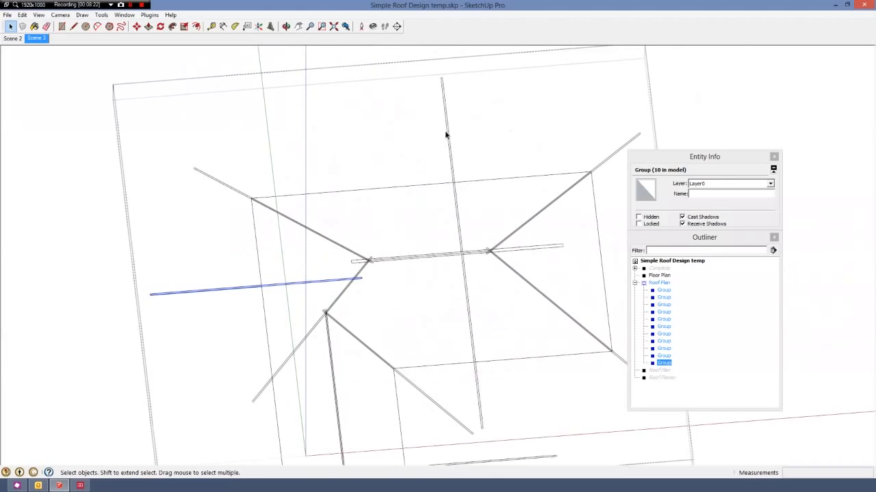
pyautogui.keyDown('shift'); pyautogui.click(449, 134); pyautogui.keyUp('shift')
pyautogui.keyDown('shift'); pyautogui.click(479, 410); pyautogui.keyUp('shift')
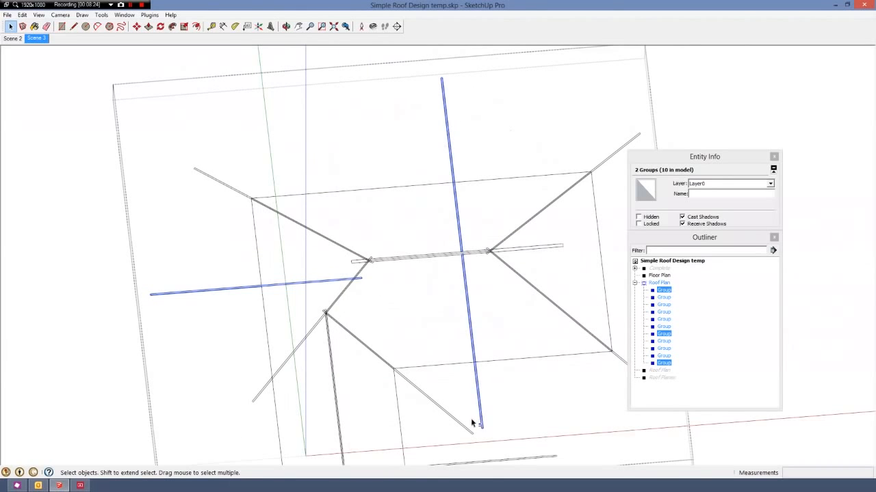
pyautogui.scroll(-3, 483, 418)
pyautogui.keyDown('shift'); pyautogui.click(499, 376); pyautogui.keyUp('shift')
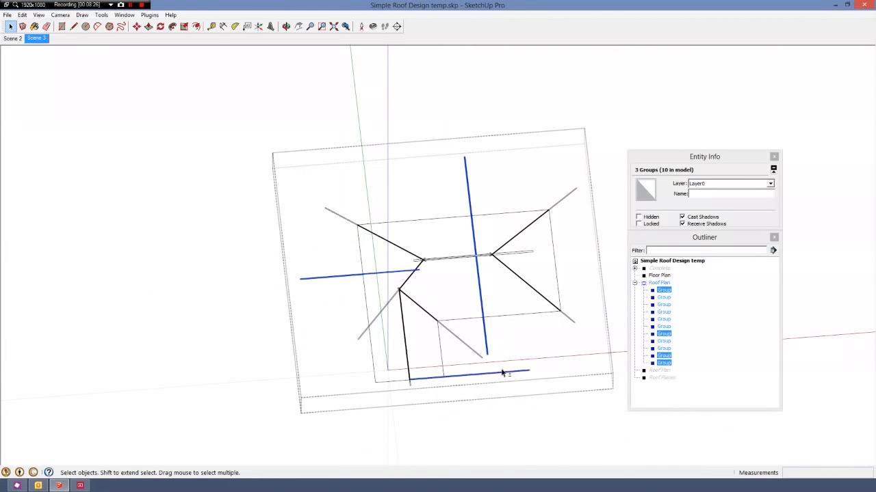
pyautogui.moveTo(465, 373); pyautogui.dragTo(487, 358, button='middle')
pyautogui.scroll(5, 491, 378)
pyautogui.rightClick(491, 378)
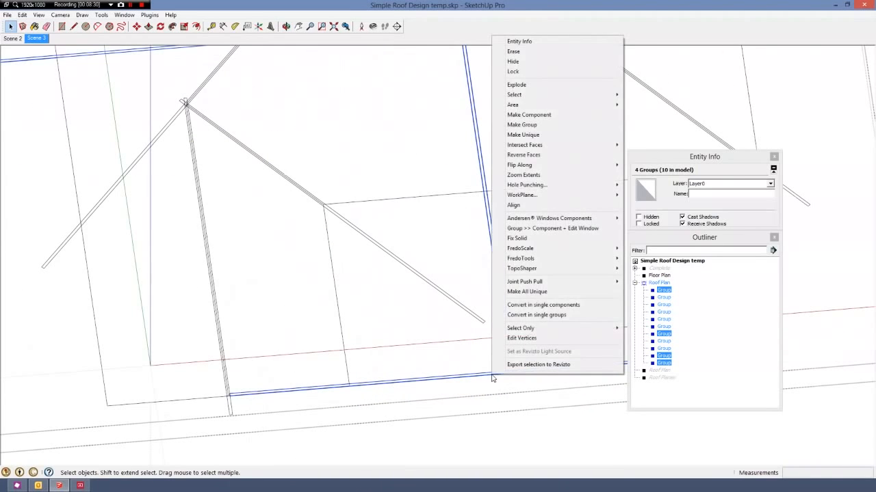
pyautogui.click(519, 127)
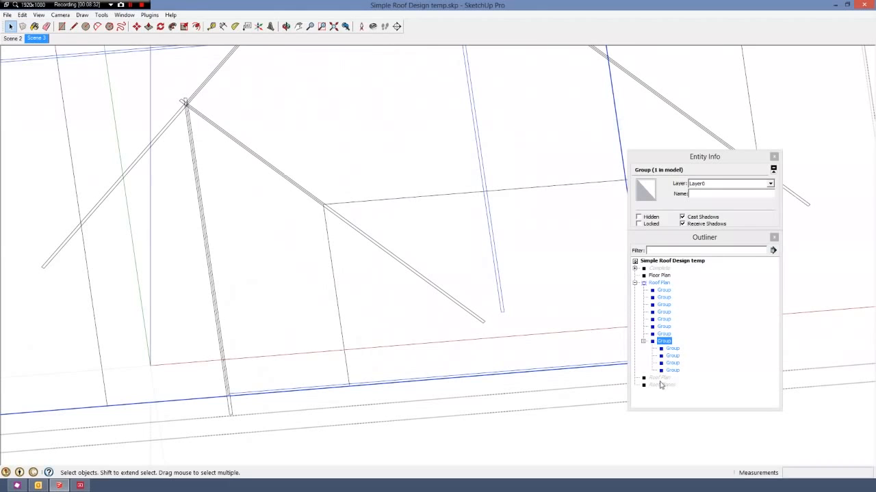
pyautogui.click(700, 193)
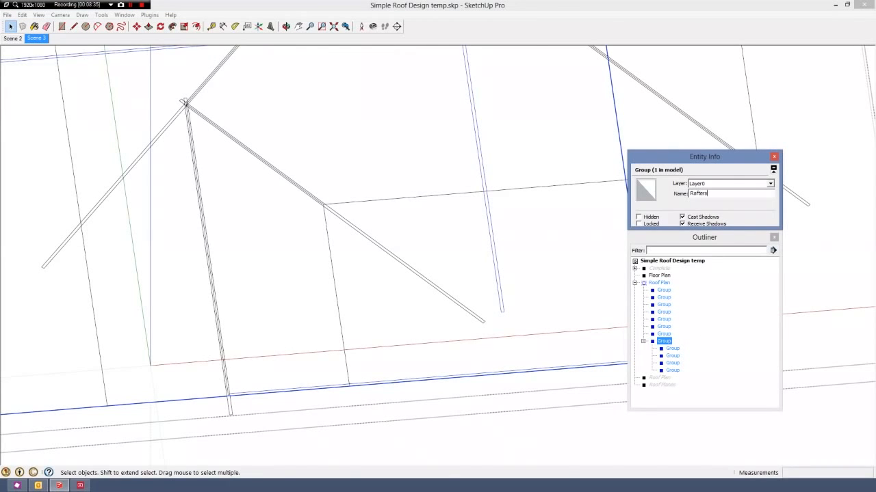
# Explode the four nested groups inside the Rafters group and clear the selection.
pyautogui.click(672, 349)
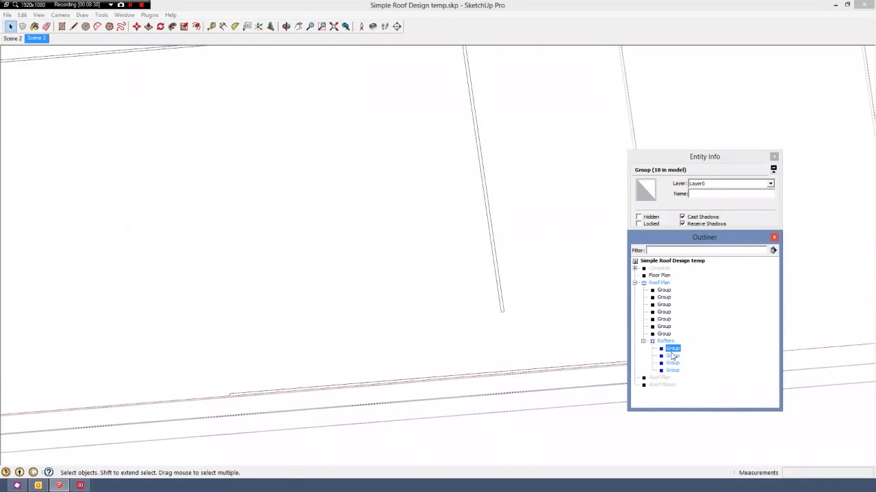
pyautogui.keyDown('shift'); pyautogui.click(672, 370); pyautogui.keyUp('shift')
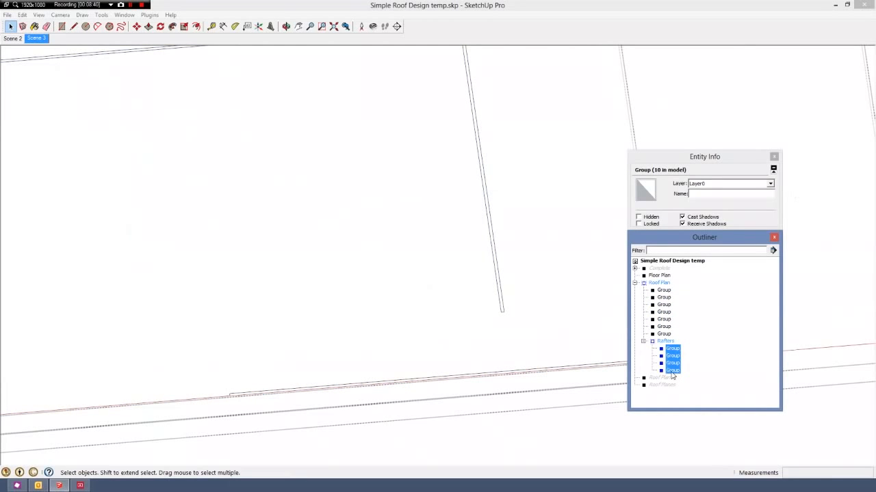
pyautogui.rightClick(673, 362)
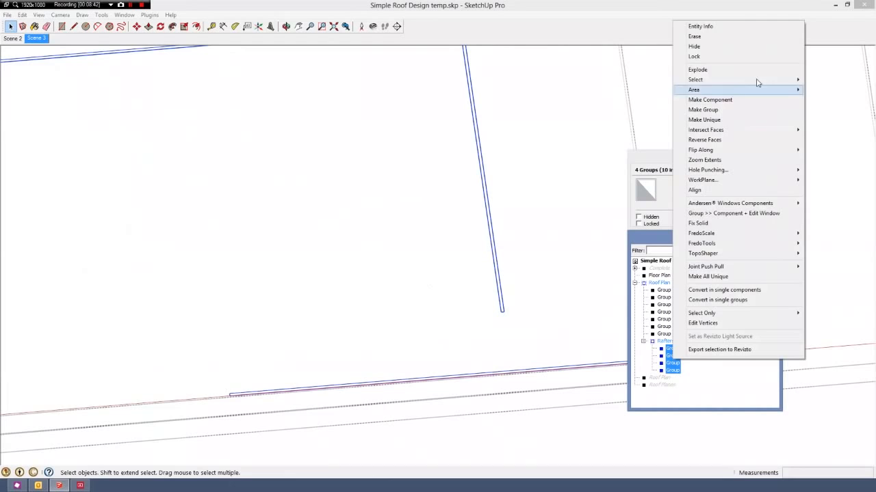
pyautogui.click(717, 69)
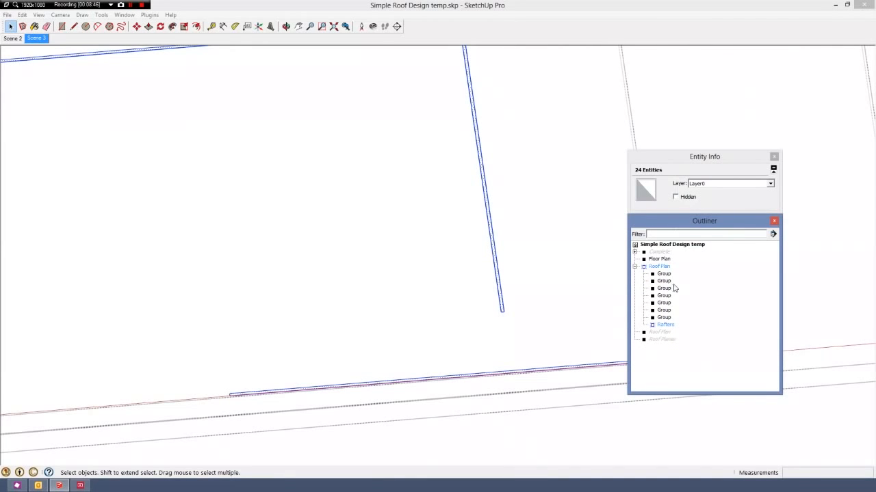
pyautogui.click(541, 287)
pyautogui.scroll(-6, 544, 311)
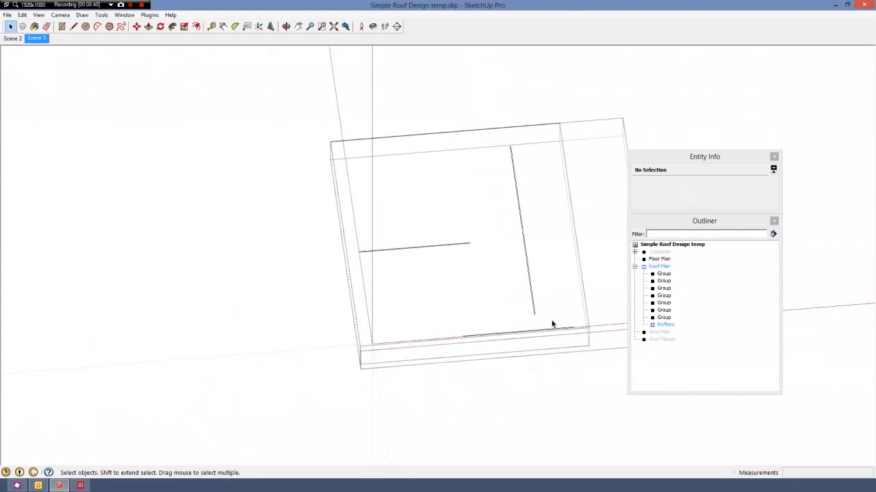
pyautogui.scroll(4, 581, 270)
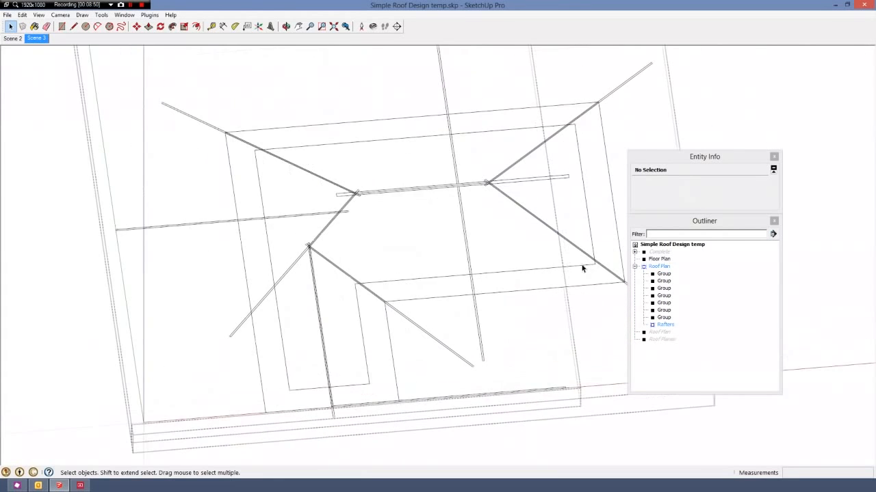
pyautogui.scroll(5, 476, 227)
pyautogui.scroll(-5, 476, 227)
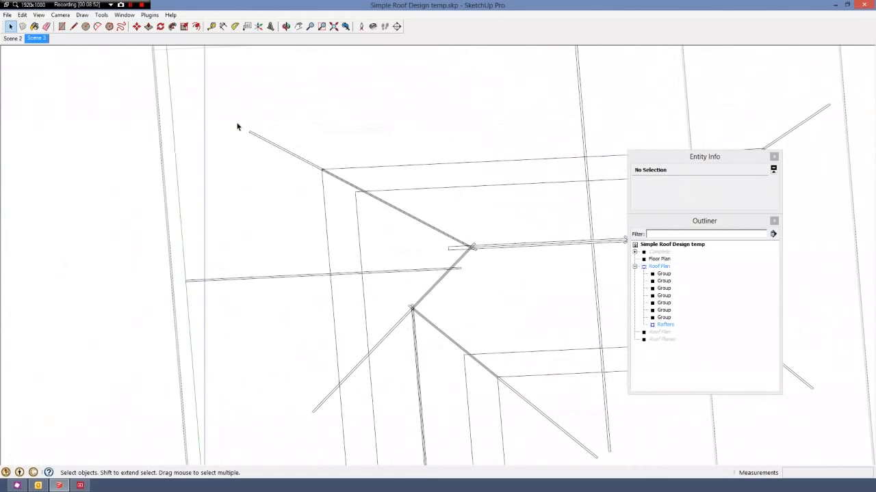
# Combine the seven ridge, hip and valley members into one group named Skeleton.
pyautogui.scroll(5, 285, 154)
pyautogui.doubleClick(286, 150)
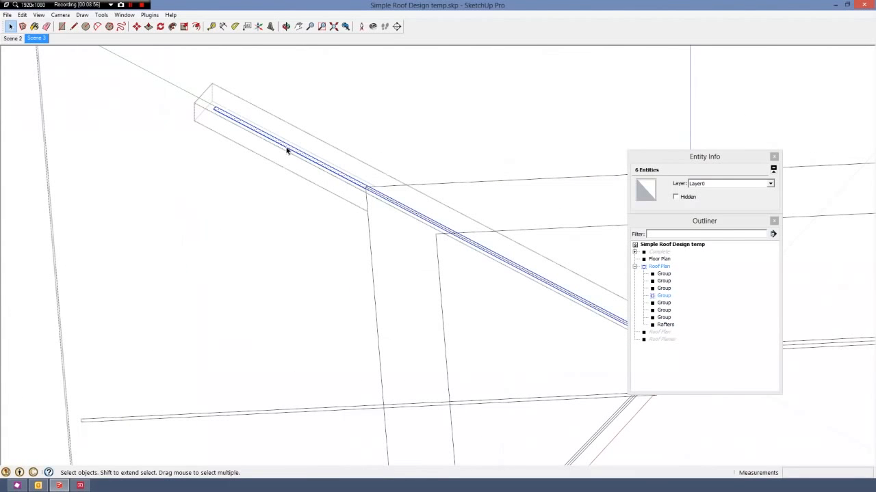
pyautogui.press('Escape')
pyautogui.click(287, 149)
pyautogui.scroll(-4, 280, 137)
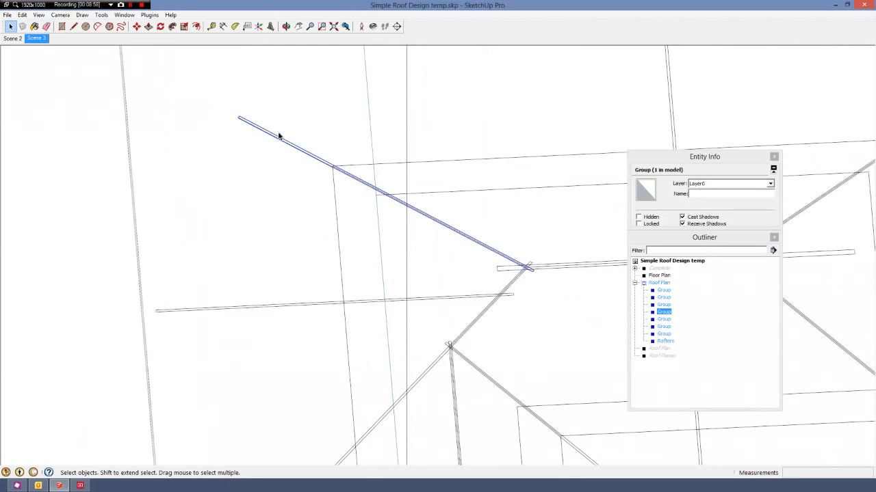
pyautogui.scroll(2, 334, 340)
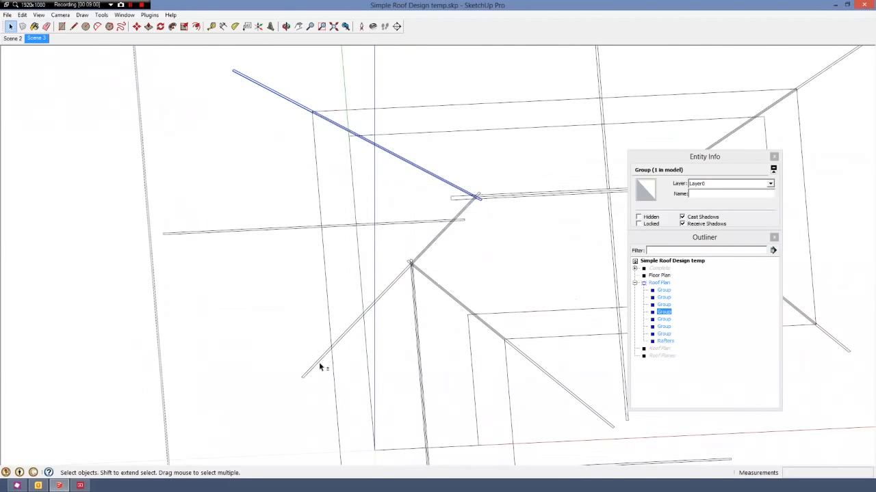
pyautogui.keyDown('shift'); pyautogui.click(319, 362); pyautogui.keyUp('shift')
pyautogui.keyDown('shift'); pyautogui.click(610, 424); pyautogui.keyUp('shift')
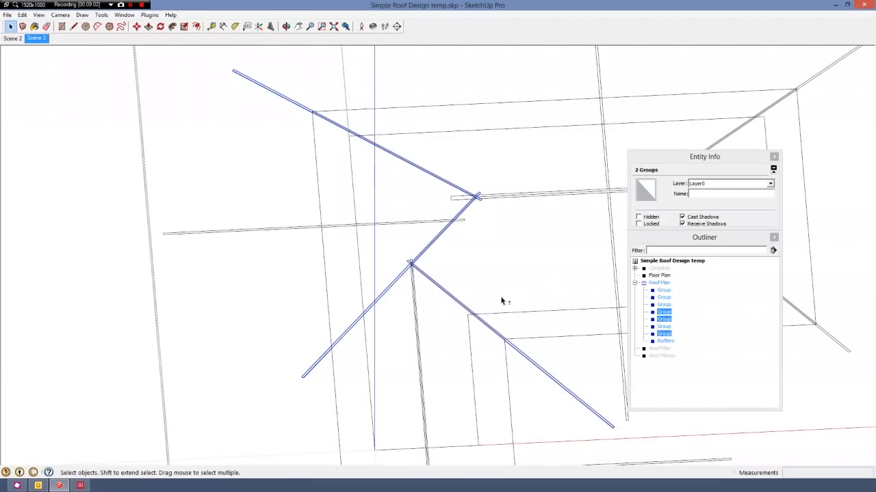
pyautogui.moveTo(501, 301); pyautogui.dragTo(468, 395, button='middle')
pyautogui.keyDown('shift'); pyautogui.click(455, 414); pyautogui.keyUp('shift')
pyautogui.scroll(-2, 520, 380)
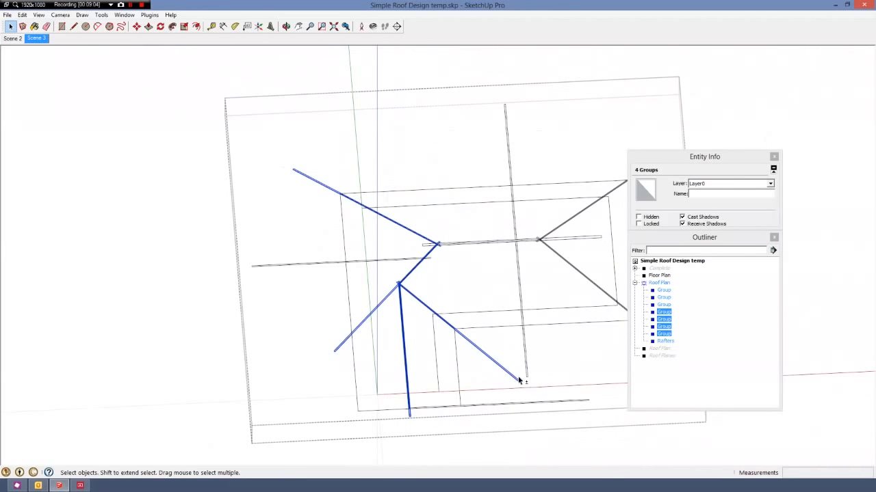
pyautogui.scroll(2, 594, 241)
pyautogui.keyDown('shift'); pyautogui.click(579, 234); pyautogui.keyUp('shift')
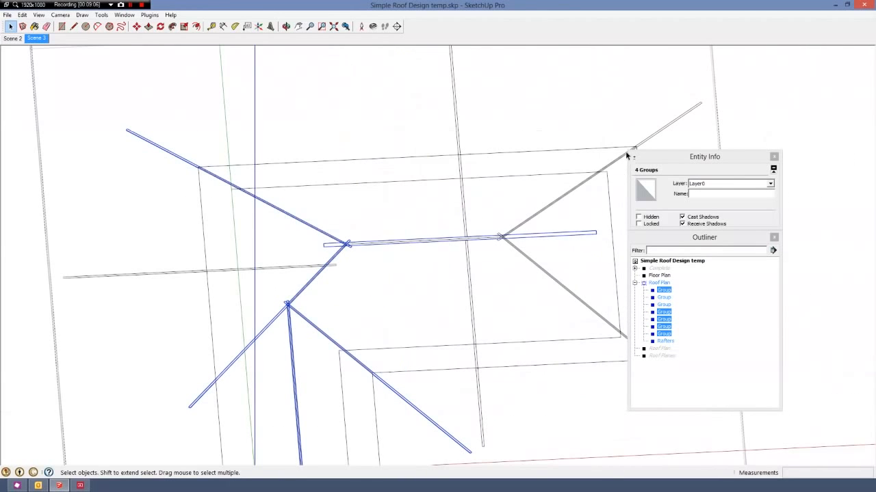
pyautogui.keyDown('shift'); pyautogui.click(654, 138); pyautogui.keyUp('shift')
pyautogui.scroll(-2, 526, 245)
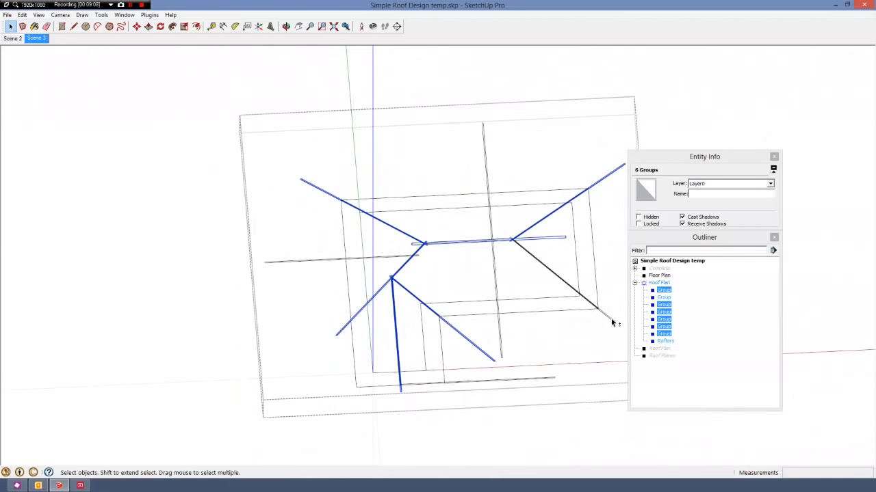
pyautogui.keyDown('shift'); pyautogui.click(612, 323); pyautogui.keyUp('shift')
pyautogui.scroll(3, 454, 322)
pyautogui.scroll(-1, 211, 317)
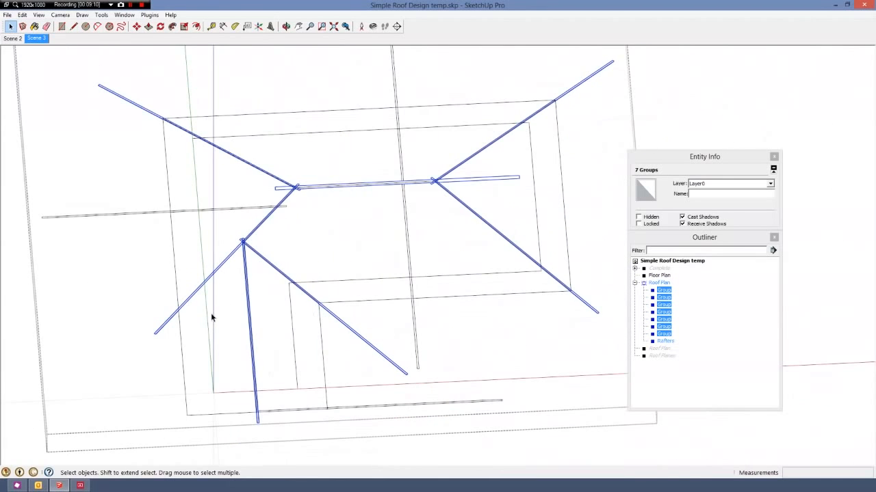
pyautogui.scroll(4, 605, 294)
pyautogui.rightClick(606, 284)
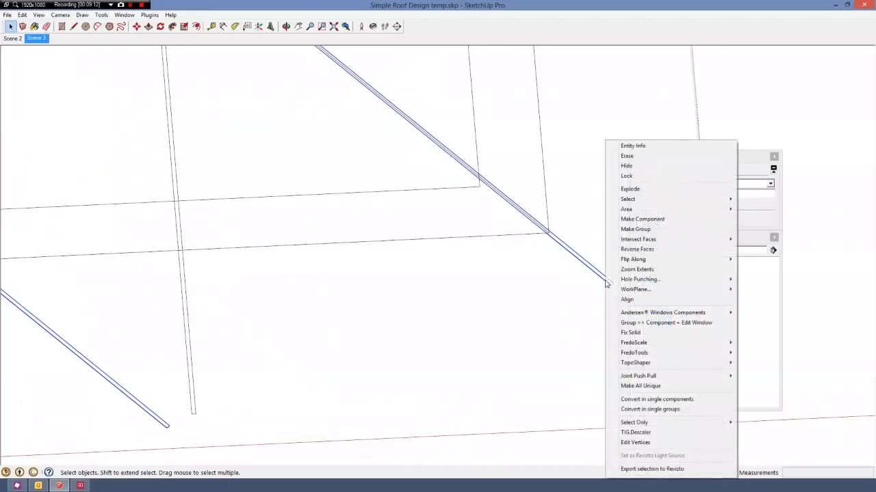
pyautogui.click(649, 228)
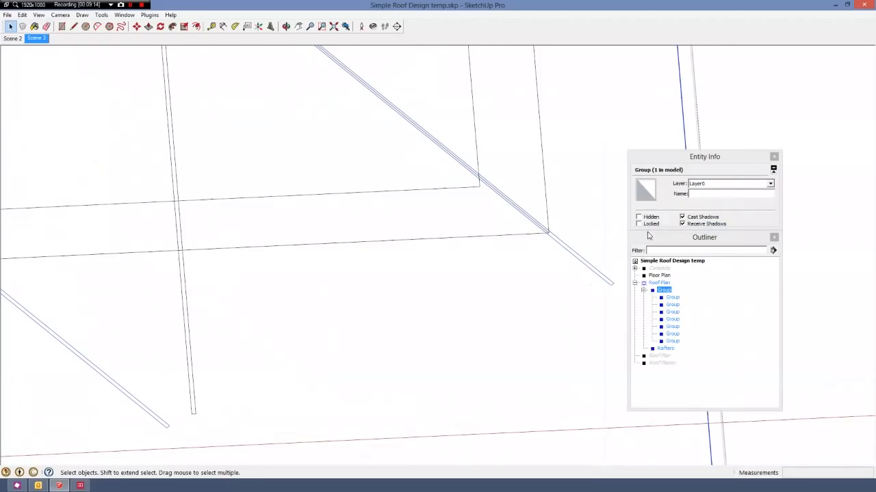
pyautogui.click(711, 193)
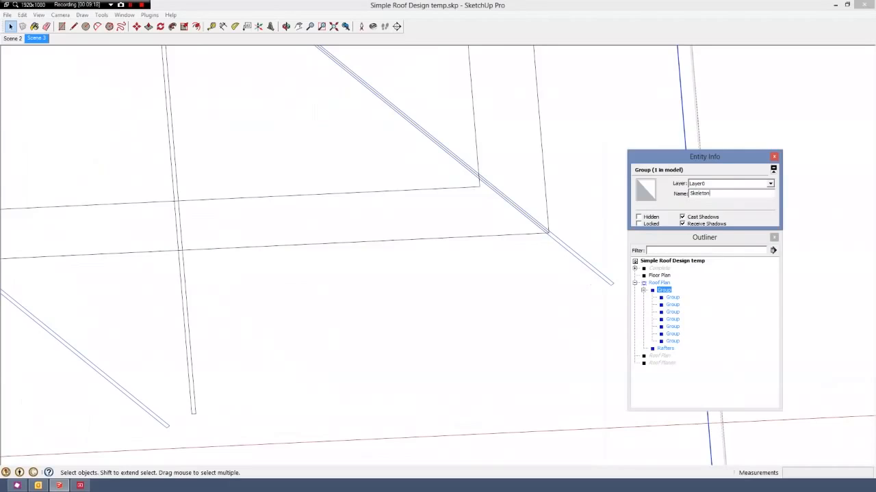
pyautogui.click(668, 292)
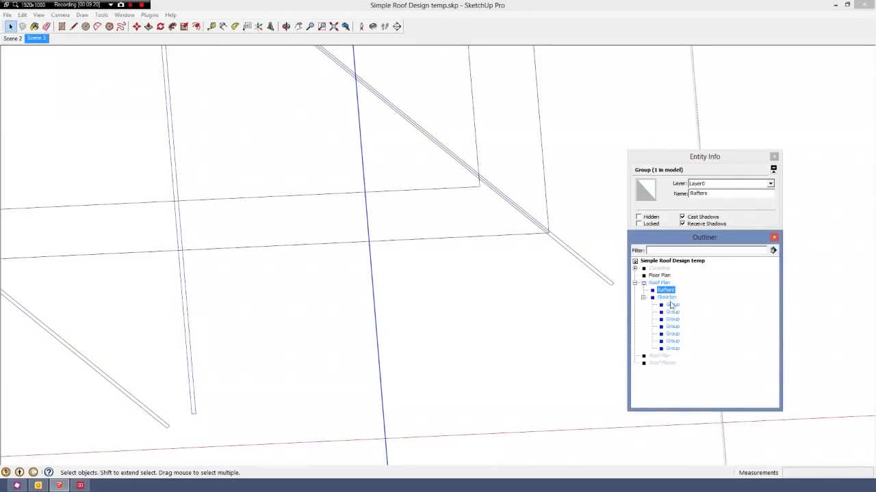
# Explode the seven nested groups inside the Skeleton group.
pyautogui.click(674, 306)
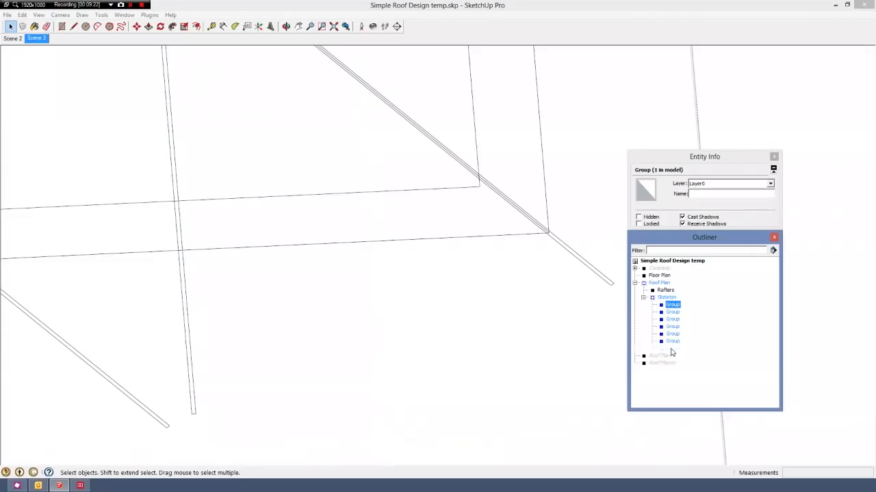
pyautogui.keyDown('shift'); pyautogui.click(672, 349); pyautogui.keyUp('shift')
pyautogui.rightClick(672, 349)
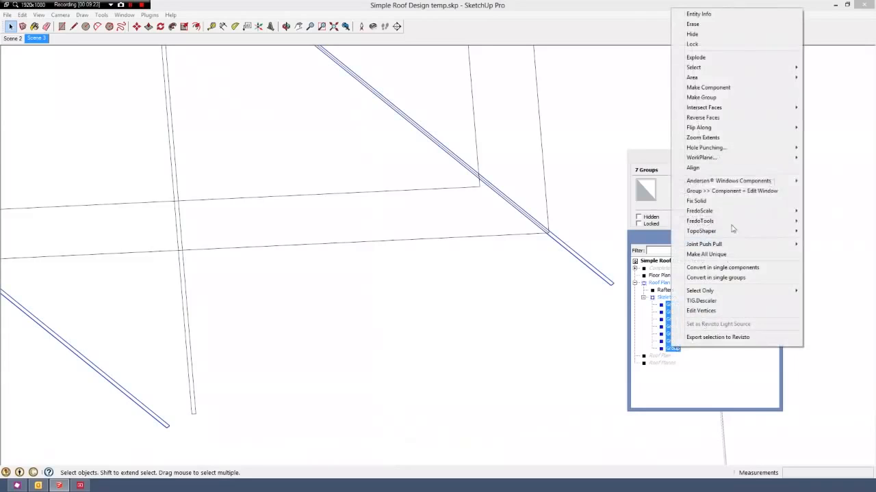
pyautogui.click(703, 59)
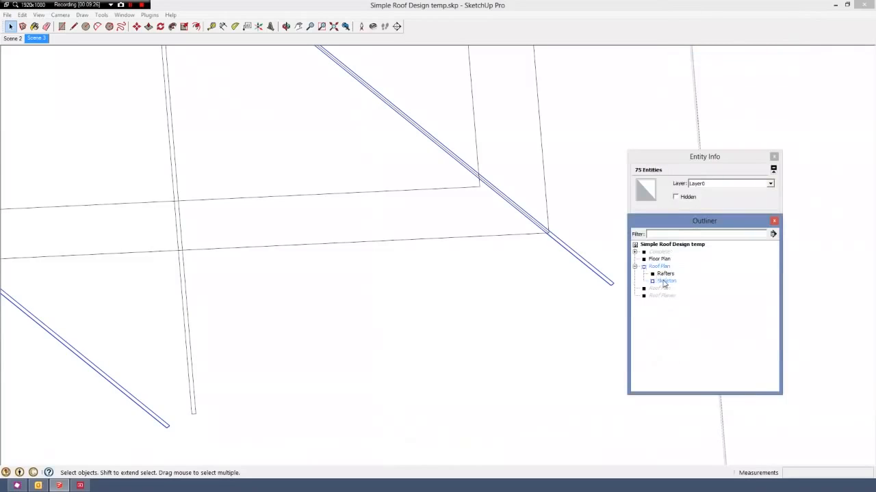
# Duplicate the Rafters and Skeleton groups in place and hide the copies.
pyautogui.click(664, 281)
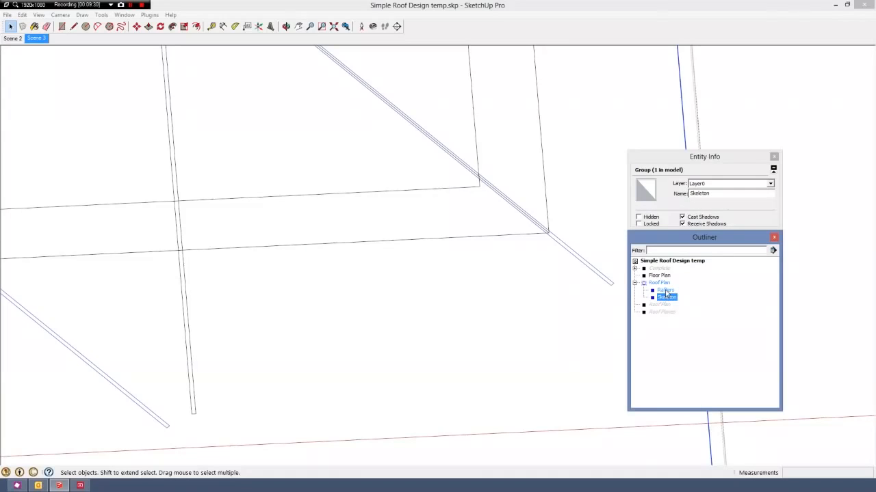
pyautogui.keyDown('shift'); pyautogui.click(665, 291); pyautogui.keyUp('shift')
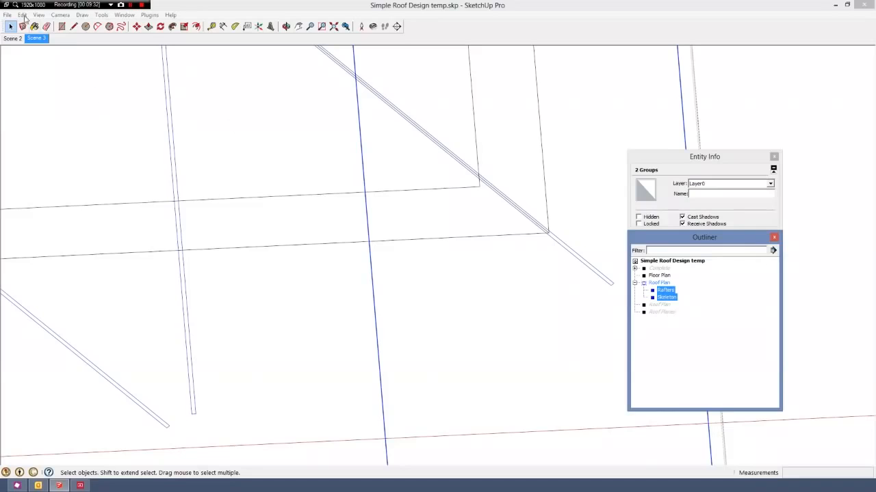
pyautogui.click(23, 15)
pyautogui.click(36, 59)
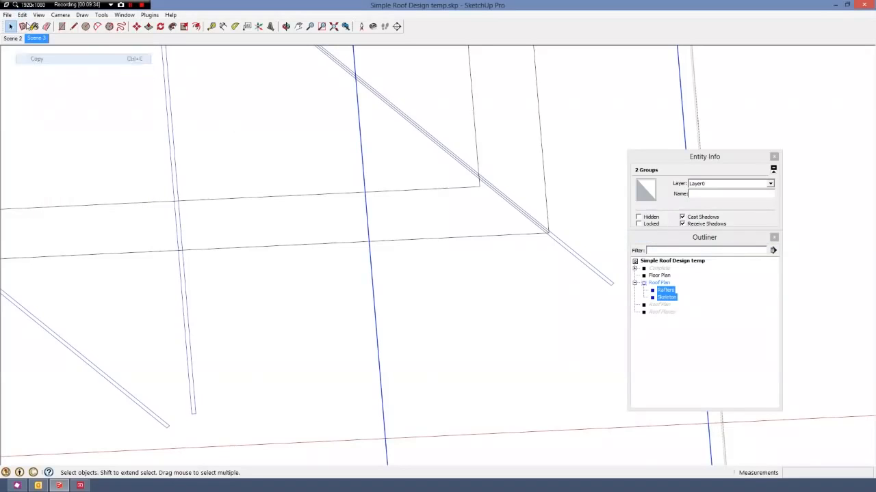
pyautogui.click(22, 15)
pyautogui.click(36, 80)
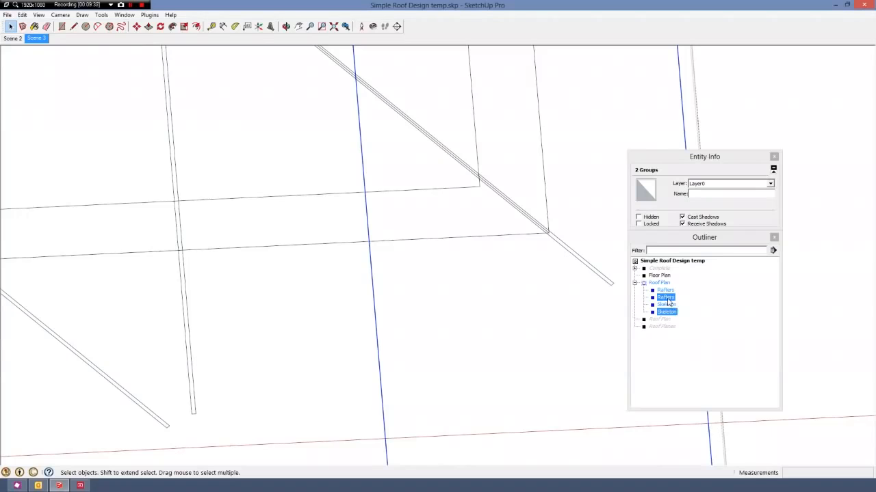
pyautogui.rightClick(668, 303)
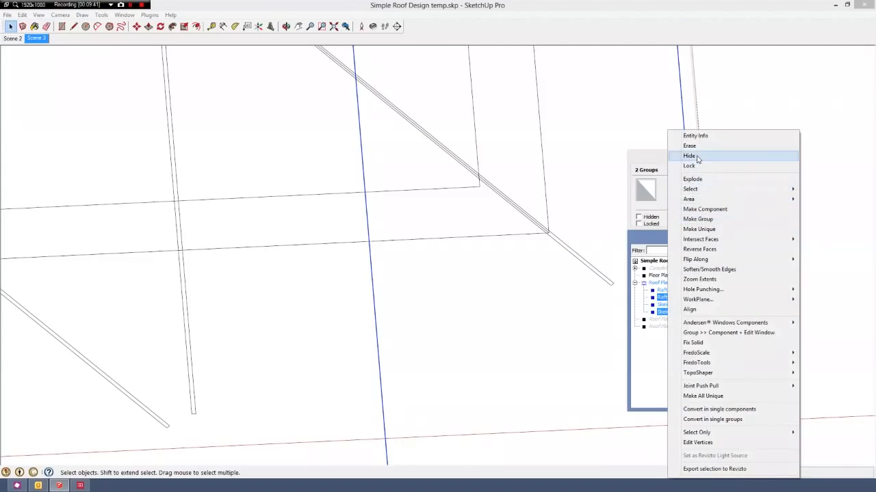
pyautogui.click(697, 158)
# Move both Rafters groups and both Skeleton groups out of the Roof Plan group to the model's top level.
pyautogui.click(666, 275)
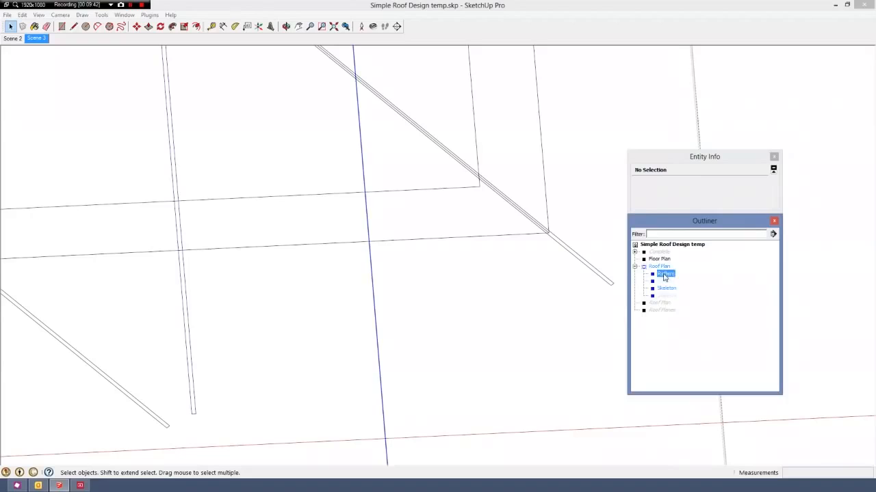
pyautogui.keyDown('shift'); pyautogui.click(666, 314); pyautogui.keyUp('shift')
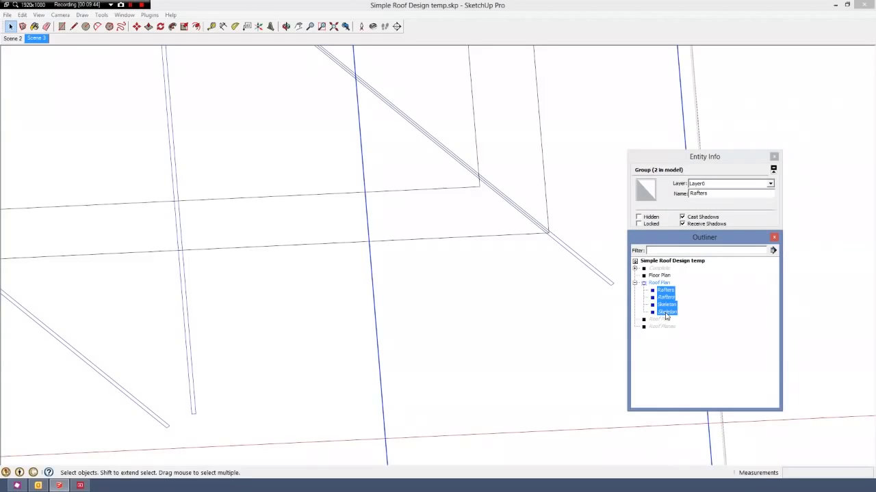
pyautogui.moveTo(665, 290); pyautogui.dragTo(670, 263)
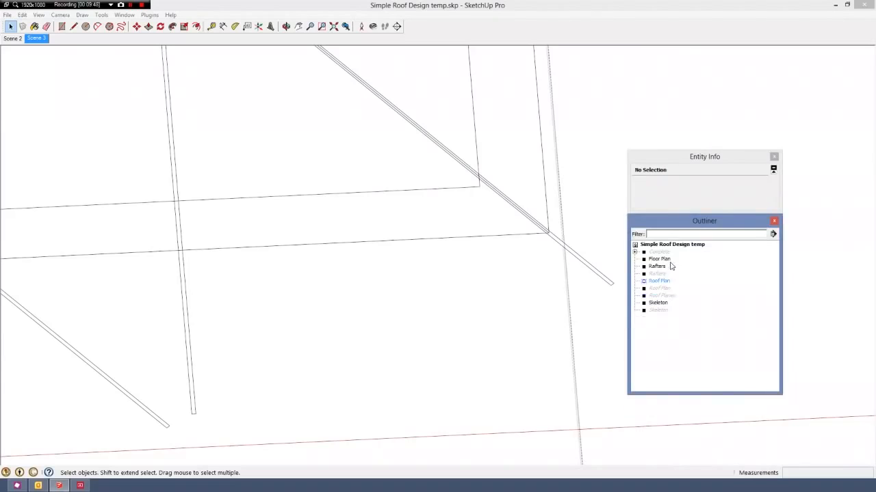
pyautogui.scroll(-5, 583, 264)
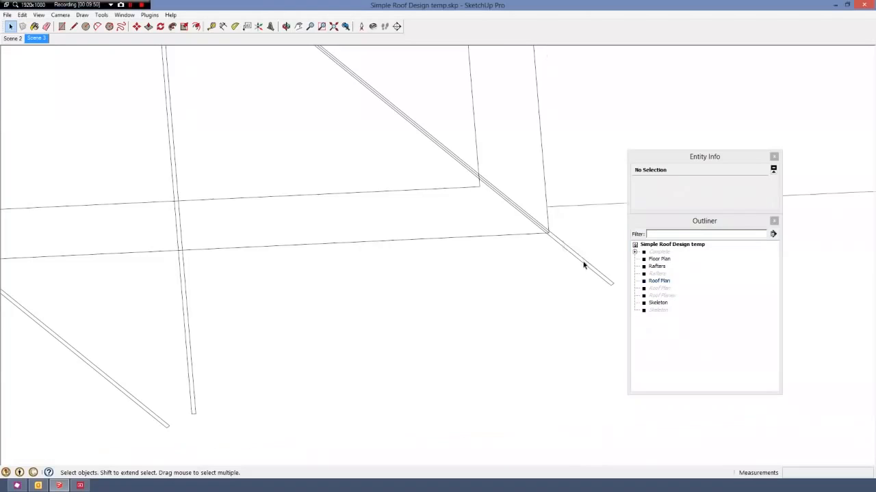
# Inside the visible Skeleton group, trace the outer roof outline along the wing's end eave and its inner side to the valley corner.
pyautogui.moveTo(582, 264); pyautogui.dragTo(544, 252, button='middle')
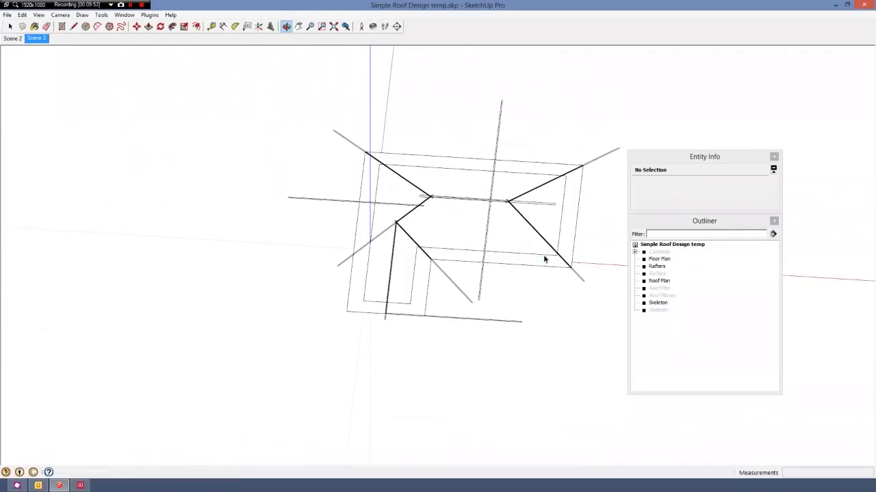
pyautogui.scroll(5, 459, 320)
pyautogui.moveTo(459, 320)
pyautogui.mouseDown(button='middle')
pyautogui.moveTo(403, 307)
pyautogui.moveTo(578, 272)
pyautogui.mouseUp(button='middle')
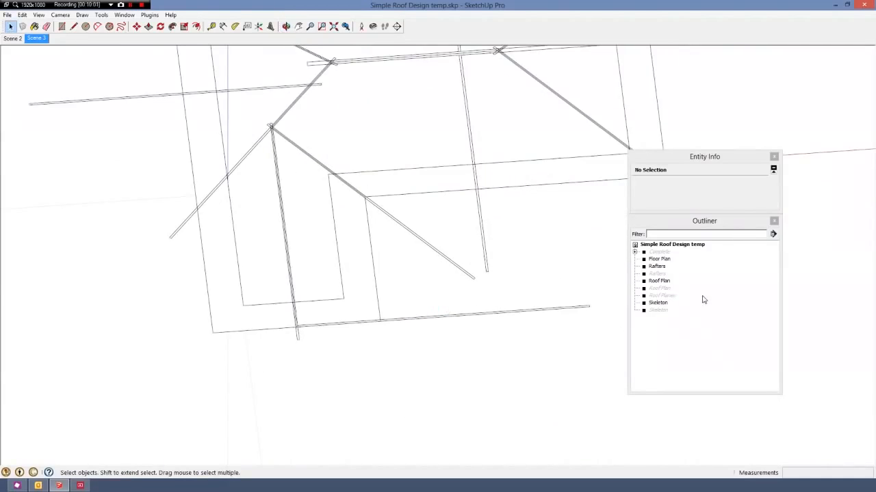
pyautogui.click(657, 302)
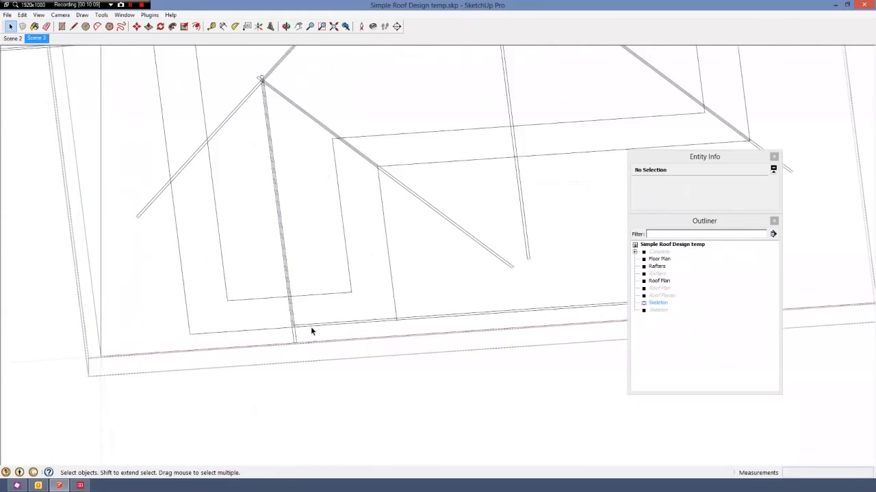
pyautogui.scroll(4, 312, 329)
pyautogui.click(285, 345)
pyautogui.scroll(-6, 284, 345)
pyautogui.moveTo(284, 345); pyautogui.dragTo(272, 357, button='middle')
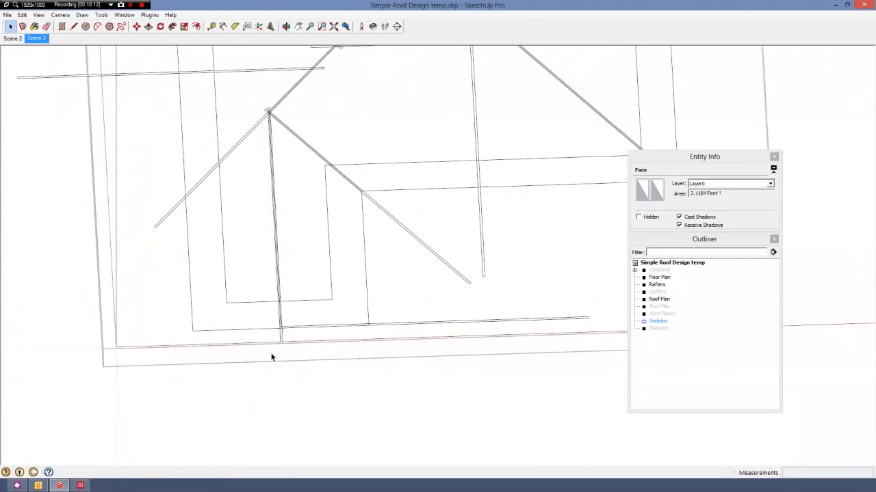
pyautogui.scroll(-1, 271, 356)
pyautogui.press('l')
pyautogui.scroll(6, 227, 336)
pyautogui.click(156, 334)
pyautogui.scroll(3, 504, 329)
pyautogui.click(480, 314)
pyautogui.scroll(-10, 480, 314)
pyautogui.scroll(10, 491, 253)
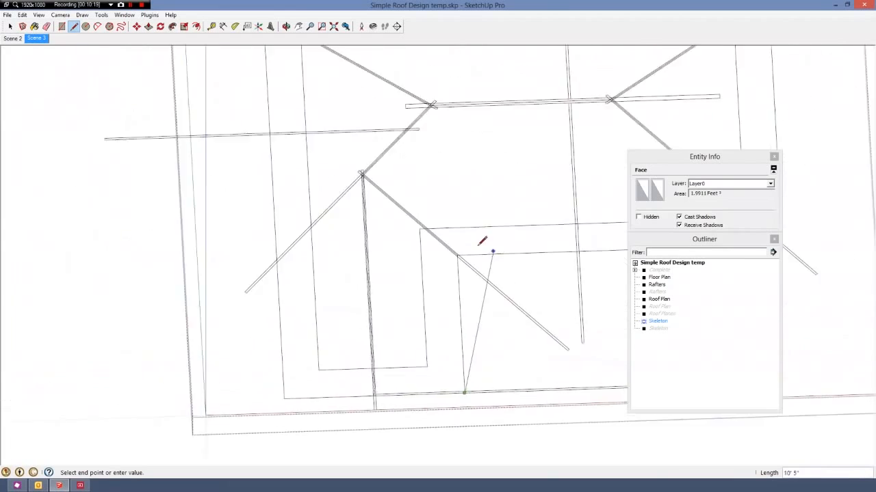
pyautogui.click(440, 260)
# Continue the outline from the valley corner around the main roof's three hip corners and close it at the wing's outer corner.
pyautogui.scroll(-10, 264, 280)
pyautogui.scroll(5, 373, 300)
pyautogui.scroll(5, 375, 300)
pyautogui.click(398, 301)
pyautogui.scroll(-8, 398, 301)
pyautogui.scroll(6, 461, 200)
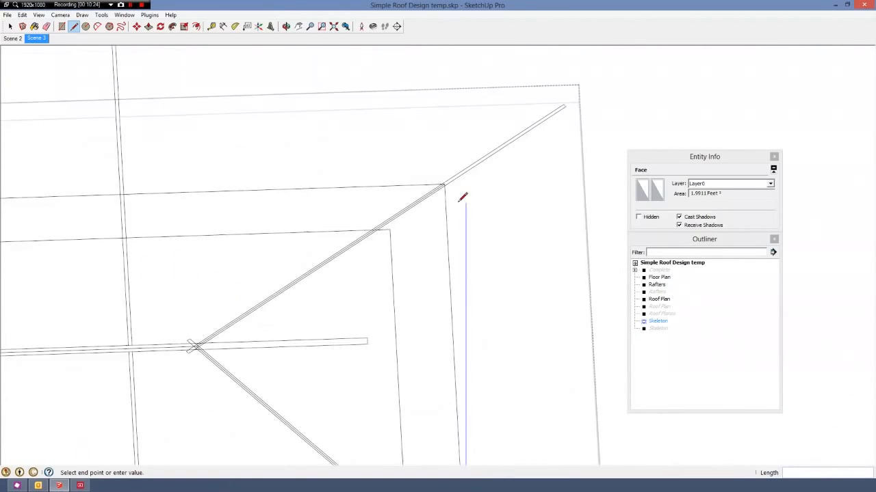
pyautogui.click(434, 171)
pyautogui.scroll(-8, 619, 196)
pyautogui.scroll(7, 260, 217)
pyautogui.scroll(2, 262, 212)
pyautogui.click(312, 201)
pyautogui.scroll(-8, 312, 201)
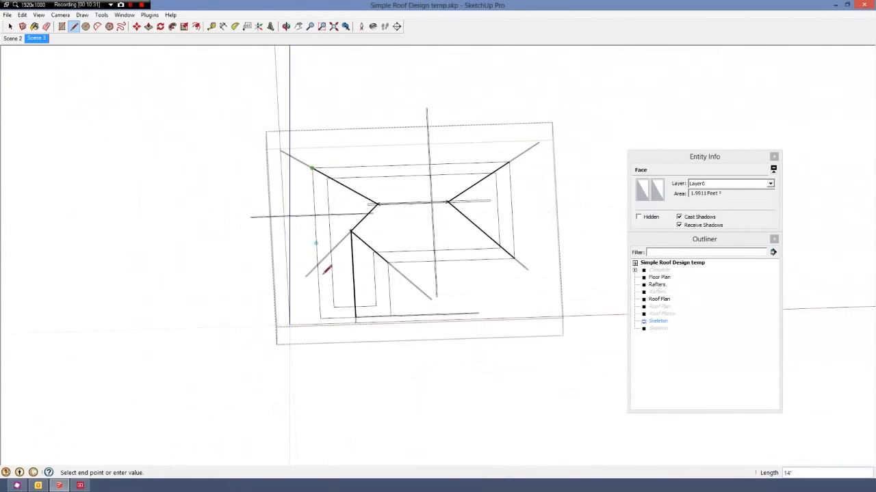
pyautogui.scroll(7, 322, 319)
pyautogui.click(320, 317)
pyautogui.scroll(-3, 321, 318)
pyautogui.press('space')
# Delete the part of the wing's ridge member that extends past the end eave line.
pyautogui.scroll(5, 379, 327)
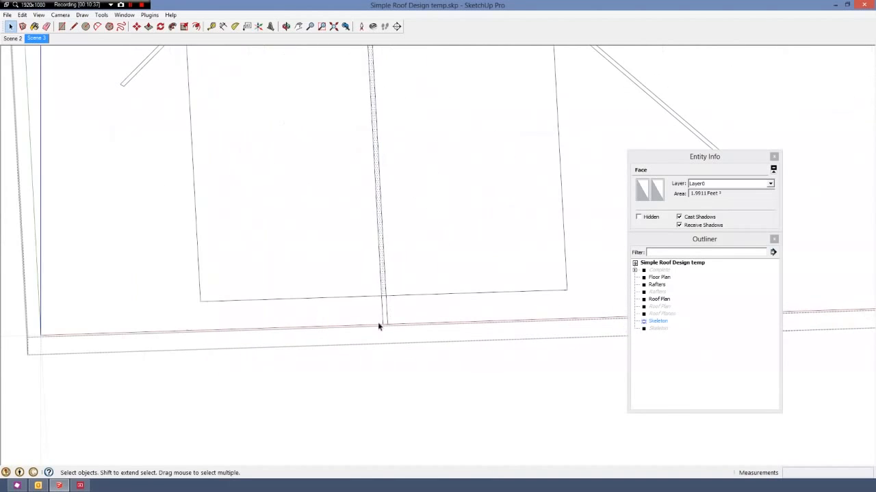
pyautogui.moveTo(403, 312); pyautogui.dragTo(335, 334)
pyautogui.press('Delete')
# Delete the valley member's overhang beyond the roof's inner corner, along with the outline edges meeting there.
pyautogui.scroll(-3, 335, 335)
pyautogui.scroll(3, 464, 169)
pyautogui.scroll(1, 464, 170)
pyautogui.click(453, 185)
pyautogui.scroll(-5, 454, 183)
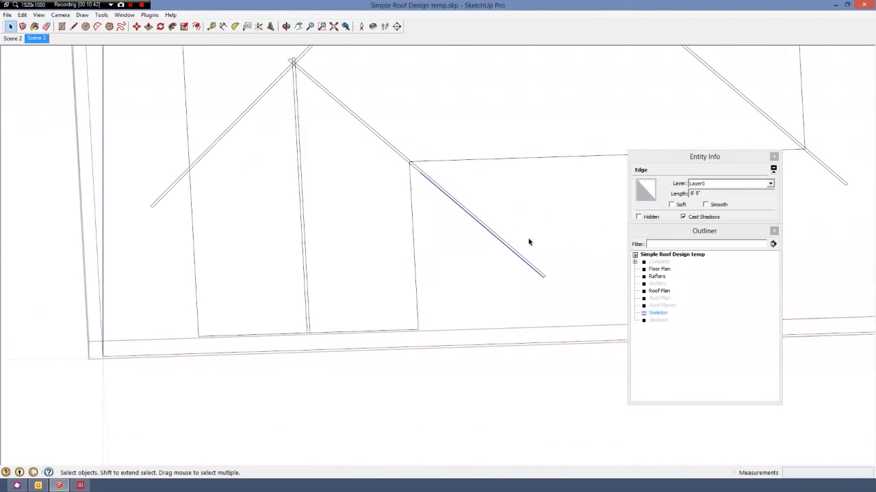
pyautogui.moveTo(554, 253); pyautogui.dragTo(508, 286)
pyautogui.press('Delete')
pyautogui.scroll(5, 428, 168)
pyautogui.moveTo(425, 180); pyautogui.dragTo(383, 198)
pyautogui.press('Delete')
pyautogui.moveTo(448, 137); pyautogui.dragTo(417, 179)
pyautogui.scroll(-6, 265, 219)
pyautogui.press('Delete')
# Trim the two hip members at the main ridge's far end back to the roof outline corners and delete the adjoining outline edges.
pyautogui.scroll(6, 528, 197)
pyautogui.moveTo(621, 263); pyautogui.dragTo(556, 199)
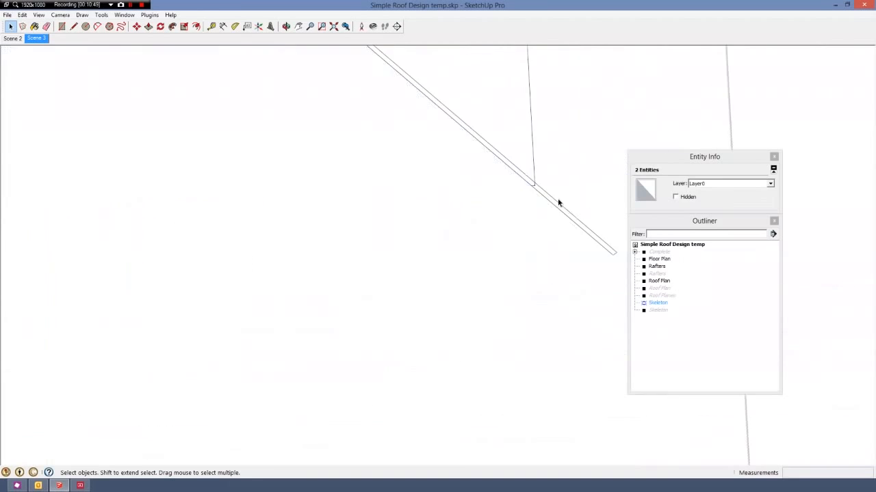
pyautogui.press('Delete')
pyautogui.scroll(-3, 444, 209)
pyautogui.scroll(5, 506, 150)
pyautogui.moveTo(504, 158); pyautogui.dragTo(479, 179)
pyautogui.press('Delete')
pyautogui.moveTo(579, 74); pyautogui.dragTo(476, 111)
pyautogui.press('Delete')
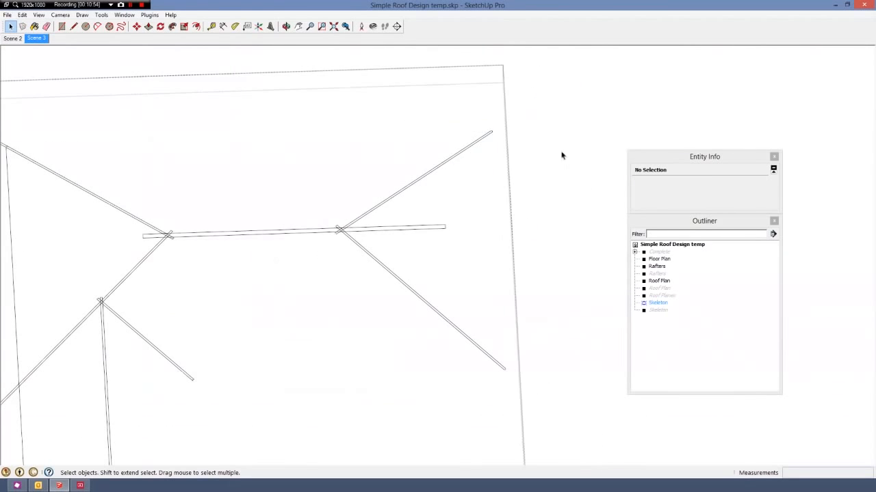
# Delete the hip member's overhang at the main roof's remaining outer corner, along with the outline edge running from it towards the wing.
pyautogui.scroll(-5, 561, 153)
pyautogui.scroll(6, 333, 144)
pyautogui.moveTo(336, 160); pyautogui.dragTo(267, 179)
pyautogui.press('Delete')
pyautogui.click(430, 299)
pyautogui.press('Delete')
# Delete the wing-side hip member's loose end past its crossing with the outline, along with the leftover outline edges around the wing.
pyautogui.scroll(-5, 425, 301)
pyautogui.moveTo(353, 258); pyautogui.dragTo(329, 333)
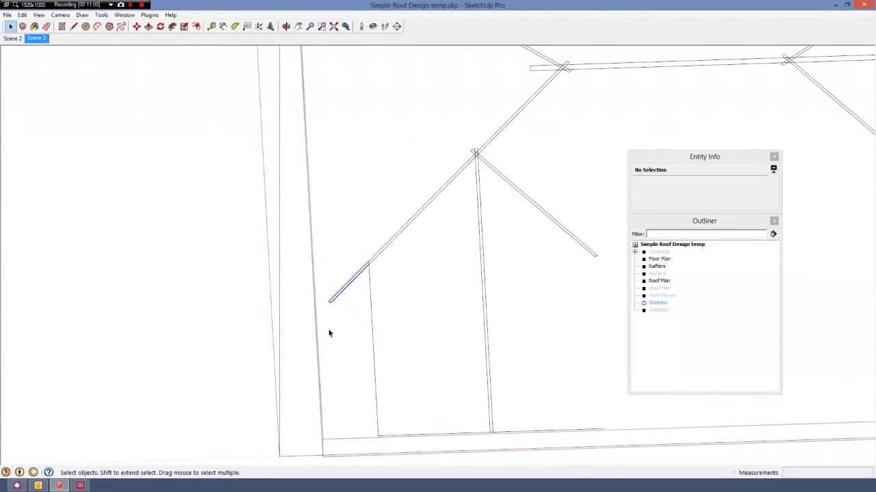
pyautogui.press('Delete')
pyautogui.moveTo(392, 325); pyautogui.dragTo(359, 359)
pyautogui.press('Delete')
pyautogui.moveTo(427, 418); pyautogui.dragTo(408, 450)
pyautogui.scroll(-4, 408, 452)
pyautogui.press('Delete')
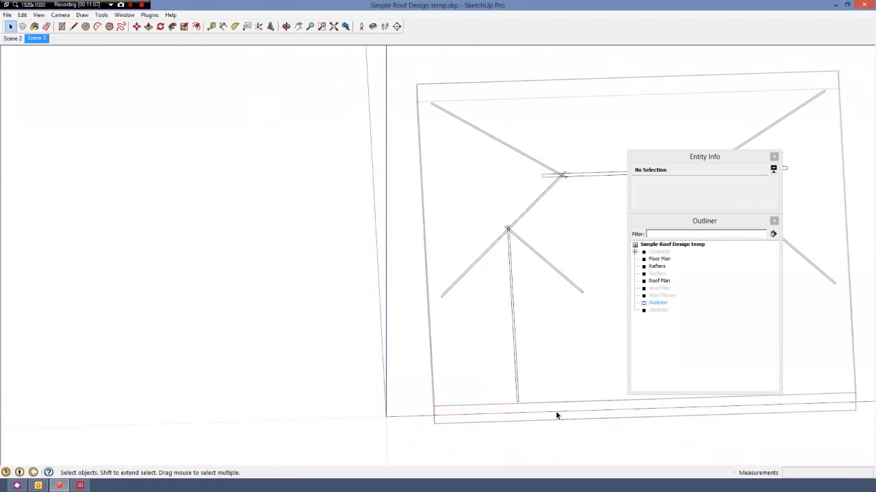
# Draw a line across the wing-side member where it crosses the floor plan's outer wall line and delete the part beyond it.
pyautogui.scroll(5, 397, 312)
pyautogui.scroll(-5, 372, 287)
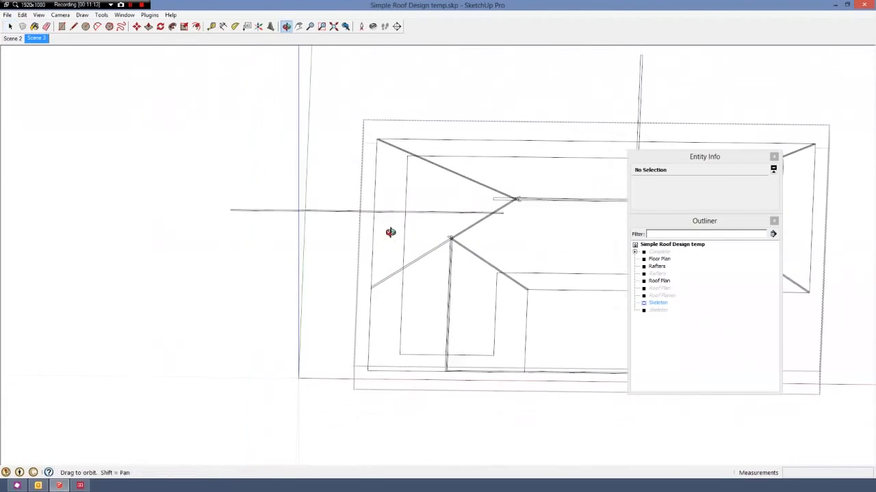
pyautogui.scroll(4, 407, 288)
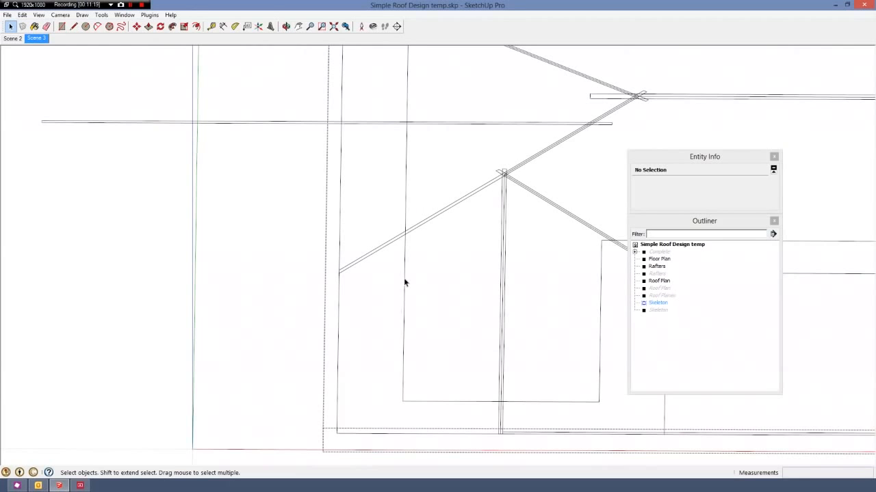
pyautogui.scroll(-1, 404, 281)
pyautogui.scroll(3, 347, 276)
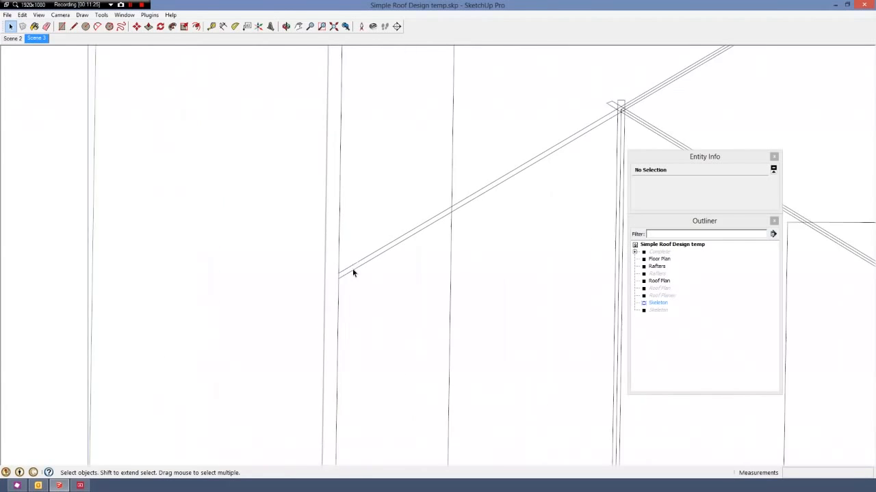
pyautogui.moveTo(352, 271); pyautogui.dragTo(380, 259, button='middle')
pyautogui.click(412, 233)
pyautogui.scroll(3, 454, 202)
pyautogui.press('l')
pyautogui.click(455, 203)
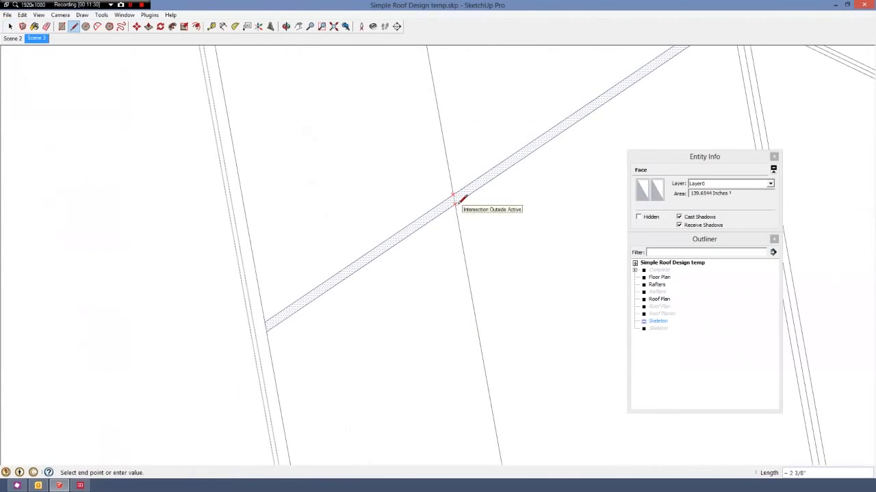
pyautogui.click(453, 195)
pyautogui.press('space')
pyautogui.scroll(-3, 444, 200)
pyautogui.doubleClick(391, 237)
pyautogui.press('Delete')
pyautogui.scroll(-5, 259, 253)
pyautogui.moveTo(259, 255)
pyautogui.mouseDown(button='middle')
pyautogui.moveTo(397, 336)
pyautogui.moveTo(398, 376)
pyautogui.mouseUp(button='middle')
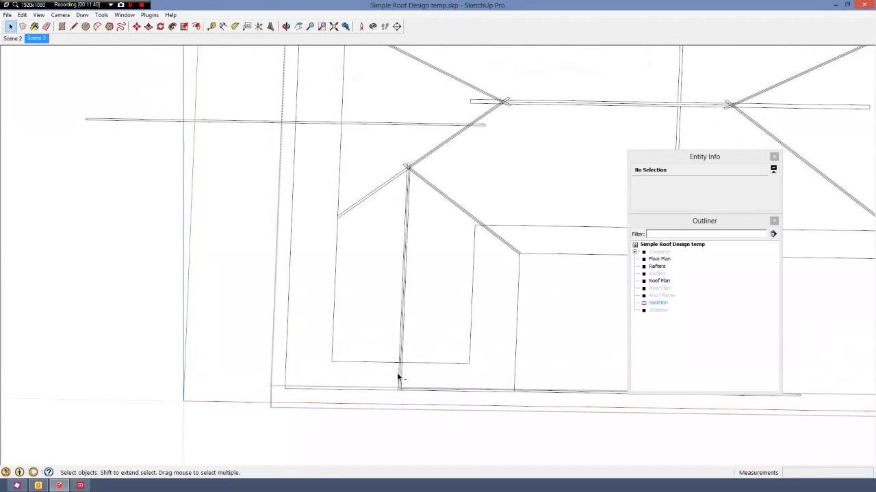
# Cut the main ridge member square from the hip's edge intersection at the end away from the wing and delete the excess ridge.
pyautogui.hotkey('shift', 'h')
pyautogui.scroll(-2, 263, 241)
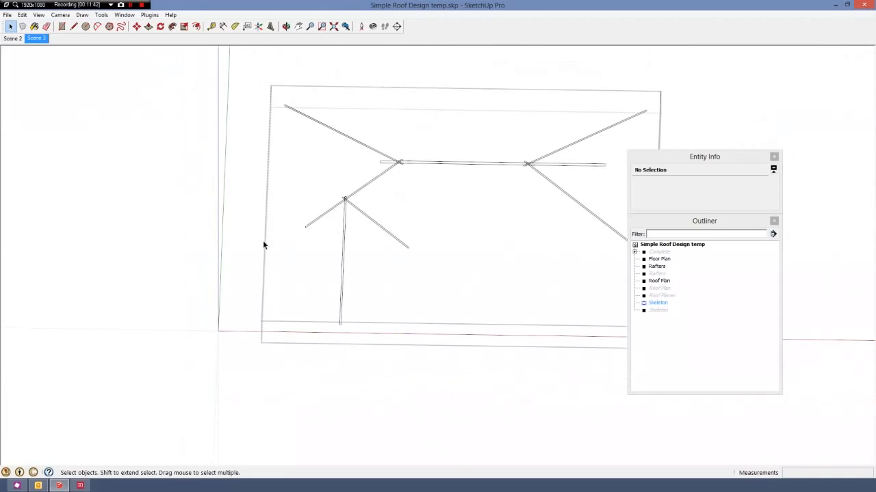
pyautogui.scroll(-1, 256, 251)
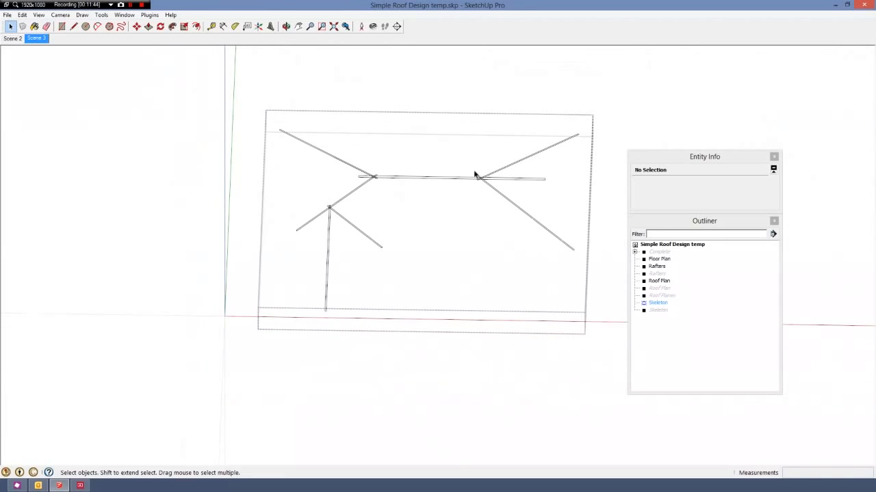
pyautogui.scroll(3, 474, 175)
pyautogui.moveTo(483, 178)
pyautogui.mouseDown(button='middle')
pyautogui.moveTo(489, 225)
pyautogui.moveTo(500, 176)
pyautogui.mouseUp(button='middle')
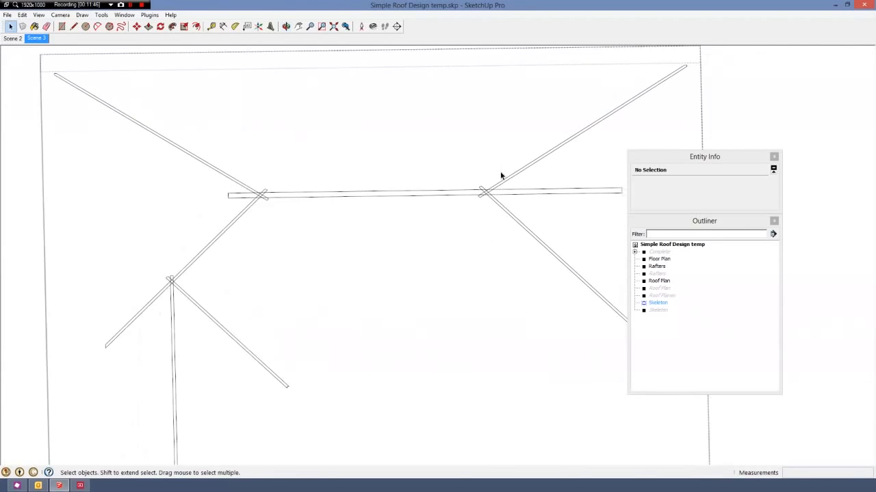
pyautogui.scroll(2, 507, 171)
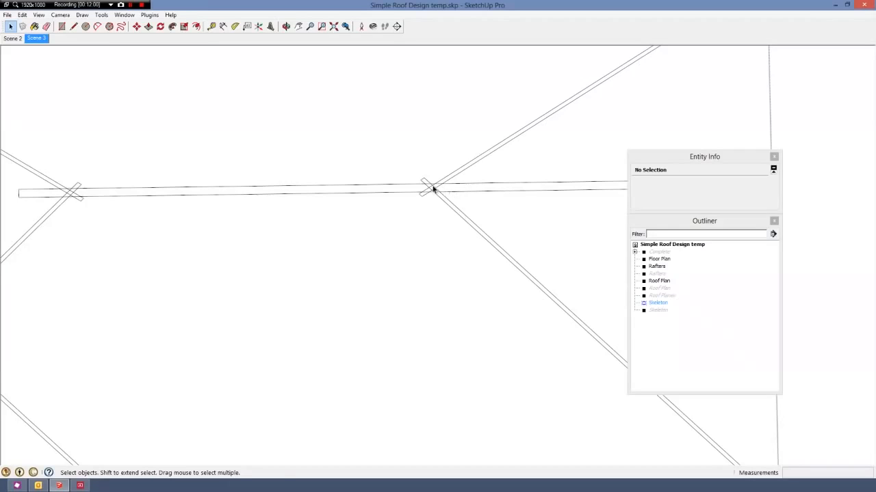
pyautogui.scroll(2, 433, 190)
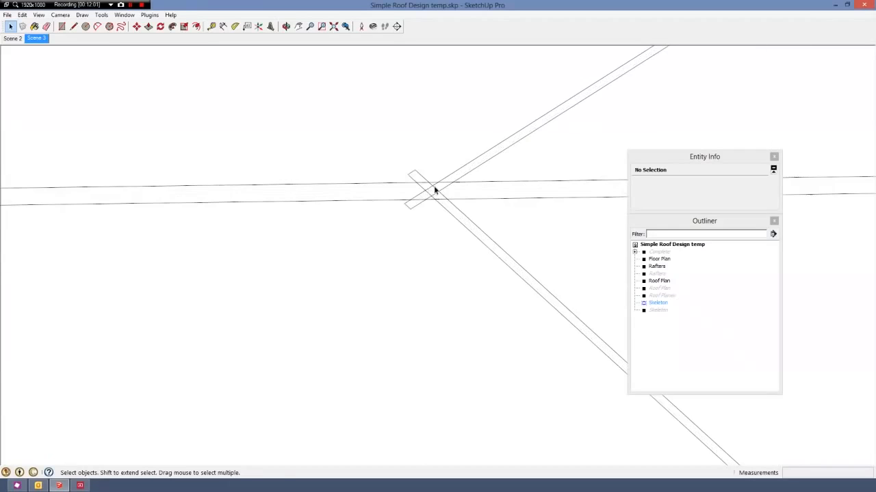
pyautogui.click(467, 174)
pyautogui.press('l')
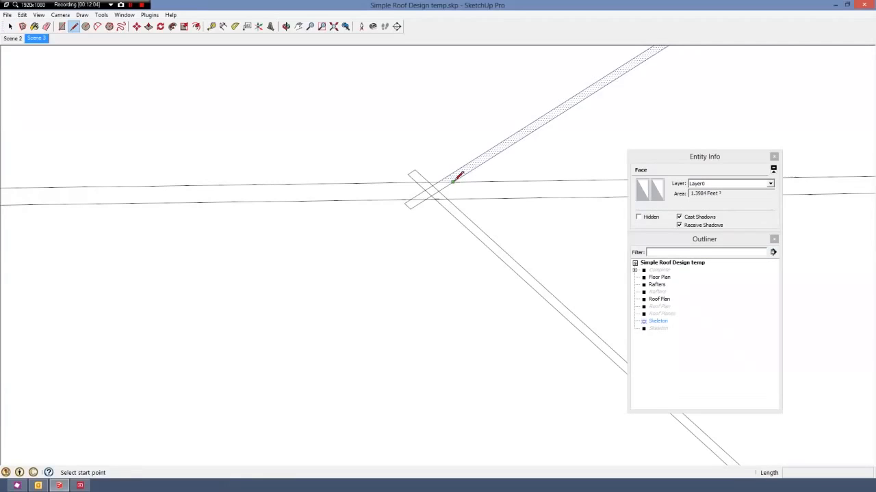
pyautogui.click(453, 182)
pyautogui.press('Escape')
pyautogui.scroll(-3, 421, 184)
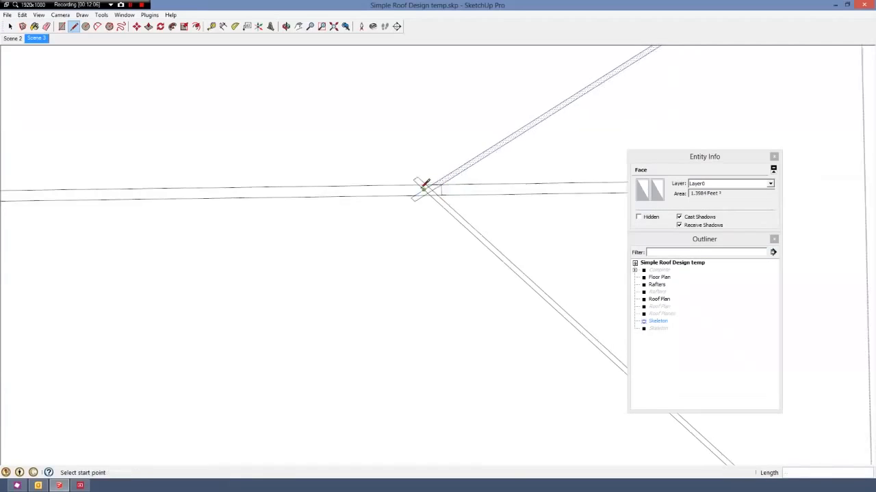
pyautogui.press('space')
pyautogui.moveTo(593, 216); pyautogui.dragTo(593, 215)
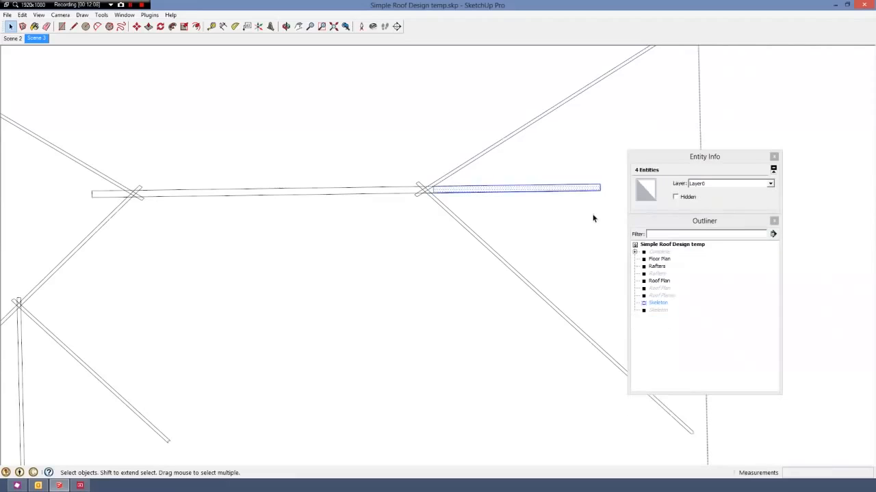
pyautogui.press('Delete')
# Erase the ends of the two hip members that overlap and project past the trimmed ridge end.
pyautogui.scroll(3, 425, 180)
pyautogui.scroll(3, 429, 198)
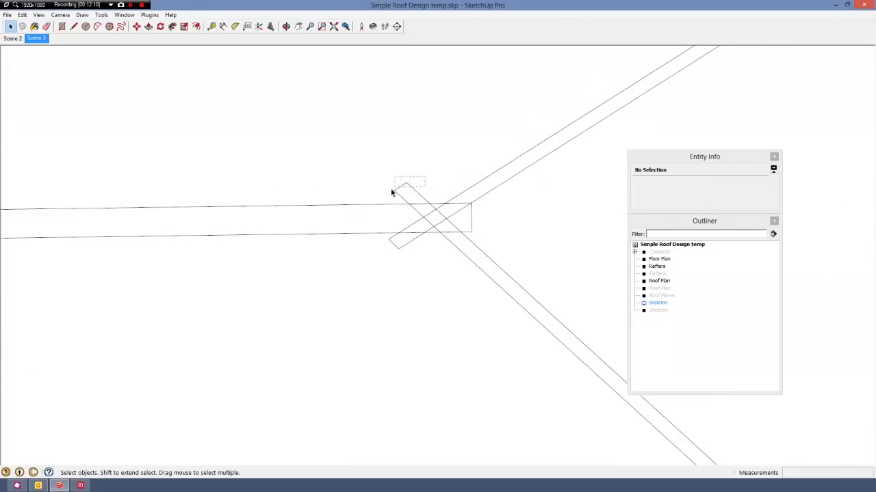
pyautogui.doubleClick(416, 195)
pyautogui.press('Delete')
pyautogui.scroll(1, 396, 242)
pyautogui.scroll(1, 396, 241)
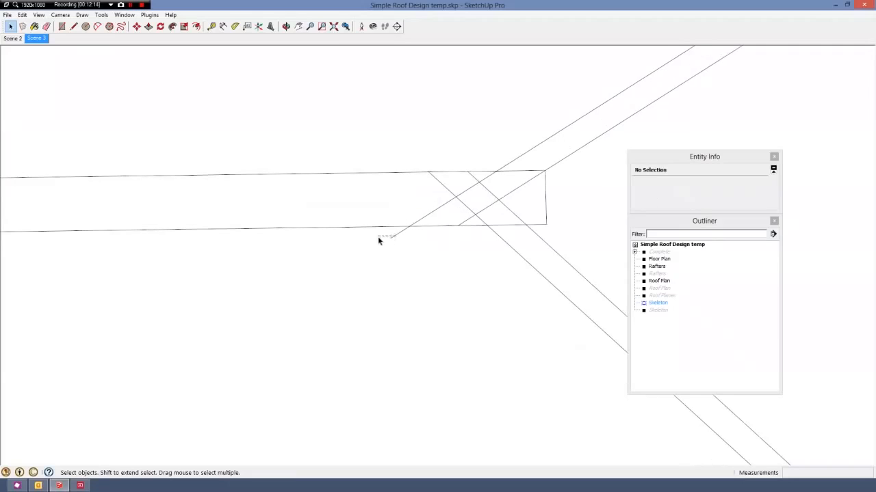
pyautogui.press('e')
pyautogui.moveTo(504, 198)
pyautogui.mouseDown()
pyautogui.moveTo(455, 194)
pyautogui.moveTo(465, 197)
pyautogui.mouseUp()
pyautogui.click(475, 215)
pyautogui.click(478, 182)
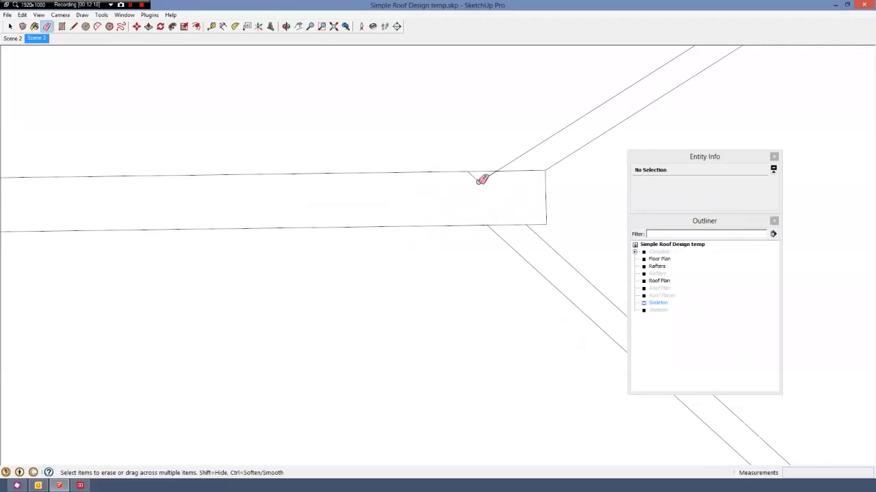
# Draw a square cut across the main ridge at the wing-side hip intersection and delete the ridge portion beyond it.
pyautogui.scroll(-5, 582, 213)
pyautogui.scroll(-3, 627, 205)
pyautogui.scroll(3, 233, 208)
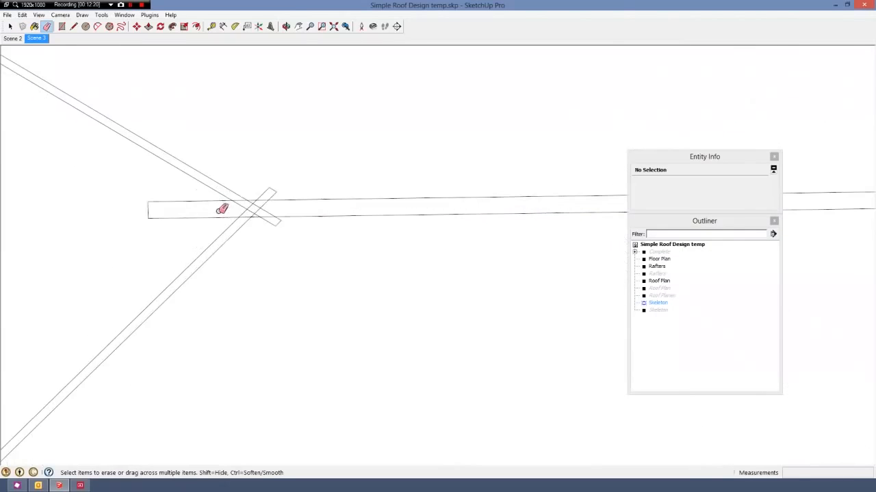
pyautogui.press('l')
pyautogui.click(243, 188)
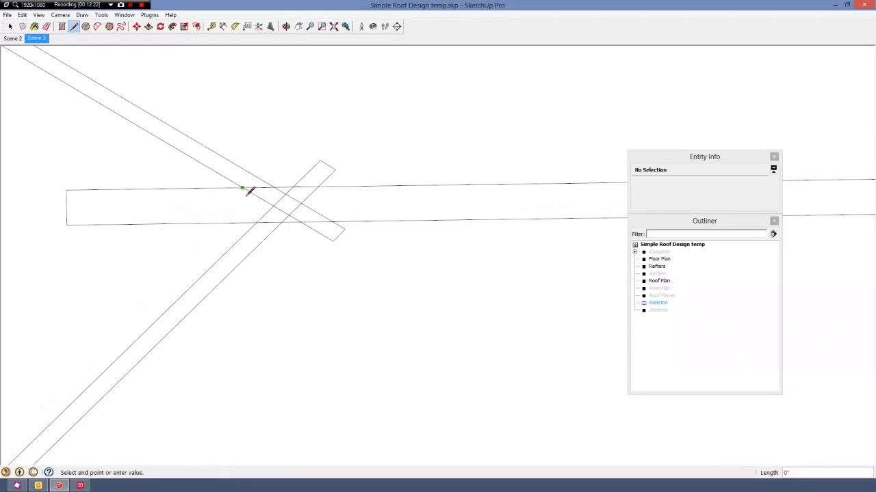
pyautogui.click(243, 222)
pyautogui.scroll(-2, 258, 206)
pyautogui.press('space')
pyautogui.moveTo(193, 180); pyautogui.dragTo(119, 229)
pyautogui.press('Delete')
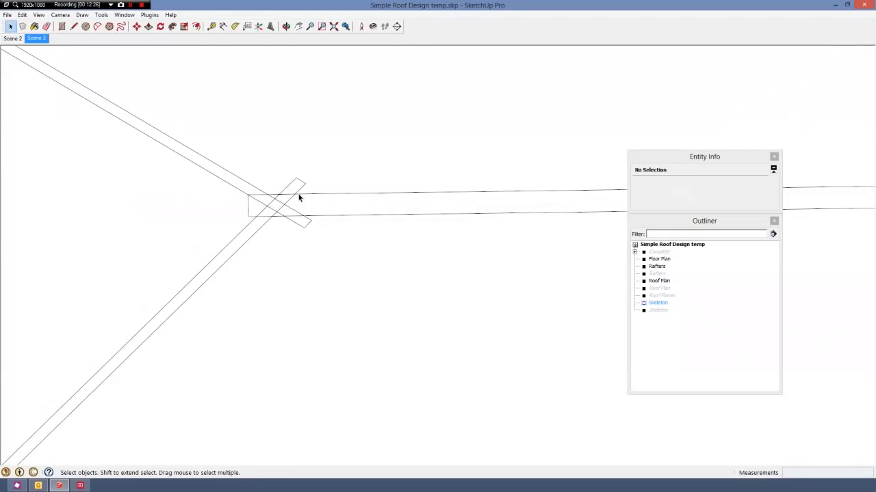
# Erase the overlapping hip member ends inside and beyond the ridge at its wing-side end.
pyautogui.press('e')
pyautogui.moveTo(303, 186)
pyautogui.mouseDown()
pyautogui.moveTo(292, 178)
pyautogui.moveTo(246, 201)
pyautogui.moveTo(262, 194)
pyautogui.moveTo(259, 210)
pyautogui.moveTo(301, 205)
pyautogui.mouseUp()
pyautogui.scroll(3, 290, 207)
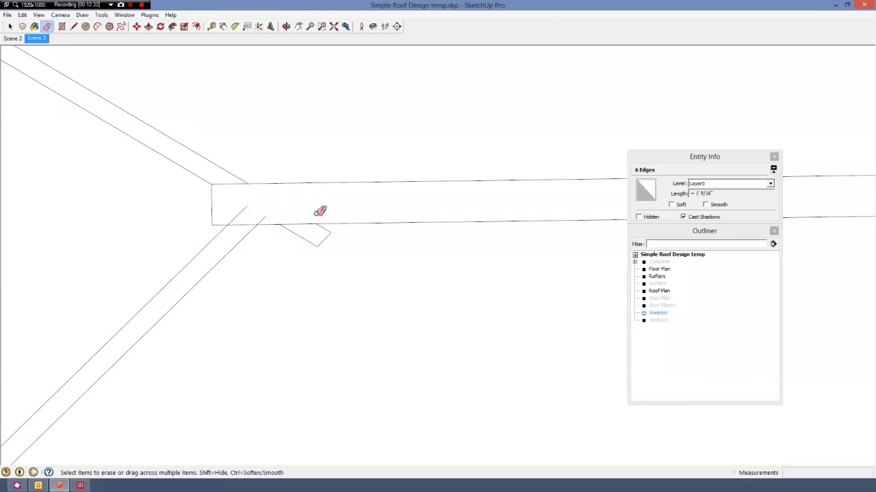
pyautogui.click(324, 238)
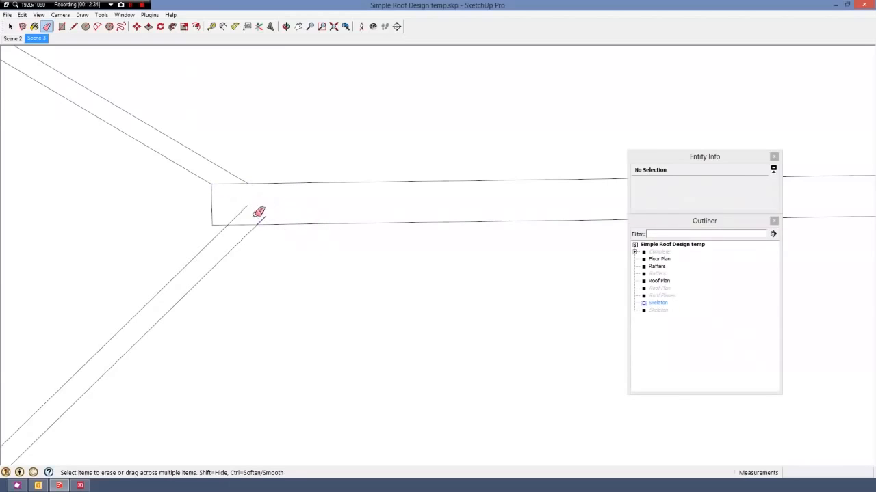
pyautogui.scroll(-2, 303, 202)
# Erase the overlapping ends of the wing ridge and valley members so both stop at the continuous diagonal member's edge.
pyautogui.scroll(-5, 303, 201)
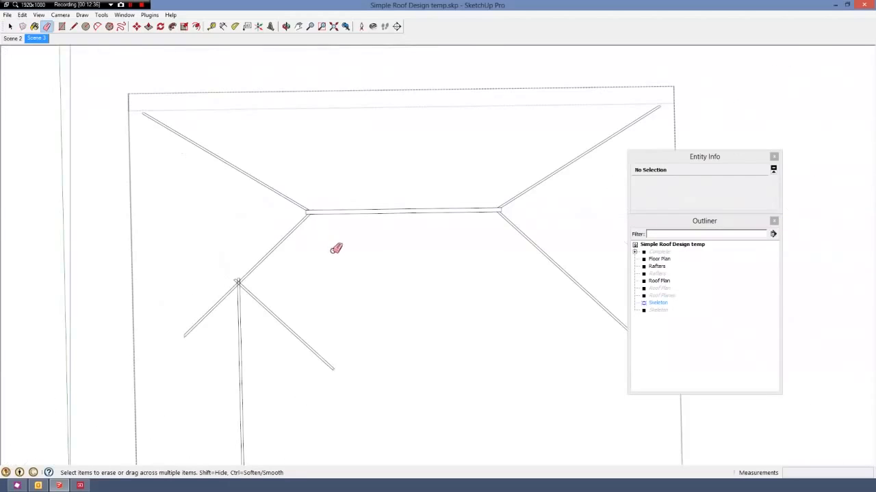
pyautogui.scroll(-2, 357, 146)
pyautogui.scroll(2, 273, 244)
pyautogui.scroll(-3, 283, 199)
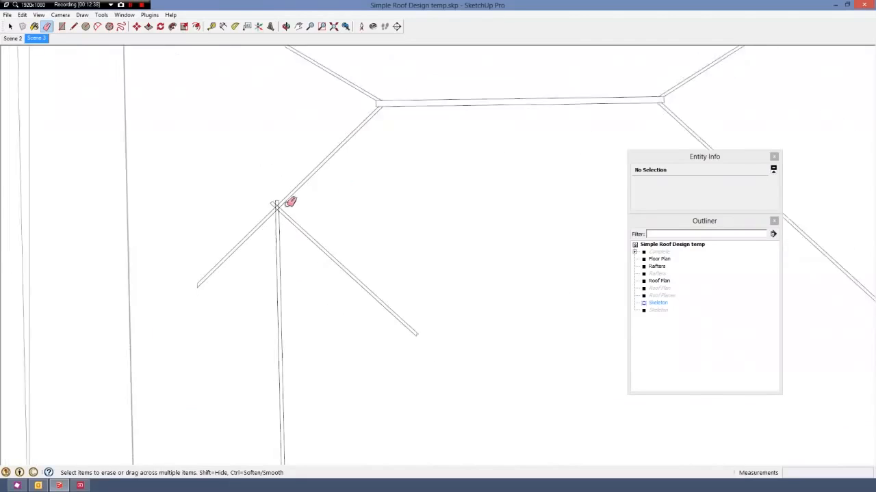
pyautogui.press('space')
pyautogui.scroll(4, 301, 231)
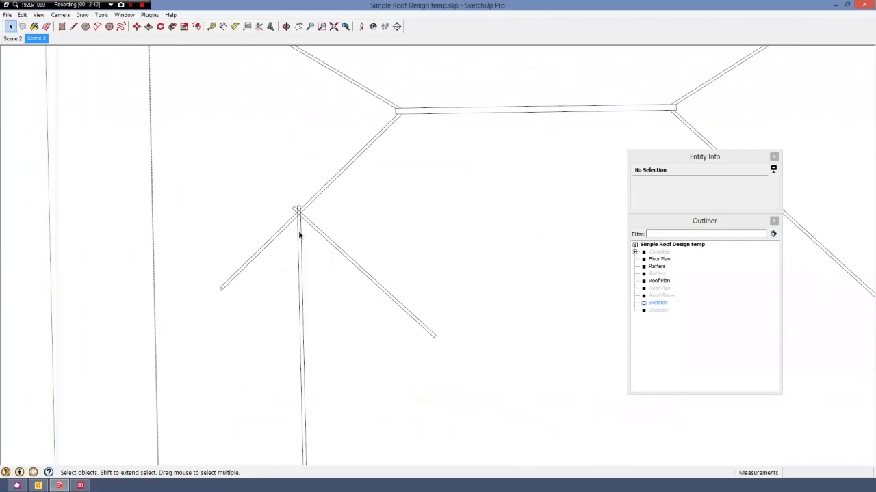
pyautogui.scroll(-2, 298, 235)
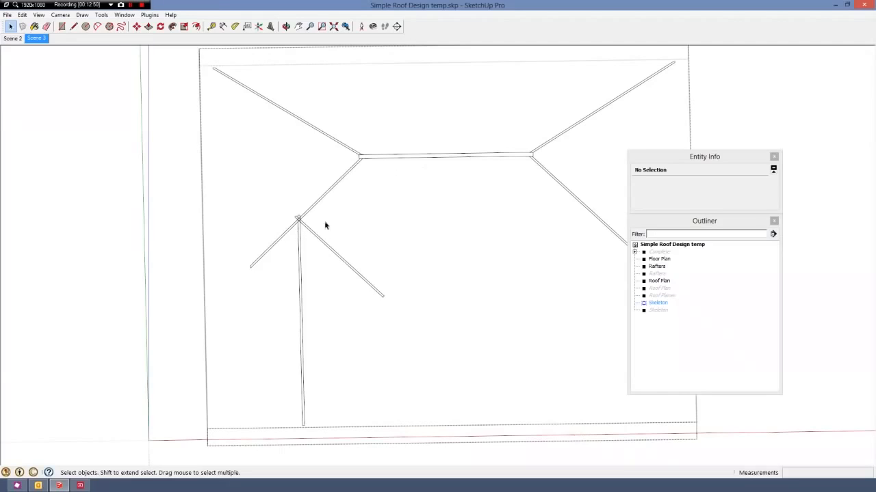
pyautogui.scroll(3, 277, 249)
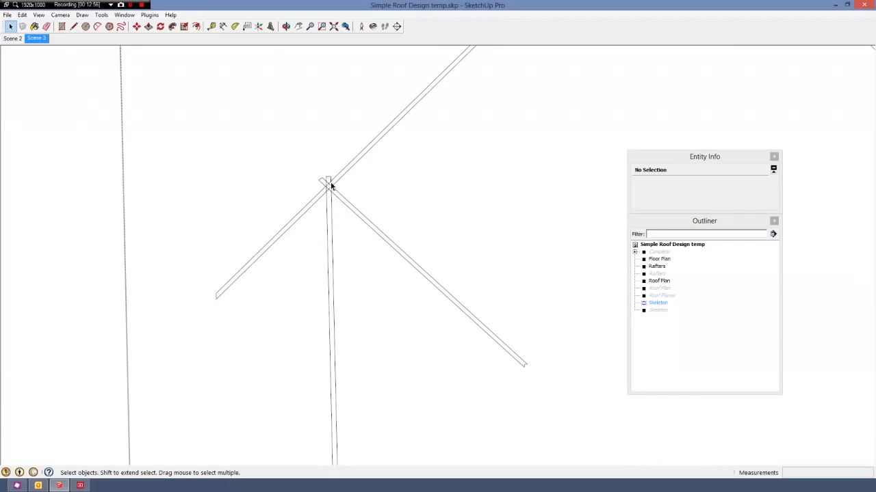
pyautogui.press('e')
pyautogui.scroll(1, 330, 178)
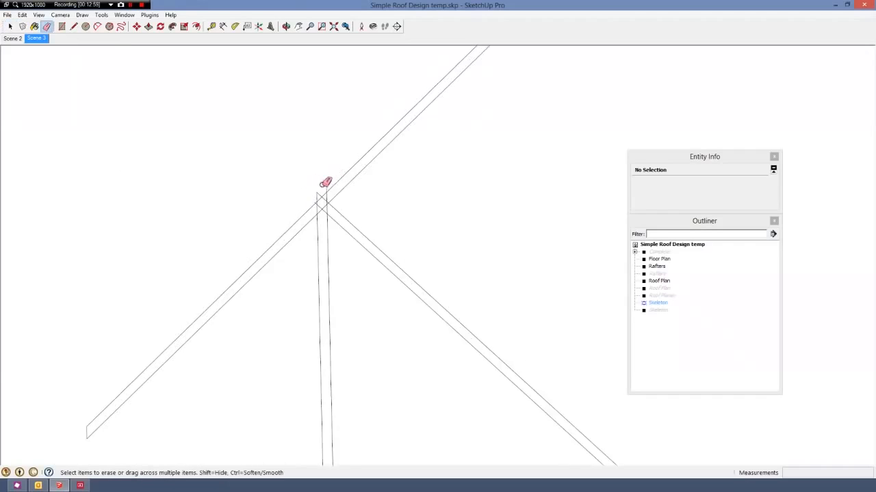
pyautogui.scroll(1, 335, 192)
pyautogui.scroll(1, 312, 220)
pyautogui.moveTo(313, 219); pyautogui.dragTo(305, 226)
pyautogui.scroll(-1, 331, 195)
pyautogui.click(341, 216)
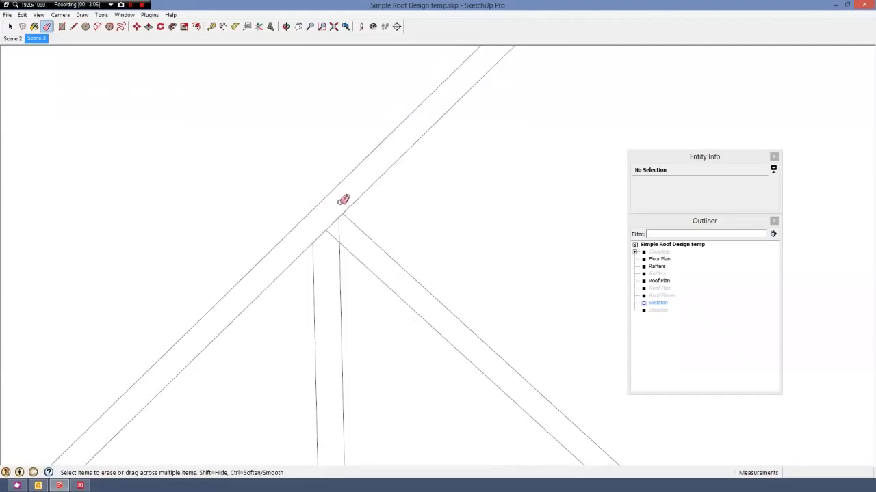
pyautogui.scroll(-2, 349, 200)
pyautogui.scroll(1, 376, 239)
pyautogui.press('space')
pyautogui.click(316, 220)
# Leave the Skeleton group, open the Rafters group for editing and select the rafter crossing the wing-side eave.
pyautogui.scroll(-6, 358, 315)
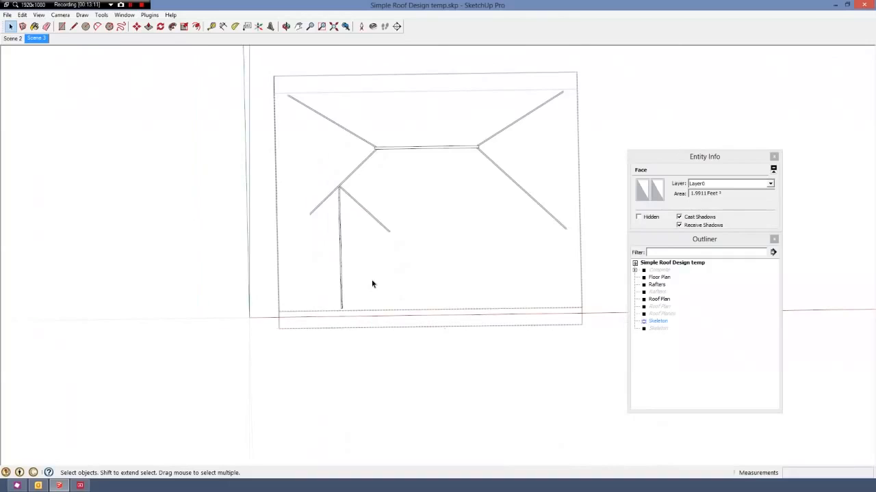
pyautogui.scroll(2, 328, 219)
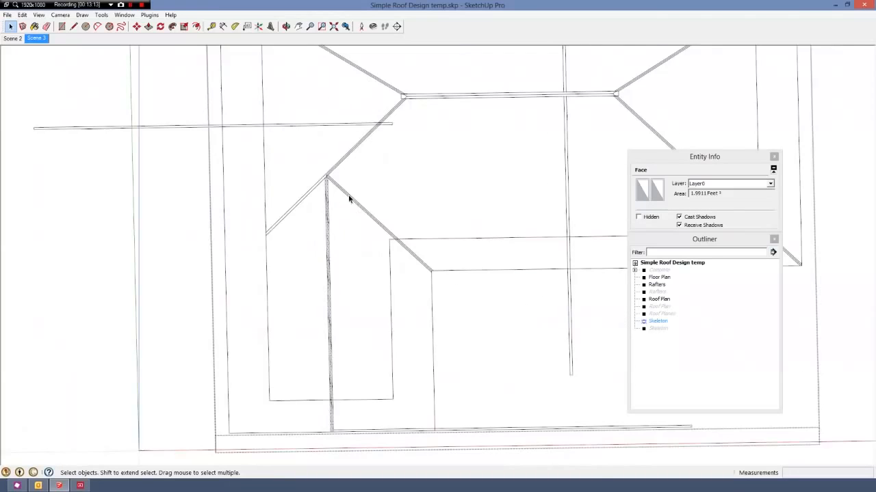
pyautogui.scroll(-1, 307, 272)
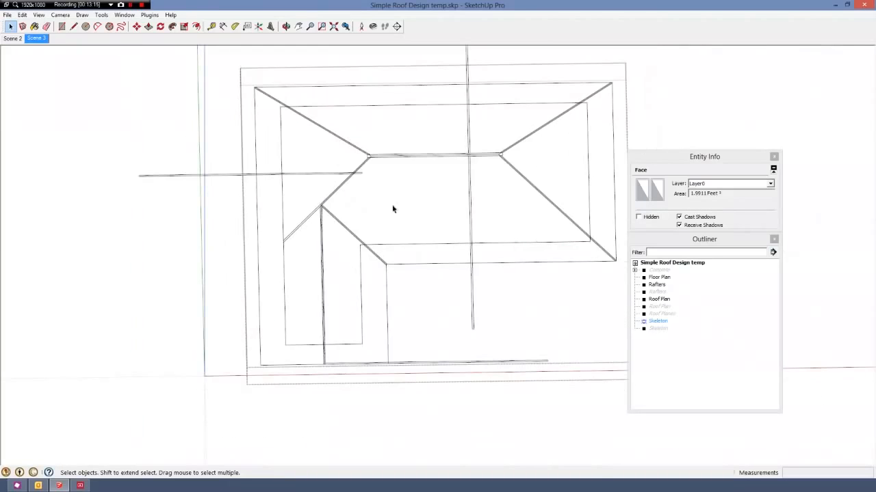
pyautogui.click(198, 176)
pyautogui.doubleClick(198, 175)
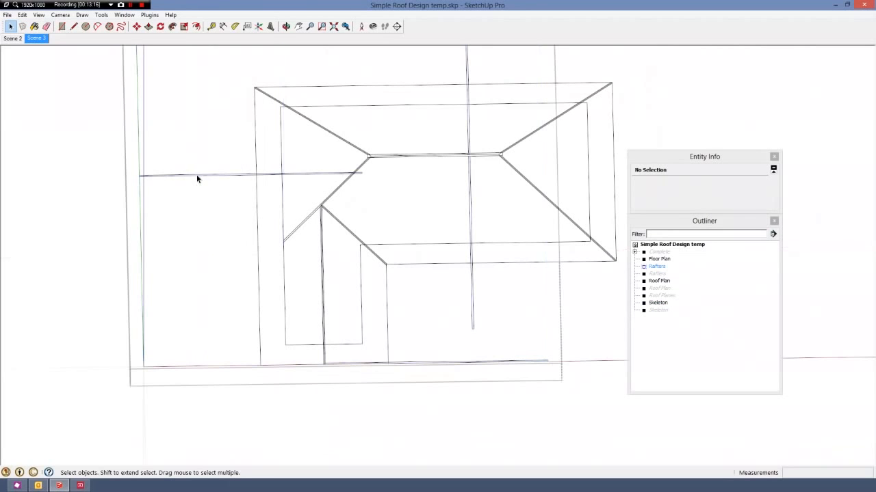
pyautogui.tripleClick(198, 176)
# Draw a cut line across the wing-side rafter at the roof outline and delete its portion outside the eave.
pyautogui.moveTo(201, 179); pyautogui.dragTo(216, 181, button='middle')
pyautogui.scroll(3, 242, 186)
pyautogui.scroll(5, 289, 191)
pyautogui.press('l')
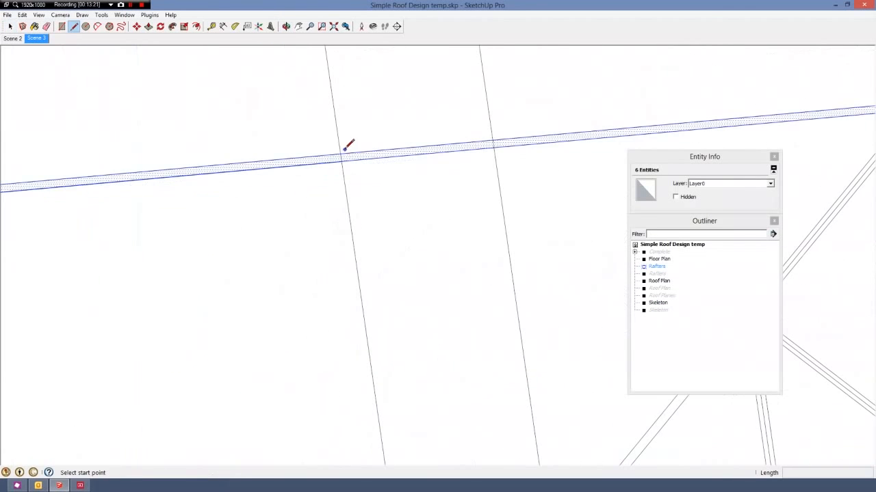
pyautogui.click(341, 154)
pyautogui.click(344, 162)
pyautogui.scroll(-6, 345, 162)
pyautogui.press('space')
pyautogui.press('Delete')
# Erase the stray rafter edge left outside the roof outline beyond the wing-side rafter's cut.
pyautogui.scroll(3, 339, 158)
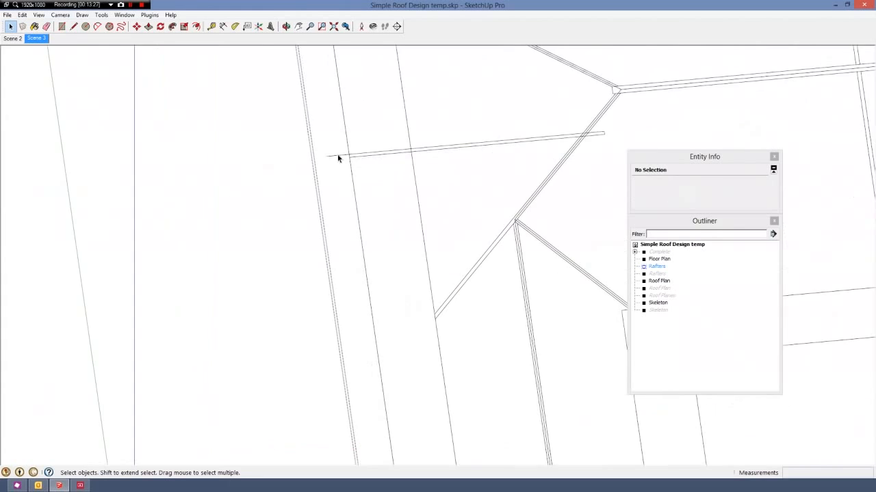
pyautogui.click(339, 156)
pyautogui.scroll(4, 361, 155)
pyautogui.click(361, 153)
pyautogui.press('e')
# Cut the rafter along the wing's gable end at the roof plan corner and delete the length beyond it.
pyautogui.scroll(-5, 358, 253)
pyautogui.scroll(4, 198, 260)
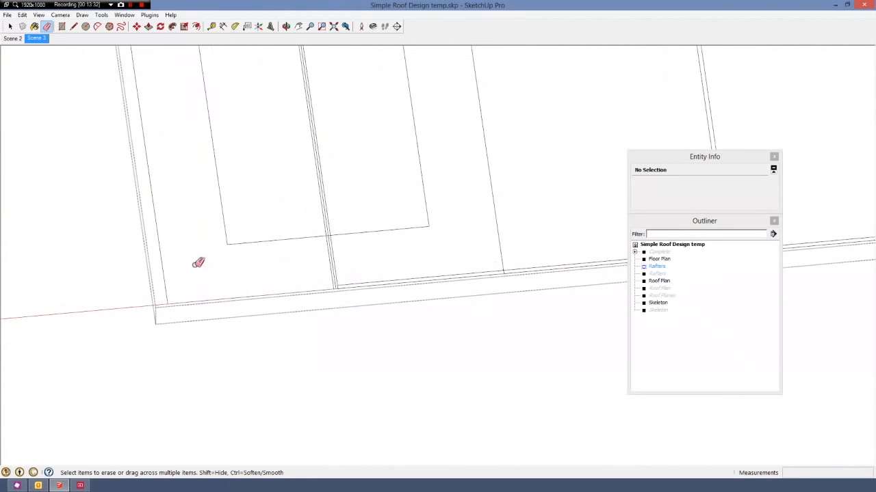
pyautogui.scroll(3, 368, 258)
pyautogui.press('l')
pyautogui.click(342, 255)
pyautogui.scroll(-5, 345, 259)
pyautogui.press('space')
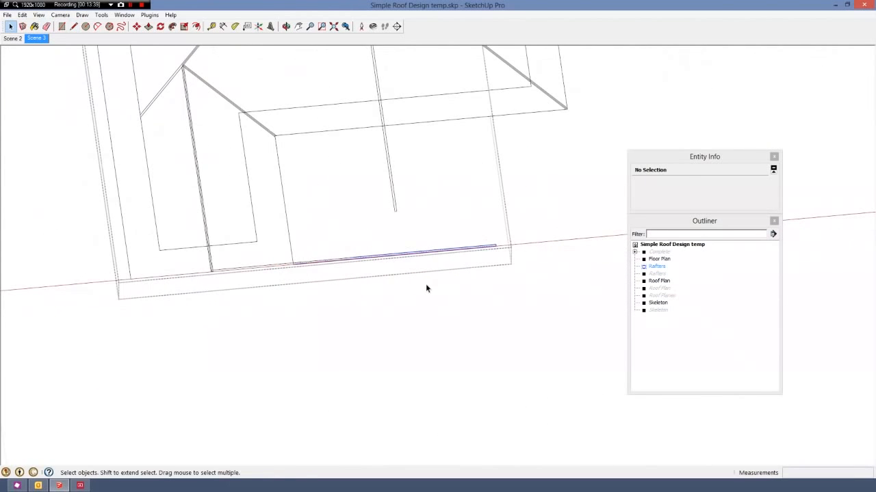
# Draw a cut across the long common rafter at the eave beside the wing and delete the portion outside the outline.
pyautogui.scroll(4, 391, 187)
pyautogui.click(396, 184)
pyautogui.scroll(-2, 416, 365)
pyautogui.scroll(4, 398, 162)
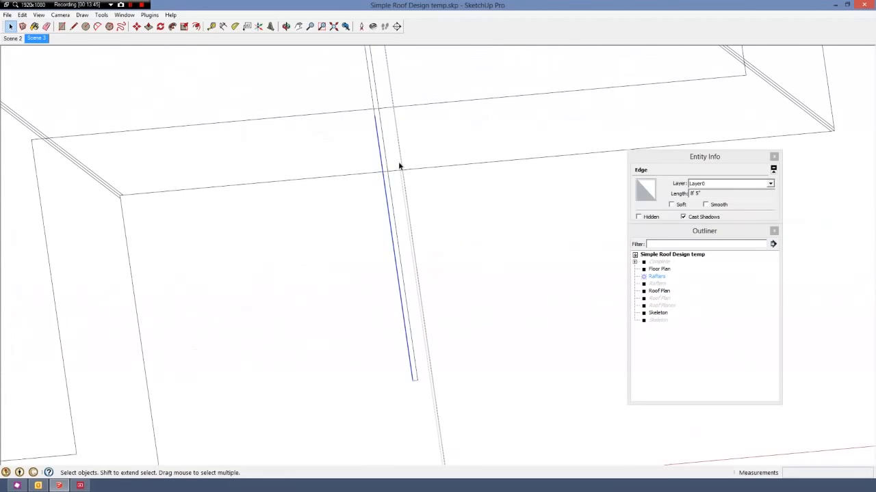
pyautogui.press('l')
pyautogui.click(386, 172)
pyautogui.click(393, 172)
pyautogui.scroll(-3, 393, 173)
pyautogui.press('space')
pyautogui.moveTo(436, 287); pyautogui.dragTo(387, 345)
pyautogui.press('Delete')
# Cut the wing-side rafter along the edge of the diagonal skeleton member and remove the portion past it.
pyautogui.scroll(-4, 301, 324)
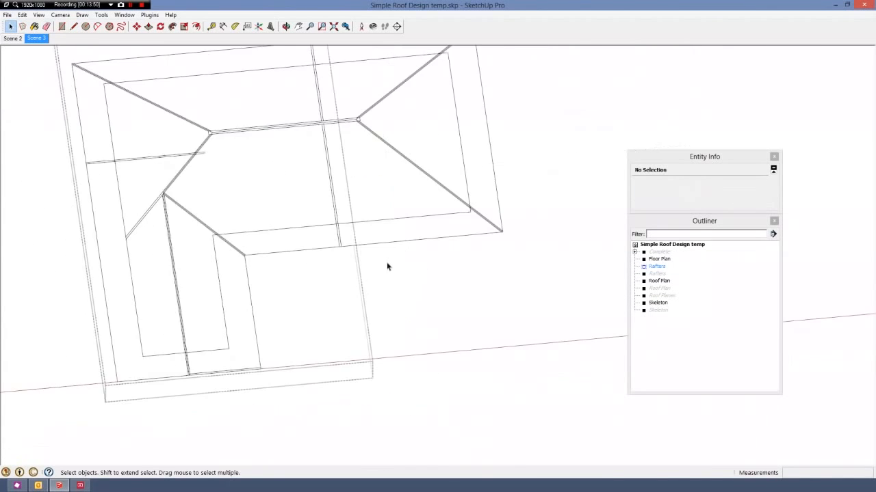
pyautogui.scroll(1, 498, 236)
pyautogui.scroll(-2, 496, 246)
pyautogui.scroll(7, 156, 183)
pyautogui.click(198, 190)
pyautogui.scroll(3, 203, 195)
pyautogui.click(198, 188)
pyautogui.scroll(-2, 199, 189)
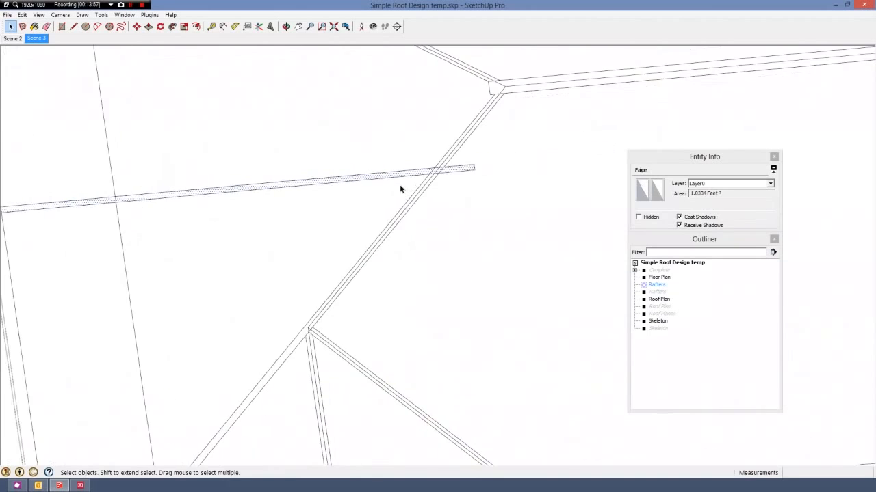
pyautogui.press('l')
pyautogui.scroll(3, 431, 169)
pyautogui.click(434, 169)
pyautogui.click(424, 179)
pyautogui.press('space')
pyautogui.click(472, 198)
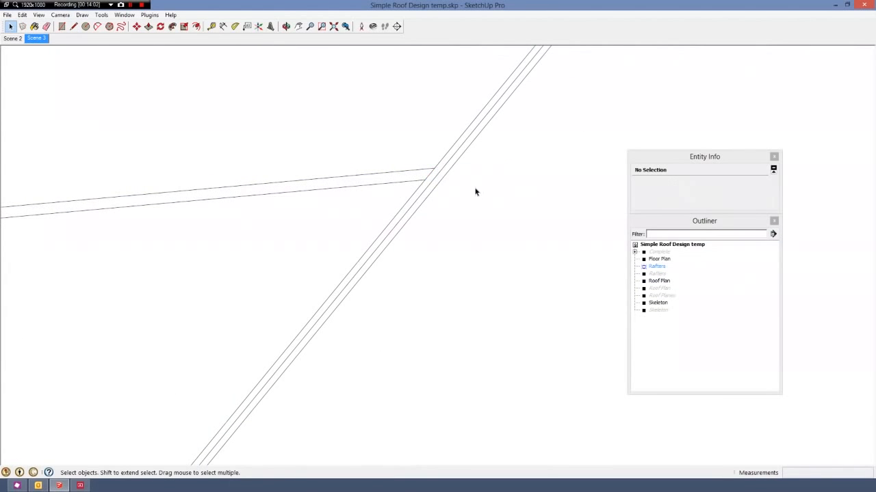
# Select everything in the Rafters group and examine the trimmed rafters against the roof outline.
pyautogui.scroll(-5, 434, 223)
pyautogui.moveTo(433, 223); pyautogui.dragTo(408, 233, button='middle')
pyautogui.hotkey('ctrl', 'a')
pyautogui.scroll(3, 453, 350)
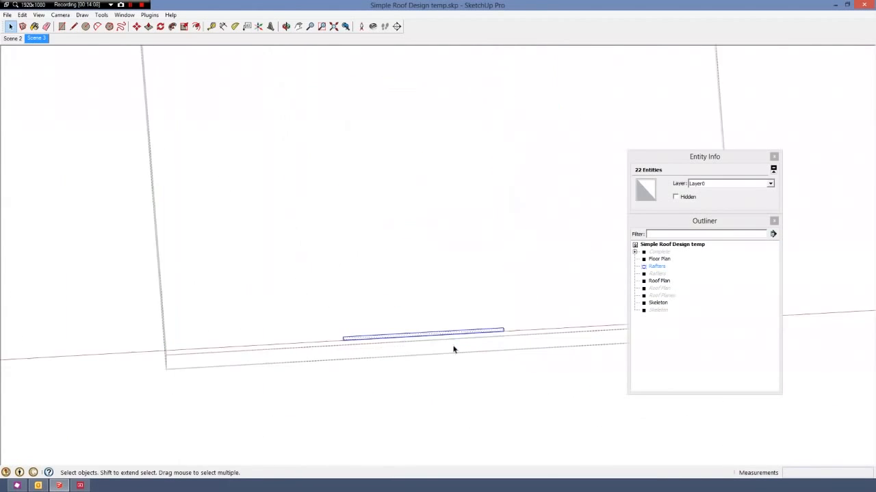
pyautogui.scroll(-3, 490, 252)
pyautogui.moveTo(491, 253); pyautogui.dragTo(485, 185, button='middle')
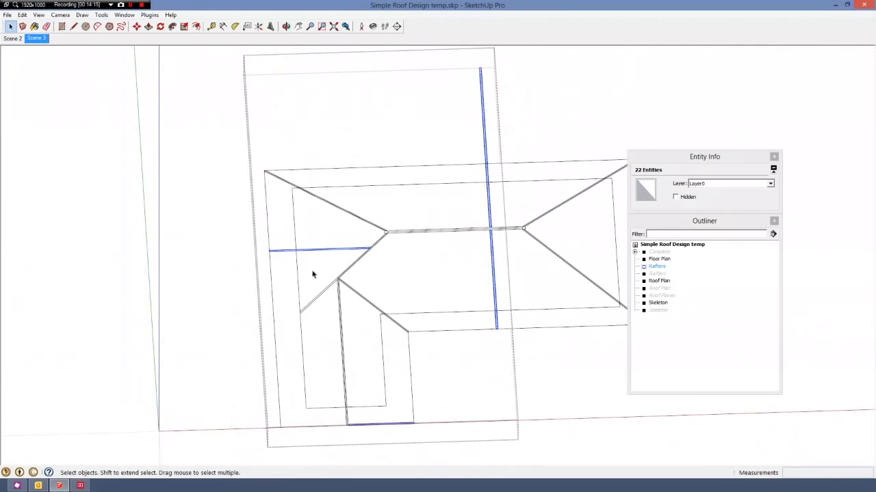
pyautogui.moveTo(313, 273); pyautogui.dragTo(248, 279, button='middle')
pyautogui.scroll(-2, 248, 280)
pyautogui.scroll(3, 326, 332)
pyautogui.moveTo(406, 295); pyautogui.dragTo(419, 321, button='middle')
pyautogui.scroll(-3, 429, 273)
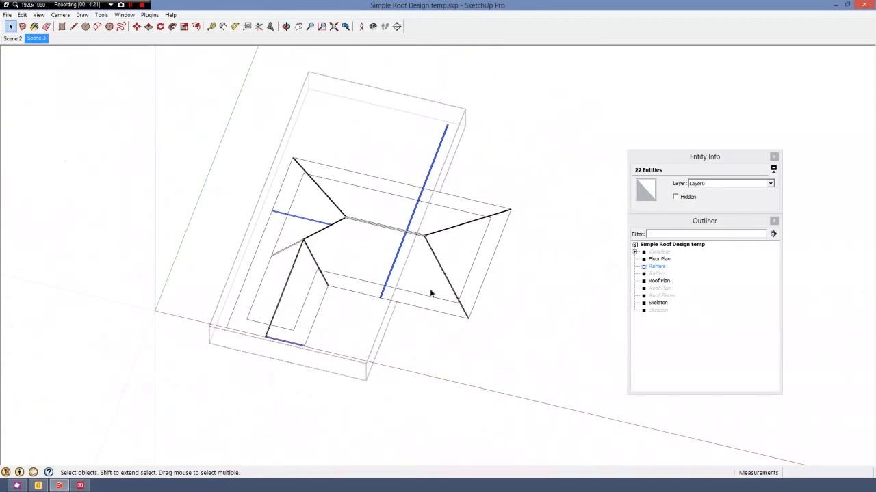
# Examine where the hip and valley members meet the floor plan and roof plan corners.
pyautogui.scroll(3, 458, 321)
pyautogui.scroll(2, 461, 323)
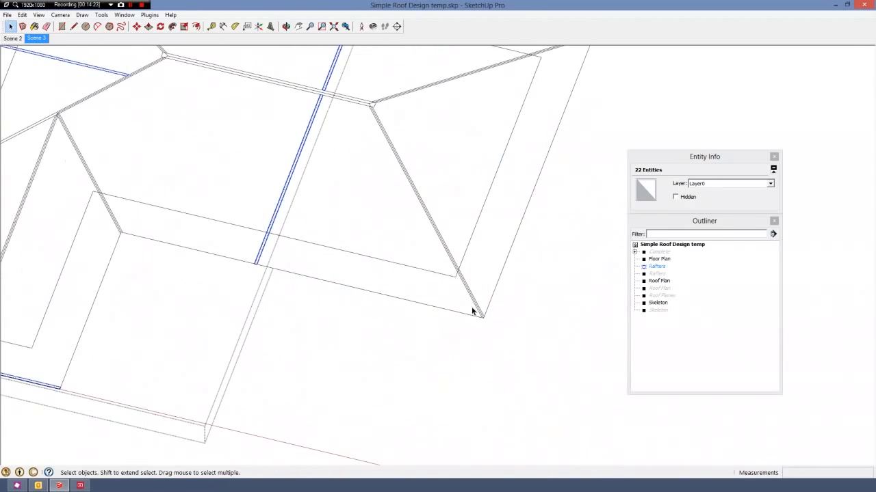
pyautogui.moveTo(469, 319); pyautogui.dragTo(516, 338, button='middle')
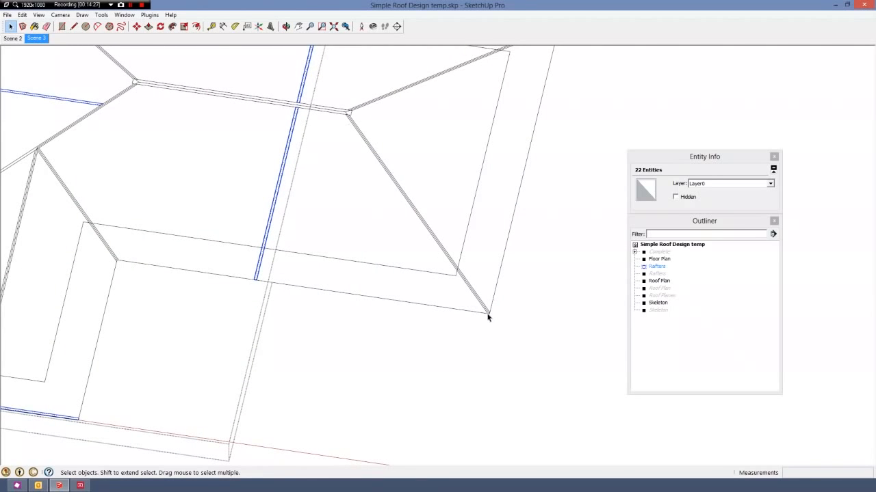
pyautogui.scroll(-1, 487, 317)
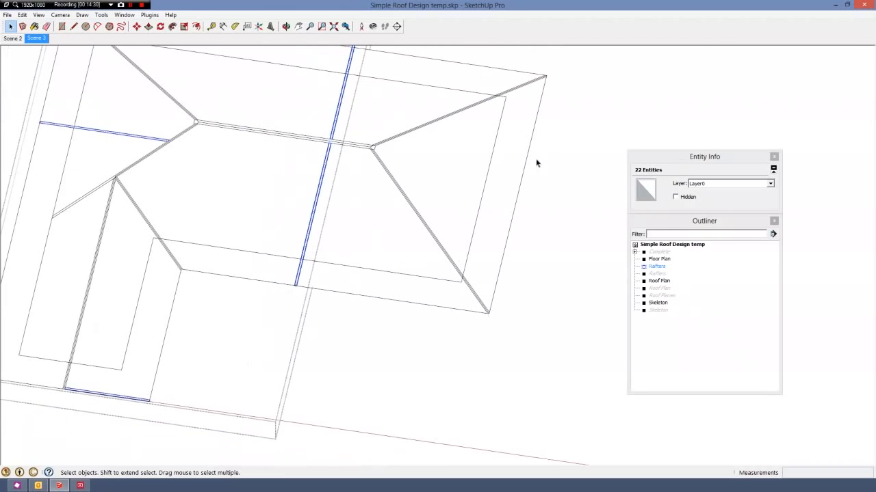
pyautogui.scroll(3, 476, 277)
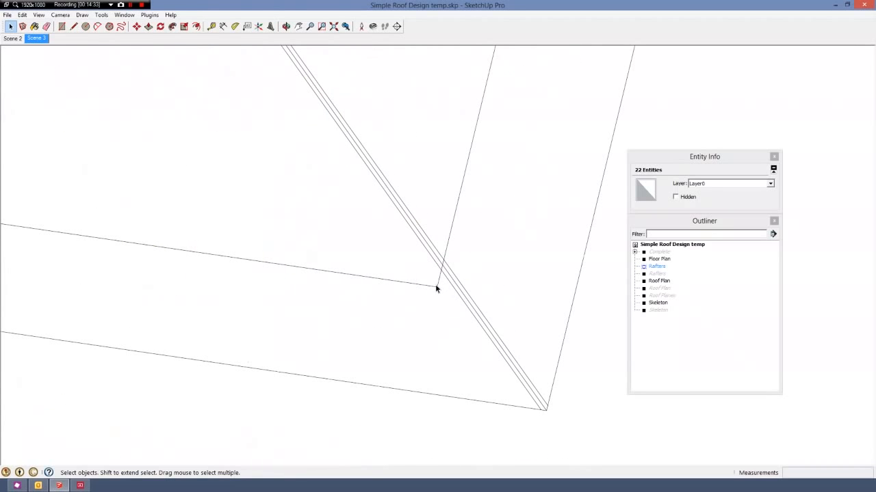
pyautogui.scroll(-3, 536, 252)
pyautogui.scroll(-2, 528, 267)
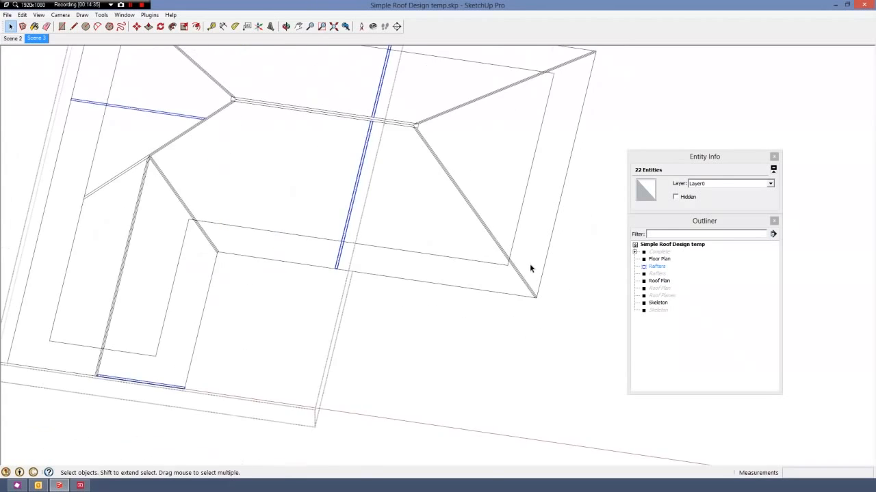
pyautogui.scroll(-3, 526, 266)
pyautogui.scroll(4, 364, 222)
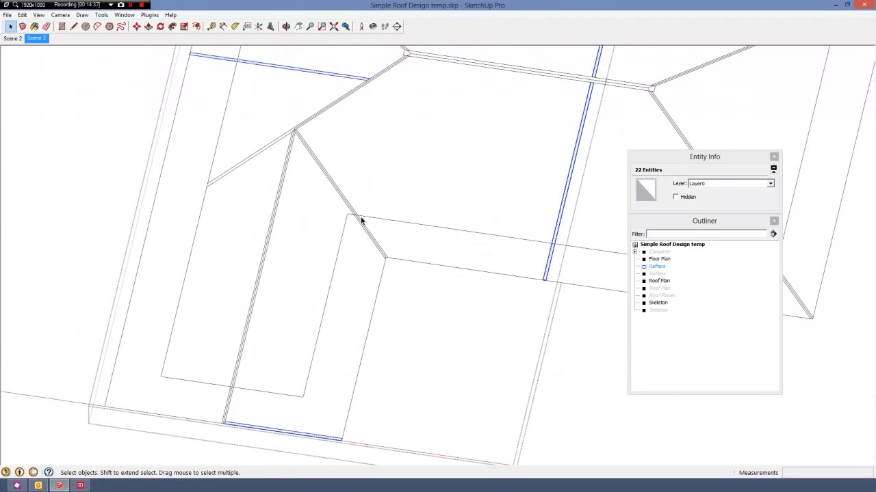
pyautogui.scroll(-5, 362, 219)
pyautogui.moveTo(428, 231); pyautogui.dragTo(469, 220, button='middle')
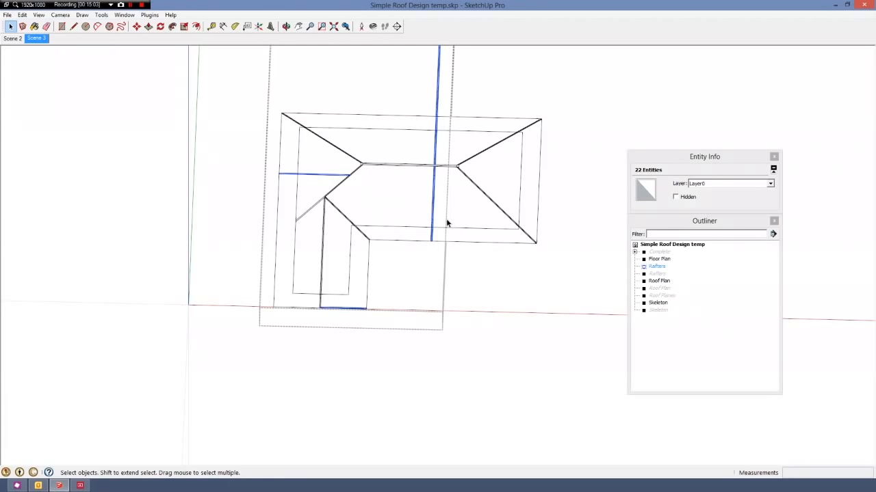
# Cut the long common rafter at the eave opposite the wing and delete the portion outside the roof outline.
pyautogui.scroll(10, 453, 172)
pyautogui.press('l')
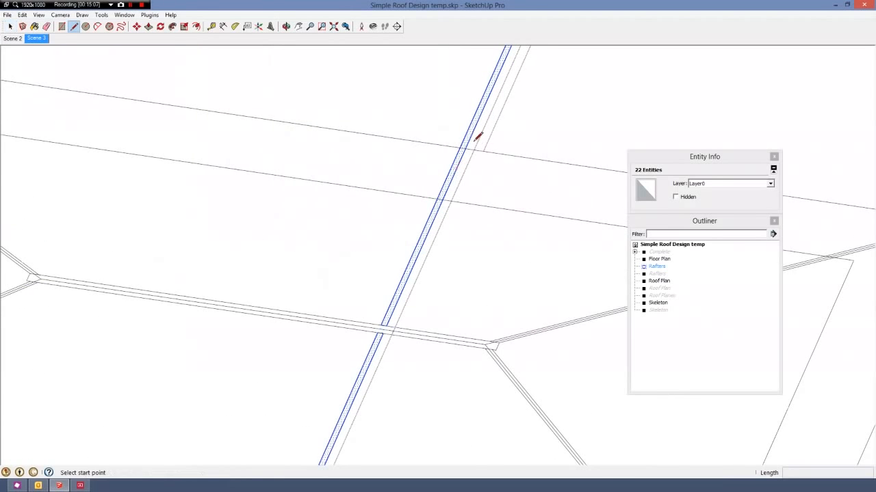
pyautogui.click(464, 150)
pyautogui.press('space')
pyautogui.scroll(-10, 541, 118)
pyautogui.click(450, 170)
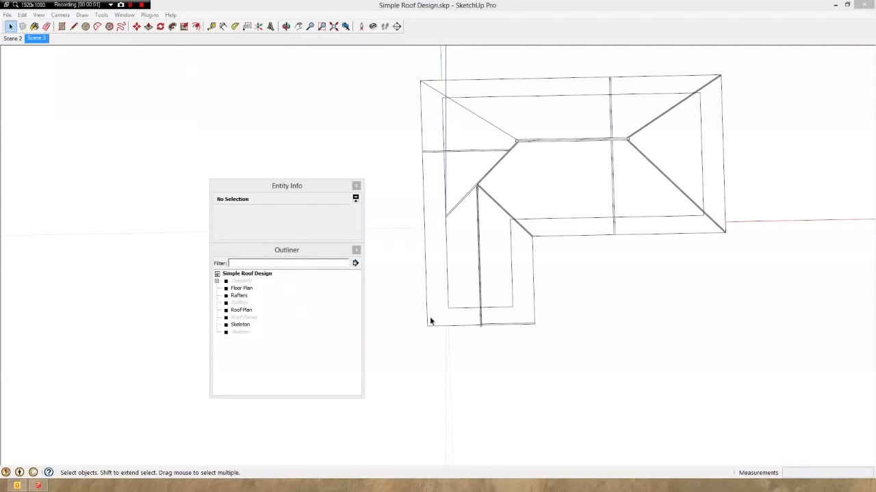
# Hide the Roof Plan and Floor Plan groups and unhide the Roof Planes group.
pyautogui.moveTo(544, 314); pyautogui.dragTo(515, 270, button='middle')
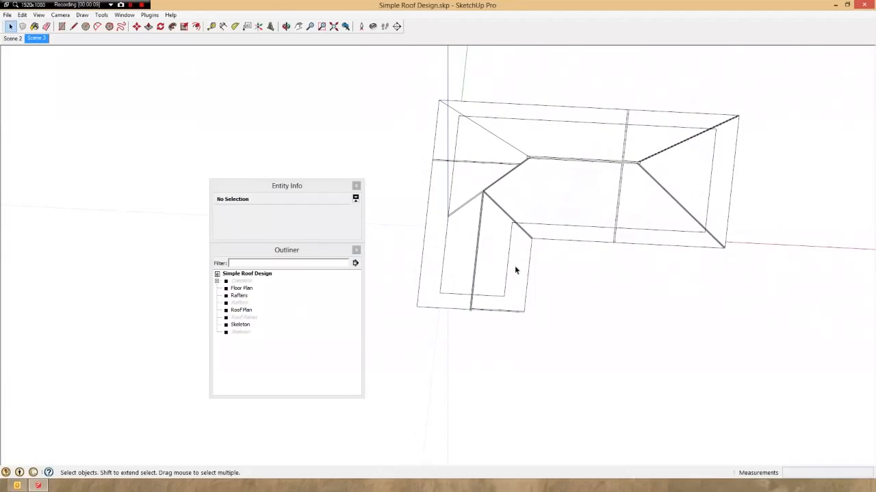
pyautogui.click(243, 311)
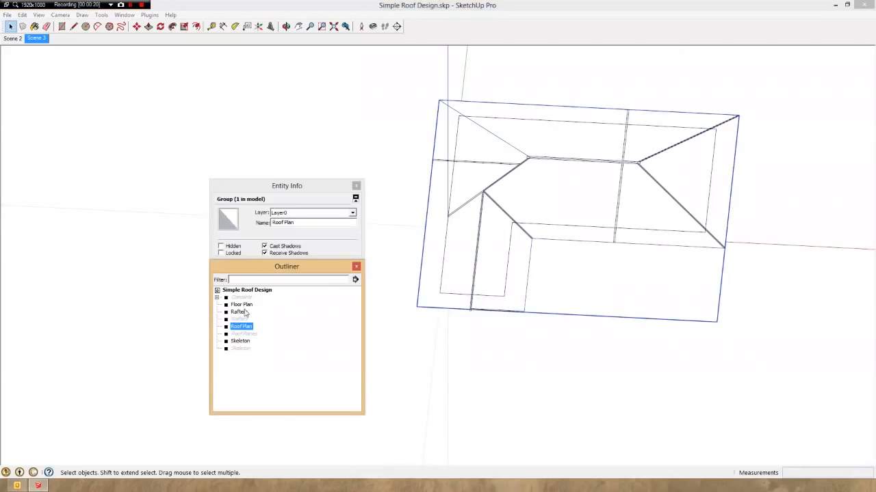
pyautogui.keyDown('ctrl'); pyautogui.click(241, 305); pyautogui.keyUp('ctrl')
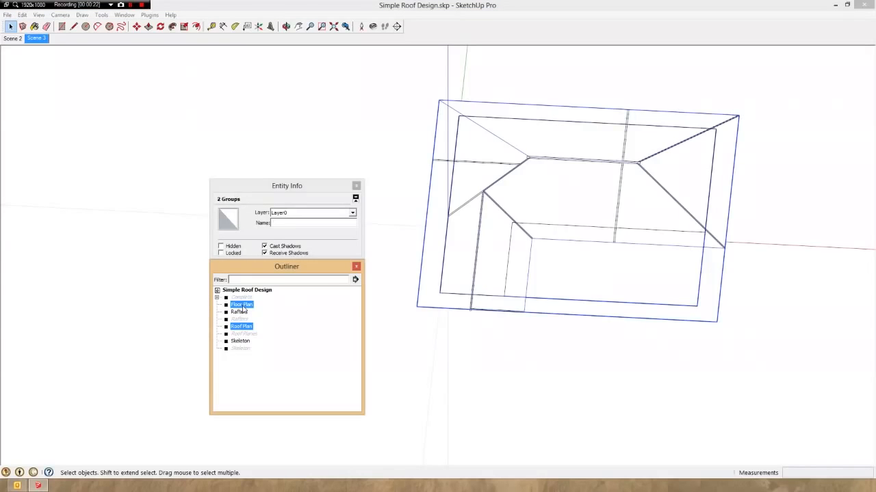
pyautogui.rightClick(243, 312)
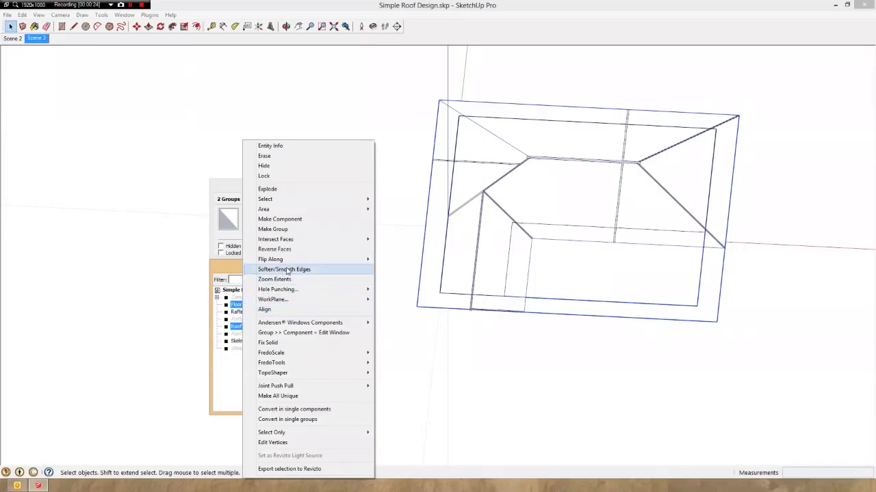
pyautogui.click(274, 166)
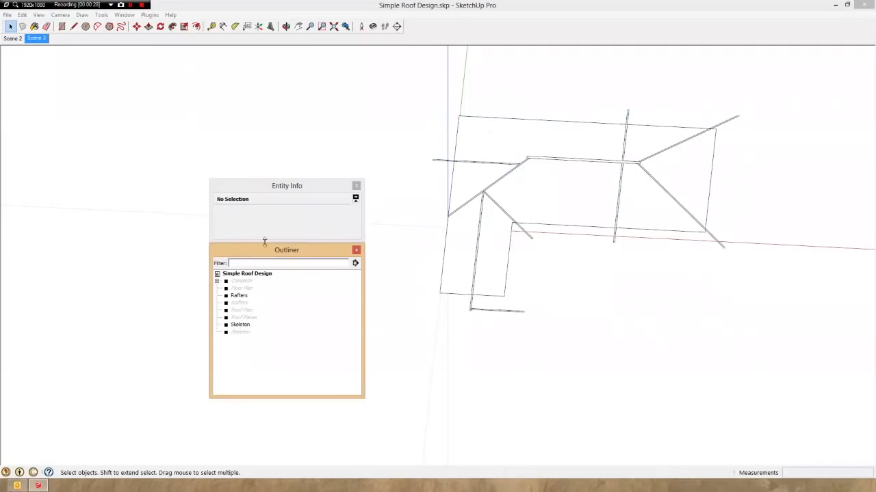
pyautogui.rightClick(240, 319)
pyautogui.click(270, 158)
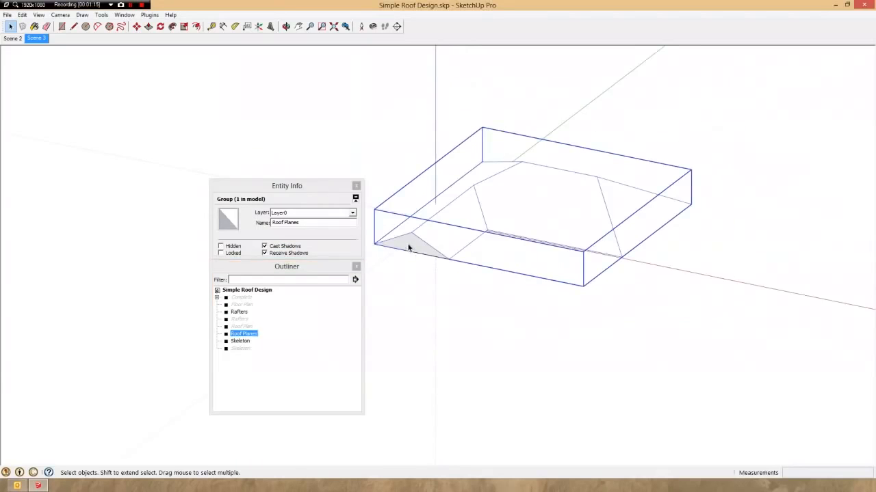
# Place a Tape Measure guide parallel to the sloping edge of the wing's gable face, offset 9 3/8 inches inward.
pyautogui.moveTo(410, 251); pyautogui.dragTo(499, 217, button='middle')
pyautogui.scroll(3, 423, 247)
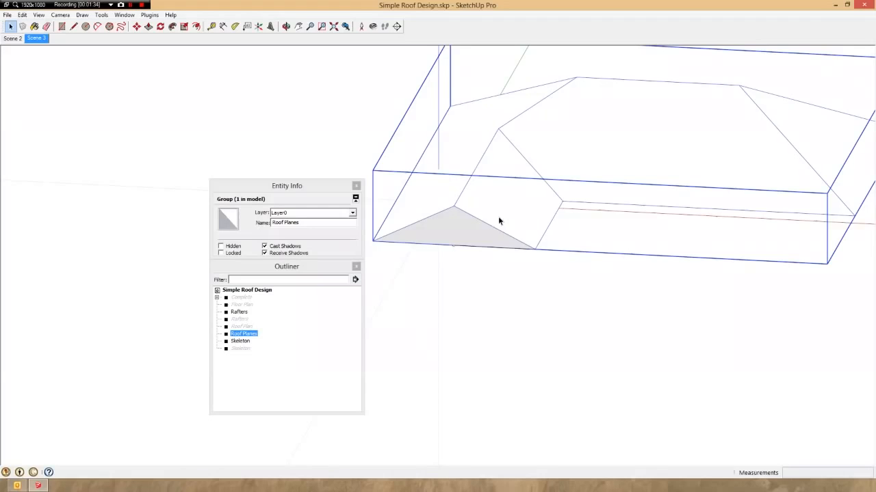
pyautogui.scroll(-5, 445, 236)
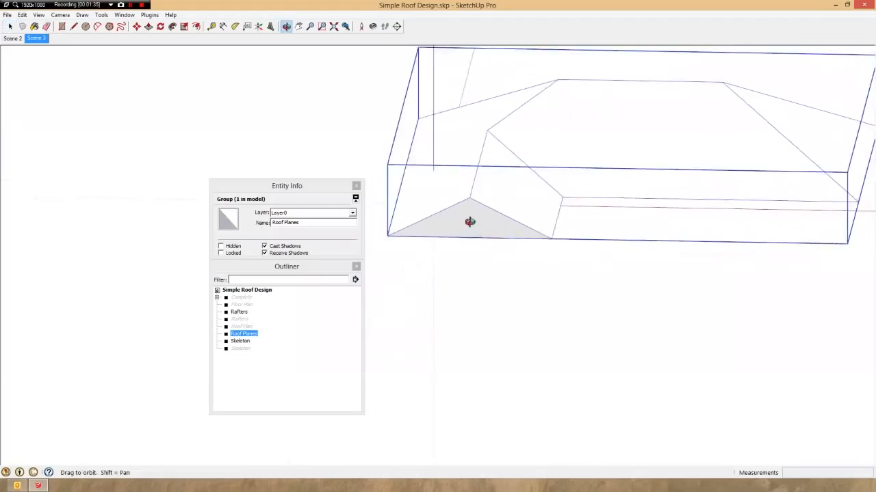
pyautogui.scroll(5, 452, 228)
pyautogui.moveTo(461, 219)
pyautogui.mouseDown(button='middle')
pyautogui.moveTo(406, 209)
pyautogui.moveTo(405, 201)
pyautogui.mouseUp(button='middle')
pyautogui.scroll(-3, 598, 190)
pyautogui.scroll(5, 497, 210)
pyautogui.press('t')
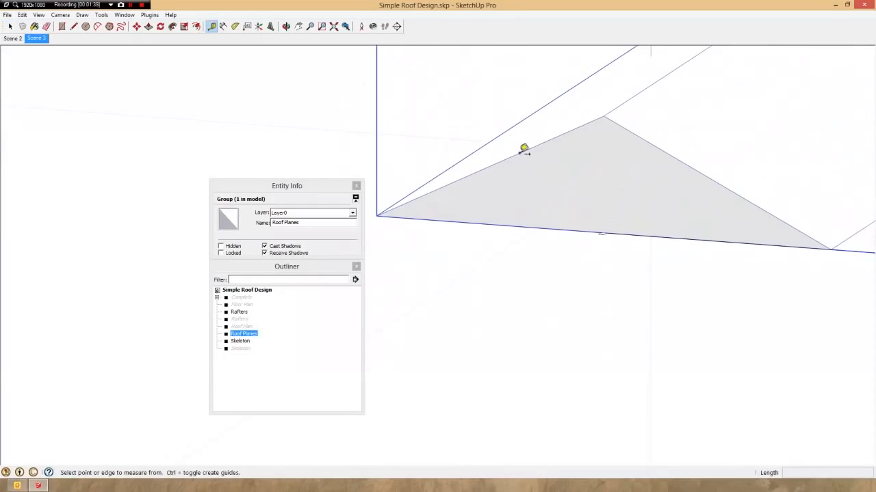
pyautogui.click(520, 154)
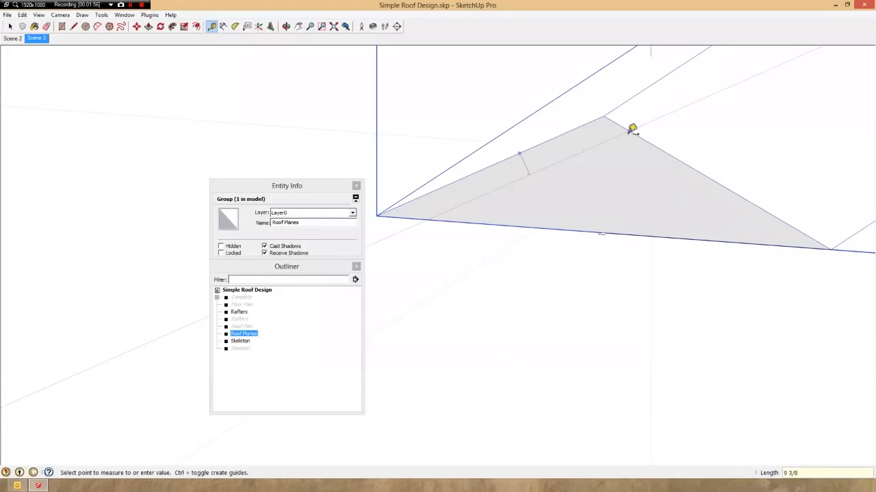
pyautogui.click(632, 130)
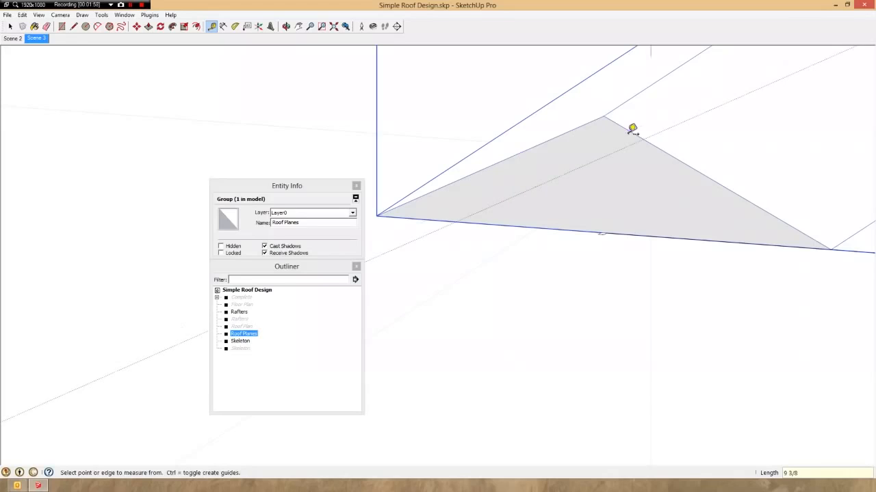
pyautogui.click(564, 133)
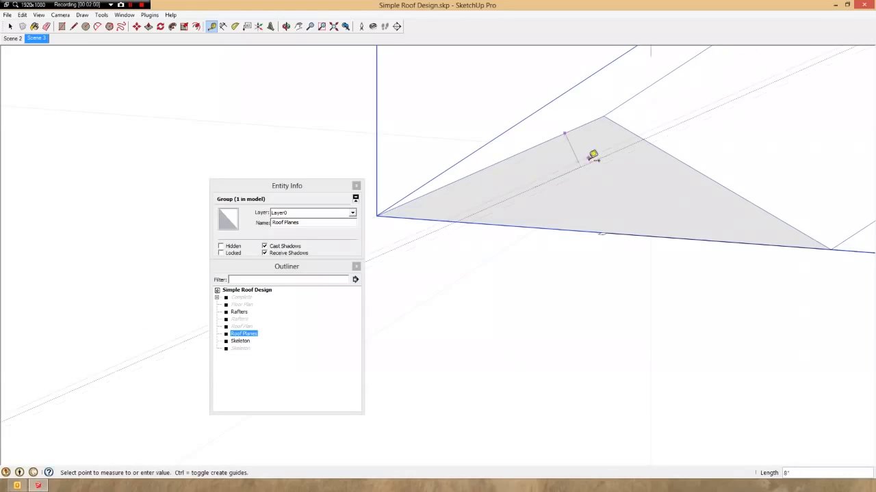
pyautogui.press('space')
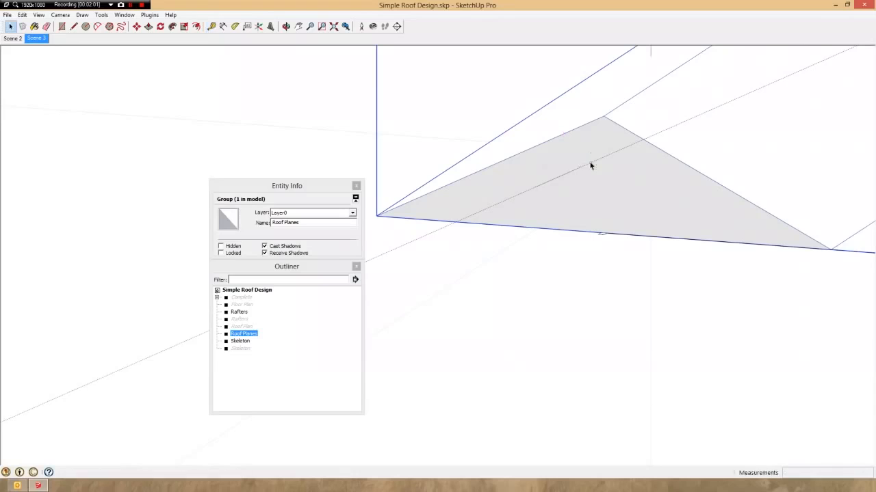
pyautogui.moveTo(591, 160); pyautogui.dragTo(608, 159, button='middle')
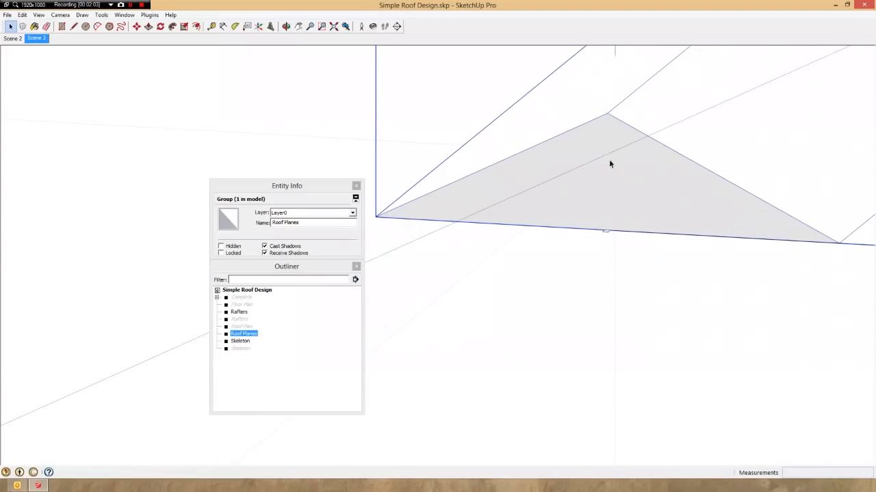
# Place a vertical Tape Measure guide through the peak of the wing's gable face.
pyautogui.press('t')
pyautogui.scroll(-5, 636, 281)
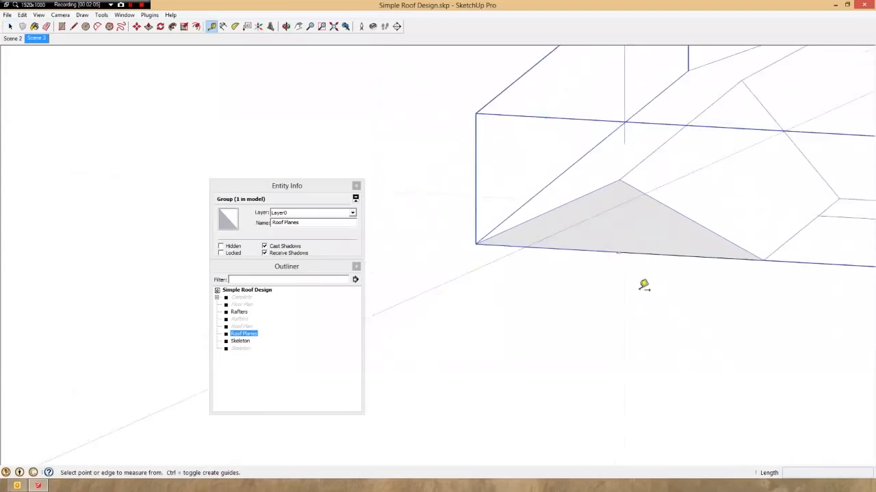
pyautogui.click(630, 159)
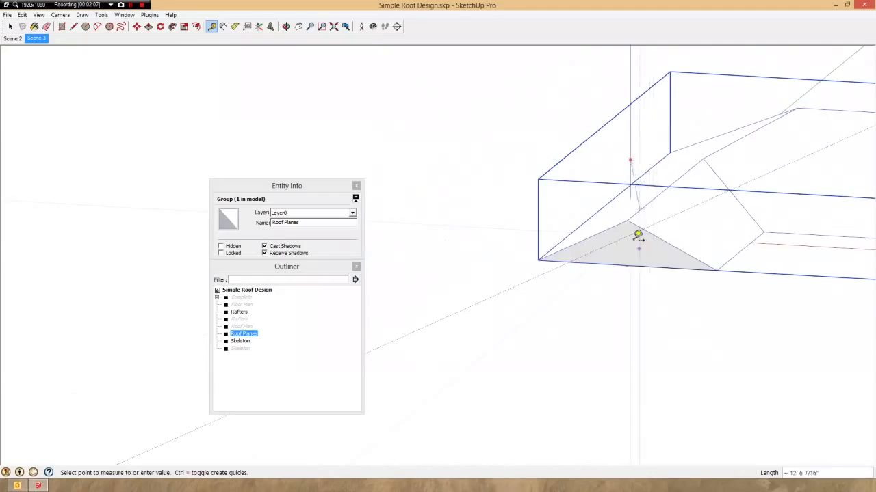
pyautogui.scroll(3, 636, 233)
pyautogui.moveTo(629, 207)
pyautogui.mouseDown(button='middle')
pyautogui.moveTo(598, 212)
pyautogui.moveTo(602, 219)
pyautogui.mouseUp(button='middle')
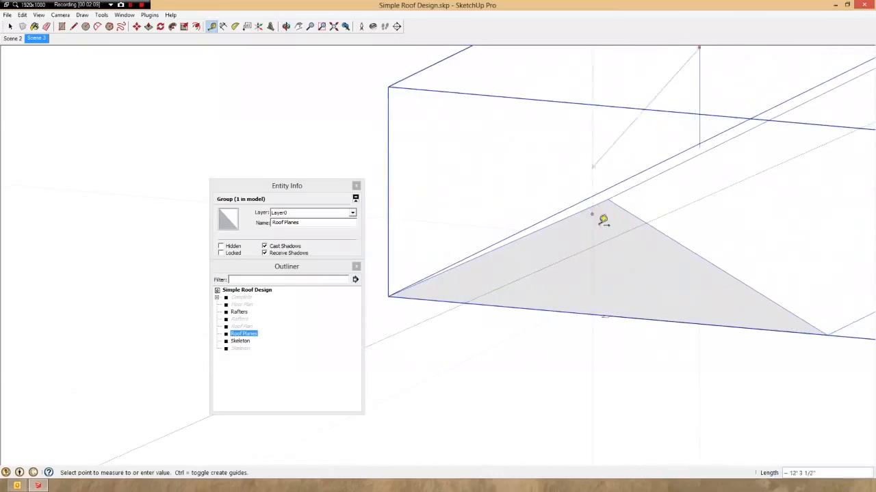
pyautogui.scroll(3, 607, 217)
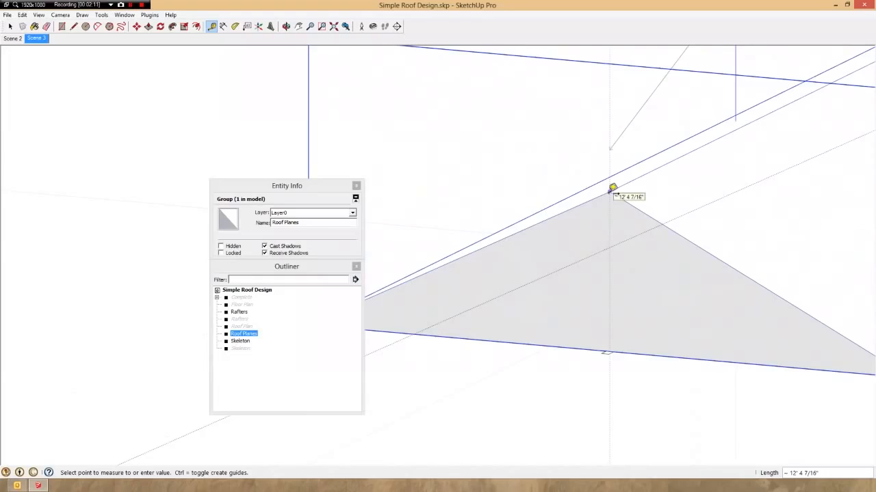
pyautogui.click(612, 188)
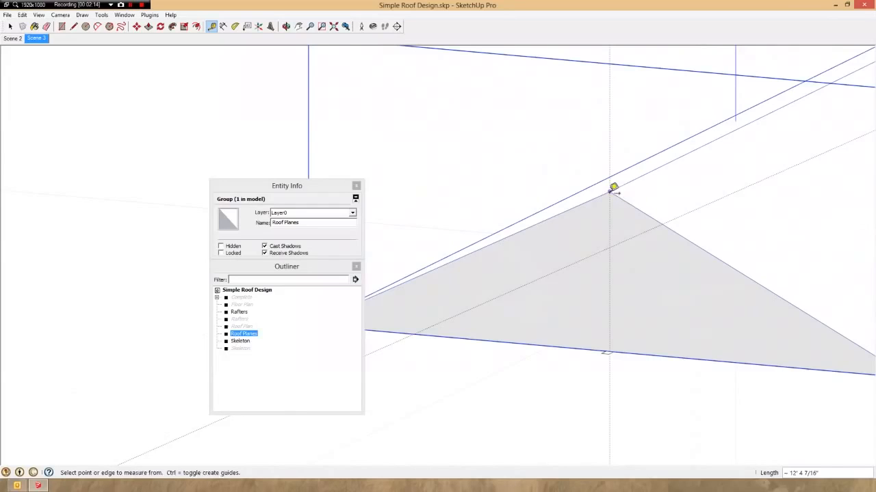
# Measure the vertical distance from the gable peak down to the sloping guide.
pyautogui.click(610, 192)
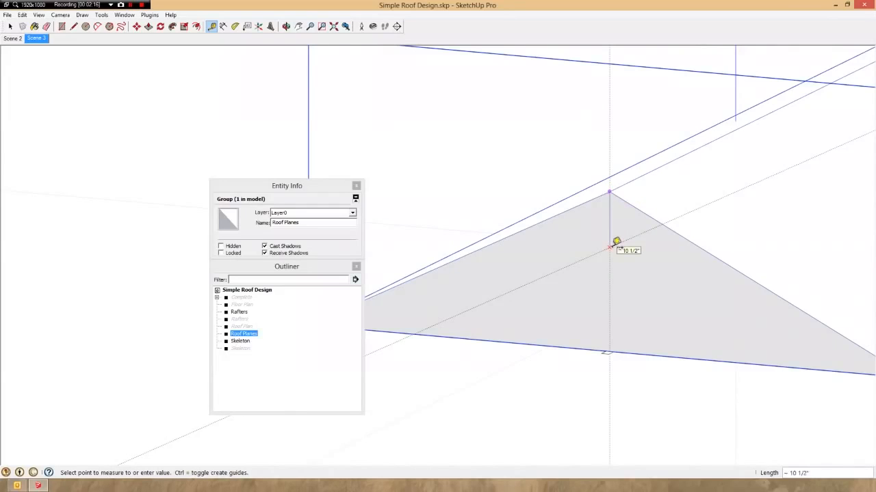
pyautogui.scroll(-4, 618, 215)
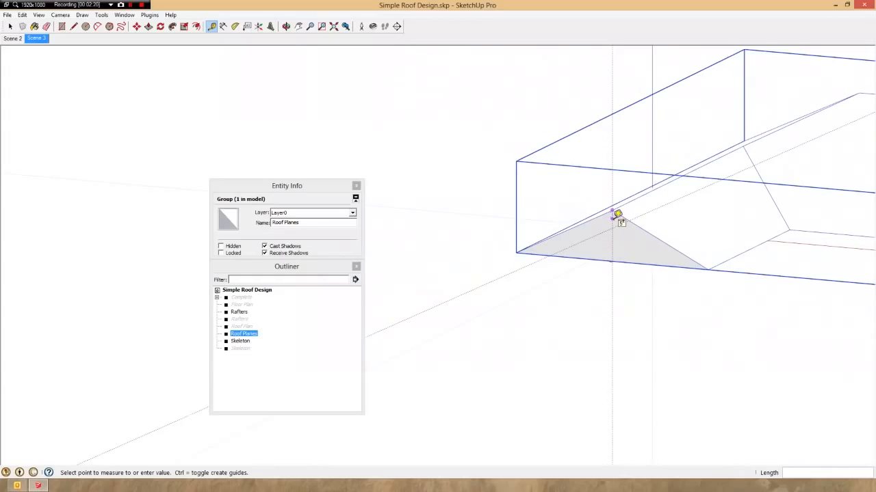
pyautogui.press('space')
# Copy the Roof Planes group straight down from the gable peak to the intersection of the vertical and sloping guides.
pyautogui.moveTo(600, 231); pyautogui.dragTo(678, 253, button='middle')
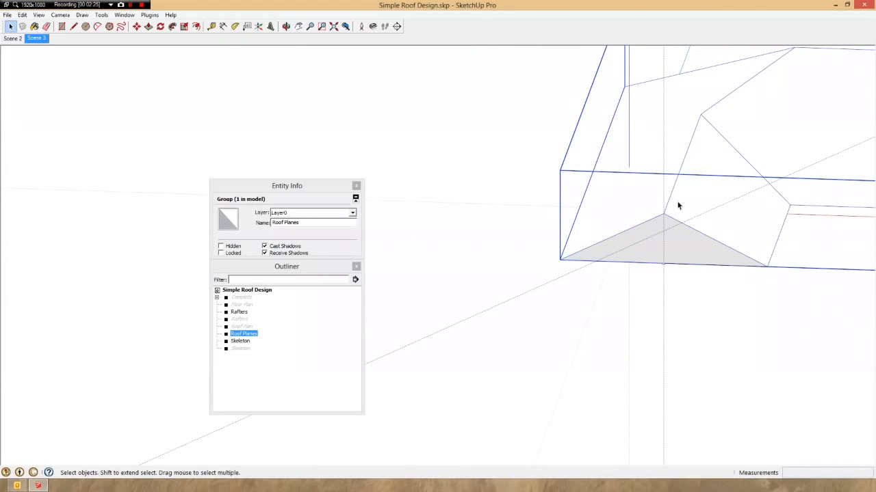
pyautogui.press('m')
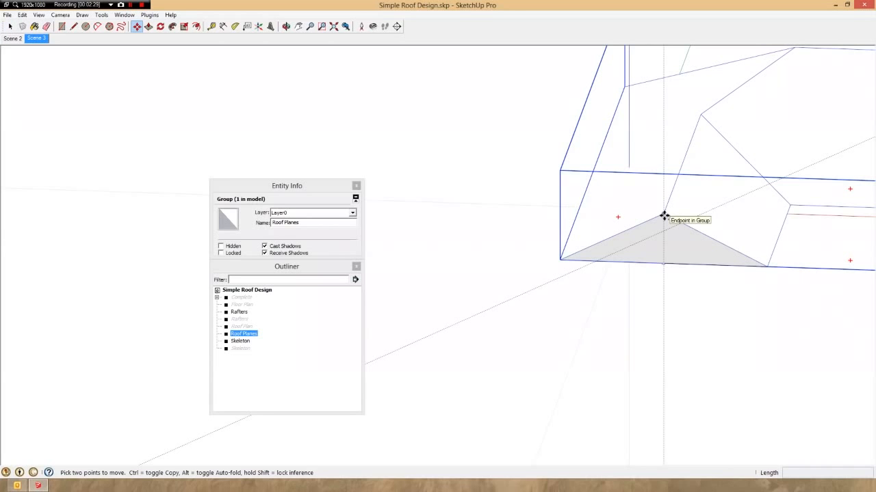
pyautogui.click(664, 216)
pyautogui.press('ctrl')
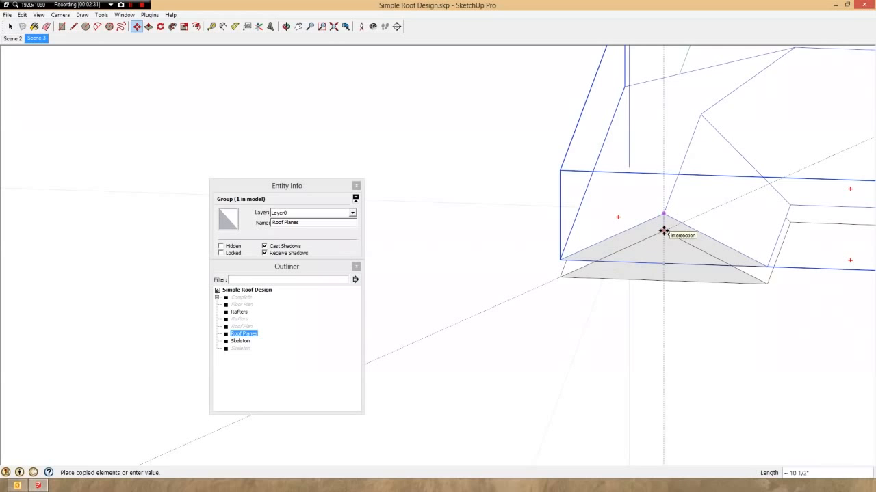
pyautogui.click(664, 231)
pyautogui.scroll(1, 663, 232)
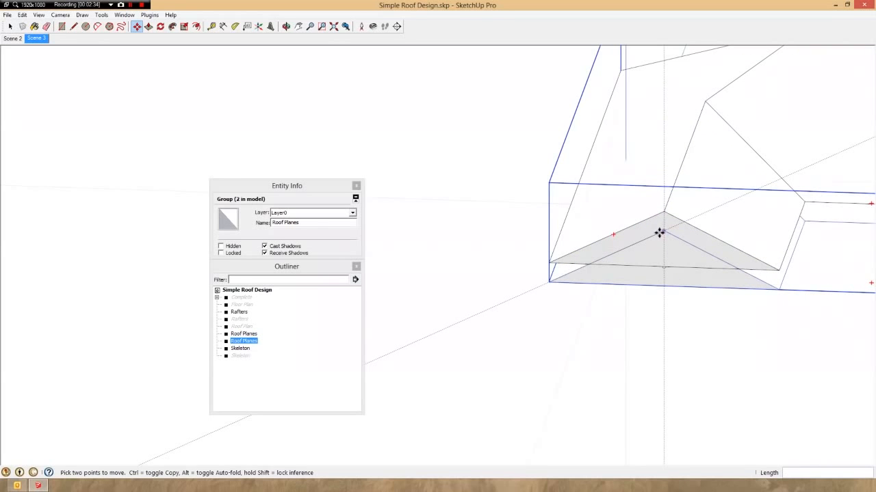
pyautogui.scroll(3, 662, 234)
pyautogui.moveTo(663, 234); pyautogui.dragTo(666, 238, button='middle')
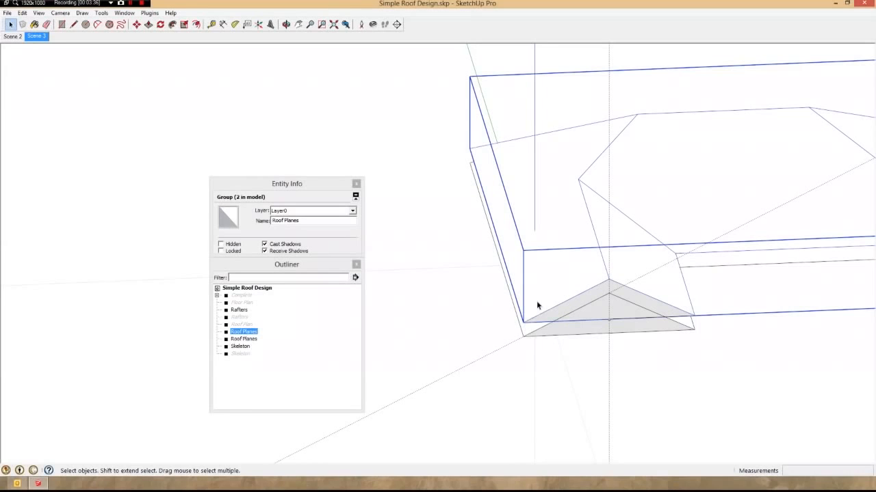
# Copy the upper Roof Planes group in place and hide that copy.
pyautogui.press('m')
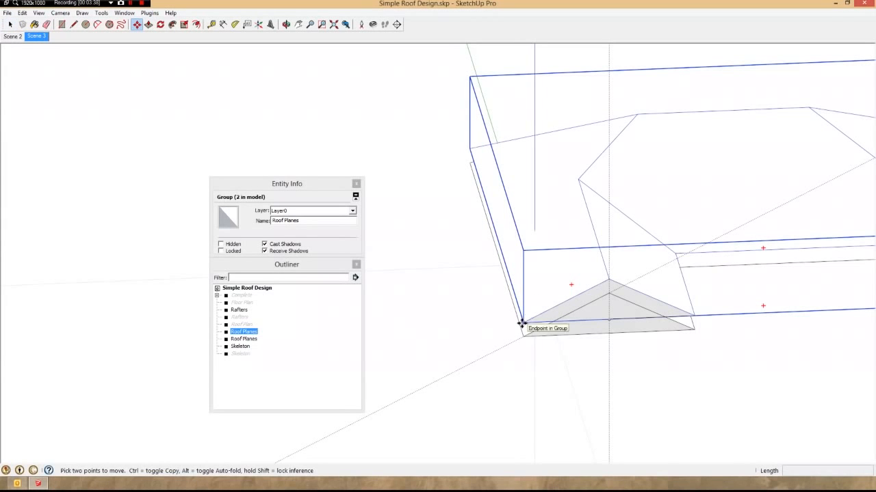
pyautogui.click(522, 323)
pyautogui.press('ctrl')
pyautogui.click(523, 322)
pyautogui.rightClick(246, 348)
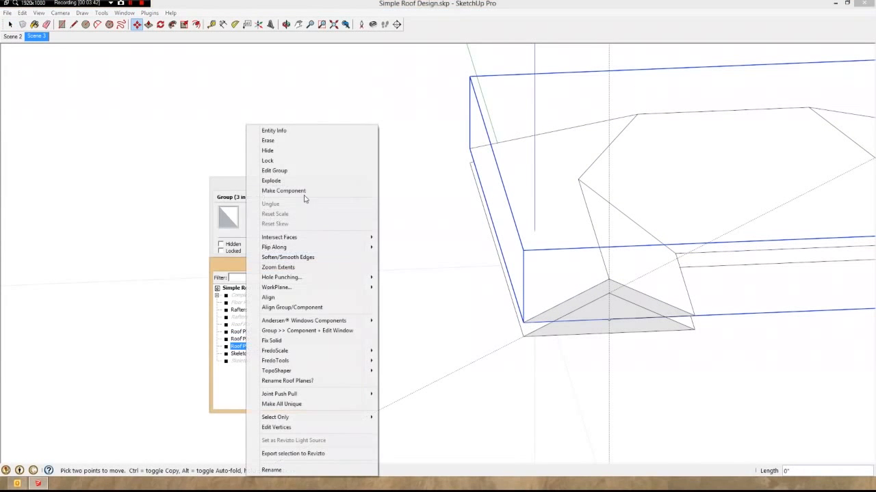
pyautogui.click(267, 151)
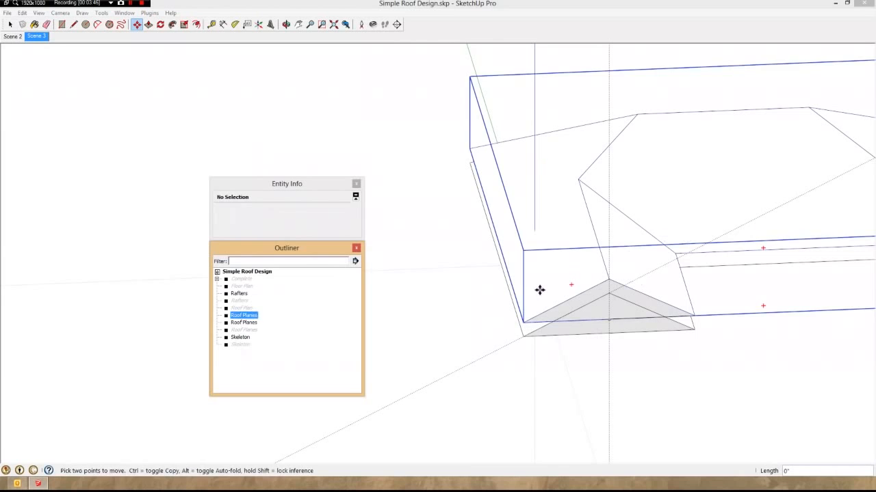
# Combine the upper and lower visible Roof Planes groups into one new group.
pyautogui.press('space')
pyautogui.click(549, 291)
pyautogui.keyDown('shift'); pyautogui.click(525, 334); pyautogui.keyUp('shift')
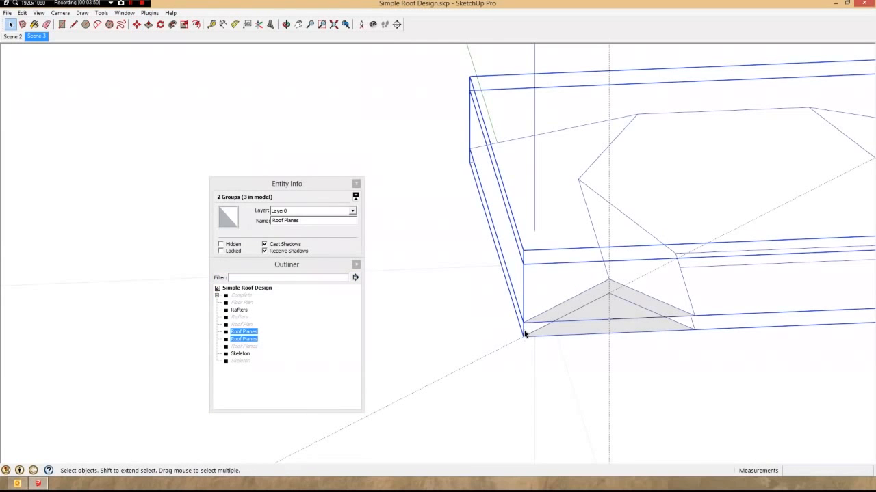
pyautogui.rightClick(541, 294)
pyautogui.click(578, 225)
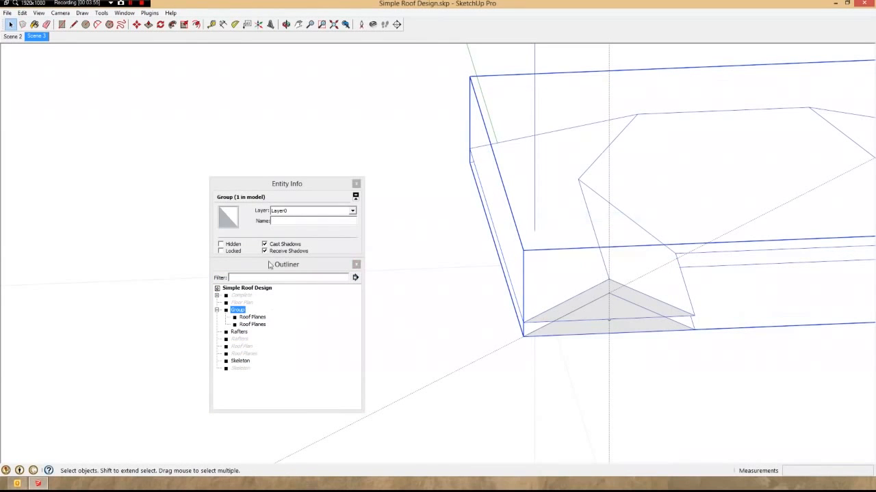
# Name the new combined group Roof Planes Solid.
pyautogui.click(308, 221)
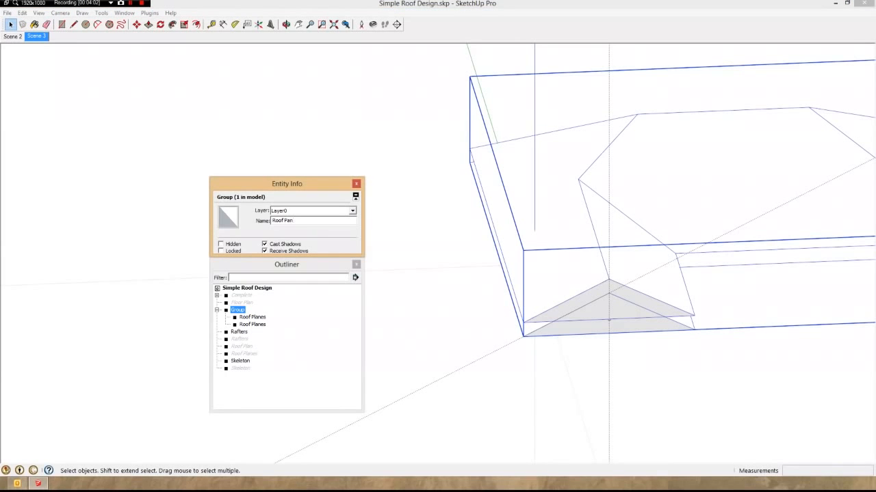
pyautogui.write('Roof Planes')
pyautogui.press('Return')
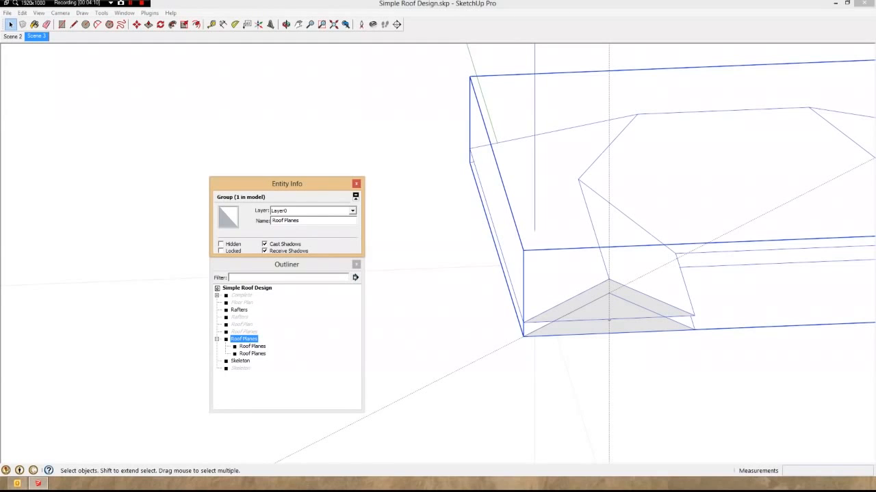
# Open the Roof Planes Solid group for editing and explode both nested Roof Planes groups.
pyautogui.click(253, 339)
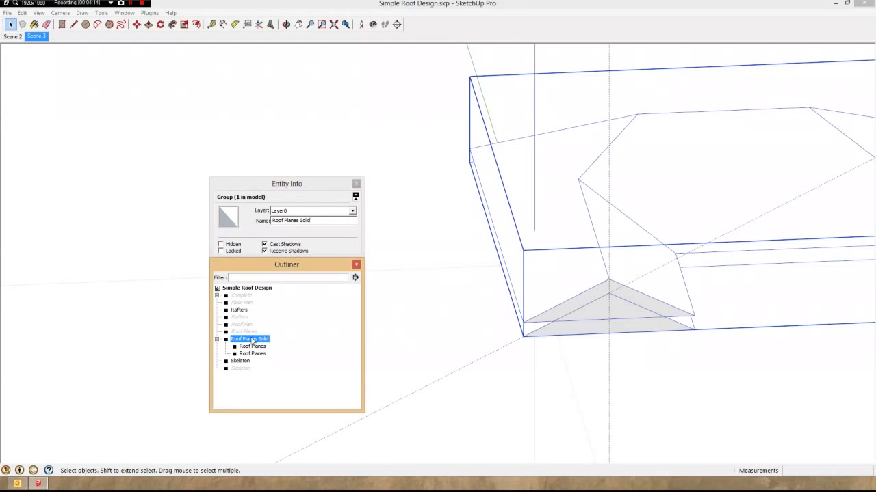
pyautogui.click(257, 346)
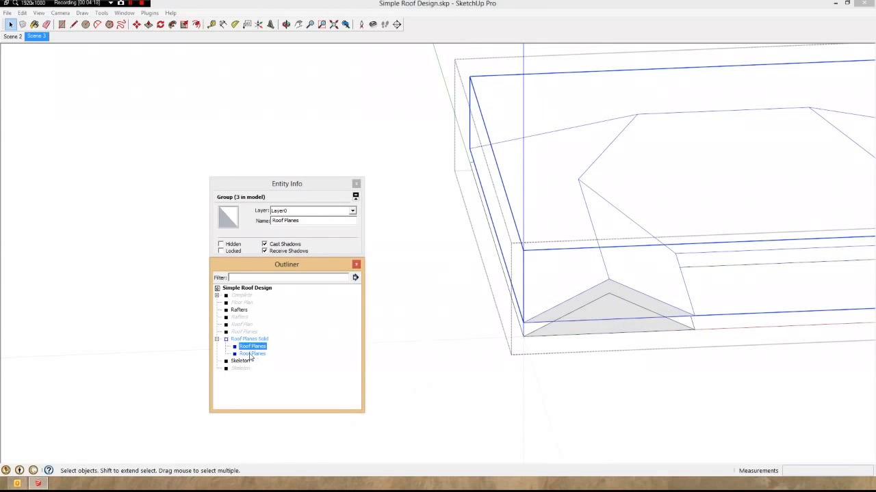
pyautogui.keyDown('shift'); pyautogui.click(252, 354); pyautogui.keyUp('shift')
pyautogui.rightClick(253, 354)
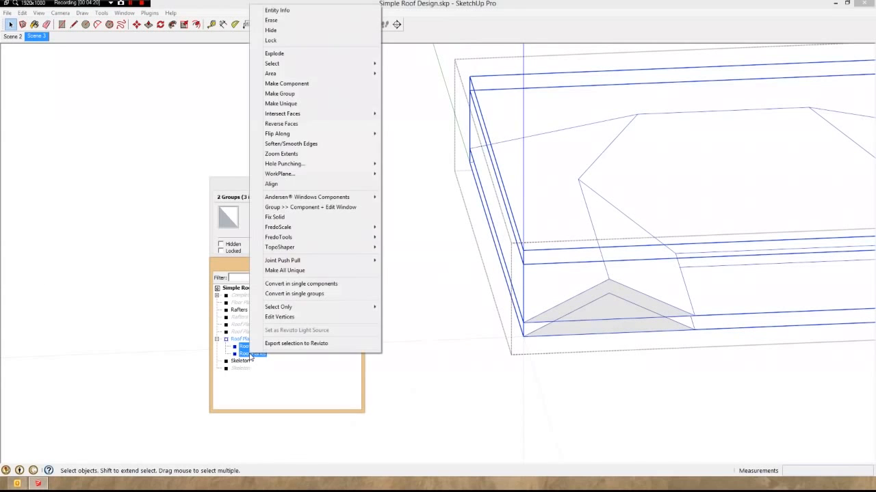
pyautogui.click(286, 54)
pyautogui.click(532, 307)
# Draw vertical lines joining the upper and lower roof planes at both corners of the wing's gable end.
pyautogui.moveTo(532, 307); pyautogui.dragTo(554, 257, button='middle')
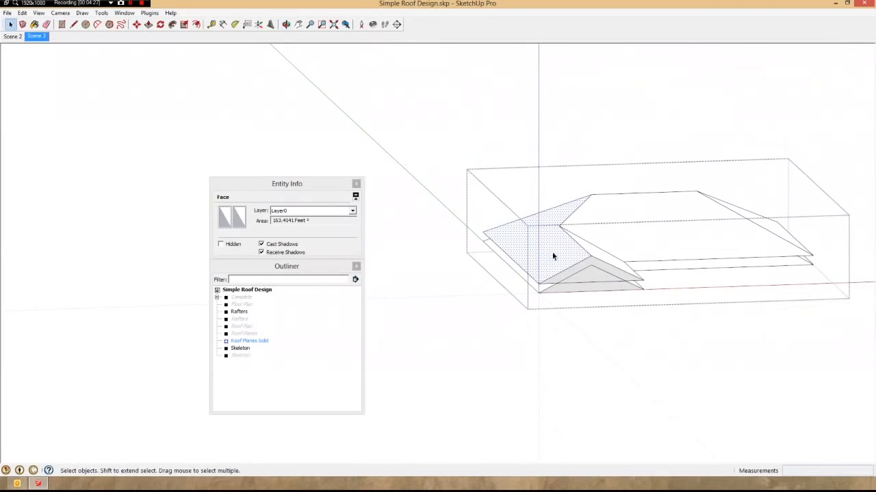
pyautogui.press('l')
pyautogui.scroll(5, 544, 293)
pyautogui.click(528, 291)
pyautogui.click(528, 264)
pyautogui.scroll(-3, 551, 314)
pyautogui.click(699, 296)
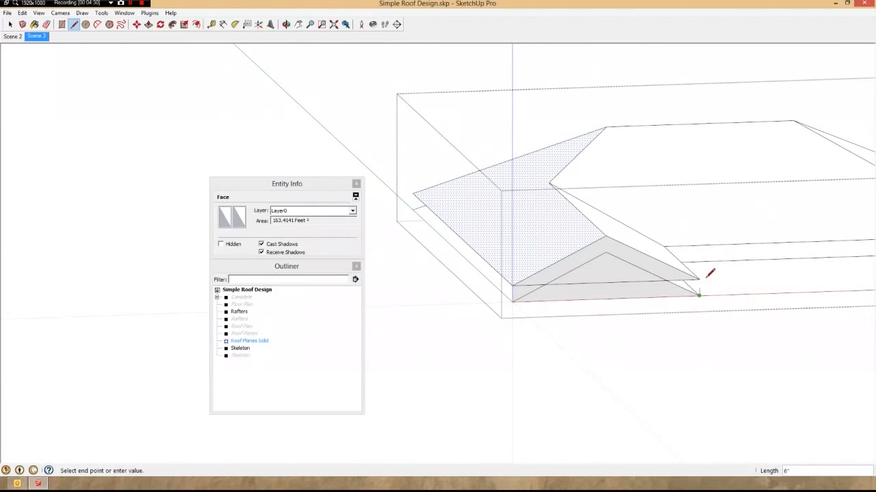
pyautogui.click(699, 279)
# Draw vertical lines joining the upper and lower roof planes at the inside corner and the main roof's front hip corner.
pyautogui.moveTo(693, 276); pyautogui.dragTo(547, 263, button='middle')
pyautogui.scroll(3, 547, 263)
pyautogui.click(544, 280)
pyautogui.click(543, 307)
pyautogui.scroll(-3, 655, 313)
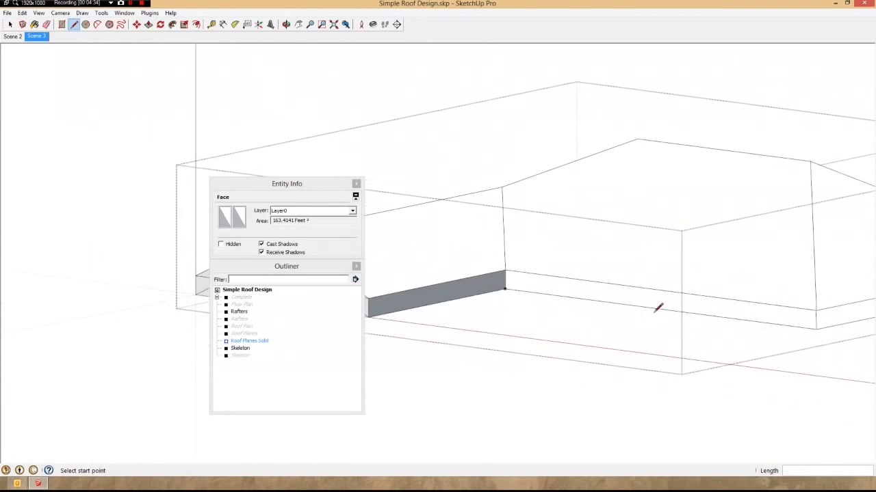
pyautogui.click(816, 311)
pyautogui.click(816, 329)
# Draw vertical lines joining the upper and lower planes at the two remaining rear corners to close the eave faces.
pyautogui.moveTo(816, 327); pyautogui.dragTo(448, 324, button='middle')
pyautogui.scroll(3, 677, 367)
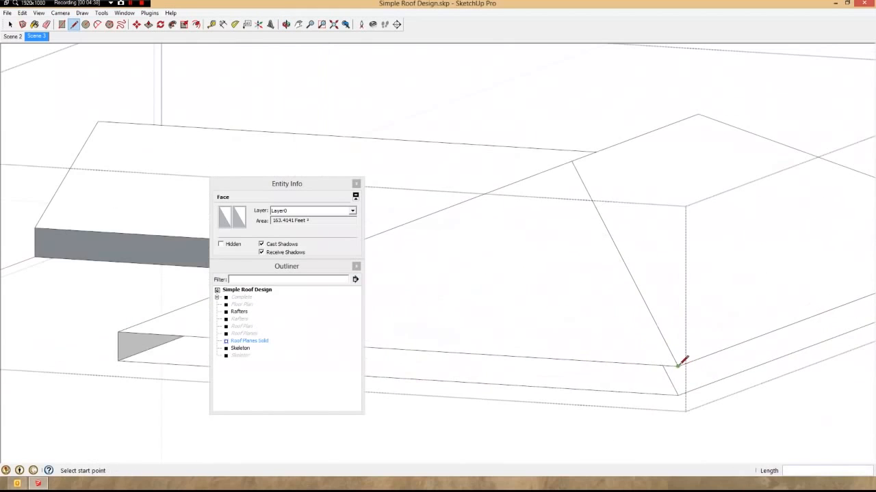
pyautogui.click(677, 366)
pyautogui.click(677, 396)
pyautogui.scroll(-3, 678, 395)
pyautogui.scroll(3, 793, 273)
pyautogui.click(791, 271)
pyautogui.click(792, 299)
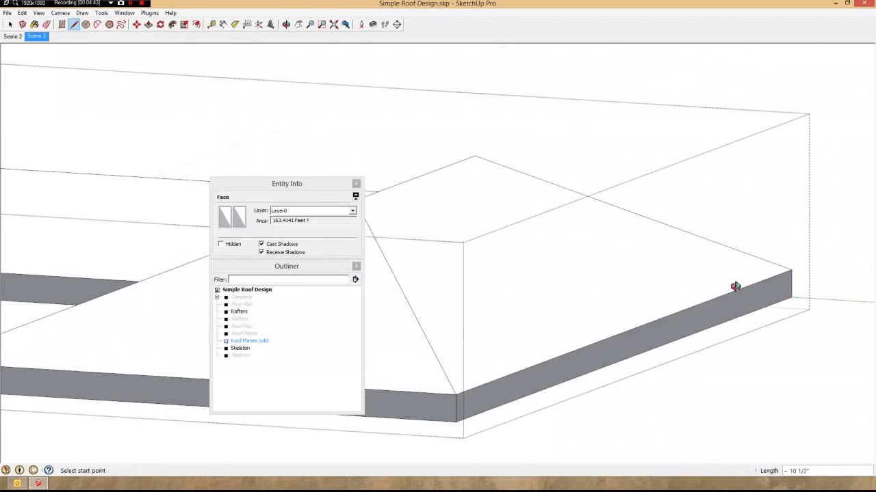
# Examine the eave faces and the underside of the roof solid for closed faces.
pyautogui.scroll(-3, 734, 286)
pyautogui.press('space')
pyautogui.click(631, 386)
pyautogui.scroll(4, 622, 326)
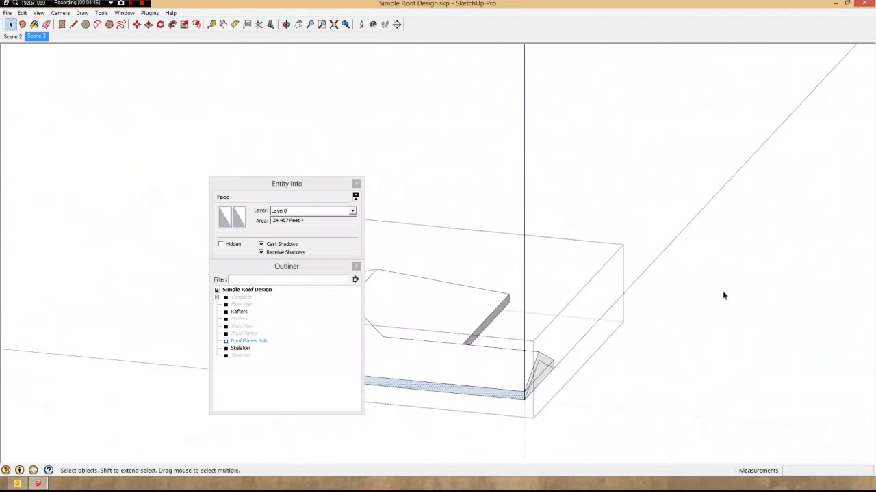
pyautogui.scroll(4, 480, 395)
pyautogui.moveTo(592, 363); pyautogui.dragTo(548, 204, button='middle')
pyautogui.scroll(-3, 837, 215)
pyautogui.moveTo(673, 183); pyautogui.dragTo(874, 124, button='middle')
pyautogui.click(503, 266)
pyautogui.moveTo(505, 264); pyautogui.dragTo(739, 192, button='middle')
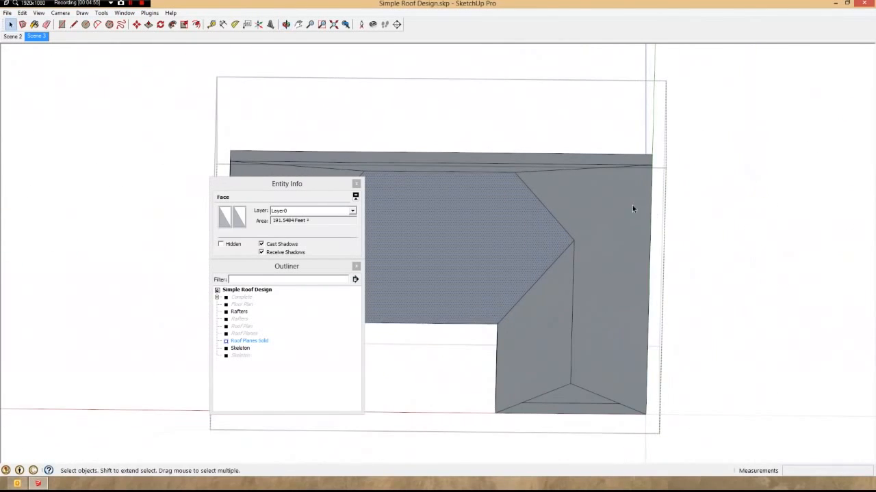
pyautogui.click(557, 336)
# Erase the horizontal edges across the gable end to remove the triangular face below the lower roof planes.
pyautogui.moveTo(423, 342); pyautogui.dragTo(355, 403, button='middle')
pyautogui.scroll(4, 719, 284)
pyautogui.moveTo(711, 284)
pyautogui.mouseDown(button='middle')
pyautogui.moveTo(608, 292)
pyautogui.moveTo(312, 340)
pyautogui.mouseUp(button='middle')
pyautogui.press('e')
pyautogui.click(637, 297)
pyautogui.click(640, 279)
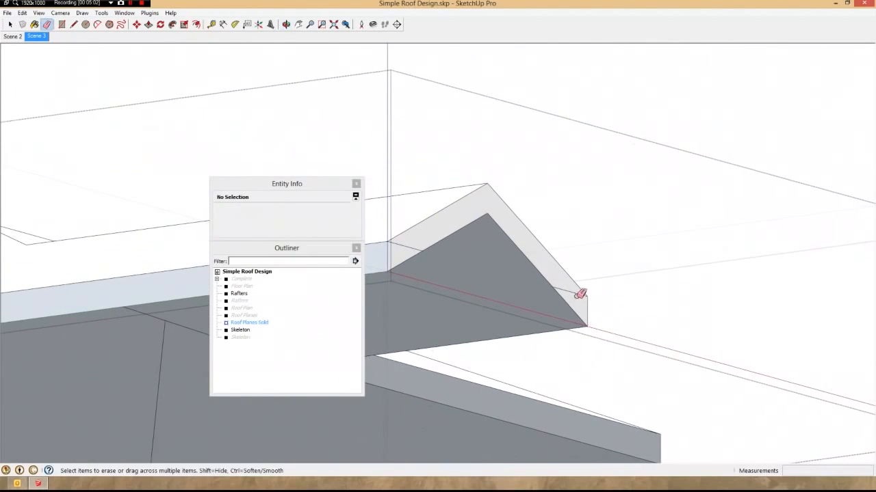
# Reverse the long eave face beside the main roof's hip corner so its front side faces outward.
pyautogui.scroll(-2, 710, 302)
pyautogui.scroll(-5, 778, 197)
pyautogui.moveTo(778, 198)
pyautogui.mouseDown(button='middle')
pyautogui.moveTo(647, 152)
pyautogui.moveTo(595, 267)
pyautogui.moveTo(564, 284)
pyautogui.moveTo(616, 283)
pyautogui.mouseUp(button='middle')
pyautogui.scroll(2, 440, 286)
pyautogui.moveTo(440, 285)
pyautogui.mouseDown(button='middle')
pyautogui.moveTo(711, 268)
pyautogui.moveTo(786, 273)
pyautogui.mouseUp(button='middle')
pyautogui.scroll(3, 518, 298)
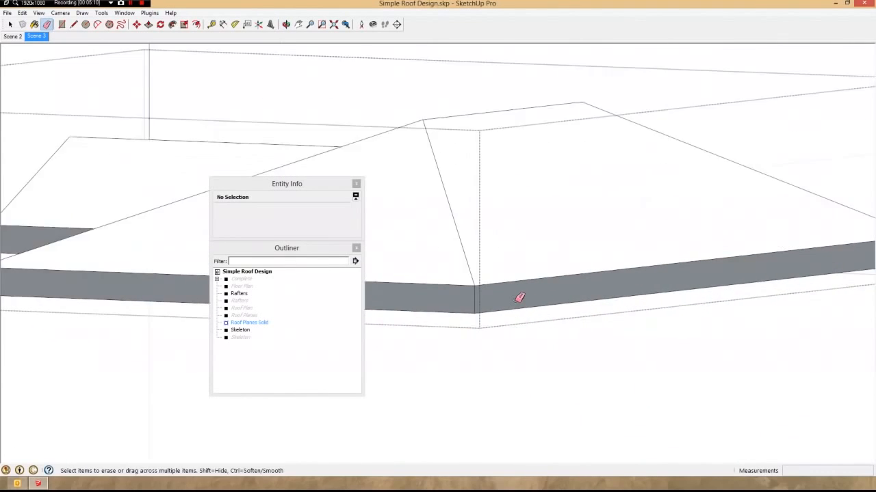
pyautogui.press('space')
pyautogui.click(514, 298)
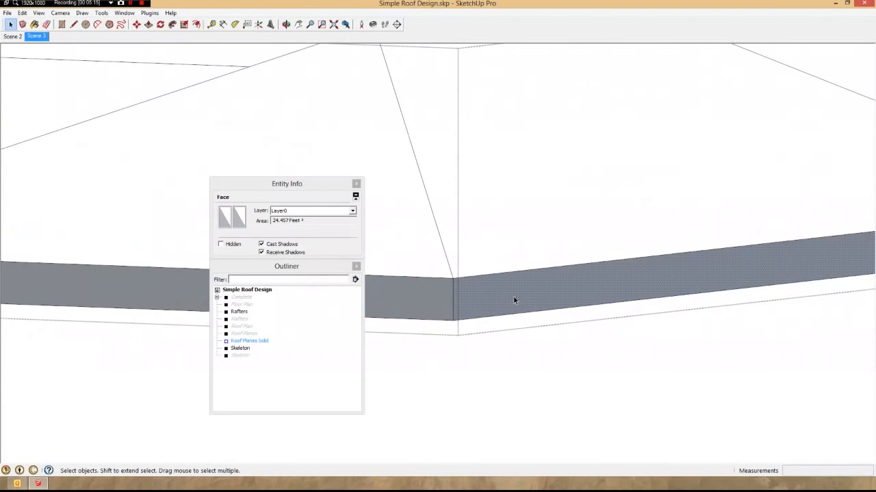
pyautogui.rightClick(514, 297)
pyautogui.click(547, 266)
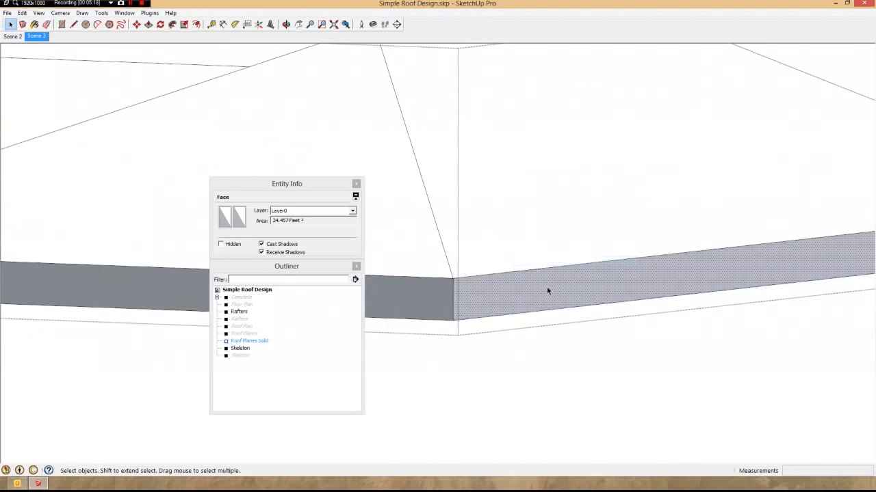
# Reverse the remaining inward-facing eave faces around the roof so their front sides face outward.
pyautogui.moveTo(547, 291); pyautogui.dragTo(616, 286, button='middle')
pyautogui.rightClick(461, 289)
pyautogui.click(494, 260)
pyautogui.scroll(-4, 559, 274)
pyautogui.moveTo(559, 274); pyautogui.dragTo(855, 275, button='middle')
pyautogui.scroll(-2, 630, 271)
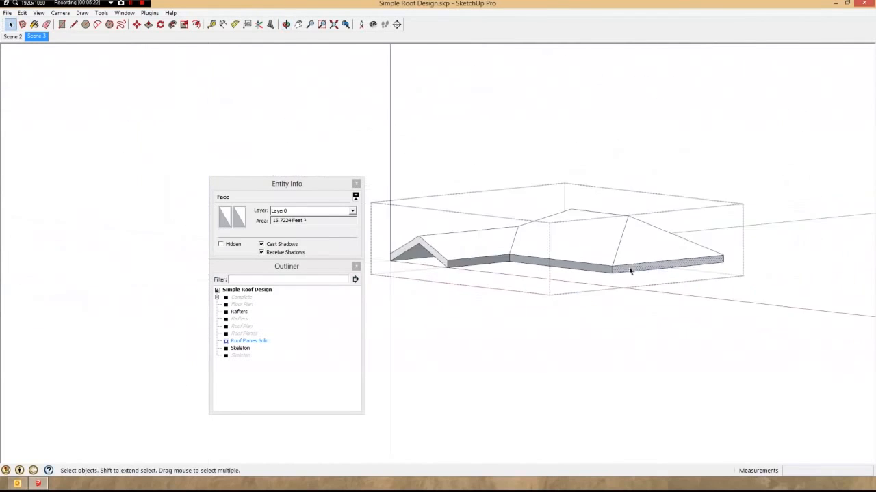
pyautogui.scroll(5, 479, 263)
pyautogui.rightClick(479, 265)
pyautogui.click(510, 260)
pyautogui.rightClick(632, 262)
pyautogui.click(636, 261)
pyautogui.moveTo(636, 260); pyautogui.dragTo(752, 226, button='middle')
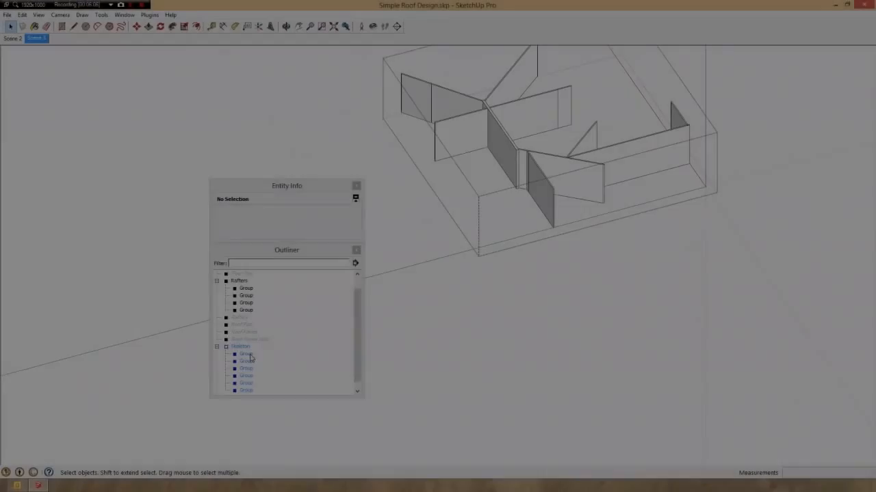
# Unhide the Roof Planes Solid group.
pyautogui.click(239, 340)
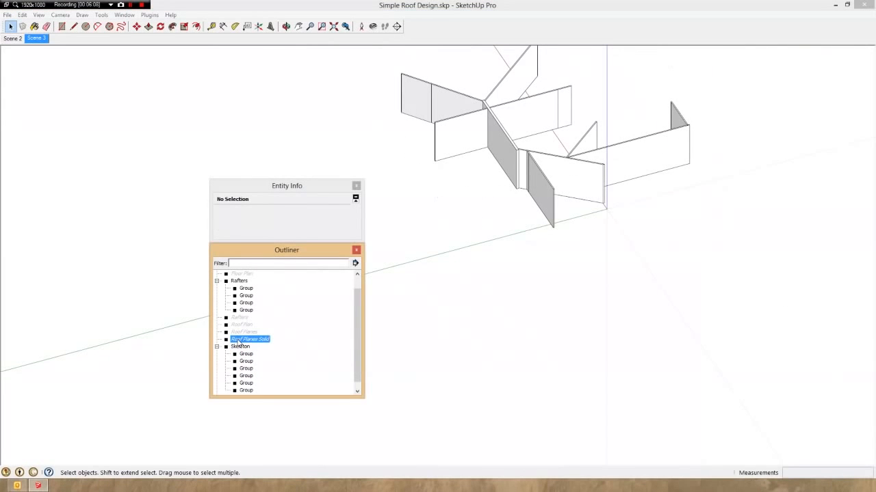
pyautogui.rightClick(241, 358)
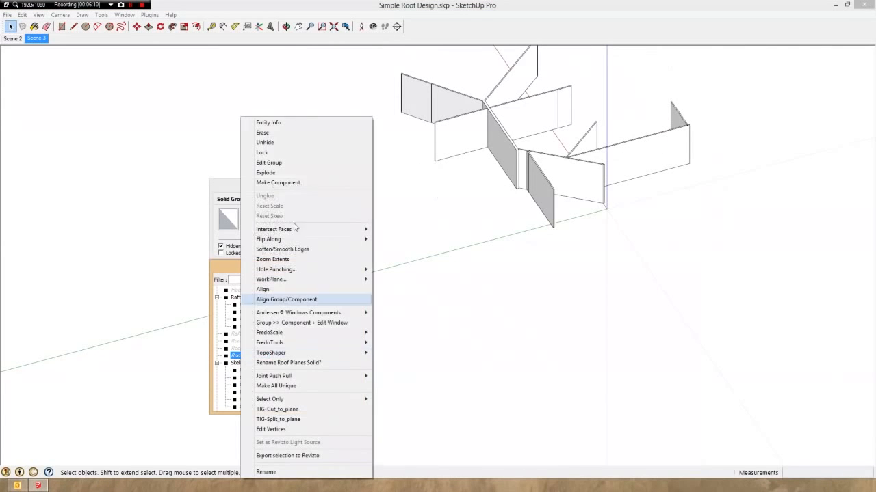
pyautogui.click(272, 145)
# Examine from above and below how the rafter groups intersect the Roof Planes Solid near the hip corner.
pyautogui.moveTo(553, 192); pyautogui.dragTo(484, 251, button='middle')
pyautogui.scroll(3, 520, 169)
pyautogui.scroll(5, 557, 286)
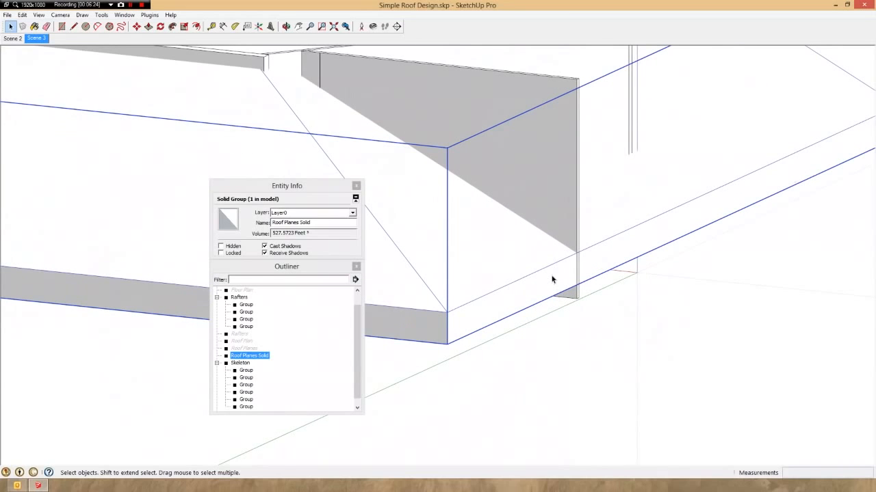
pyautogui.scroll(-3, 591, 246)
pyautogui.moveTo(593, 241); pyautogui.dragTo(542, 79, button='middle')
pyautogui.doubleClick(543, 126)
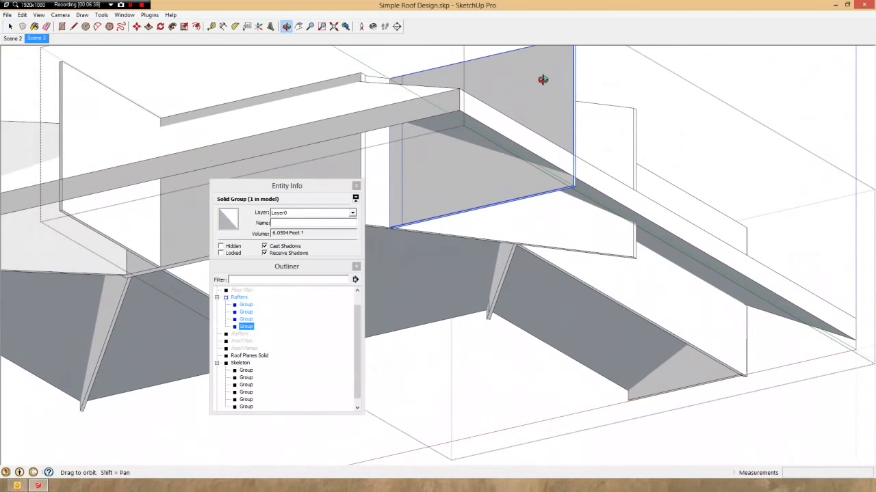
pyautogui.moveTo(555, 158); pyautogui.dragTo(645, 156, button='middle')
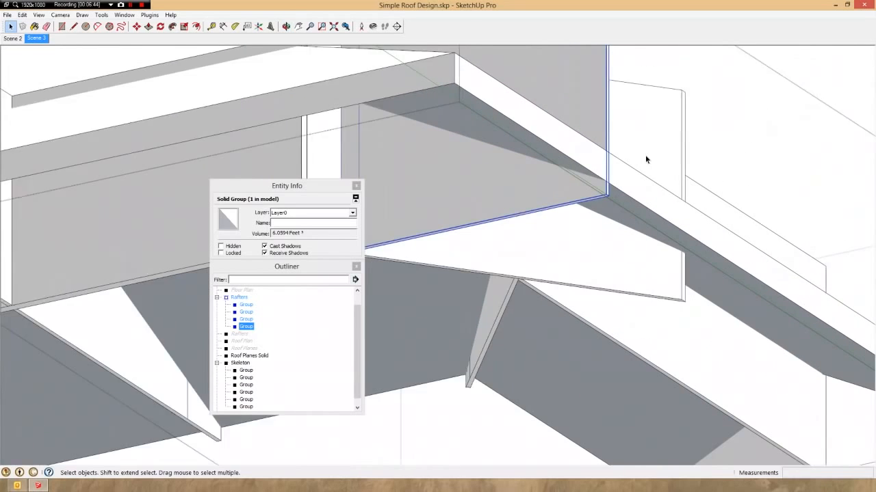
pyautogui.moveTo(592, 164); pyautogui.dragTo(572, 127, button='middle')
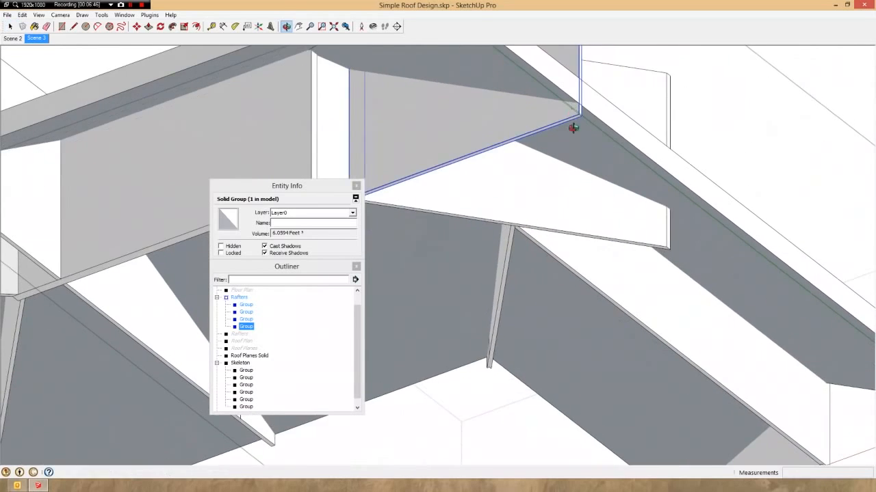
pyautogui.scroll(-4, 567, 127)
pyautogui.scroll(1, 533, 123)
pyautogui.scroll(2, 530, 125)
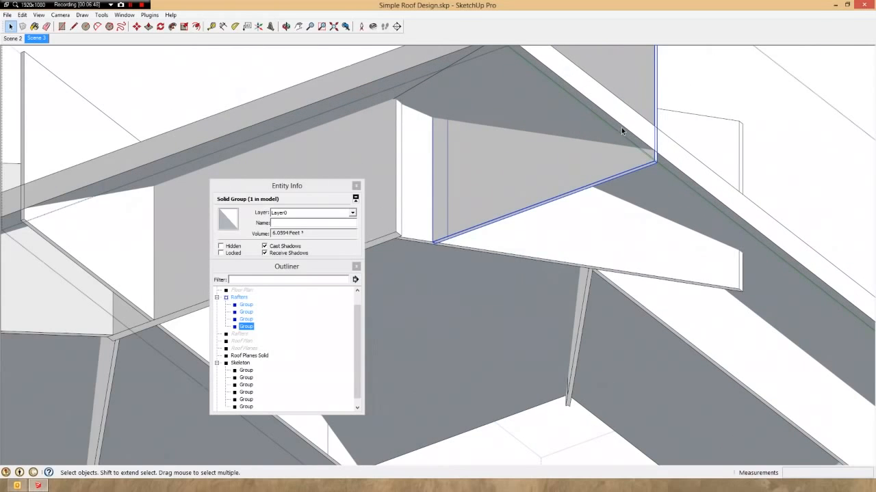
pyautogui.moveTo(594, 128); pyautogui.dragTo(606, 314, button='middle')
pyautogui.scroll(-3, 611, 194)
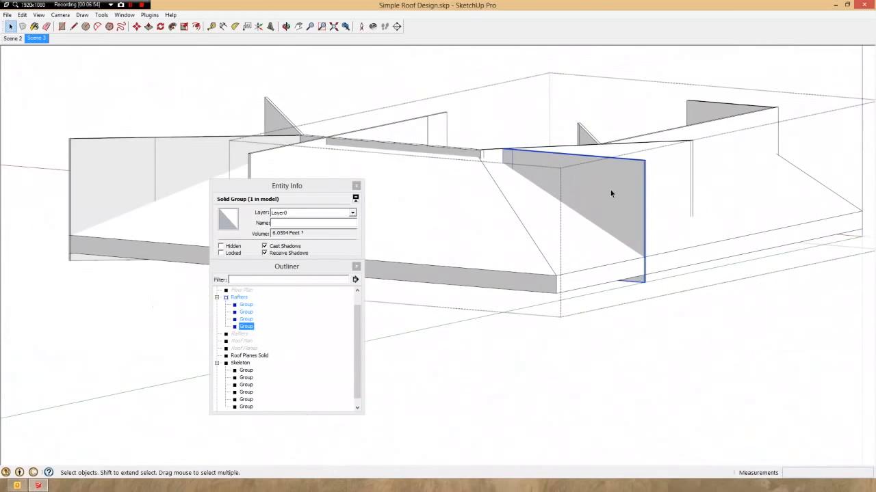
pyautogui.moveTo(611, 192); pyautogui.dragTo(662, 242, button='middle')
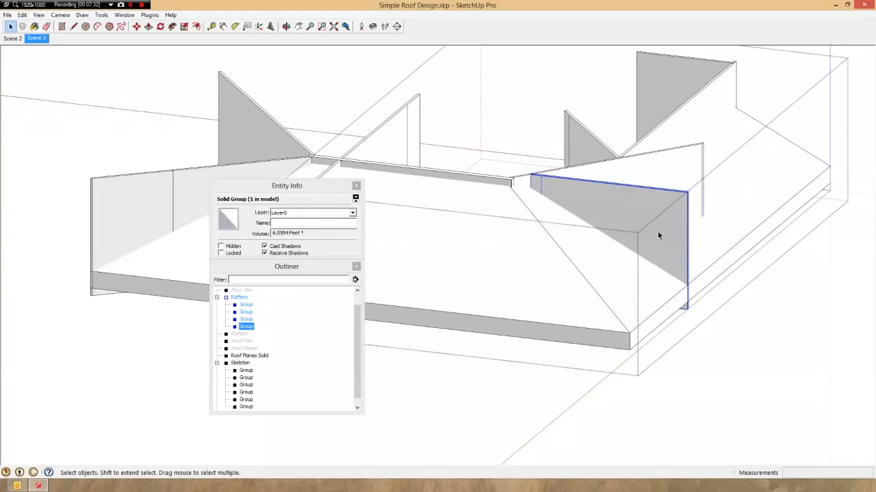
# Leave the Rafters group and examine the extents of the Roof Planes Solid and Skeleton groups from above.
pyautogui.click(501, 281)
pyautogui.scroll(-3, 574, 267)
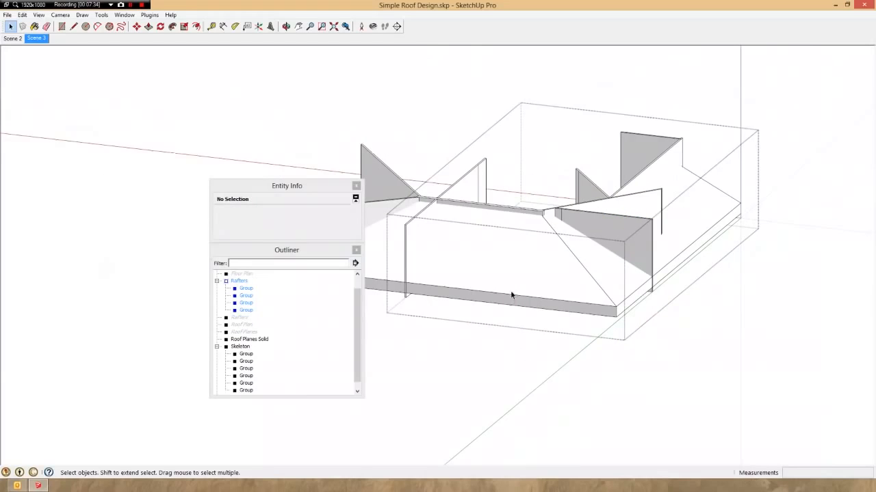
pyautogui.click(257, 340)
pyautogui.moveTo(513, 275); pyautogui.dragTo(671, 324, button='middle')
pyautogui.scroll(-4, 645, 325)
pyautogui.scroll(4, 563, 299)
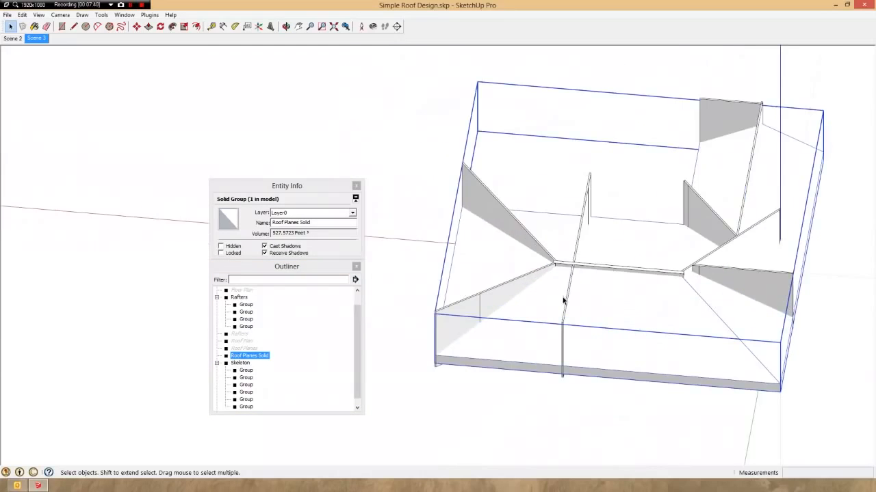
pyautogui.moveTo(578, 310); pyautogui.dragTo(593, 316, button='middle')
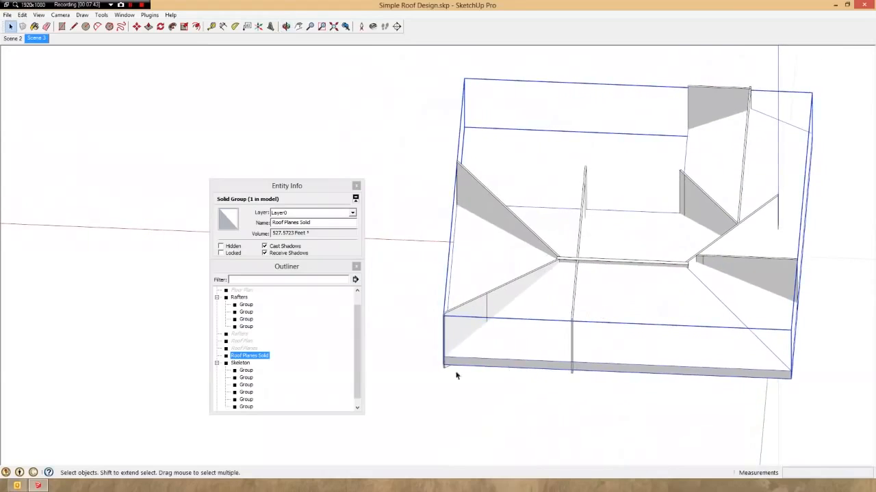
pyautogui.click(241, 363)
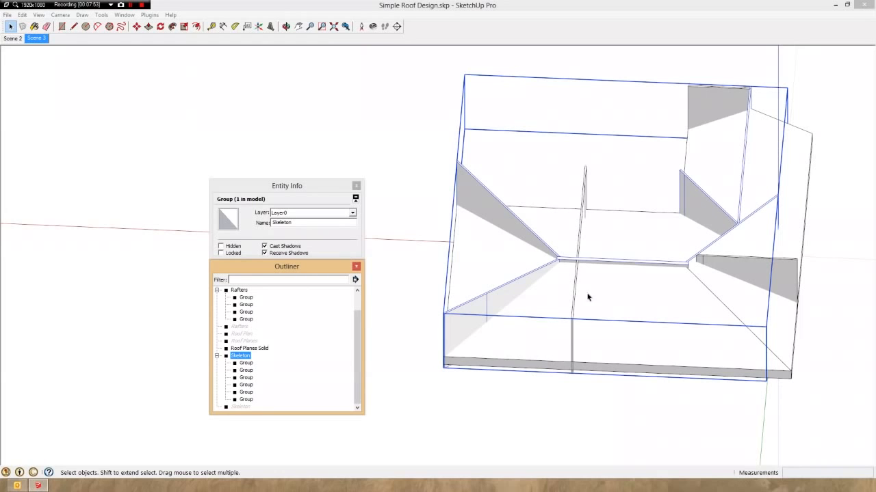
# Copy the Roof Planes Solid group in place at its upper eave corner endpoint and multiply the copy with *10.
pyautogui.click(251, 349)
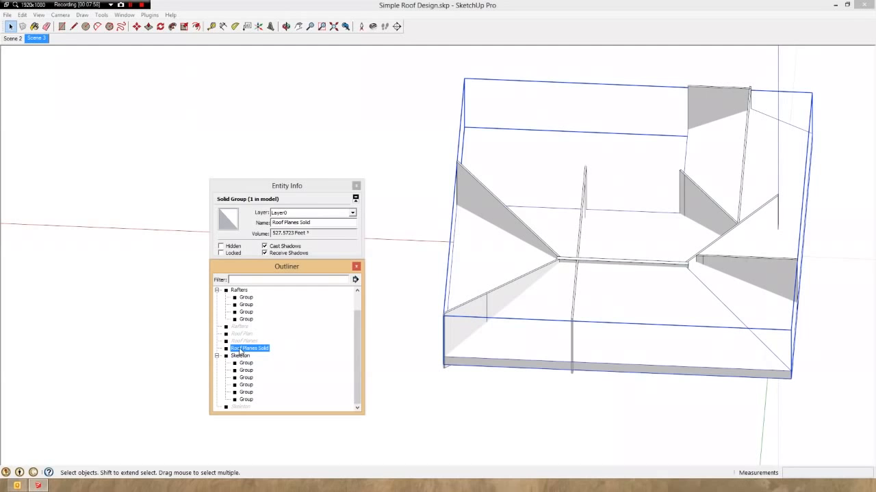
pyautogui.scroll(-3, 430, 299)
pyautogui.moveTo(431, 299); pyautogui.dragTo(602, 292, button='middle')
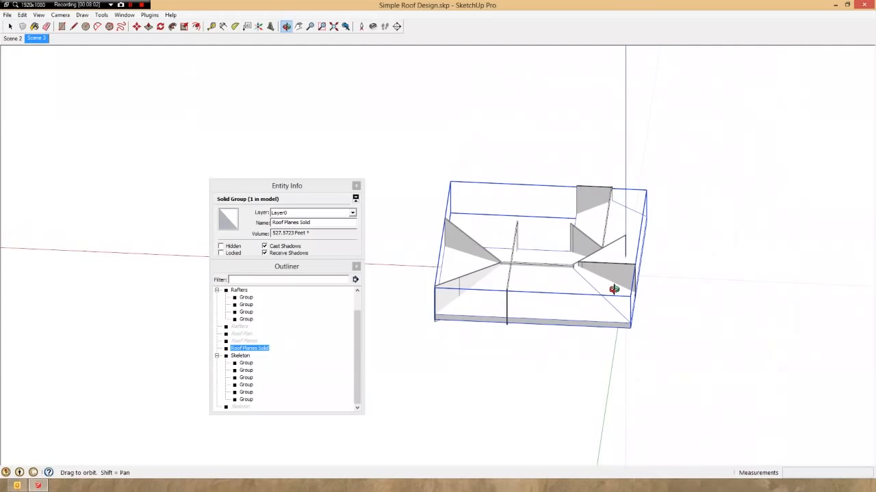
pyautogui.moveTo(613, 290)
pyautogui.mouseDown(button='middle')
pyautogui.moveTo(557, 308)
pyautogui.moveTo(520, 302)
pyautogui.mouseUp(button='middle')
pyautogui.press('m')
pyautogui.scroll(6, 627, 345)
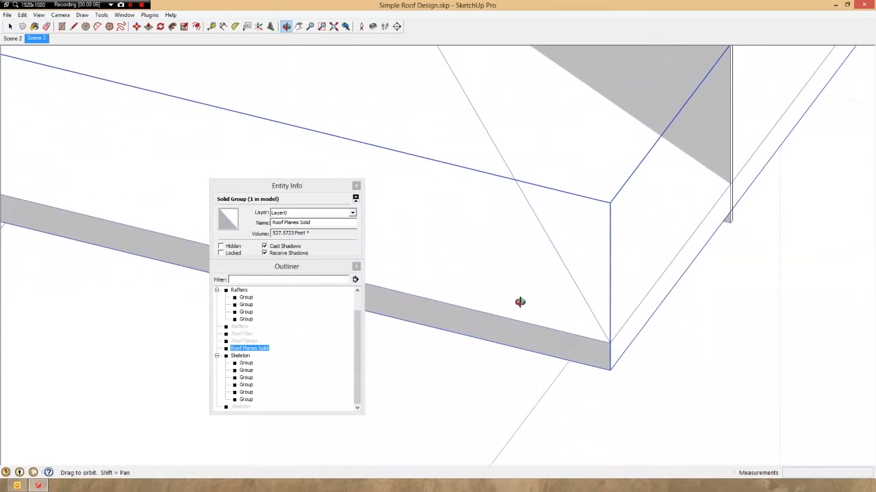
pyautogui.scroll(-4, 621, 348)
pyautogui.scroll(3, 600, 332)
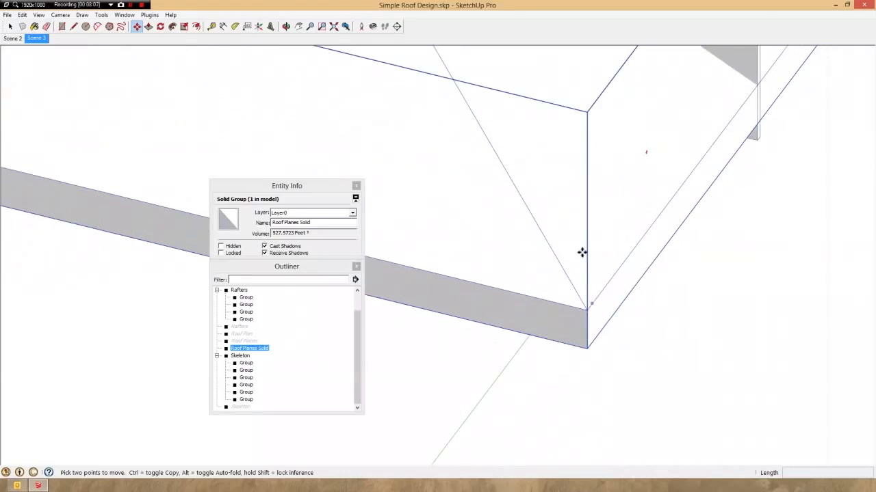
pyautogui.scroll(-2, 584, 260)
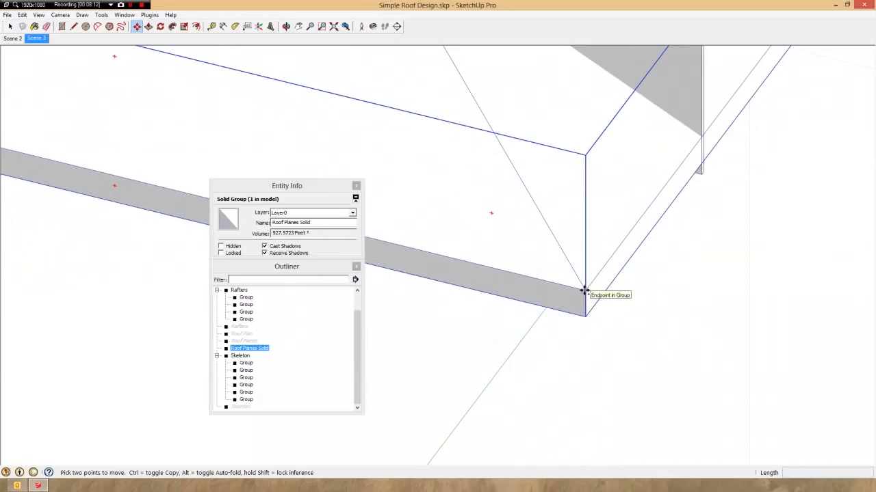
pyautogui.press('ctrl')
pyautogui.click(584, 290)
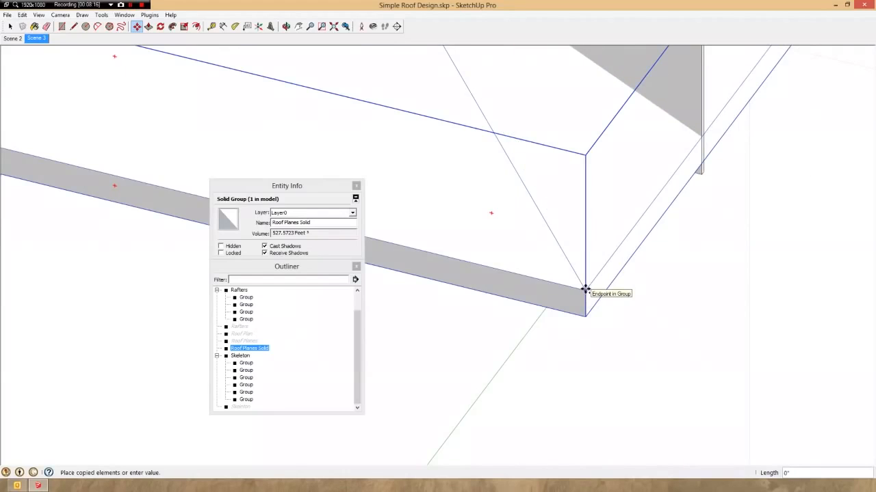
pyautogui.click(585, 289)
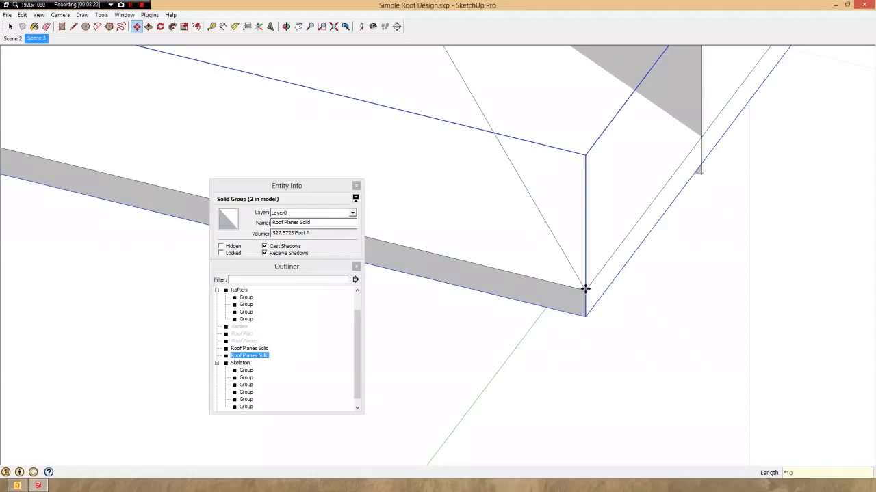
pyautogui.press('Return')
pyautogui.press('space')
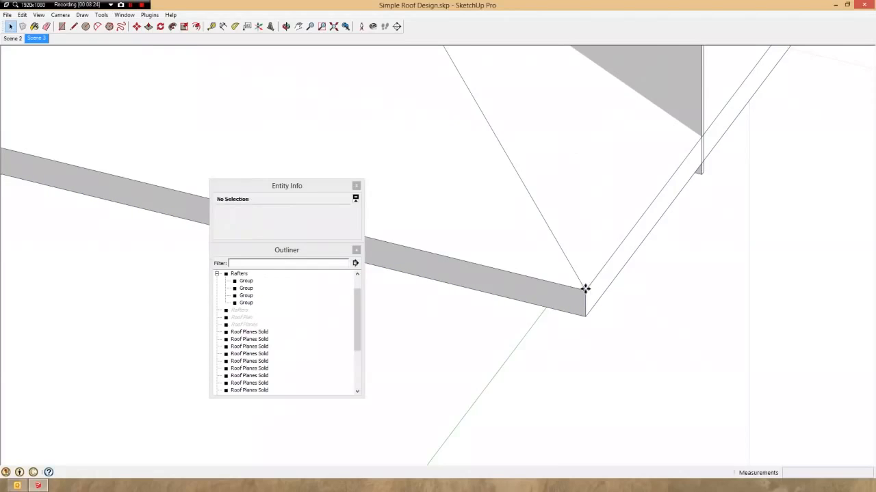
# Select all the Roof Planes Solid groups to check how many copies exist.
pyautogui.click(263, 333)
pyautogui.scroll(-3, 264, 337)
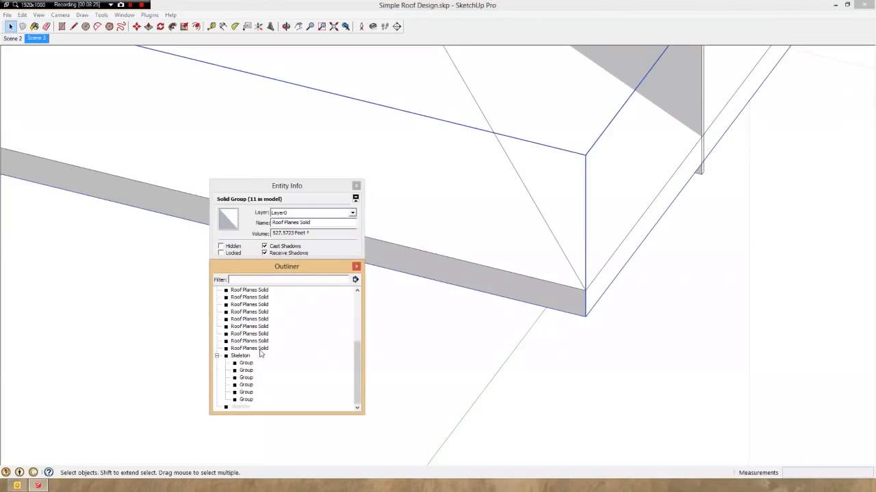
pyautogui.keyDown('shift'); pyautogui.click(254, 349); pyautogui.keyUp('shift')
pyautogui.scroll(4, 260, 354)
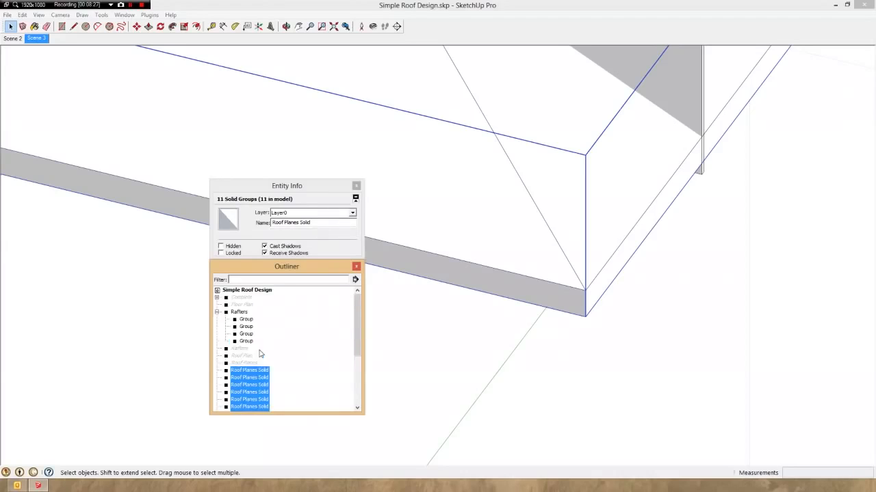
pyautogui.scroll(-2, 260, 353)
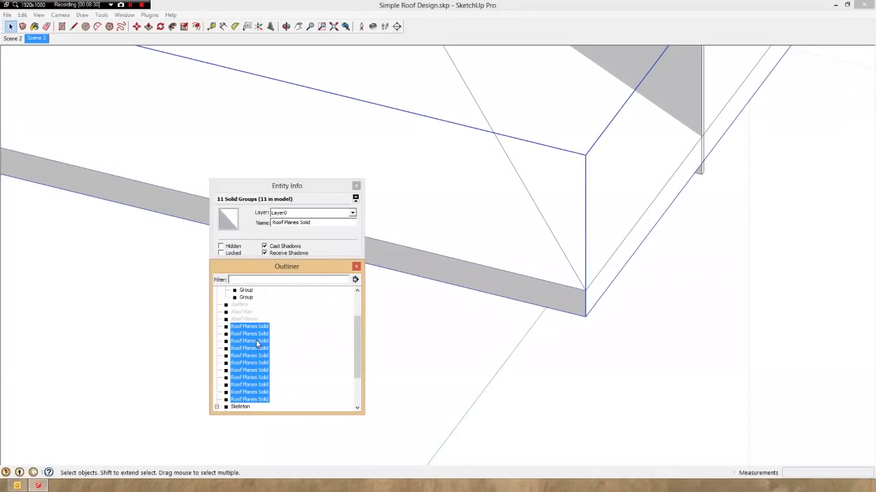
# Nest one Roof Planes Solid copy inside each of the four subgroups of the Rafters group.
pyautogui.click(253, 329)
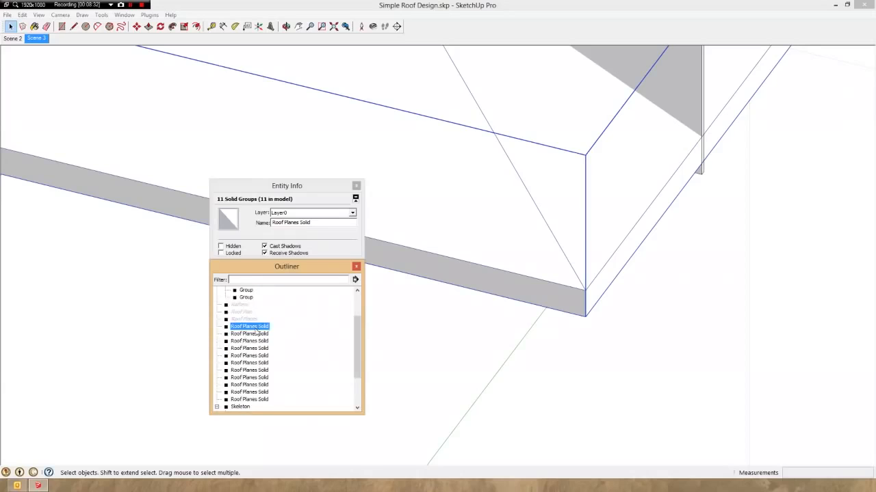
pyautogui.scroll(2, 256, 333)
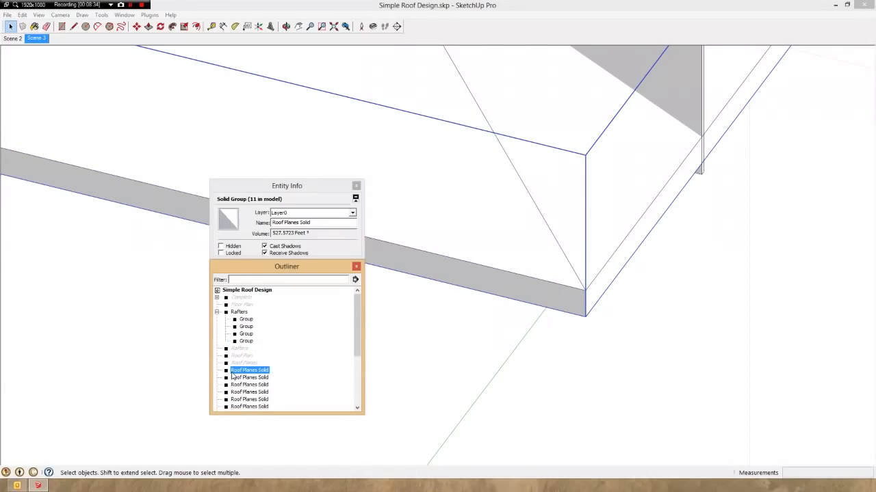
pyautogui.moveTo(234, 373); pyautogui.dragTo(254, 323)
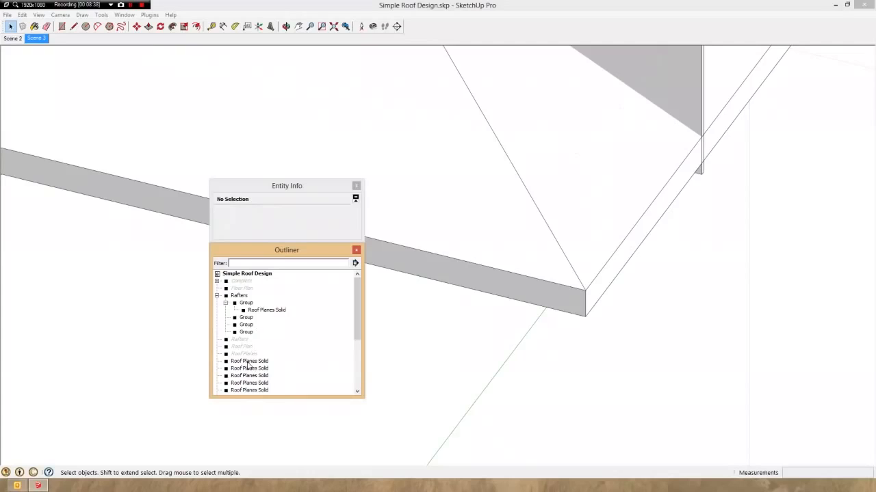
pyautogui.moveTo(248, 364); pyautogui.dragTo(237, 334)
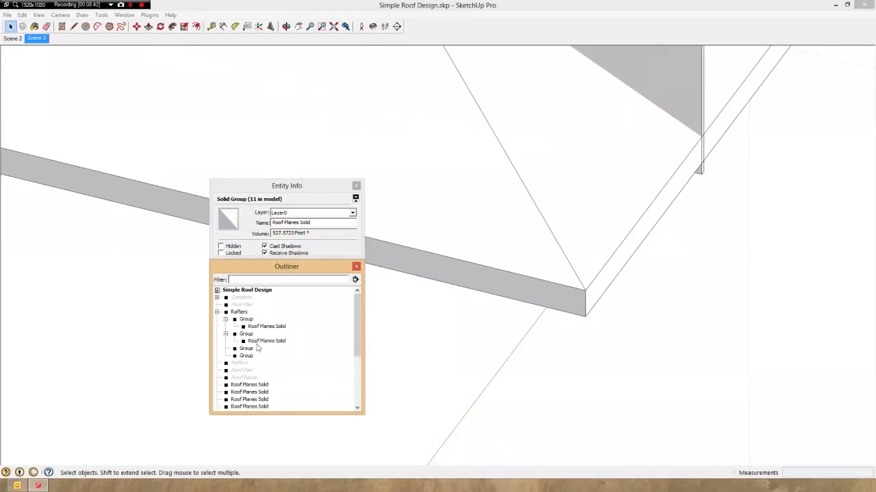
pyautogui.moveTo(250, 370); pyautogui.dragTo(234, 351)
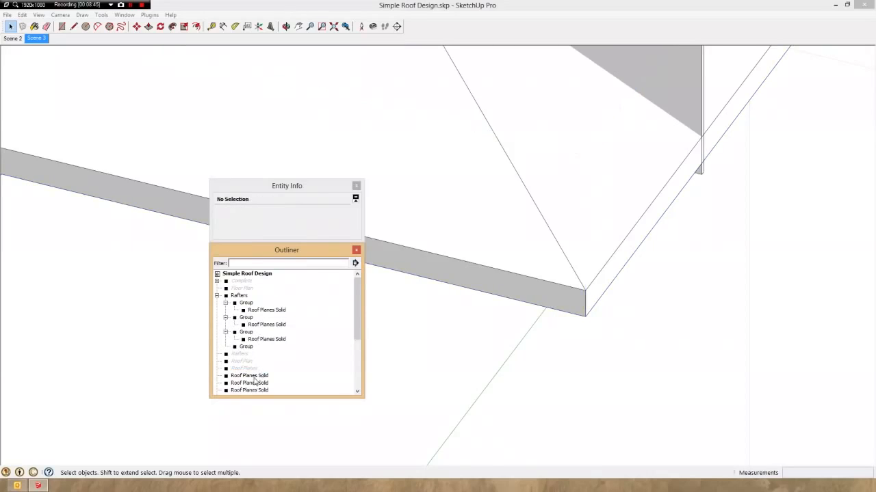
pyautogui.click(254, 378)
pyautogui.moveTo(233, 391); pyautogui.dragTo(264, 368)
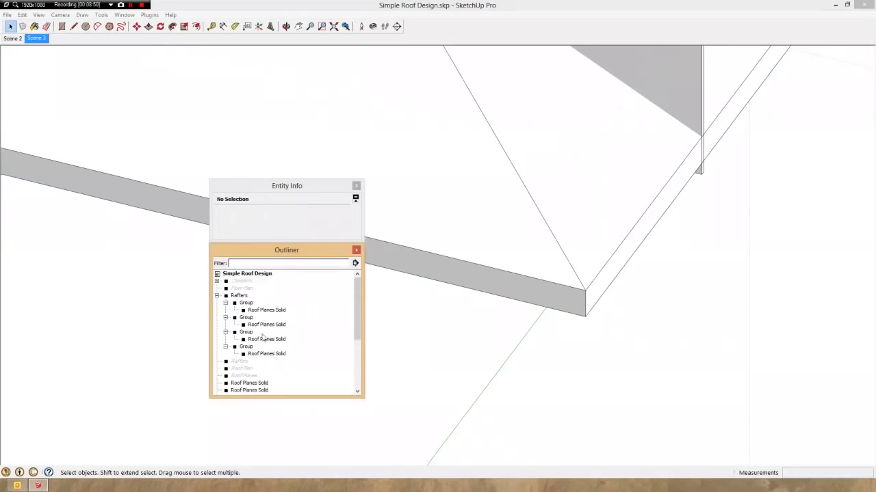
# Explode the Roof Planes Solid copy nested inside each of the four subgroups of the Rafters group.
pyautogui.rightClick(260, 314)
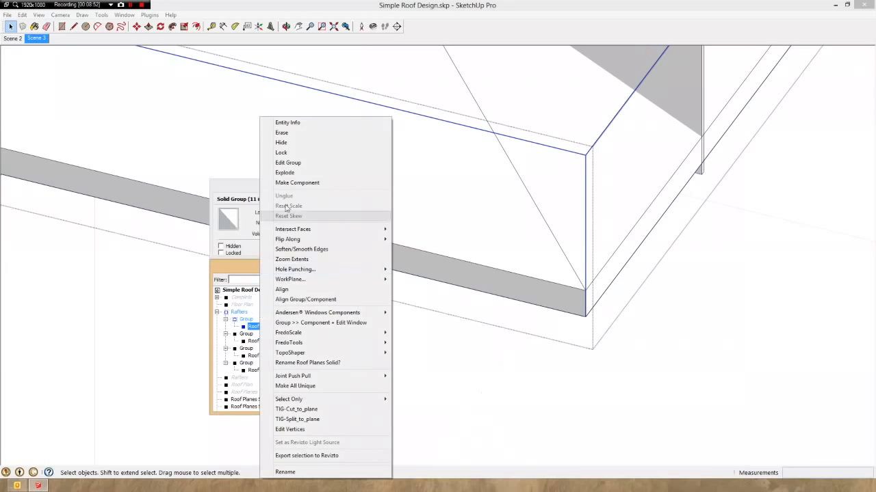
pyautogui.click(290, 173)
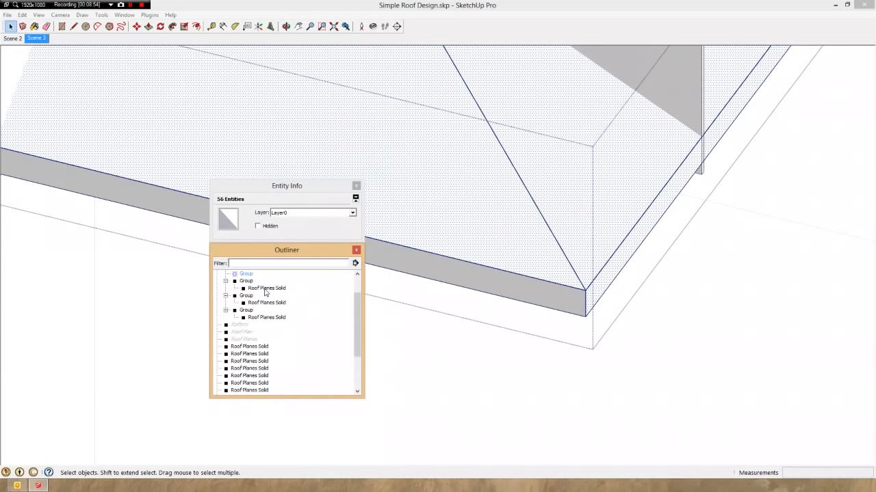
pyautogui.rightClick(264, 290)
pyautogui.click(293, 172)
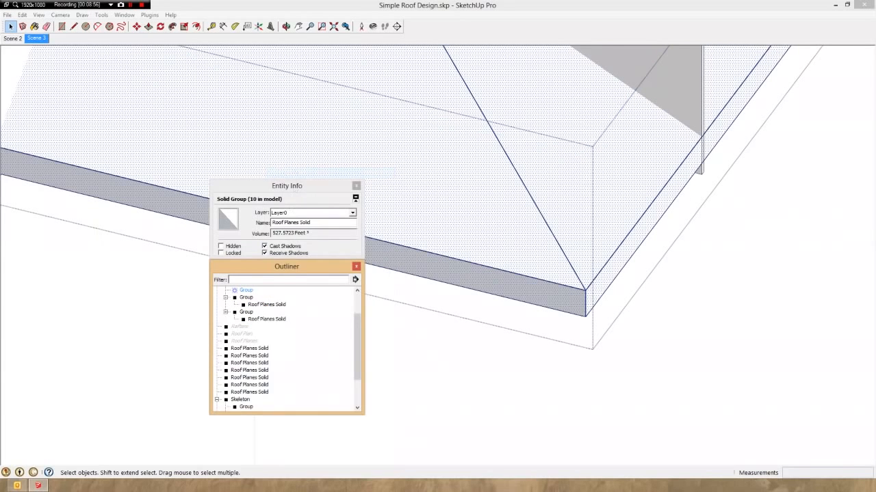
pyautogui.rightClick(265, 289)
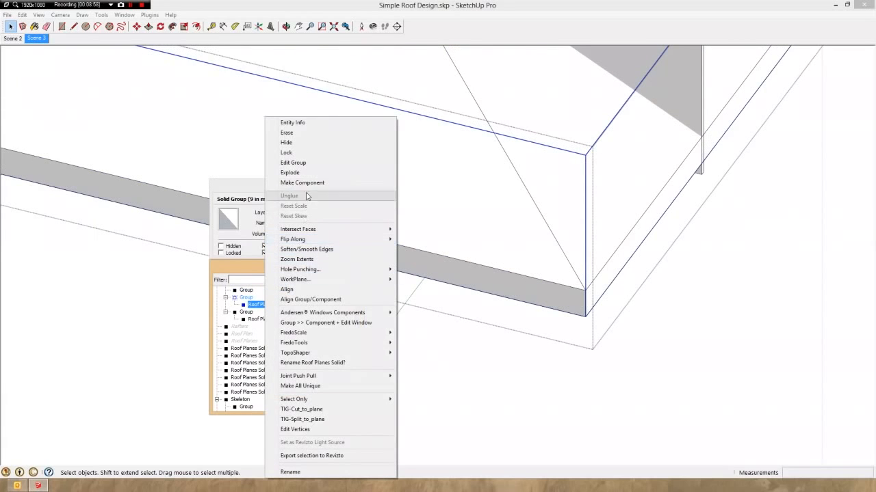
pyautogui.click(296, 172)
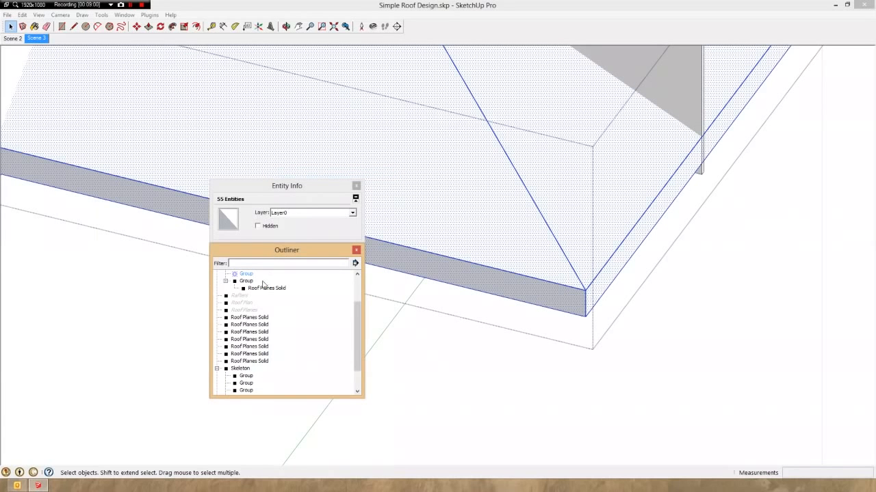
pyautogui.rightClick(259, 289)
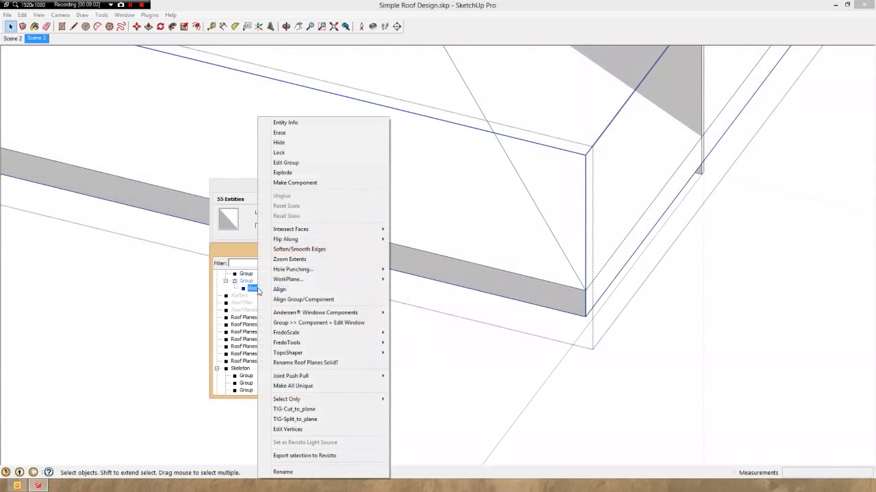
pyautogui.click(288, 175)
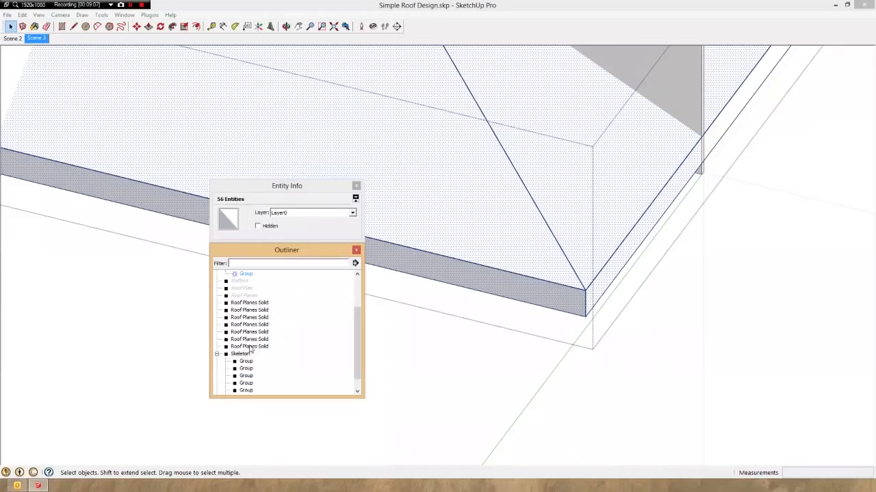
# Nest one Roof Planes Solid copy inside each of the six Skeleton subgroups and one directly inside the Skeleton group.
pyautogui.moveTo(249, 348); pyautogui.dragTo(247, 400)
pyautogui.moveTo(249, 326); pyautogui.dragTo(245, 357)
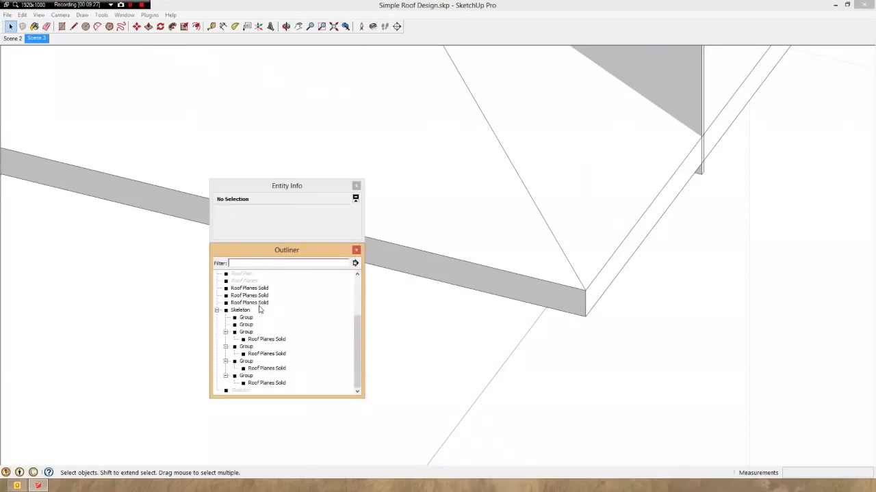
pyautogui.moveTo(257, 303); pyautogui.dragTo(246, 335)
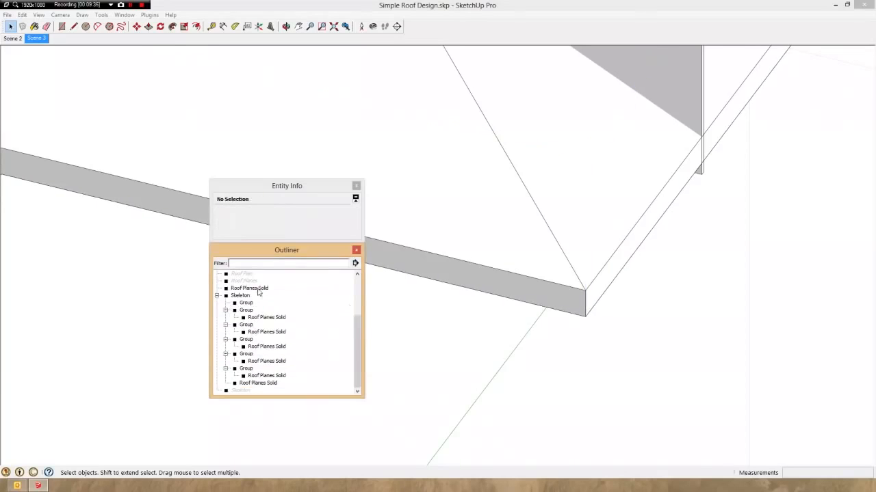
pyautogui.moveTo(257, 292); pyautogui.dragTo(272, 319)
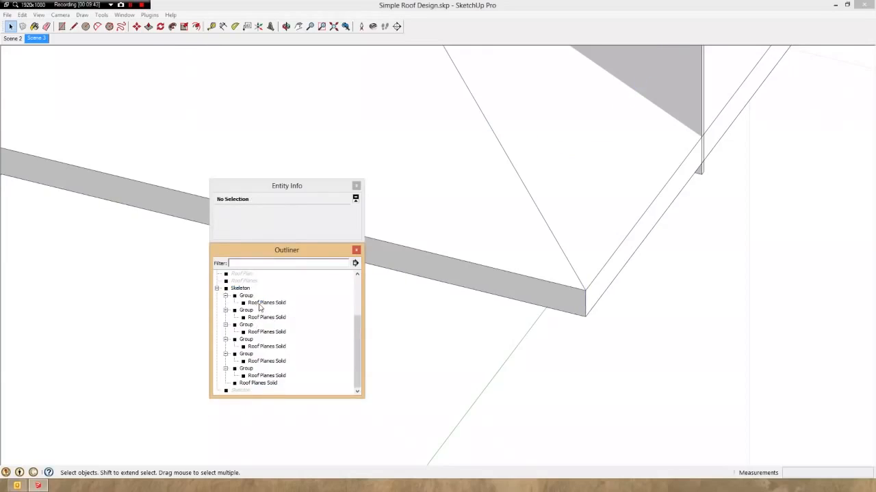
# Duplicate in place the Roof Planes Solid lying directly inside Skeleton, keeping one hidden copy at the model's top level.
pyautogui.click(245, 295)
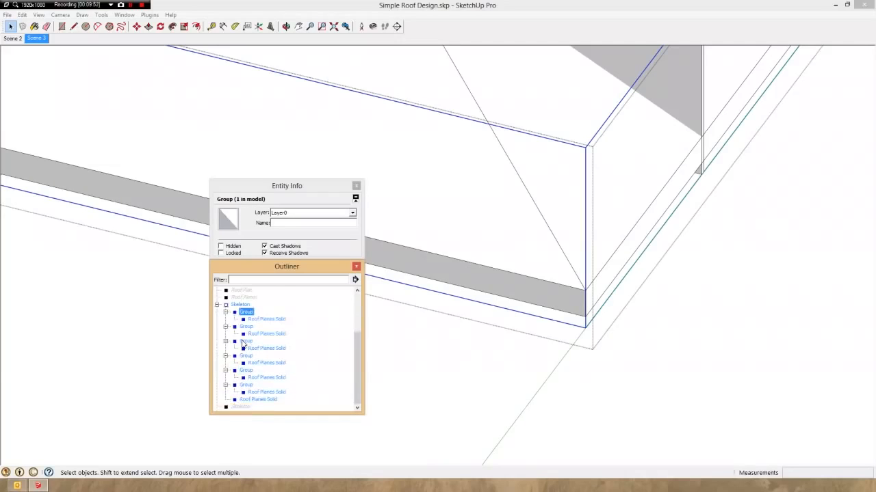
pyautogui.scroll(2, 243, 344)
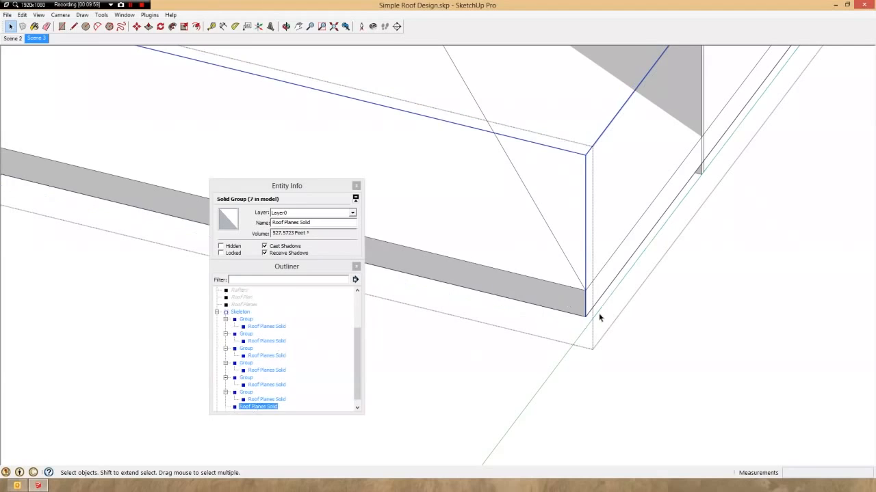
pyautogui.press('m')
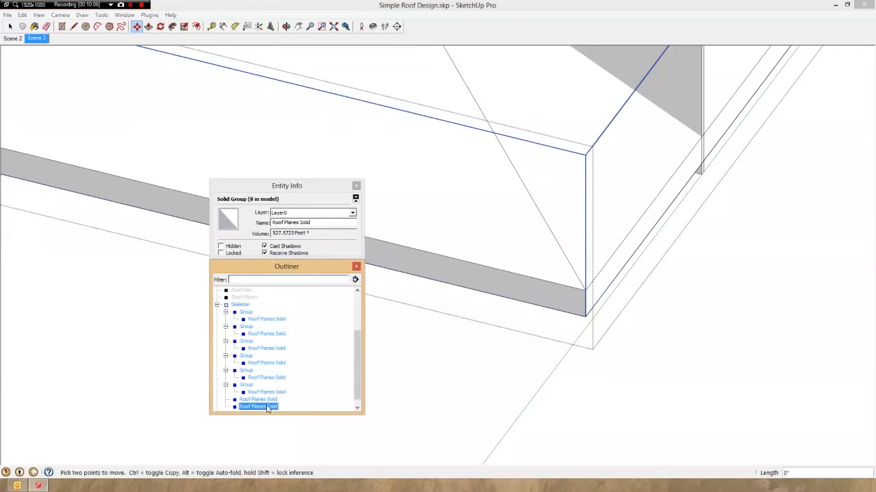
pyautogui.scroll(3, 334, 347)
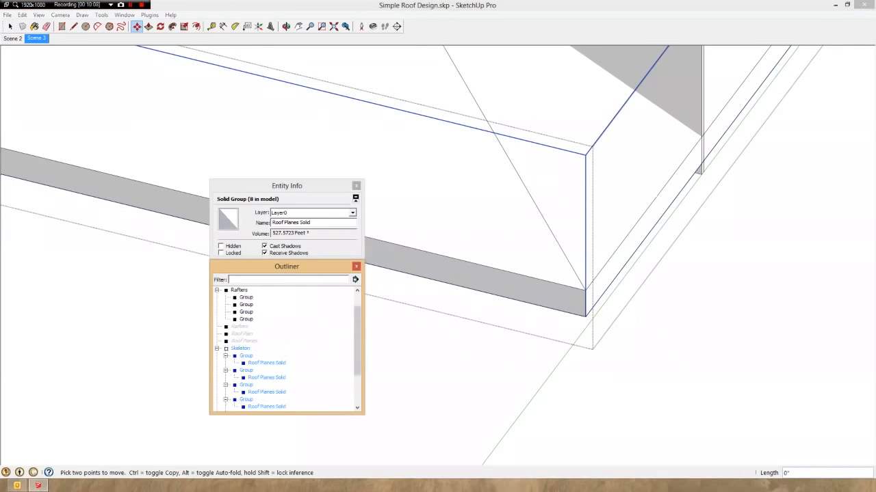
pyautogui.press('Delete')
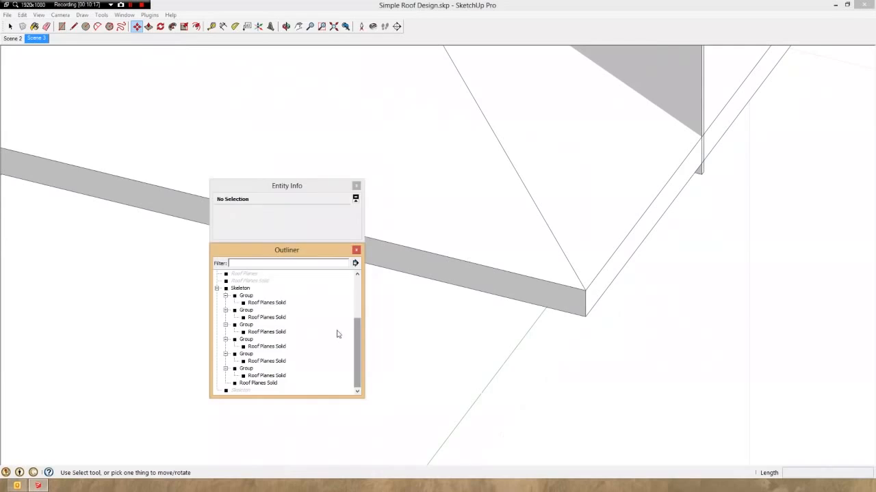
# Explode the Roof Planes Solid copy nested inside each of the six subgroups of the Skeleton group.
pyautogui.scroll(3, 339, 334)
pyautogui.rightClick(250, 302)
pyautogui.click(276, 172)
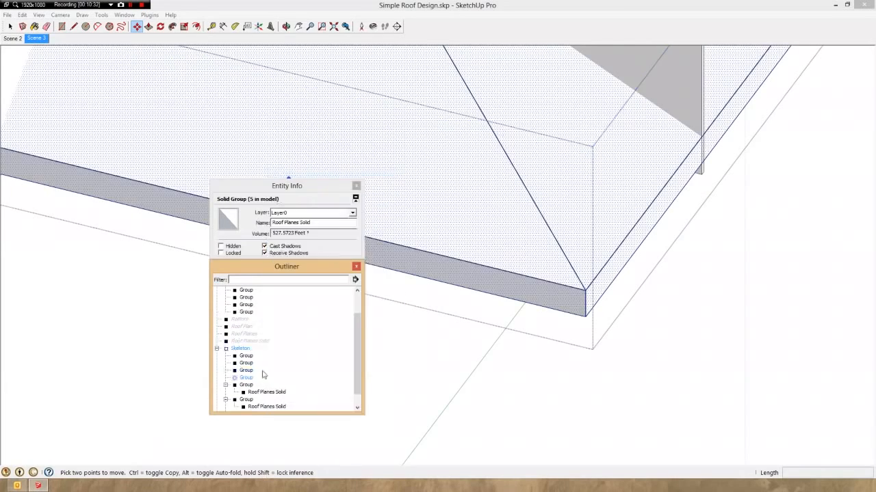
pyautogui.rightClick(255, 381)
pyautogui.click(286, 68)
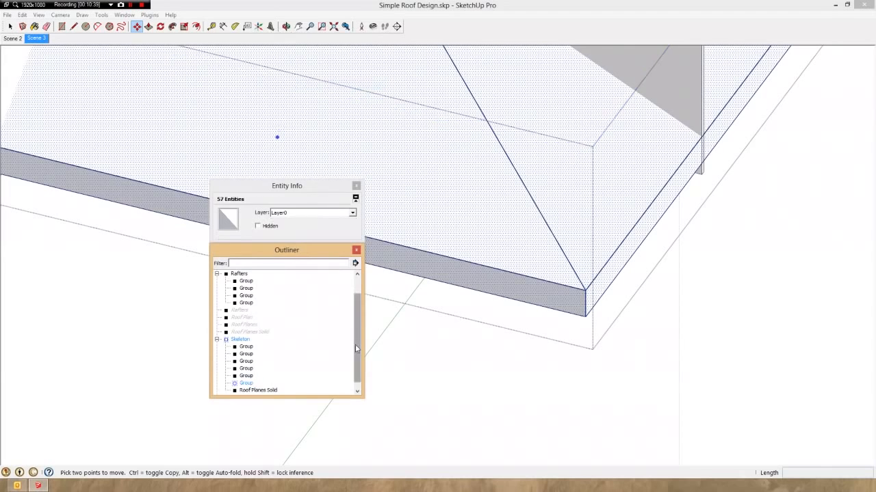
pyautogui.scroll(-1, 355, 344)
pyautogui.click(256, 389)
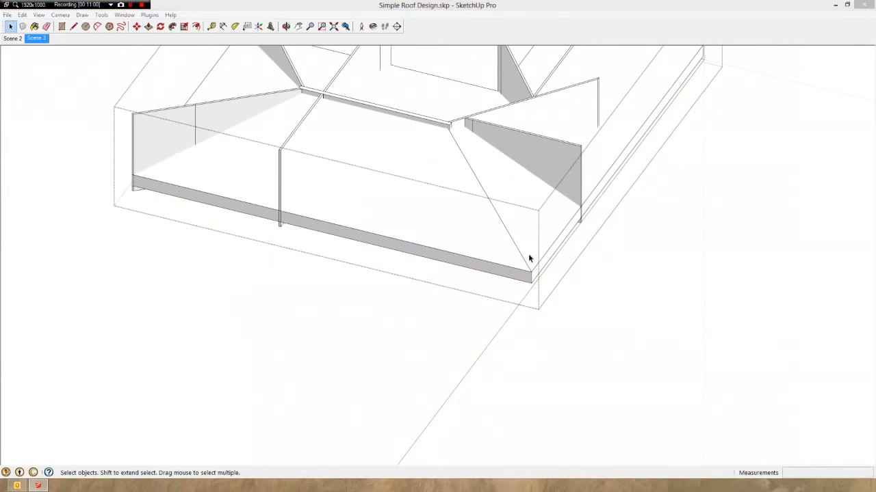
# Open the Skeleton's hip rafter subgroup at the front left roof corner for editing and hide the rest of the model.
pyautogui.click(529, 256)
pyautogui.scroll(-3, 546, 469)
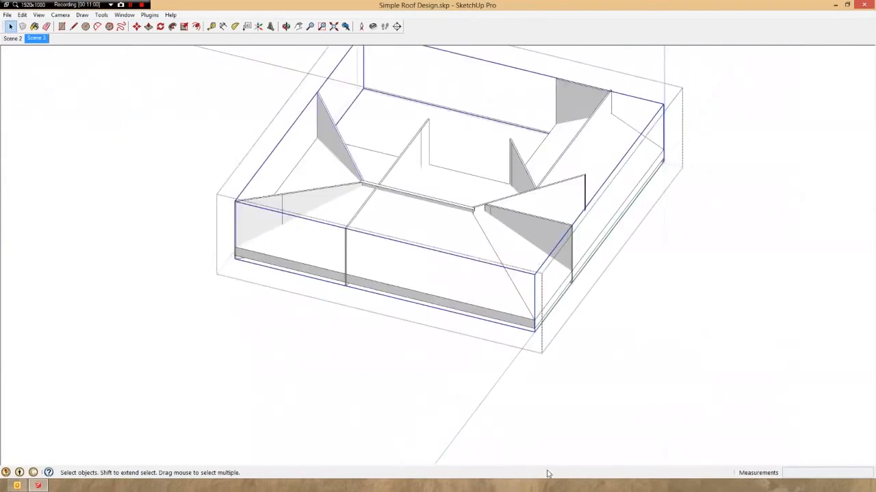
pyautogui.scroll(5, 531, 290)
pyautogui.moveTo(550, 287); pyautogui.dragTo(667, 296, button='middle')
pyautogui.scroll(-6, 735, 305)
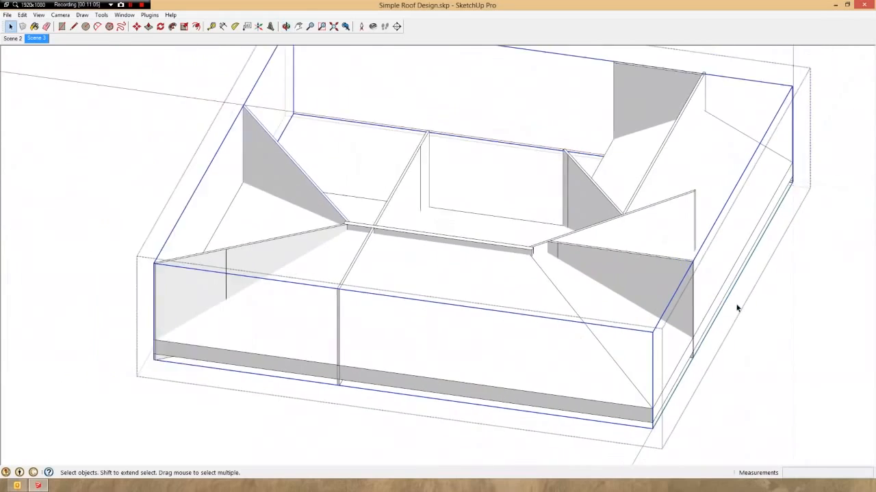
pyautogui.scroll(6, 280, 278)
pyautogui.doubleClick(287, 281)
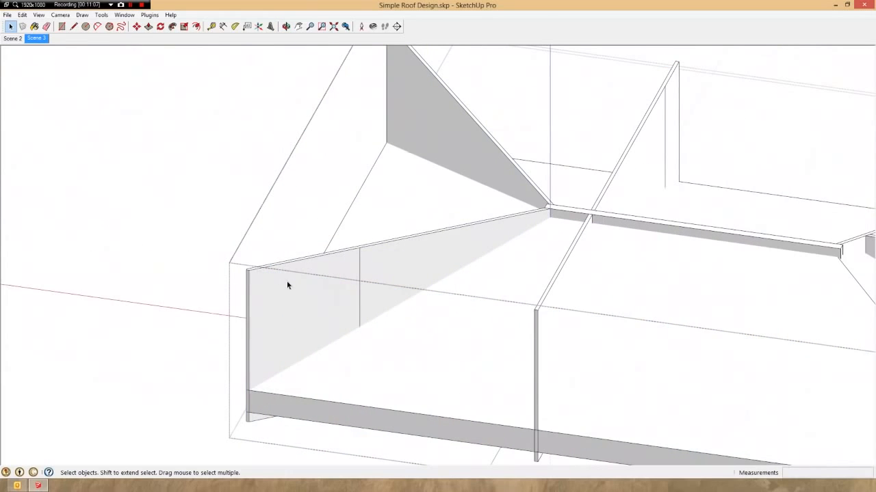
pyautogui.tripleClick(286, 281)
pyautogui.click(286, 281)
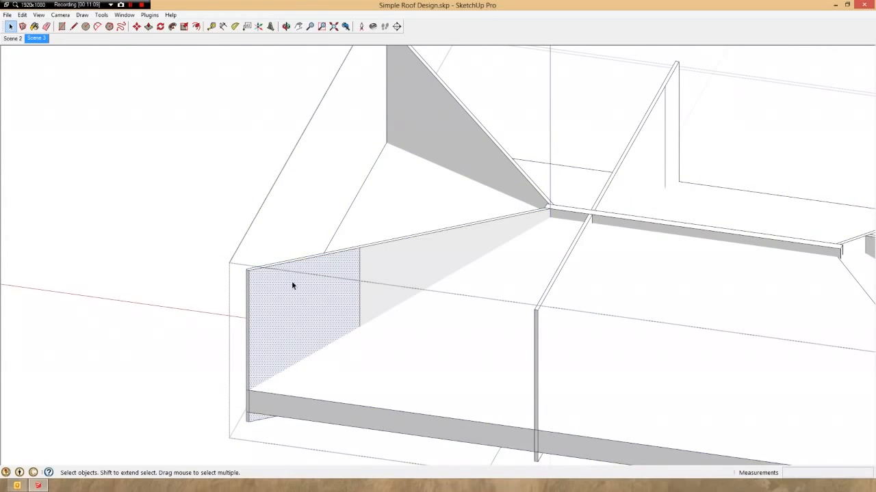
pyautogui.hotkey('ctrl', 'shift', 'h')
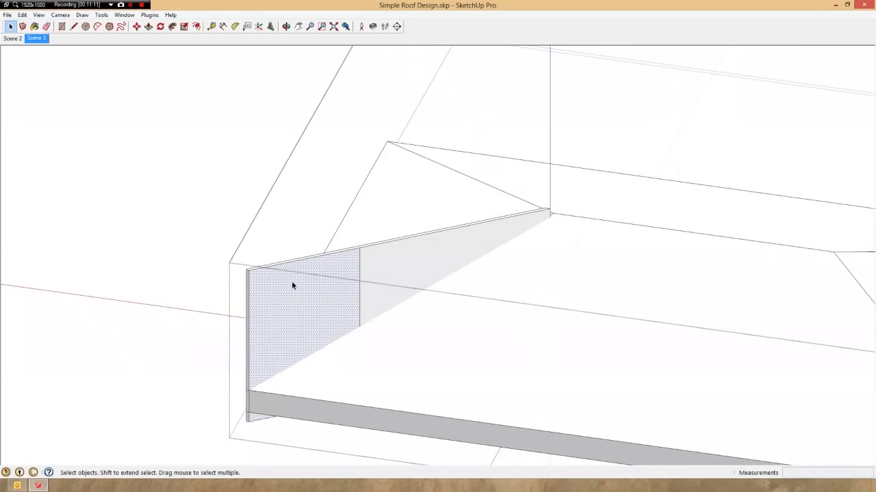
# Select all connected hip rafter and roof solid geometry and intersect its faces with context.
pyautogui.scroll(-3, 291, 286)
pyautogui.moveTo(289, 287); pyautogui.dragTo(335, 292, button='middle')
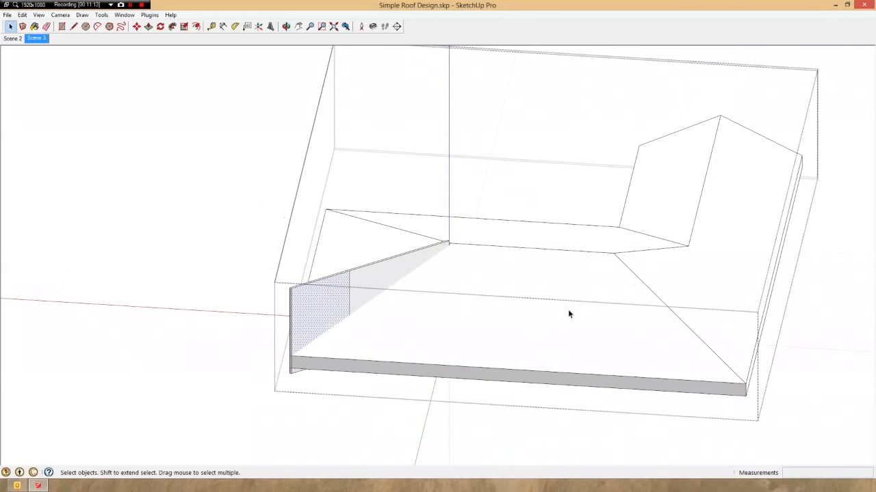
pyautogui.click(567, 311)
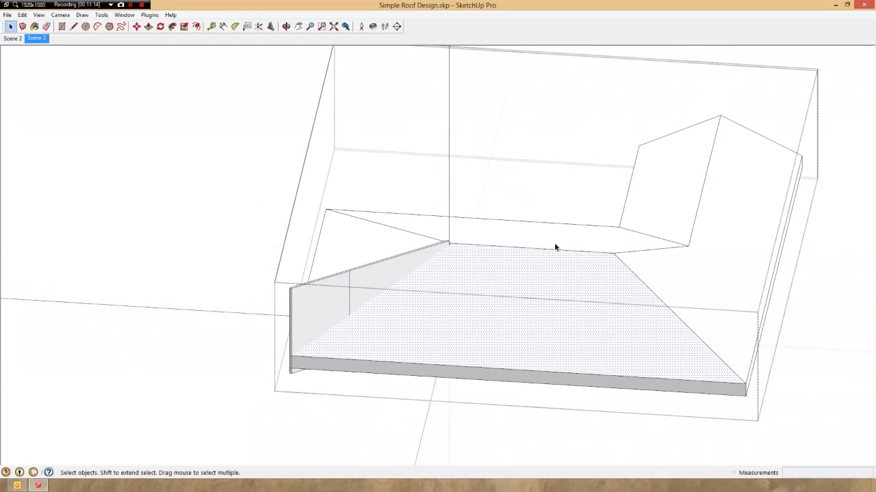
pyautogui.click(339, 301)
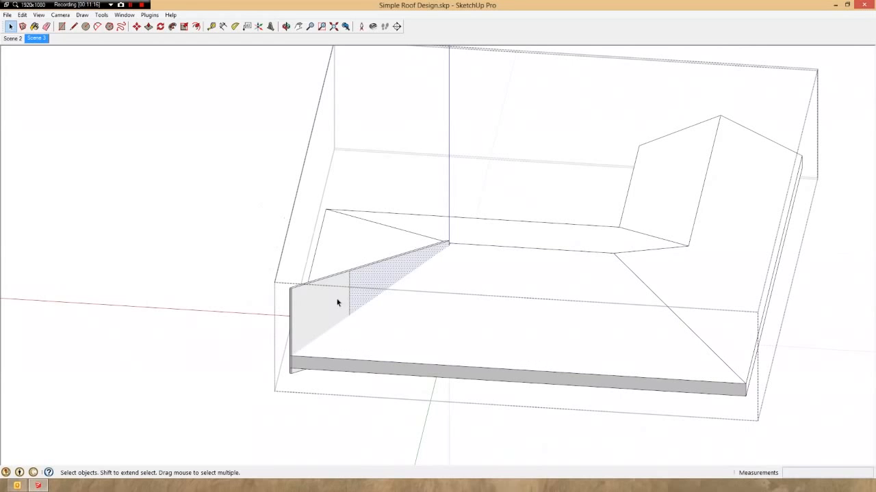
pyautogui.moveTo(329, 301); pyautogui.dragTo(370, 280, button='middle')
pyautogui.tripleClick(370, 279)
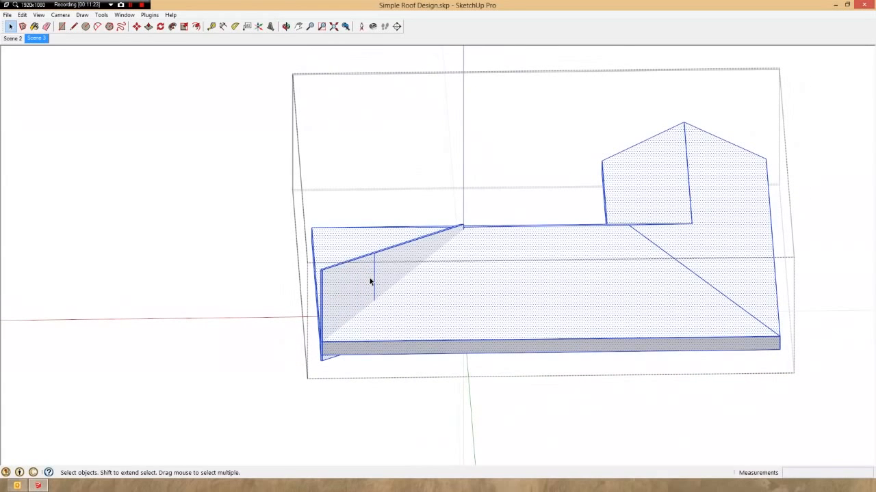
pyautogui.rightClick(369, 278)
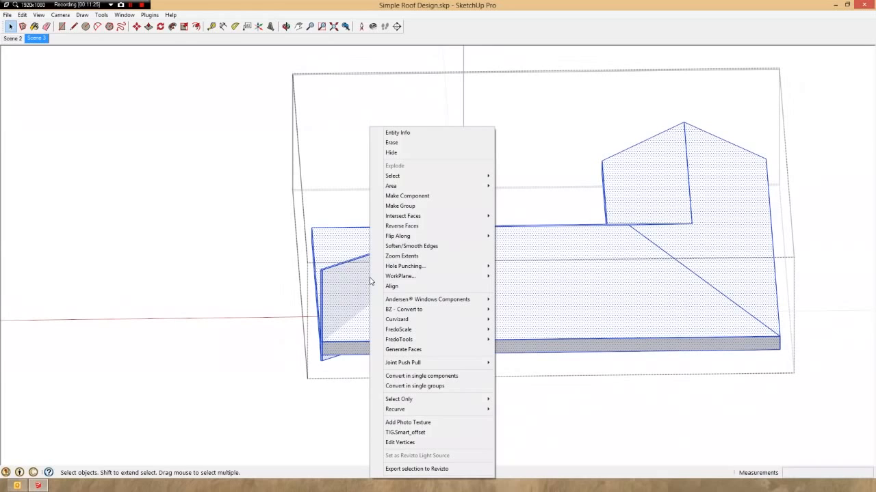
pyautogui.moveTo(410, 270)
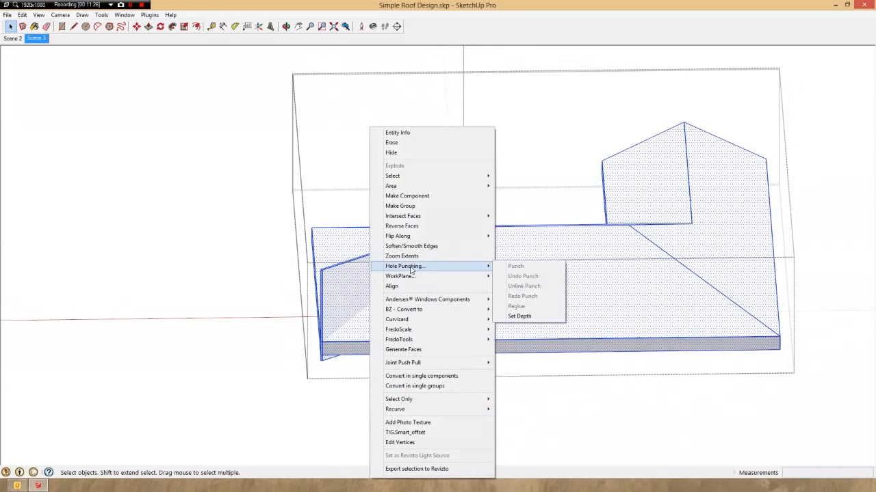
pyautogui.moveTo(416, 219)
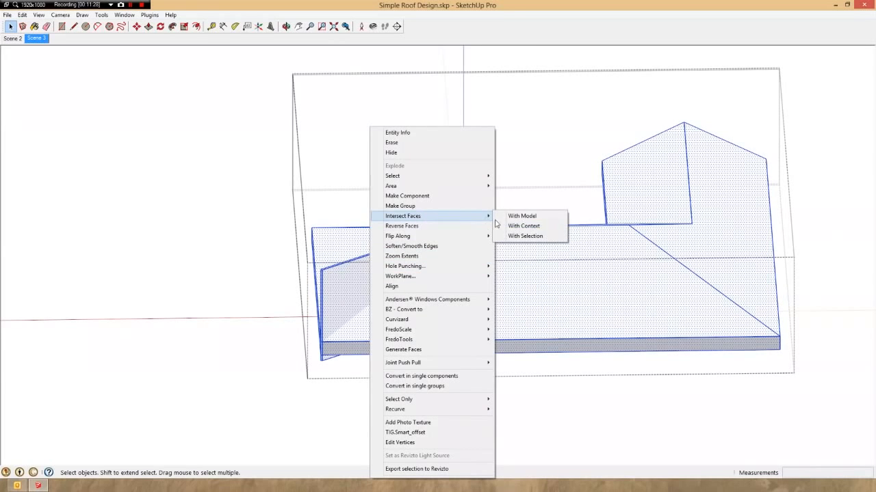
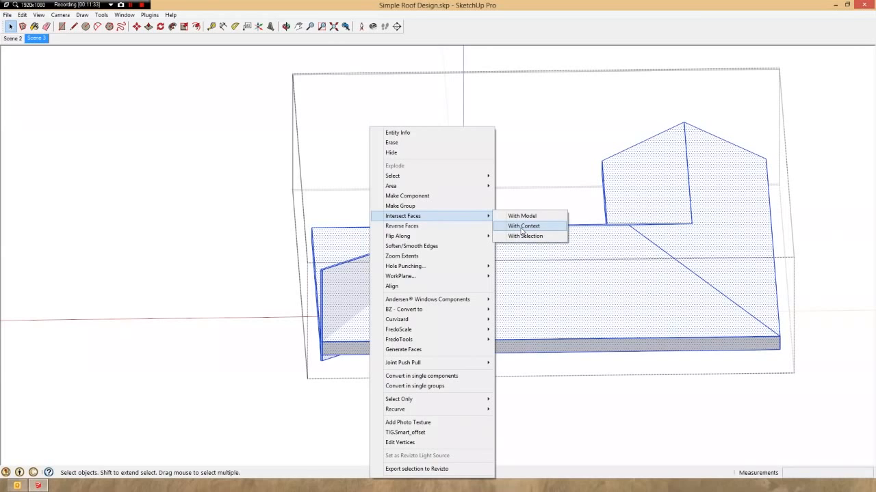
pyautogui.click(522, 227)
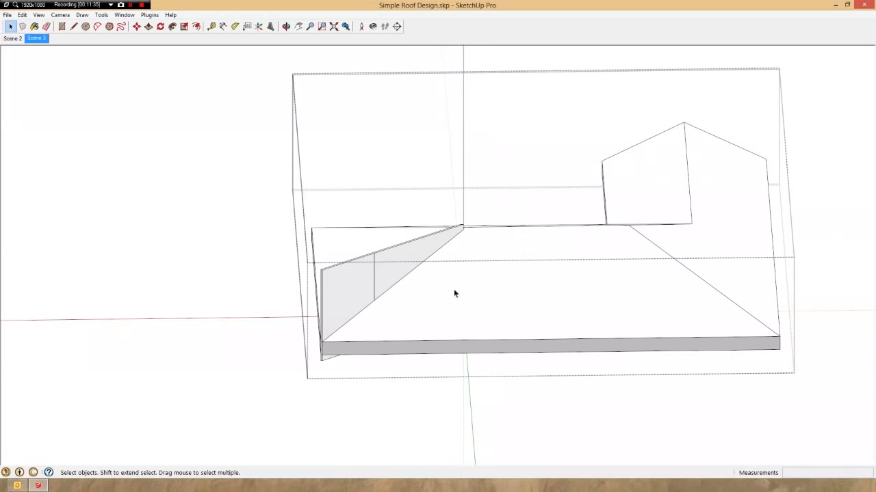
# Delete the intersected roof solid geometry extending to the right of the hip rafter.
pyautogui.moveTo(373, 294)
pyautogui.mouseDown(button='middle')
pyautogui.moveTo(362, 293)
pyautogui.moveTo(383, 172)
pyautogui.moveTo(360, 288)
pyautogui.mouseUp(button='middle')
pyautogui.scroll(-3, 361, 289)
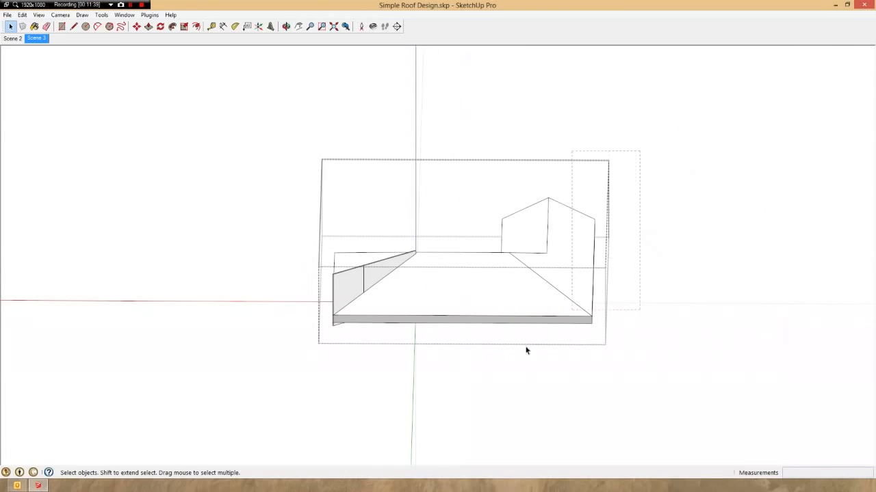
pyautogui.moveTo(444, 372); pyautogui.dragTo(445, 371)
pyautogui.press('Delete')
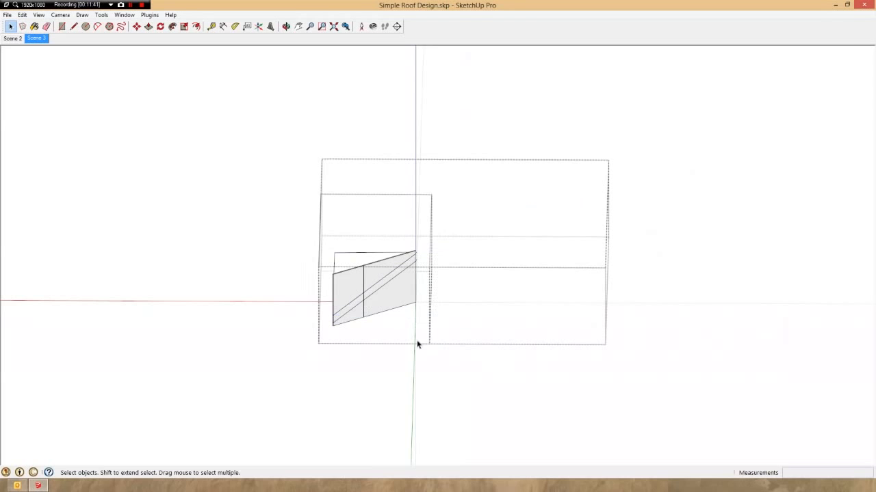
pyautogui.moveTo(363, 312); pyautogui.dragTo(601, 291, button='middle')
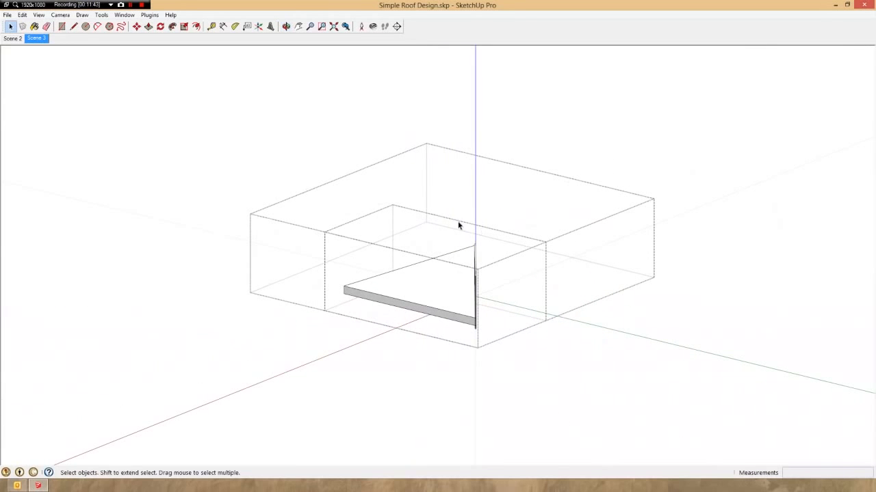
# Delete the remaining roof solid geometry and the surplus hip rafter faces above and below the sloped intersection lines.
pyautogui.moveTo(461, 303); pyautogui.dragTo(644, 192, button='middle')
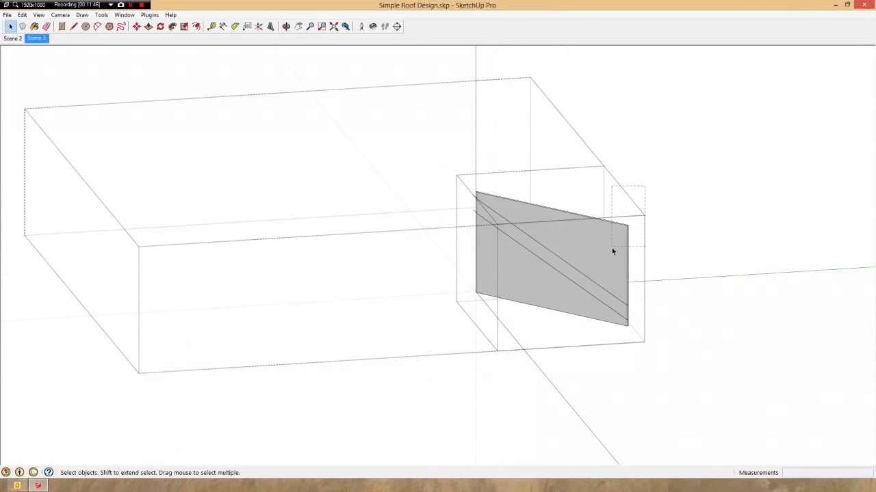
pyautogui.moveTo(611, 247); pyautogui.dragTo(610, 248)
pyautogui.press('Delete')
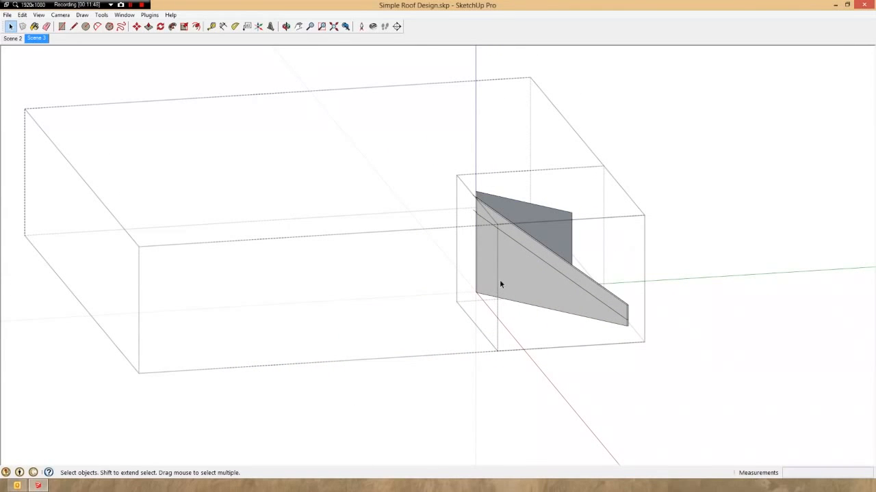
pyautogui.moveTo(500, 285); pyautogui.dragTo(454, 331)
pyautogui.press('Delete')
pyautogui.moveTo(625, 313); pyautogui.dragTo(782, 260, button='middle')
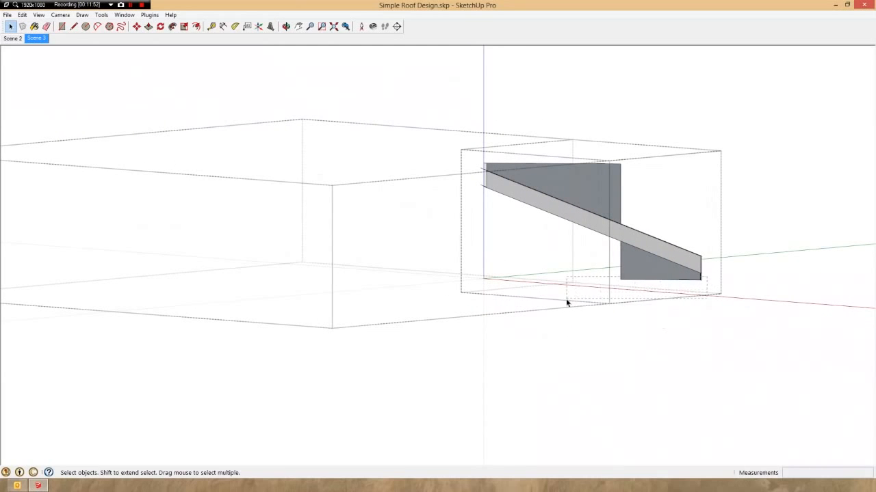
pyautogui.moveTo(566, 298); pyautogui.dragTo(566, 298)
pyautogui.press('Delete')
pyautogui.moveTo(493, 149); pyautogui.dragTo(463, 170)
pyautogui.press('Delete')
# Erase the stray edge ends projecting past the hip rafter's upper end.
pyautogui.scroll(3, 485, 180)
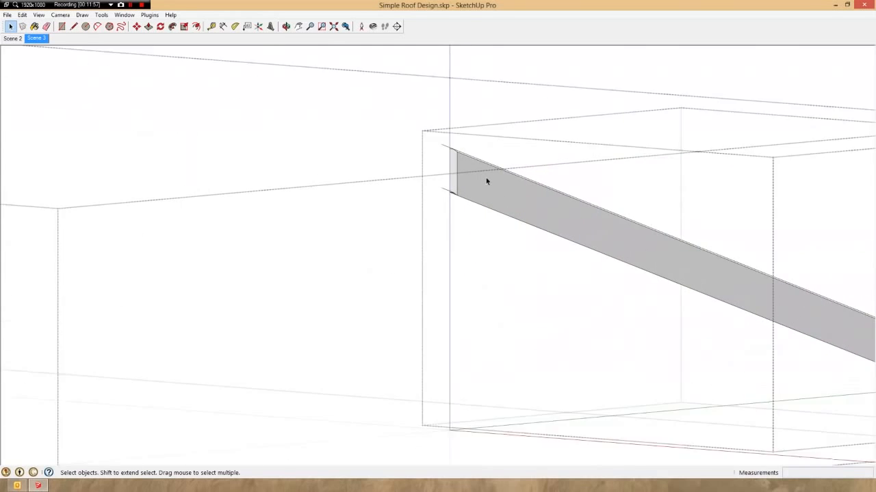
pyautogui.moveTo(485, 179); pyautogui.dragTo(444, 249, button='middle')
pyautogui.scroll(2, 418, 111)
pyautogui.scroll(1, 418, 111)
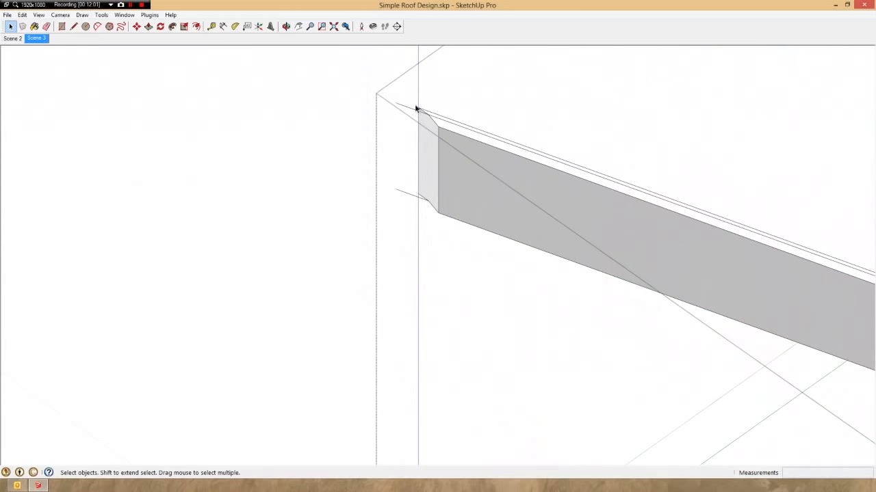
pyautogui.press('e')
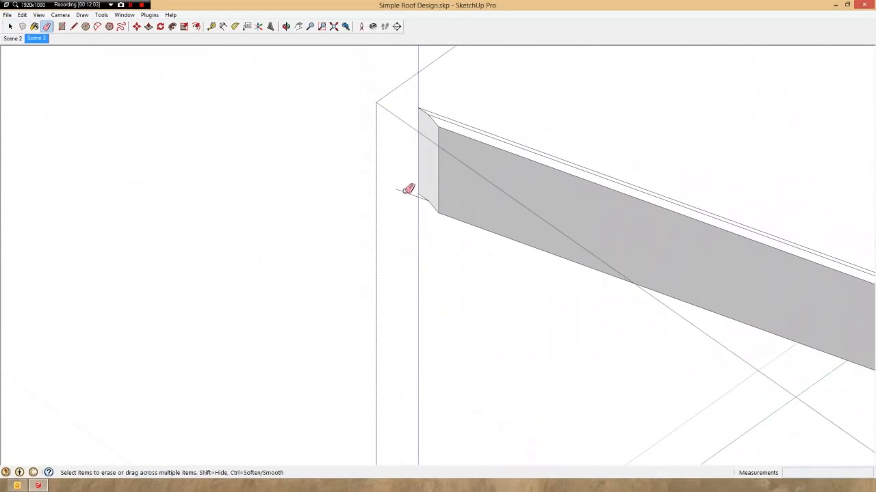
# Erase the leftover vertical edge dividing the hip rafter's side face.
pyautogui.scroll(-1, 387, 200)
pyautogui.scroll(-4, 404, 273)
pyautogui.scroll(3, 693, 353)
pyautogui.moveTo(693, 354)
pyautogui.mouseDown(button='middle')
pyautogui.moveTo(704, 362)
pyautogui.moveTo(461, 271)
pyautogui.moveTo(419, 198)
pyautogui.moveTo(445, 332)
pyautogui.moveTo(308, 309)
pyautogui.moveTo(258, 250)
pyautogui.moveTo(263, 245)
pyautogui.mouseUp(button='middle')
pyautogui.press('space')
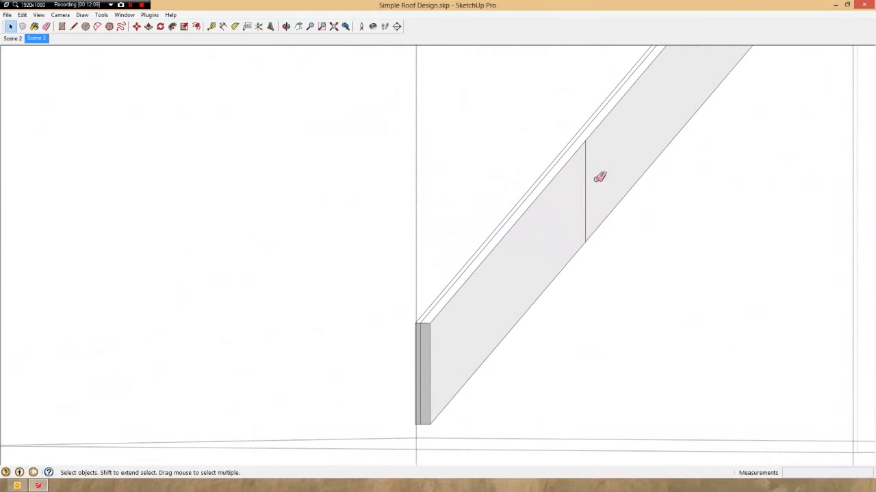
pyautogui.press('e')
pyautogui.click(585, 196)
# Check the hip rafter's underside and orient all its faces to match the long side face.
pyautogui.press('space')
pyautogui.click(565, 213)
pyautogui.moveTo(519, 277); pyautogui.dragTo(618, 74, button='middle')
pyautogui.scroll(3, 516, 230)
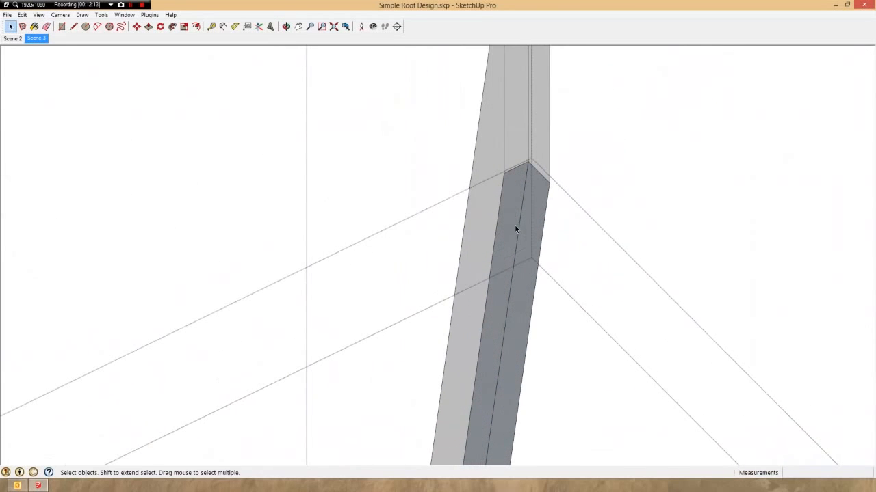
pyautogui.moveTo(526, 227); pyautogui.dragTo(556, 276, button='middle')
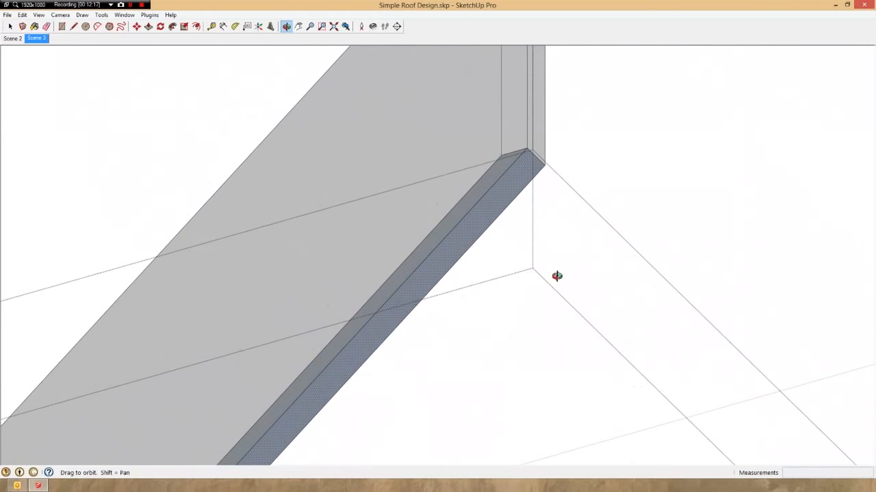
pyautogui.moveTo(499, 207); pyautogui.dragTo(422, 300, button='middle')
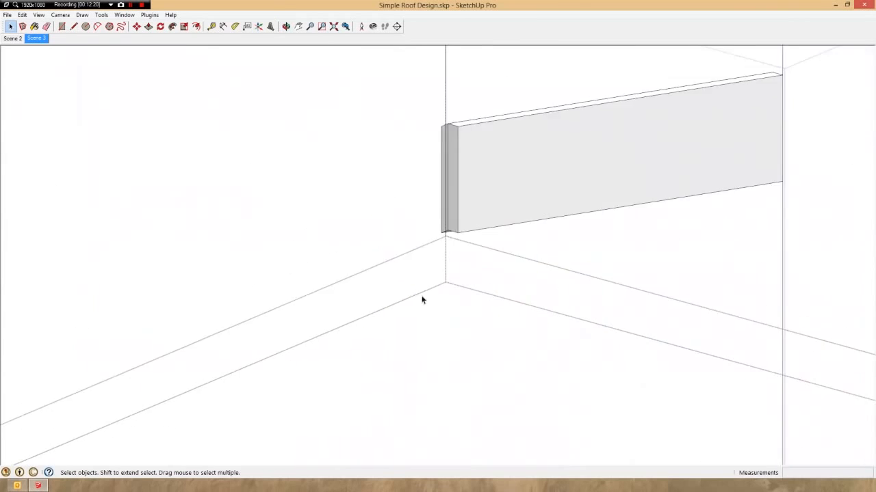
pyautogui.scroll(-2, 422, 297)
pyautogui.moveTo(495, 223); pyautogui.dragTo(476, 208, button='middle')
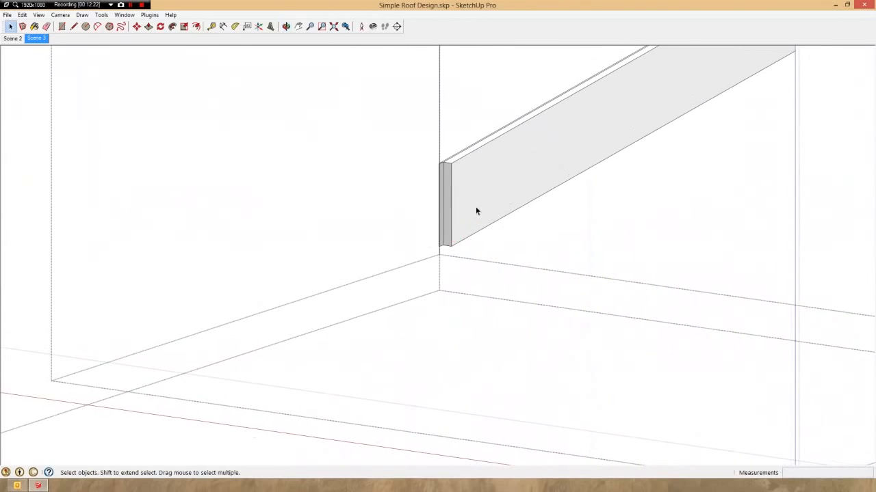
pyautogui.click(475, 208)
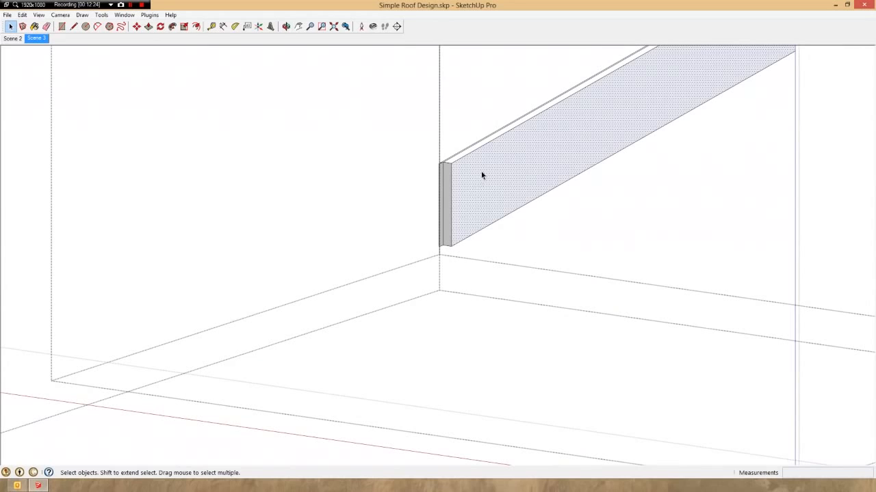
pyautogui.rightClick(479, 176)
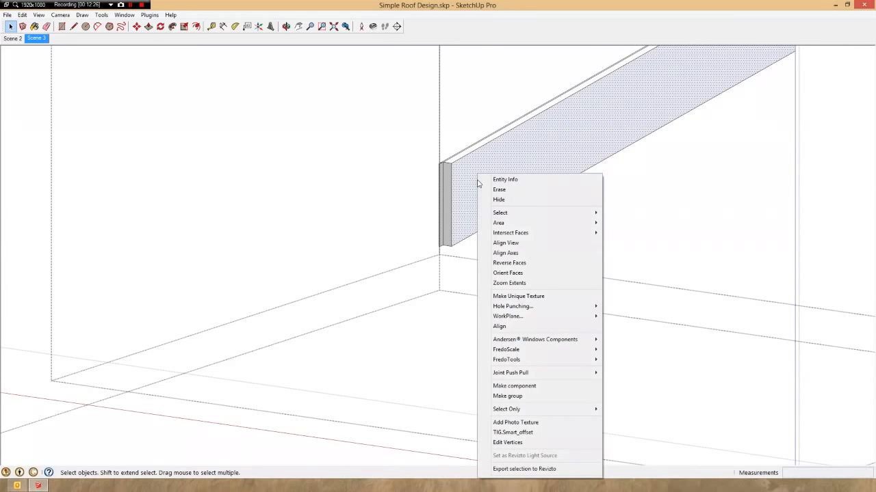
pyautogui.click(507, 272)
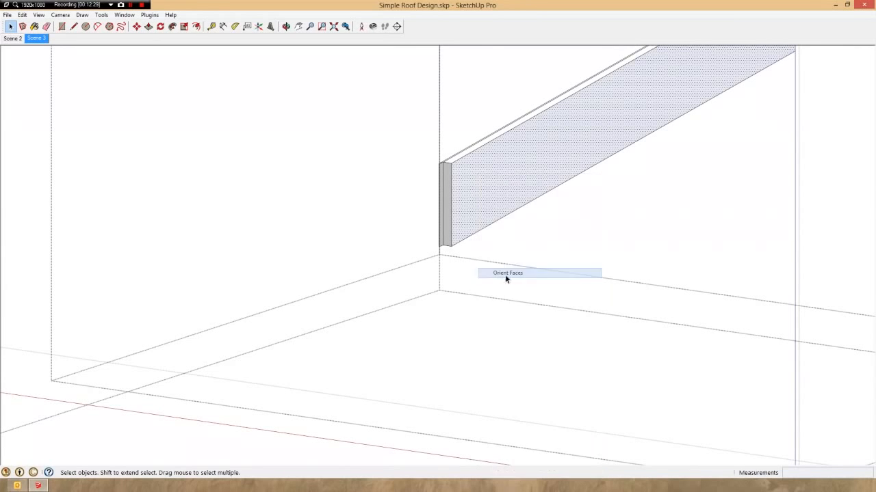
# Close the trimmed hip rafter's subgroup and open the untrimmed hip rafter at the triangular roof plane's other corner, hiding the rest of the model.
pyautogui.moveTo(464, 210); pyautogui.dragTo(471, 177, button='middle')
pyautogui.scroll(2, 464, 234)
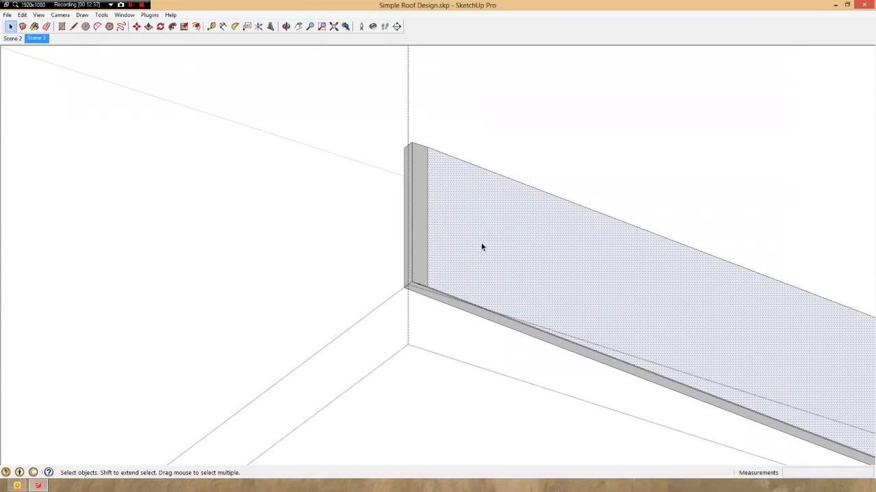
pyautogui.moveTo(473, 211); pyautogui.dragTo(524, 288, button='middle')
pyautogui.scroll(-2, 406, 219)
pyautogui.moveTo(406, 219); pyautogui.dragTo(441, 259, button='middle')
pyautogui.scroll(-3, 434, 260)
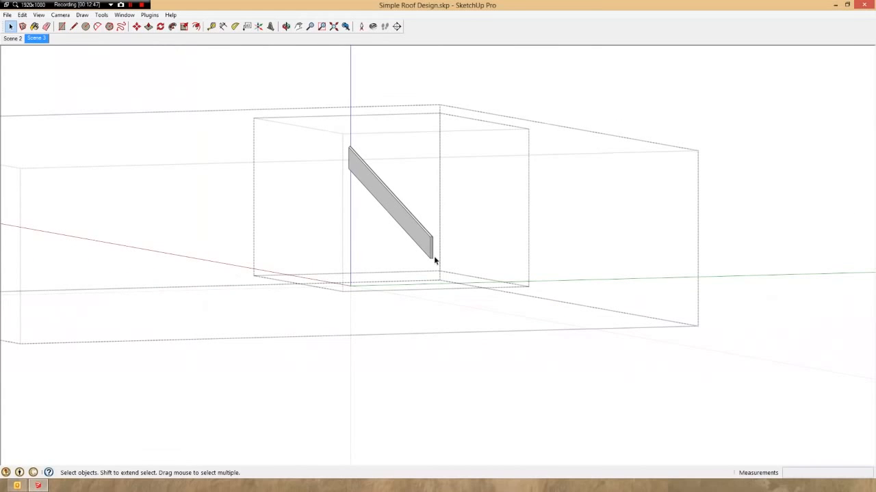
pyautogui.scroll(-5, 433, 256)
pyautogui.moveTo(433, 256); pyautogui.dragTo(573, 333, button='middle')
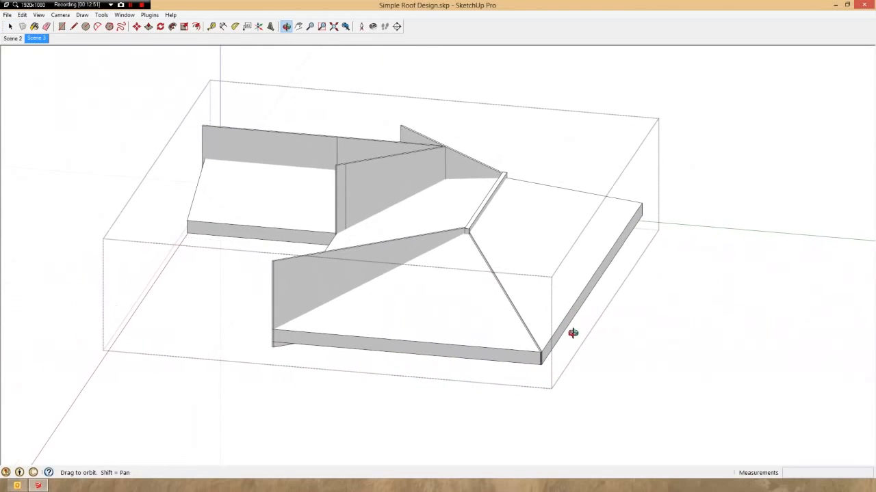
pyautogui.scroll(3, 294, 270)
pyautogui.click(282, 257)
pyautogui.doubleClick(281, 255)
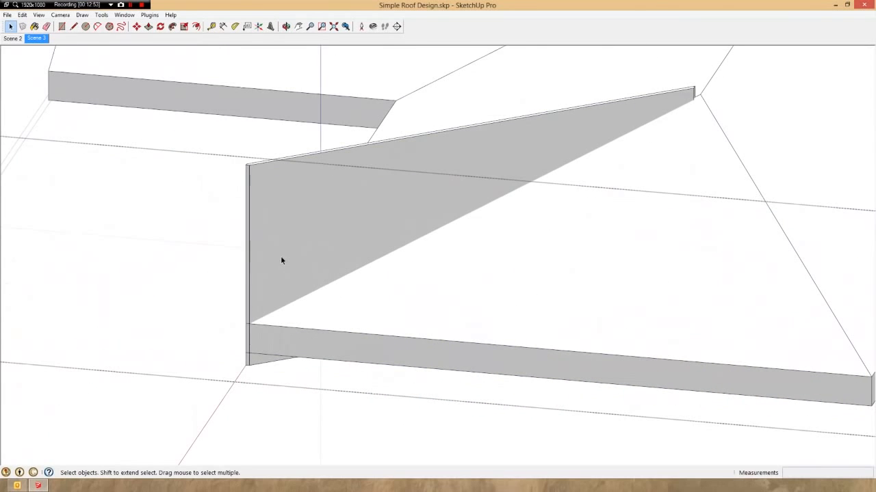
pyautogui.click(280, 256)
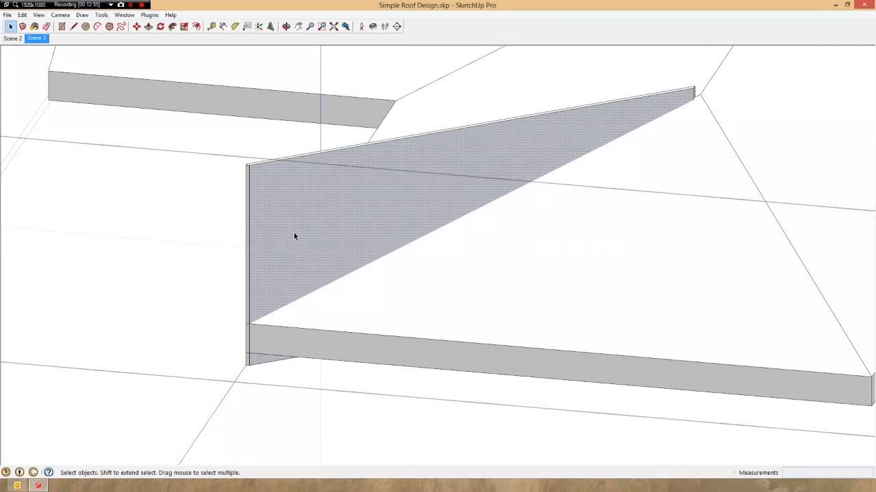
# Select all connected geometry of this hip rafter and its roof solid, intersect the faces, and clear the selection.
pyautogui.scroll(-6, 294, 233)
pyautogui.moveTo(293, 235); pyautogui.dragTo(395, 252, button='middle')
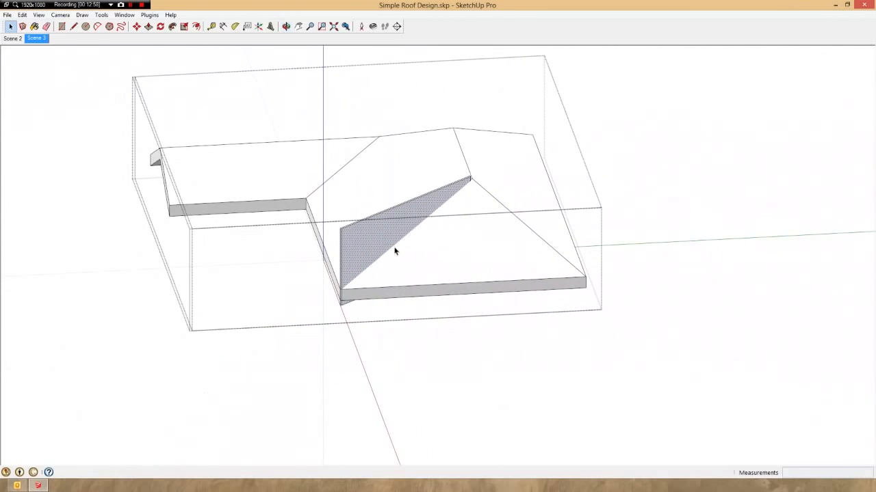
pyautogui.tripleClick(395, 251)
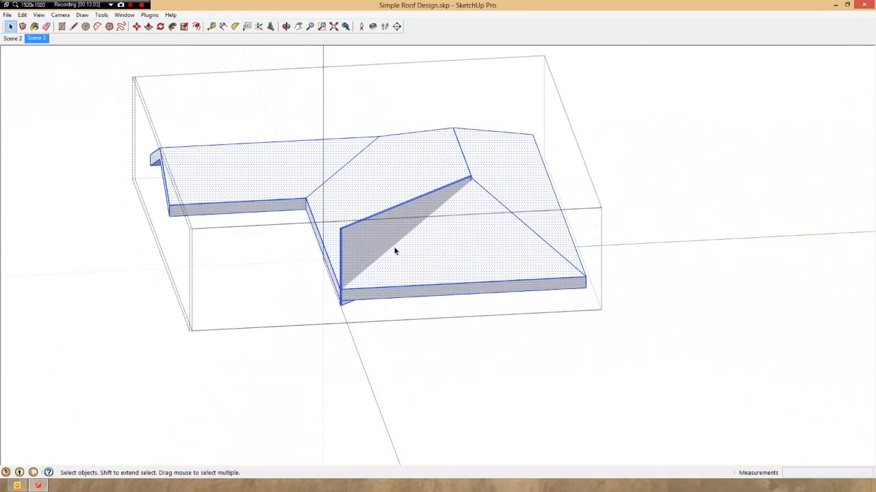
pyautogui.hotkey('ctrl', 't')
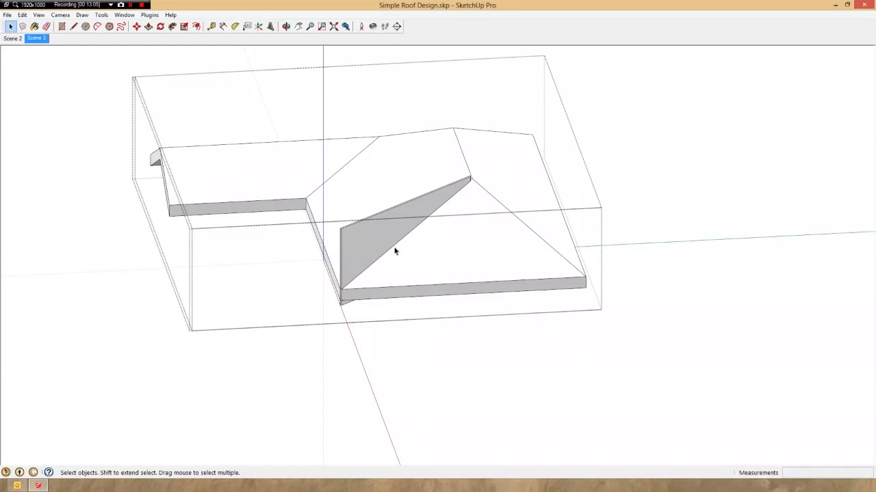
# Delete the intersected roof solid geometry on both sides of the hip rafter.
pyautogui.click(411, 276)
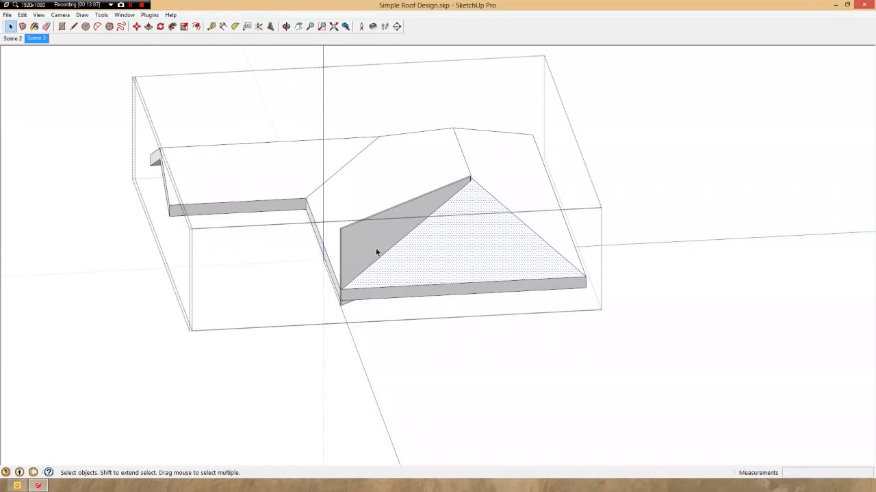
pyautogui.click(376, 248)
pyautogui.moveTo(376, 249); pyautogui.dragTo(355, 212, button='middle')
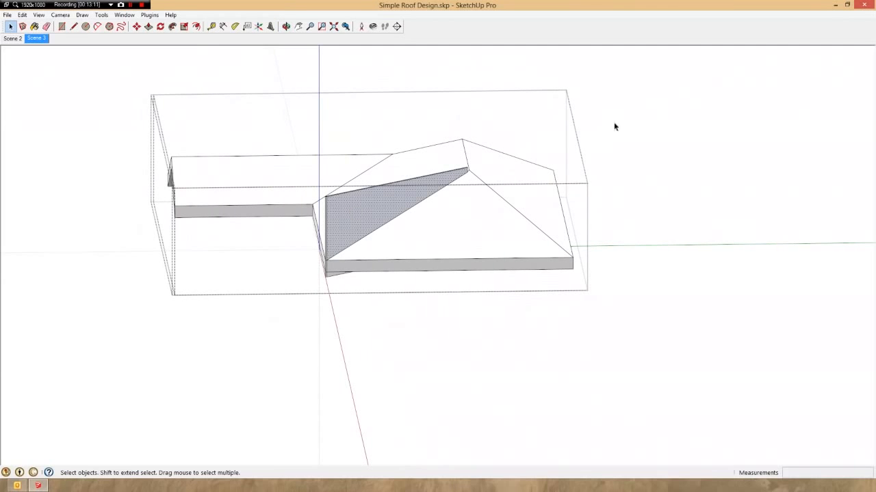
pyautogui.moveTo(505, 324); pyautogui.dragTo(504, 324)
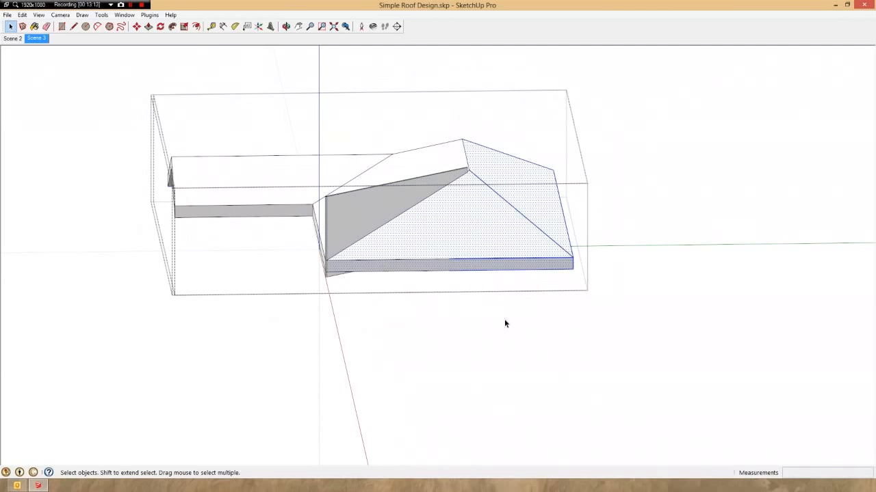
pyautogui.press('Delete')
pyautogui.moveTo(445, 238); pyautogui.dragTo(535, 316, button='middle')
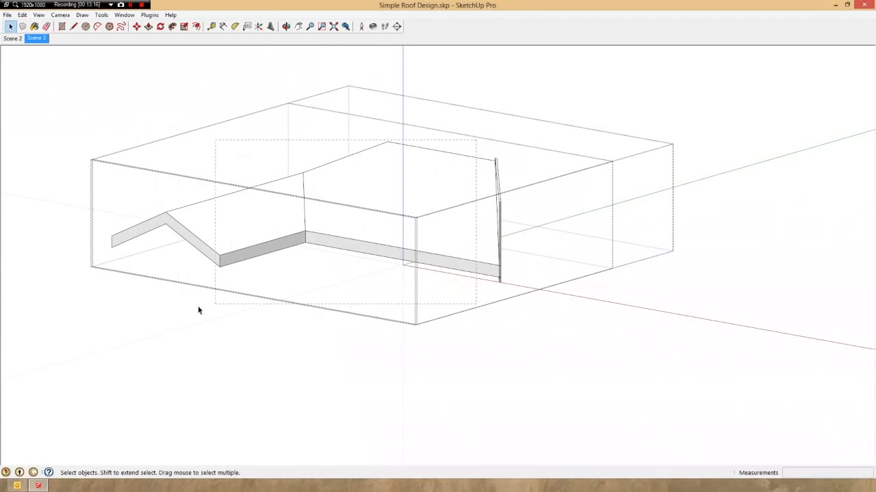
pyautogui.moveTo(100, 328); pyautogui.dragTo(99, 329)
pyautogui.press('Delete')
# Delete the surplus pieces of the second hip rafter below and above its sloped intersection lines.
pyautogui.moveTo(492, 254); pyautogui.dragTo(696, 275, button='middle')
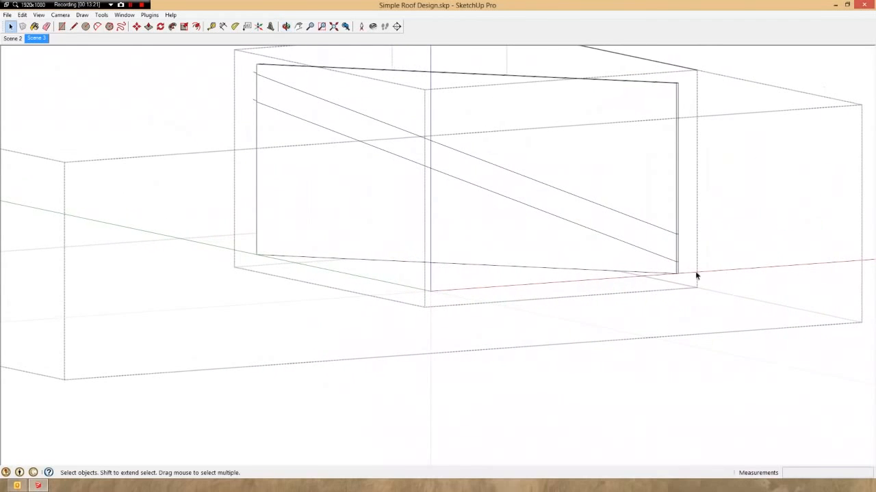
pyautogui.moveTo(162, 334); pyautogui.dragTo(162, 331)
pyautogui.press('Delete')
pyautogui.moveTo(378, 232); pyautogui.dragTo(294, 214, button='middle')
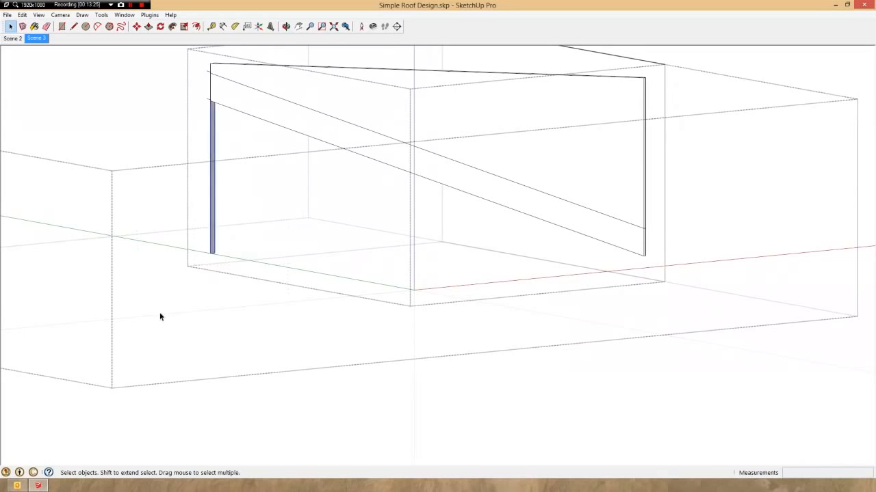
pyautogui.moveTo(160, 316); pyautogui.dragTo(633, 227, button='middle')
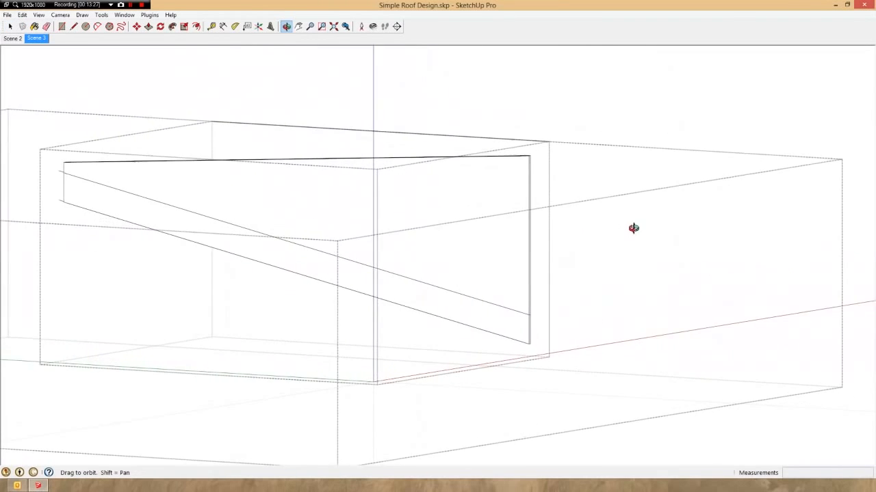
pyautogui.scroll(-3, 634, 228)
pyautogui.moveTo(305, 186); pyautogui.dragTo(295, 189)
pyautogui.press('Delete')
# Erase the stray edge ends at the rafter's upper end and orient all faces to match its long side face.
pyautogui.scroll(2, 304, 195)
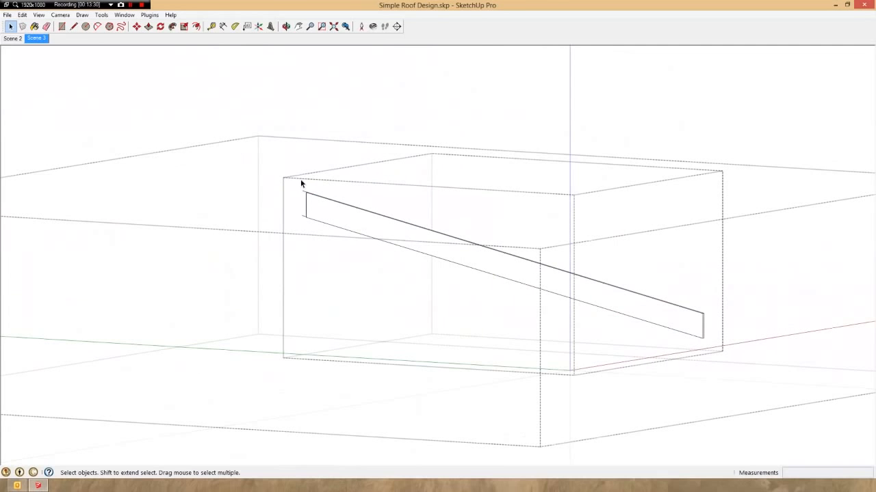
pyautogui.scroll(2, 304, 210)
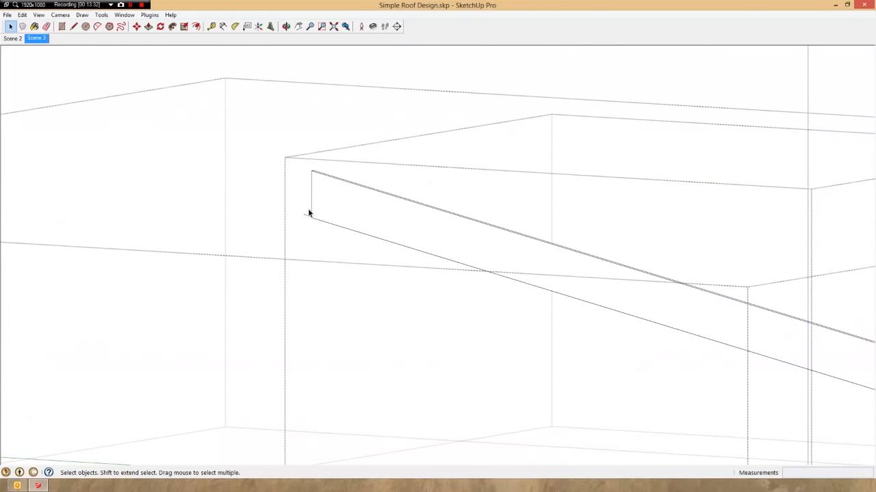
pyautogui.click(362, 209)
pyautogui.moveTo(361, 209); pyautogui.dragTo(461, 249, button='middle')
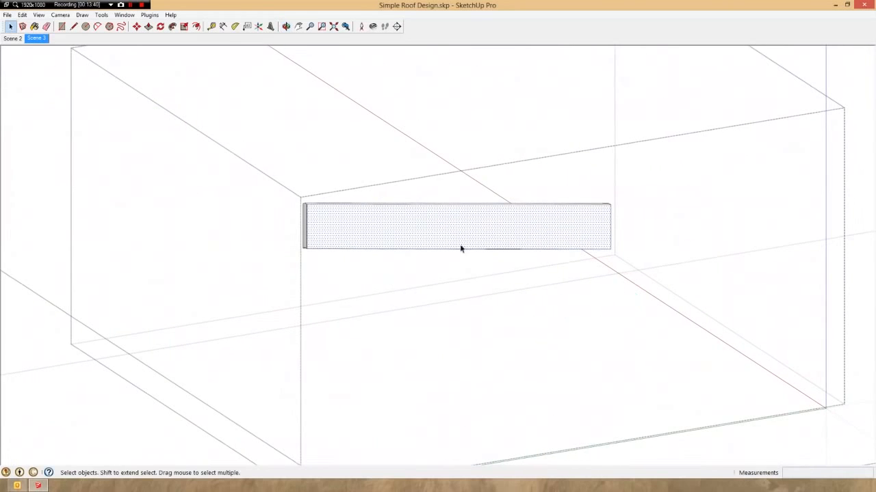
pyautogui.rightClick(365, 231)
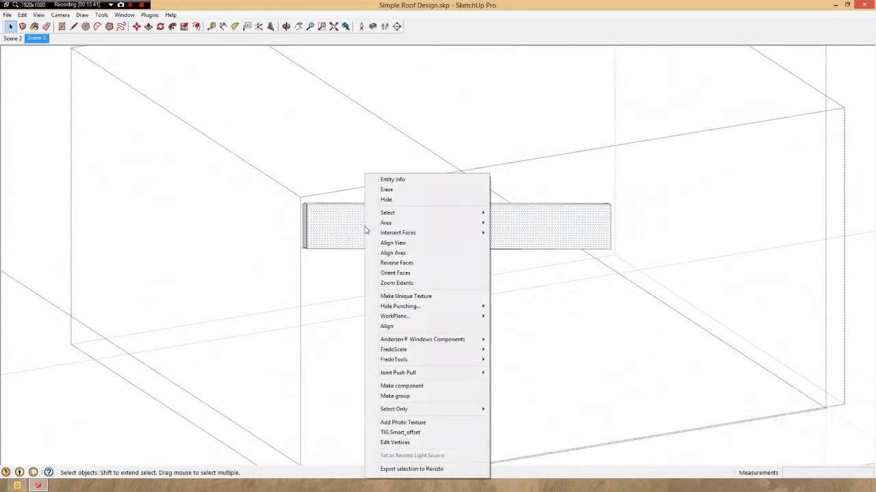
pyautogui.click(388, 273)
# Check both ends of the trimmed second hip rafter and close its subgroup.
pyautogui.moveTo(366, 240); pyautogui.dragTo(575, 267, button='middle')
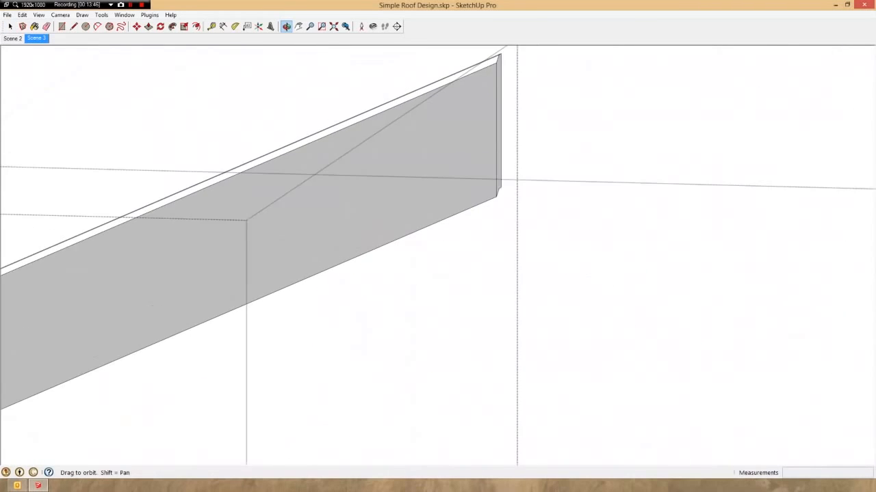
pyautogui.scroll(-6, 848, 193)
pyautogui.scroll(4, 130, 424)
pyautogui.moveTo(130, 424); pyautogui.dragTo(709, 302, button='middle')
pyautogui.scroll(-4, 709, 302)
pyautogui.click(650, 321)
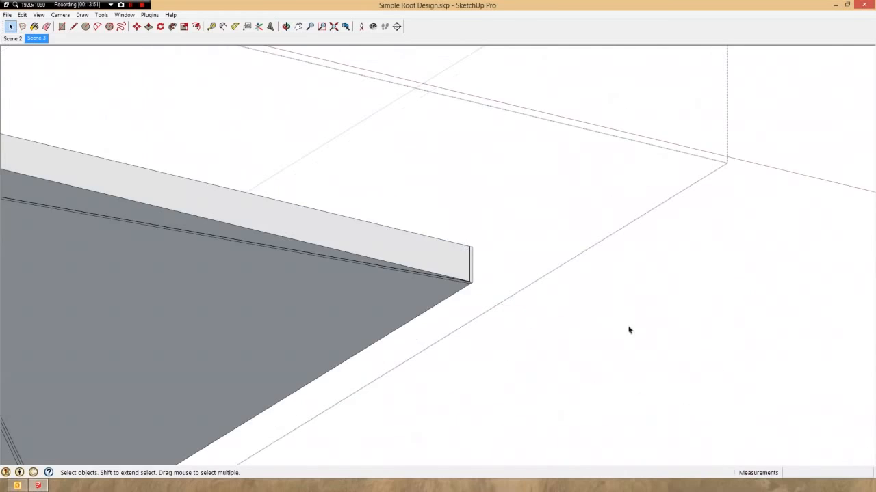
# Examine the end of the trimmed hip rafter and the skeleton and rafters as a whole from several sides.
pyautogui.scroll(-5, 483, 287)
pyautogui.moveTo(483, 287); pyautogui.dragTo(403, 387, button='middle')
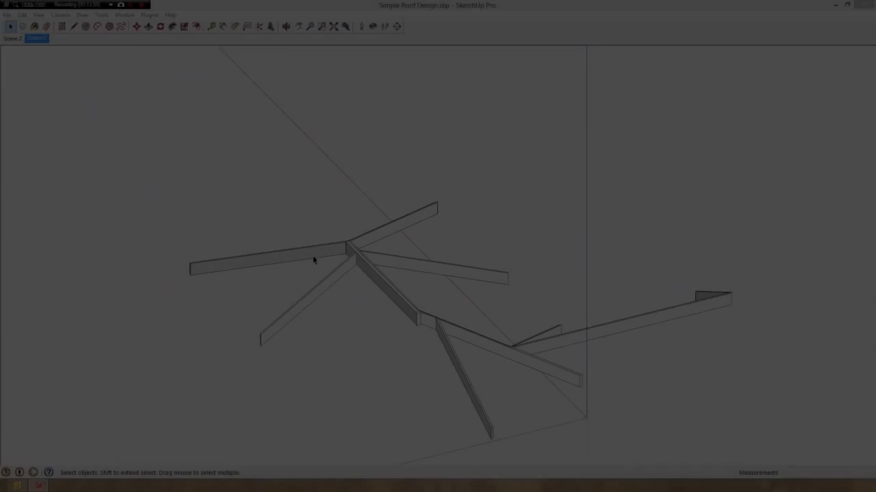
pyautogui.scroll(-3, 342, 263)
pyautogui.scroll(7, 361, 279)
pyautogui.moveTo(372, 281); pyautogui.dragTo(534, 263, button='middle')
pyautogui.scroll(-4, 313, 285)
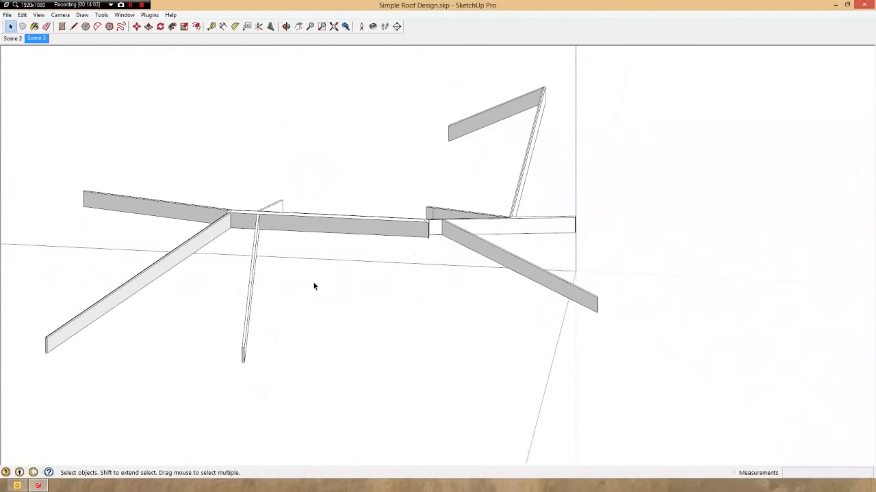
pyautogui.moveTo(312, 285); pyautogui.dragTo(684, 284, button='middle')
pyautogui.scroll(5, 509, 378)
pyautogui.moveTo(509, 379); pyautogui.dragTo(716, 349, button='middle')
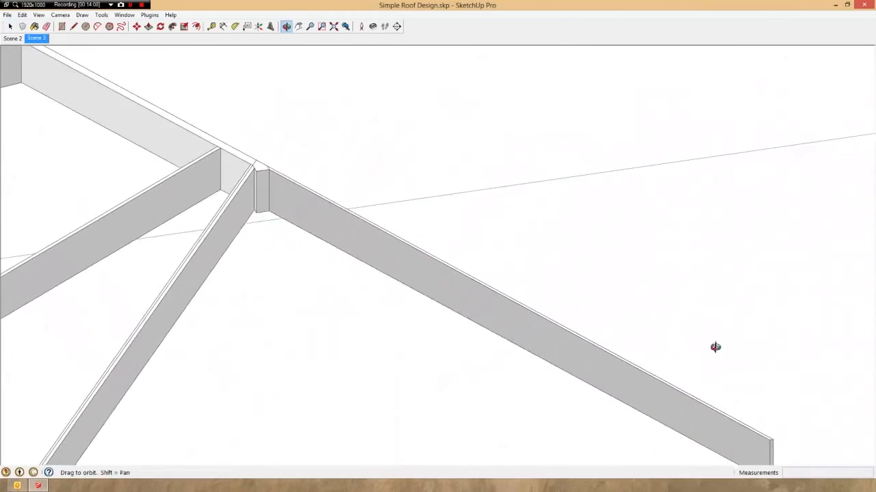
# Examine the joint where the ridge board meets the hip rafters, from above and from below.
pyautogui.scroll(7, 272, 184)
pyautogui.moveTo(272, 183); pyautogui.dragTo(478, 3, button='middle')
pyautogui.scroll(-3, 325, 198)
pyautogui.moveTo(325, 198); pyautogui.dragTo(400, 290, button='middle')
pyautogui.scroll(5, 360, 159)
pyautogui.scroll(4, 399, 290)
pyautogui.scroll(-4, 368, 197)
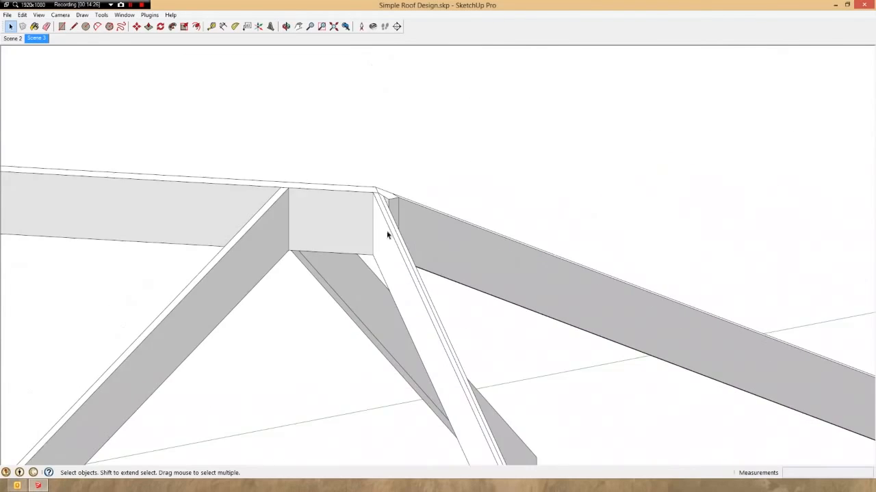
pyautogui.scroll(-5, 381, 164)
pyautogui.scroll(5, 447, 336)
pyautogui.scroll(-4, 473, 370)
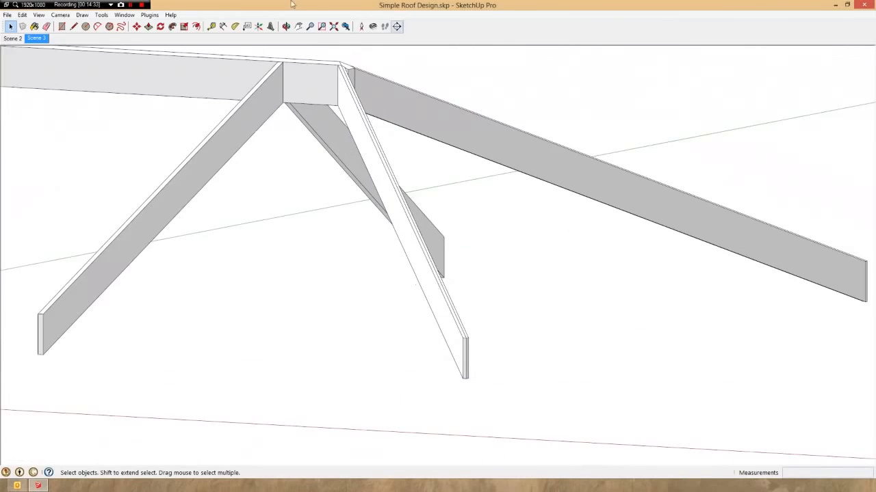
pyautogui.scroll(5, 325, 213)
pyautogui.scroll(-4, 324, 212)
pyautogui.scroll(5, 479, 118)
pyautogui.moveTo(485, 118); pyautogui.dragTo(471, 214, button='middle')
pyautogui.scroll(-5, 471, 215)
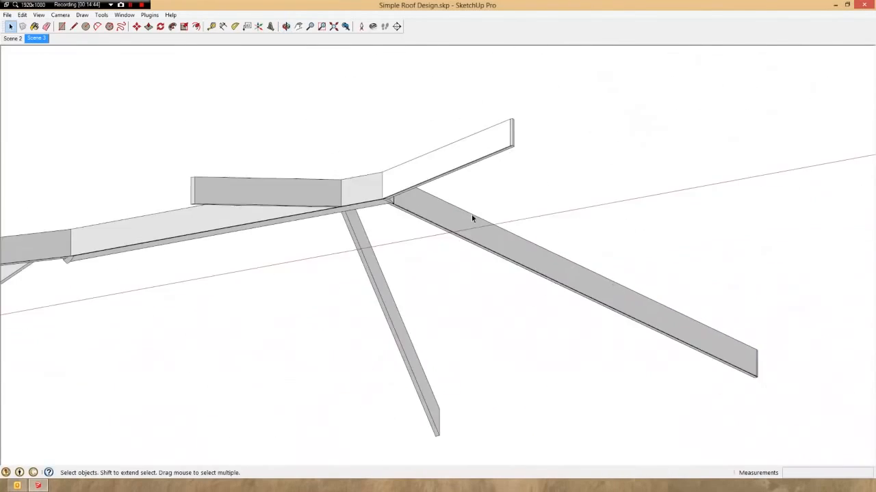
# Examine the underside of the junctions at the other end of the skeleton, where the wing ridge and valley rafter meet.
pyautogui.scroll(-3, 623, 201)
pyautogui.scroll(4, 71, 186)
pyautogui.scroll(4, 233, 212)
pyautogui.moveTo(233, 212); pyautogui.dragTo(451, 301, button='middle')
pyautogui.scroll(-4, 364, 306)
pyautogui.scroll(4, 364, 306)
pyautogui.scroll(-4, 372, 303)
pyautogui.moveTo(371, 303); pyautogui.dragTo(394, 323, button='middle')
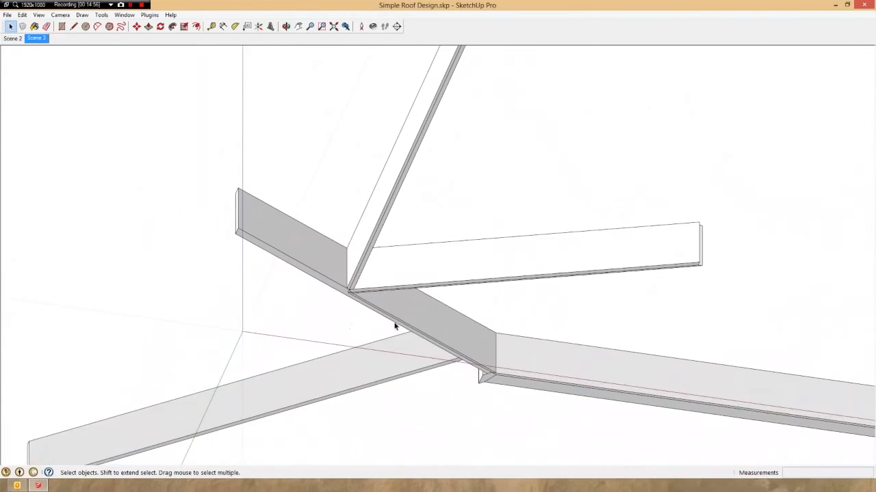
pyautogui.scroll(-2, 394, 323)
pyautogui.scroll(4, 355, 305)
pyautogui.scroll(-5, 479, 311)
pyautogui.moveTo(479, 311); pyautogui.dragTo(458, 225, button='middle')
# Select the underside face of the skeleton member near the ridge junction and inspect the small notch along its lower edge.
pyautogui.scroll(5, 485, 372)
pyautogui.moveTo(485, 372); pyautogui.dragTo(298, 310, button='middle')
pyautogui.click(300, 311)
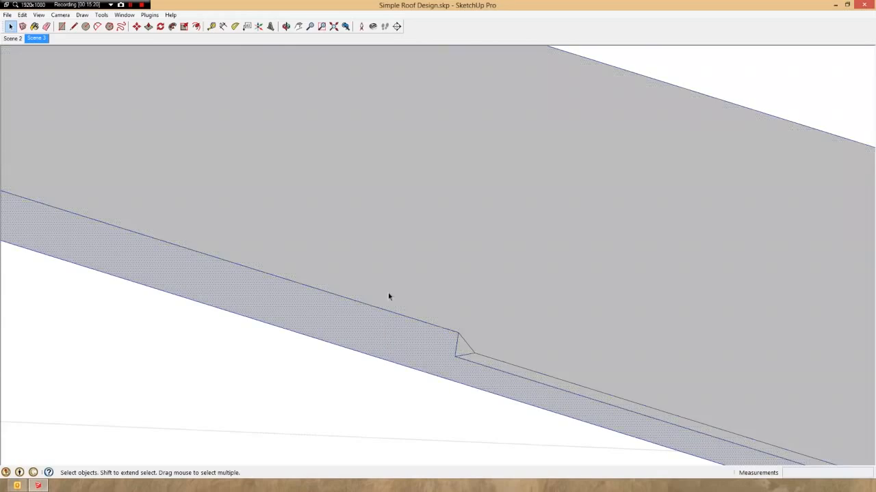
pyautogui.moveTo(389, 296); pyautogui.dragTo(293, 232, button='middle')
pyautogui.scroll(-3, 290, 297)
pyautogui.scroll(-5, 292, 233)
pyautogui.scroll(5, 483, 343)
pyautogui.moveTo(483, 343); pyautogui.dragTo(422, 317, button='middle')
pyautogui.scroll(-4, 506, 351)
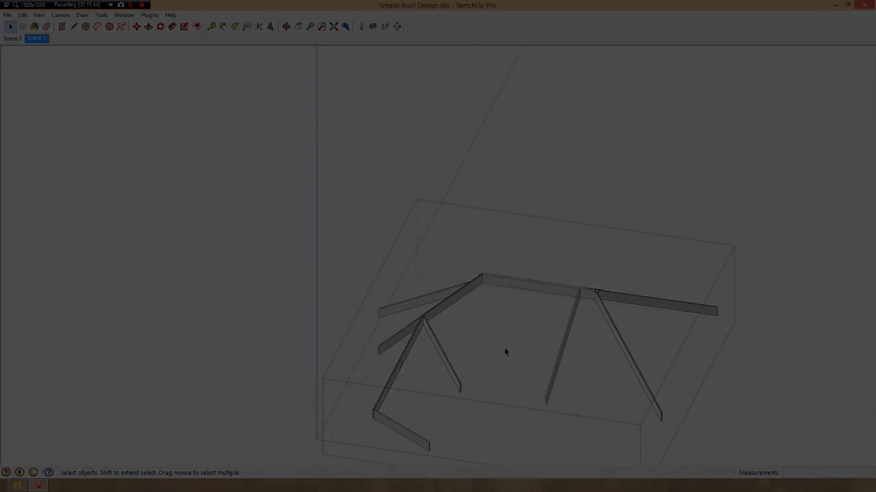
# Unhide the Roof Plan group beneath the framing and clear the selection.
pyautogui.moveTo(422, 203); pyautogui.dragTo(221, 165)
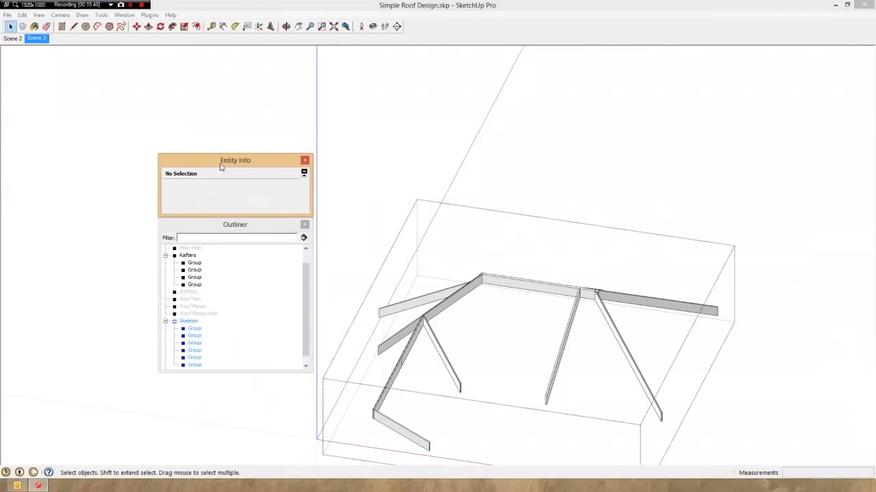
pyautogui.rightClick(181, 304)
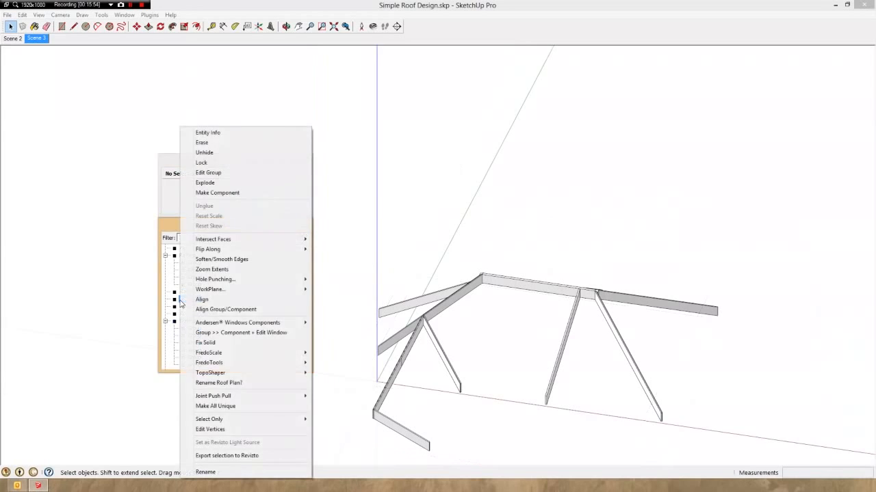
pyautogui.click(218, 154)
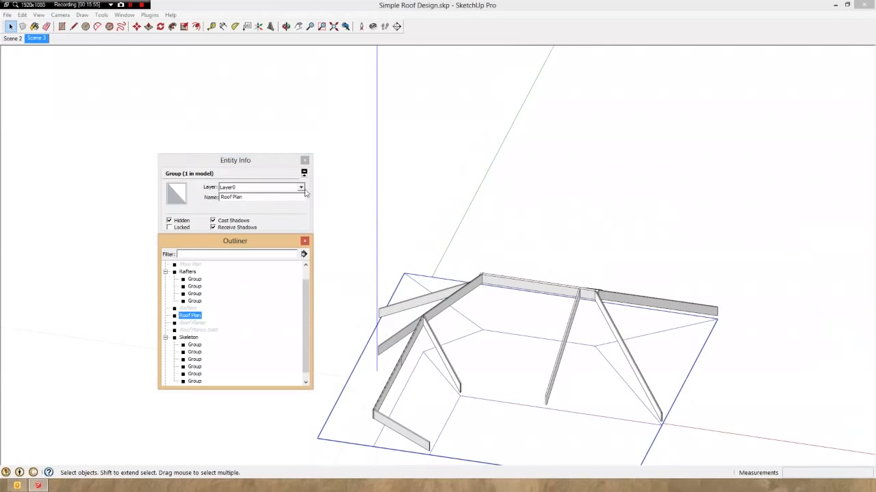
pyautogui.click(459, 207)
pyautogui.scroll(-1, 459, 208)
# Switch to the standard Top view and compare the rafters and skeleton with the roof plan lines.
pyautogui.click(61, 15)
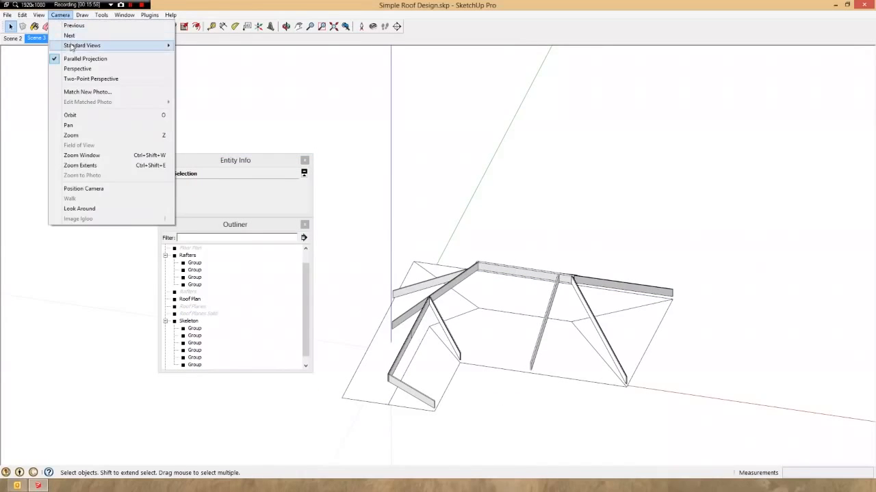
pyautogui.moveTo(71, 48)
pyautogui.click(199, 46)
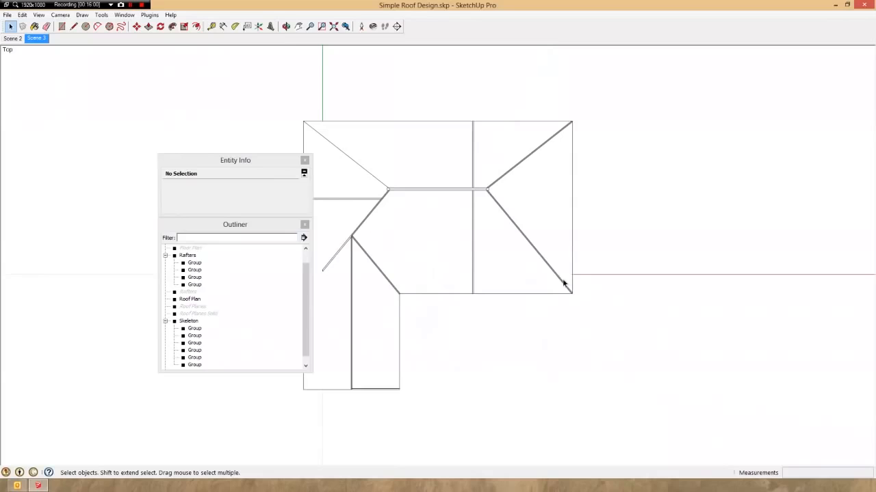
pyautogui.moveTo(250, 164); pyautogui.dragTo(152, 167)
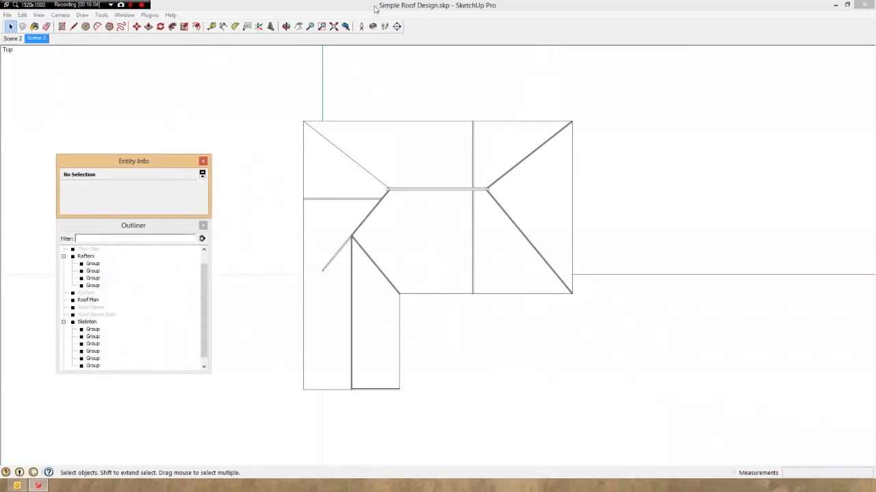
pyautogui.scroll(3, 354, 228)
pyautogui.scroll(-2, 358, 229)
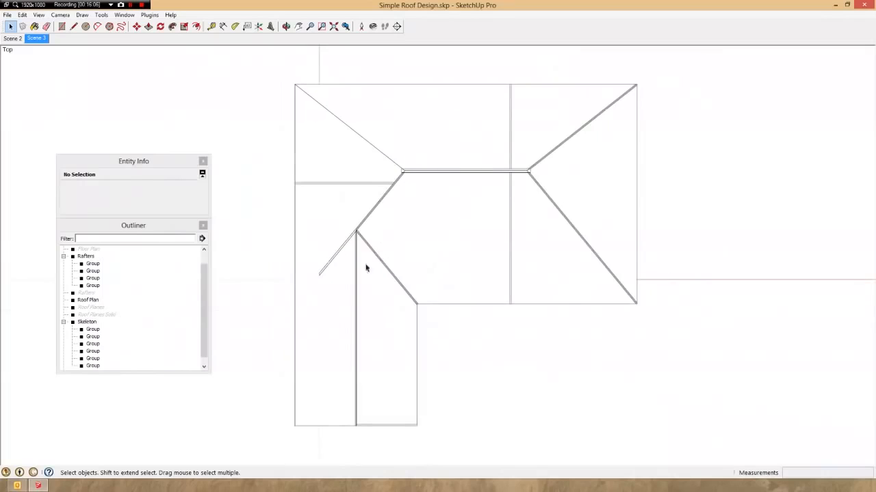
pyautogui.scroll(2, 345, 281)
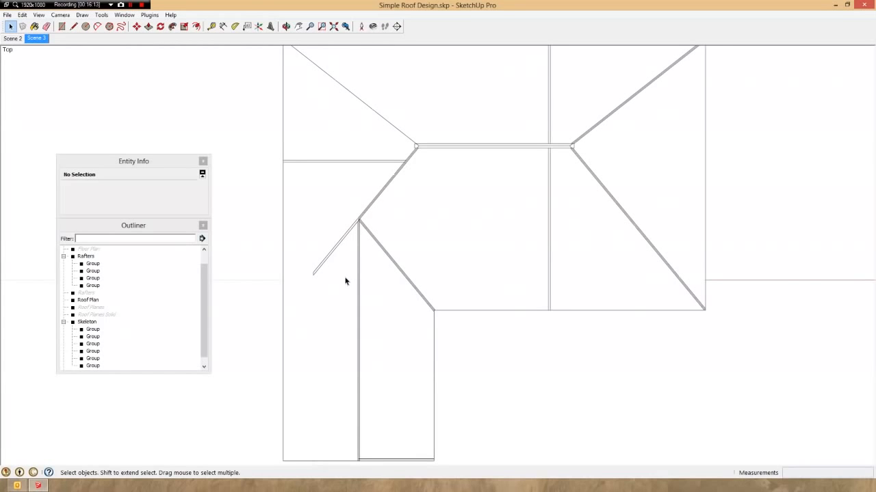
# Return to an angled view and examine how the lower rafter ends sit relative to the roof plan outline.
pyautogui.moveTo(347, 277); pyautogui.dragTo(266, 112, button='middle')
pyautogui.moveTo(667, 410); pyautogui.dragTo(588, 309, button='middle')
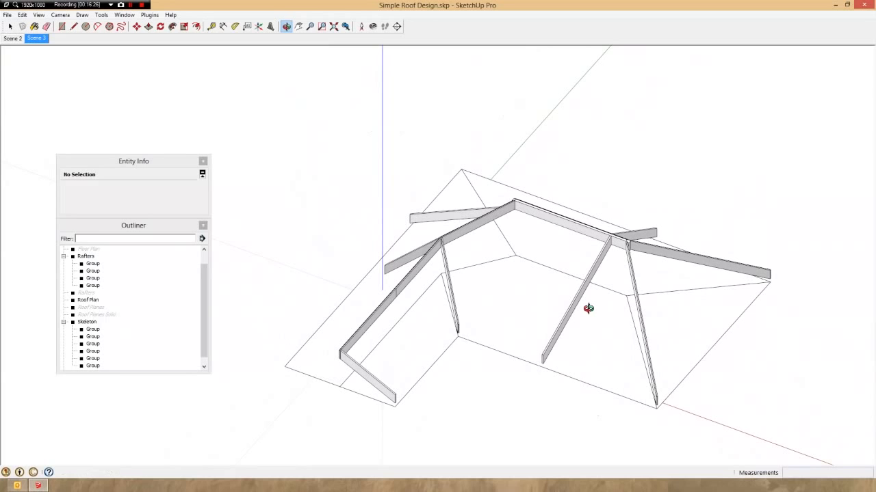
pyautogui.scroll(-2, 654, 278)
pyautogui.scroll(3, 593, 317)
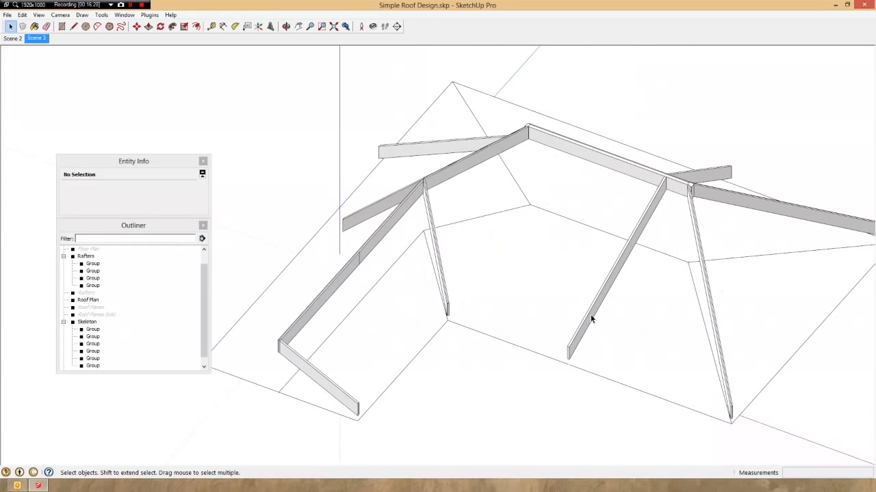
pyautogui.moveTo(592, 319); pyautogui.dragTo(612, 286, button='middle')
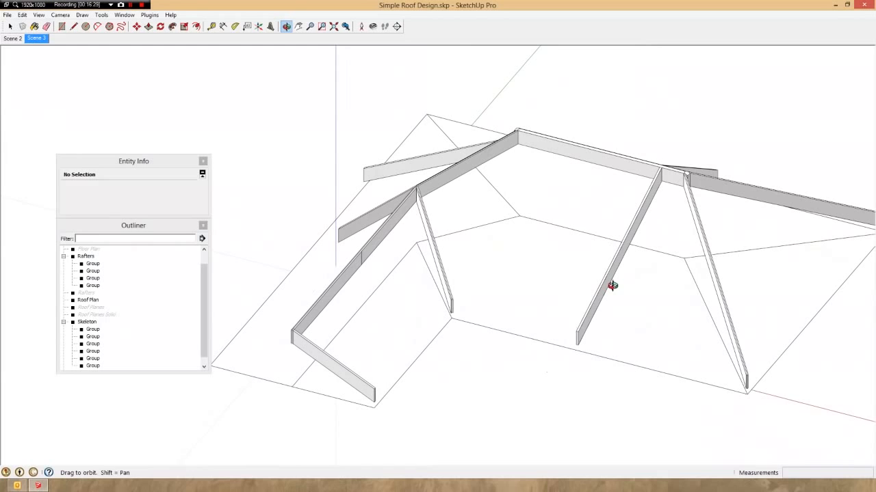
pyautogui.scroll(-2, 727, 375)
pyautogui.scroll(5, 653, 352)
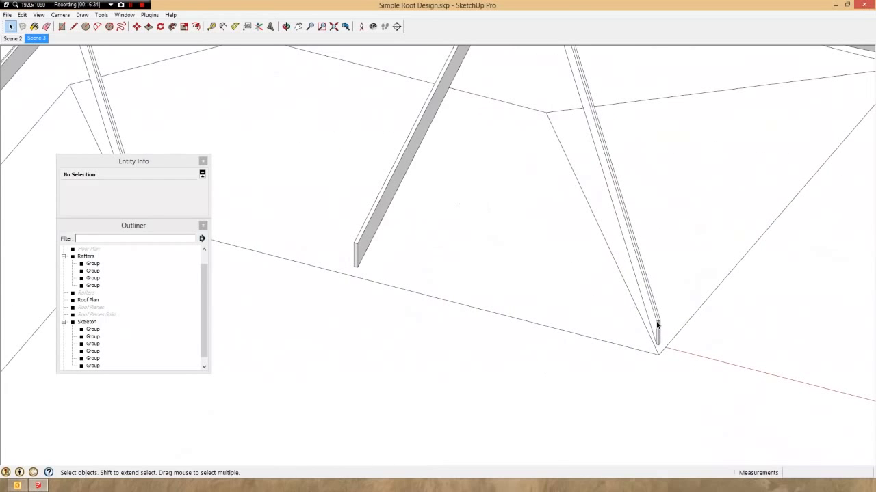
# Move the Roof Plan group up 4" so its lines meet the bottom of the hip rafter's lower end.
pyautogui.click(657, 324)
pyautogui.scroll(-4, 660, 326)
pyautogui.scroll(2, 667, 317)
pyautogui.click(565, 181)
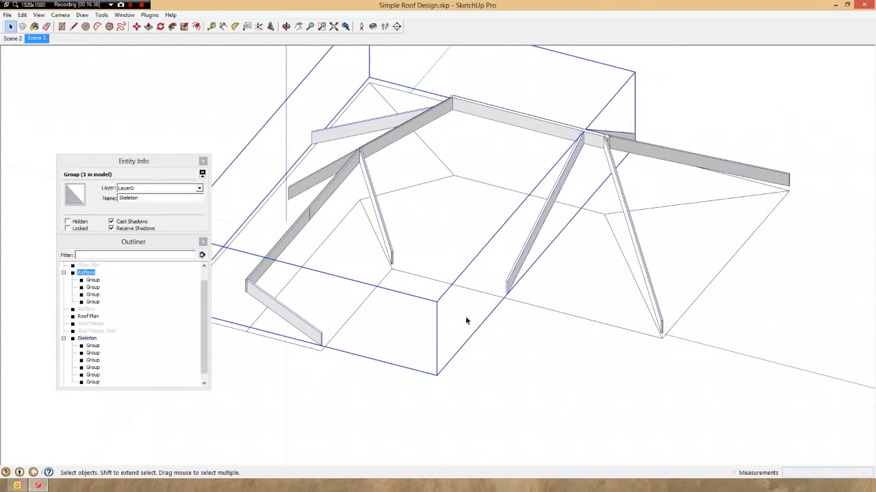
pyautogui.click(87, 339)
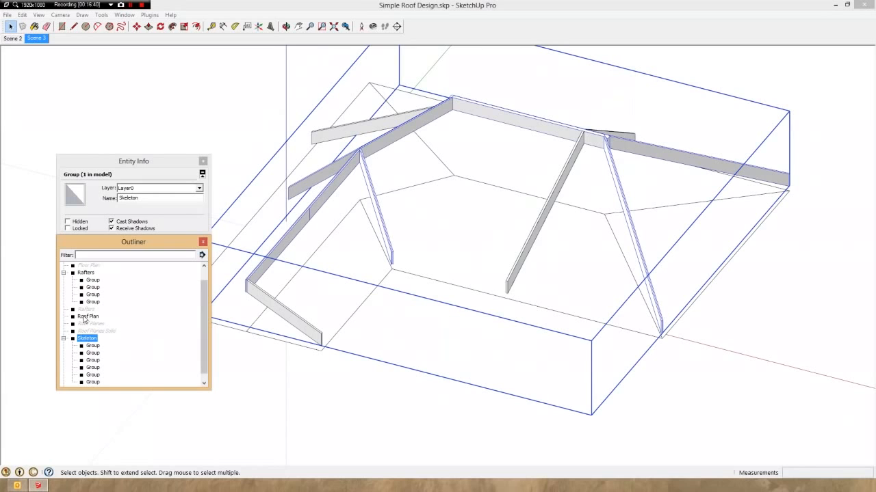
pyautogui.click(85, 318)
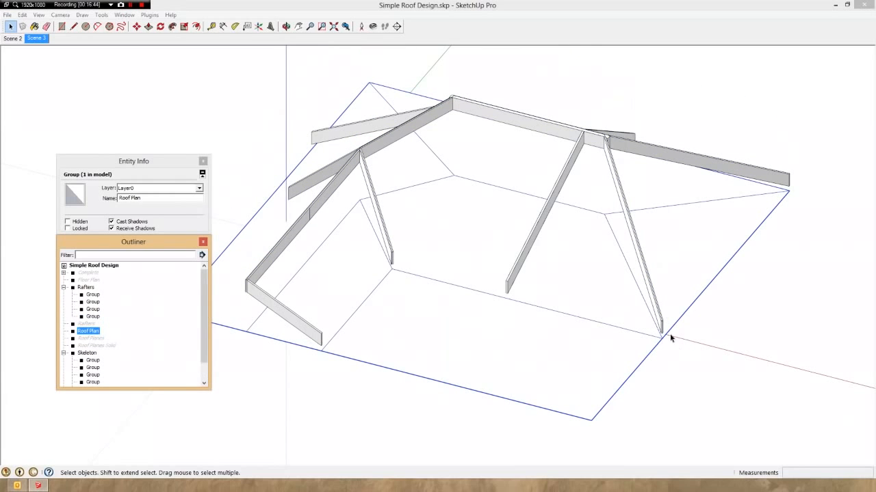
pyautogui.moveTo(670, 338); pyautogui.dragTo(694, 313, button='middle')
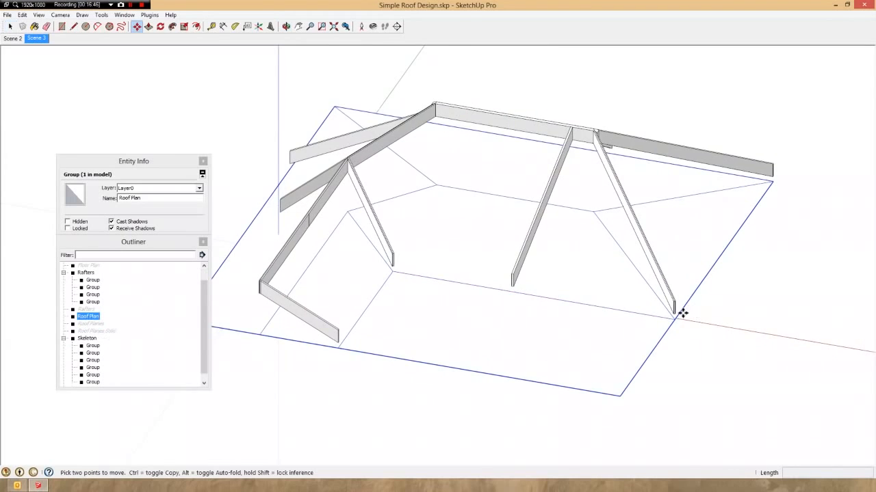
pyautogui.scroll(3, 682, 314)
pyautogui.scroll(4, 672, 320)
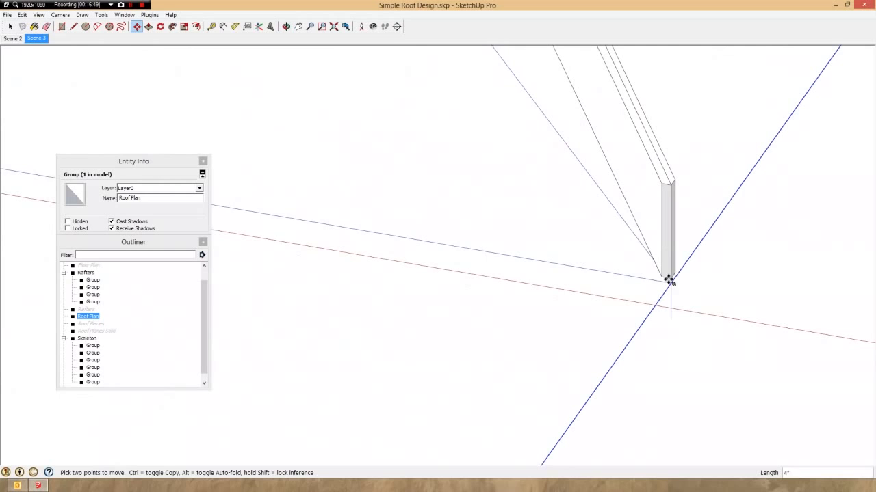
pyautogui.scroll(-5, 674, 267)
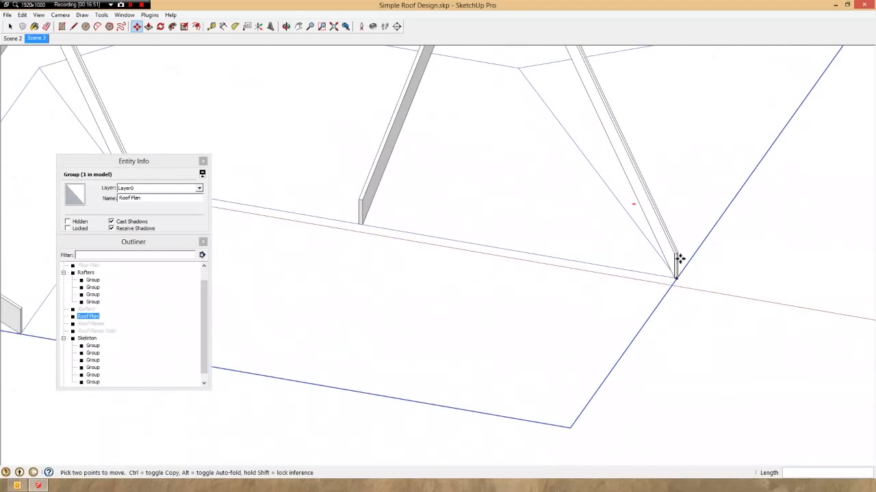
# Check the lower ends of the rafters and skeleton members against the raised Roof Plan.
pyautogui.moveTo(678, 260); pyautogui.dragTo(433, 222, button='middle')
pyautogui.scroll(-5, 385, 319)
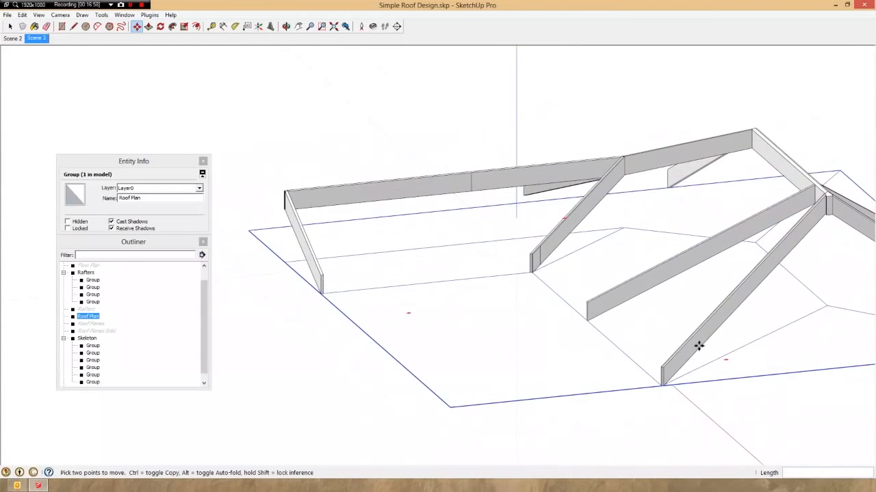
pyautogui.moveTo(698, 344); pyautogui.dragTo(796, 397, button='middle')
pyautogui.scroll(-2, 545, 357)
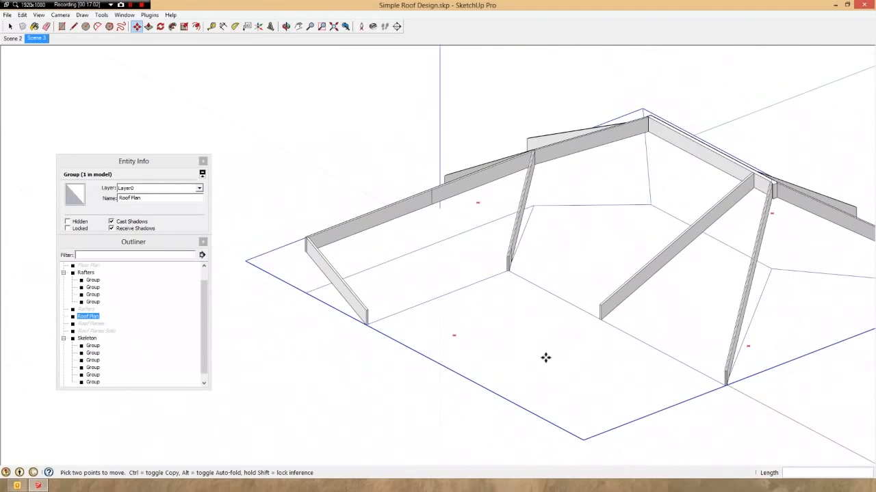
pyautogui.scroll(3, 752, 405)
pyautogui.scroll(3, 711, 371)
pyautogui.moveTo(706, 370); pyautogui.dragTo(803, 347, button='middle')
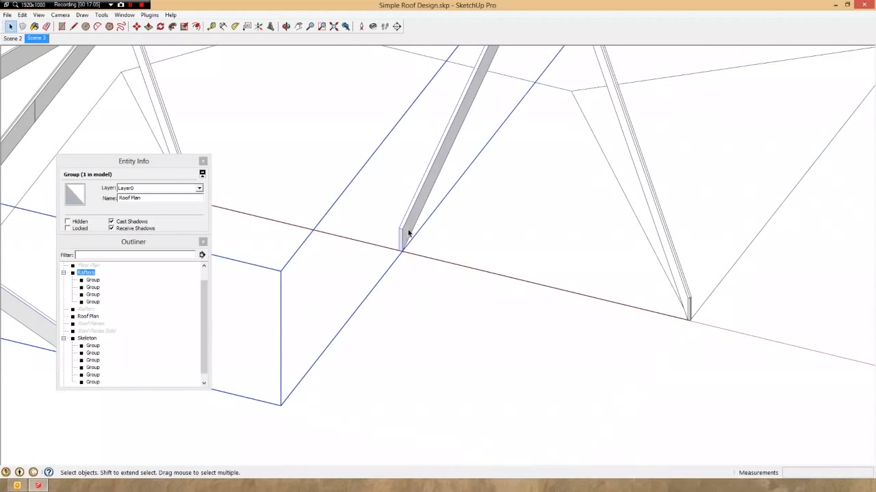
# Open the Rafters group and move the common rafter 10", picking it up by its lower corner.
pyautogui.scroll(-1, 419, 275)
pyautogui.scroll(2, 409, 242)
pyautogui.doubleClick(409, 241)
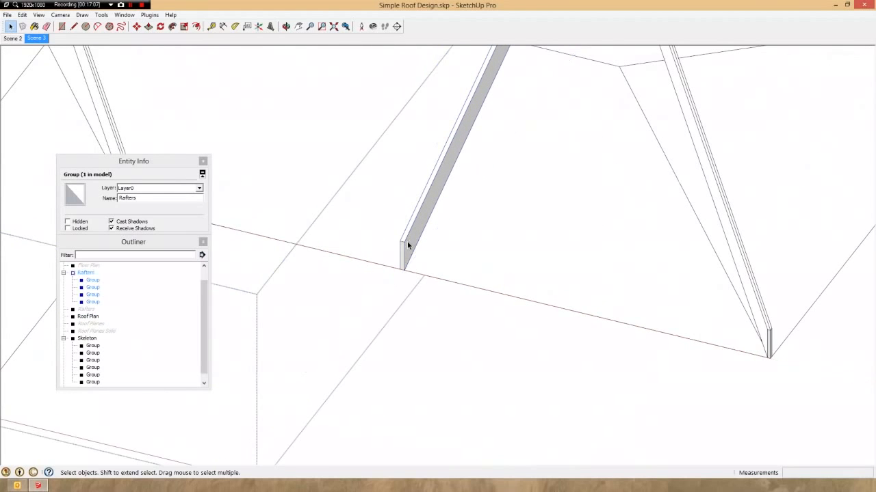
pyautogui.click(407, 241)
pyautogui.scroll(-2, 423, 274)
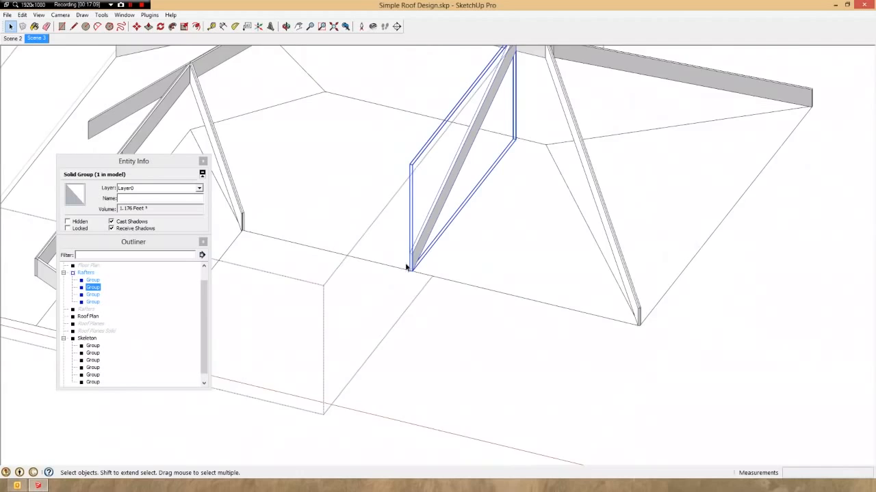
pyautogui.scroll(3, 408, 268)
pyautogui.press('m')
pyautogui.scroll(1, 414, 276)
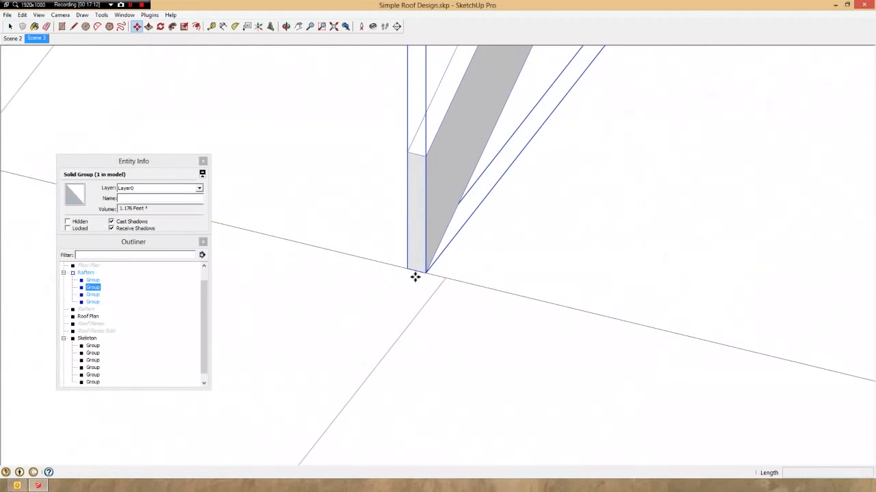
pyautogui.click(408, 269)
pyautogui.scroll(-3, 321, 229)
pyautogui.scroll(-2, 324, 266)
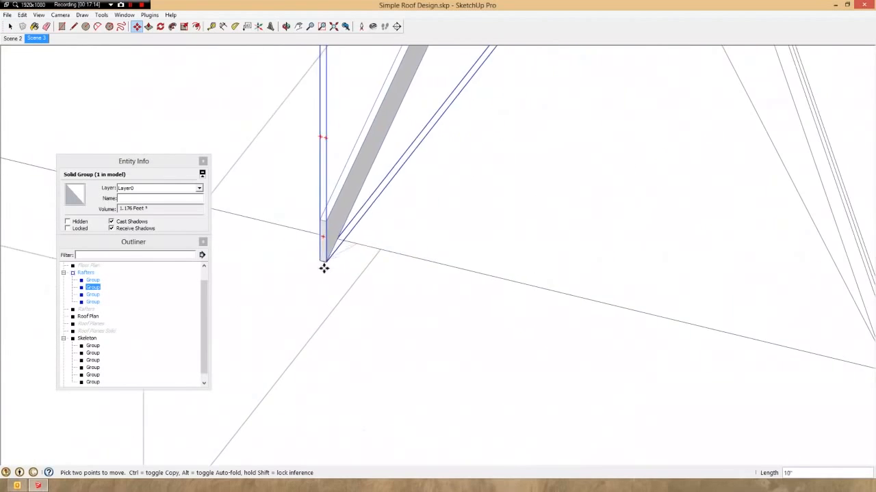
pyautogui.scroll(2, 740, 333)
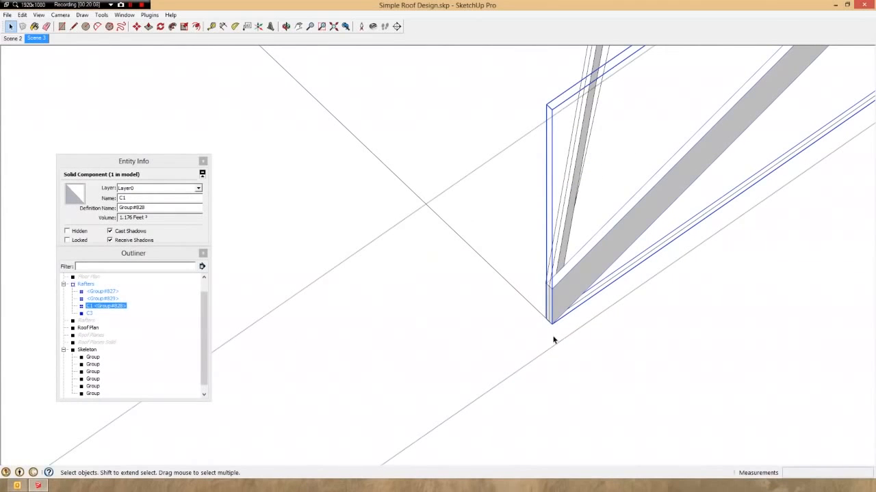
# Copy rafter C1 along the eave line from its lower endpoint and array it into 10 evenly spaced copies.
pyautogui.press('m')
pyautogui.moveTo(552, 334); pyautogui.dragTo(551, 313, button='middle')
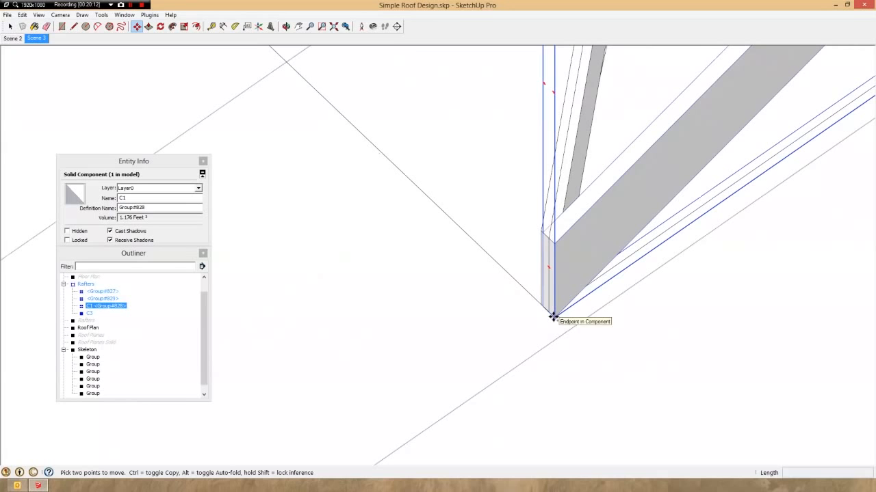
pyautogui.press('ctrl')
pyautogui.click(552, 316)
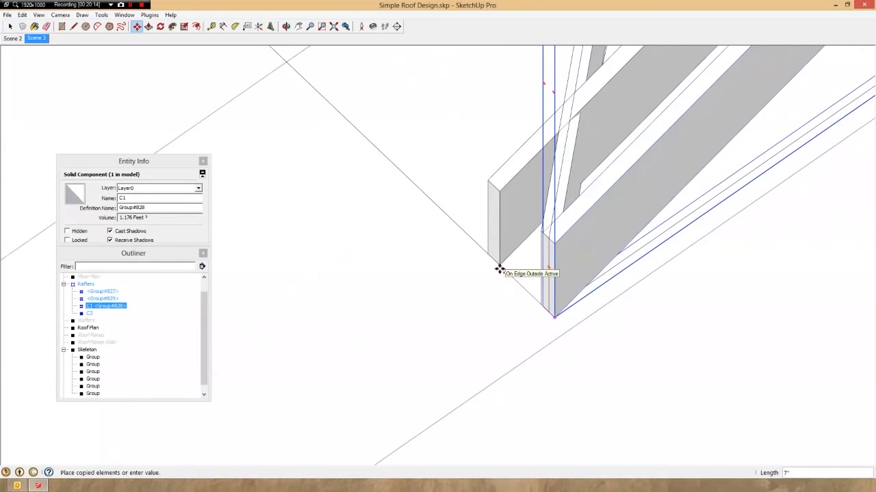
pyautogui.press('Return')
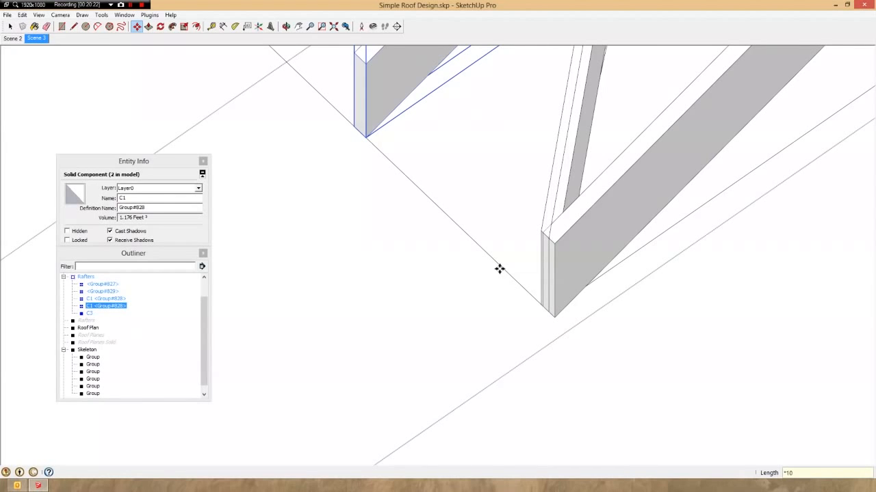
pyautogui.write('*10')
pyautogui.press('Return')
# Delete the original C1 rafter that overlaps the hip at the roof corner.
pyautogui.scroll(-5, 540, 280)
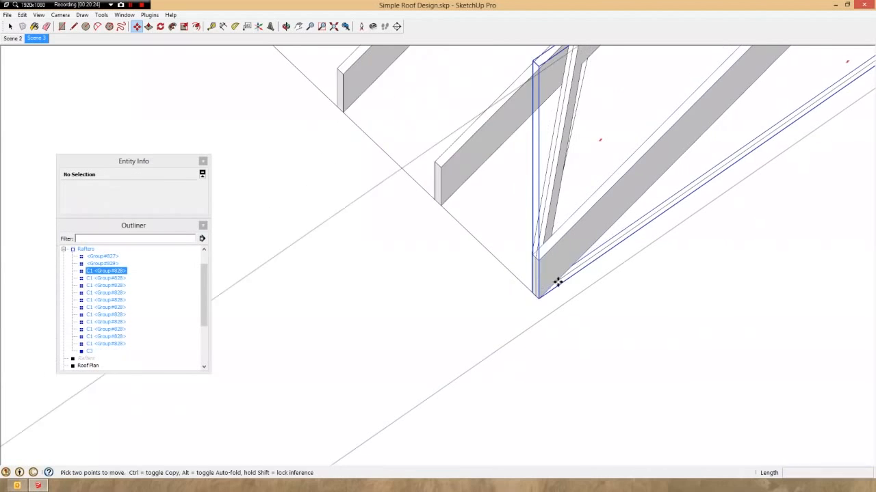
pyautogui.press('space')
pyautogui.click(580, 248)
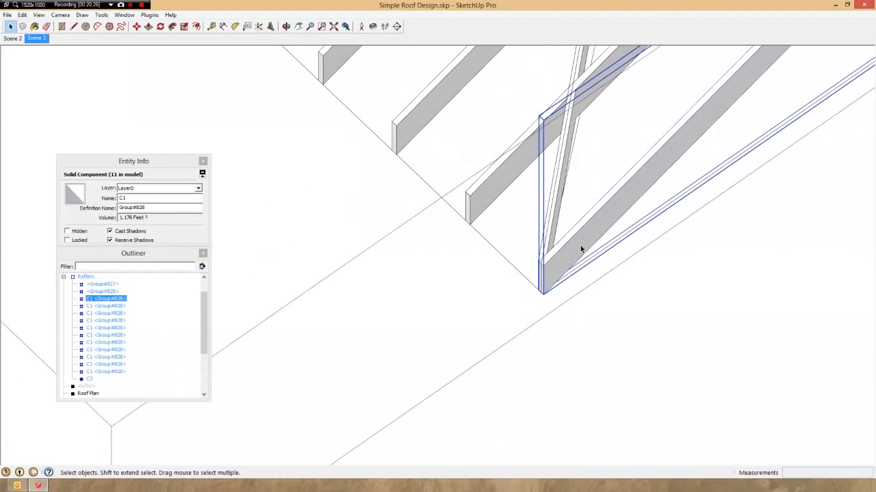
pyautogui.scroll(-3, 580, 246)
pyautogui.click(580, 248)
pyautogui.scroll(-4, 605, 265)
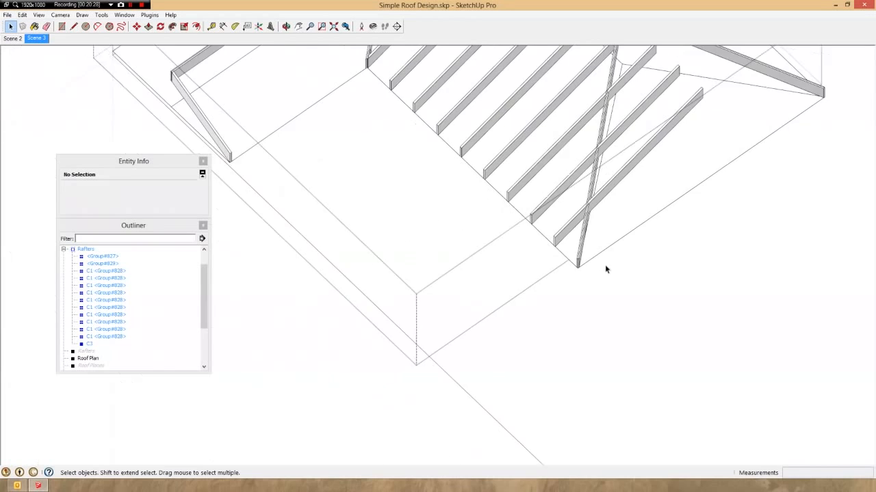
# Make each of the four C1 rafters closest to the corner of the deleted original a unique component.
pyautogui.moveTo(606, 267); pyautogui.dragTo(645, 246, button='middle')
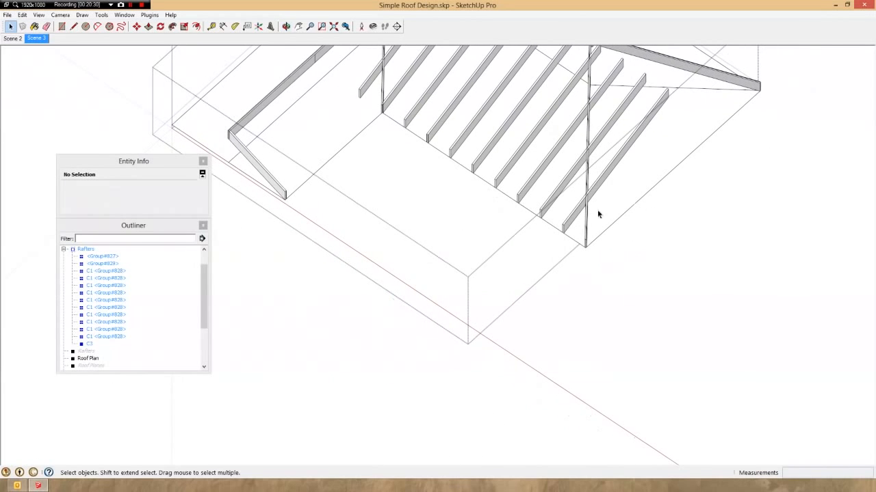
pyautogui.scroll(-3, 616, 246)
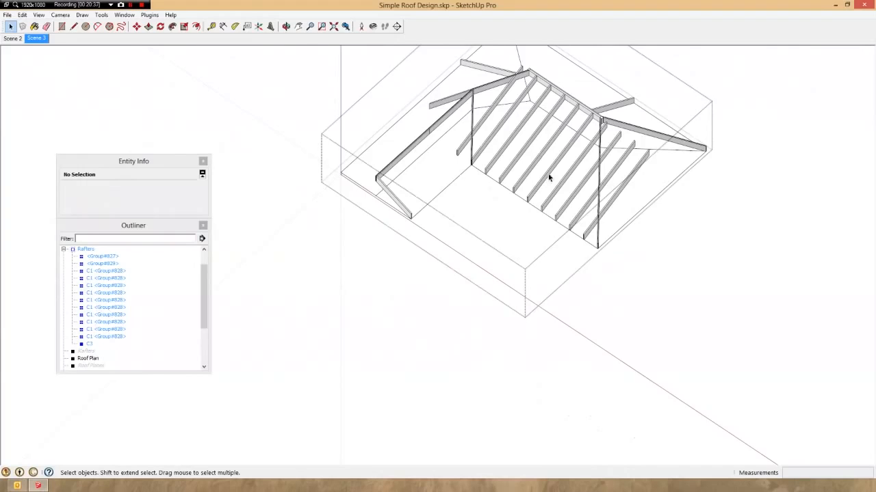
pyautogui.scroll(3, 550, 176)
pyautogui.click(628, 298)
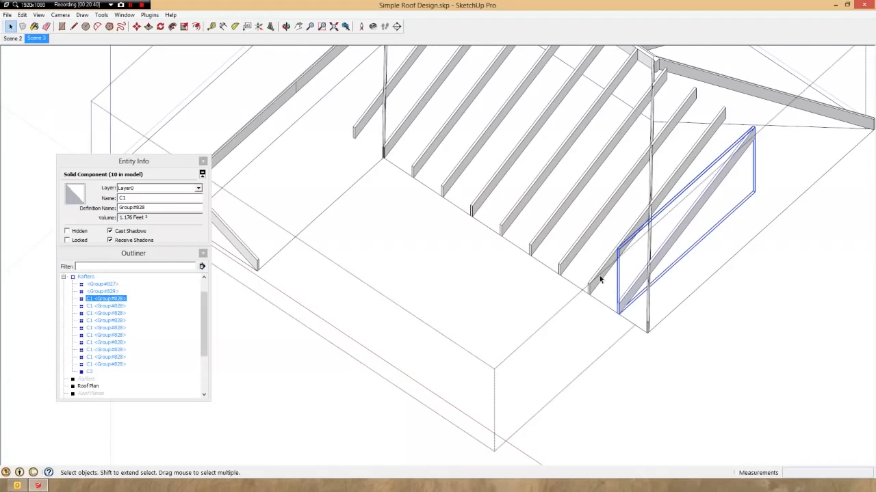
pyautogui.rightClick(627, 299)
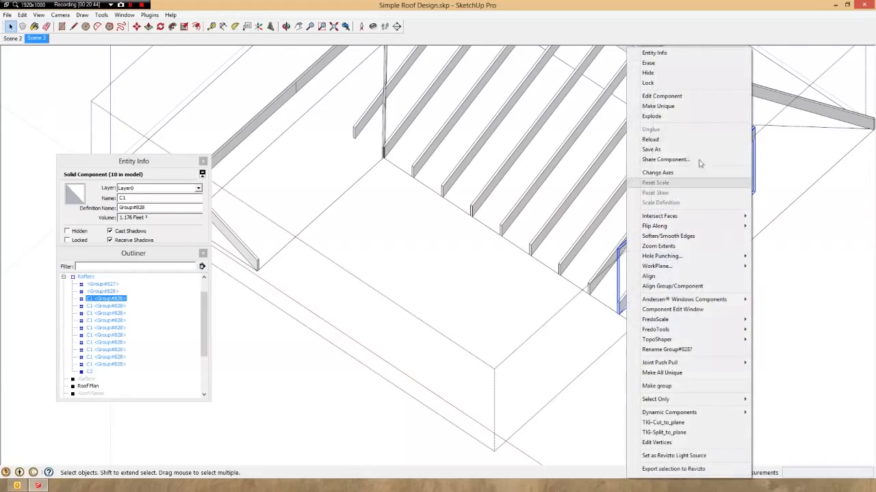
pyautogui.click(658, 106)
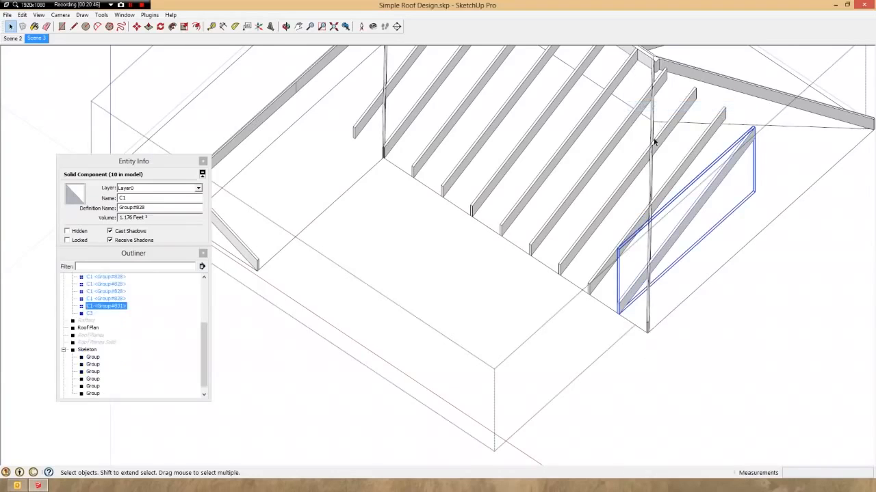
pyautogui.rightClick(609, 271)
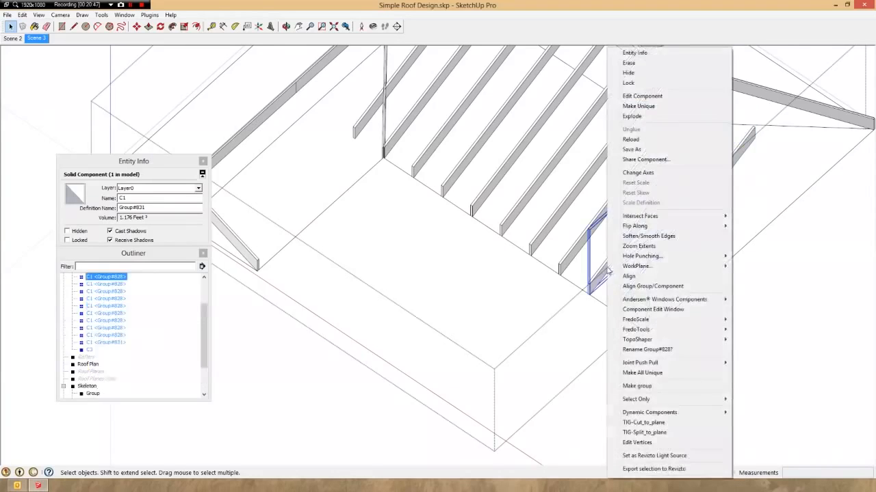
pyautogui.click(636, 111)
pyautogui.rightClick(626, 195)
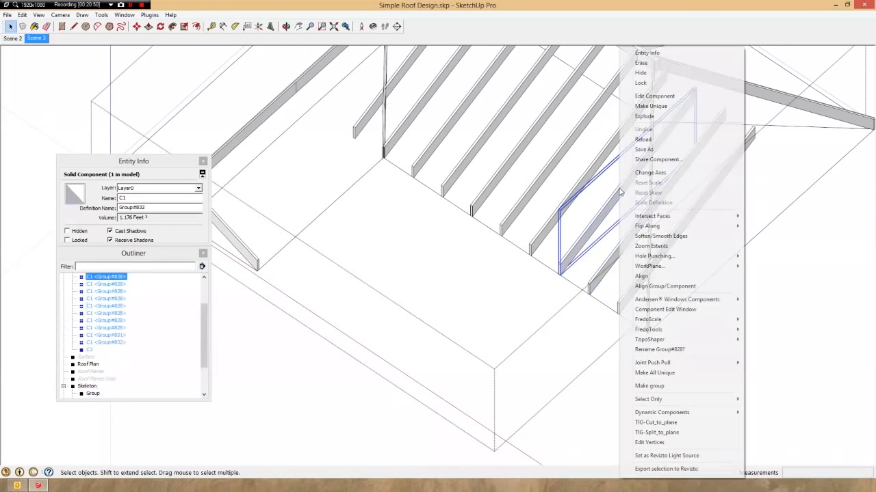
pyautogui.click(651, 108)
pyautogui.scroll(-2, 648, 284)
pyautogui.scroll(3, 647, 185)
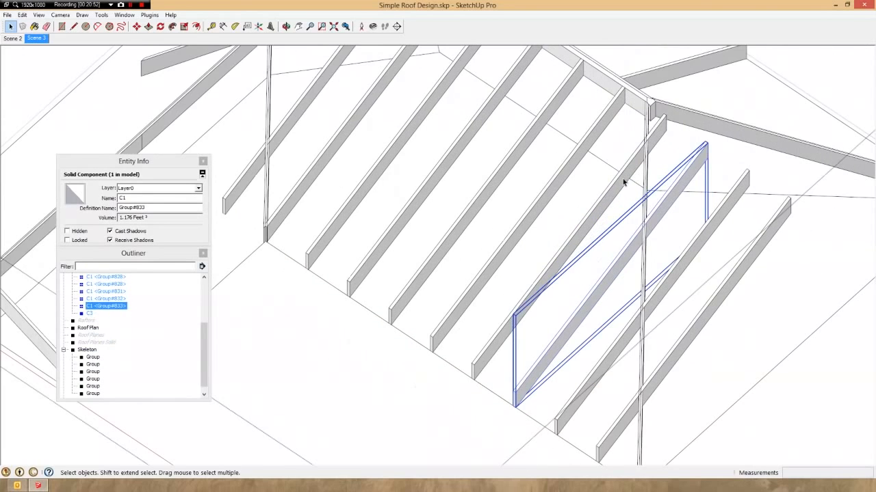
pyautogui.rightClick(620, 179)
pyautogui.click(658, 115)
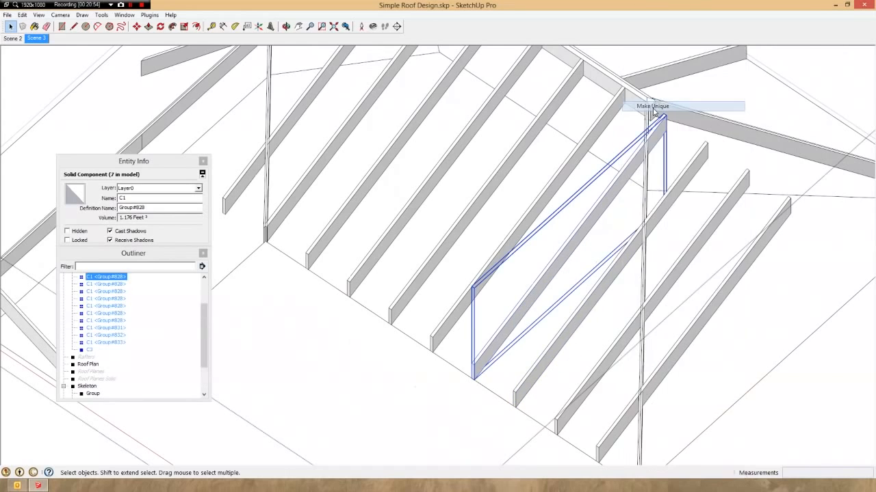
# Make the two C1 rafters at the opposite end of the row unique, including the one past the inside corner.
pyautogui.scroll(-5, 781, 219)
pyautogui.scroll(4, 583, 245)
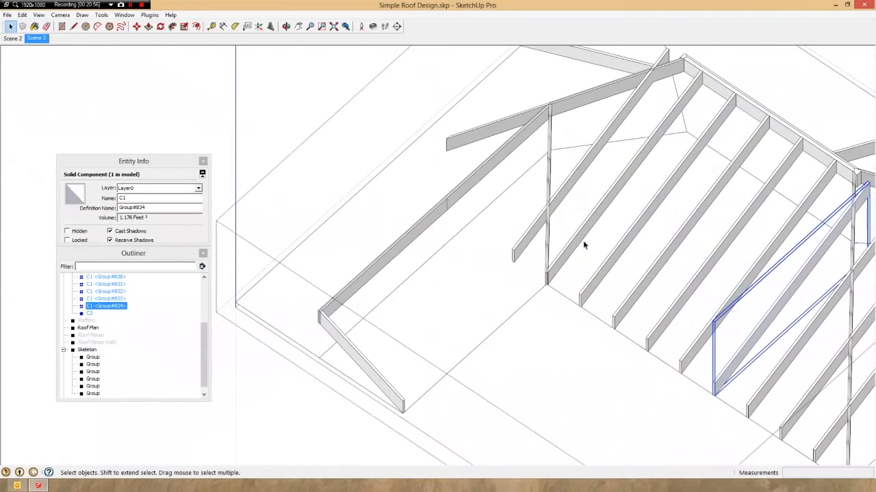
pyautogui.scroll(3, 552, 279)
pyautogui.rightClick(550, 270)
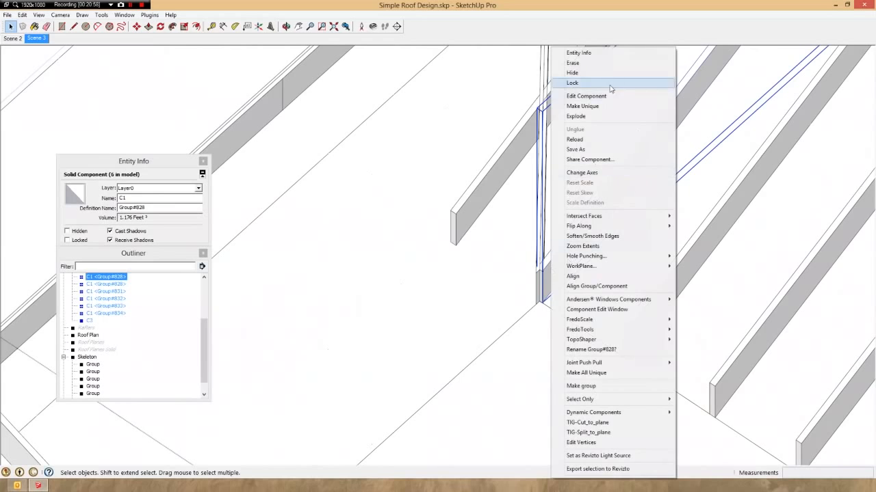
pyautogui.click(591, 106)
pyautogui.scroll(4, 587, 309)
pyautogui.rightClick(593, 142)
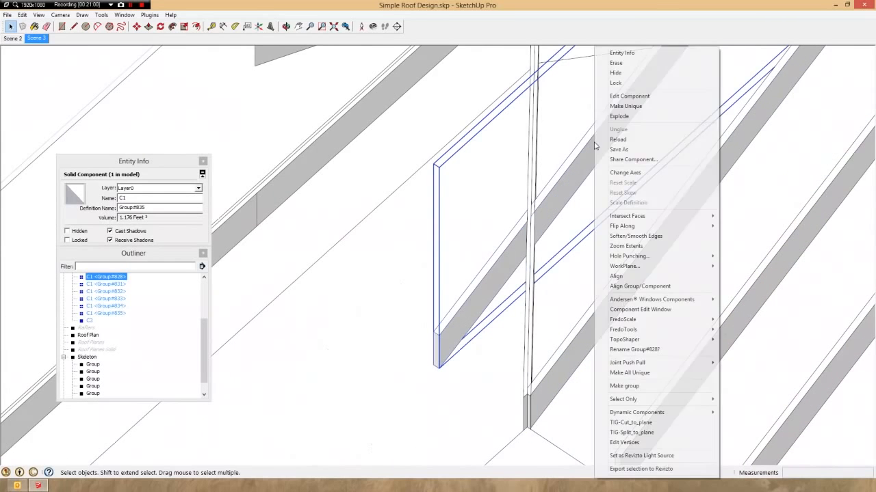
pyautogui.click(626, 106)
# Copy the end C1 rafter past the inside corner by one rafter spacing, using two neighbouring rafters as reference points.
pyautogui.scroll(-4, 594, 304)
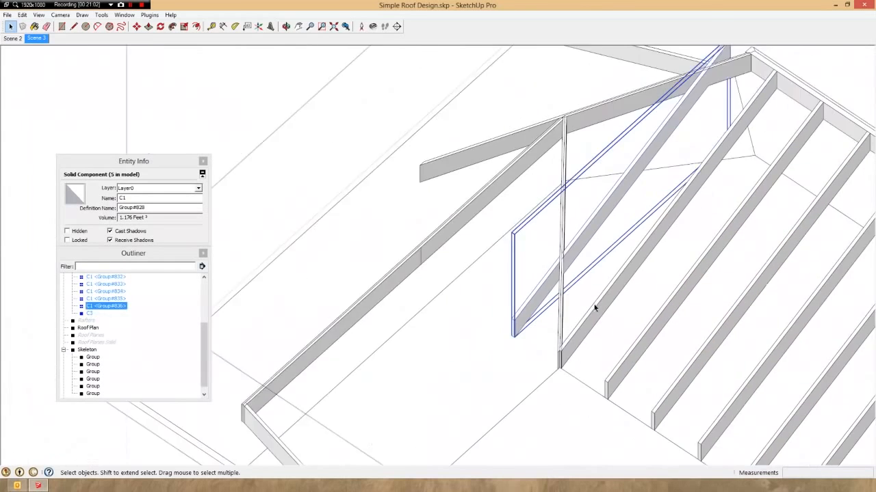
pyautogui.moveTo(594, 305); pyautogui.dragTo(559, 304, button='middle')
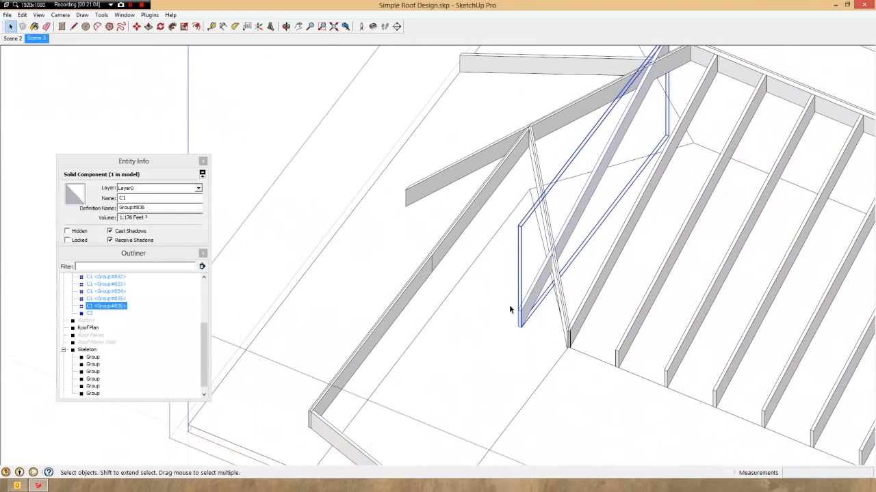
pyautogui.scroll(2, 511, 309)
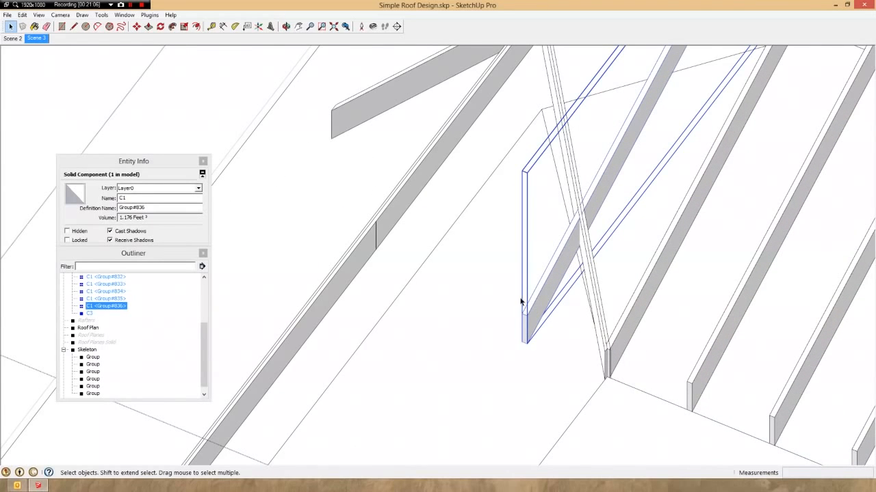
pyautogui.press('m')
pyautogui.scroll(2, 616, 357)
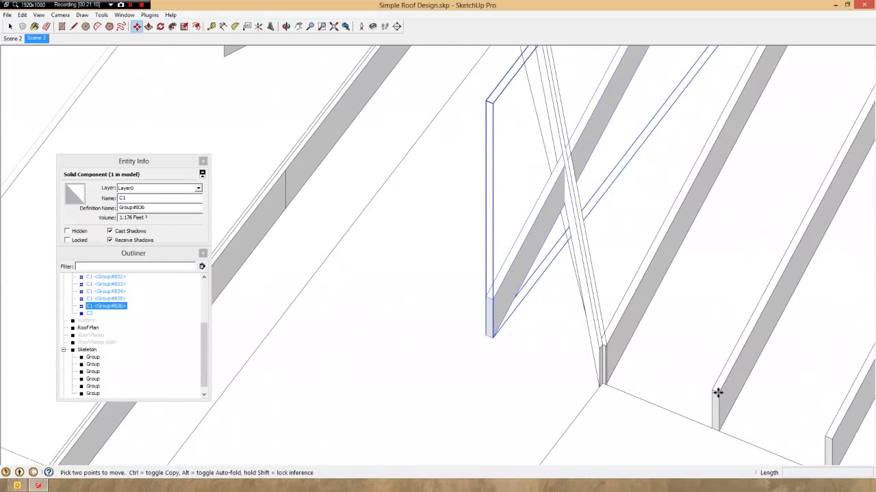
pyautogui.scroll(-2, 616, 367)
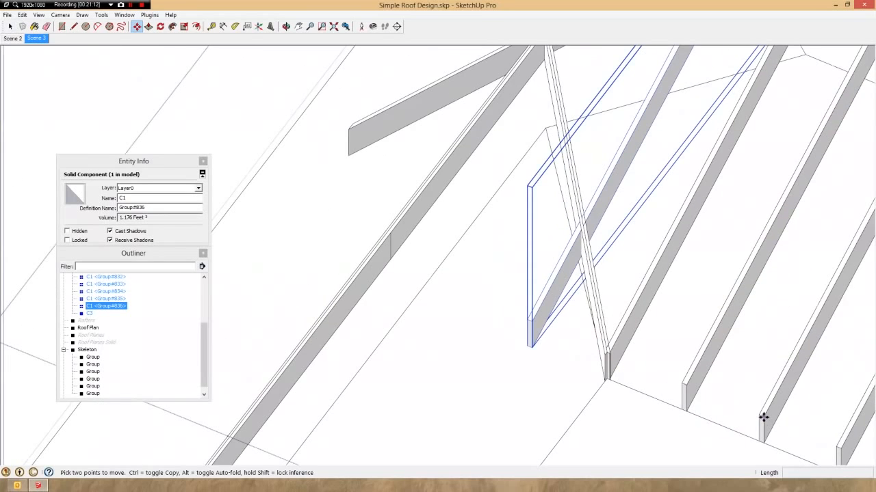
pyautogui.click(763, 417)
pyautogui.press('ctrl')
pyautogui.click(686, 385)
pyautogui.scroll(2, 659, 353)
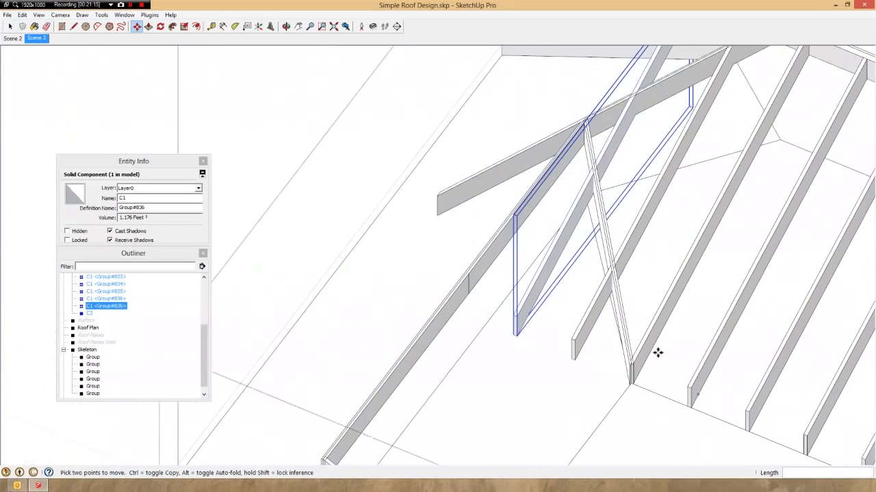
# Make the newly copied C1 rafter at the end of the row a unique component.
pyautogui.scroll(3, 555, 246)
pyautogui.press('space')
pyautogui.rightClick(556, 250)
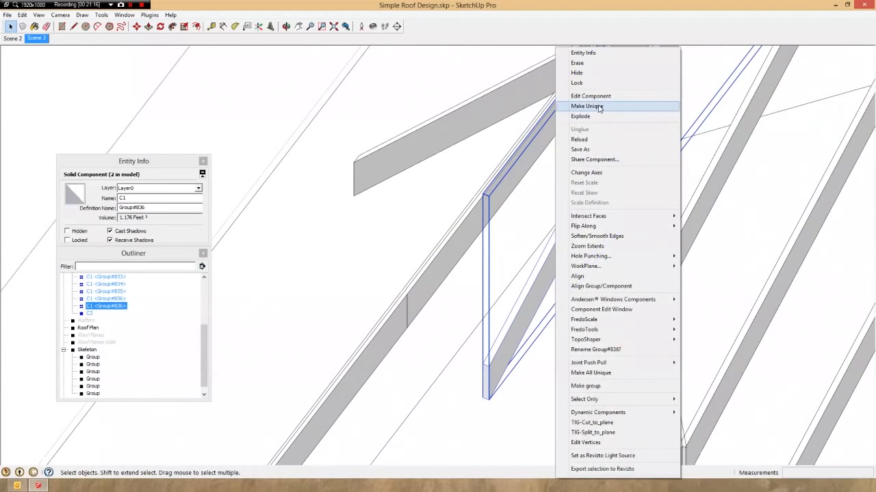
pyautogui.click(601, 108)
pyautogui.scroll(-3, 553, 358)
pyautogui.moveTo(549, 317); pyautogui.dragTo(500, 305, button='middle')
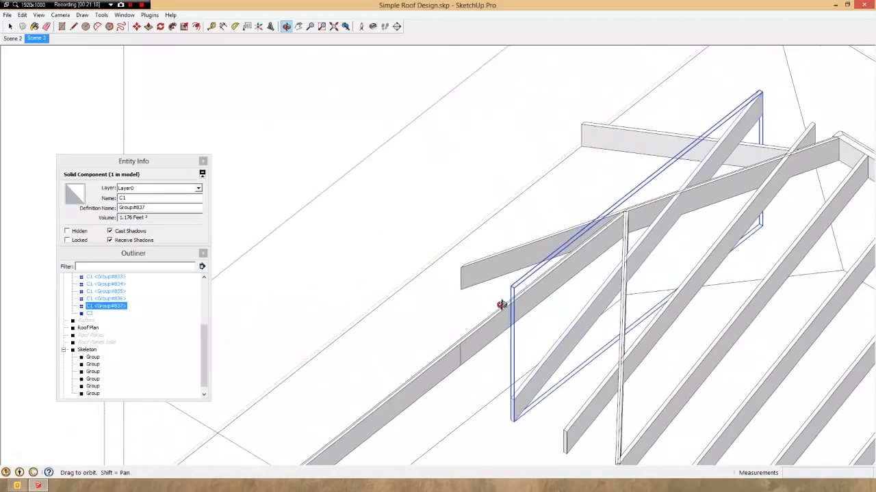
pyautogui.scroll(-3, 493, 266)
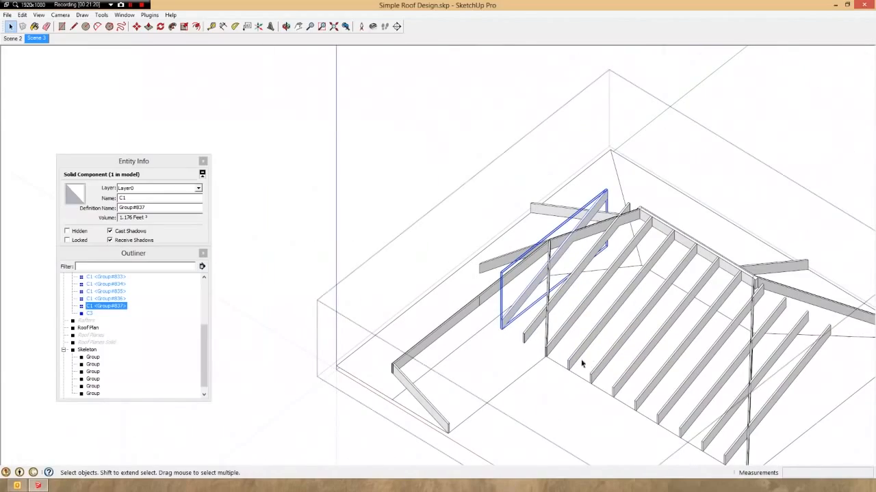
# Open the C1 rafter crossing the hip closest to the ridge and draw a circle on the hip's side face, spanning the rafter's full depth.
pyautogui.scroll(3, 569, 352)
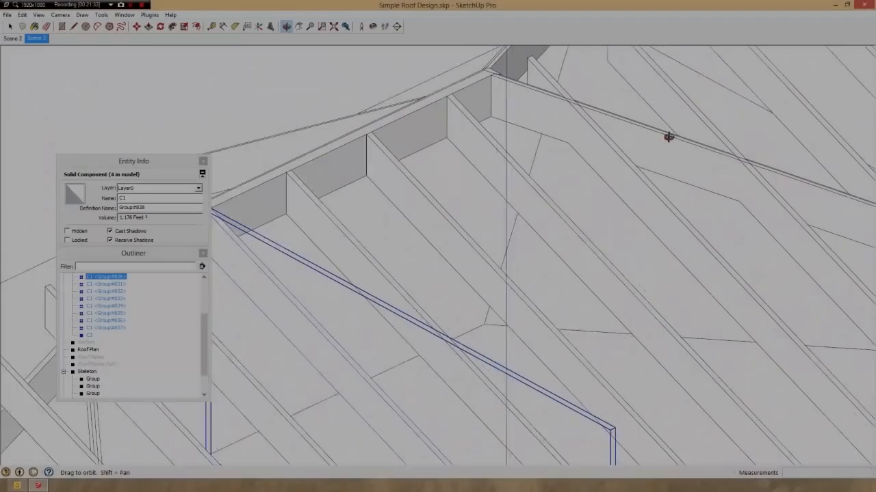
pyautogui.moveTo(669, 137); pyautogui.dragTo(665, 133, button='middle')
pyautogui.click(608, 175)
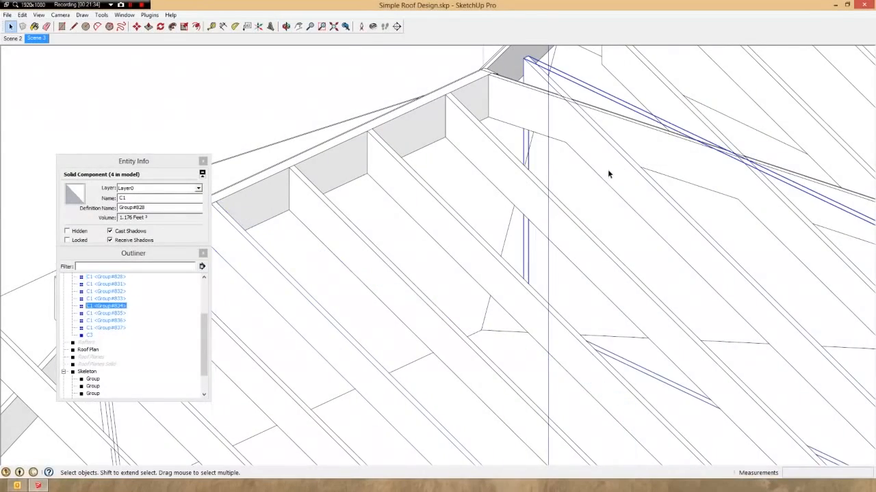
pyautogui.tripleClick(609, 174)
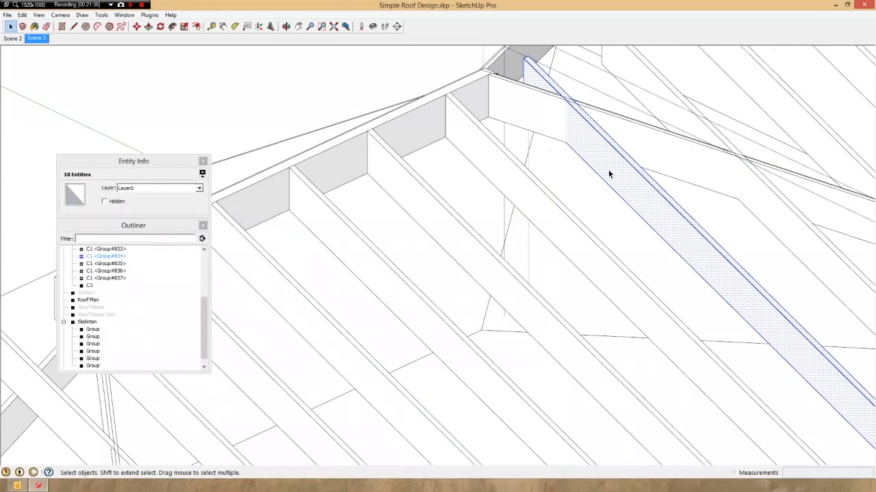
pyautogui.press('c')
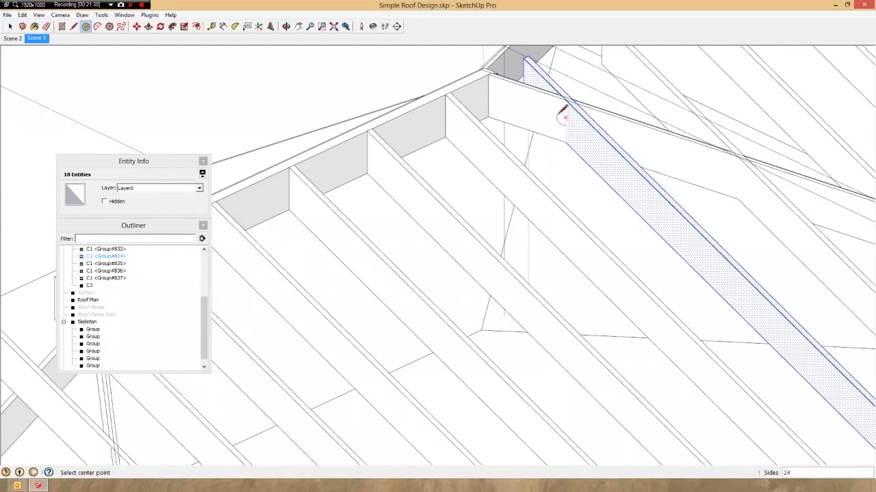
pyautogui.moveTo(550, 113)
pyautogui.mouseDown(button='middle')
pyautogui.moveTo(565, 86)
pyautogui.moveTo(541, 123)
pyautogui.mouseUp(button='middle')
pyautogui.scroll(3, 531, 134)
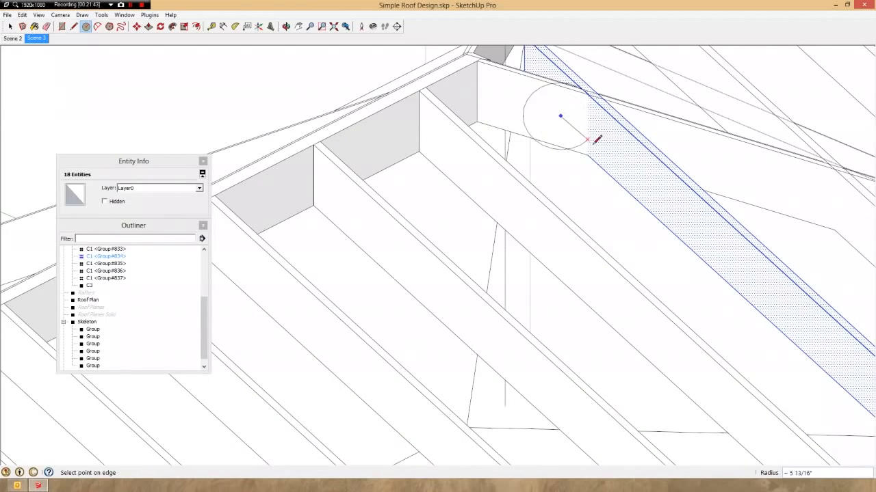
pyautogui.click(642, 165)
pyautogui.moveTo(642, 165); pyautogui.dragTo(503, 142, button='middle')
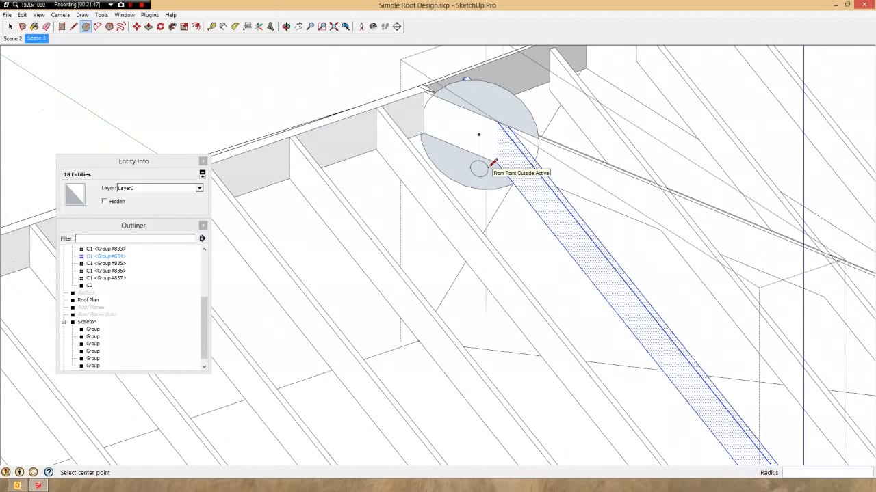
# Hide the rest of the model and intersect the open rafter's faces with the circle.
pyautogui.press('i')
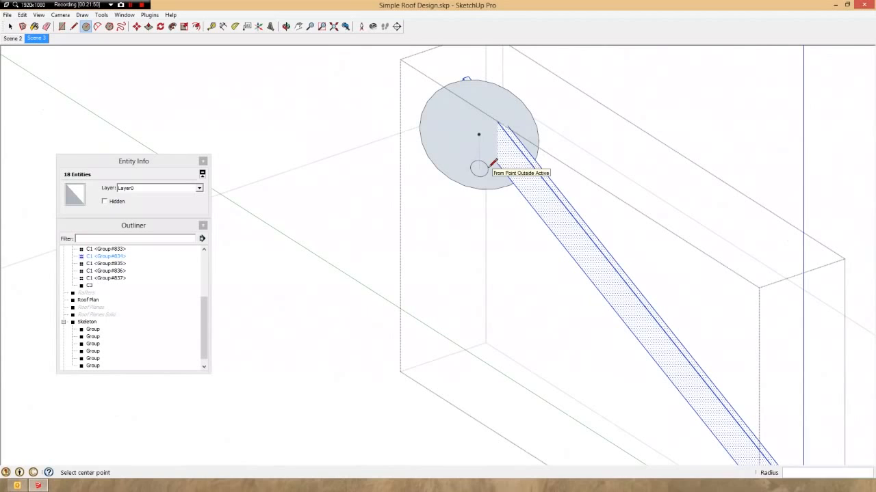
pyautogui.press('space')
pyautogui.click(488, 172)
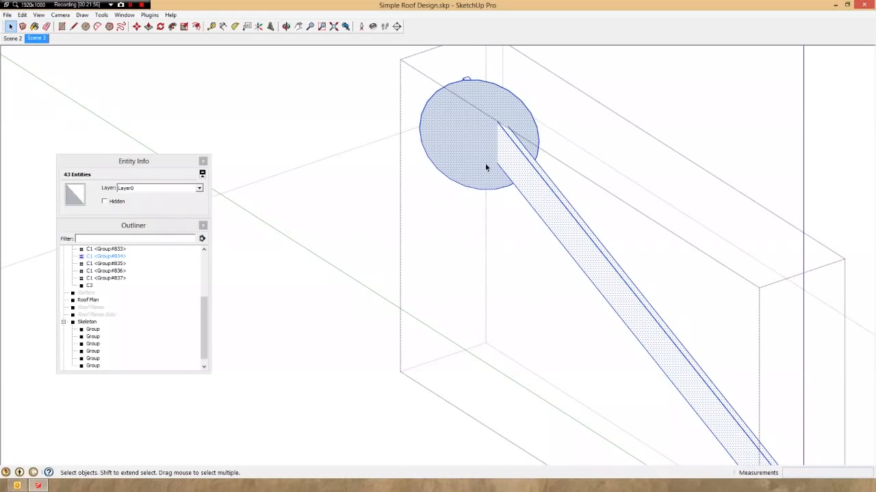
pyautogui.hotkey('ctrl', 't')
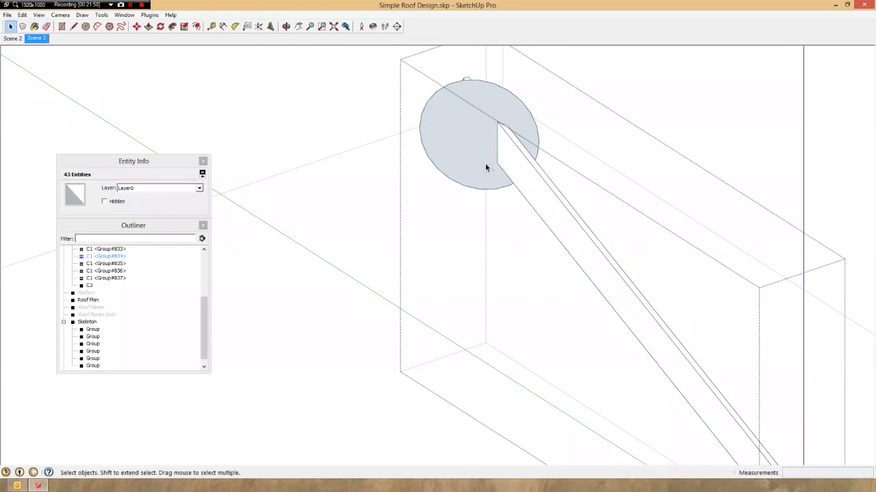
pyautogui.click(510, 165)
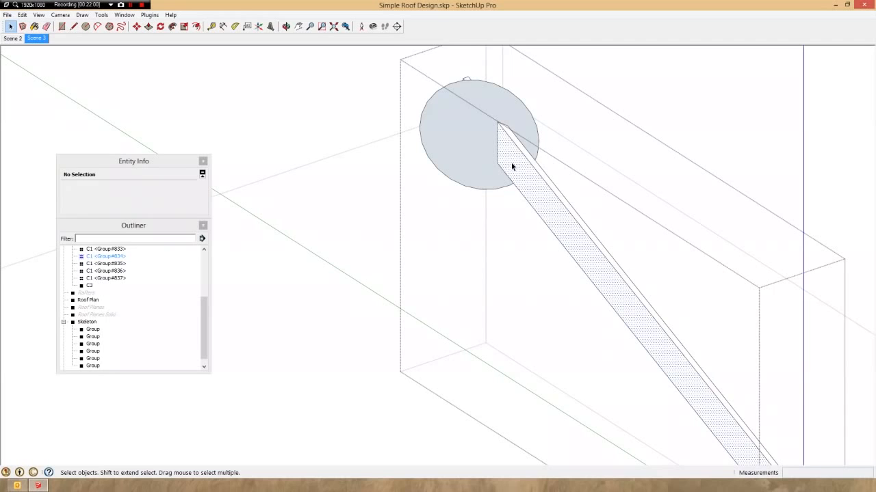
# Delete the circle and the surplus upper end of the rafter beyond the hip.
pyautogui.moveTo(512, 167); pyautogui.dragTo(666, 126, button='middle')
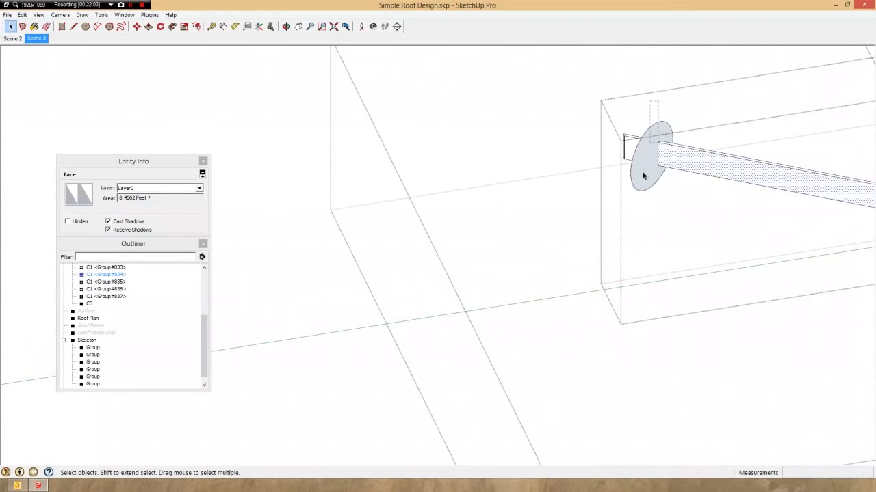
pyautogui.moveTo(630, 194); pyautogui.dragTo(630, 194)
pyautogui.click(644, 176)
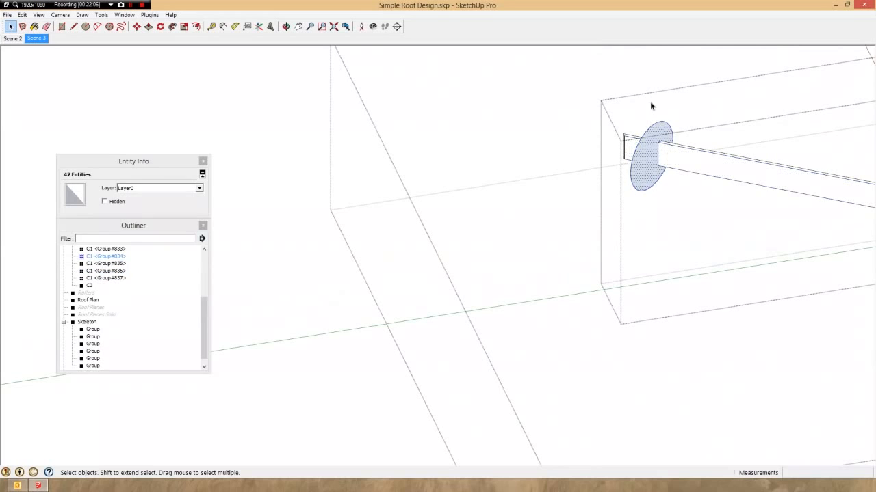
pyautogui.moveTo(650, 101); pyautogui.dragTo(603, 224)
pyautogui.click(574, 233)
# Examine the trimmed rafter's cut end face up close and close the component.
pyautogui.moveTo(573, 230); pyautogui.dragTo(688, 316, button='middle')
pyautogui.press('space')
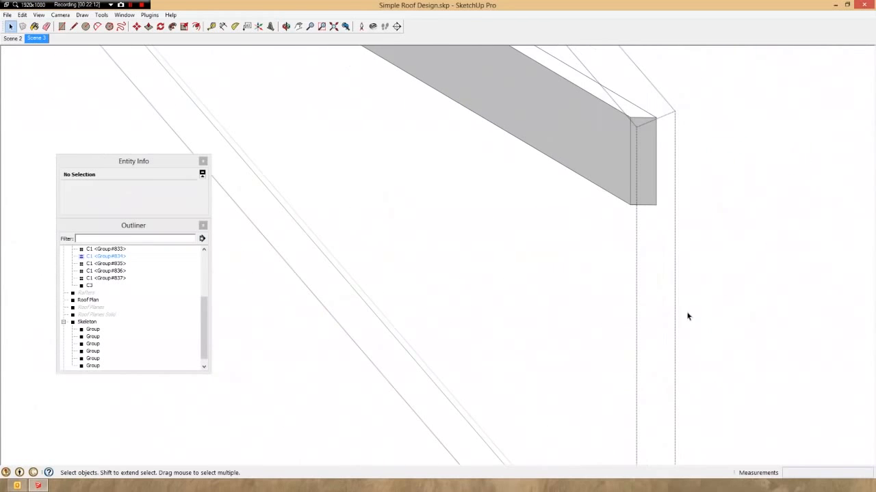
pyautogui.scroll(3, 595, 90)
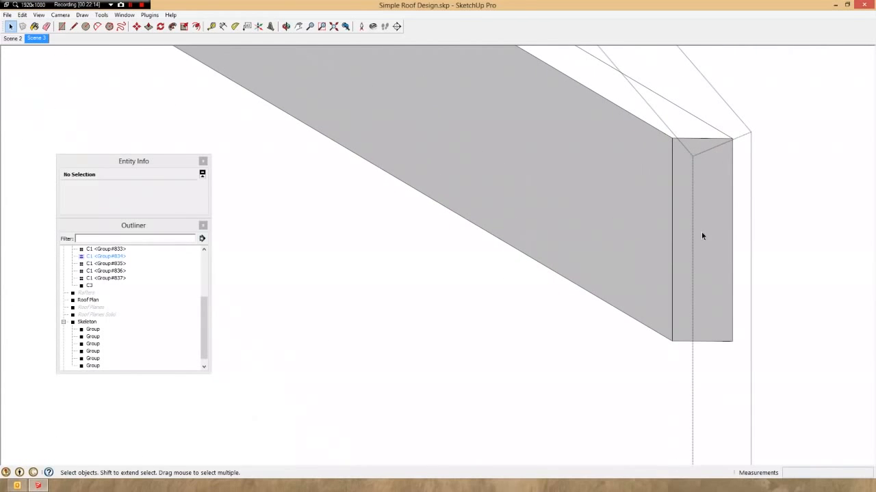
pyautogui.click(702, 236)
pyautogui.rightClick(702, 236)
pyautogui.click(701, 232)
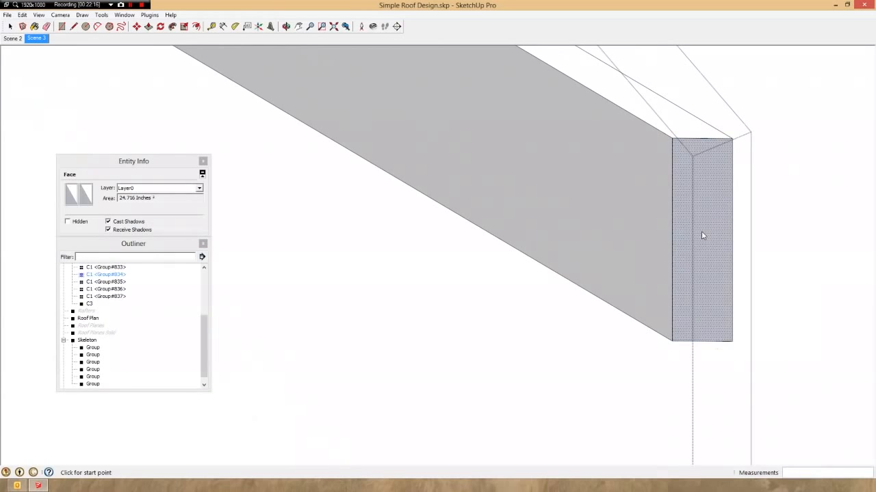
pyautogui.moveTo(701, 232); pyautogui.dragTo(439, 314, button='middle')
pyautogui.scroll(-5, 506, 311)
pyautogui.scroll(-3, 493, 315)
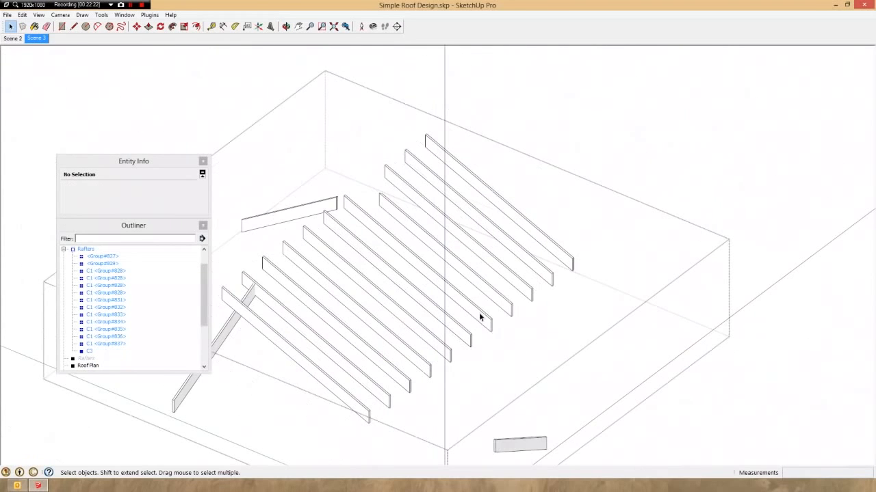
# Show the rest of the model, open the second C1 rafter crossing the hip and select all its geometry.
pyautogui.moveTo(483, 296); pyautogui.dragTo(622, 306, button='middle')
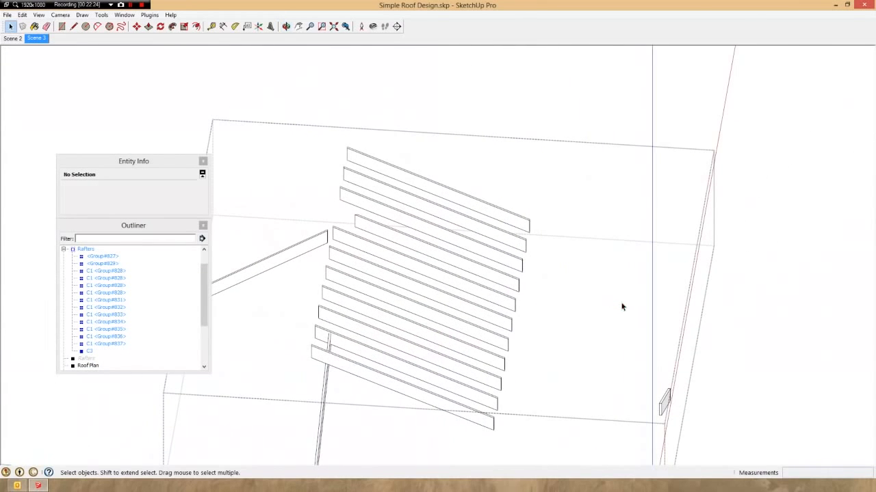
pyautogui.scroll(-3, 518, 205)
pyautogui.scroll(6, 423, 221)
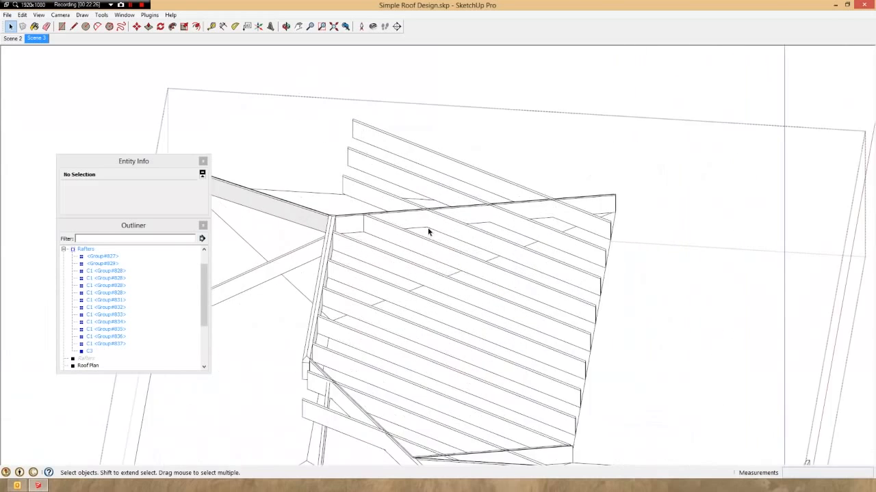
pyautogui.click(449, 233)
pyautogui.scroll(3, 449, 230)
pyautogui.tripleClick(449, 230)
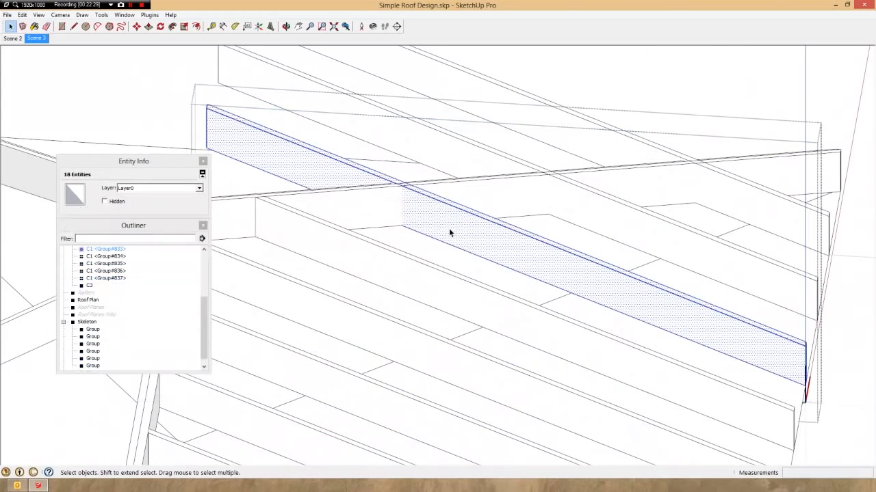
# Draw a circle of about 1' 5 15/16" radius on the hip face through the second rafter and trim off the surplus upper end.
pyautogui.press('c')
pyautogui.click(389, 205)
pyautogui.click(466, 233)
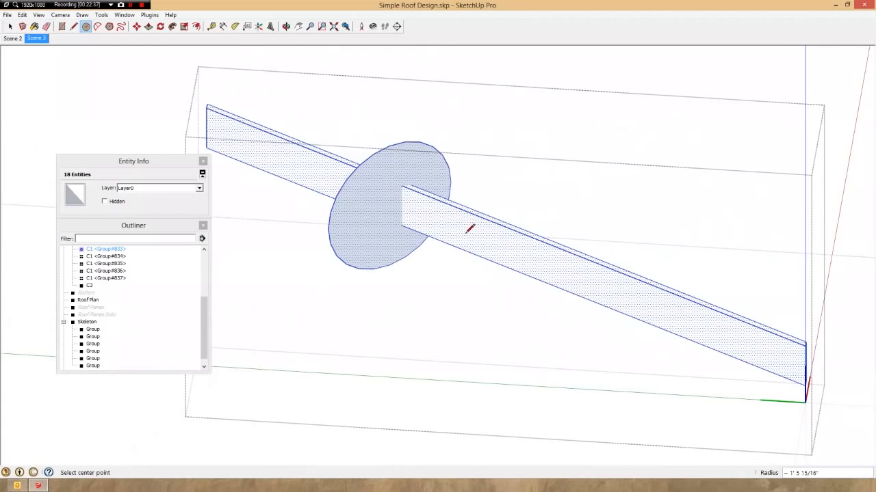
pyautogui.moveTo(469, 229); pyautogui.dragTo(380, 233, button='middle')
pyautogui.click(380, 233)
# Open the third C1 rafter crossing the hip and draw a circle of about 1' 11 13/16" radius on the hip's side face.
pyautogui.scroll(-4, 380, 233)
pyautogui.scroll(3, 543, 215)
pyautogui.doubleClick(543, 215)
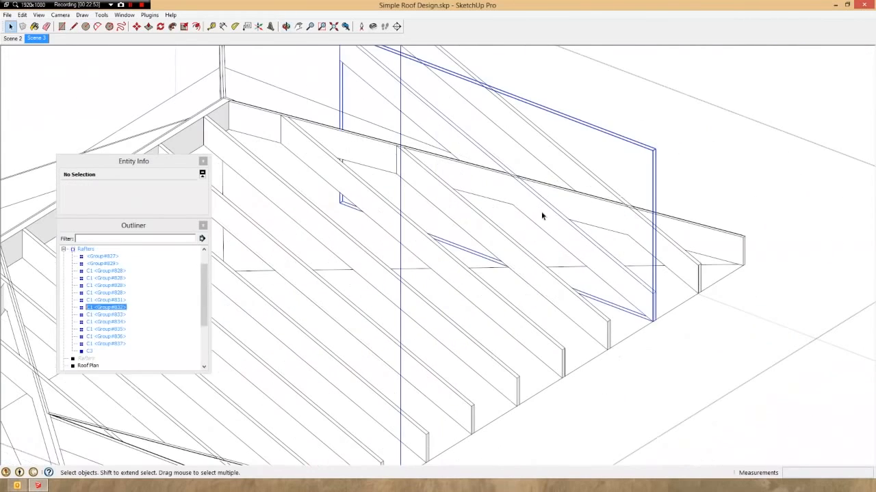
pyautogui.press('c')
pyautogui.click(494, 186)
pyautogui.click(559, 212)
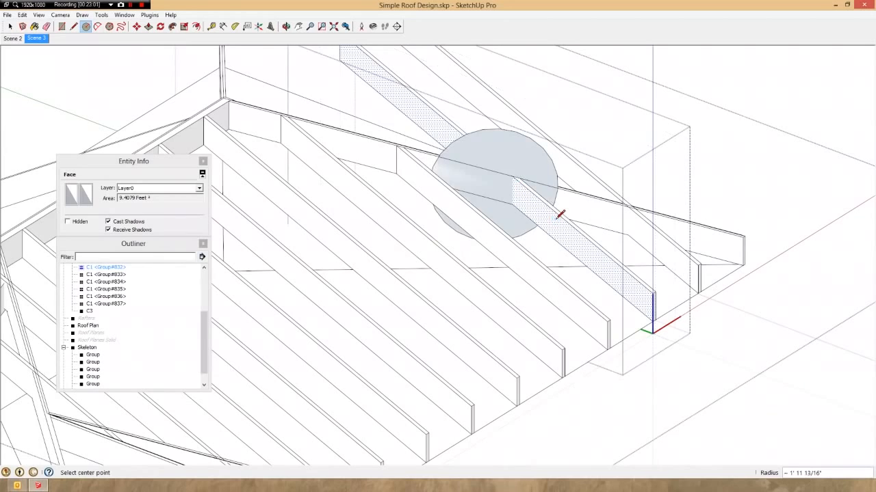
# Intersect the third rafter with its circle and delete the circle together with the rafter's surplus upper end.
pyautogui.hotkey('ctrl', 'a')
pyautogui.hotkey('ctrl', 't')
pyautogui.moveTo(559, 213); pyautogui.dragTo(614, 220, button='middle')
pyautogui.scroll(-2, 614, 220)
pyautogui.press('space')
pyautogui.moveTo(588, 96); pyautogui.dragTo(434, 303)
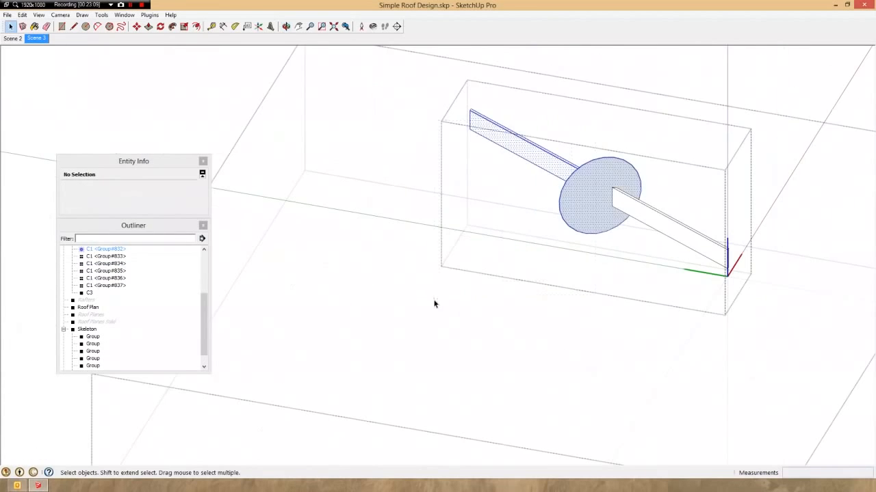
pyautogui.press('Delete')
pyautogui.moveTo(621, 198); pyautogui.dragTo(438, 205, button='middle')
pyautogui.scroll(3, 438, 205)
pyautogui.click(234, 65)
pyautogui.scroll(-4, 401, 168)
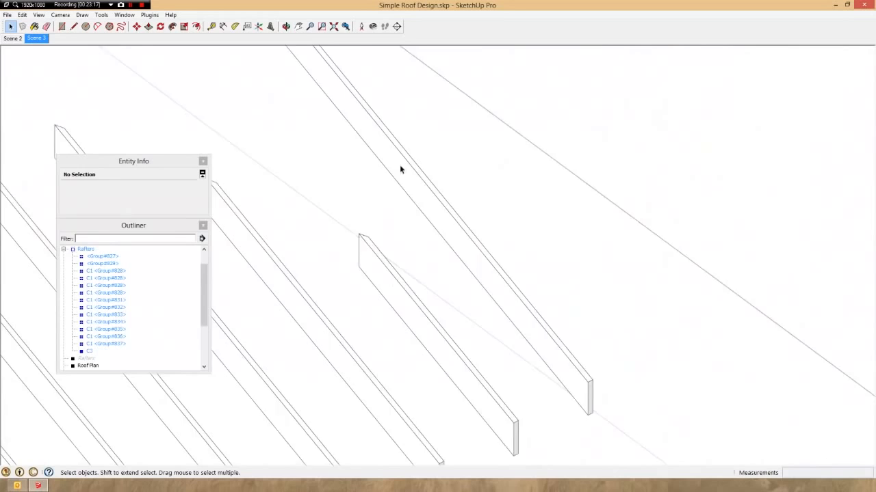
# Open the C1 rafter nearest the hip's lower end and draw a circle of about 1' 9 5/16" radius on the hip face across it.
pyautogui.click(495, 277)
pyautogui.scroll(-2, 495, 277)
pyautogui.scroll(3, 490, 277)
pyautogui.doubleClick(490, 277)
pyautogui.hotkey('ctrl', 'a')
pyautogui.press('c')
pyautogui.click(461, 253)
pyautogui.click(504, 297)
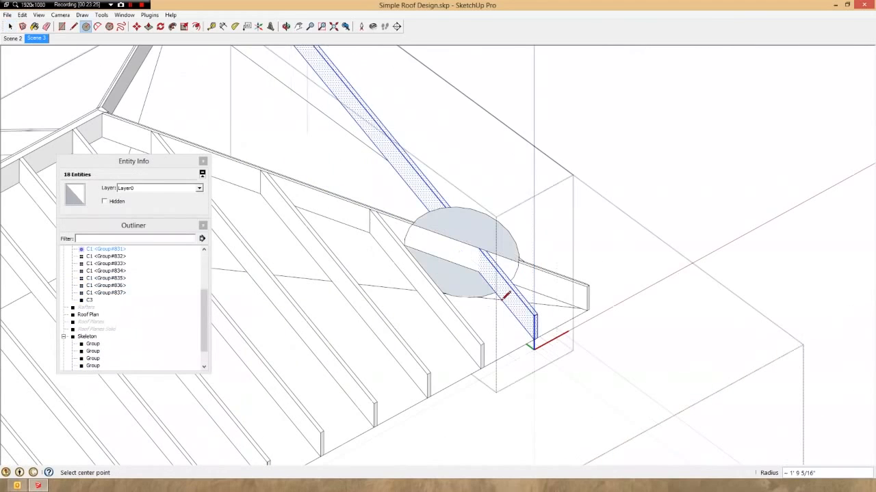
# Intersect the lowest C1 rafter with its circle, then delete the circle and the surplus length beyond the hip.
pyautogui.press('h')
pyautogui.hotkey('ctrl', 'a')
pyautogui.hotkey('ctrl', 't')
pyautogui.scroll(-4, 507, 296)
pyautogui.moveTo(535, 299); pyautogui.dragTo(594, 274, button='middle')
pyautogui.press('space')
pyautogui.moveTo(488, 88); pyautogui.dragTo(328, 323)
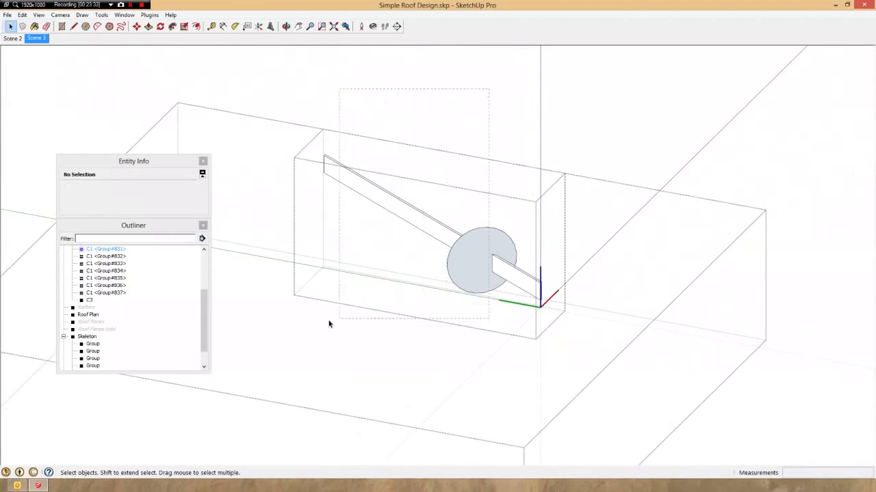
pyautogui.press('Delete')
pyautogui.scroll(2, 507, 266)
pyautogui.scroll(4, 507, 268)
pyautogui.moveTo(507, 268); pyautogui.dragTo(515, 355, button='middle')
pyautogui.scroll(-3, 528, 303)
pyautogui.press('Escape')
# Examine the trimmed rafters along the hip and the C1 rafters crossing the valley on the other side.
pyautogui.scroll(-5, 527, 303)
pyautogui.scroll(-2, 485, 313)
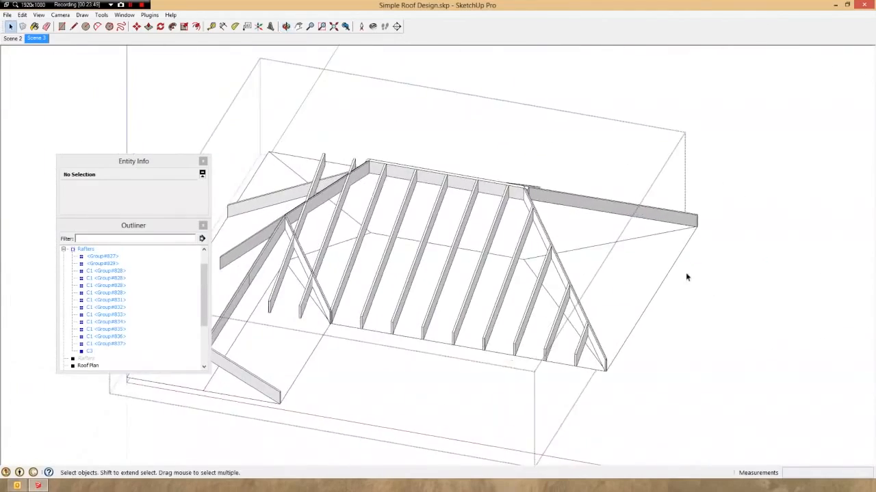
pyautogui.scroll(4, 397, 274)
pyautogui.moveTo(417, 271); pyautogui.dragTo(441, 265, button='middle')
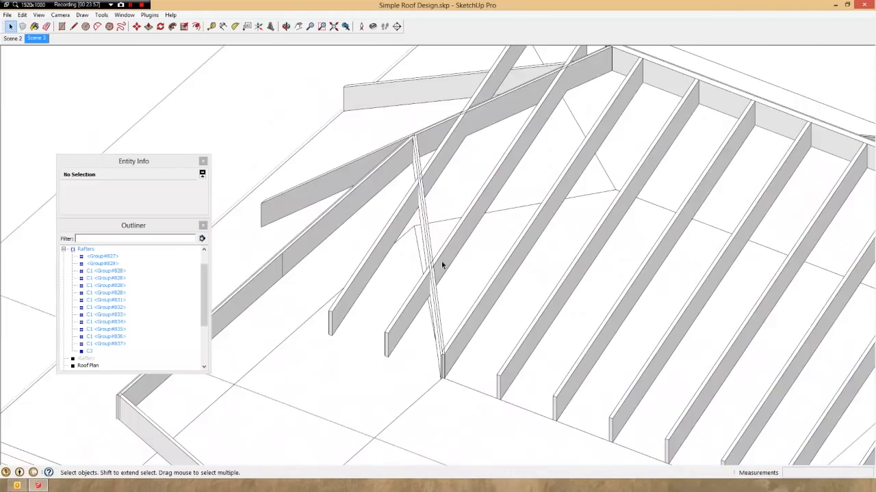
pyautogui.scroll(-4, 442, 262)
pyautogui.moveTo(636, 186); pyautogui.dragTo(507, 224, button='middle')
pyautogui.scroll(3, 610, 274)
pyautogui.moveTo(548, 264); pyautogui.dragTo(271, 299, button='middle')
pyautogui.scroll(-3, 485, 283)
pyautogui.scroll(5, 487, 283)
pyautogui.scroll(-5, 554, 274)
pyautogui.scroll(-3, 588, 290)
# Move the common rafter at the ridge end about 10' 4 1/4" along the eave to the hip corner.
pyautogui.click(588, 291)
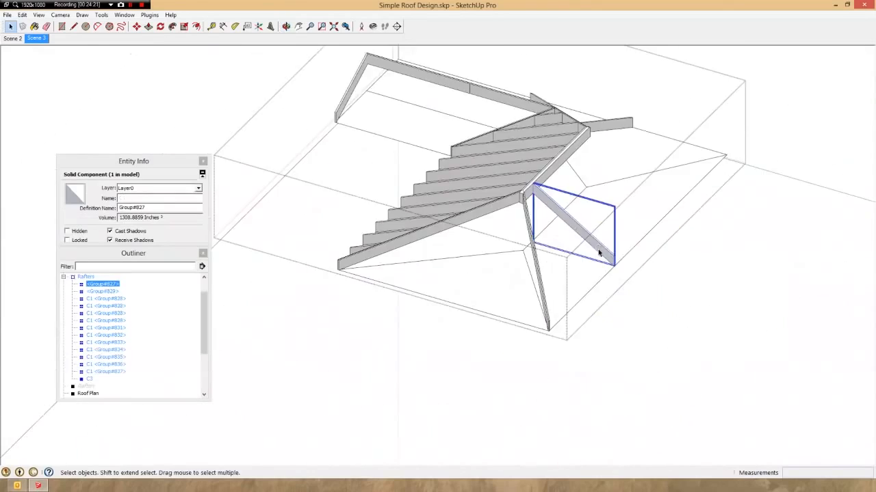
pyautogui.scroll(5, 581, 279)
pyautogui.press('m')
pyautogui.moveTo(579, 278); pyautogui.dragTo(764, 180, button='middle')
pyautogui.scroll(-1, 670, 209)
pyautogui.scroll(6, 668, 241)
pyautogui.click(666, 239)
pyautogui.scroll(-3, 666, 239)
pyautogui.scroll(-3, 764, 180)
pyautogui.scroll(5, 373, 333)
# Copy the rafter 24 inches along the eave from the hip corner and array it into 15 copies.
pyautogui.press('ctrl')
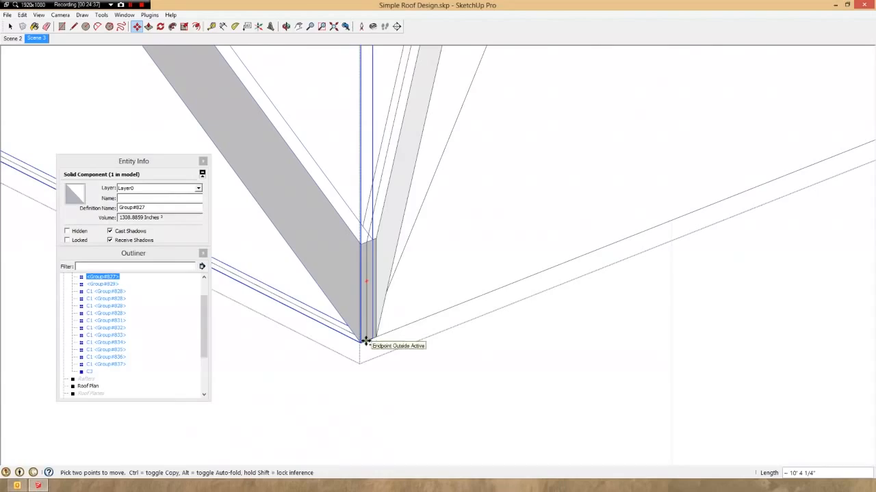
pyautogui.click(364, 340)
pyautogui.write('24')
pyautogui.press('Return')
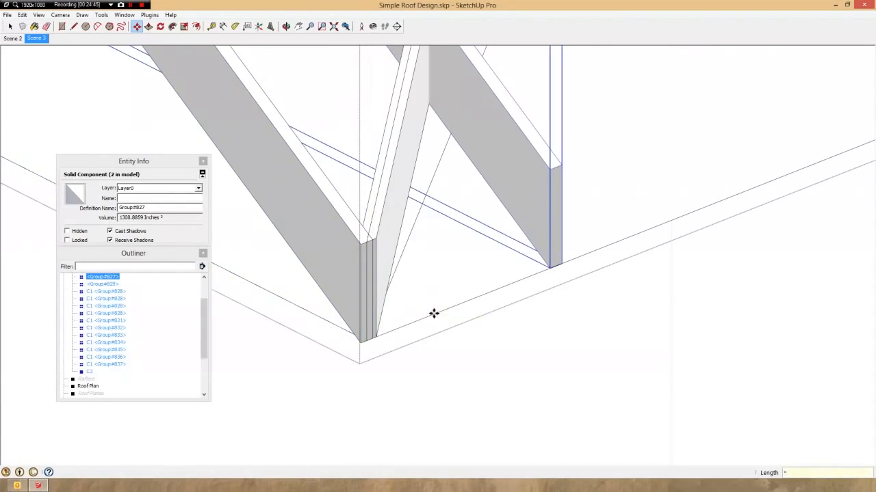
pyautogui.write('*15')
pyautogui.press('Return')
pyautogui.scroll(-6, 294, 319)
pyautogui.moveTo(533, 273); pyautogui.dragTo(445, 274, button='middle')
pyautogui.moveTo(698, 194); pyautogui.dragTo(612, 197, button='middle')
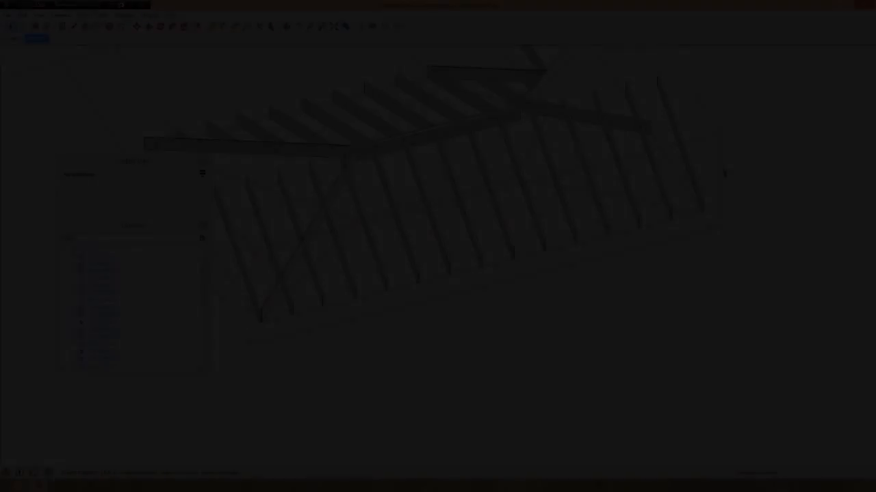
# Open the Skeleton group and copy its front hip rafter about 25' 10" clear of the roof.
pyautogui.scroll(3, 329, 175)
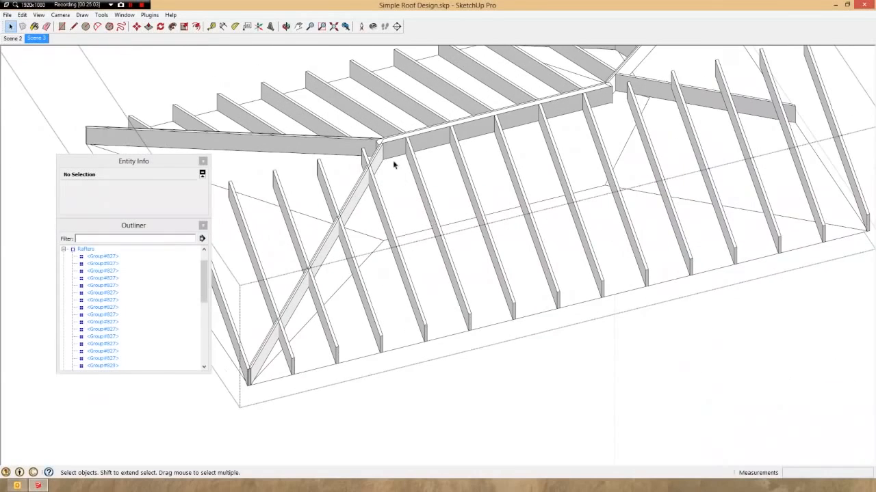
pyautogui.scroll(2, 362, 192)
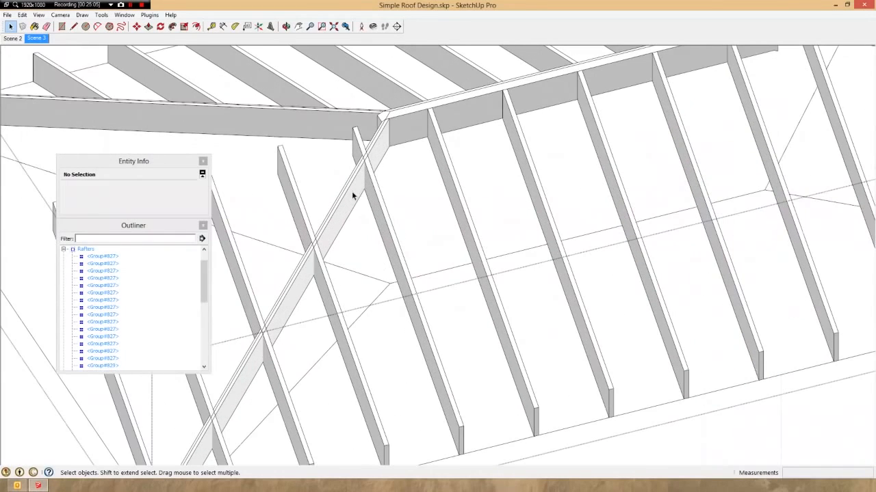
pyautogui.click(352, 191)
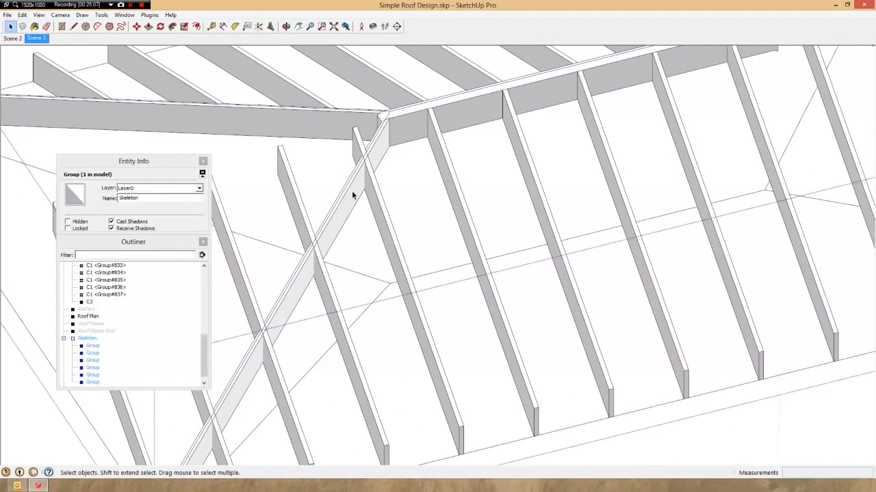
pyautogui.doubleClick(352, 191)
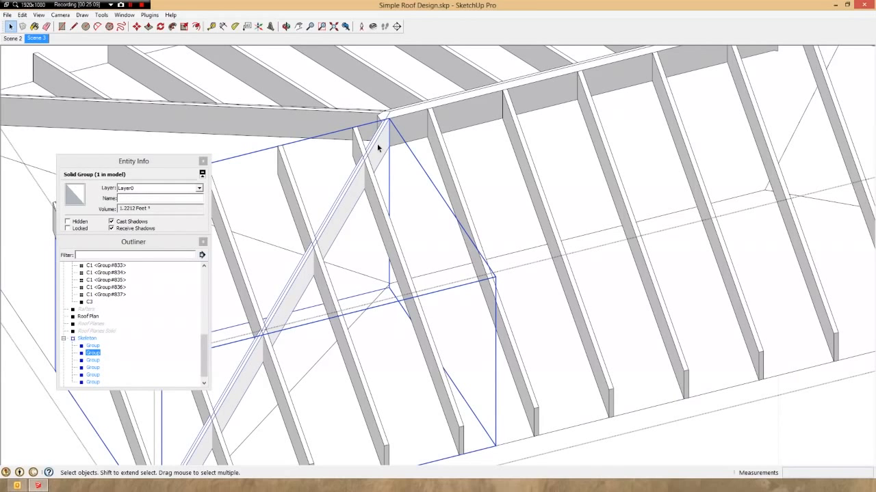
pyautogui.press('m')
pyautogui.scroll(2, 380, 125)
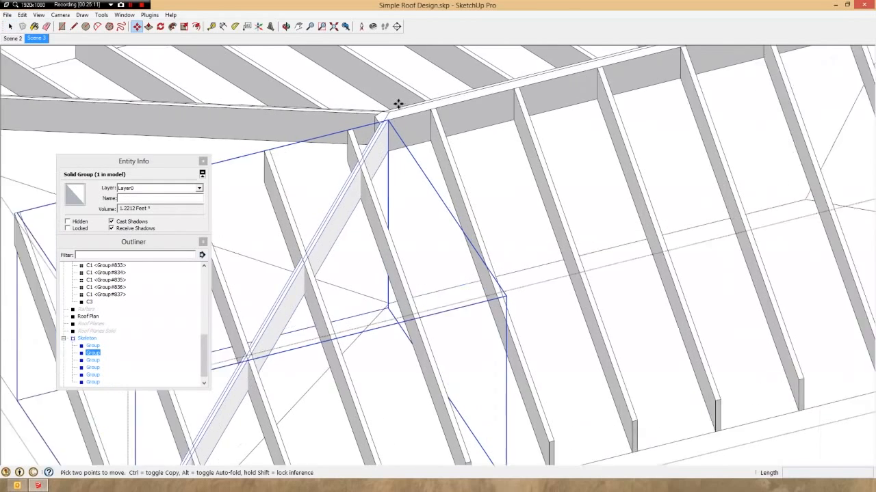
pyautogui.press('ctrl')
pyautogui.click(392, 111)
pyautogui.scroll(-6, 392, 112)
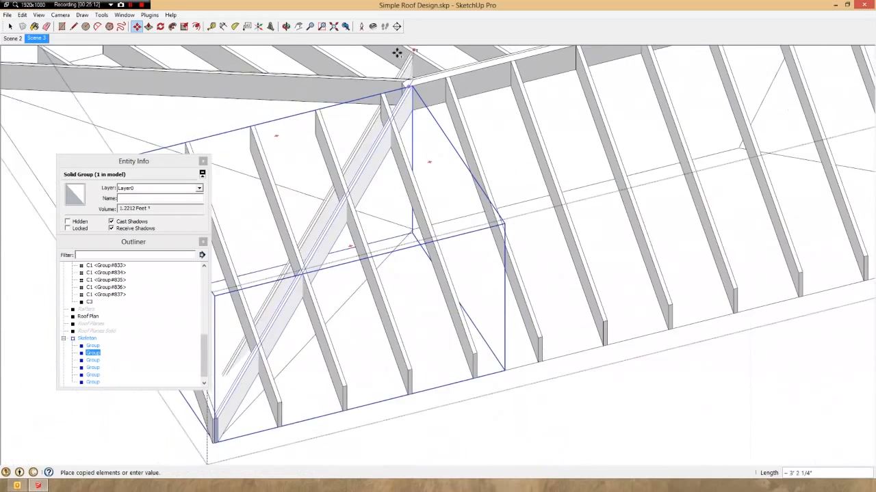
pyautogui.click(563, 221)
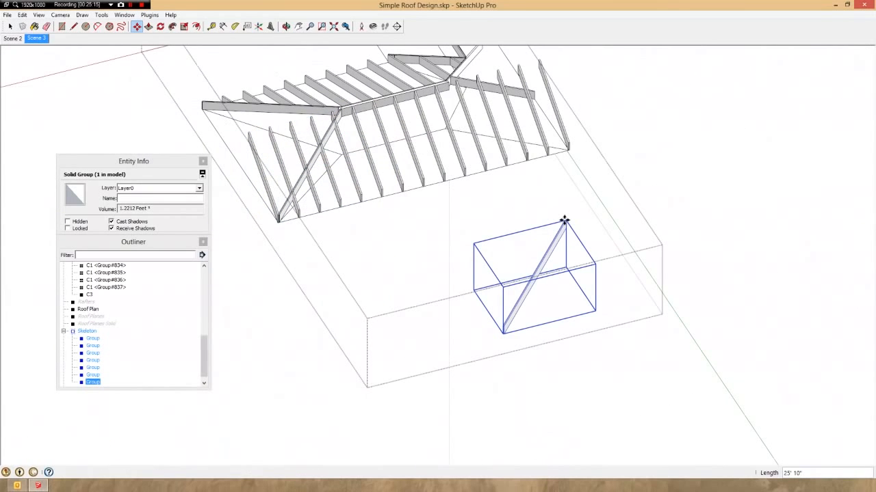
# Mirror the copied hip rafter along the red axis with a scale of -1.
pyautogui.press('s')
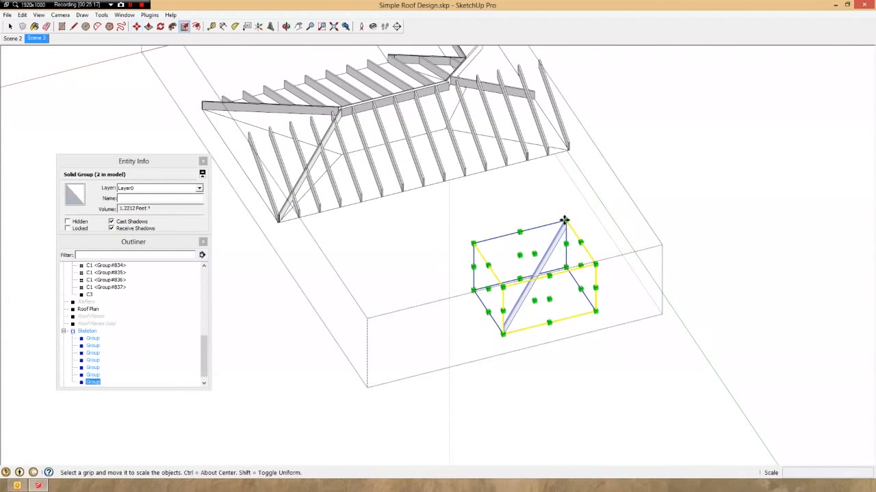
pyautogui.scroll(4, 482, 293)
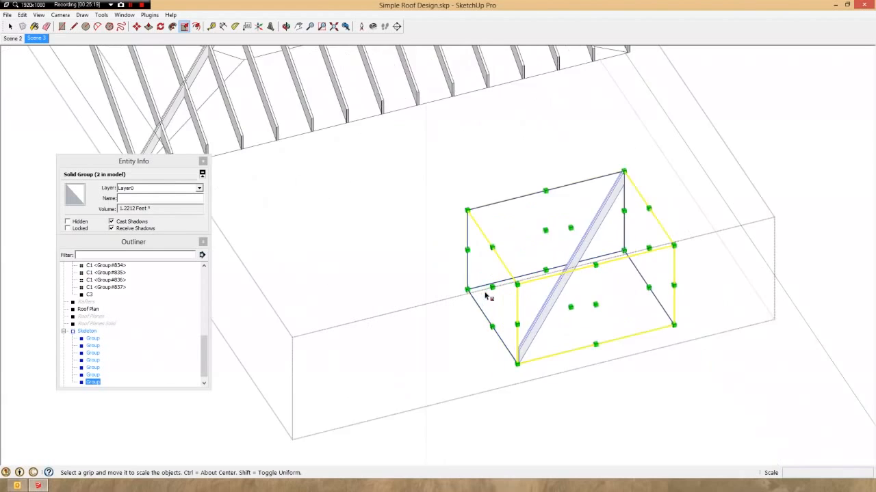
pyautogui.moveTo(496, 285); pyautogui.dragTo(534, 278)
pyautogui.press('Return')
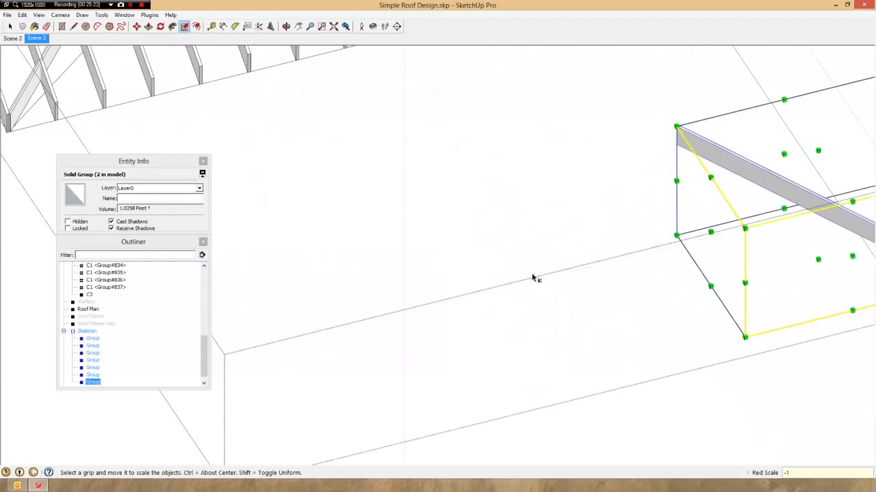
pyautogui.scroll(-3, 451, 256)
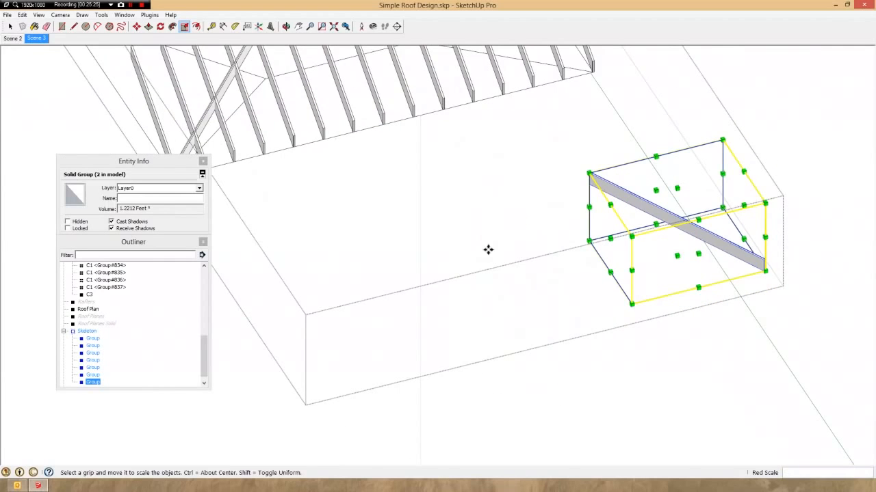
# Move the mirrored hip rafter about 23' 4" so its upper end meets the opposite end of the ridge.
pyautogui.press('m')
pyautogui.scroll(8, 590, 171)
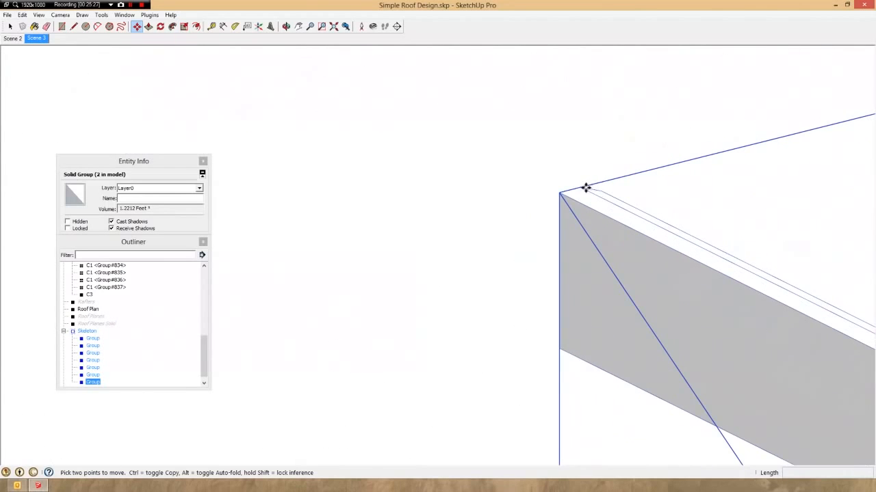
pyautogui.scroll(-8, 591, 192)
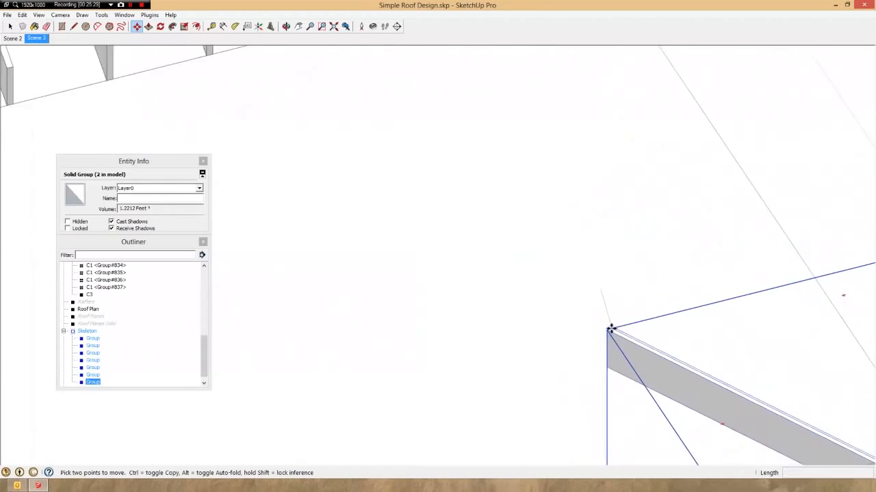
pyautogui.scroll(6, 386, 89)
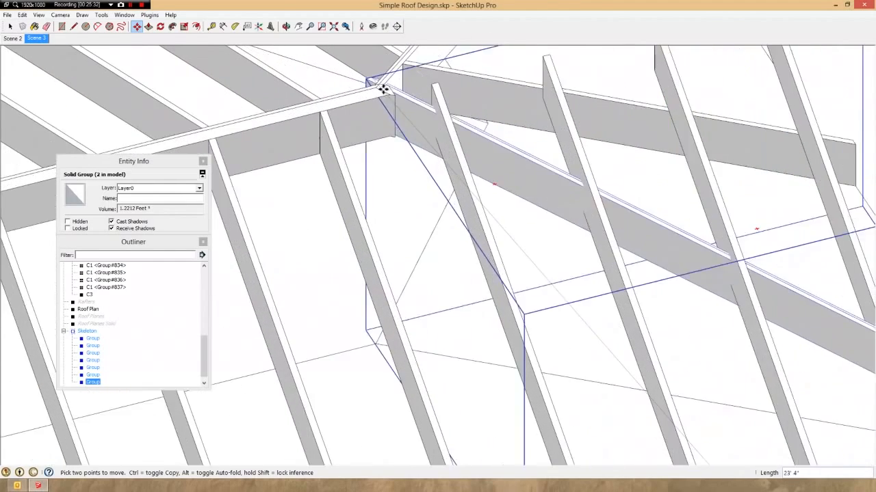
pyautogui.scroll(2, 387, 91)
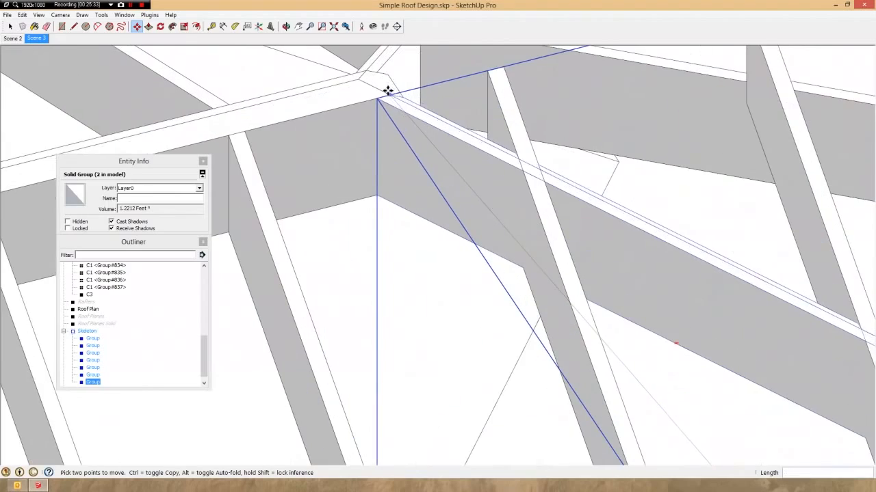
pyautogui.scroll(-3, 375, 94)
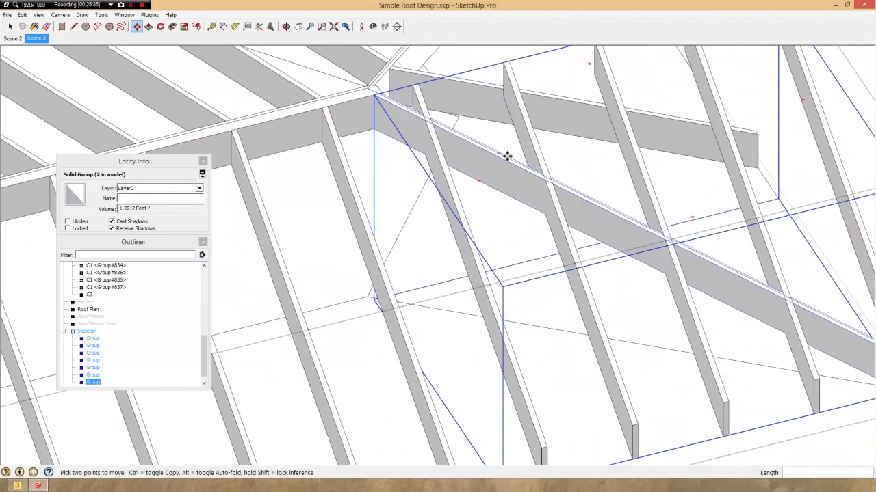
pyautogui.press('space')
pyautogui.moveTo(565, 180); pyautogui.dragTo(544, 151, button='middle')
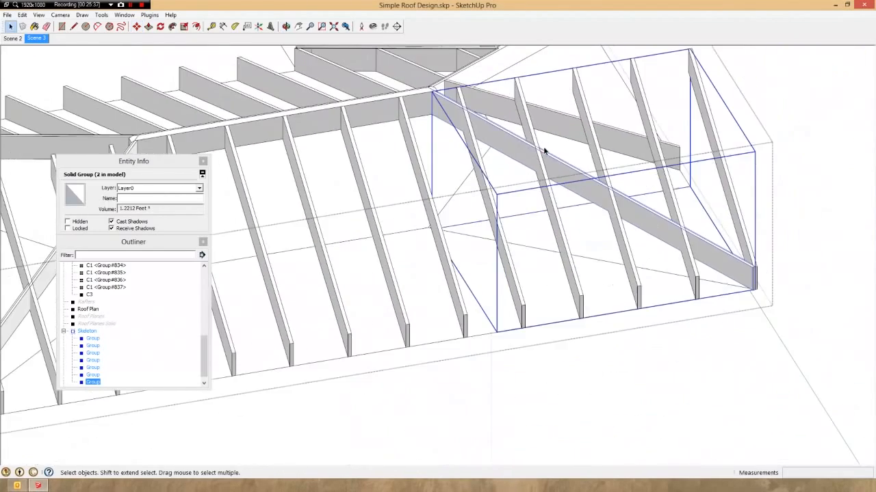
# Open the Rafters group and make the common rafters crossing the newly placed hip unique.
pyautogui.moveTo(638, 217); pyautogui.dragTo(704, 220, button='middle')
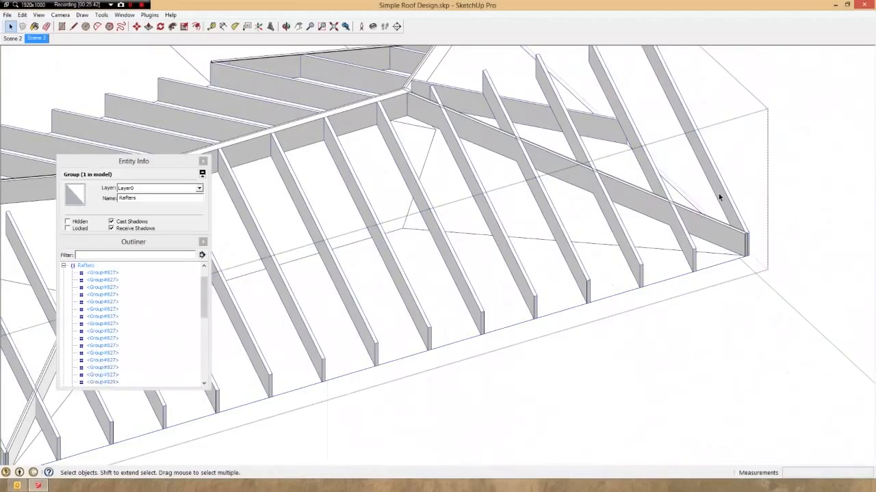
pyautogui.click(719, 193)
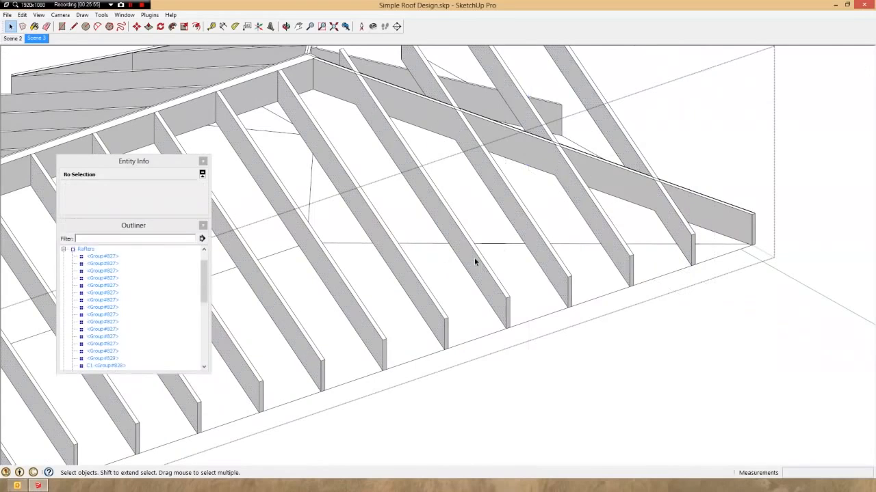
pyautogui.rightClick(474, 257)
pyautogui.rightClick(518, 267)
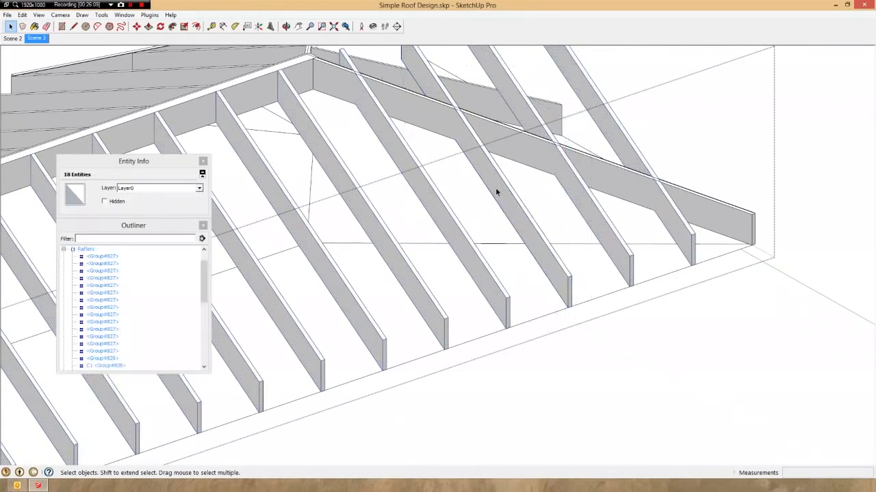
pyautogui.rightClick(495, 187)
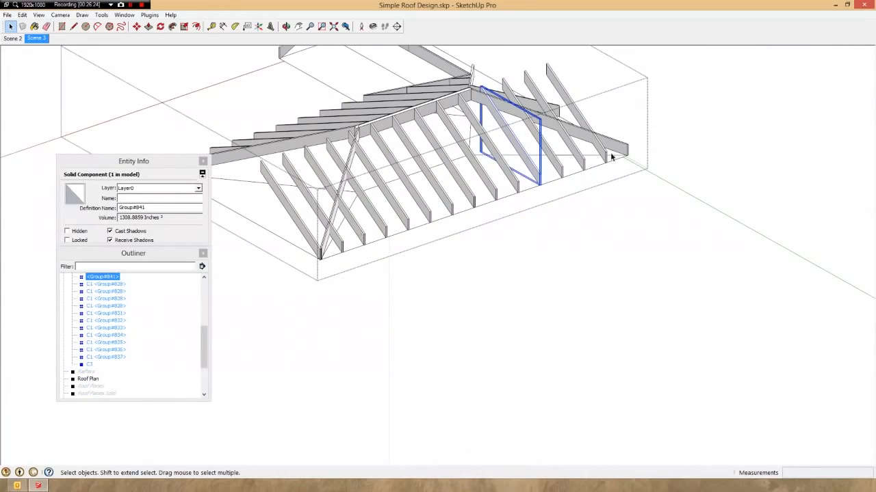
# Measure at the new hip's eave corner and delete the common rafters crossing the opposite hip.
pyautogui.scroll(6, 603, 154)
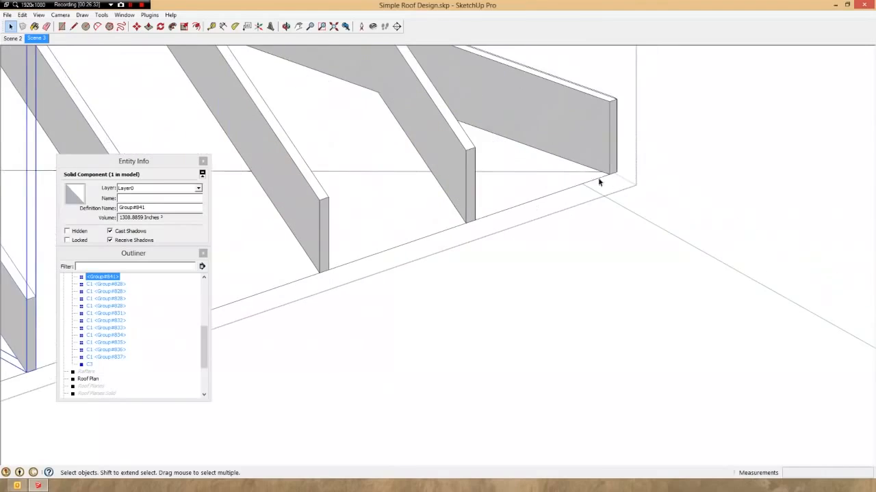
pyautogui.press('t')
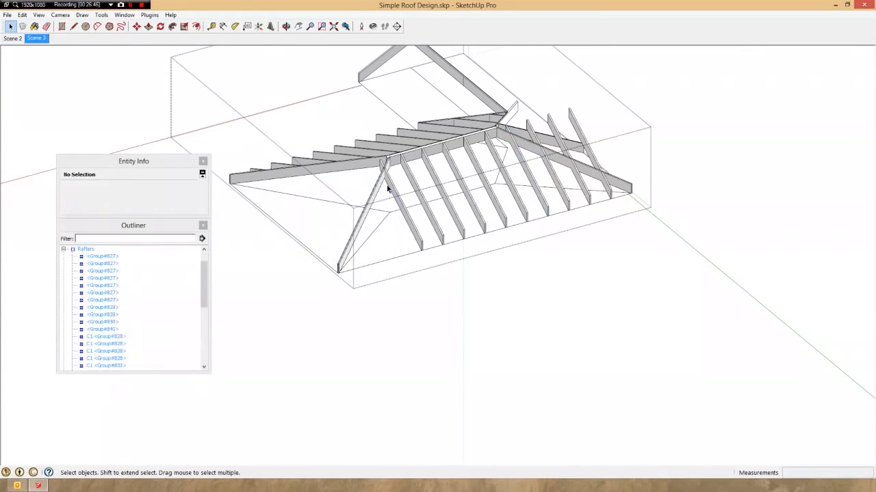
pyautogui.scroll(5, 512, 141)
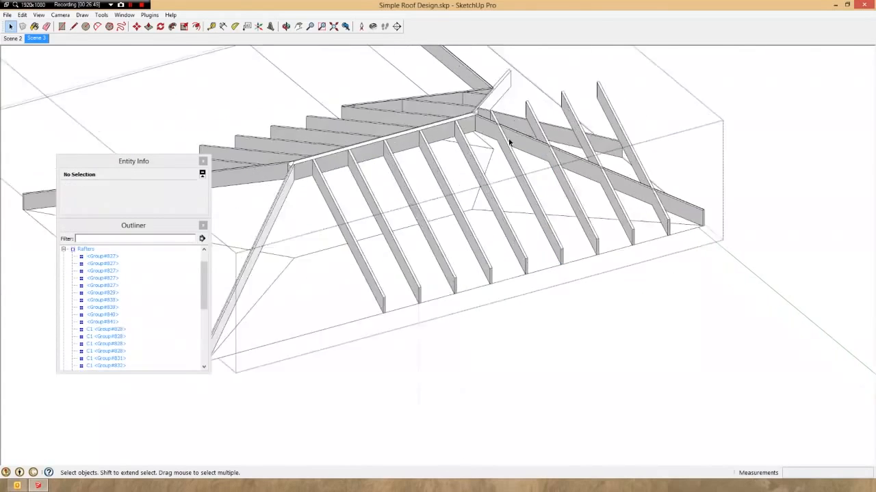
# Draw a circle of about 1' 9 5/16" radius across the crossing rafter nearest the ridge and trim its surplus length beyond the hip.
pyautogui.click(514, 182)
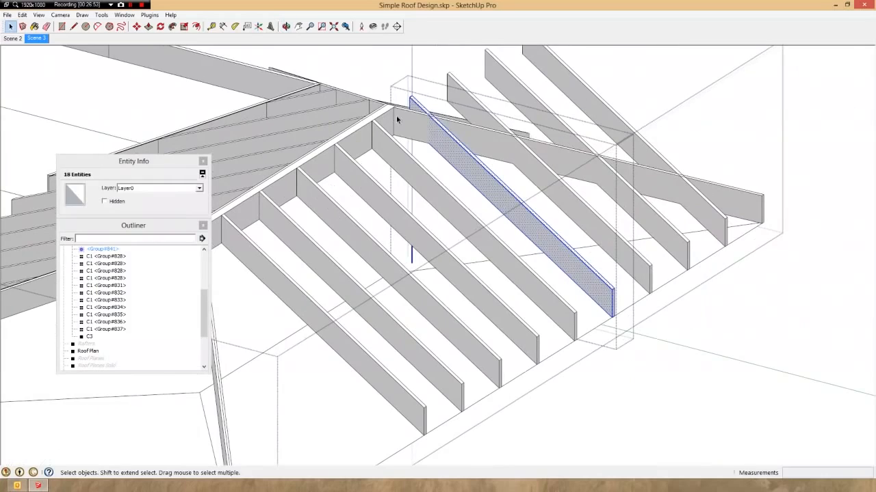
pyautogui.press('c')
pyautogui.click(419, 126)
pyautogui.click(470, 152)
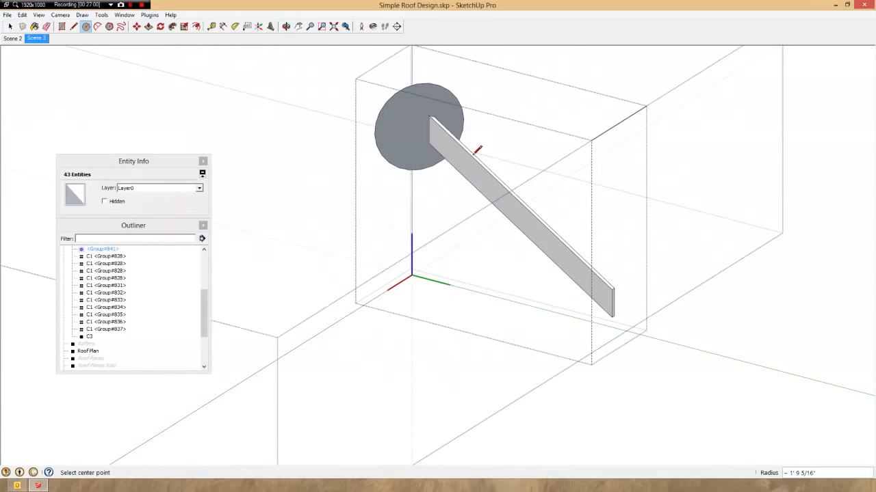
pyautogui.press('space')
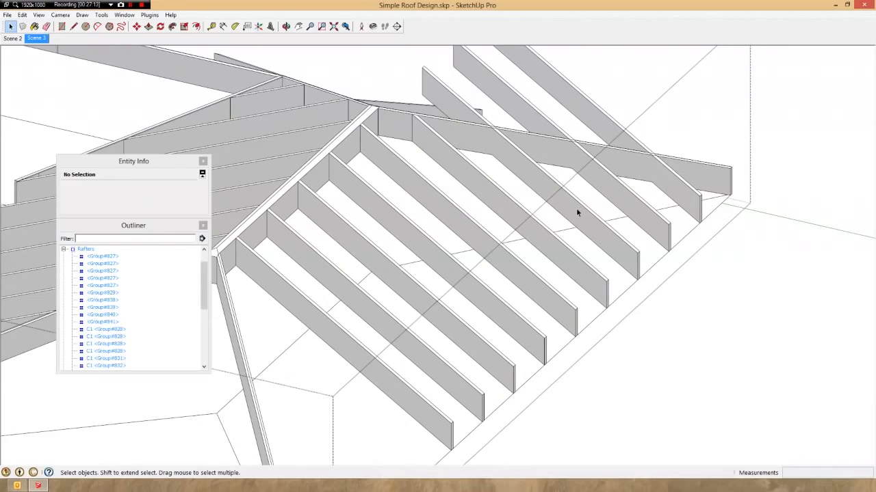
pyautogui.scroll(-5, 576, 212)
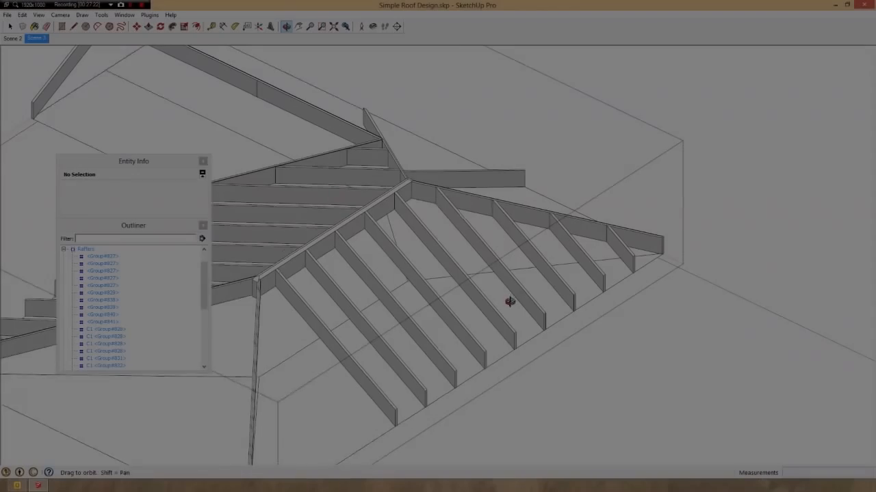
# Select the four trimmed jack rafters along the hip and copy them about 18' 4" clear of the roof.
pyautogui.moveTo(509, 302); pyautogui.dragTo(512, 290, button='middle')
pyautogui.scroll(-3, 484, 215)
pyautogui.scroll(4, 487, 252)
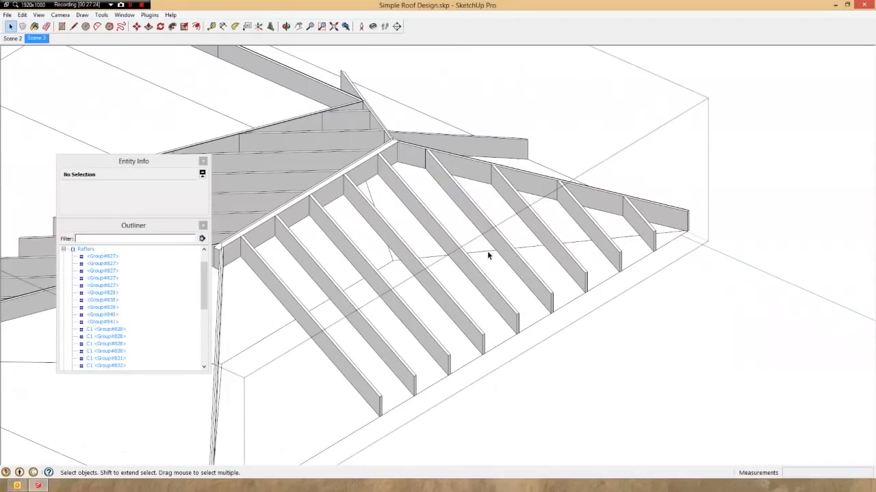
pyautogui.keyDown('shift'); pyautogui.click(561, 253); pyautogui.keyUp('shift')
pyautogui.keyDown('shift'); pyautogui.click(607, 255); pyautogui.keyUp('shift')
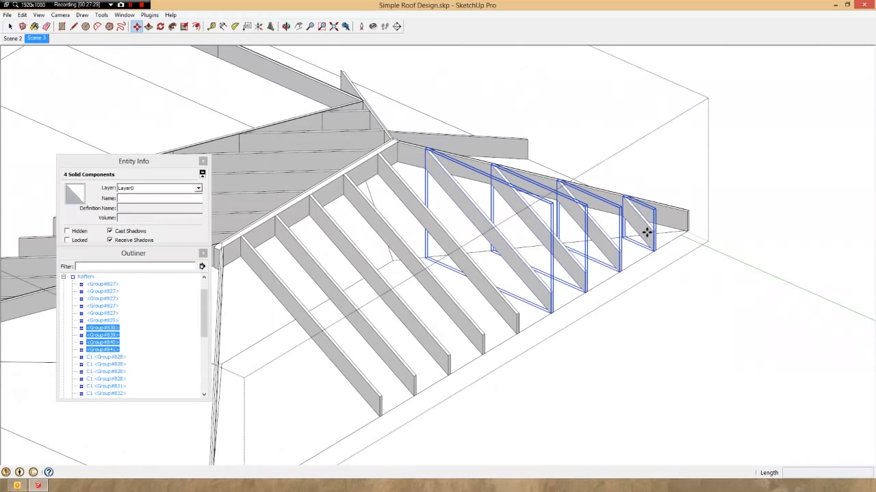
pyautogui.click(646, 233)
pyautogui.scroll(-2, 658, 153)
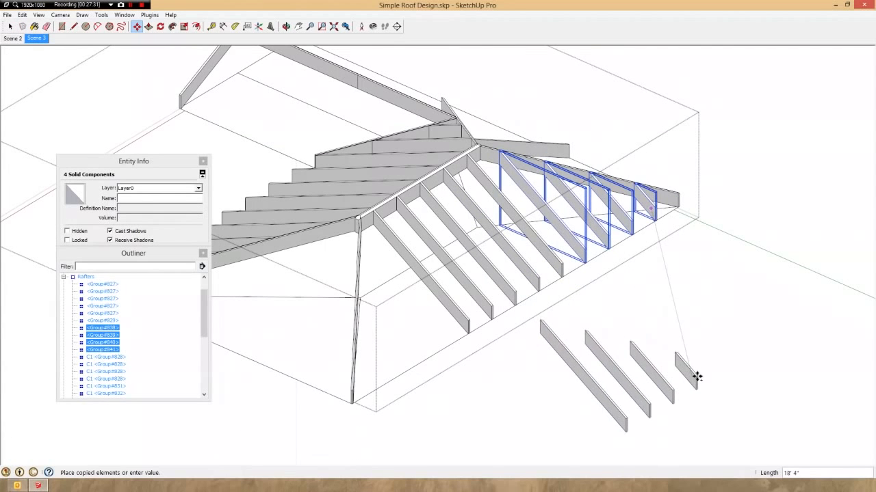
pyautogui.click(698, 378)
# Mirror the four copied jack rafters along the red axis with a scale of -1.
pyautogui.press('s')
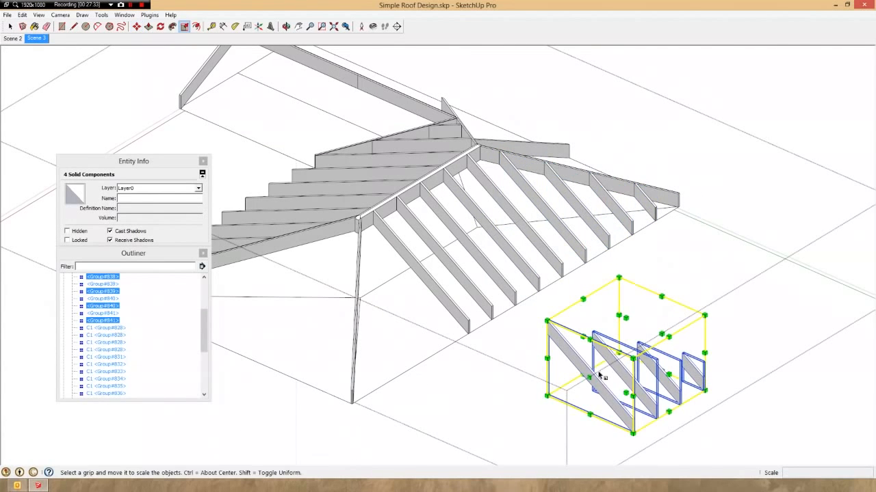
pyautogui.scroll(2, 599, 374)
pyautogui.moveTo(586, 383); pyautogui.dragTo(611, 370)
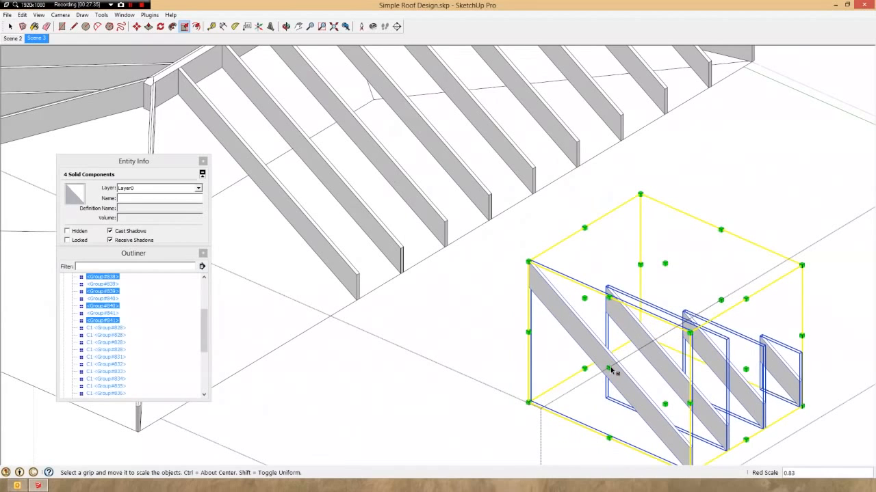
pyautogui.press('Return')
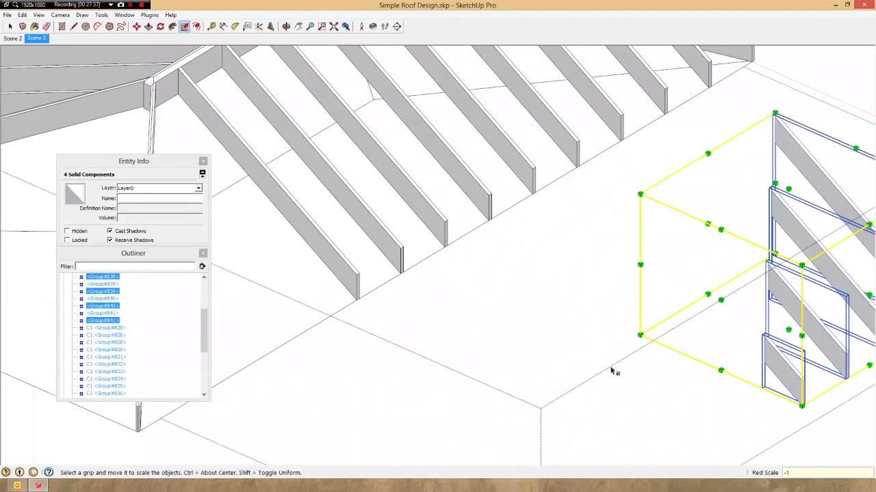
# Move the four mirrored jack rafters by an eave corner onto the eave end of the common rafter nearest the opposite hip.
pyautogui.press('m')
pyautogui.scroll(-2, 544, 345)
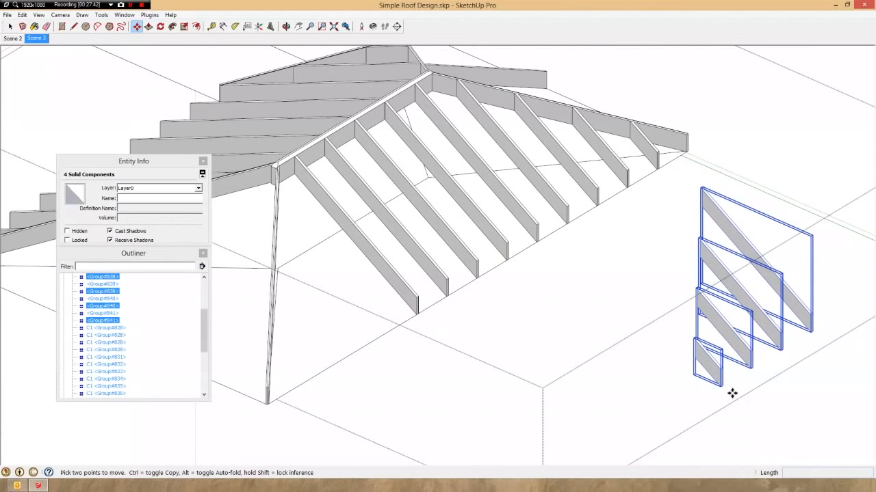
pyautogui.scroll(6, 825, 321)
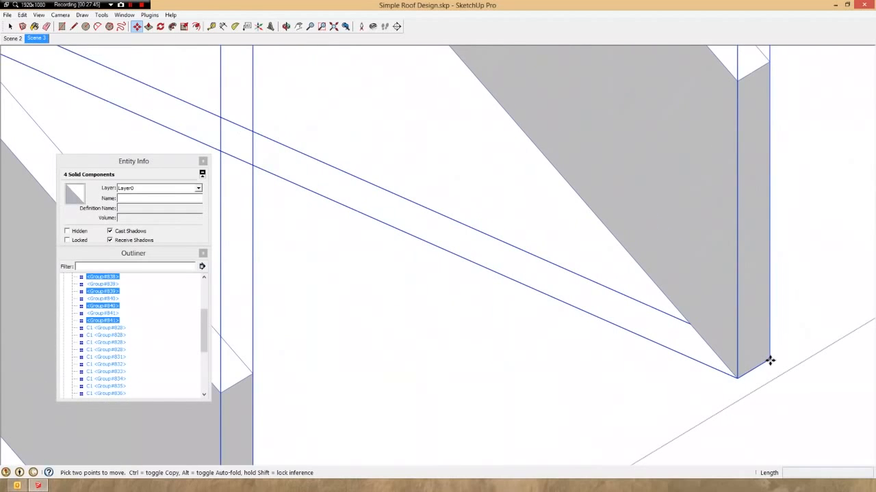
pyautogui.click(770, 360)
pyautogui.scroll(-8, 770, 361)
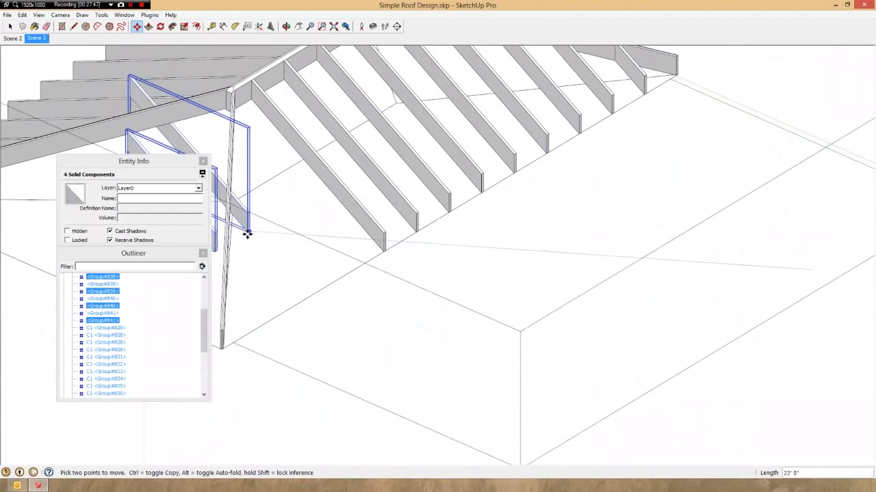
pyautogui.scroll(6, 428, 267)
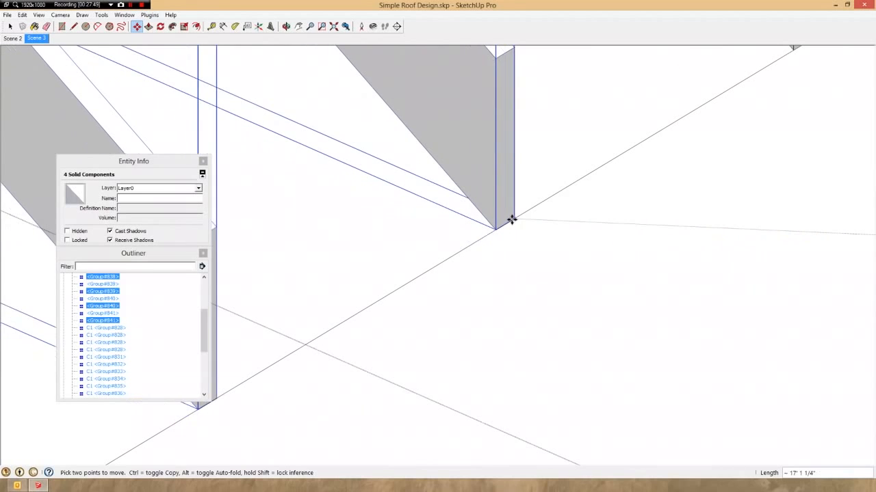
pyautogui.click(511, 219)
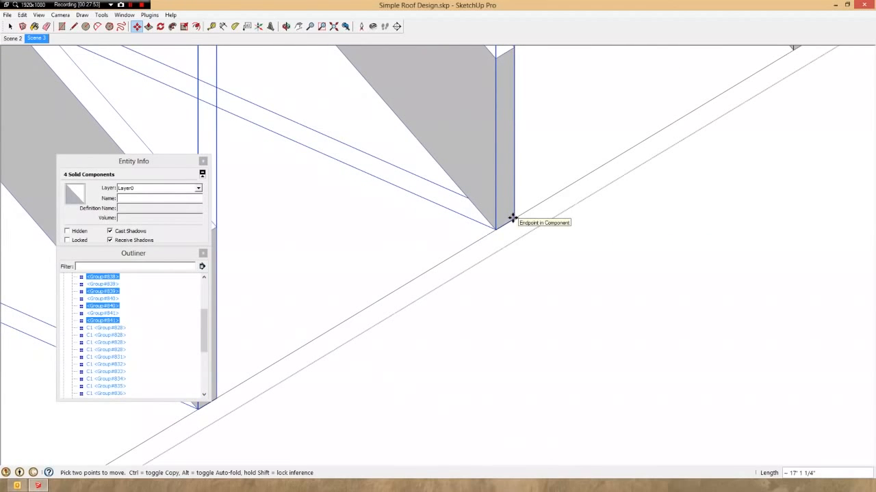
# Shift the four mirrored jack rafters along the red axis toward the hip by one rafter spacing and clear the selection.
pyautogui.scroll(-10, 512, 218)
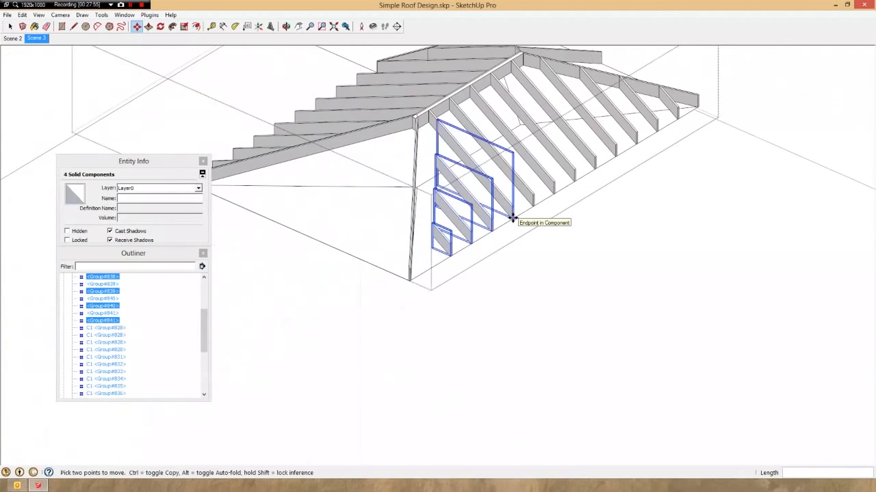
pyautogui.scroll(10, 512, 219)
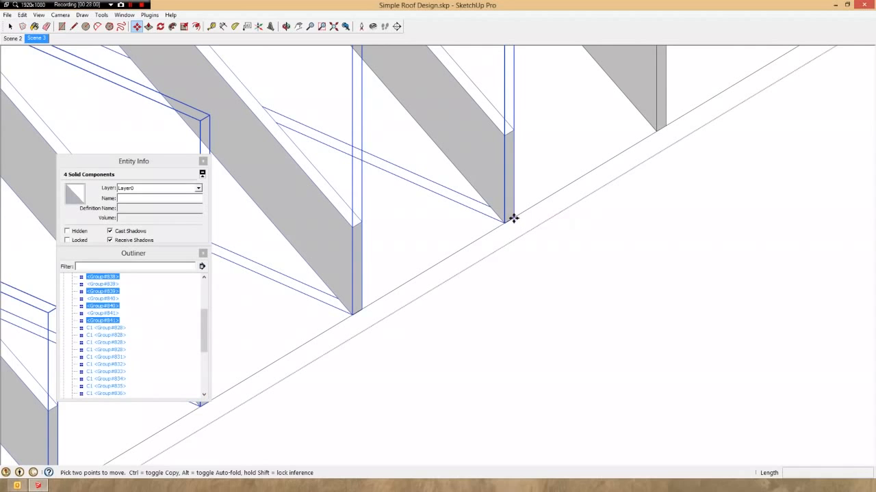
pyautogui.click(513, 218)
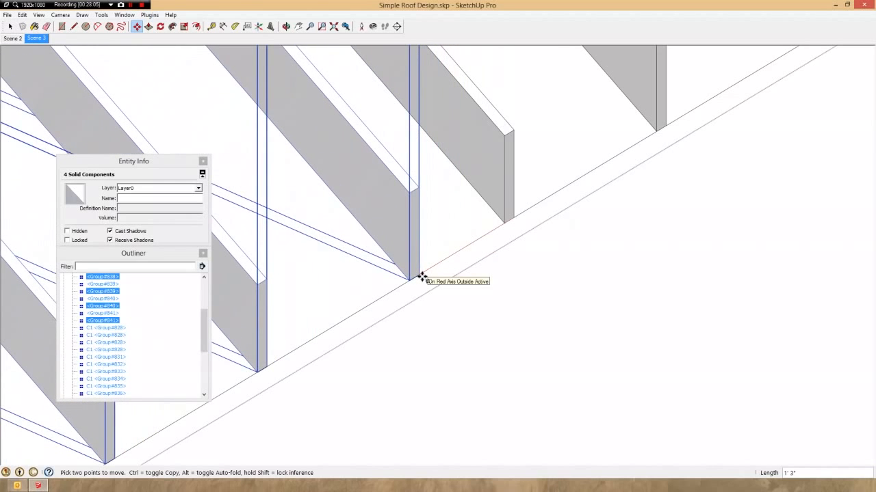
pyautogui.press('Return')
pyautogui.press('space')
pyautogui.scroll(-8, 527, 230)
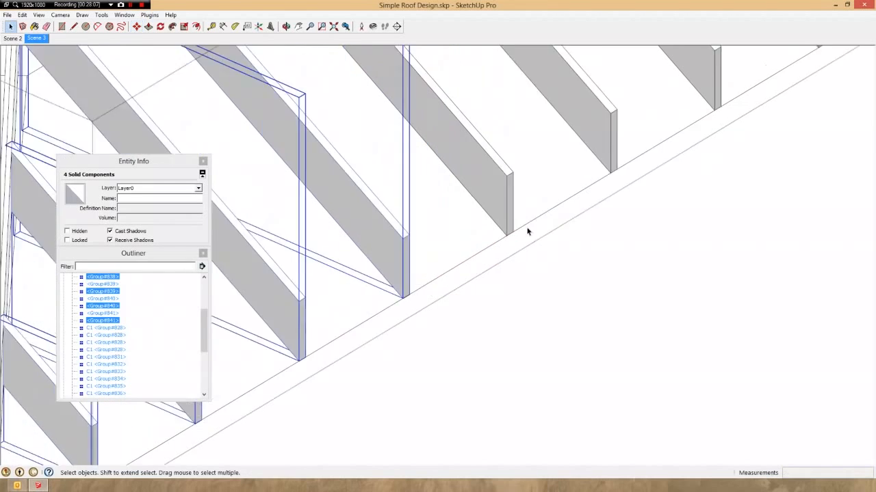
pyautogui.click(555, 204)
# Move the C3 rafter at the hip end by the bottom midpoint of its tail about 8' 1 1/4" onto the hip's eave corner.
pyautogui.scroll(2, 417, 234)
pyautogui.scroll(3, 417, 234)
pyautogui.moveTo(428, 244); pyautogui.dragTo(217, 280, button='middle')
pyautogui.scroll(-8, 426, 358)
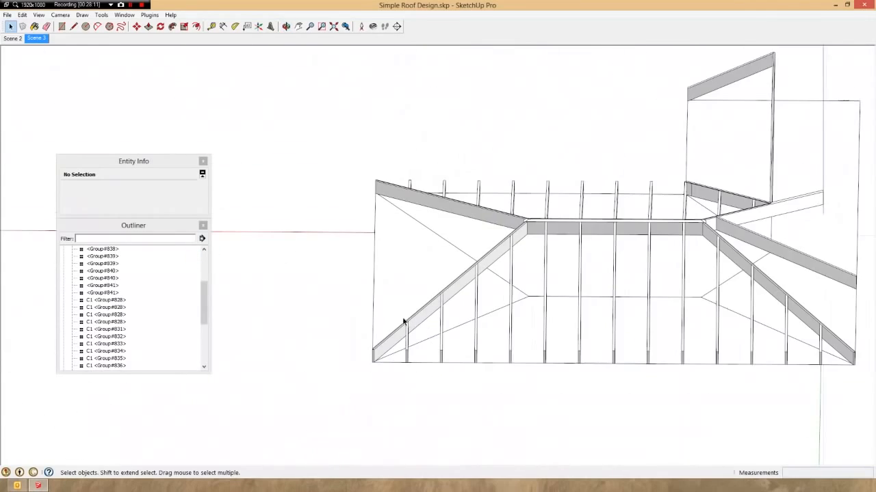
pyautogui.moveTo(472, 355); pyautogui.dragTo(666, 335, button='middle')
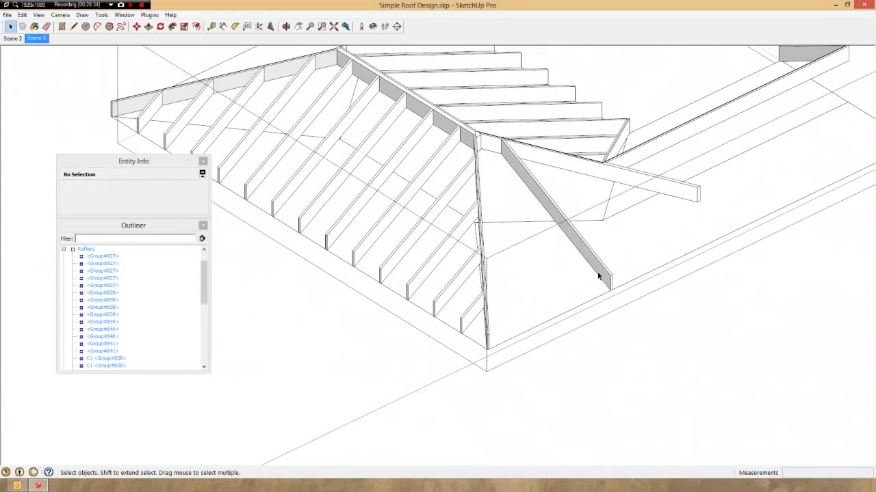
pyautogui.click(599, 277)
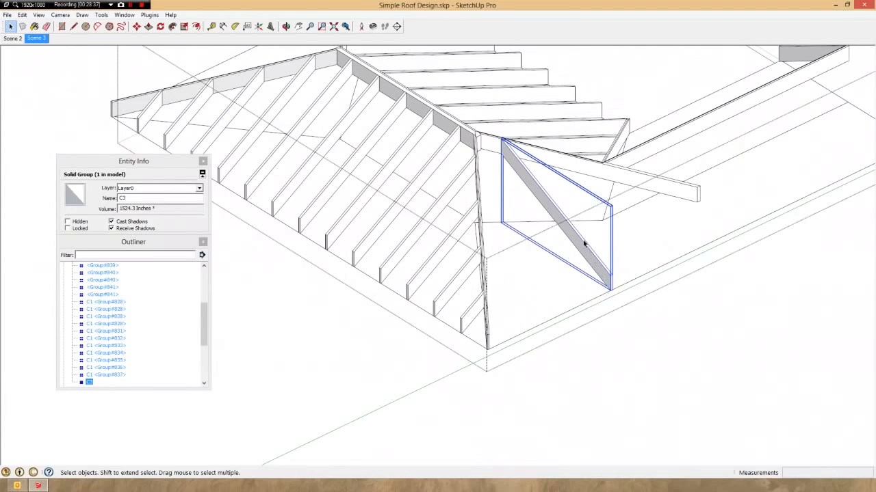
pyautogui.scroll(6, 522, 346)
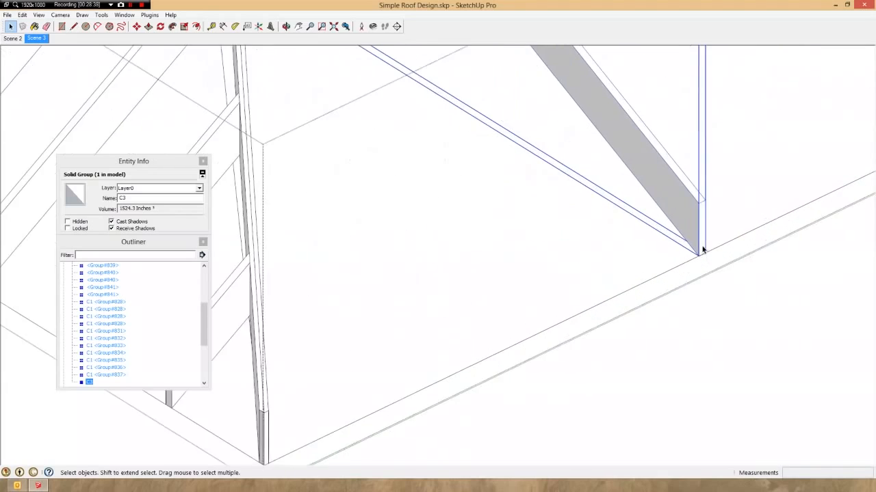
pyautogui.press('m')
pyautogui.scroll(2, 702, 253)
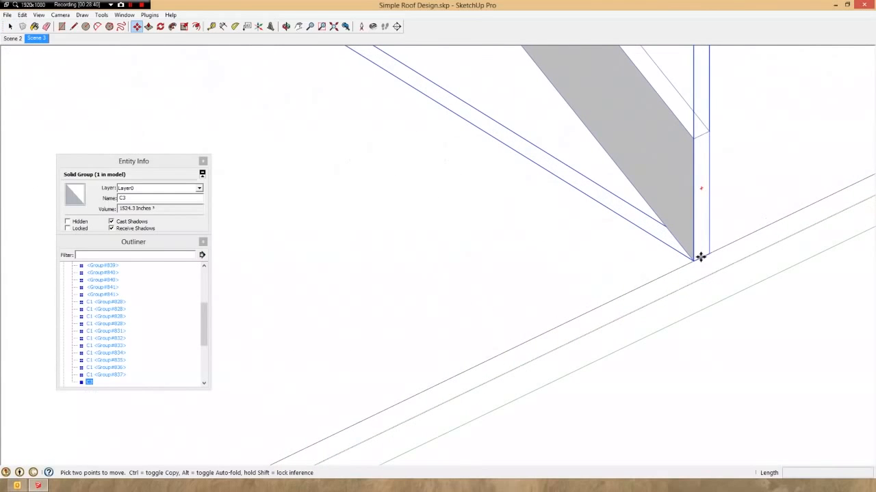
pyautogui.click(701, 257)
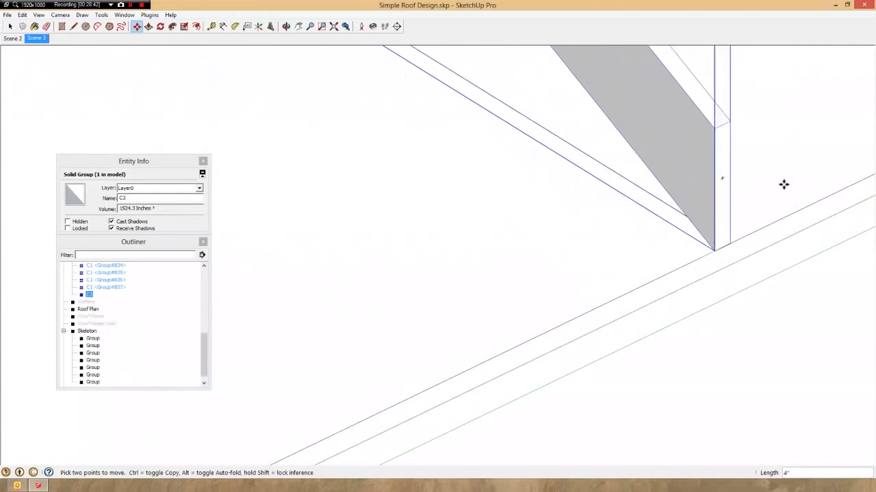
pyautogui.scroll(-6, 818, 153)
pyautogui.scroll(4, 489, 341)
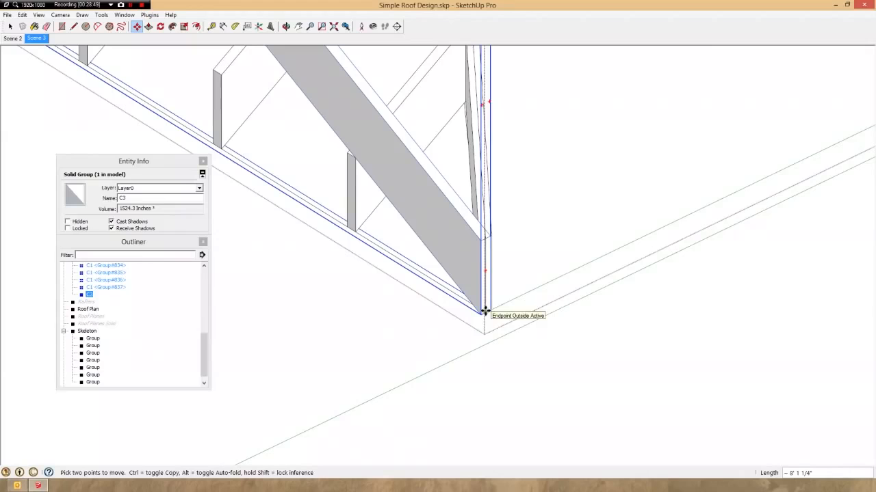
pyautogui.click(484, 311)
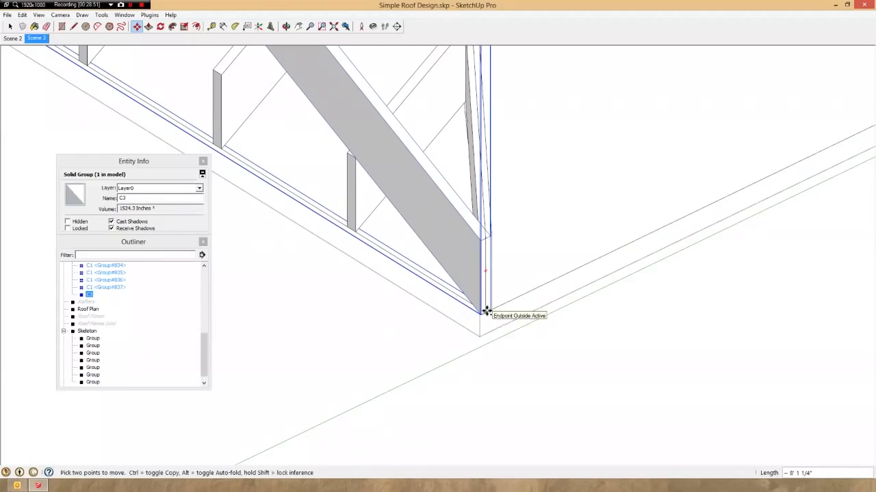
# Copy the C3 rafter 24" along the eave and array it at that spacing to make eleven rafters in total.
pyautogui.press('ctrl')
pyautogui.click(486, 311)
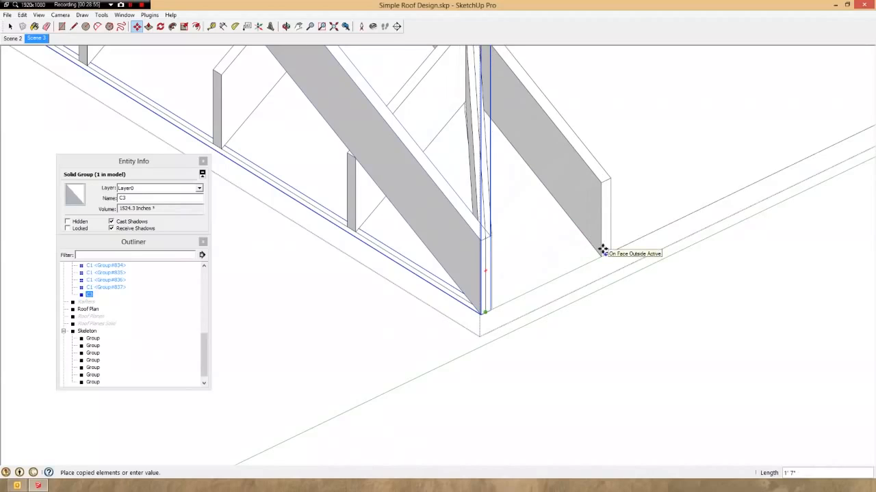
pyautogui.write('24')
pyautogui.press('Return')
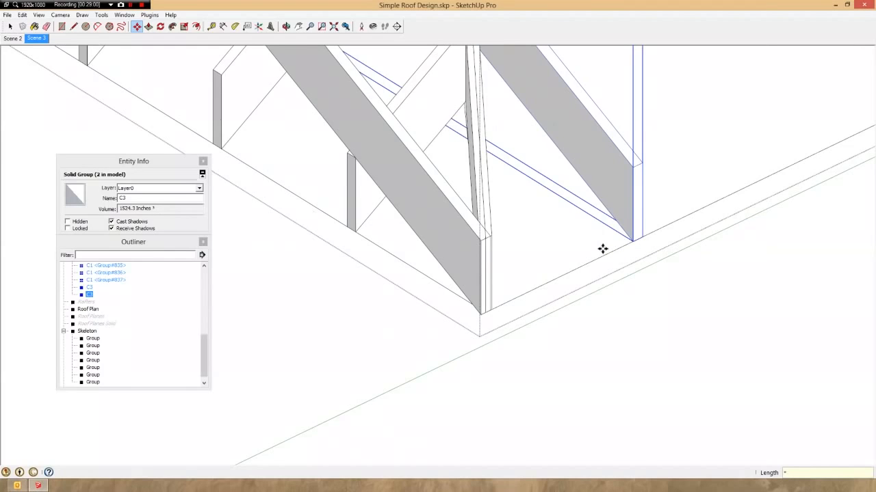
pyautogui.scroll(-8, 601, 249)
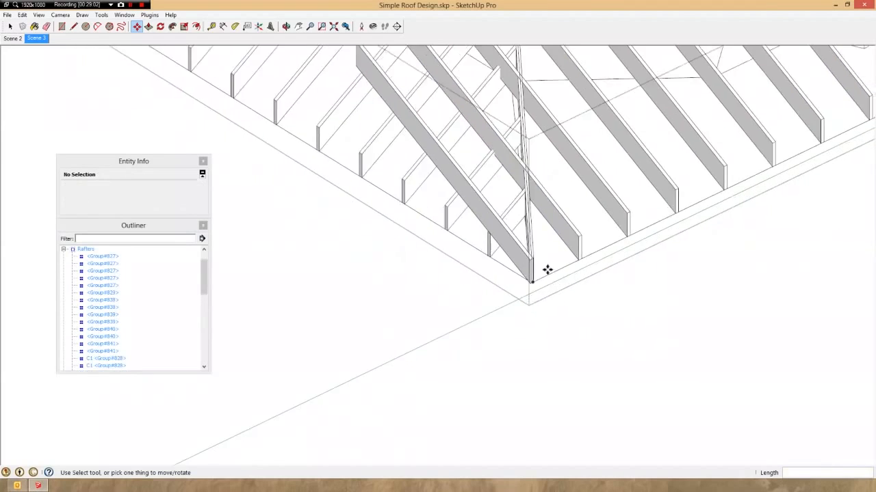
# Open the C3 rafter nearest the ridge end for editing and move its upper end face to meet the hip junction.
pyautogui.click(579, 234)
pyautogui.moveTo(579, 234); pyautogui.dragTo(723, 360, button='middle')
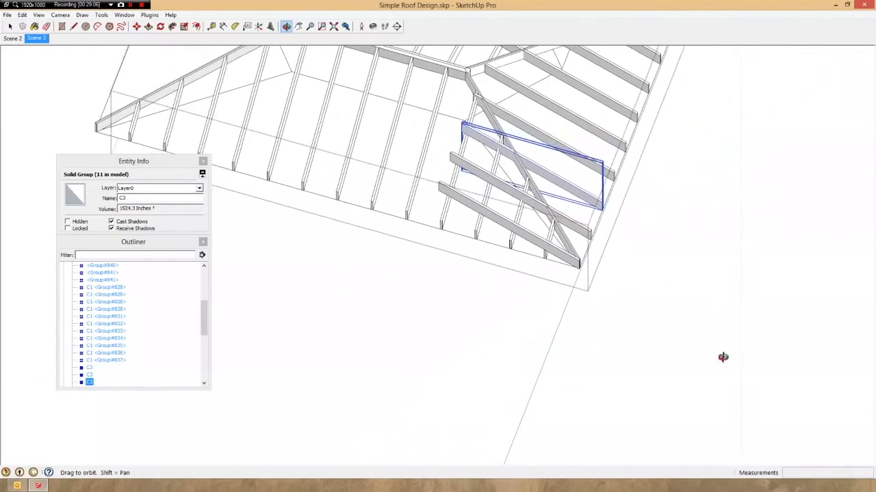
pyautogui.press('m')
pyautogui.scroll(5, 490, 94)
pyautogui.moveTo(490, 93); pyautogui.dragTo(465, 121, button='middle')
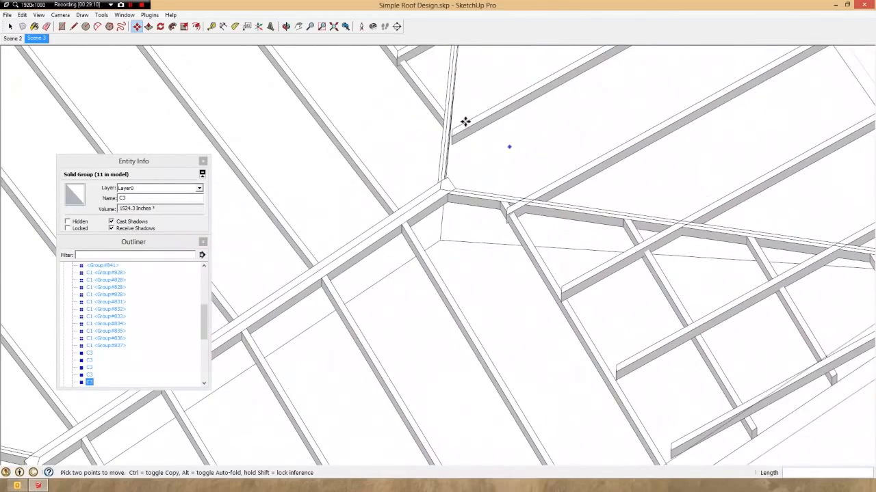
pyautogui.scroll(3, 458, 130)
pyautogui.scroll(-4, 517, 105)
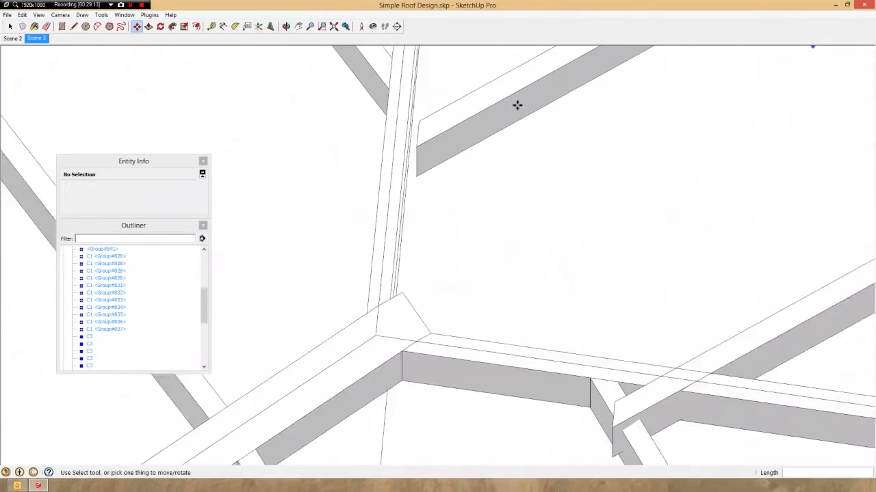
pyautogui.rightClick(472, 127)
pyautogui.press('space')
pyautogui.tripleClick(472, 128)
pyautogui.moveTo(506, 110); pyautogui.dragTo(412, 155, button='middle')
pyautogui.scroll(3, 407, 144)
pyautogui.click(398, 119)
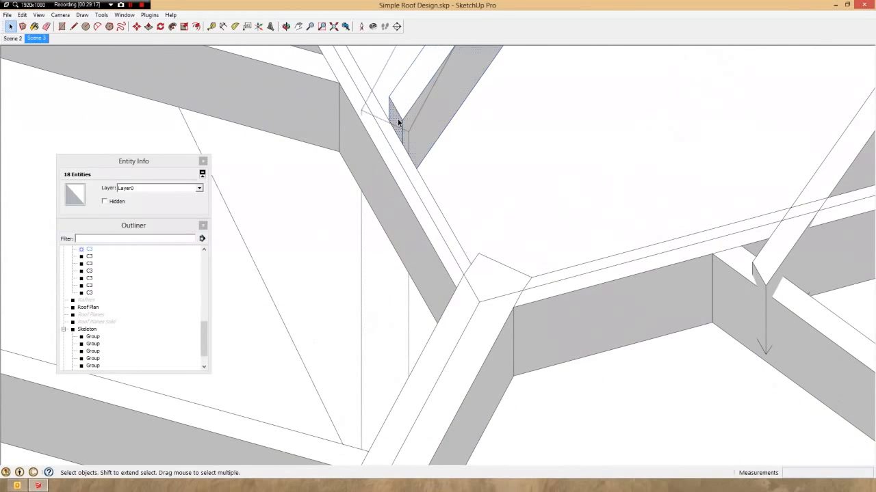
pyautogui.press('m')
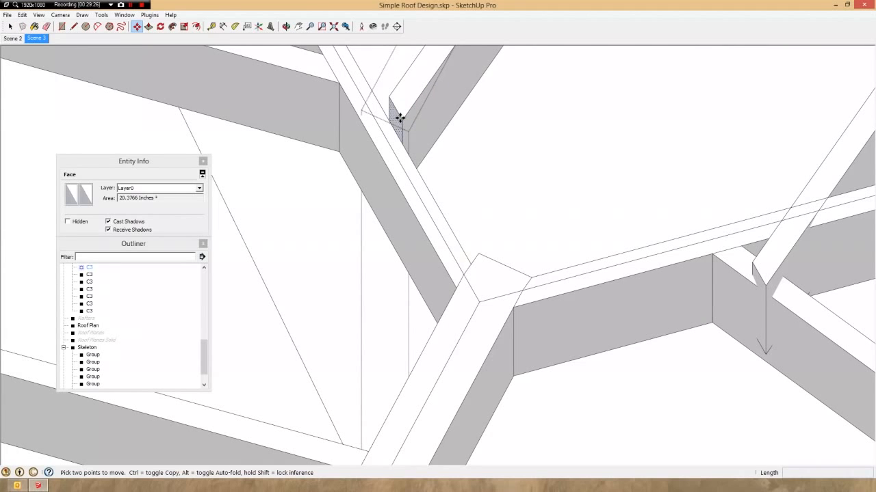
pyautogui.scroll(-3, 389, 124)
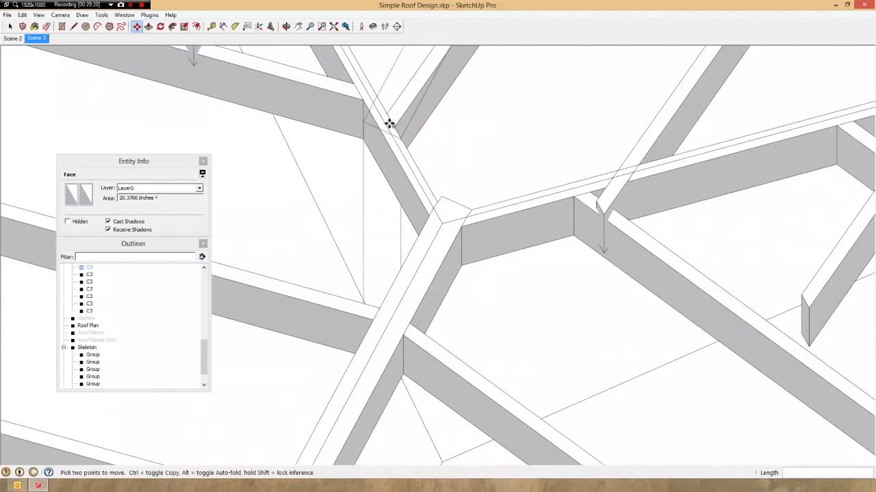
pyautogui.moveTo(563, 208); pyautogui.dragTo(313, 111, button='middle')
pyautogui.scroll(-3, 313, 110)
pyautogui.moveTo(458, 198); pyautogui.dragTo(360, 126, button='middle')
pyautogui.scroll(-4, 360, 125)
pyautogui.moveTo(416, 151); pyautogui.dragTo(448, 171, button='middle')
pyautogui.scroll(3, 483, 198)
pyautogui.click(484, 198)
pyautogui.scroll(-2, 477, 163)
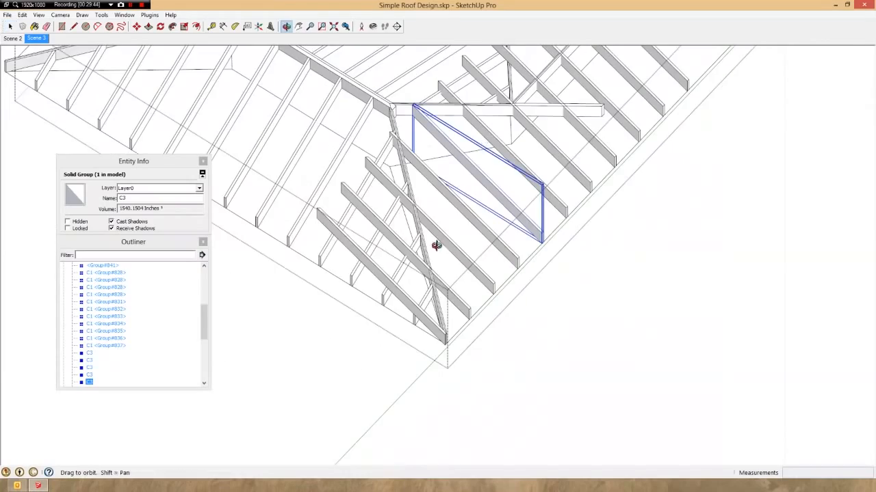
# Delete the surplus C3 rafter copies beyond the valley and the one standing at the hip's eave corner.
pyautogui.moveTo(436, 245); pyautogui.dragTo(407, 117, button='middle')
pyautogui.scroll(3, 648, 260)
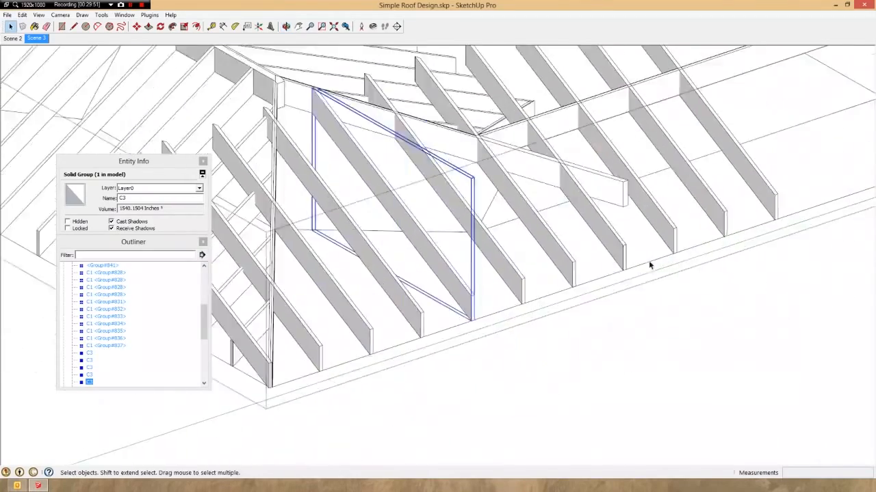
pyautogui.moveTo(648, 261); pyautogui.dragTo(607, 245, button='middle')
pyautogui.click(631, 169)
pyautogui.press('Delete')
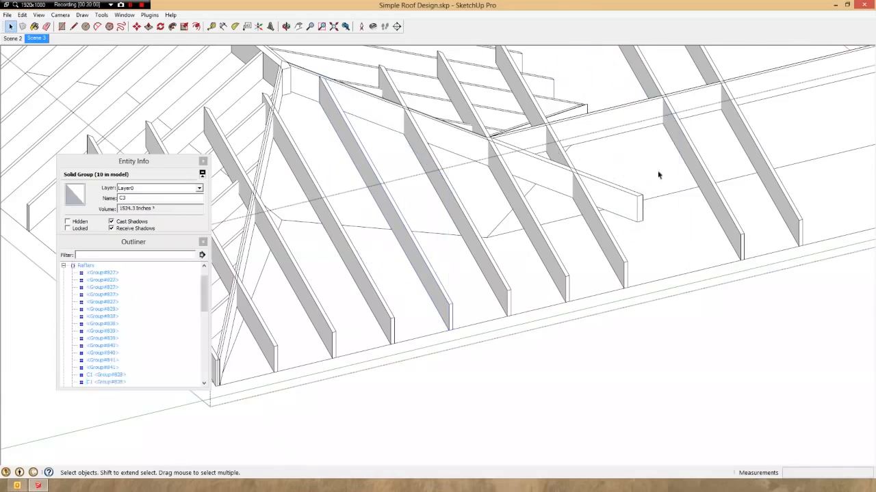
pyautogui.click(704, 183)
pyautogui.press('Delete')
pyautogui.scroll(-3, 684, 204)
pyautogui.moveTo(682, 205); pyautogui.dragTo(438, 236, button='middle')
pyautogui.scroll(3, 387, 264)
pyautogui.scroll(1, 386, 264)
pyautogui.click(381, 221)
pyautogui.press('Delete')
# Open the C3 rafter closest to the hip corner and draw a circle of about 2' 5 9/16" radius across it along the hip.
pyautogui.scroll(2, 534, 256)
pyautogui.tripleClick(470, 233)
pyautogui.press('c')
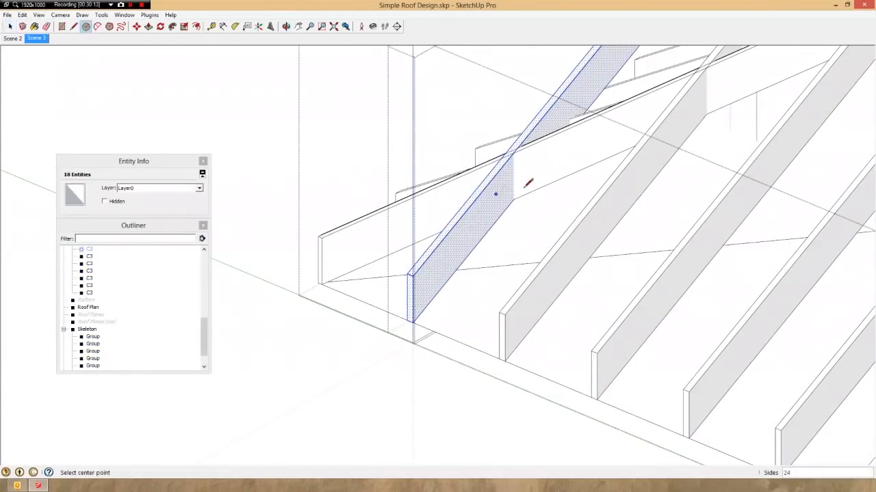
pyautogui.click(531, 167)
pyautogui.click(524, 213)
# Intersect the rafter with the circle and delete the circle together with the surplus rafter length beyond the hip.
pyautogui.hotkey('ctrl', 'a')
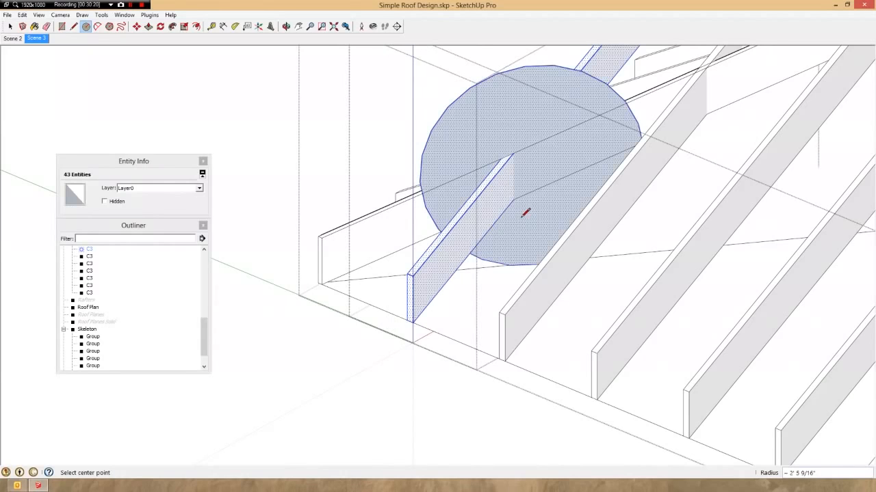
pyautogui.hotkey('ctrl', 't')
pyautogui.press('i')
pyautogui.scroll(-2, 524, 213)
pyautogui.moveTo(677, 213); pyautogui.dragTo(602, 227, button='middle')
pyautogui.scroll(-2, 600, 227)
pyautogui.press('space')
pyautogui.click(540, 263)
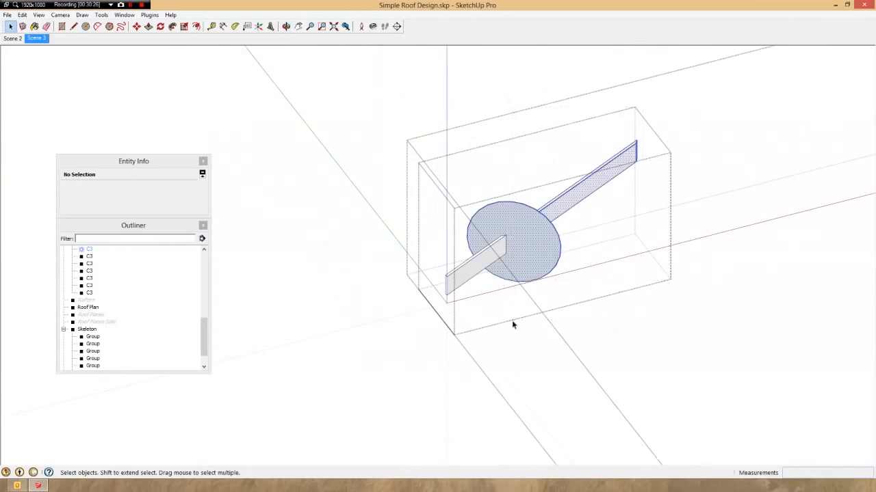
pyautogui.press('Delete')
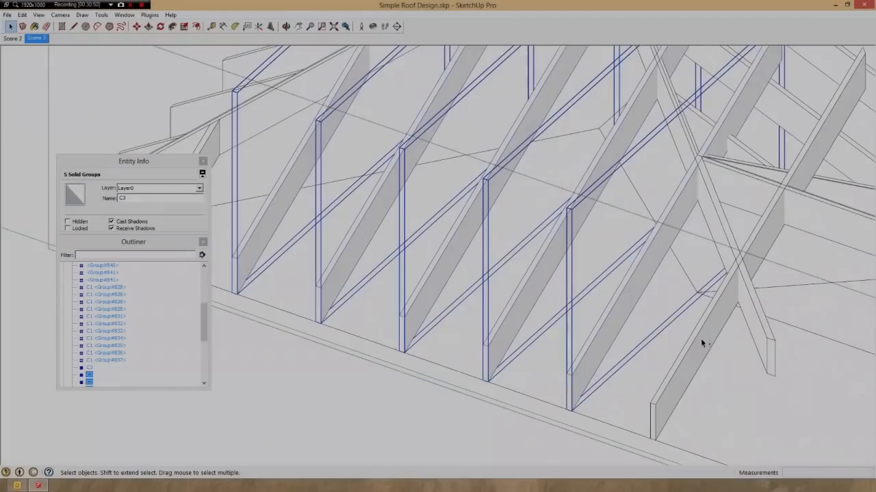
# Group the six full-length C3 rafters together and explode the individual rafter groups inside the new group.
pyautogui.rightClick(700, 339)
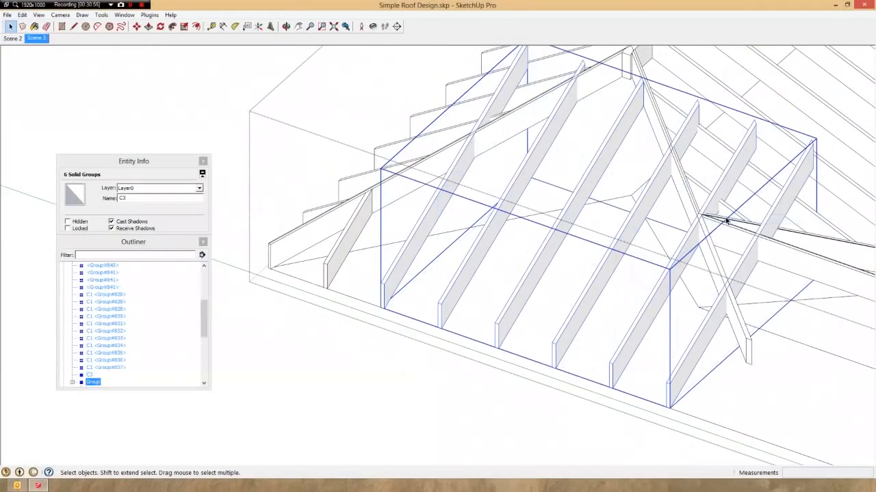
pyautogui.click(92, 287)
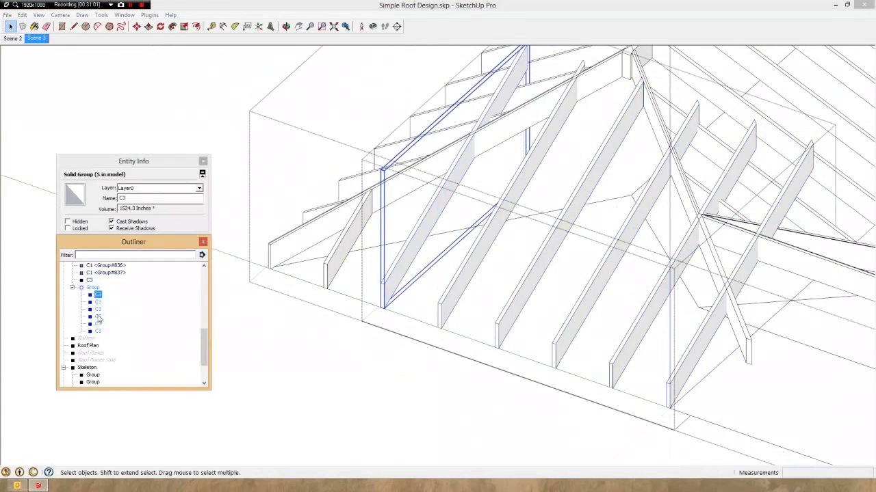
pyautogui.keyDown('shift'); pyautogui.click(98, 331); pyautogui.keyUp('shift')
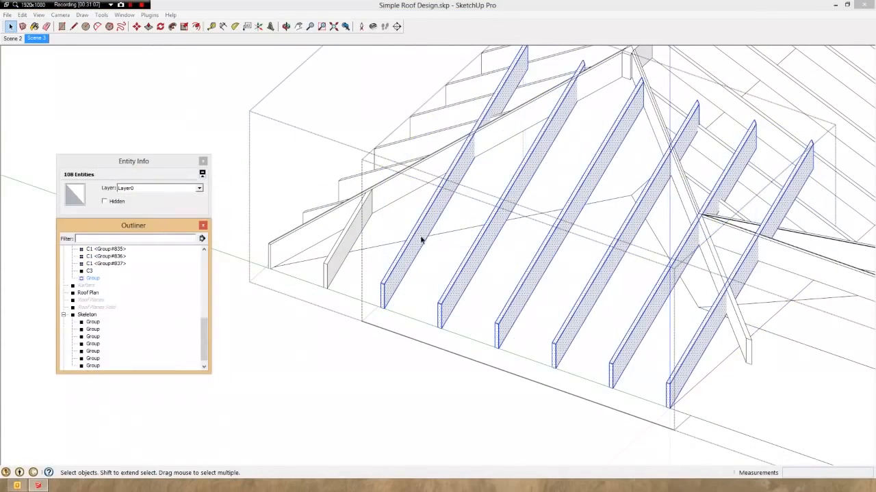
# Draw two large vertical circles through the loose rafters, one along each hip, to act as cutting planes.
pyautogui.moveTo(420, 239); pyautogui.dragTo(405, 238, button='middle')
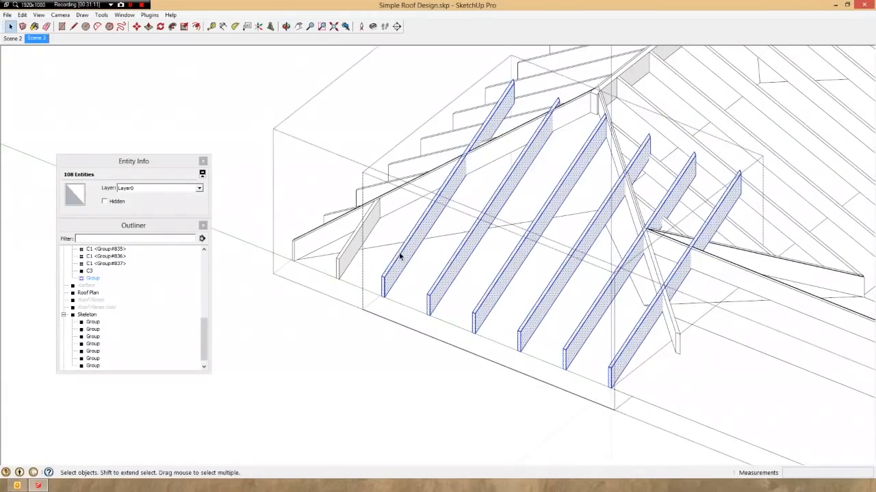
pyautogui.press('c')
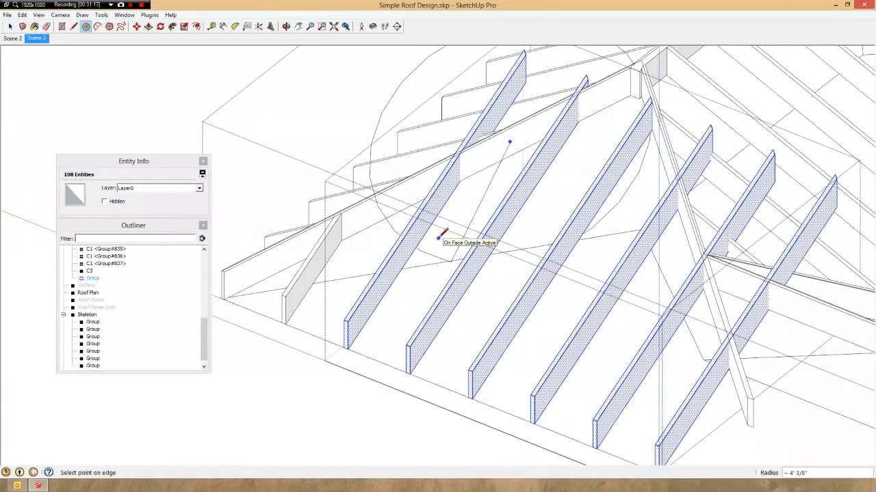
pyautogui.click(442, 231)
pyautogui.moveTo(442, 230); pyautogui.dragTo(475, 195, button='middle')
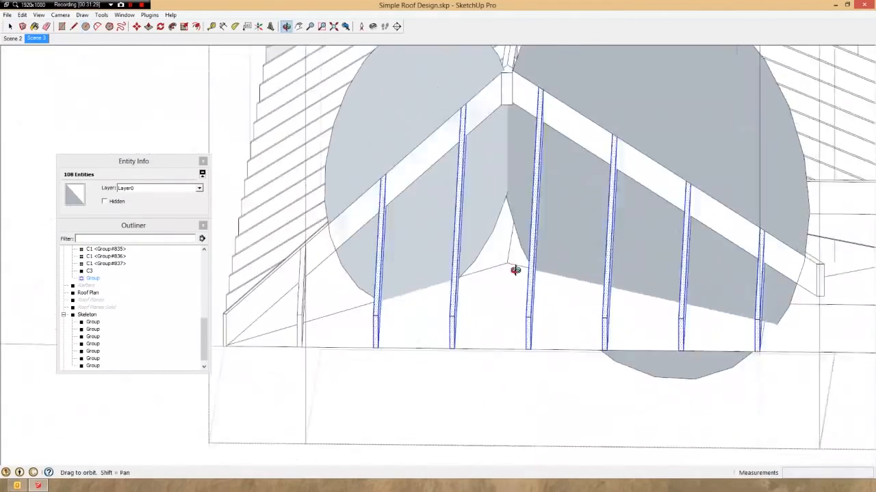
pyautogui.moveTo(517, 270); pyautogui.dragTo(423, 272, button='middle')
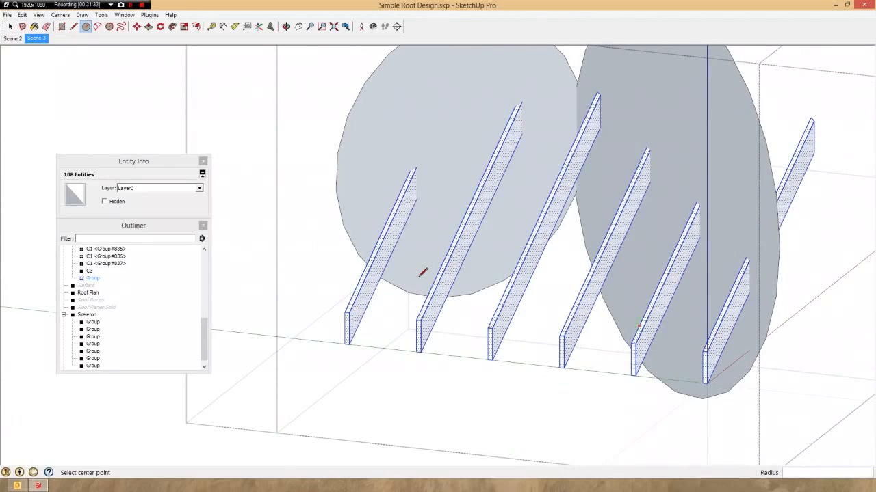
# Intersect all the rafter faces with the two circles and delete the circles and the surplus rafter ends beyond the hips.
pyautogui.hotkey('ctrl', 'a')
pyautogui.moveTo(488, 224); pyautogui.dragTo(344, 185, button='middle')
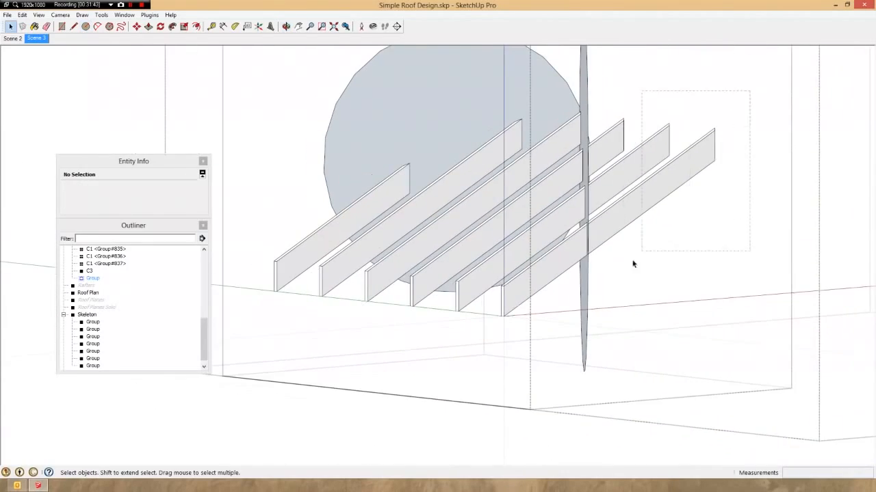
pyautogui.click(633, 262)
pyautogui.moveTo(633, 263); pyautogui.dragTo(352, 274, button='middle')
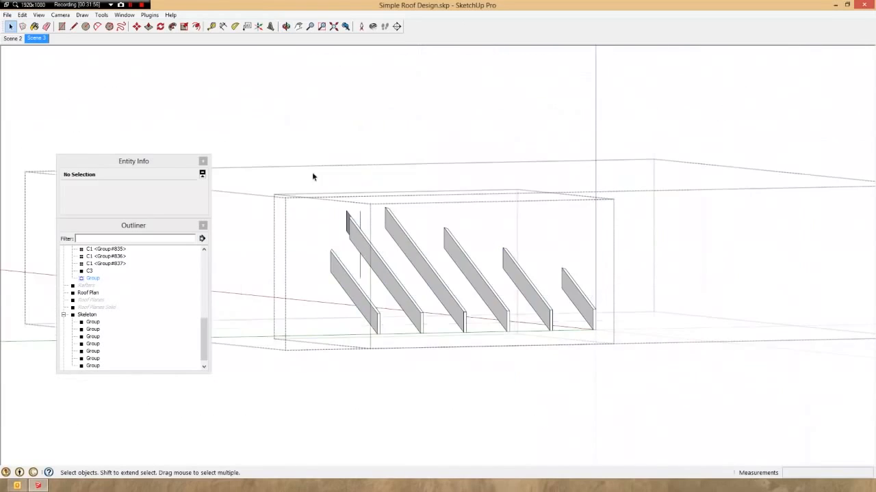
# Turn each of the six trimmed rafters back into its own group and leave the enclosing group.
pyautogui.scroll(3, 630, 198)
pyautogui.scroll(3, 348, 244)
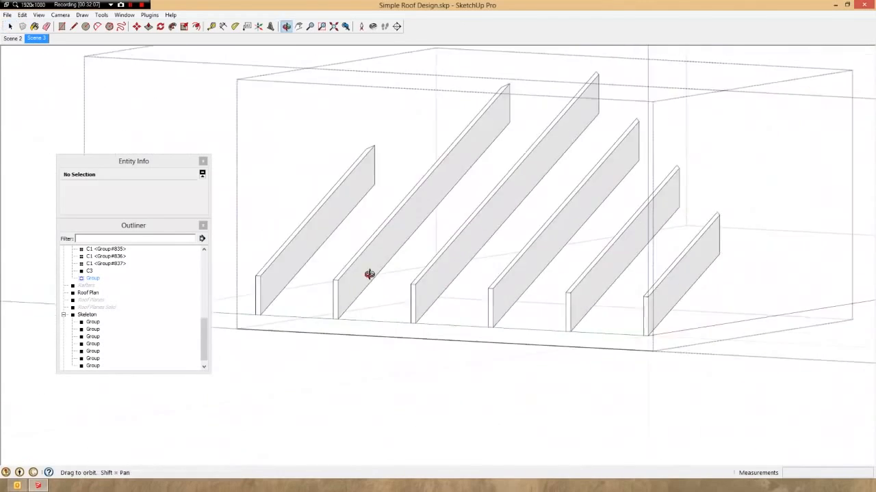
pyautogui.moveTo(365, 276); pyautogui.dragTo(406, 226, button='middle')
pyautogui.doubleClick(407, 228)
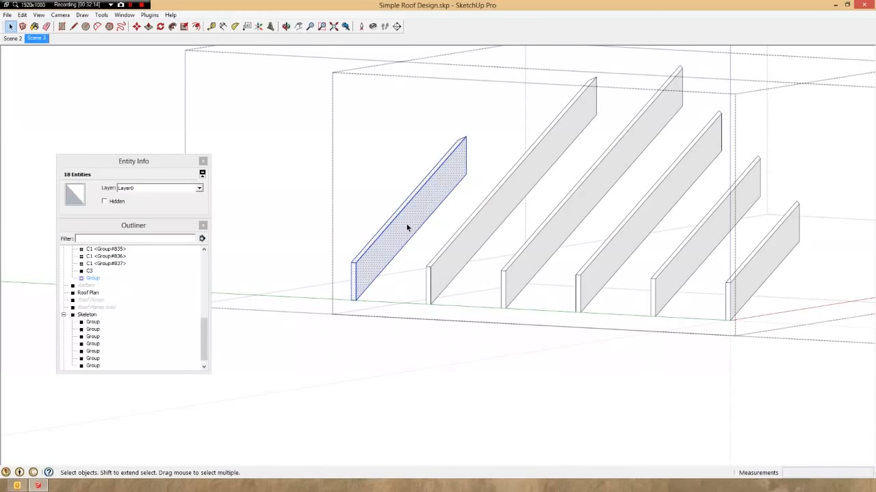
pyautogui.rightClick(407, 227)
pyautogui.click(437, 216)
pyautogui.tripleClick(476, 223)
pyautogui.rightClick(477, 222)
pyautogui.click(507, 216)
pyautogui.tripleClick(557, 235)
pyautogui.rightClick(558, 235)
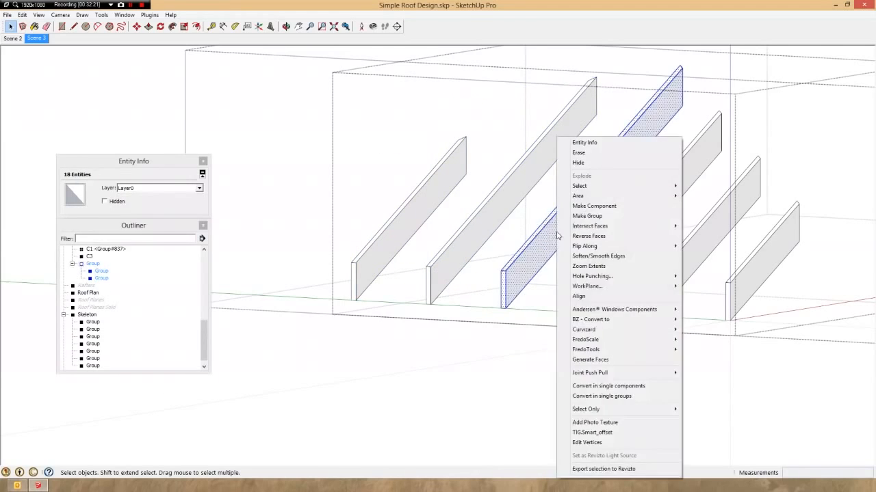
pyautogui.click(586, 215)
pyautogui.click(739, 287)
# Explode the group enclosing the six trimmed rafters so they stand as separate groups beside the short C3 rafter.
pyautogui.scroll(-3, 666, 260)
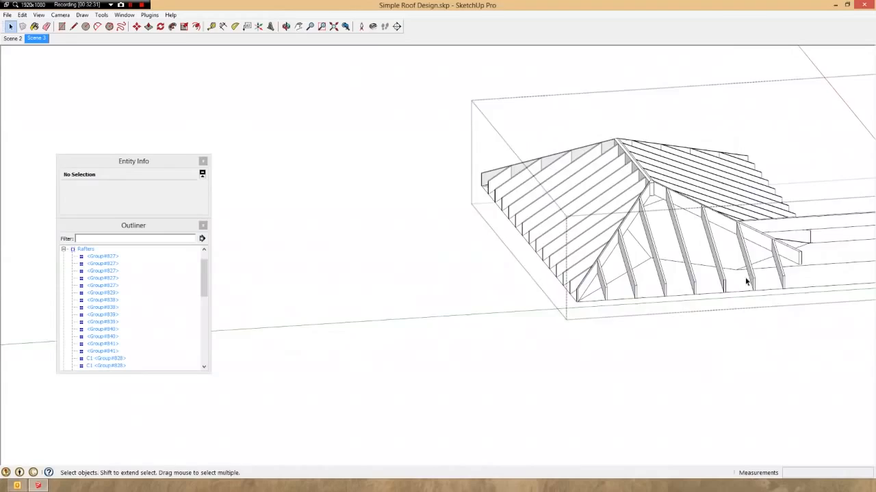
pyautogui.moveTo(746, 280); pyautogui.dragTo(664, 264, button='middle')
pyautogui.scroll(2, 551, 368)
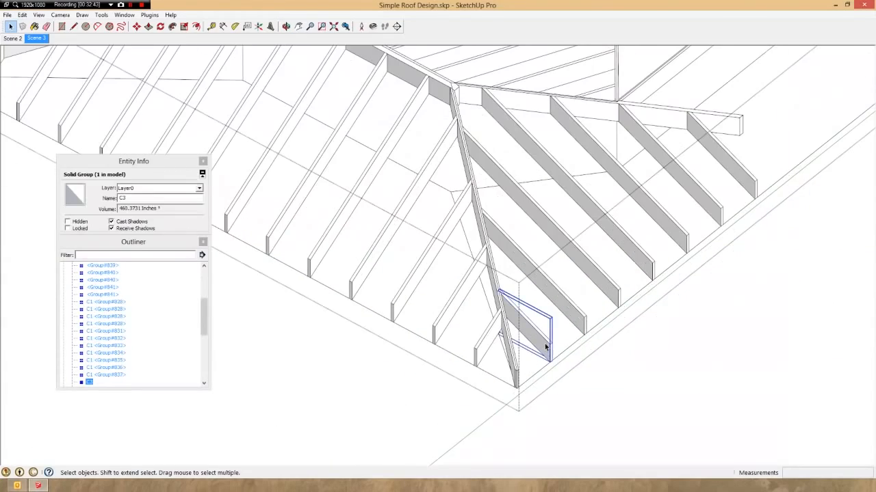
pyautogui.click(577, 317)
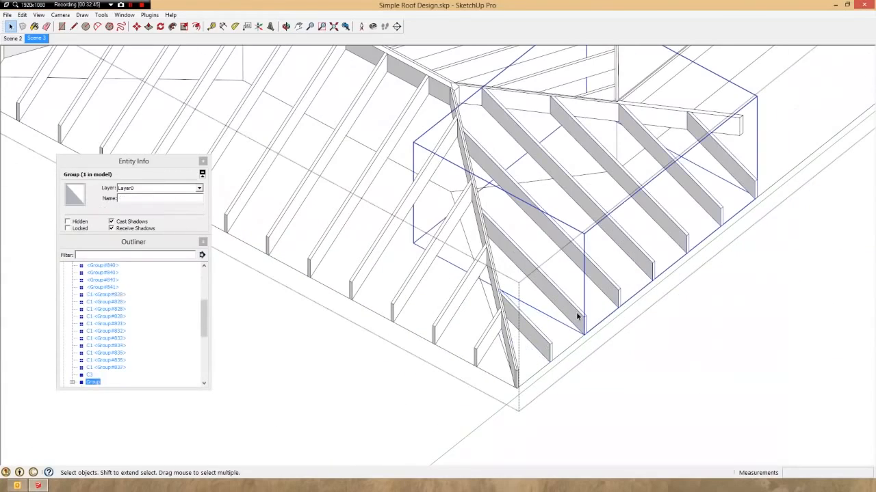
pyautogui.rightClick(574, 318)
pyautogui.click(595, 205)
# Copy the seven hip-end rafters clear of the roof and mirror the copies along the red axis.
pyautogui.press('m')
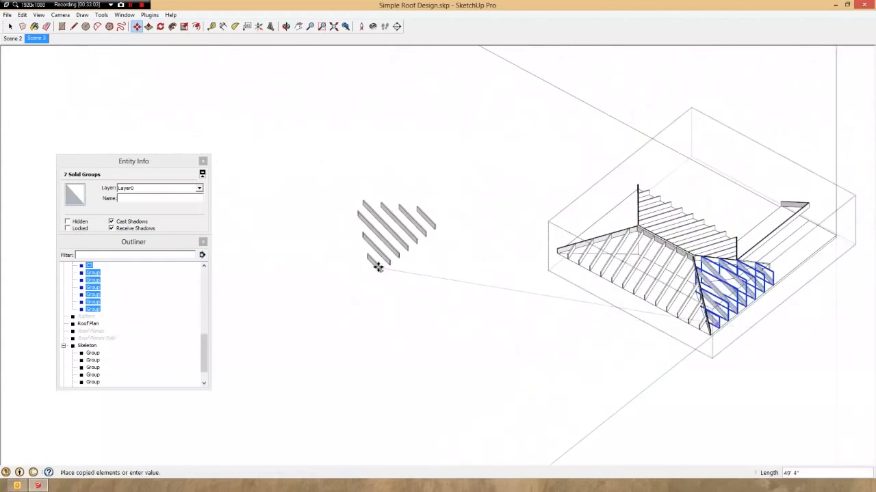
pyautogui.scroll(5, 371, 260)
pyautogui.press('s')
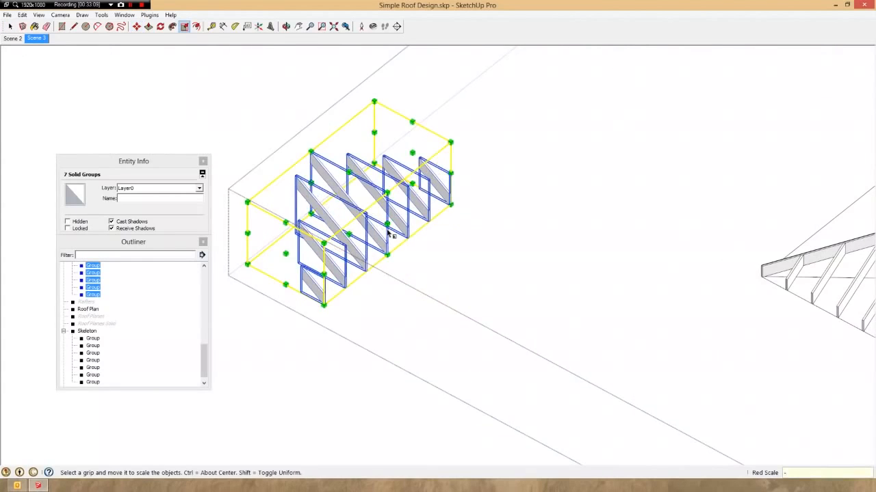
pyautogui.scroll(2, 388, 234)
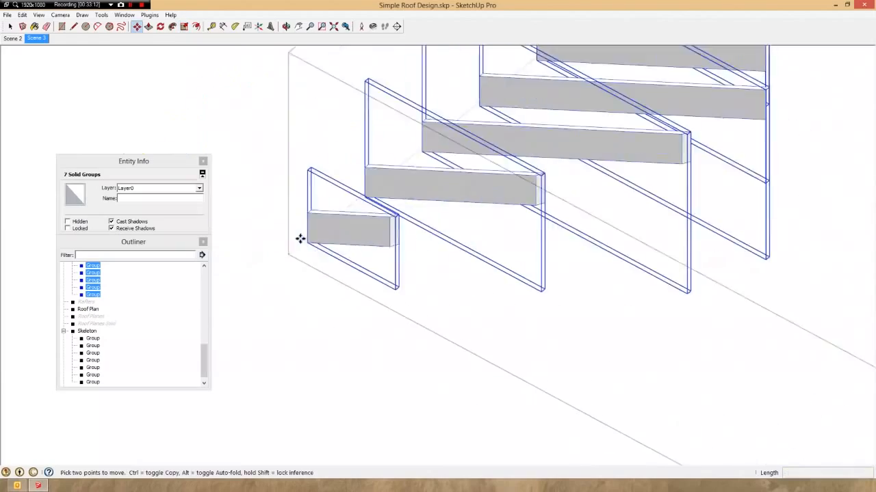
# Move the seven mirrored rafters into place between the hips at the opposite end of the roof.
pyautogui.scroll(5, 299, 238)
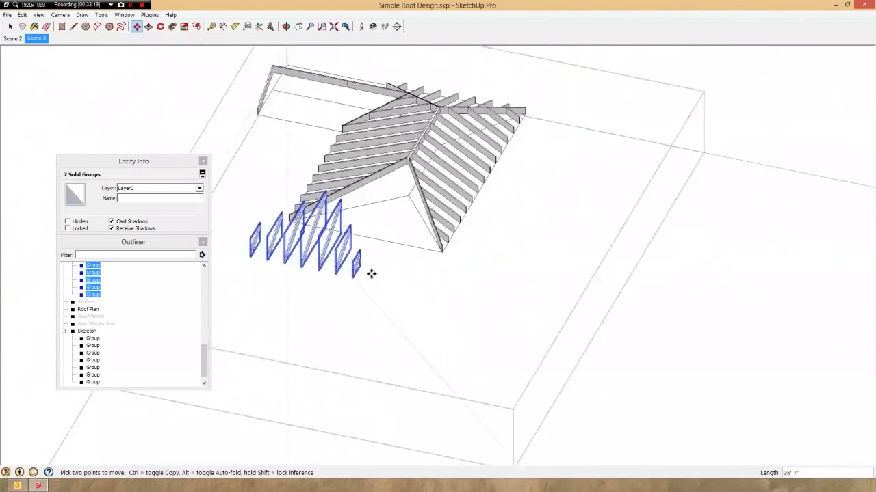
pyautogui.scroll(5, 445, 268)
pyautogui.click(446, 264)
pyautogui.scroll(2, 403, 256)
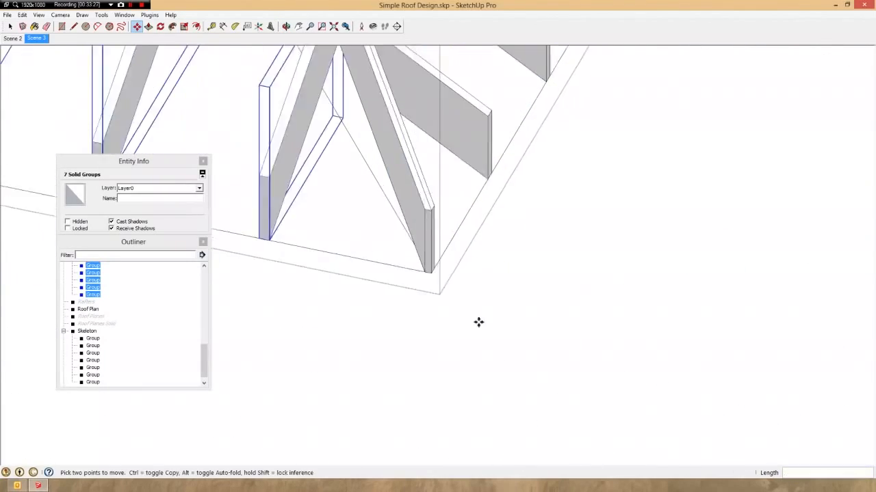
pyautogui.moveTo(477, 321); pyautogui.dragTo(517, 295, button='middle')
pyautogui.scroll(-7, 445, 306)
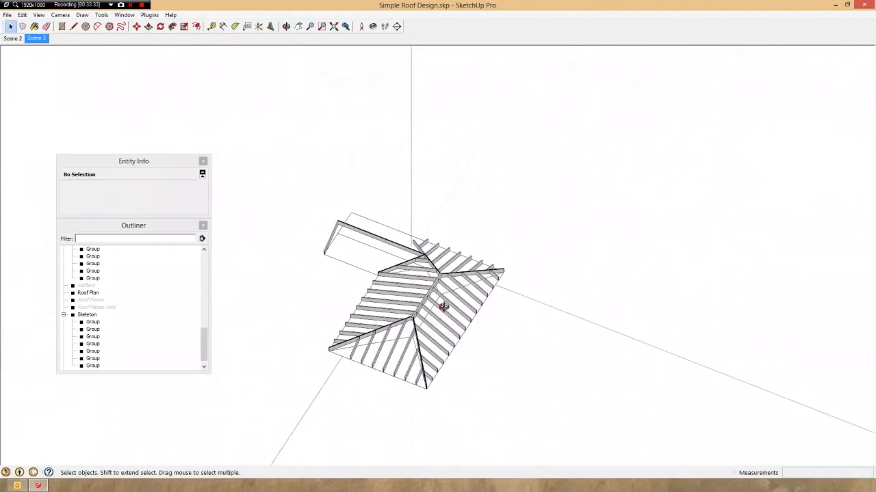
# Open the wing's ridge board inside the Skeleton group and delete the leftover seam edges across it.
pyautogui.moveTo(444, 305); pyautogui.dragTo(328, 295, button='middle')
pyautogui.scroll(7, 509, 265)
pyautogui.moveTo(509, 264); pyautogui.dragTo(324, 347, button='middle')
pyautogui.scroll(3, 367, 292)
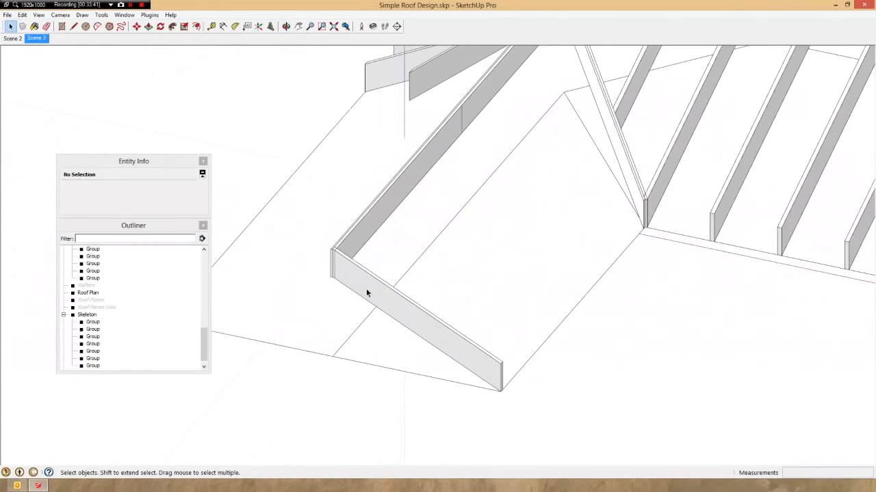
pyautogui.scroll(2, 361, 232)
pyautogui.doubleClick(361, 231)
pyautogui.scroll(-2, 361, 231)
pyautogui.scroll(1, 446, 150)
pyautogui.doubleClick(448, 150)
pyautogui.scroll(2, 470, 119)
pyautogui.click(471, 119)
pyautogui.click(496, 90)
pyautogui.scroll(-2, 496, 90)
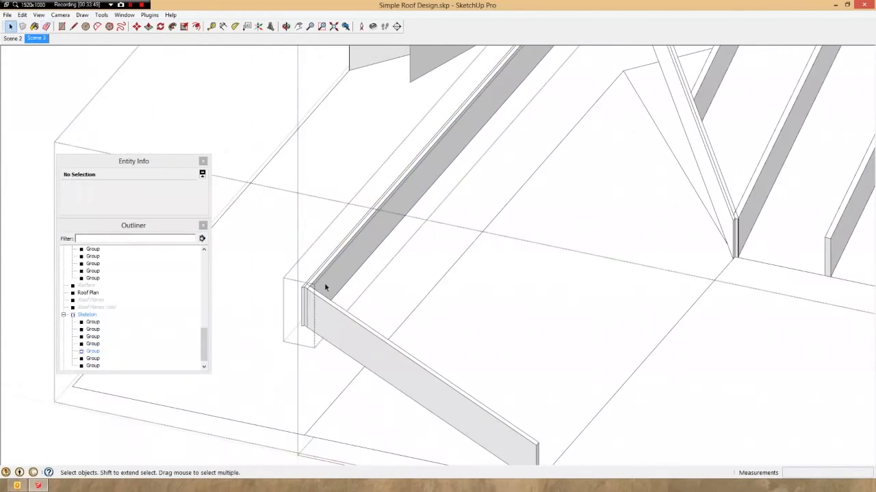
pyautogui.click(325, 282)
# Select the rafter at the outer end of the wing's ridge and name it C4.
pyautogui.doubleClick(362, 335)
pyautogui.click(363, 335)
pyautogui.scroll(-2, 361, 244)
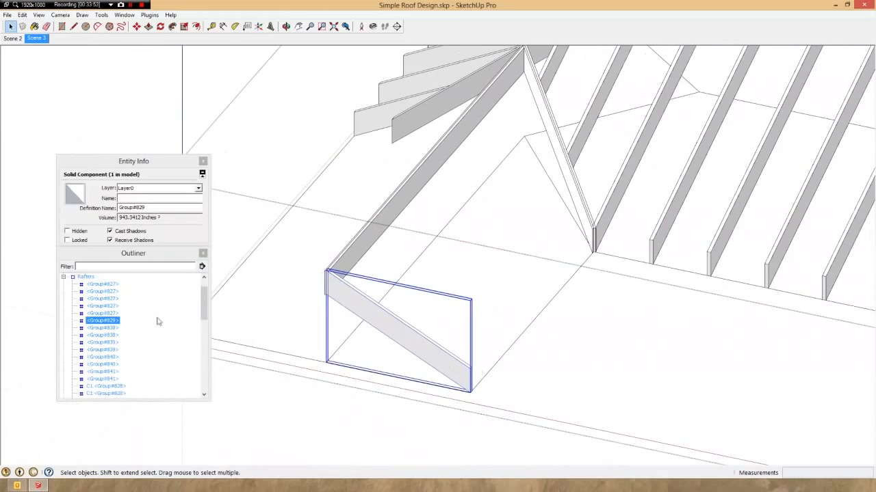
pyautogui.click(111, 322)
pyautogui.click(143, 198)
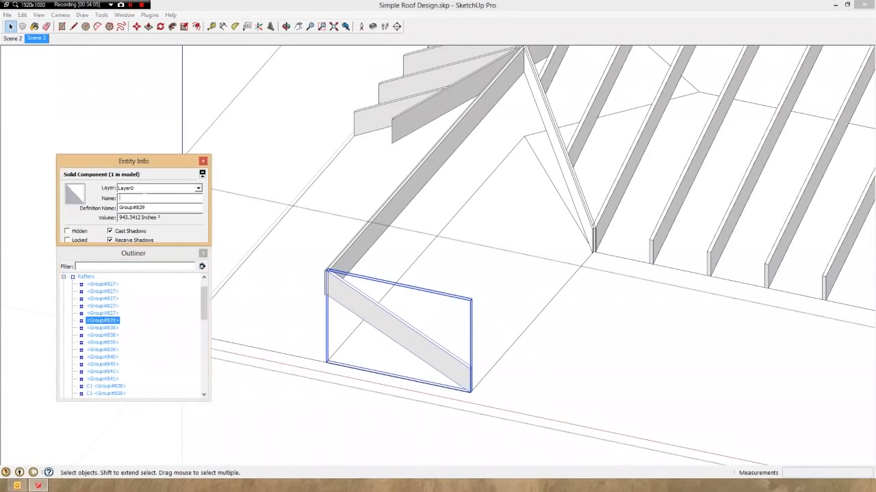
pyautogui.write('C4')
pyautogui.press('Return')
# Copy the C4 rafter along the wing's eave toward the valley and array the copy 10 times.
pyautogui.press('m')
pyautogui.scroll(3, 442, 382)
pyautogui.click(438, 382)
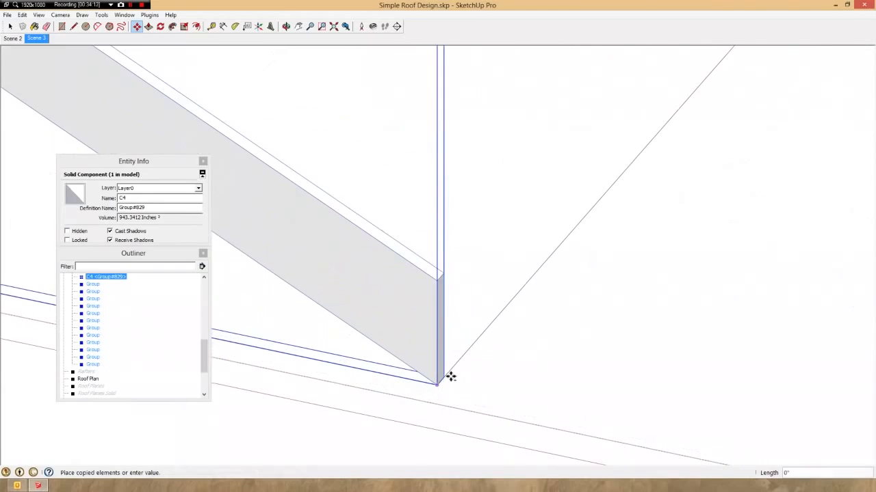
pyautogui.press('ctrl')
pyautogui.press('Return')
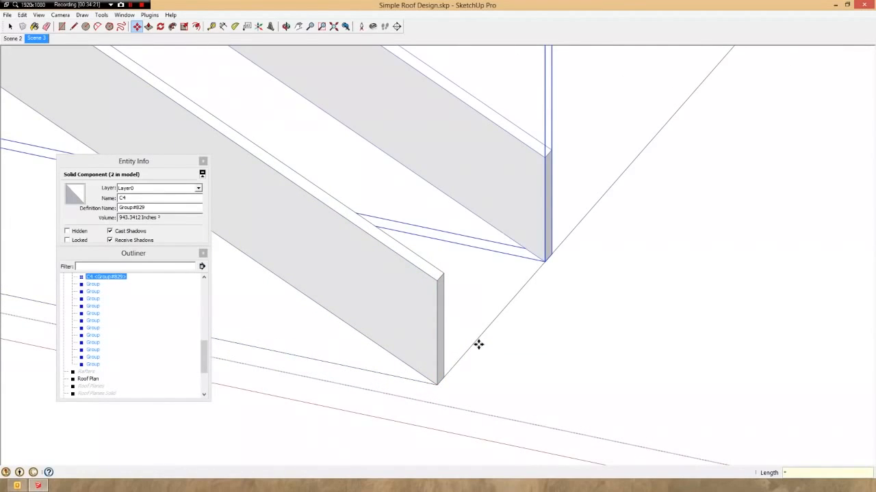
pyautogui.write('*10')
pyautogui.press('Return')
# Delete the surplus C4 rafter copies that lie beyond the valley.
pyautogui.scroll(-5, 478, 344)
pyautogui.press('space')
pyautogui.click(538, 234)
pyautogui.moveTo(537, 235); pyautogui.dragTo(465, 239, button='middle')
pyautogui.click(586, 204)
pyautogui.keyDown('shift'); pyautogui.click(619, 174); pyautogui.keyUp('shift')
pyautogui.press('Delete')
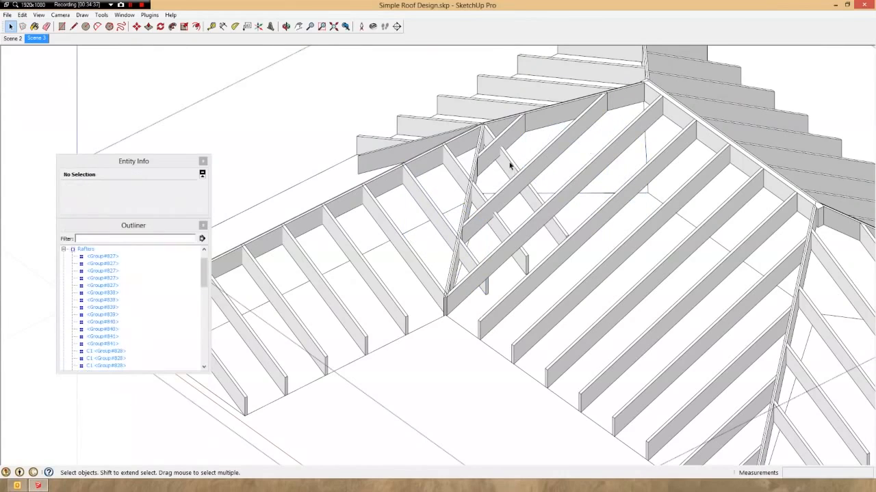
pyautogui.click(510, 163)
pyautogui.press('Delete')
# Make each of the three C4 rafters running into the valley a unique component.
pyautogui.moveTo(530, 182); pyautogui.dragTo(530, 219, button='middle')
pyautogui.rightClick(468, 239)
pyautogui.click(500, 107)
pyautogui.rightClick(474, 159)
pyautogui.click(511, 107)
pyautogui.rightClick(513, 120)
pyautogui.click(545, 107)
pyautogui.scroll(-3, 533, 212)
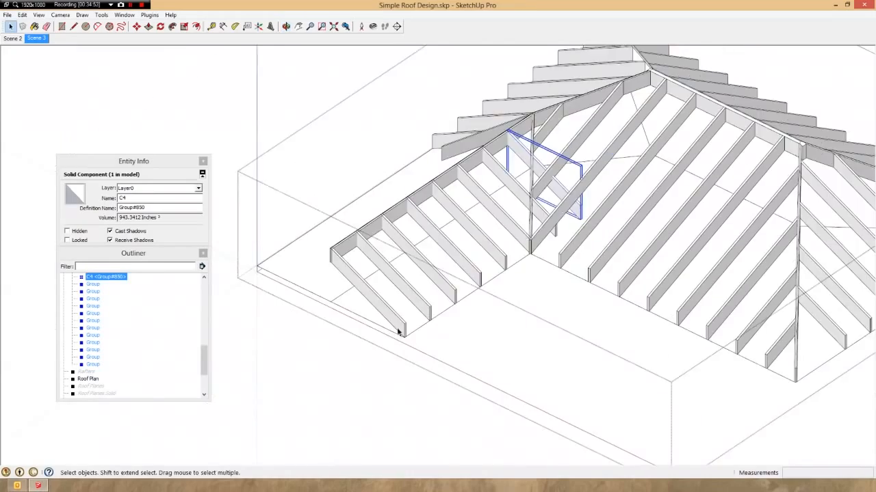
pyautogui.moveTo(399, 330); pyautogui.dragTo(433, 307, button='middle')
pyautogui.scroll(4, 434, 307)
pyautogui.keyDown('shift'); pyautogui.click(435, 309); pyautogui.keyUp('shift')
pyautogui.keyDown('shift'); pyautogui.click(477, 293); pyautogui.keyUp('shift')
pyautogui.keyDown('shift'); pyautogui.click(515, 270); pyautogui.keyUp('shift')
pyautogui.keyDown('shift'); pyautogui.click(544, 236); pyautogui.keyUp('shift')
pyautogui.keyDown('shift'); pyautogui.click(575, 204); pyautogui.keyUp('shift')
pyautogui.scroll(-3, 597, 167)
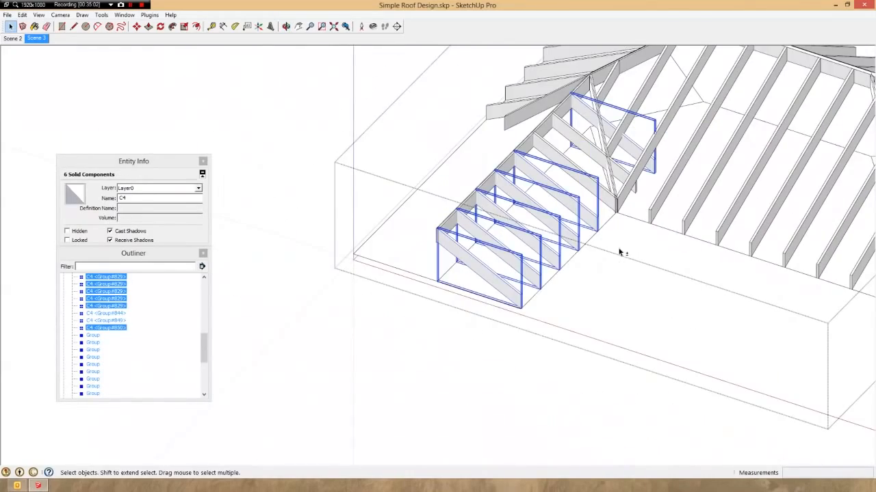
pyautogui.click(570, 205)
# Open the second C4 rafter from the valley's upper end and trim its surplus beyond the valley with a circle drawn along it.
pyautogui.scroll(8, 488, 104)
pyautogui.click(489, 154)
pyautogui.moveTo(490, 154); pyautogui.dragTo(656, 171, button='middle')
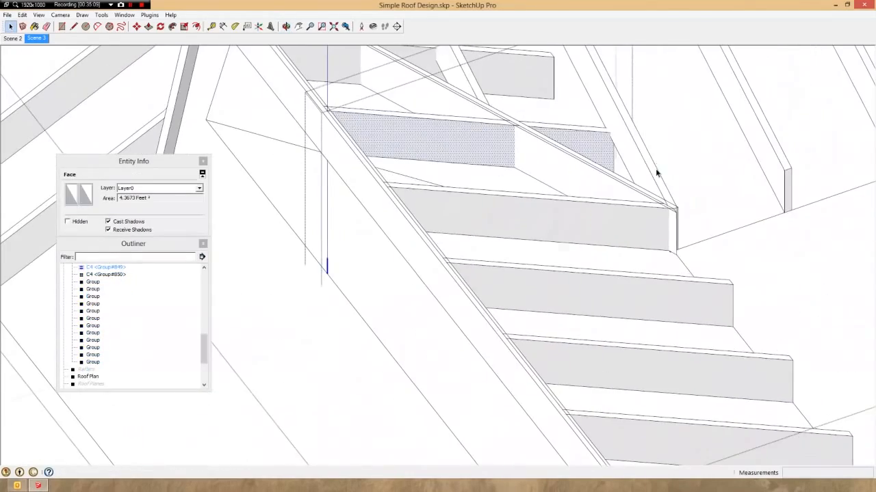
pyautogui.press('c')
pyautogui.click(527, 158)
pyautogui.click(519, 200)
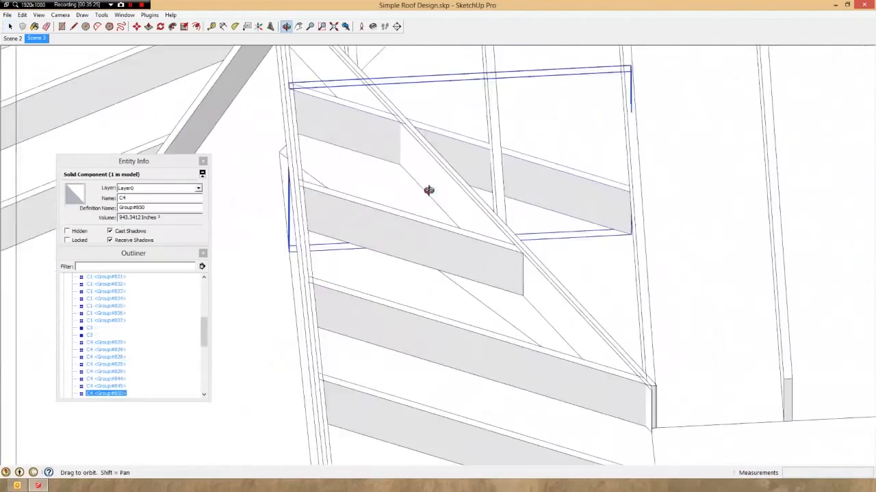
# Trim the C4 rafter nearest the valley's upper end along the valley with a cutting circle and close the component.
pyautogui.moveTo(426, 189); pyautogui.dragTo(445, 172, button='middle')
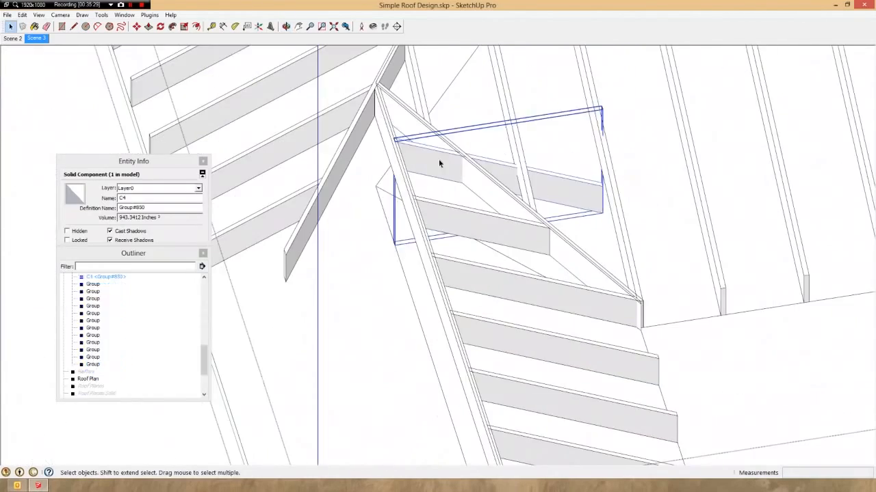
pyautogui.tripleClick(439, 158)
pyautogui.press('c')
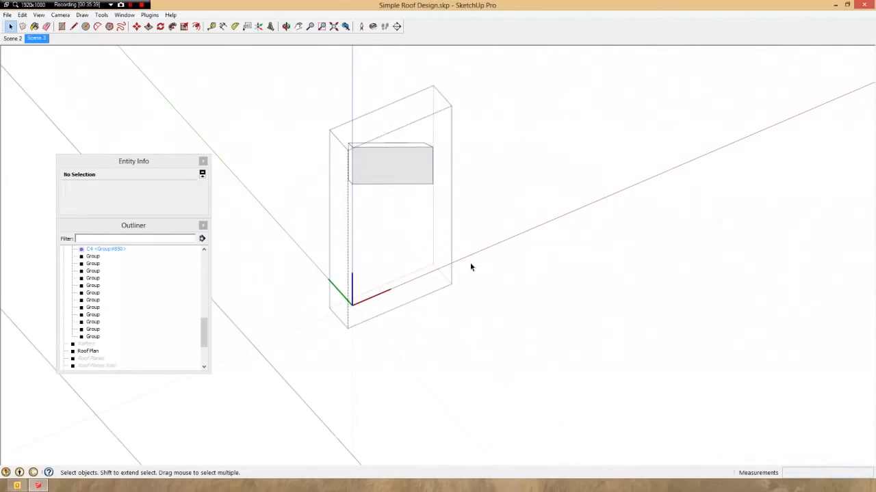
pyautogui.click(470, 267)
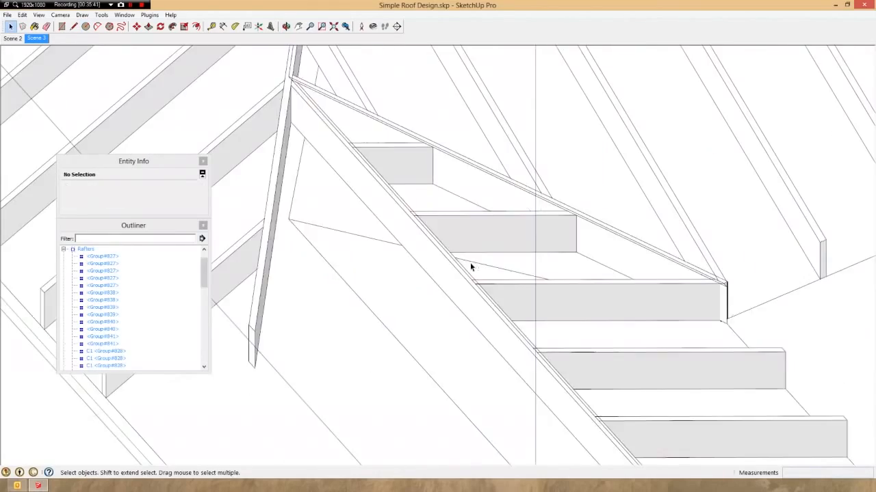
pyautogui.scroll(-4, 471, 268)
pyautogui.moveTo(470, 267); pyautogui.dragTo(450, 201, button='middle')
pyautogui.scroll(-1, 449, 201)
pyautogui.click(508, 122)
pyautogui.scroll(4, 491, 118)
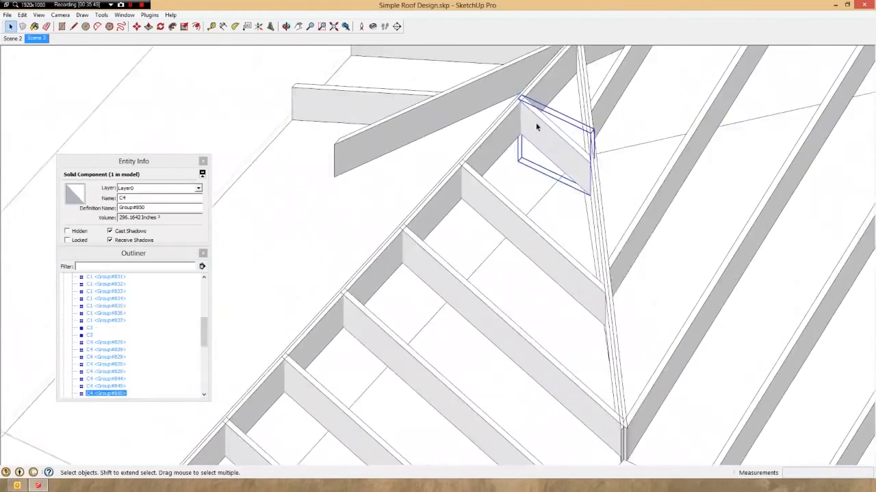
pyautogui.scroll(-4, 535, 123)
# Open the C4 rafter at the free end of the lower ridge and draw a vertical line where its face meets the ridge.
pyautogui.scroll(8, 319, 350)
pyautogui.click(328, 345)
pyautogui.scroll(-3, 344, 337)
pyautogui.scroll(-3, 368, 258)
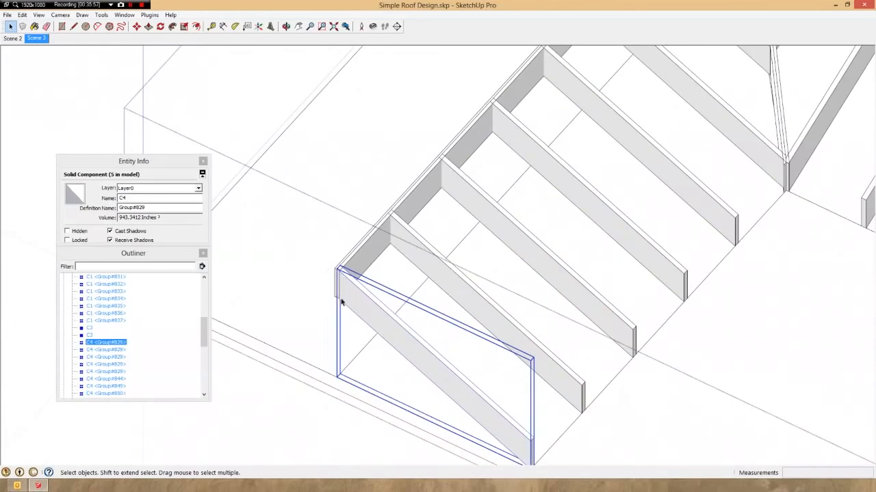
pyautogui.scroll(4, 344, 300)
pyautogui.tripleClick(344, 297)
pyautogui.moveTo(344, 297); pyautogui.dragTo(356, 311, button='middle')
pyautogui.scroll(4, 339, 325)
pyautogui.press('l')
pyautogui.click(350, 312)
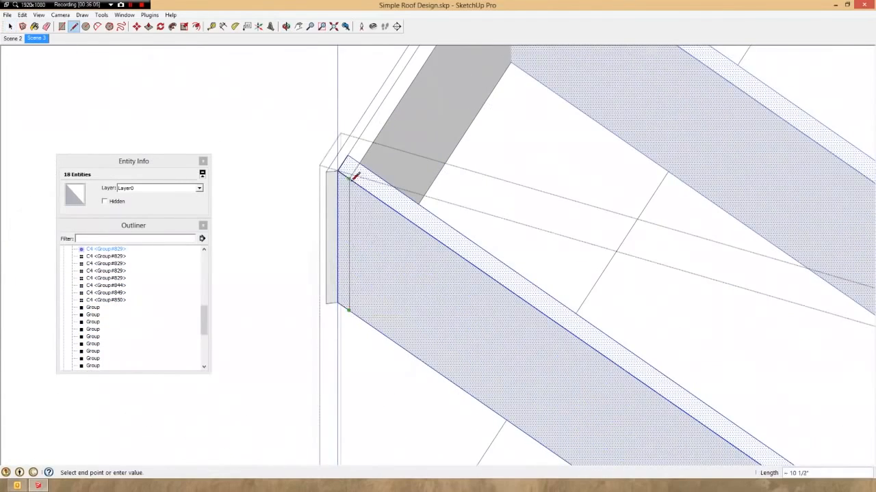
pyautogui.click(349, 179)
# Push the narrow strip at the C4 rafter's ridge end through 1 1/2" to cut it flush with the ridge and close the component.
pyautogui.scroll(-3, 451, 206)
pyautogui.scroll(4, 381, 203)
pyautogui.press('space')
pyautogui.click(397, 225)
pyautogui.press('p')
pyautogui.click(399, 214)
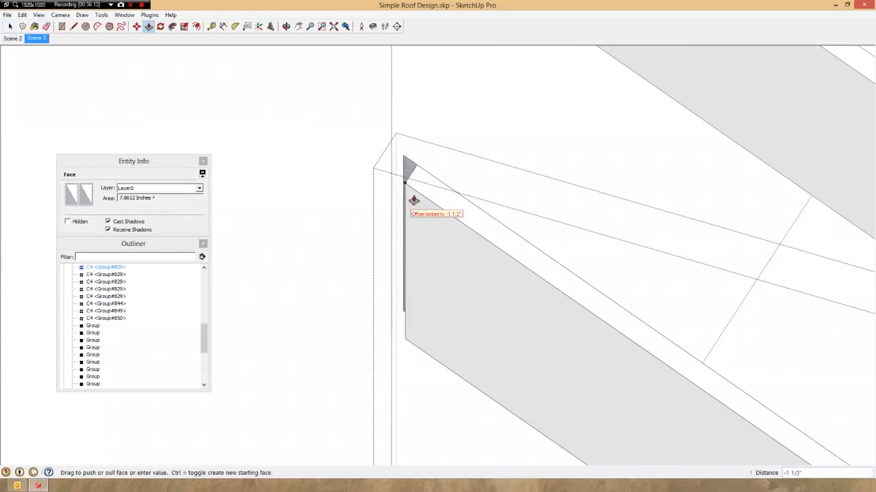
pyautogui.click(414, 201)
pyautogui.press('space')
pyautogui.scroll(-7, 356, 293)
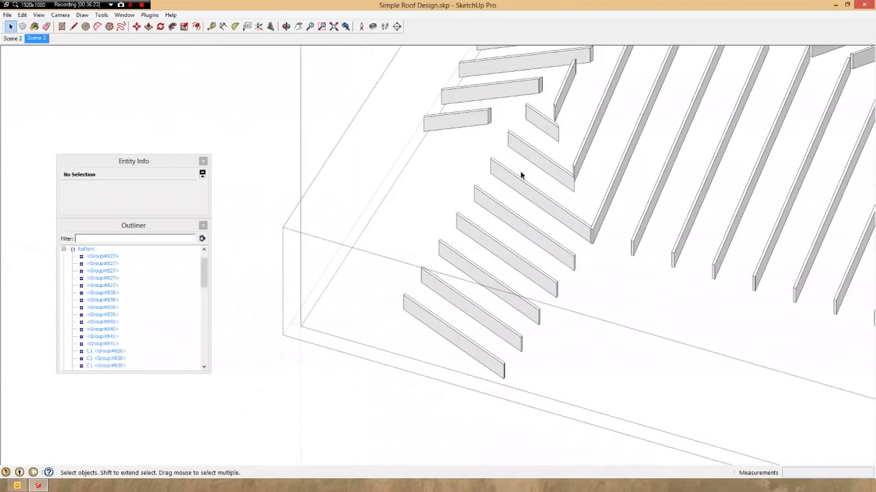
# Open the longest of the three unique C4 valley rafters, mark the ridge line and push away the strip at its ridge end.
pyautogui.scroll(4, 520, 175)
pyautogui.tripleClick(491, 181)
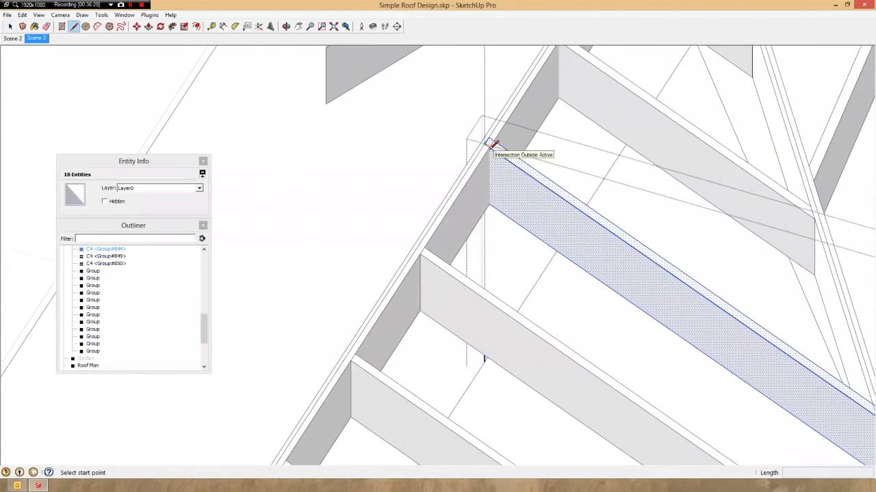
pyautogui.press('space')
pyautogui.scroll(4, 505, 198)
pyautogui.click(490, 178)
pyautogui.press('p')
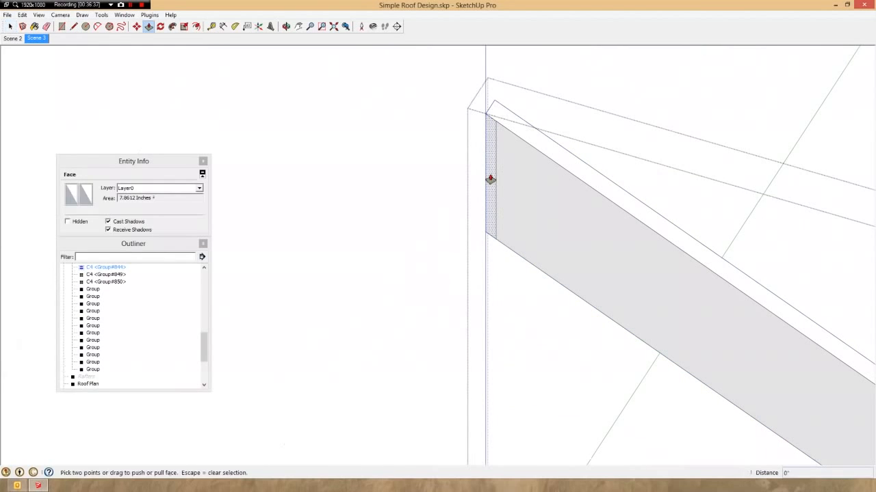
pyautogui.press('space')
pyautogui.scroll(-5, 490, 177)
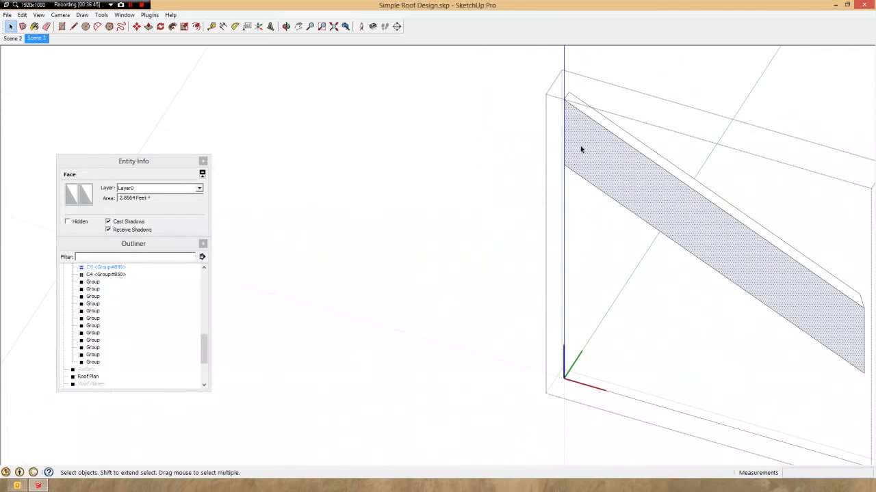
# Trim the ridge end of the middle unique C4 valley rafter by pushing its narrow end strip through 1 1/2".
pyautogui.rightClick(580, 146)
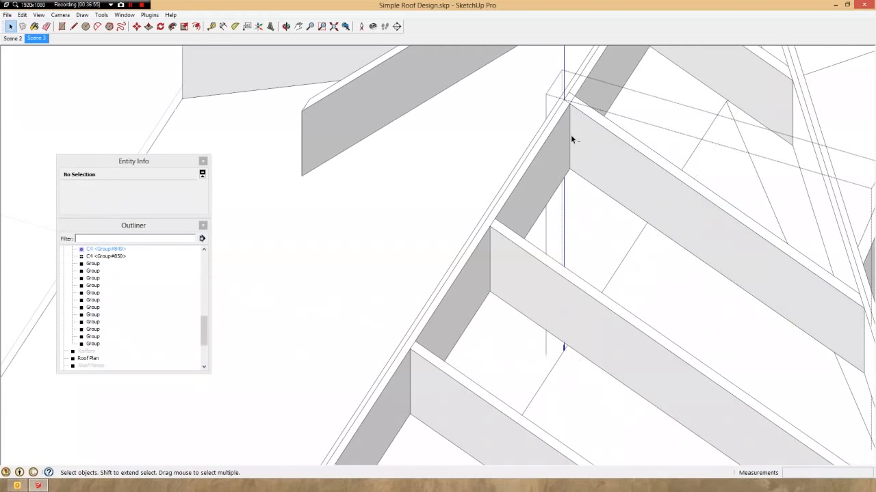
pyautogui.scroll(5, 571, 134)
pyautogui.click(565, 151)
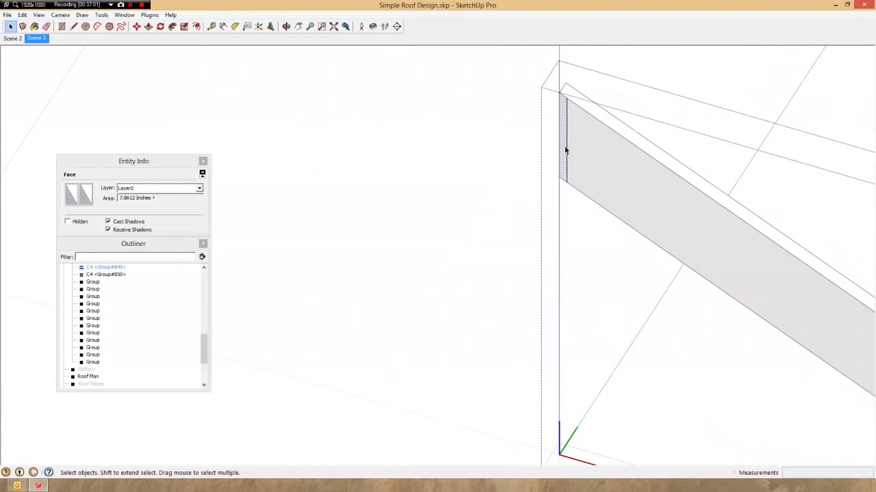
pyautogui.press('p')
pyautogui.press('space')
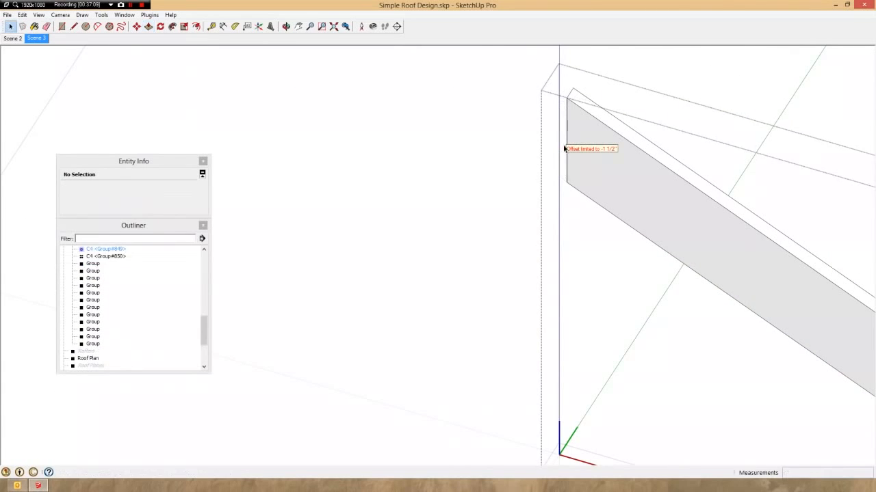
# Open the shortest C4 valley rafter and move its ridge-end face back flush with the side of the ridge.
pyautogui.tripleClick(609, 117)
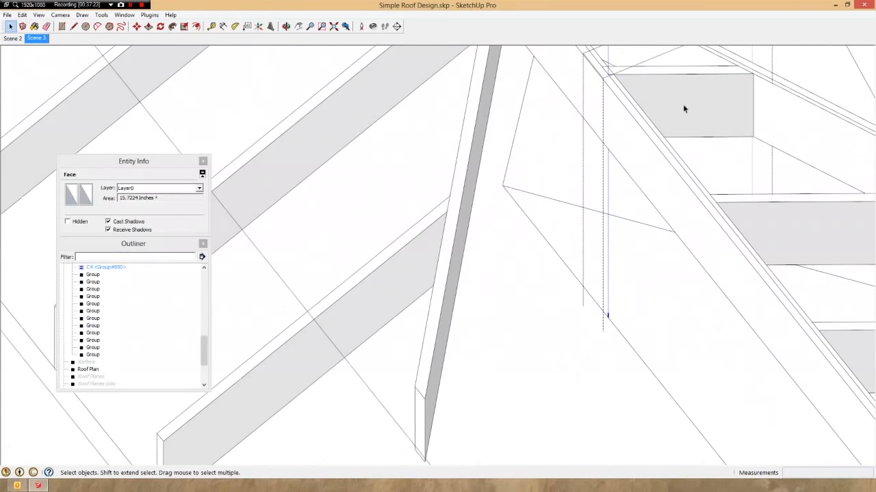
pyautogui.press('m')
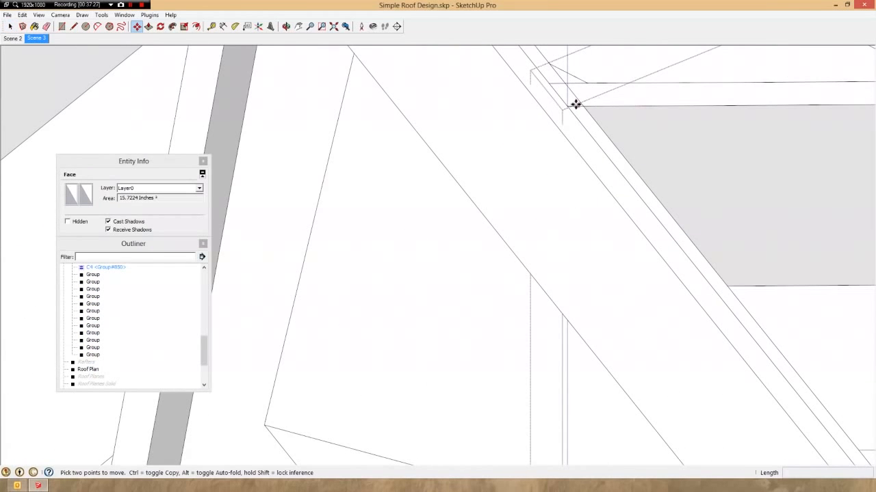
pyautogui.click(574, 101)
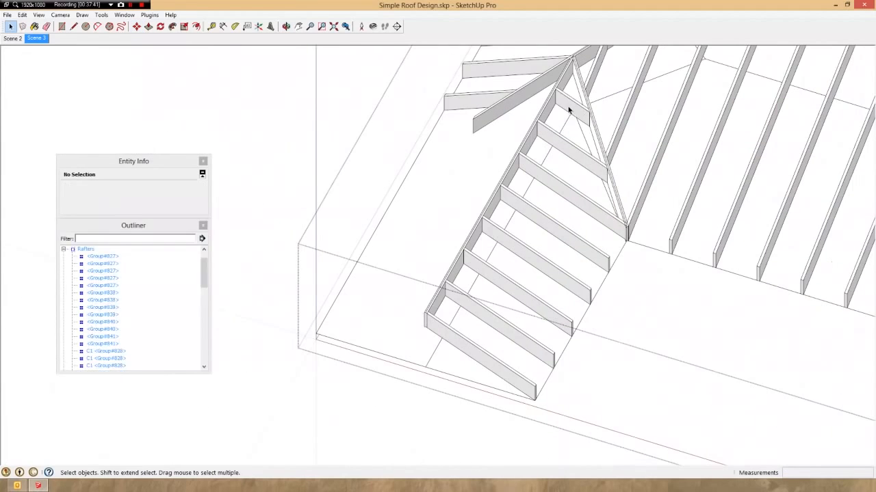
# Select all eight C4 rafters along the lower ridge and place a copy of them clear of the roof.
pyautogui.click(567, 107)
pyautogui.moveTo(567, 159)
pyautogui.mouseDown()
pyautogui.moveTo(530, 251)
pyautogui.moveTo(465, 344)
pyautogui.mouseUp()
pyautogui.moveTo(465, 344); pyautogui.dragTo(445, 372)
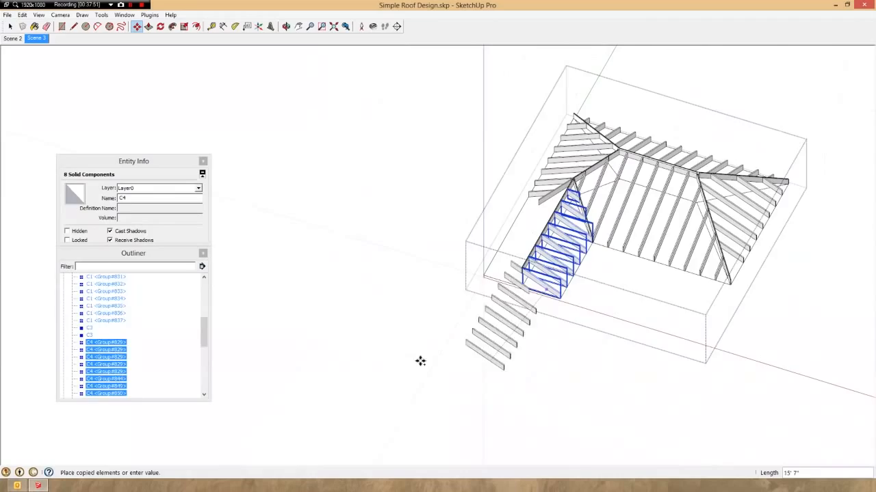
pyautogui.click(403, 373)
# Mirror the copied C4 rafters along the red axis with a scale of -1.
pyautogui.press('s')
pyautogui.scroll(5, 441, 352)
pyautogui.click(411, 320)
pyautogui.write('-1')
pyautogui.press('Return')
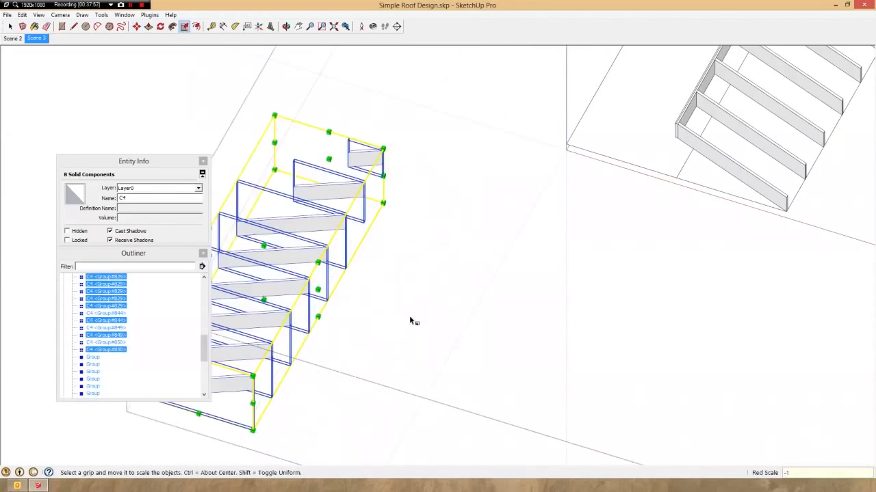
# Move the mirrored C4 rafters into place against the opposite side of the lower ridge.
pyautogui.press('m')
pyautogui.scroll(-2, 458, 277)
pyautogui.scroll(5, 315, 352)
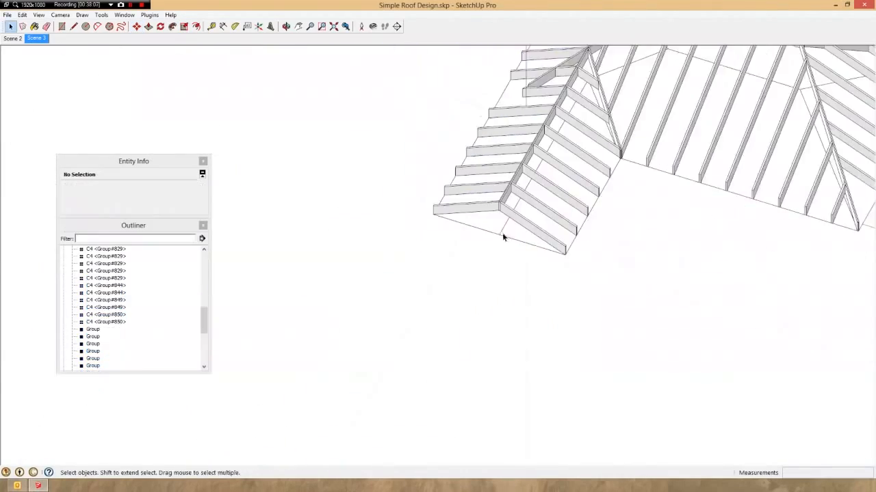
# Delete the short rafters beside the lower end of the hip that ends near the lower ridge.
pyautogui.moveTo(503, 237); pyautogui.dragTo(496, 187, button='middle')
pyautogui.scroll(5, 472, 192)
pyautogui.moveTo(314, 205); pyautogui.dragTo(383, 213, button='middle')
pyautogui.scroll(3, 336, 226)
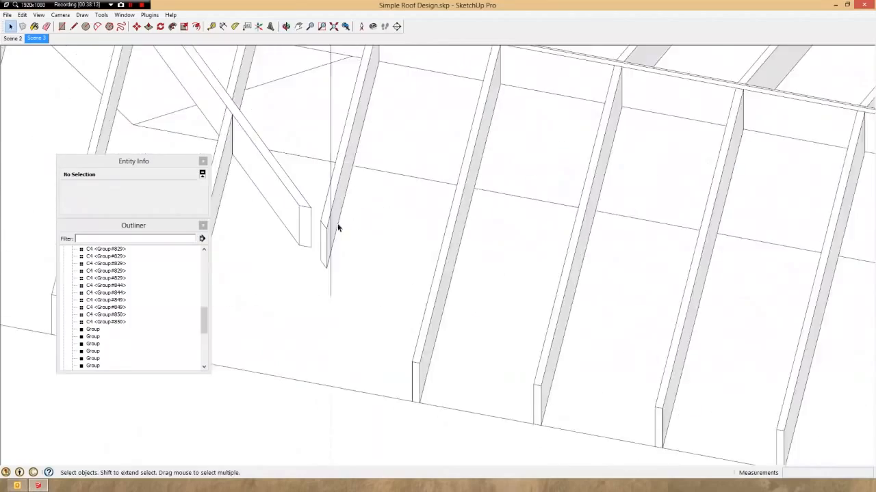
pyautogui.moveTo(336, 227); pyautogui.dragTo(437, 229, button='middle')
pyautogui.scroll(-3, 462, 230)
pyautogui.click(470, 241)
pyautogui.press('Delete')
pyautogui.click(470, 241)
pyautogui.press('Delete')
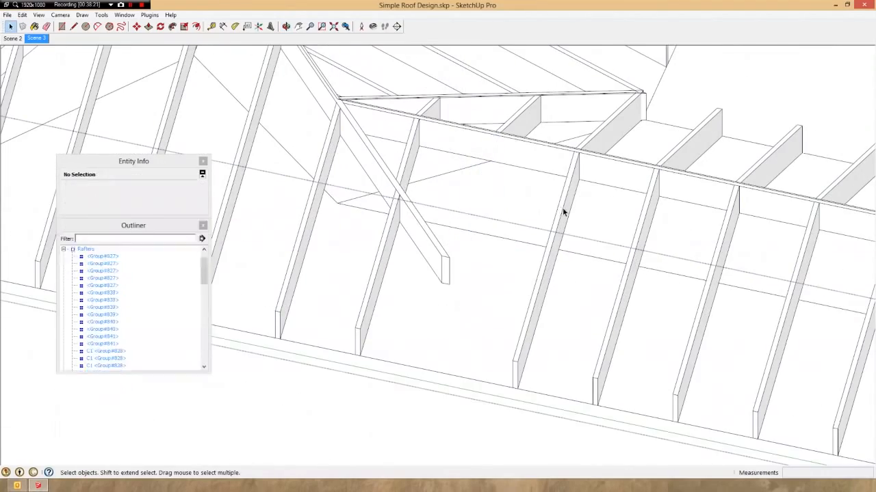
# Copy the neighbouring full-length common rafter along the ridge into the gap beside the hip.
pyautogui.click(562, 210)
pyautogui.press('m')
pyautogui.moveTo(563, 208); pyautogui.dragTo(664, 167, button='middle')
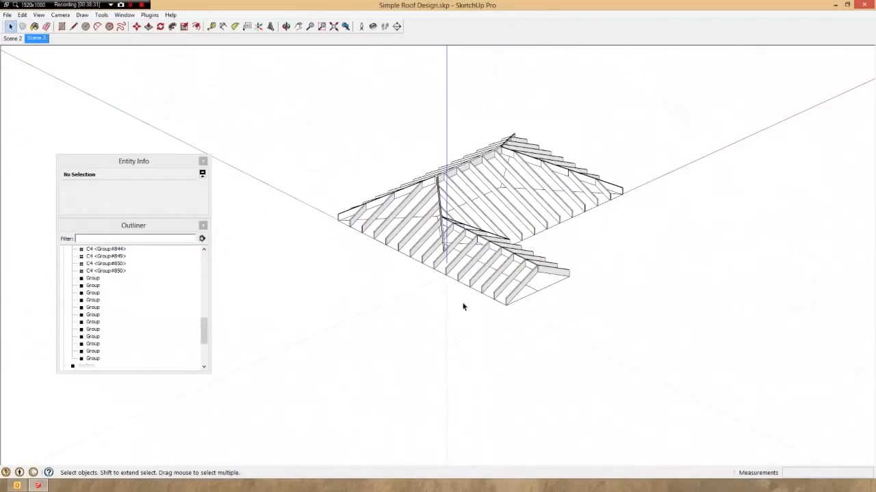
# Examine the complete rafter layout of the roof from several sides.
pyautogui.scroll(-3, 463, 305)
pyautogui.press('o')
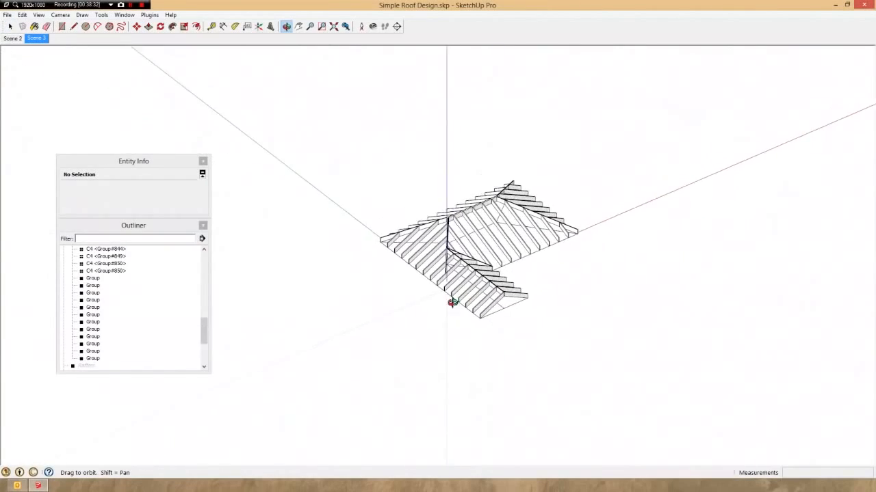
pyautogui.moveTo(451, 299)
pyautogui.mouseDown()
pyautogui.moveTo(308, 295)
pyautogui.moveTo(290, 231)
pyautogui.moveTo(357, 221)
pyautogui.moveTo(678, 273)
pyautogui.moveTo(811, 264)
pyautogui.moveTo(848, 371)
pyautogui.moveTo(707, 394)
pyautogui.moveTo(499, 339)
pyautogui.moveTo(352, 324)
pyautogui.moveTo(445, 365)
pyautogui.moveTo(666, 305)
pyautogui.moveTo(565, 196)
pyautogui.moveTo(308, 245)
pyautogui.moveTo(217, 305)
pyautogui.moveTo(734, 334)
pyautogui.mouseUp()
pyautogui.moveTo(734, 334); pyautogui.dragTo(713, 253, button='middle')
pyautogui.scroll(-3, 713, 252)
pyautogui.scroll(5, 589, 253)
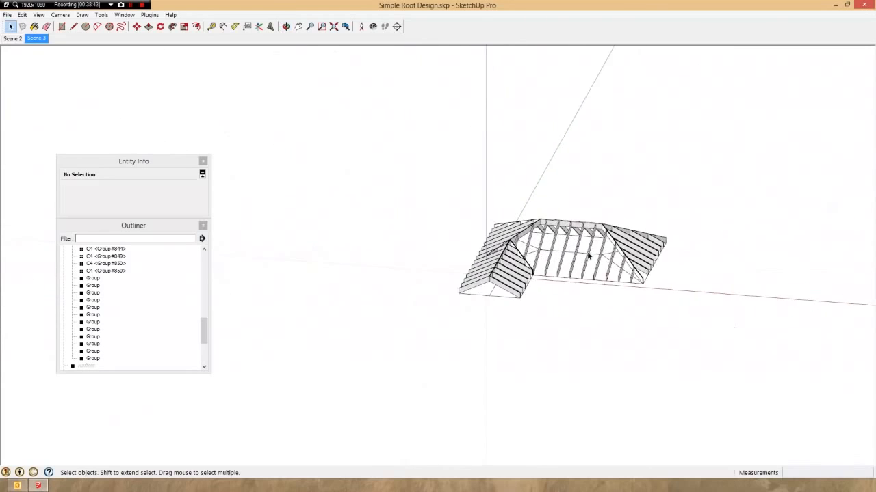
pyautogui.moveTo(625, 275); pyautogui.dragTo(639, 252, button='middle')
pyautogui.scroll(3, 578, 214)
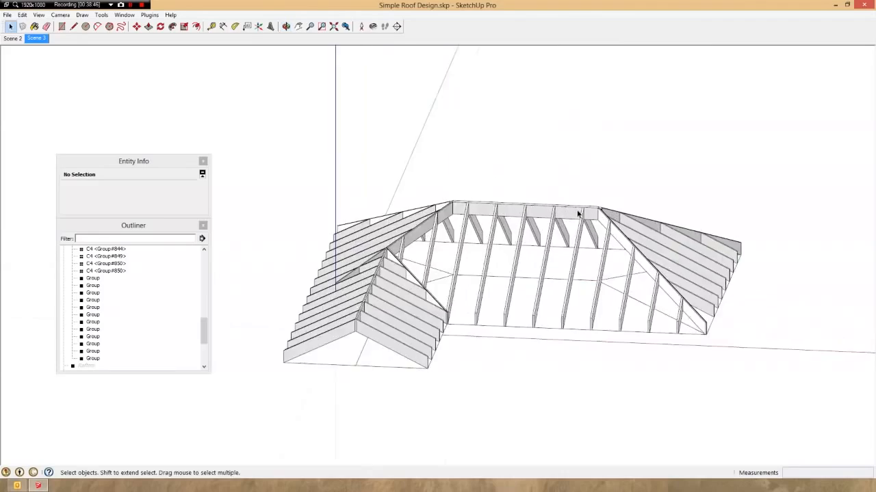
# Inspect the rafter connections along the main ridge and the jack rafters at the hip end.
pyautogui.scroll(4, 580, 216)
pyautogui.moveTo(581, 216); pyautogui.dragTo(443, 224, button='middle')
pyautogui.scroll(5, 547, 235)
pyautogui.scroll(-2, 615, 224)
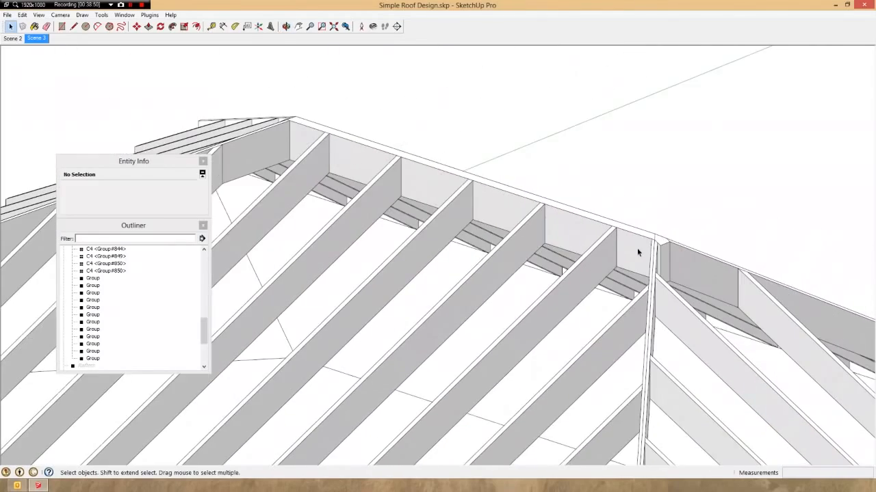
pyautogui.moveTo(637, 250); pyautogui.dragTo(546, 223, button='middle')
pyautogui.scroll(-2, 545, 221)
pyautogui.moveTo(547, 265); pyautogui.dragTo(479, 266, button='middle')
pyautogui.scroll(5, 458, 269)
pyautogui.scroll(-5, 534, 198)
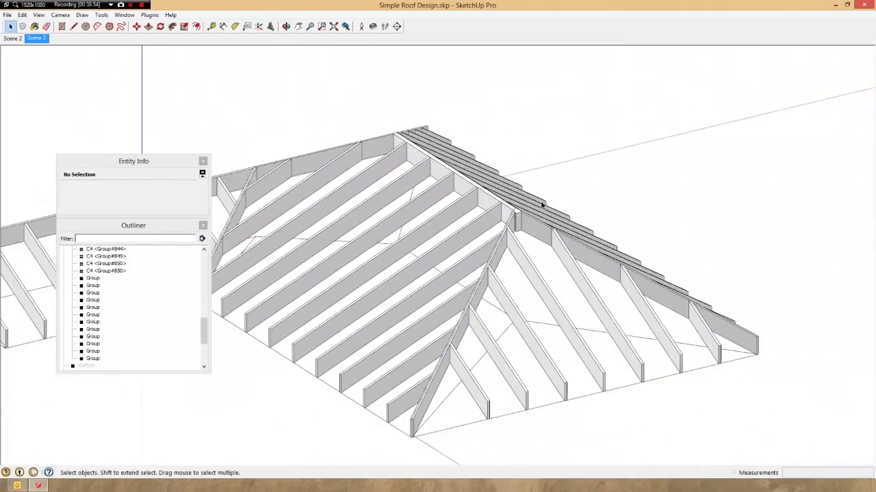
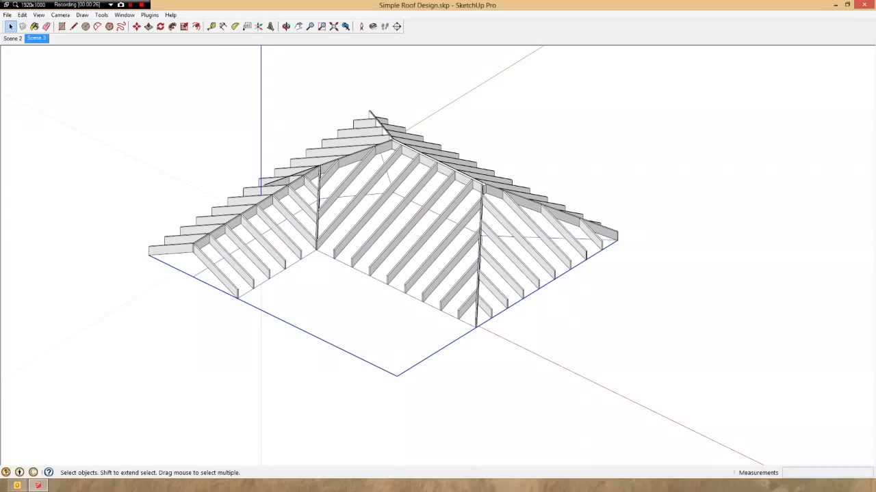
# Move and enlarge the Outliner, then review the Jacks and Commons subgroups inside the Rafters group.
pyautogui.moveTo(360, 137); pyautogui.dragTo(172, 177)
pyautogui.moveTo(261, 335); pyautogui.dragTo(259, 443)
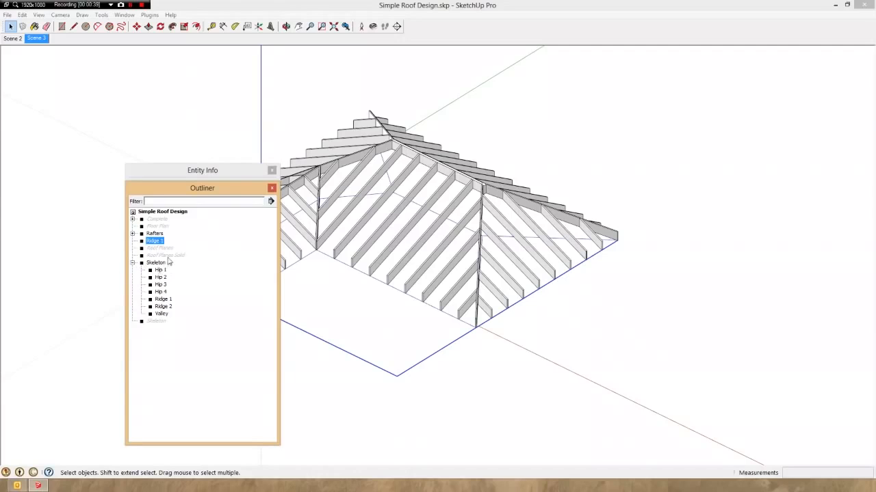
pyautogui.click(132, 234)
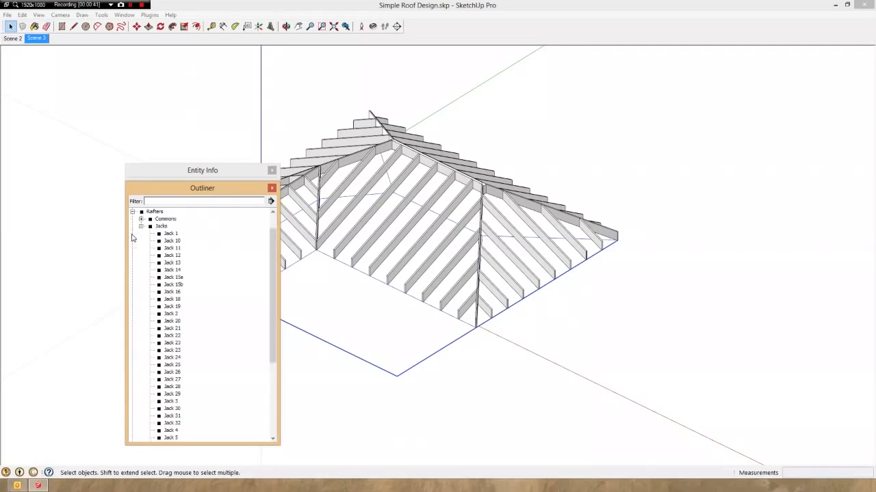
pyautogui.scroll(-5, 272, 258)
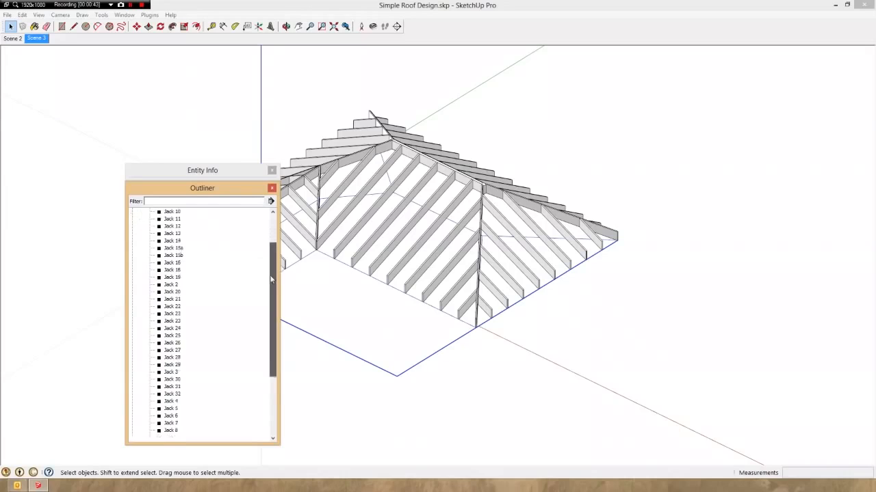
pyautogui.scroll(4, 275, 260)
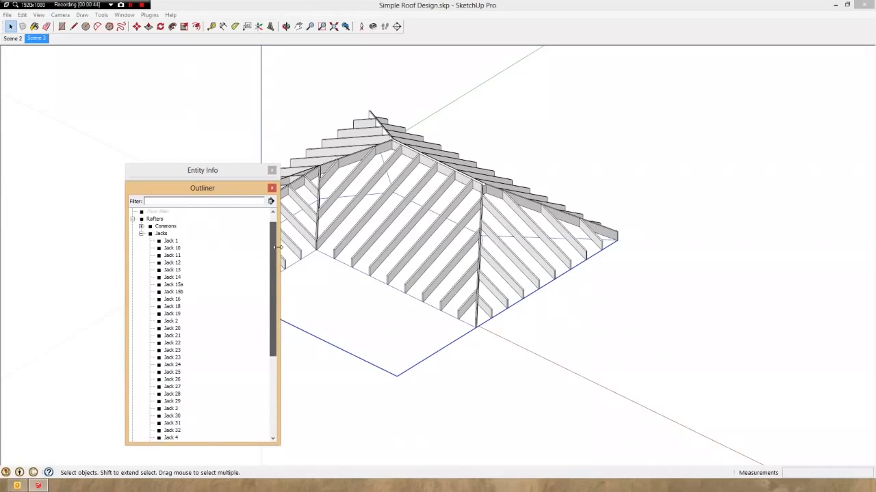
pyautogui.click(142, 234)
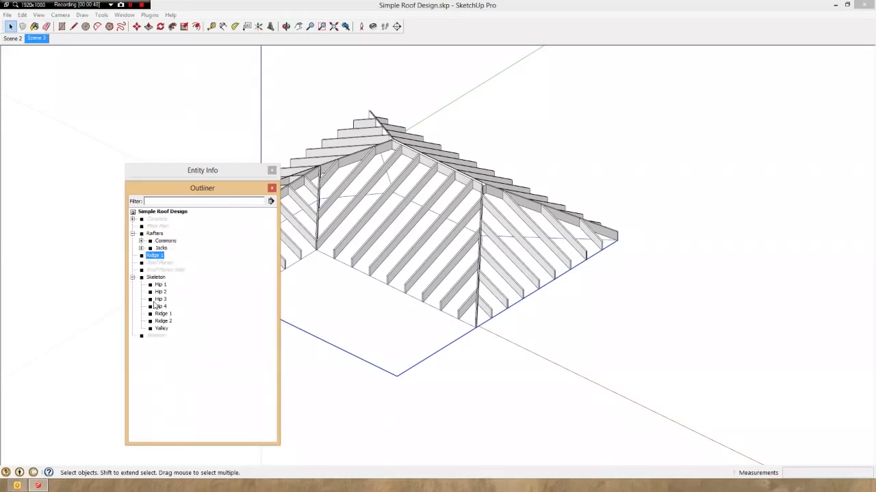
pyautogui.click(141, 241)
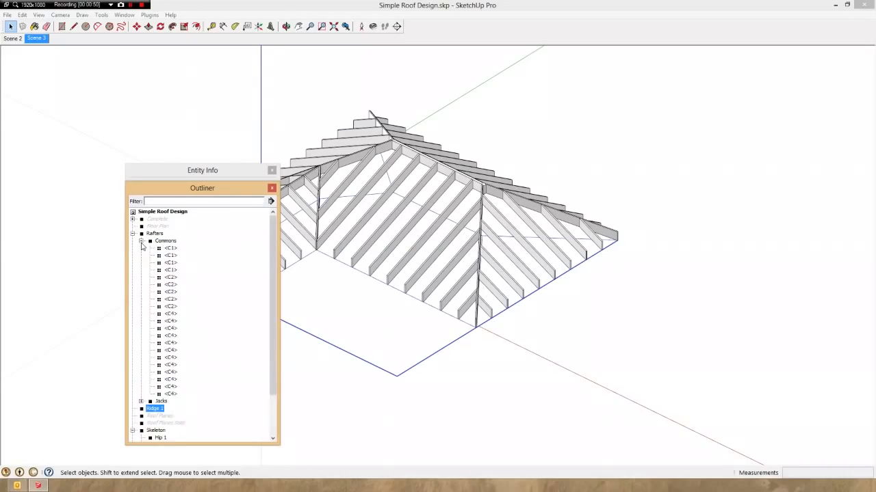
pyautogui.click(140, 240)
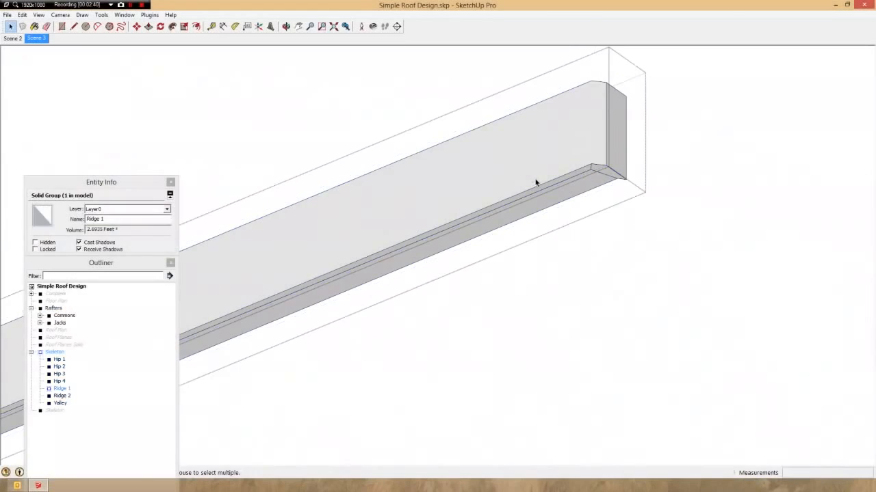
# Select the side face of Ridge 1 inside its group and examine the ridge's angled end cuts.
pyautogui.doubleClick(536, 169)
pyautogui.click(536, 169)
pyautogui.moveTo(535, 170)
pyautogui.mouseDown(button='middle')
pyautogui.moveTo(612, 389)
pyautogui.moveTo(494, 168)
pyautogui.moveTo(367, 180)
pyautogui.moveTo(549, 164)
pyautogui.mouseUp(button='middle')
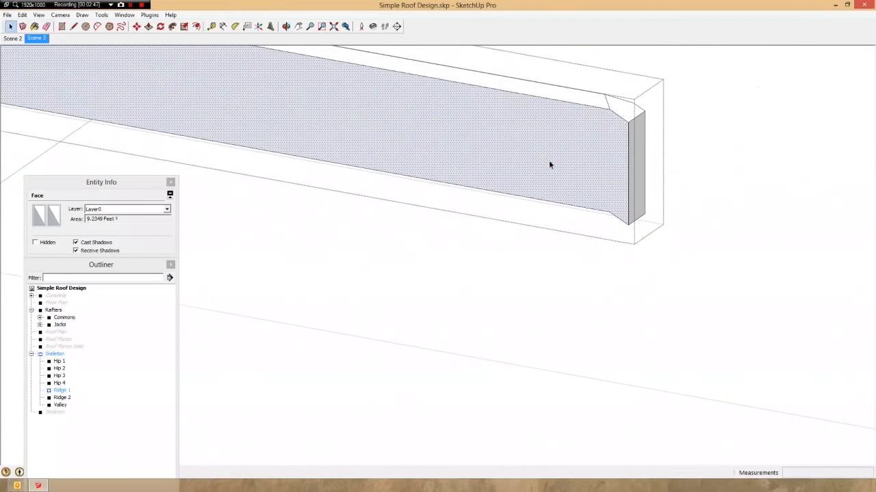
pyautogui.moveTo(611, 195); pyautogui.dragTo(478, 180, button='middle')
pyautogui.scroll(-5, 578, 260)
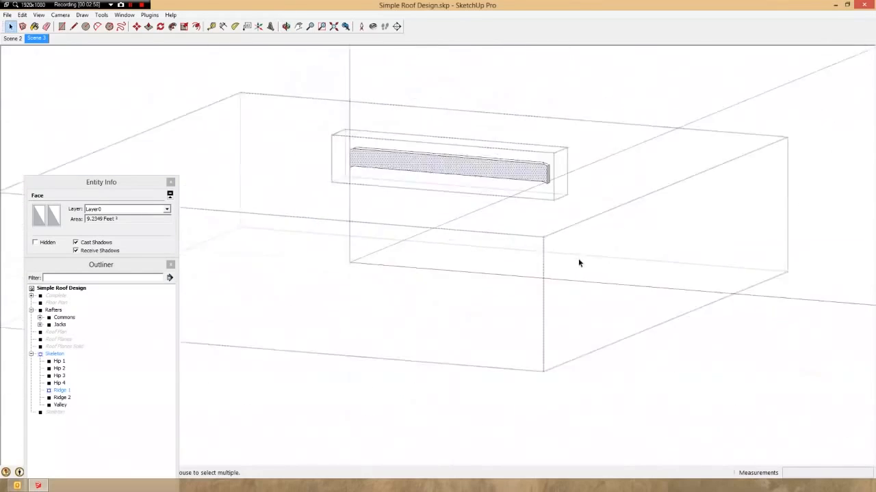
# Draw a horizontal circle centred on Ridge 1's side face, extending beyond both ridge ends, and intersect it with the ridge's faces.
pyautogui.scroll(-1, 534, 204)
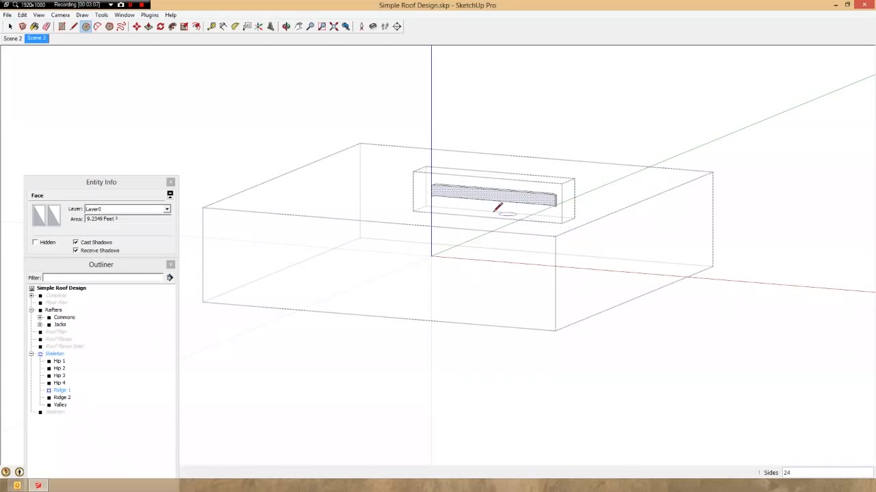
pyautogui.scroll(3, 445, 231)
pyautogui.scroll(5, 548, 153)
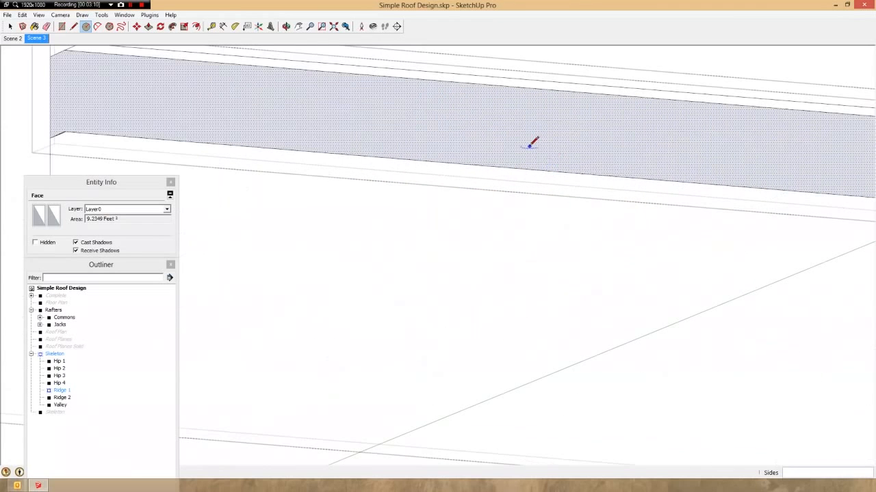
pyautogui.click(528, 145)
pyautogui.scroll(-5, 581, 182)
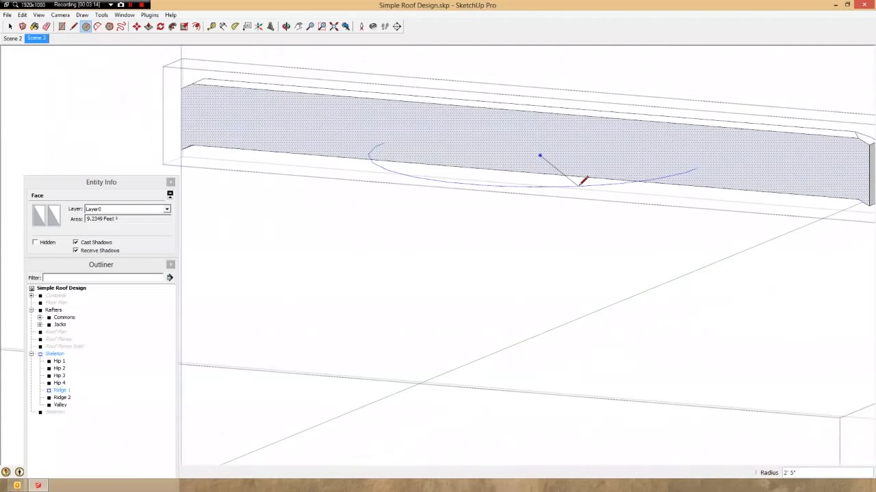
pyautogui.hotkey('ctrl', 'a')
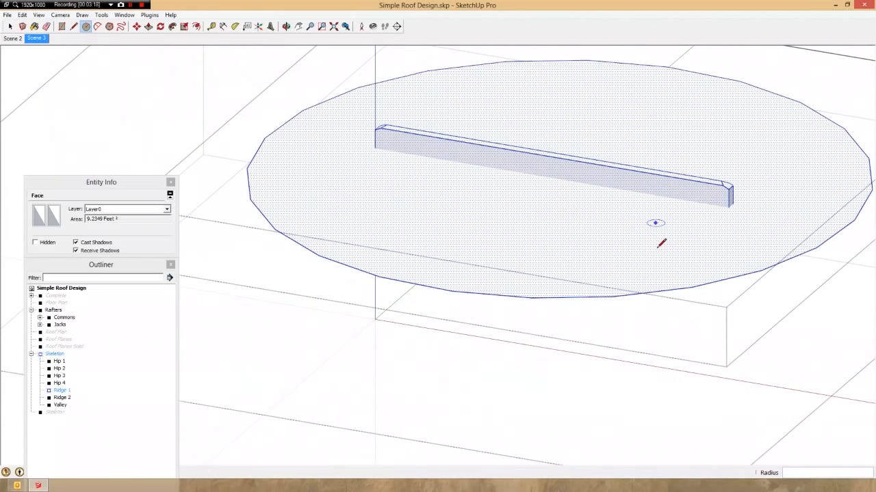
pyautogui.hotkey('ctrl', 't')
pyautogui.press('space')
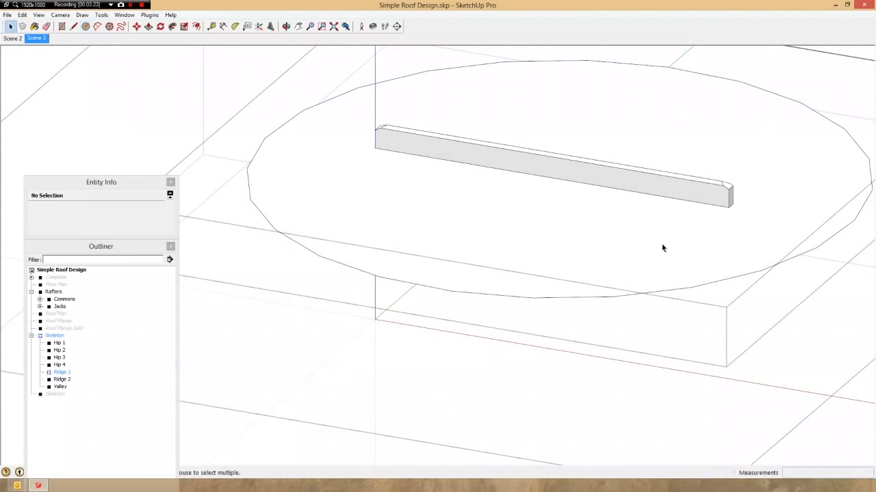
# Delete the portion of Ridge 1 lying below the horizontal circle.
pyautogui.scroll(-3, 595, 240)
pyautogui.moveTo(641, 240); pyautogui.dragTo(651, 133, button='middle')
pyautogui.scroll(4, 674, 243)
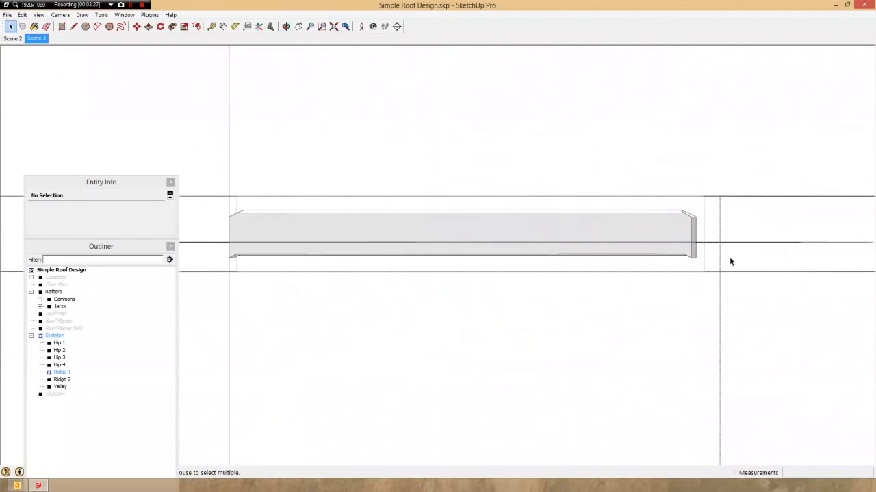
pyautogui.moveTo(203, 314); pyautogui.dragTo(203, 314)
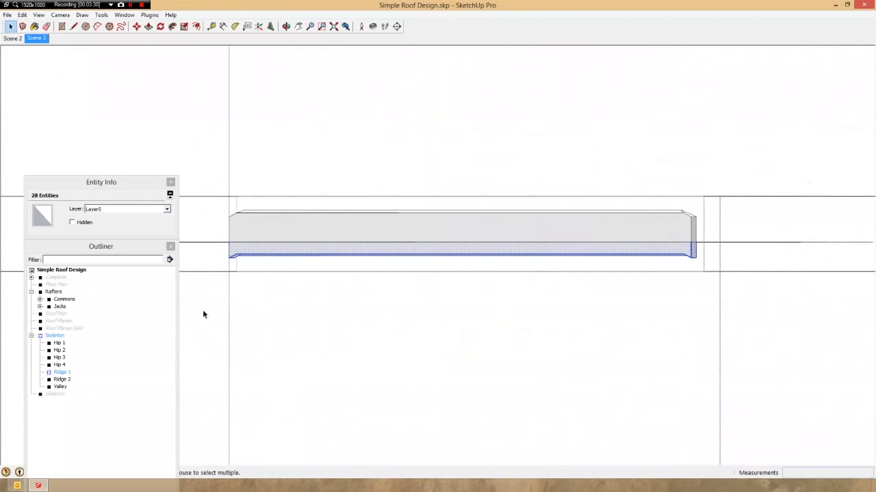
pyautogui.hotkey('ctrl', 't')
pyautogui.scroll(-2, 287, 270)
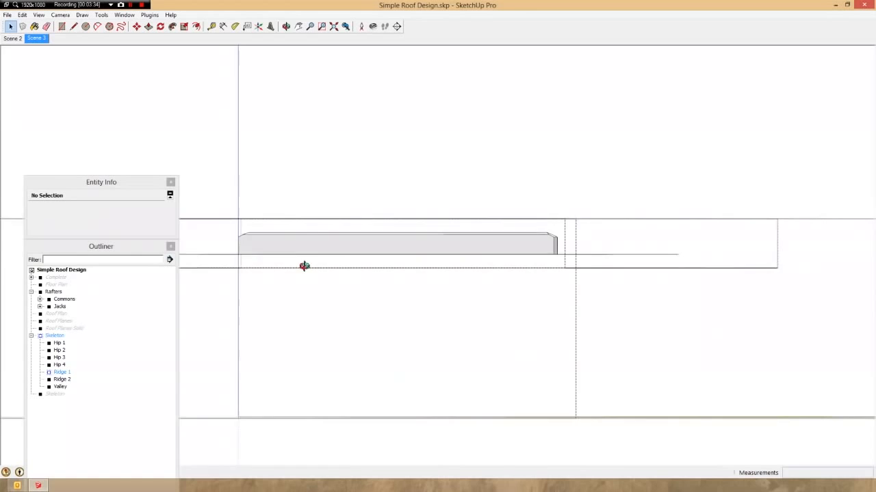
# Delete the leftover circle geometry surrounding Ridge 1.
pyautogui.moveTo(303, 264); pyautogui.dragTo(624, 271, button='middle')
pyautogui.moveTo(623, 271); pyautogui.dragTo(622, 270)
pyautogui.press('Delete')
pyautogui.scroll(3, 523, 223)
pyautogui.moveTo(721, 342); pyautogui.dragTo(723, 305, button='middle')
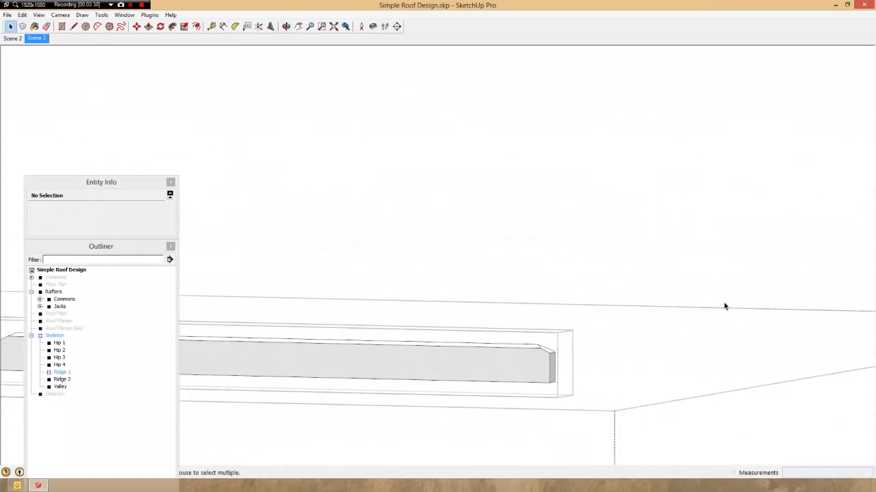
# Examine the angled end of Ridge 1 and select its long far top edge.
pyautogui.scroll(3, 451, 345)
pyautogui.moveTo(521, 335); pyautogui.dragTo(611, 254, button='middle')
pyautogui.scroll(-3, 584, 319)
pyautogui.scroll(3, 613, 303)
pyautogui.scroll(3, 611, 254)
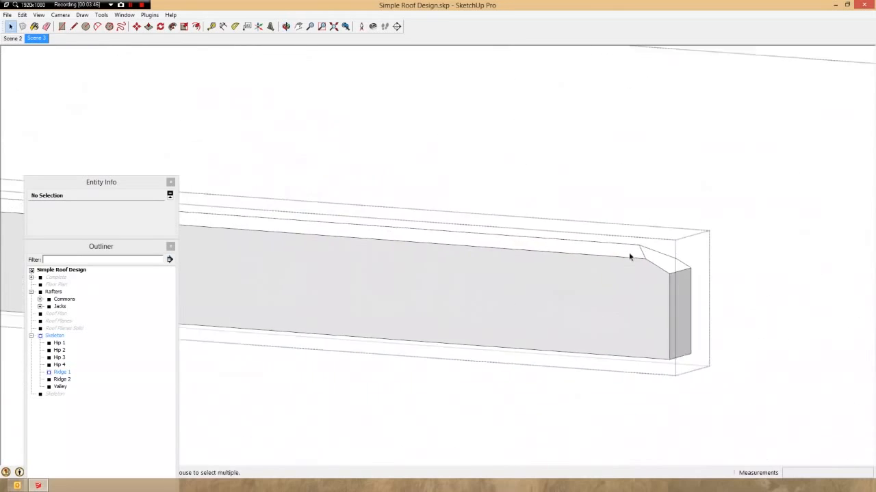
pyautogui.moveTo(539, 266); pyautogui.dragTo(501, 271, button='middle')
pyautogui.click(616, 246)
pyautogui.scroll(-3, 616, 245)
pyautogui.scroll(2, 616, 245)
pyautogui.moveTo(626, 259); pyautogui.dragTo(682, 274, button='middle')
pyautogui.click(615, 243)
# Place a guide 11 inches straight down from the end of Ridge 1's top edge.
pyautogui.scroll(2, 684, 249)
pyautogui.click(688, 242)
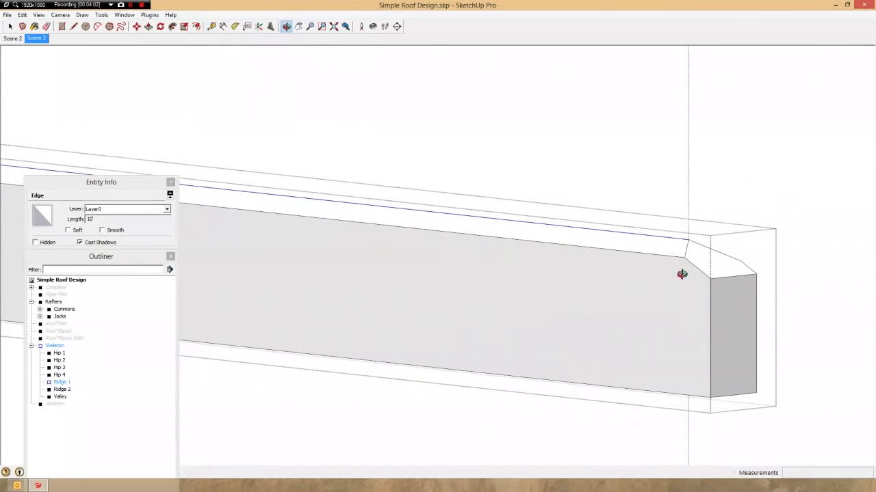
pyautogui.scroll(2, 690, 239)
pyautogui.scroll(-1, 689, 204)
pyautogui.scroll(-2, 685, 195)
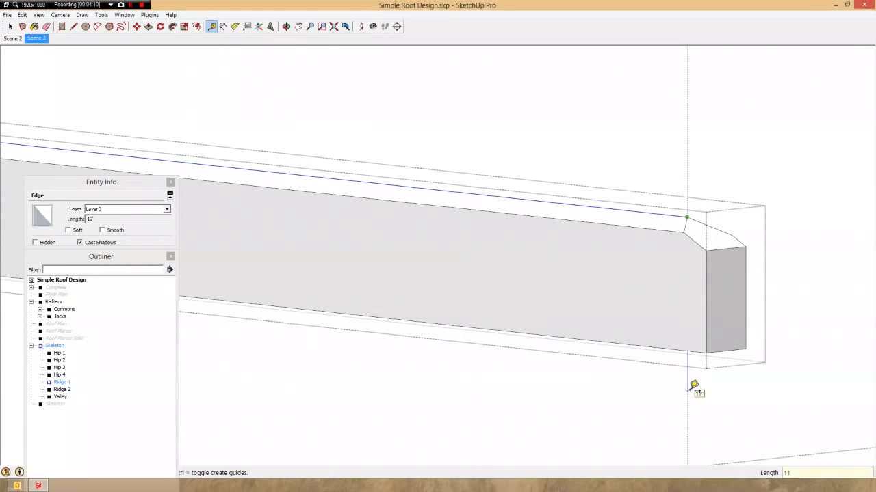
# Push/Pull Ridge 1's bottom face down to the 11-inch guide point, and return to the complete roof.
pyautogui.moveTo(693, 385)
pyautogui.mouseDown(button='middle')
pyautogui.moveTo(688, 360)
pyautogui.moveTo(723, 276)
pyautogui.moveTo(688, 291)
pyautogui.mouseUp(button='middle')
pyautogui.press('space')
pyautogui.click(686, 285)
pyautogui.press('p')
pyautogui.click(713, 279)
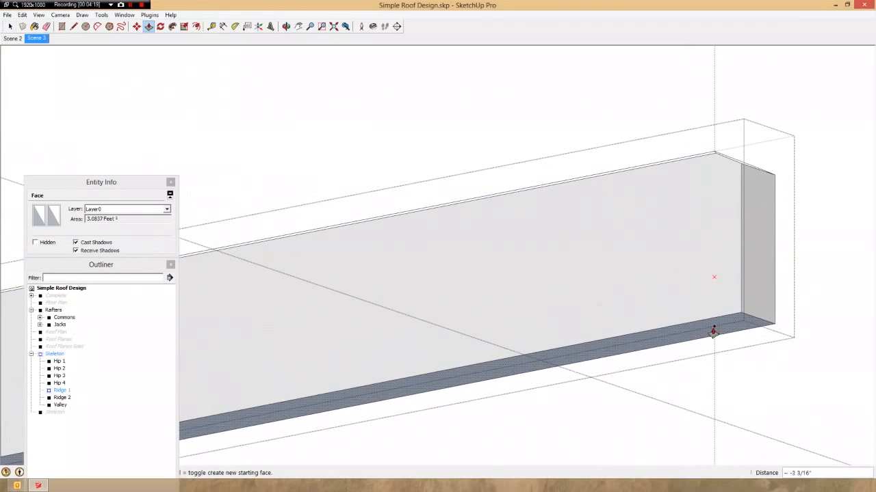
pyautogui.click(714, 327)
pyautogui.press('space')
pyautogui.scroll(-1, 701, 272)
pyautogui.scroll(-5, 700, 272)
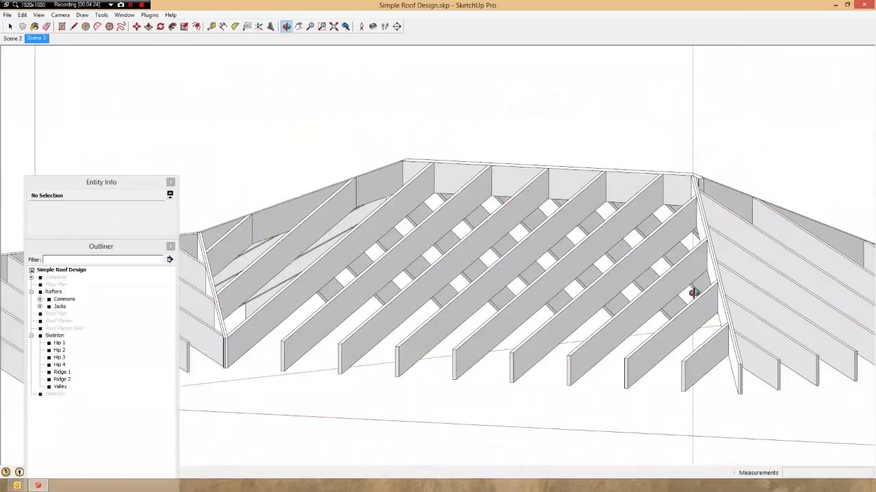
# Reopen Ridge 1 inside the Skeleton group and reverse its bottom face.
pyautogui.scroll(5, 688, 293)
pyautogui.moveTo(656, 164); pyautogui.dragTo(817, 67, button='middle')
pyautogui.scroll(3, 730, 157)
pyautogui.scroll(3, 626, 237)
pyautogui.doubleClick(627, 237)
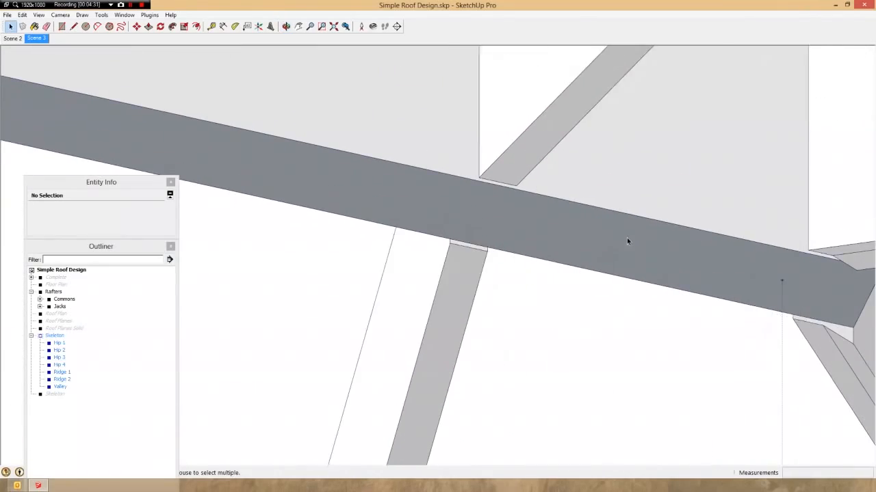
pyautogui.doubleClick(627, 237)
pyautogui.tripleClick(623, 242)
pyautogui.scroll(-2, 575, 246)
pyautogui.click(600, 247)
pyautogui.rightClick(596, 246)
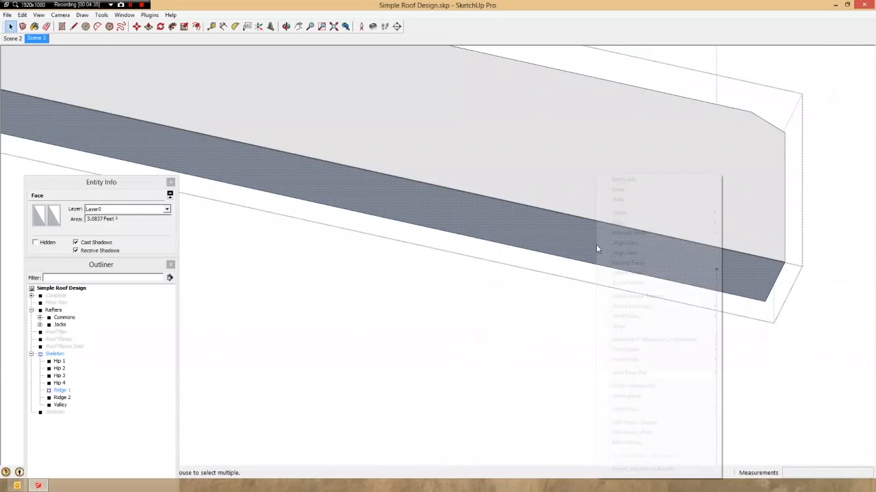
pyautogui.press('r')
pyautogui.scroll(-2, 596, 245)
pyautogui.press('Escape')
# Leave Ridge 1 and examine the skeleton's ridges, hips and valley as a whole.
pyautogui.moveTo(621, 253); pyautogui.dragTo(497, 321, button='middle')
pyautogui.scroll(3, 493, 357)
pyautogui.scroll(-5, 620, 301)
pyautogui.moveTo(620, 301); pyautogui.dragTo(433, 341, button='middle')
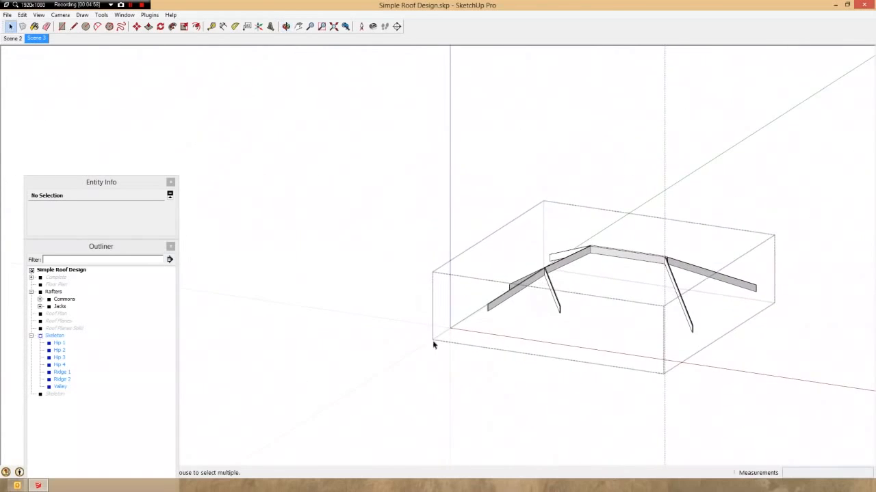
pyautogui.scroll(-3, 377, 361)
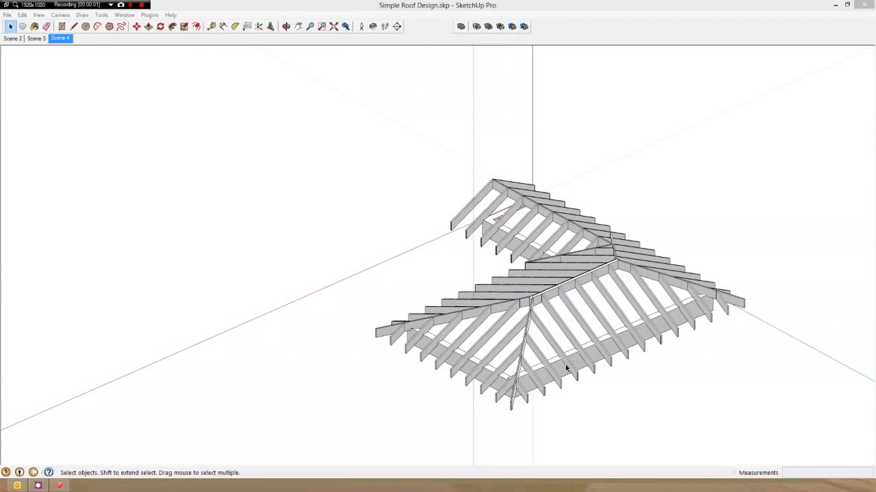
# Select the rafter group and examine where the rafters cross the outer wall corner.
pyautogui.click(565, 364)
pyautogui.scroll(6, 565, 364)
pyautogui.moveTo(573, 367); pyautogui.dragTo(606, 372, button='middle')
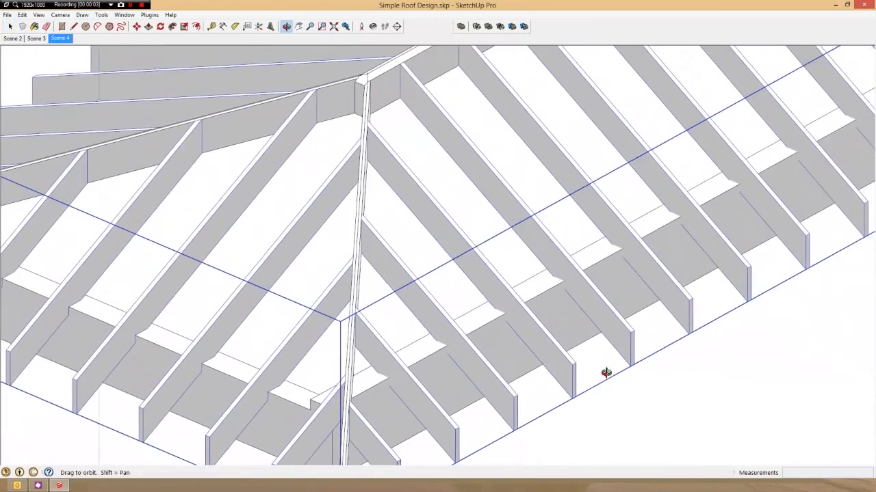
pyautogui.scroll(-5, 514, 307)
pyautogui.moveTo(514, 307); pyautogui.dragTo(534, 328, button='middle')
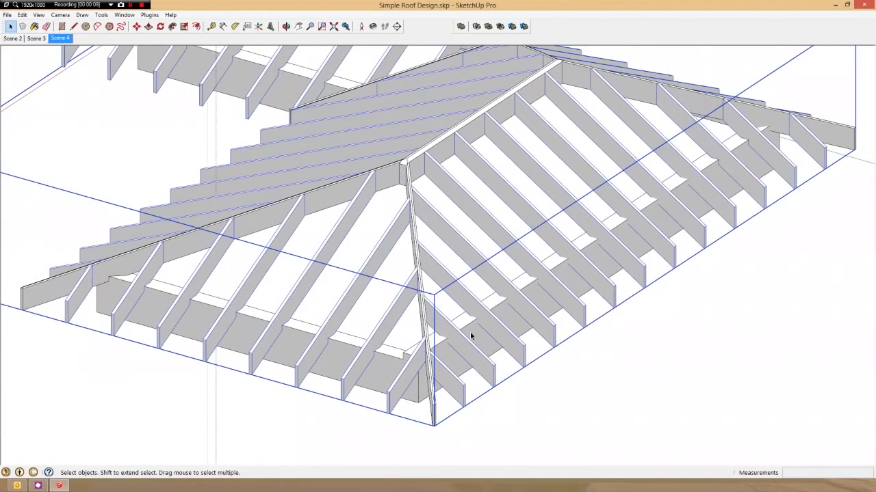
pyautogui.scroll(2, 443, 338)
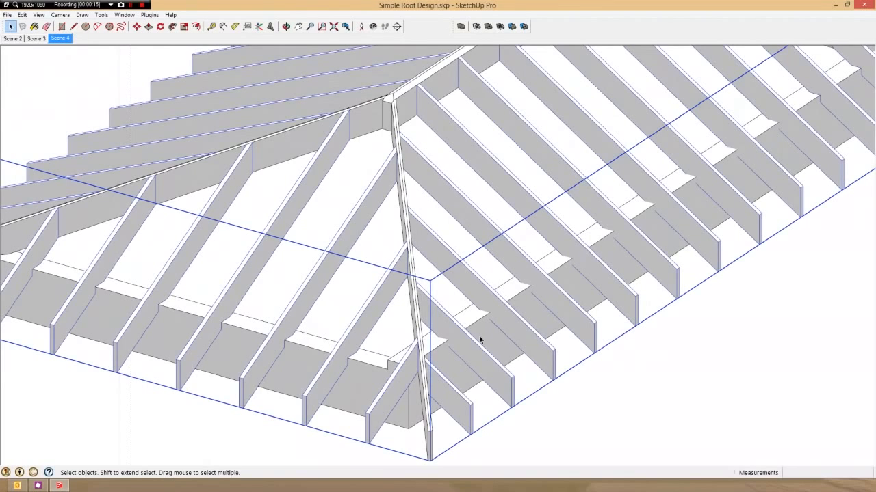
pyautogui.moveTo(434, 353); pyautogui.dragTo(798, 305, button='middle')
pyautogui.scroll(4, 353, 409)
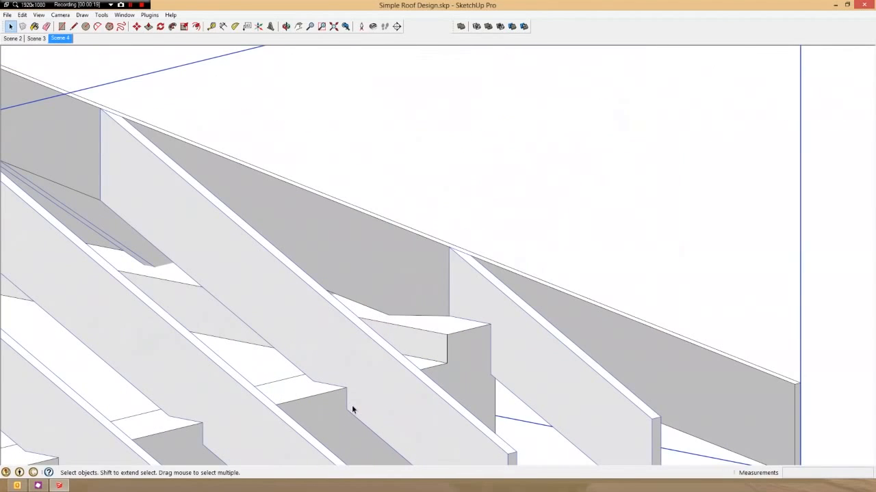
# Measure the vertical height from the wall's outer top edge to the top of the rafter.
pyautogui.press('t')
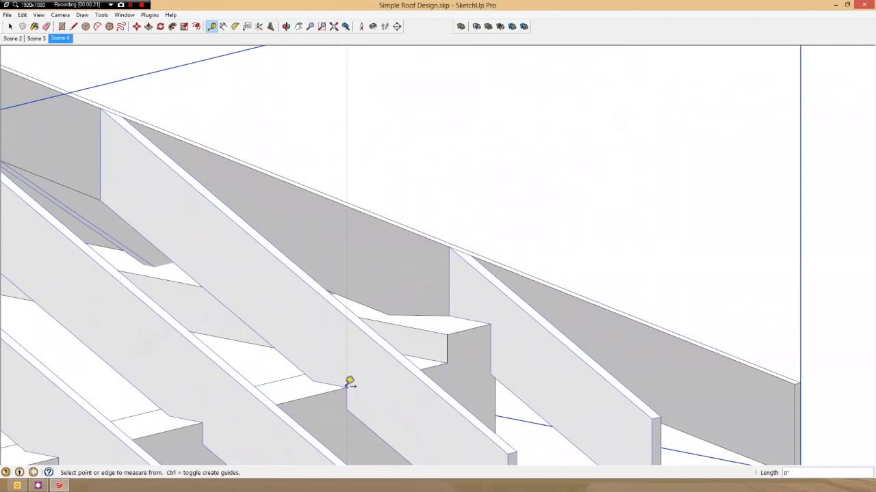
pyautogui.click(347, 387)
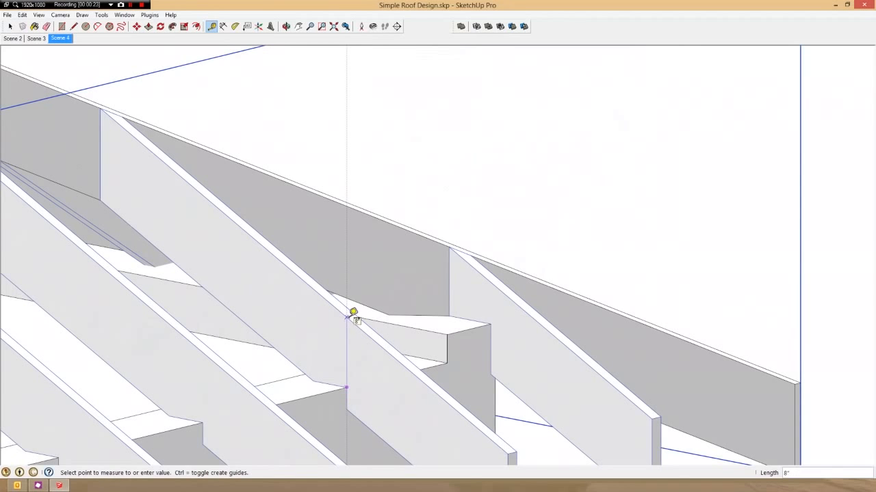
pyautogui.press('space')
# Open the wall group, select all its geometry, and examine the stepped wall tops with the rest of the model hidden and restored.
pyautogui.scroll(-3, 370, 354)
pyautogui.moveTo(370, 354); pyautogui.dragTo(1, 364, button='middle')
pyautogui.doubleClick(321, 366)
pyautogui.tripleClick(322, 365)
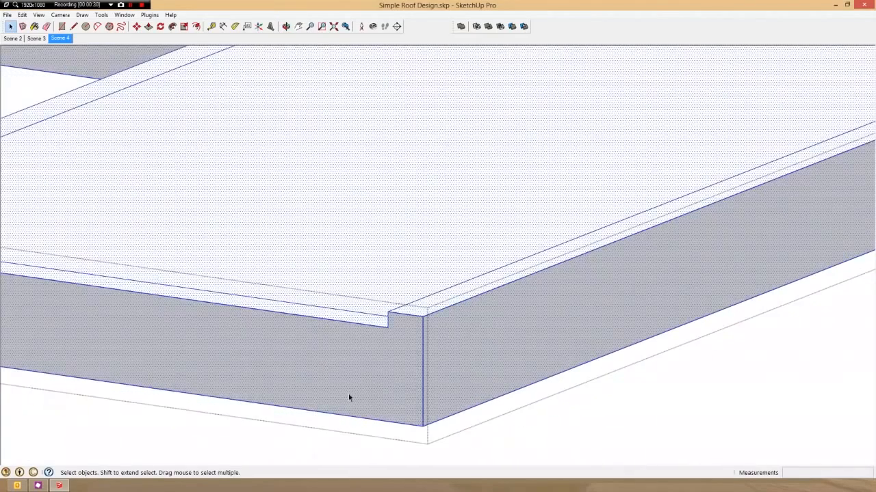
pyautogui.scroll(-5, 416, 407)
pyautogui.moveTo(416, 407); pyautogui.dragTo(682, 419, button='middle')
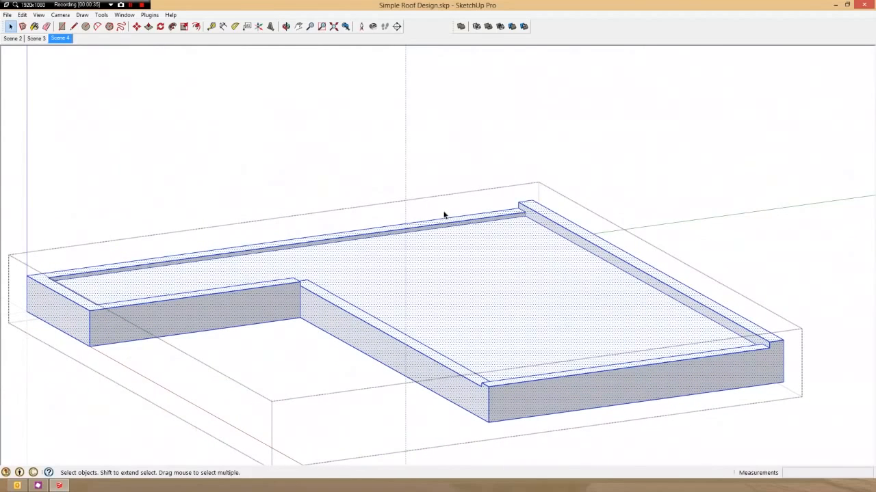
pyautogui.moveTo(548, 387); pyautogui.dragTo(315, 383, button='middle')
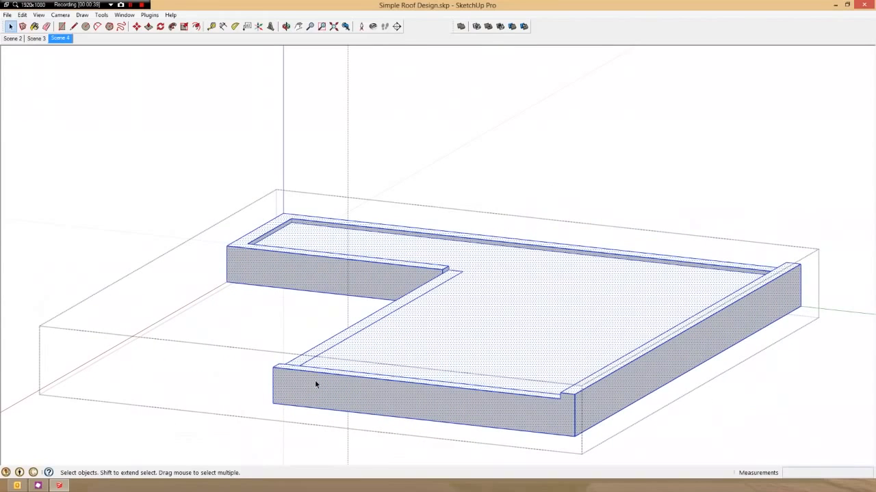
pyautogui.press('h')
pyautogui.scroll(-2, 349, 409)
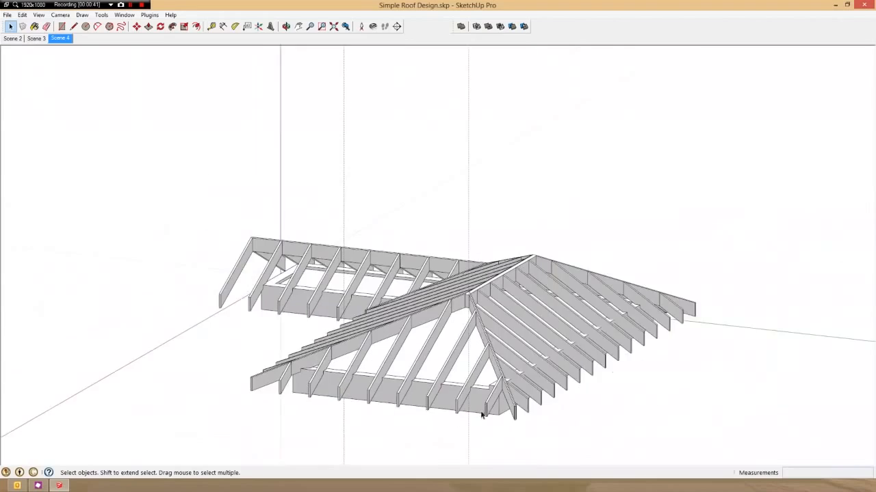
# Open the rafter group and select the second jack rafter from the hip corner.
pyautogui.scroll(8, 562, 388)
pyautogui.click(547, 380)
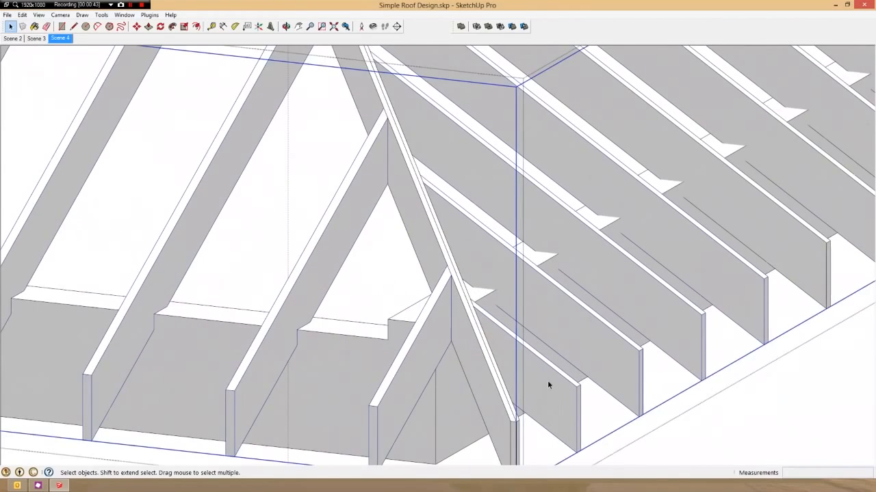
pyautogui.doubleClick(547, 381)
pyautogui.moveTo(547, 384); pyautogui.dragTo(525, 391, button='middle')
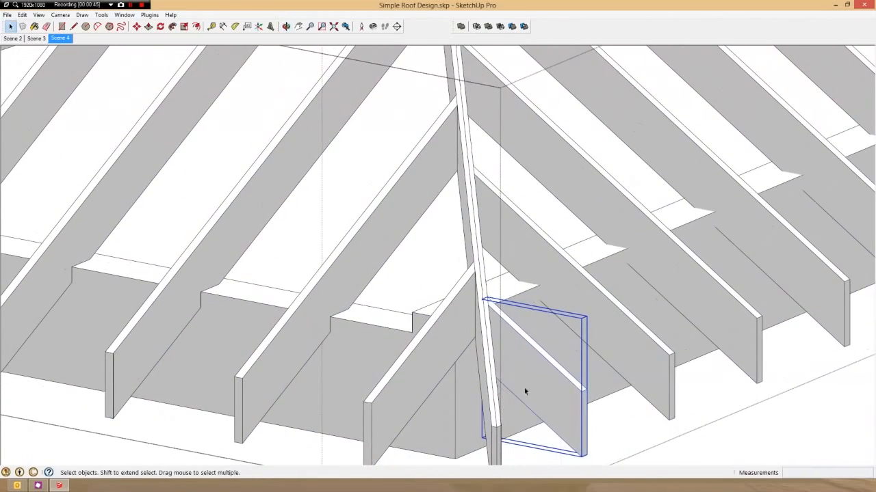
pyautogui.click(611, 350)
pyautogui.scroll(-2, 477, 318)
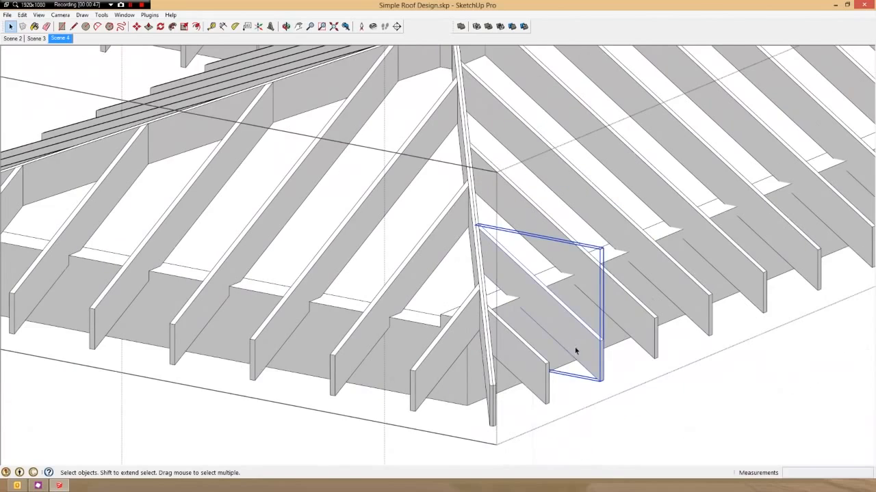
pyautogui.moveTo(575, 348); pyautogui.dragTo(567, 352, button='middle')
# Open the second jack rafter, select all its geometry, and hide the rest of the model.
pyautogui.scroll(-3, 433, 348)
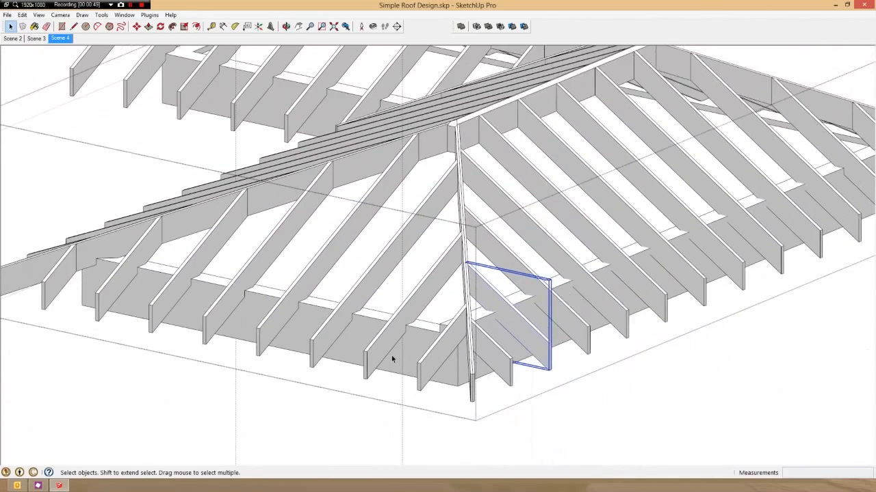
pyautogui.scroll(-1, 392, 359)
pyautogui.scroll(5, 496, 328)
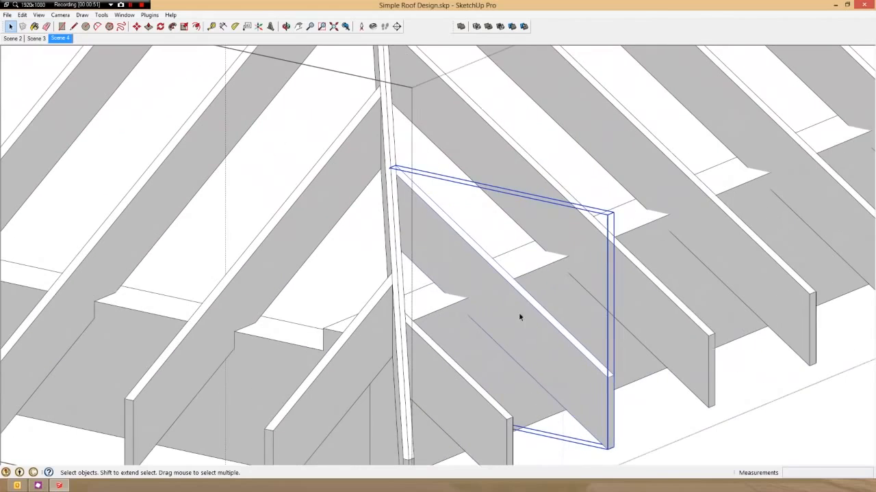
pyautogui.doubleClick(522, 323)
pyautogui.tripleClick(521, 323)
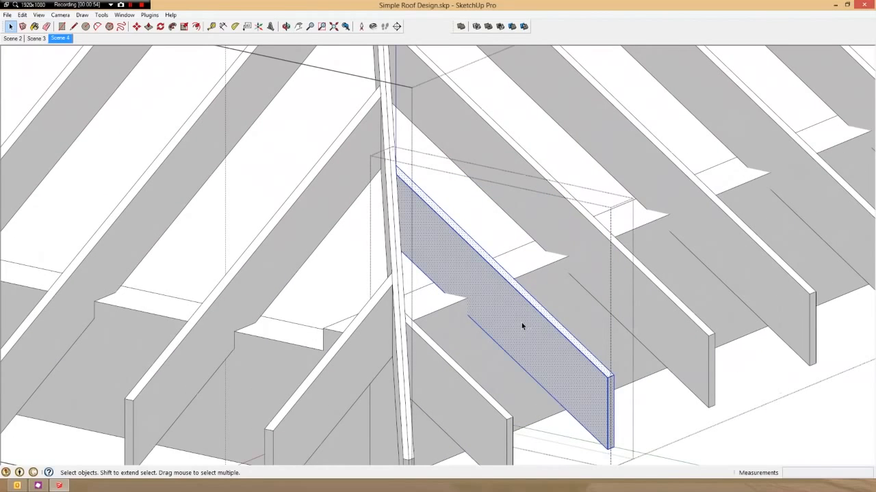
pyautogui.press('h')
pyautogui.scroll(-3, 509, 316)
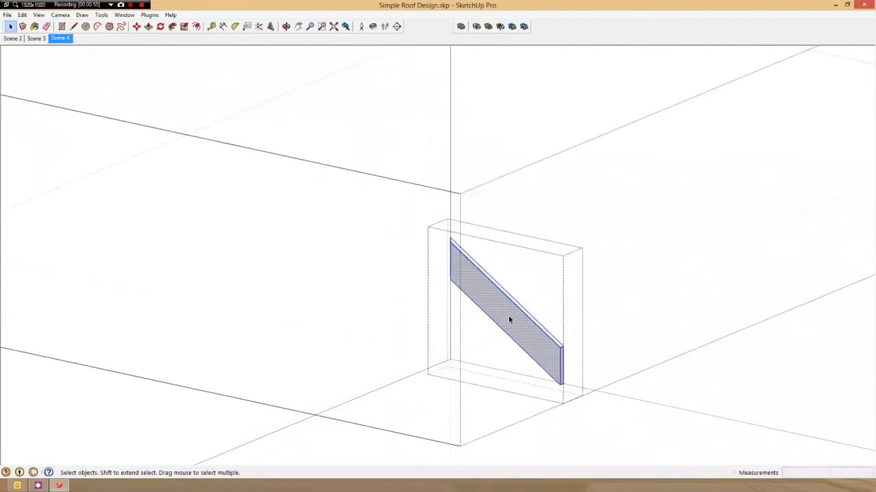
# Intersect the second jack rafter's side face with the model to outline the seat cut along its lower edge.
pyautogui.scroll(2, 509, 316)
pyautogui.moveTo(508, 316); pyautogui.dragTo(525, 314, button='middle')
pyautogui.click(493, 315)
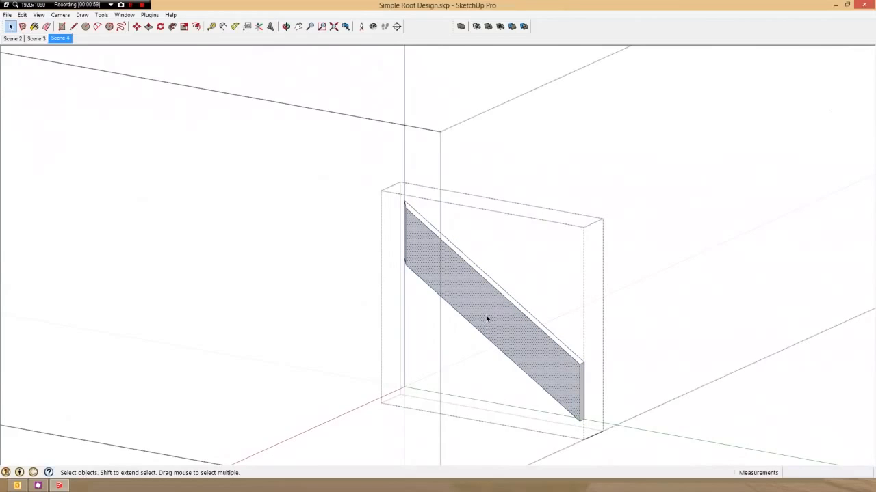
pyautogui.rightClick(486, 315)
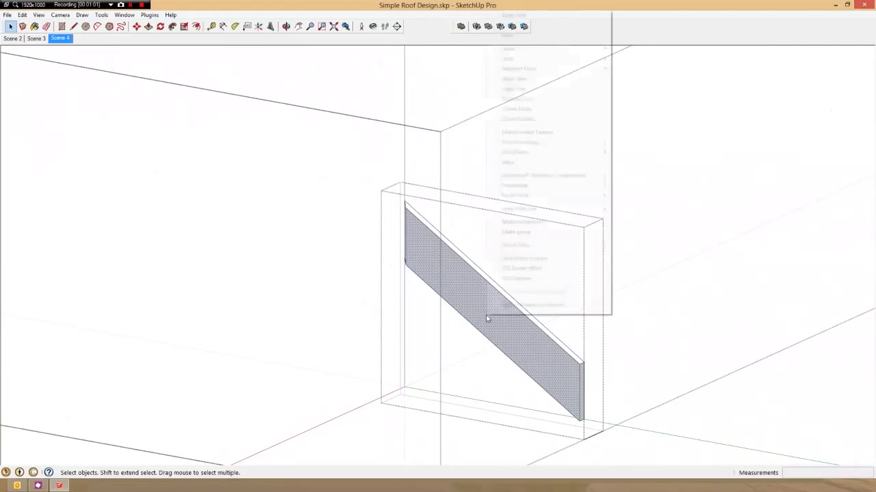
pyautogui.moveTo(526, 72)
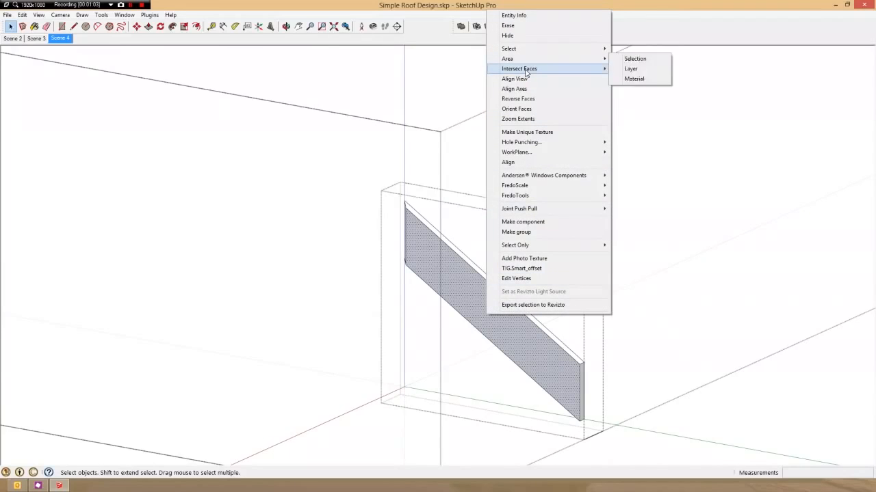
pyautogui.click(631, 69)
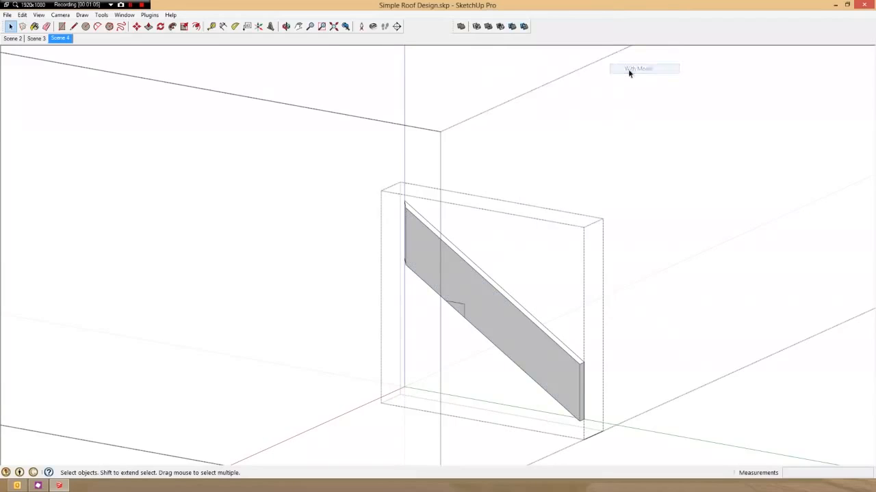
# Push the triangular seat-cut face 1 1/2" through the second jack rafter with Push/Pull and close the rafter.
pyautogui.scroll(3, 449, 313)
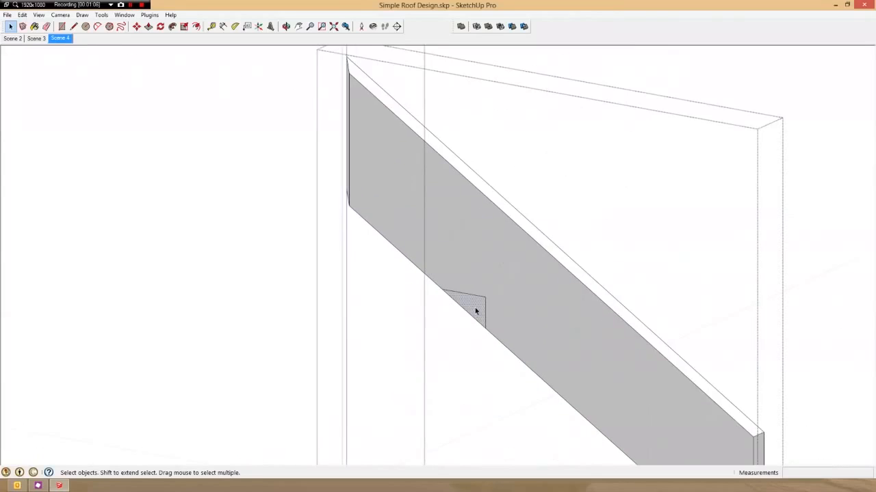
pyautogui.press('p')
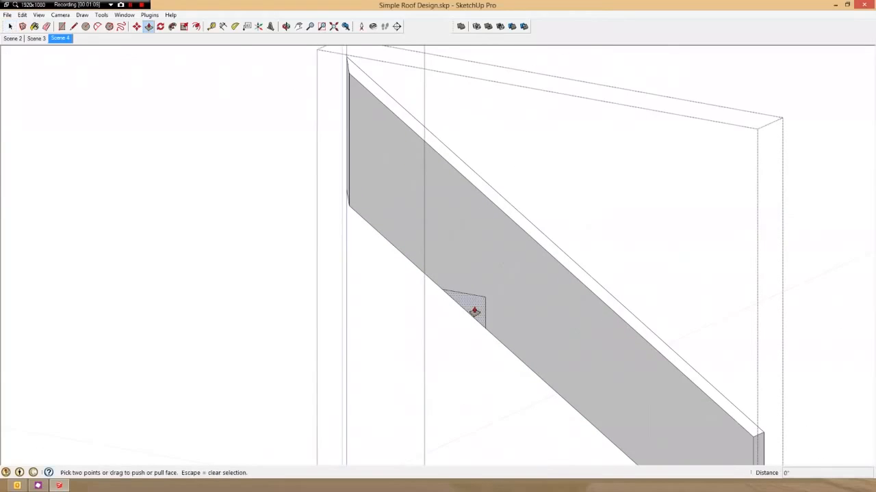
pyautogui.click(474, 312)
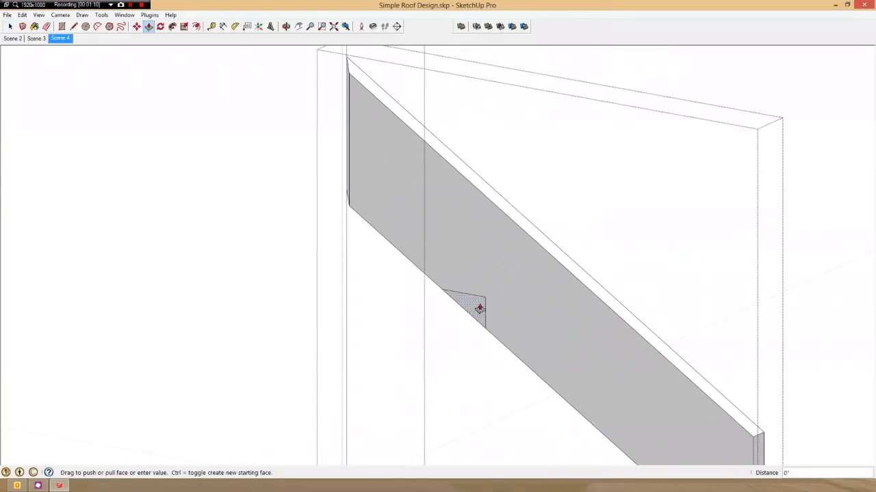
pyautogui.click(582, 272)
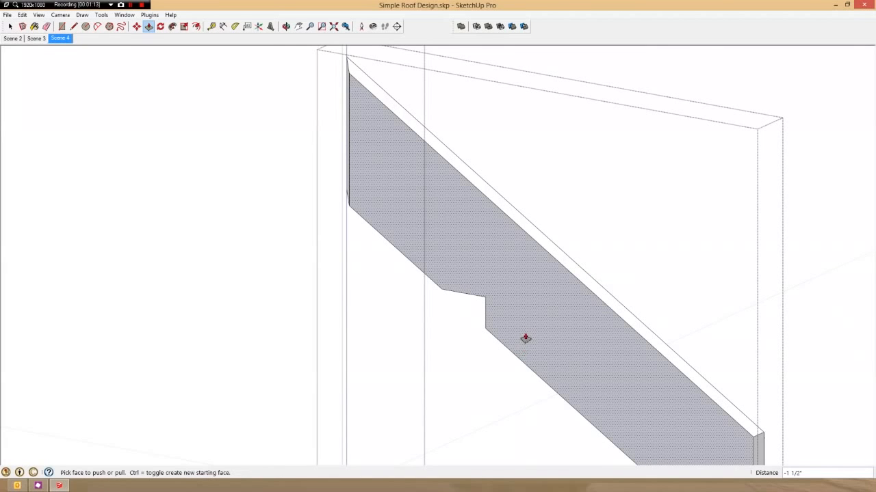
pyautogui.moveTo(524, 338); pyautogui.dragTo(523, 304, button='middle')
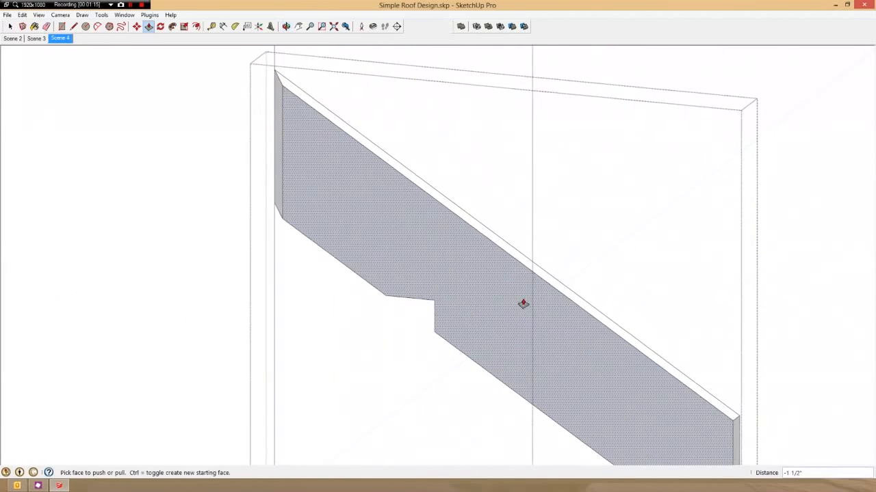
pyautogui.scroll(-3, 524, 305)
pyautogui.press('space')
pyautogui.press('Escape')
pyautogui.scroll(-3, 498, 321)
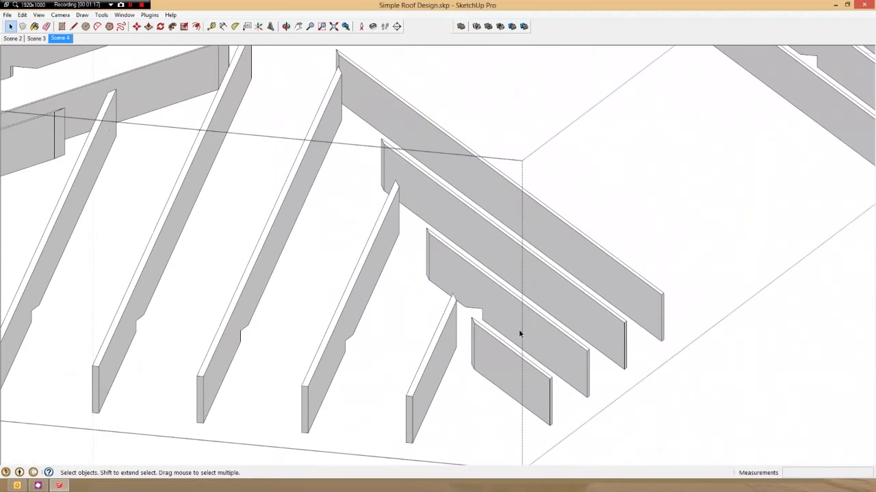
# Open the third jack rafter, intersect its side face with the model, and push the seat-cut triangle through its thickness.
pyautogui.doubleClick(595, 316)
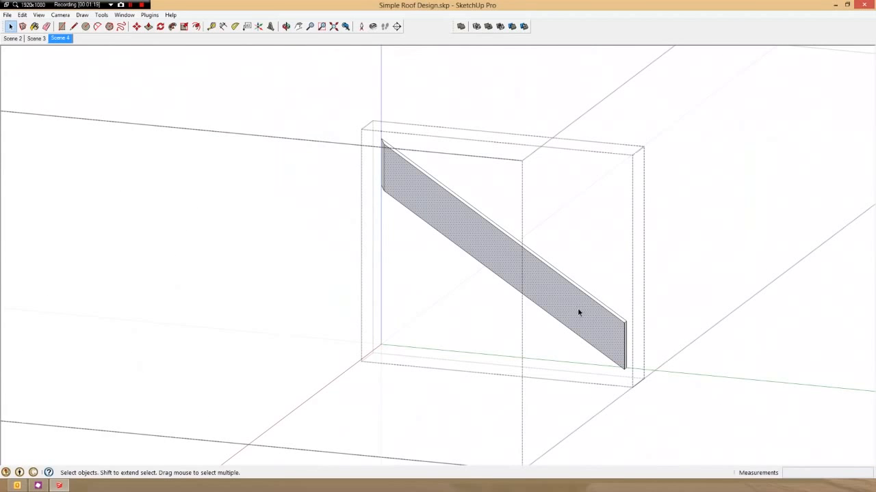
pyautogui.press('i')
pyautogui.press('p')
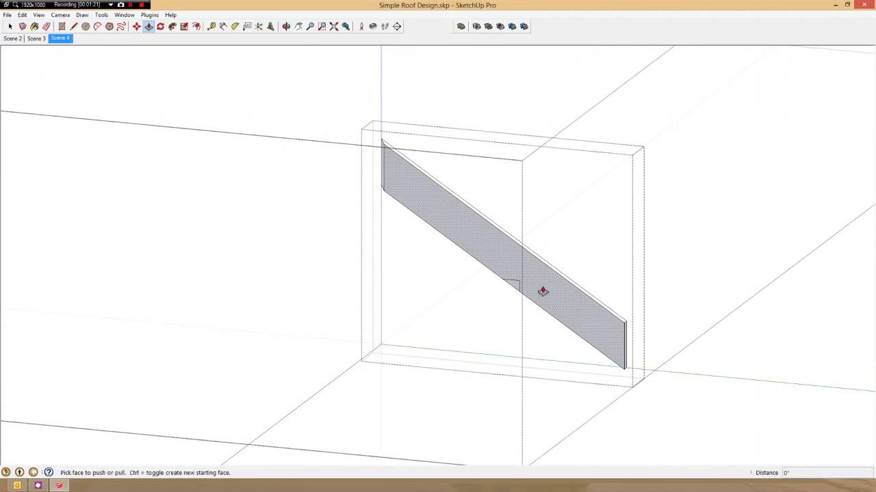
pyautogui.scroll(5, 514, 285)
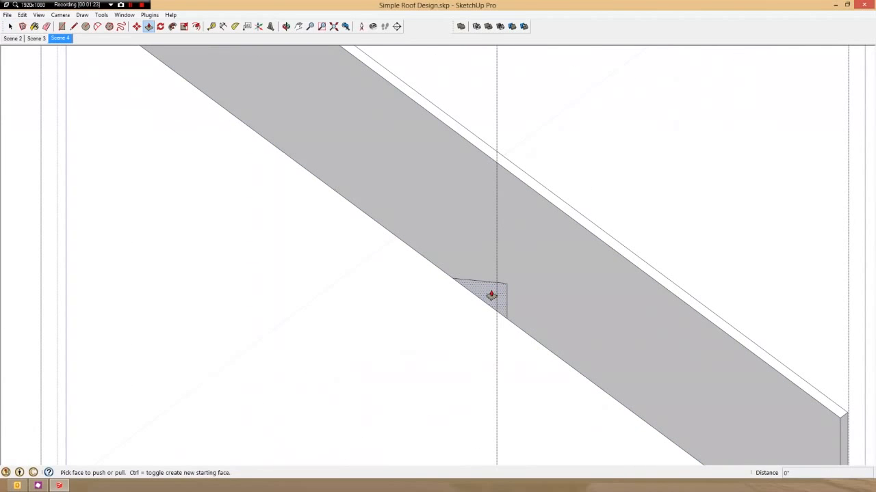
pyautogui.doubleClick(491, 295)
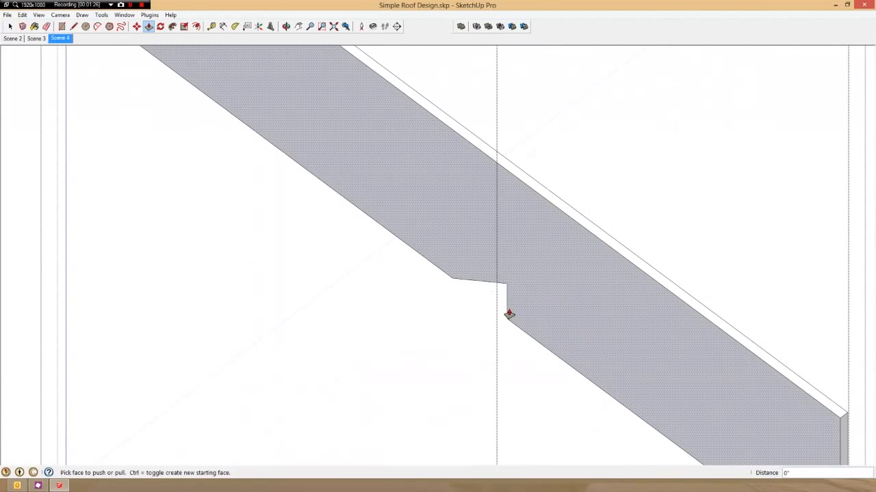
pyautogui.press('space')
pyautogui.press('Escape')
# Open the longest jack rafter near the hip corner, intersect its side face with the model, and push out the seat notch.
pyautogui.scroll(-3, 509, 307)
pyautogui.moveTo(535, 323); pyautogui.dragTo(524, 327, button='middle')
pyautogui.scroll(-3, 523, 326)
pyautogui.doubleClick(613, 299)
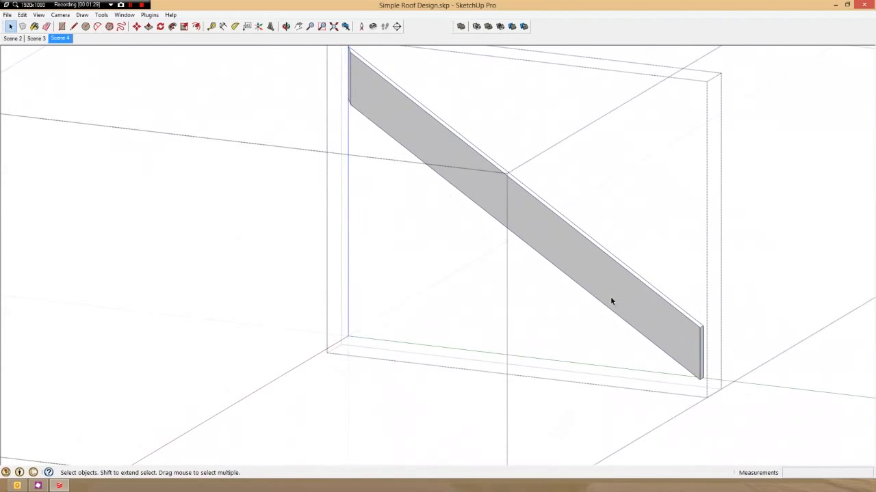
pyautogui.click(610, 296)
pyautogui.press('p')
pyautogui.scroll(2, 606, 291)
pyautogui.doubleClick(573, 282)
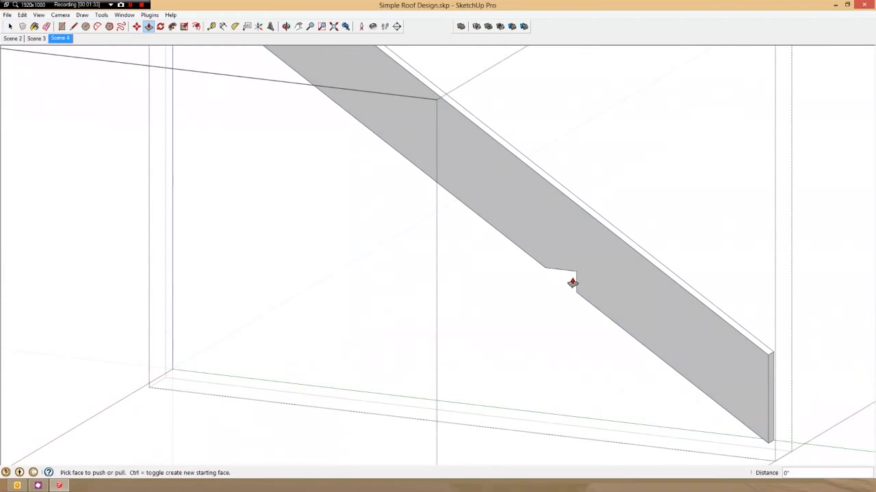
pyautogui.press('space')
pyautogui.press('Escape')
# Open the common rafter component beside the jacks, intersect its faces with the model, and push out the seat notch.
pyautogui.scroll(-3, 588, 292)
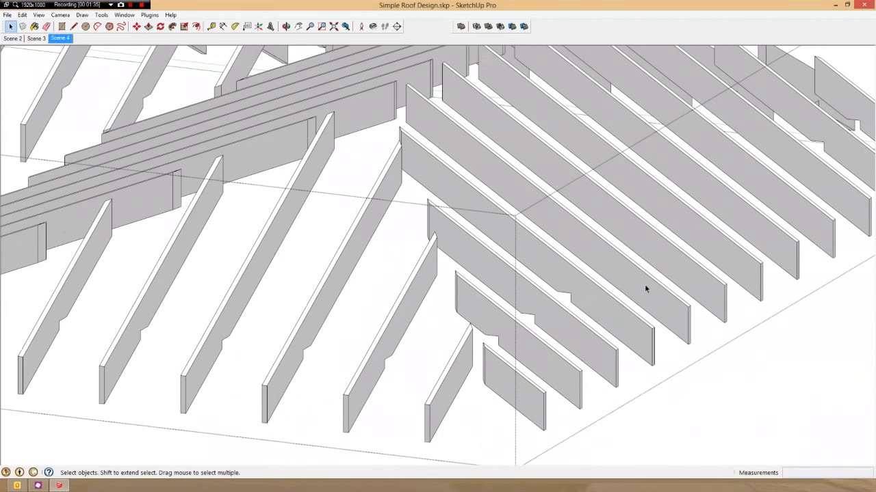
pyautogui.doubleClick(641, 288)
pyautogui.doubleClick(641, 287)
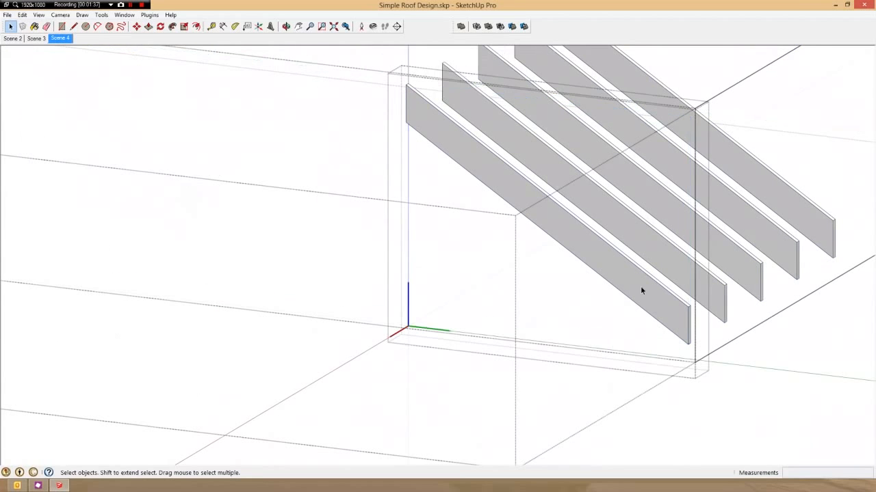
pyautogui.tripleClick(641, 288)
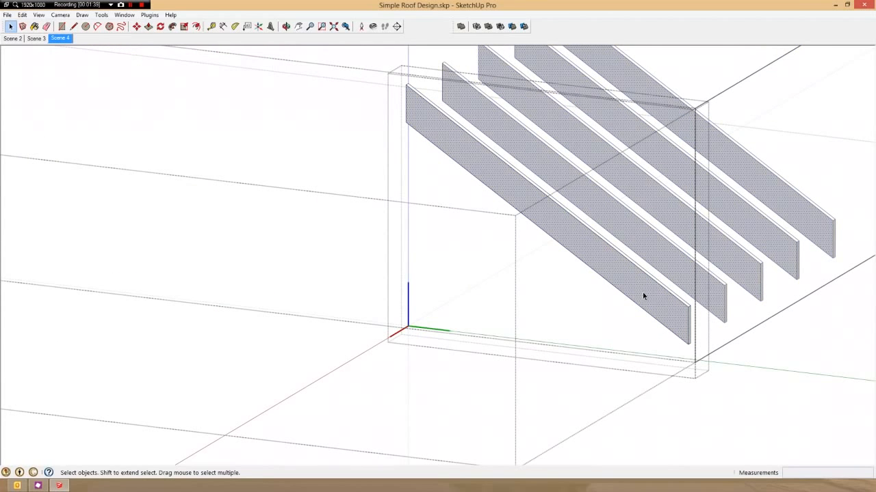
pyautogui.press('i')
pyautogui.press('p')
pyautogui.scroll(4, 632, 287)
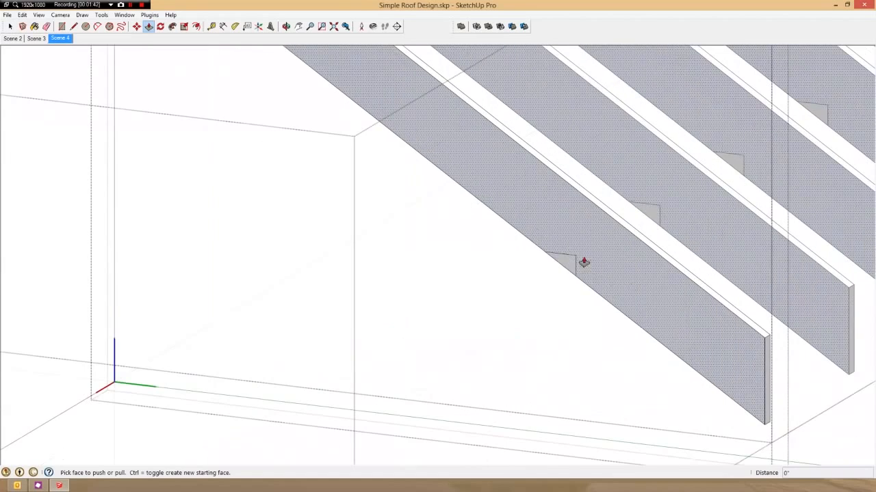
pyautogui.doubleClick(574, 264)
pyautogui.scroll(-3, 617, 273)
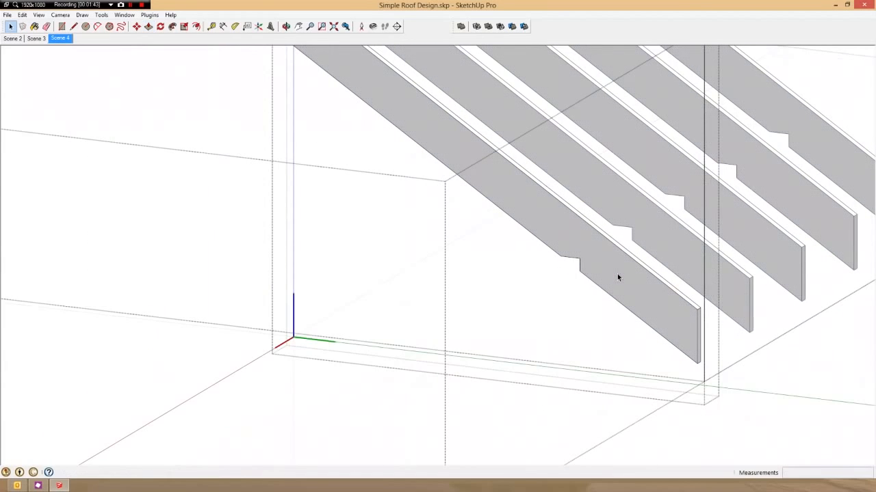
pyautogui.press('space')
pyautogui.scroll(-3, 613, 274)
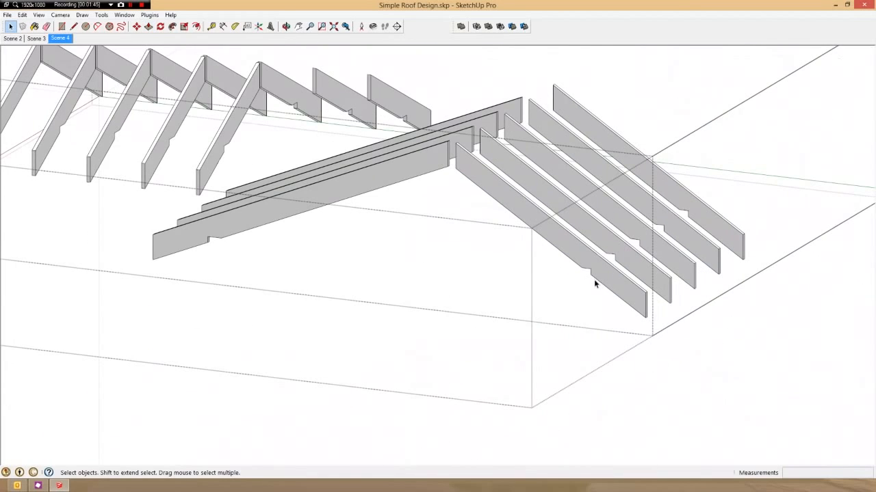
pyautogui.press('Escape')
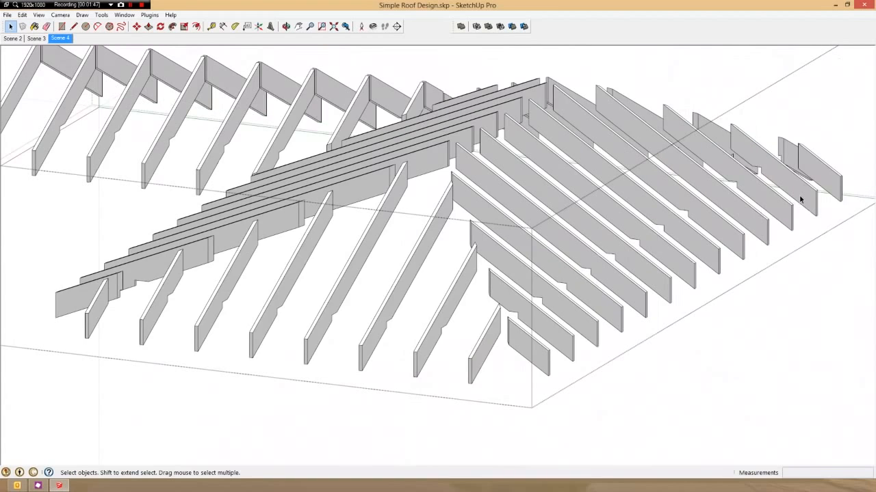
# Open the uncut jack rafter just beyond the common rafters, intersect its side face with the model, and push out the seat notch.
pyautogui.scroll(3, 801, 198)
pyautogui.doubleClick(738, 221)
pyautogui.click(737, 222)
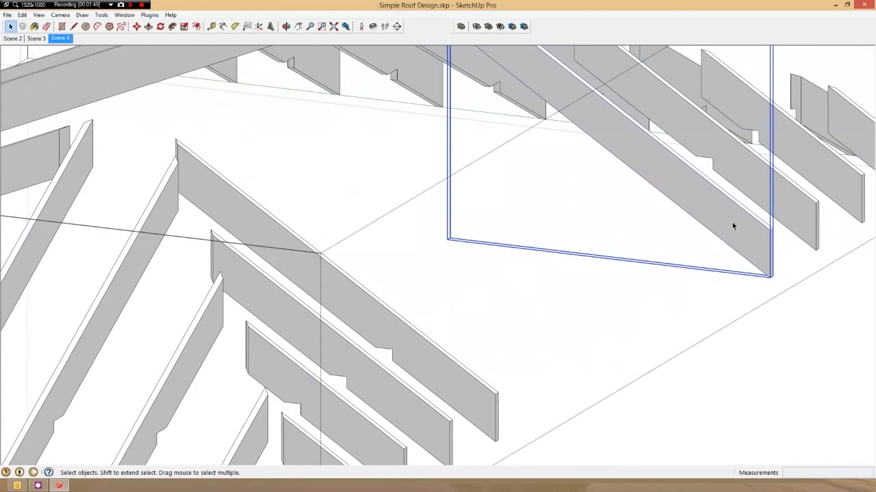
pyautogui.tripleClick(731, 222)
pyautogui.press('i')
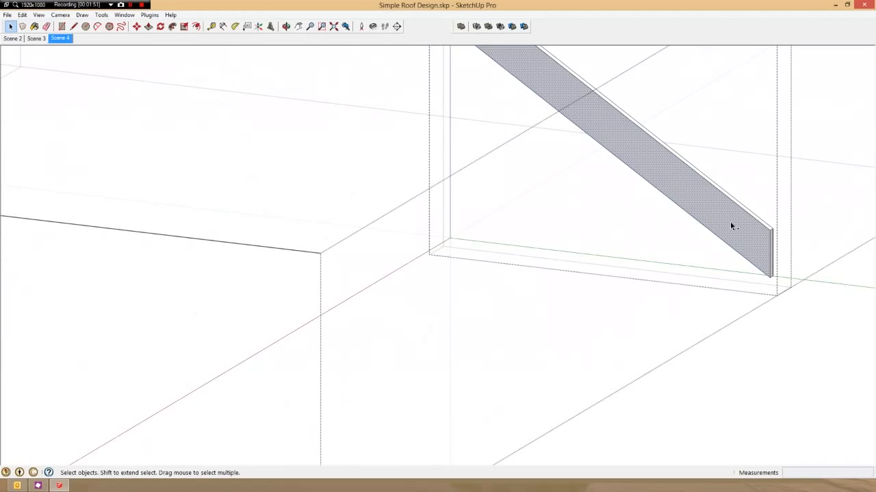
pyautogui.press('p')
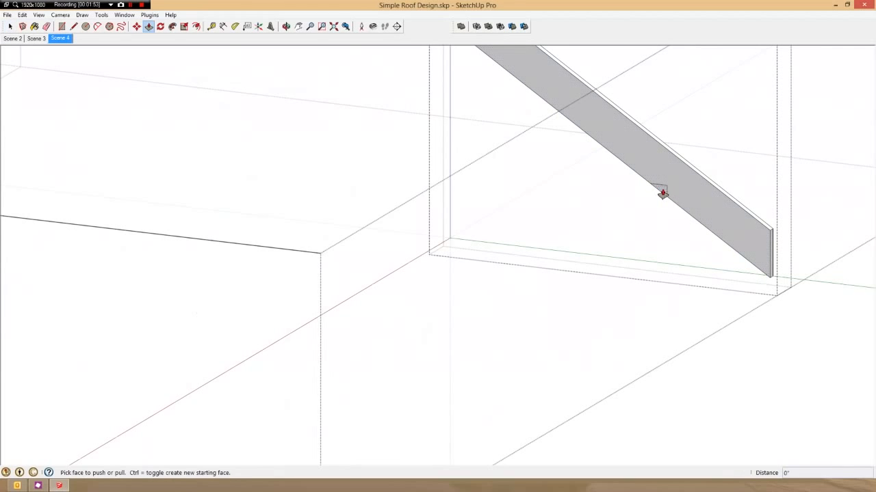
pyautogui.doubleClick(662, 193)
pyautogui.press('space')
pyautogui.press('Escape')
pyautogui.press('Escape')
# Examine the jack rafters at the far corner and the place where the hip rafter crosses the wall corner.
pyautogui.scroll(-3, 665, 216)
pyautogui.scroll(4, 699, 204)
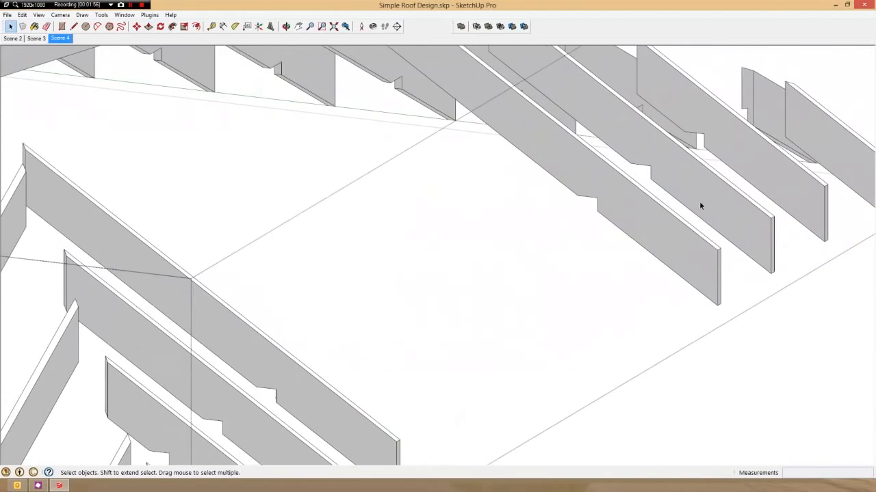
pyautogui.scroll(-3, 684, 212)
pyautogui.moveTo(637, 237); pyautogui.dragTo(571, 289, button='middle')
pyautogui.scroll(-5, 518, 297)
pyautogui.scroll(6, 711, 199)
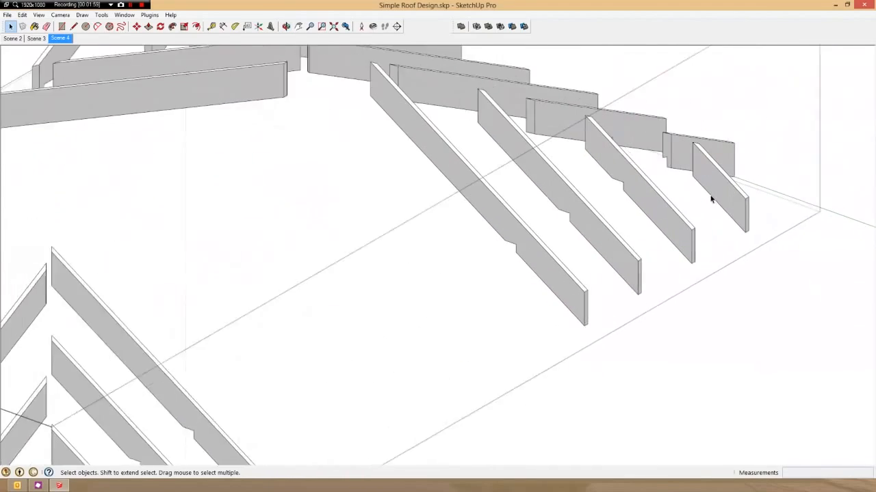
pyautogui.scroll(2, 711, 199)
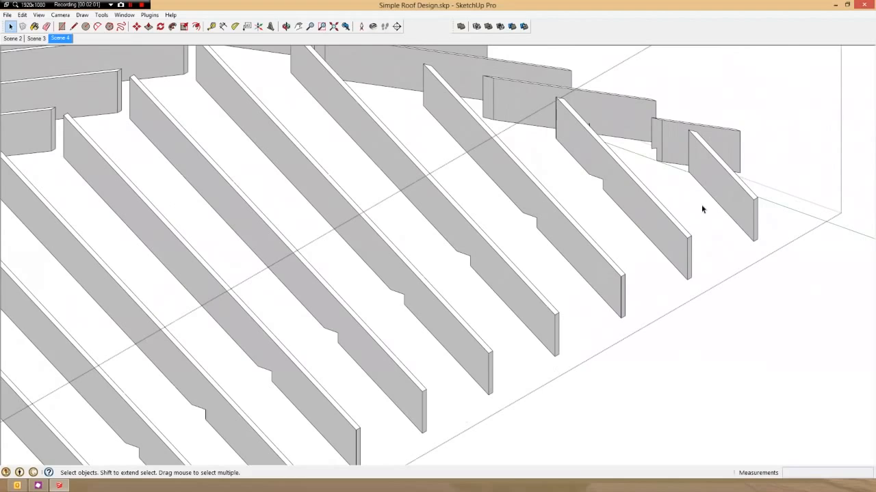
pyautogui.moveTo(659, 182); pyautogui.dragTo(692, 138, button='middle')
pyautogui.click(649, 167)
pyautogui.scroll(4, 608, 220)
pyautogui.moveTo(641, 193); pyautogui.dragTo(606, 219, button='middle')
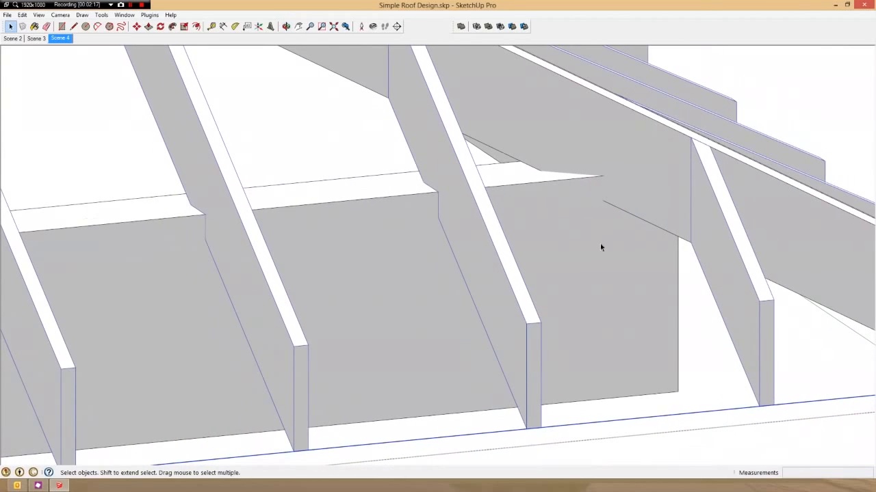
# Select the wall group and copy it in place, using its lower outer corner as the reference point.
pyautogui.click(580, 252)
pyautogui.press('Escape')
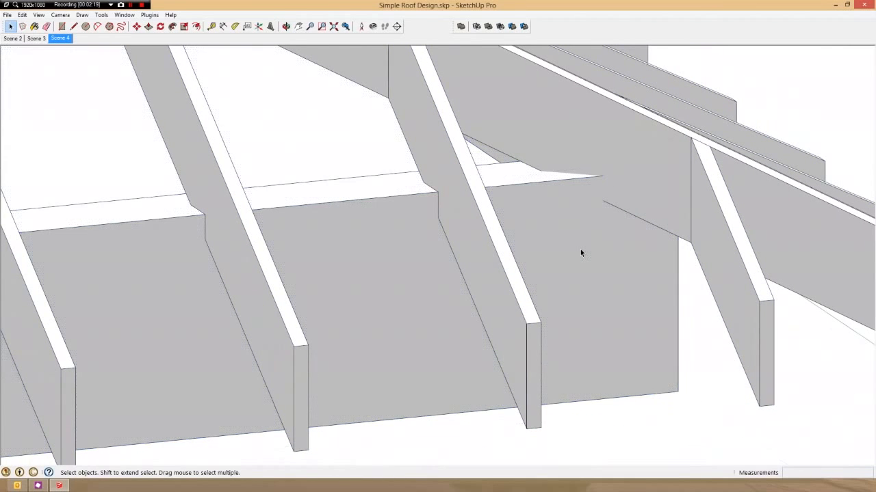
pyautogui.click(580, 251)
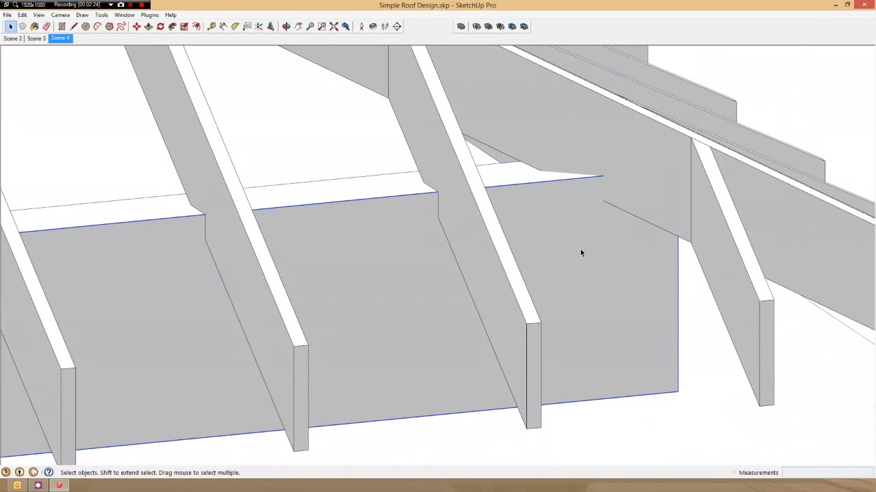
pyautogui.press('m')
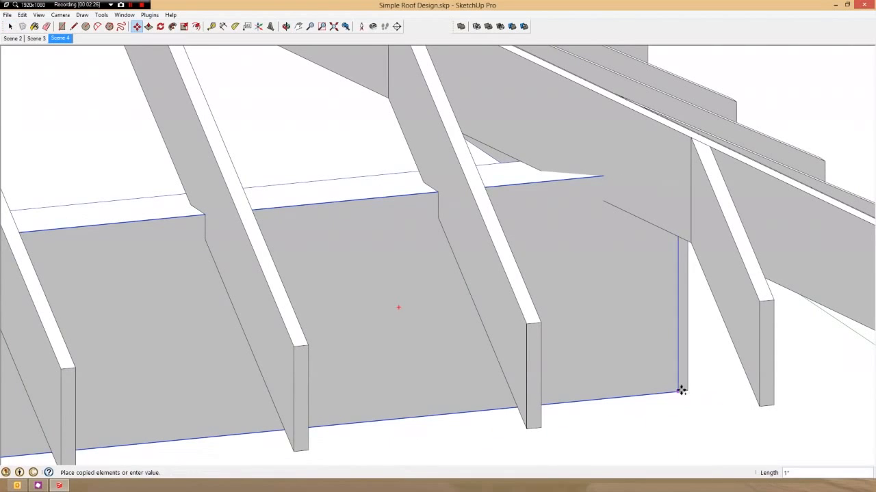
pyautogui.click(678, 391)
pyautogui.press('space')
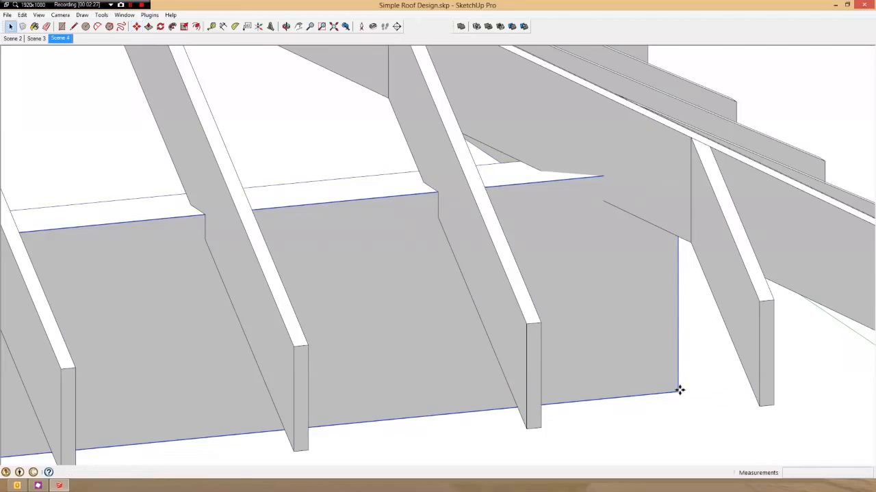
# In the Outliner, collapse the Commons and Jacks groups and move the copied Floor Plan group inside the Hip 3 group under Skeleton.
pyautogui.moveTo(875, 161); pyautogui.dragTo(311, 134)
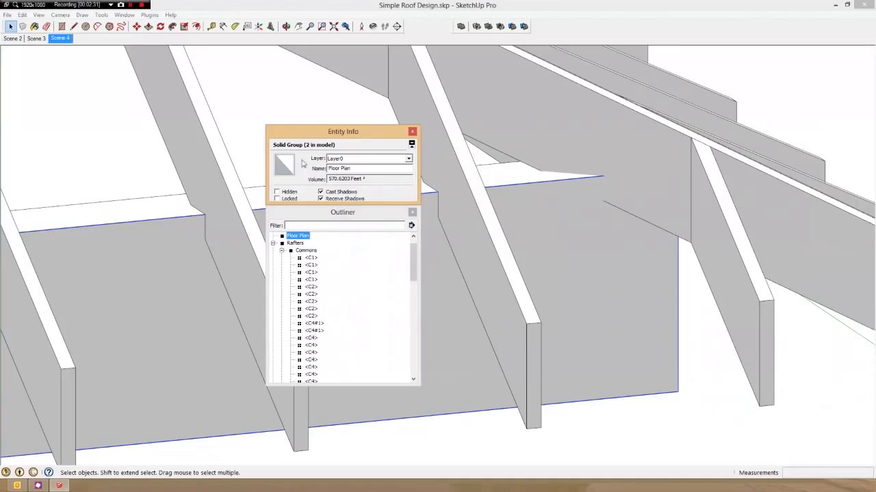
pyautogui.click(283, 251)
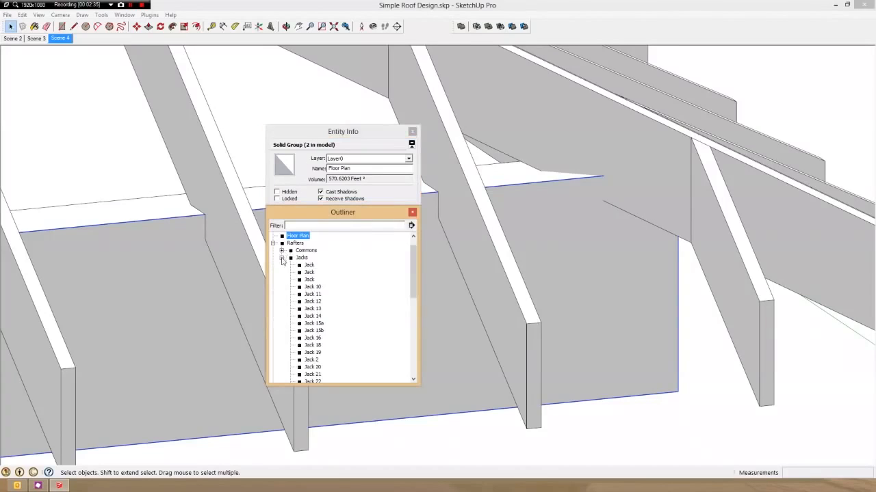
pyautogui.click(281, 258)
pyautogui.doubleClick(767, 218)
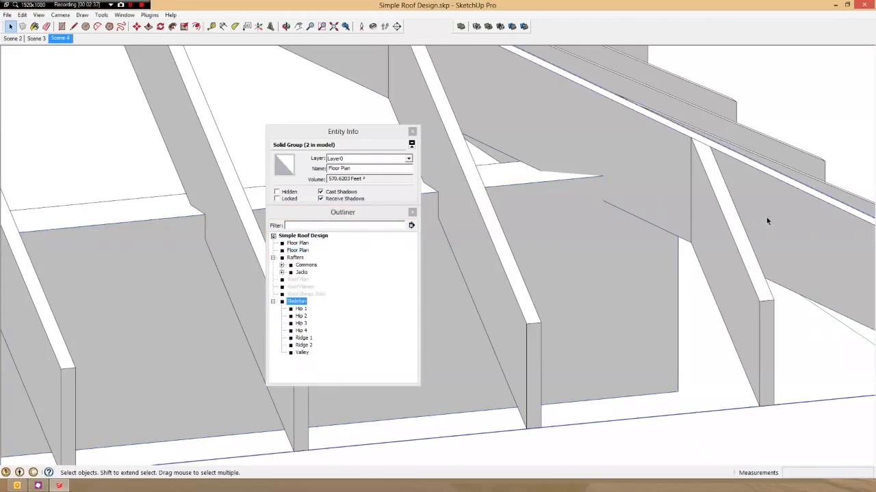
pyautogui.click(766, 218)
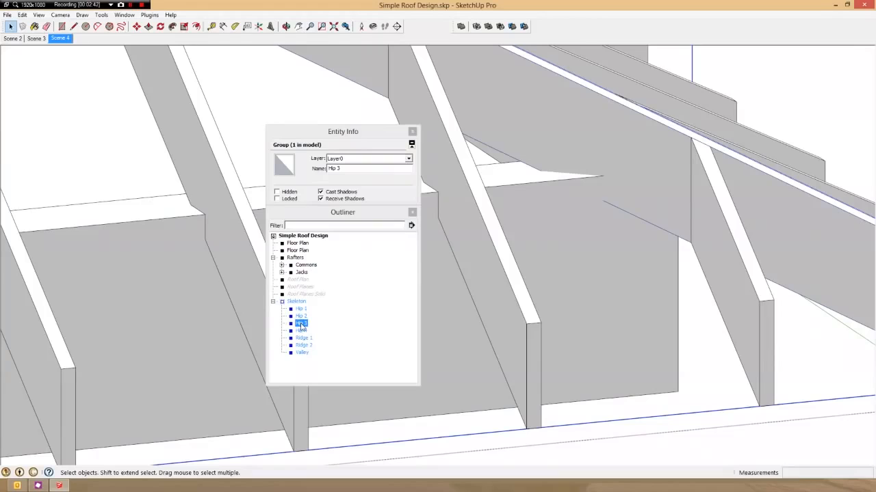
pyautogui.moveTo(298, 250); pyautogui.dragTo(307, 325)
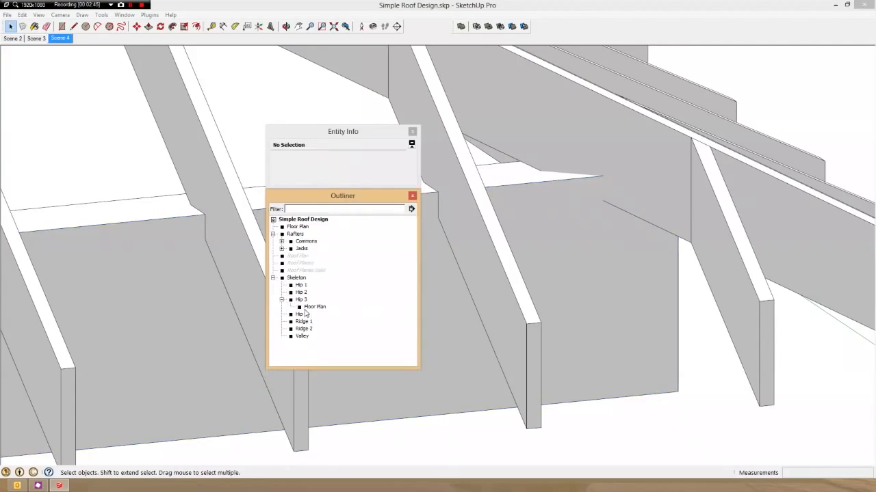
# Explode the Floor Plan copy nested inside the Hip 3 group.
pyautogui.click(305, 310)
pyautogui.rightClick(305, 310)
pyautogui.click(305, 310)
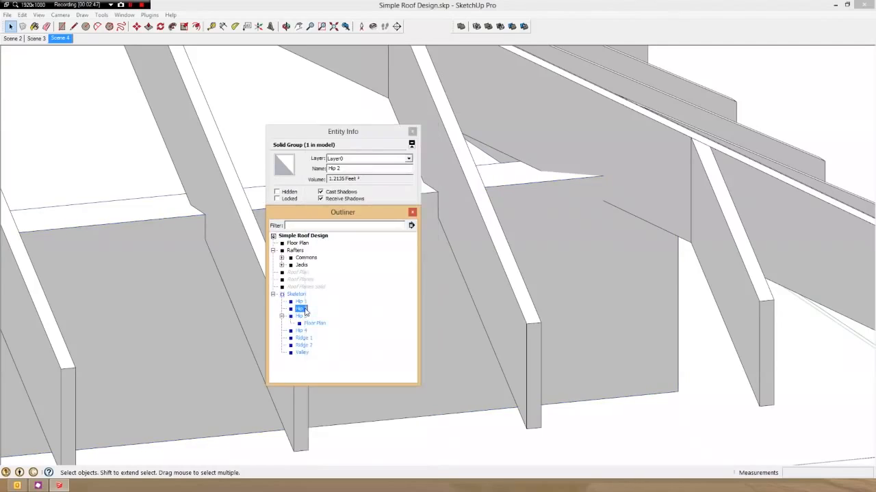
pyautogui.rightClick(306, 324)
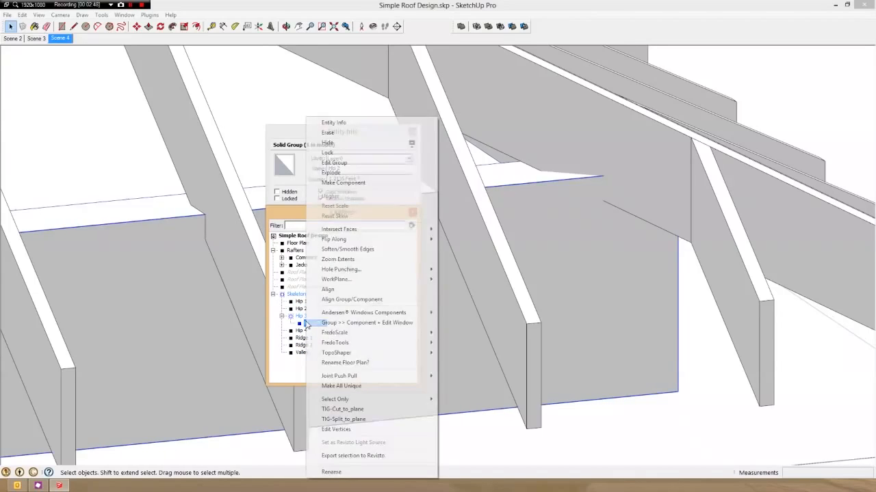
pyautogui.click(335, 173)
pyautogui.click(300, 301)
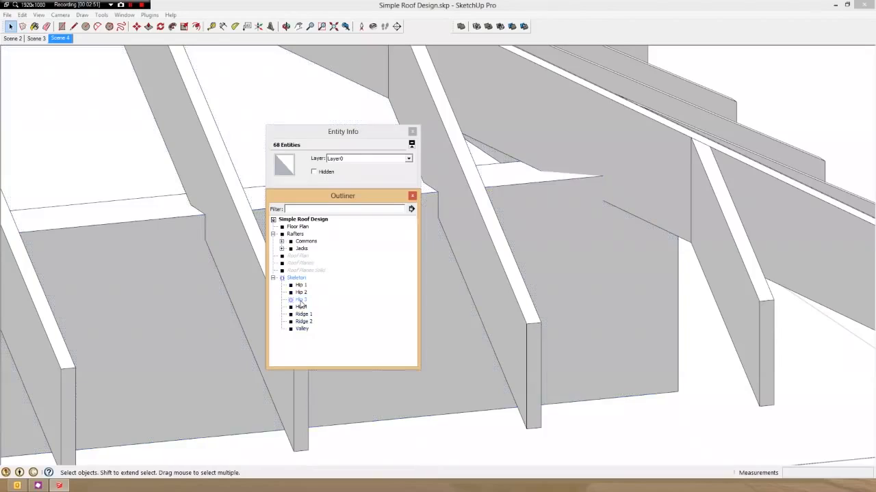
# Hide the rest of the model around Hip 3, select all of the group's geometry, and intersect its faces with context.
pyautogui.click(654, 189)
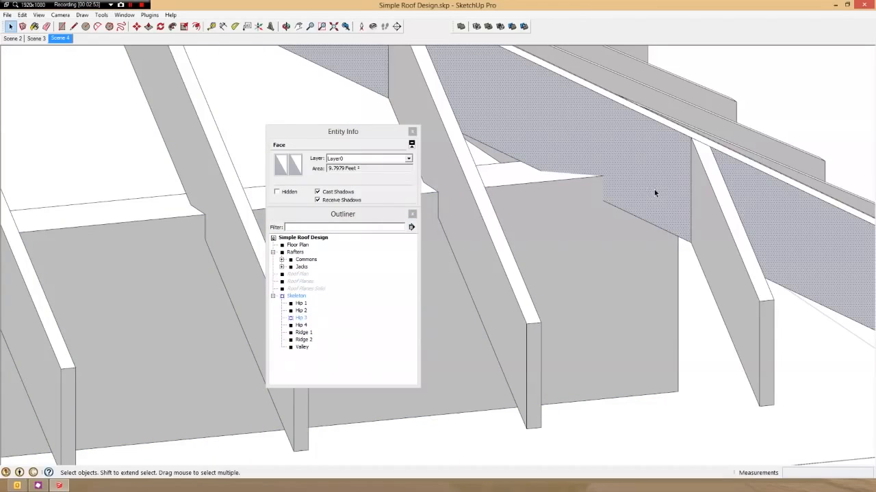
pyautogui.hotkey('ctrl', 'shift', 'h')
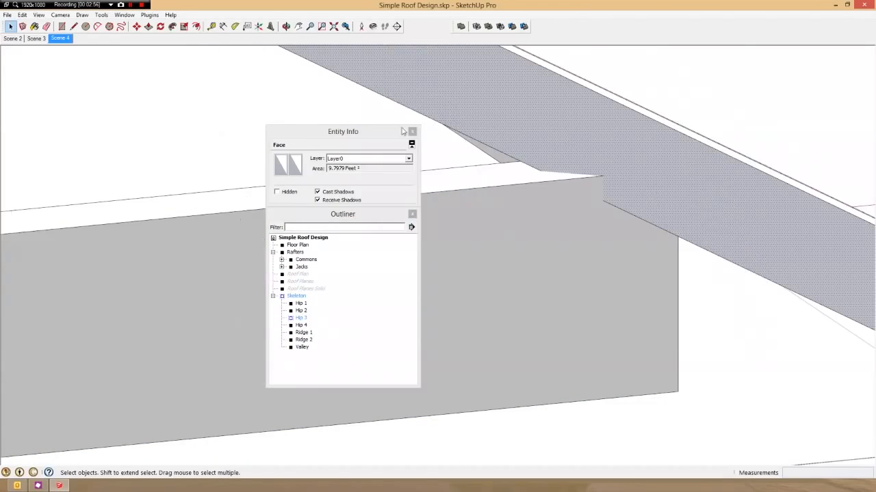
pyautogui.moveTo(403, 131); pyautogui.dragTo(189, 145)
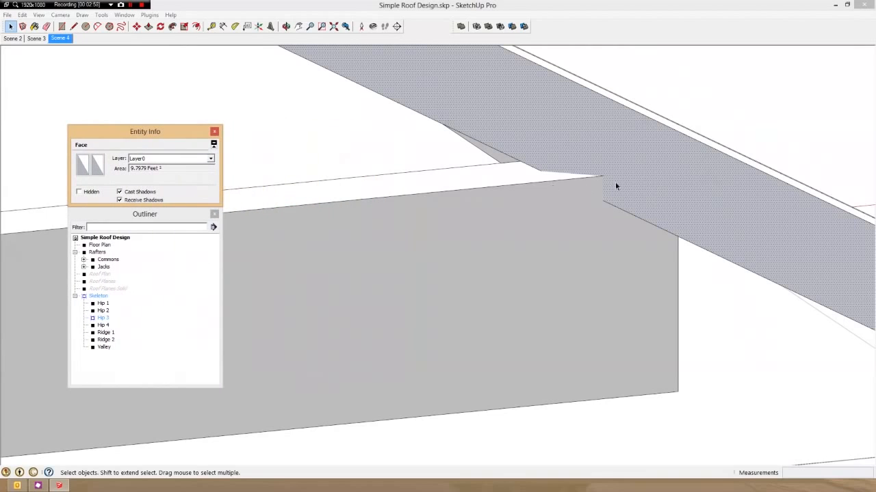
pyautogui.hotkey('ctrl', 'a')
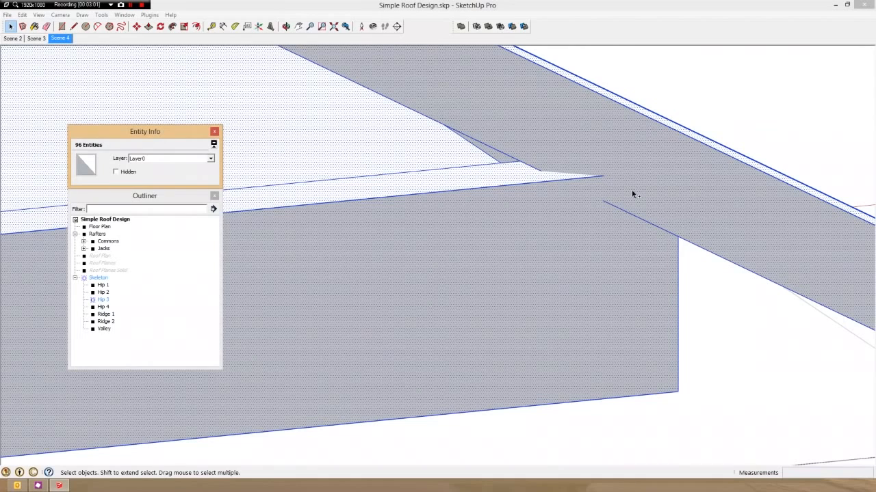
pyautogui.rightClick(633, 195)
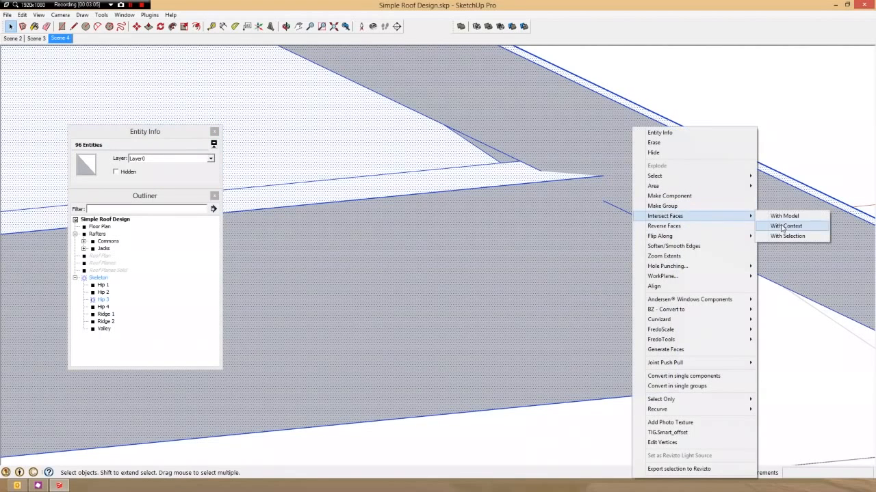
pyautogui.click(785, 226)
# Delete the leftover wall geometry on both sides of the rafter inside the Hip 3 group.
pyautogui.scroll(-6, 651, 225)
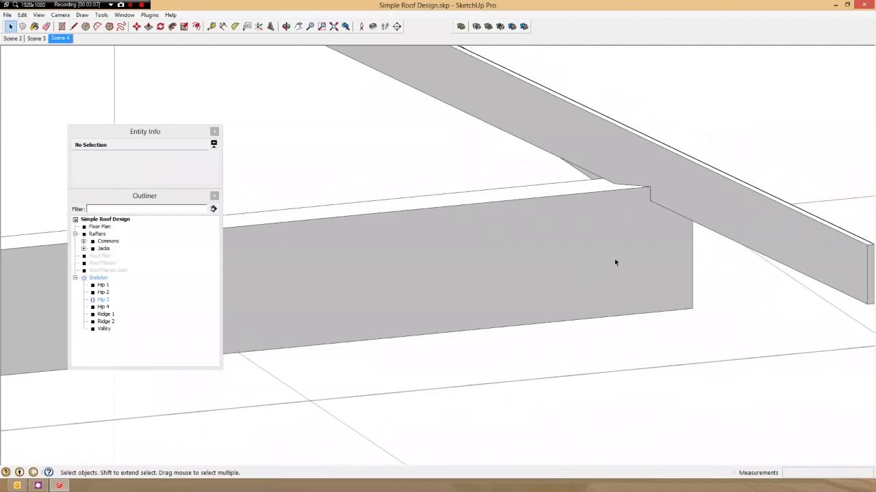
pyautogui.click(684, 229)
pyautogui.moveTo(684, 228); pyautogui.dragTo(514, 176, button='middle')
pyautogui.scroll(-3, 513, 176)
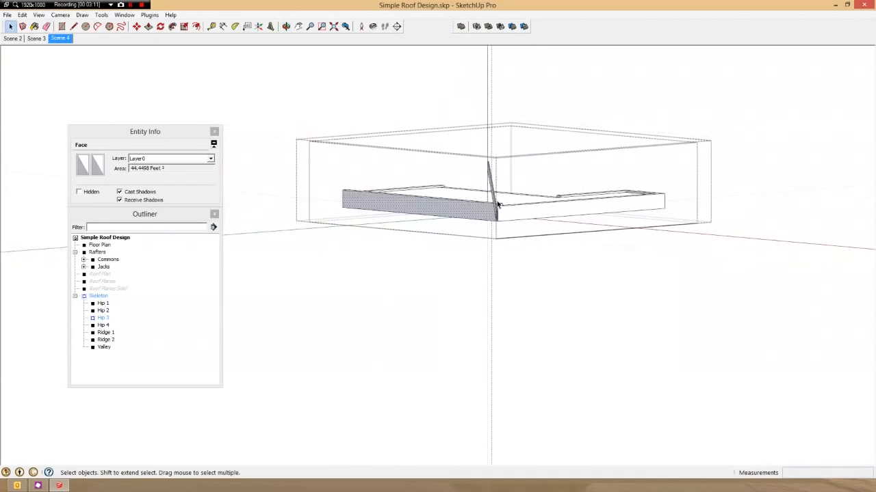
pyautogui.scroll(5, 497, 206)
pyautogui.moveTo(497, 205); pyautogui.dragTo(524, 194, button='middle')
pyautogui.scroll(-3, 518, 185)
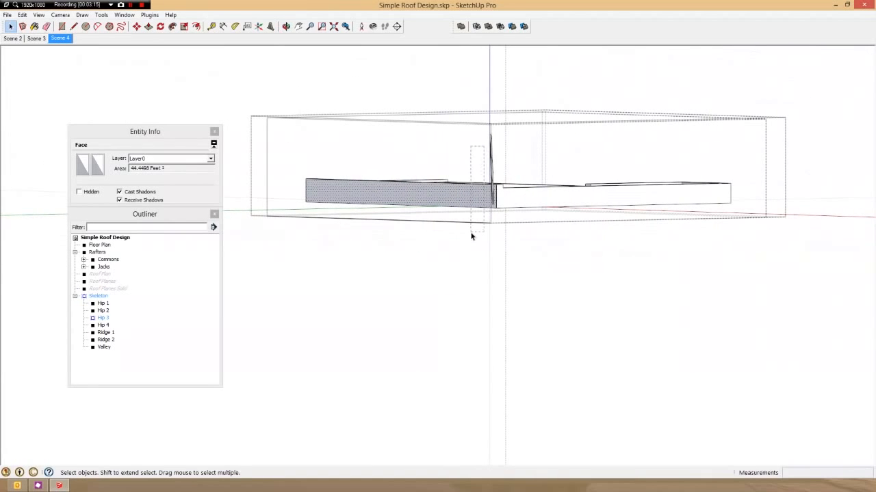
pyautogui.press('Delete')
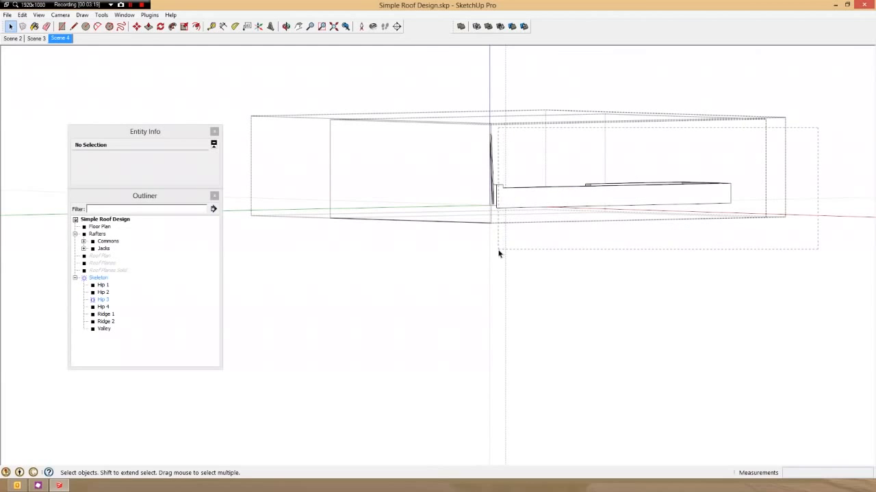
pyautogui.moveTo(495, 250); pyautogui.dragTo(496, 250)
pyautogui.press('Delete')
pyautogui.scroll(6, 486, 195)
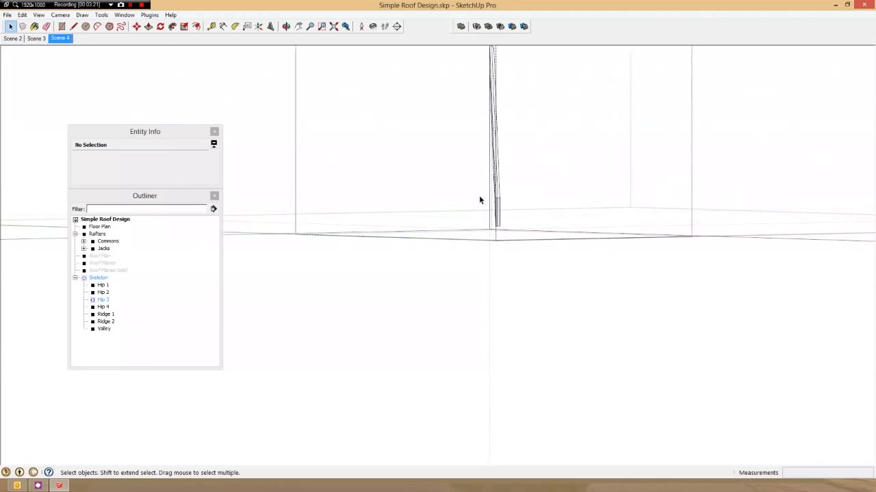
# Erase the leftover edge across Hip 3's seat notch and reverse the two notch faces.
pyautogui.moveTo(504, 218); pyautogui.dragTo(849, 61, button='middle')
pyautogui.scroll(6, 385, 175)
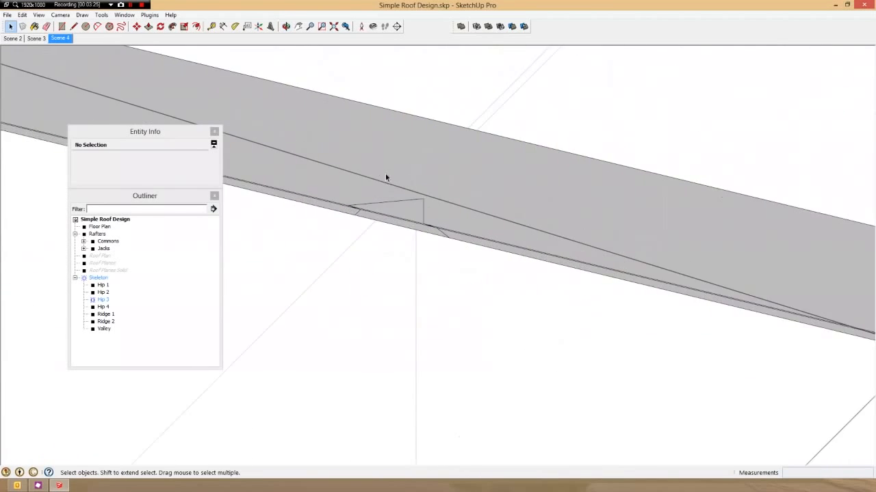
pyautogui.moveTo(403, 221); pyautogui.dragTo(457, 200, button='middle')
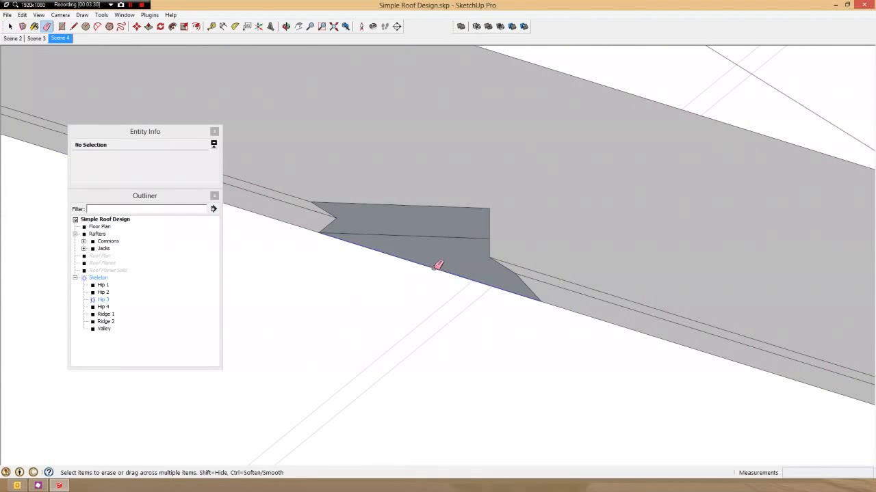
pyautogui.moveTo(497, 228); pyautogui.dragTo(663, 332, button='middle')
pyautogui.rightClick(522, 352)
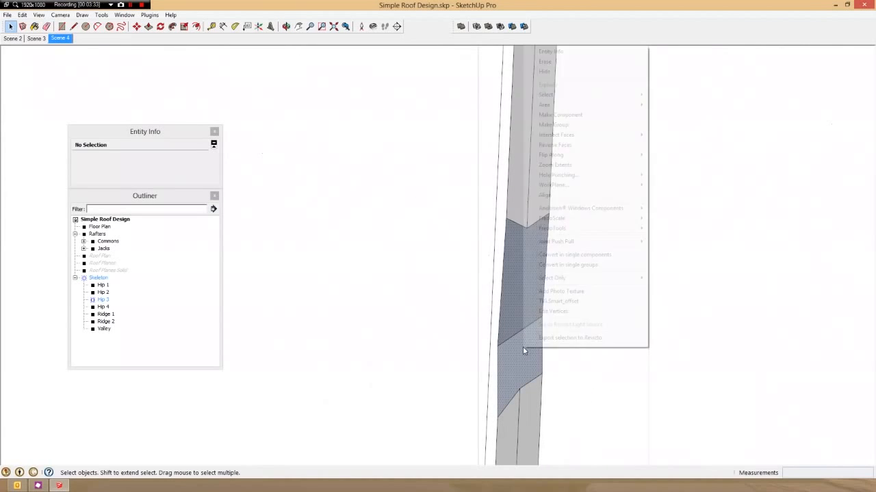
pyautogui.click(574, 145)
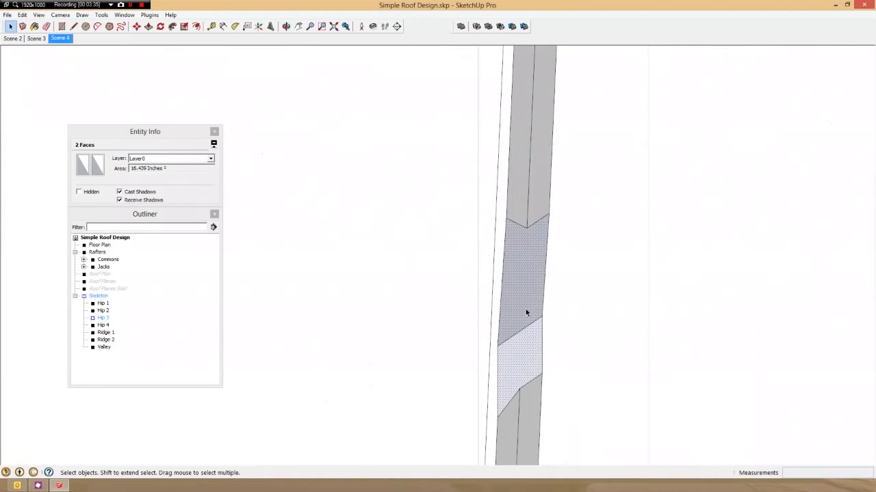
# Check the notched Hip 3 rafter from the side and show the rest of the model around it.
pyautogui.moveTo(554, 290); pyautogui.dragTo(270, 344, button='middle')
pyautogui.scroll(-6, 552, 273)
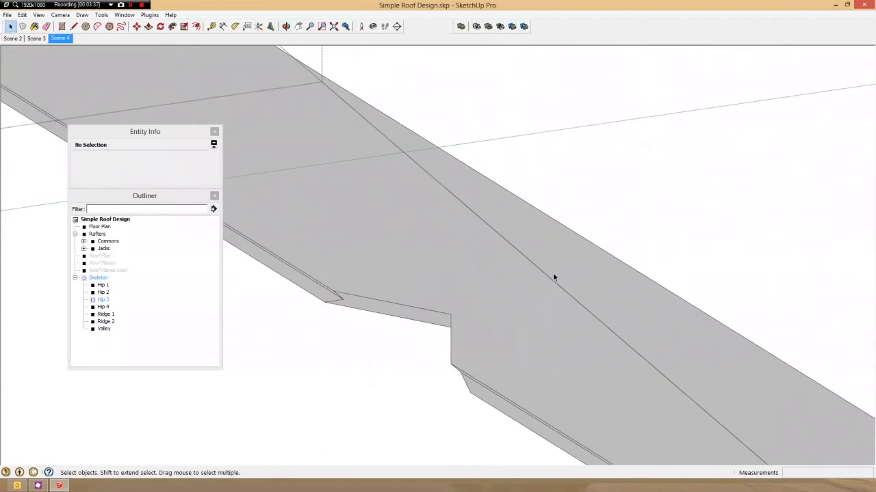
pyautogui.moveTo(564, 292); pyautogui.dragTo(309, 411, button='middle')
pyautogui.scroll(-6, 636, 346)
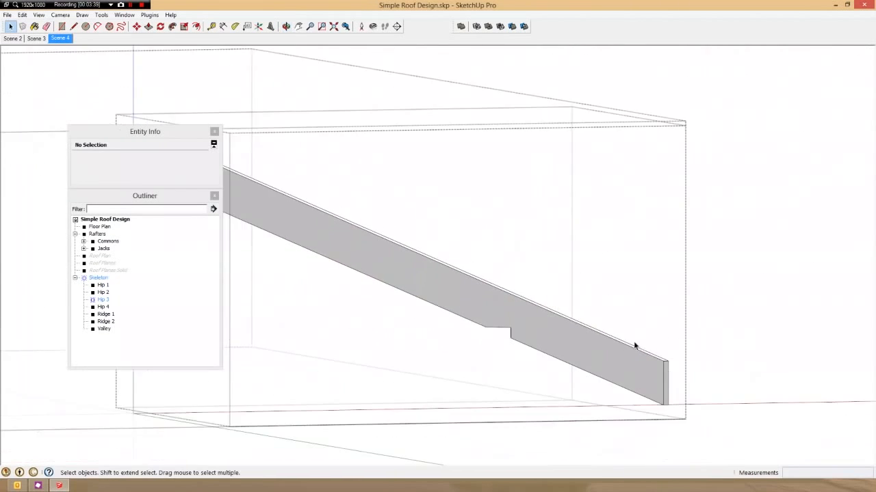
pyautogui.press('i')
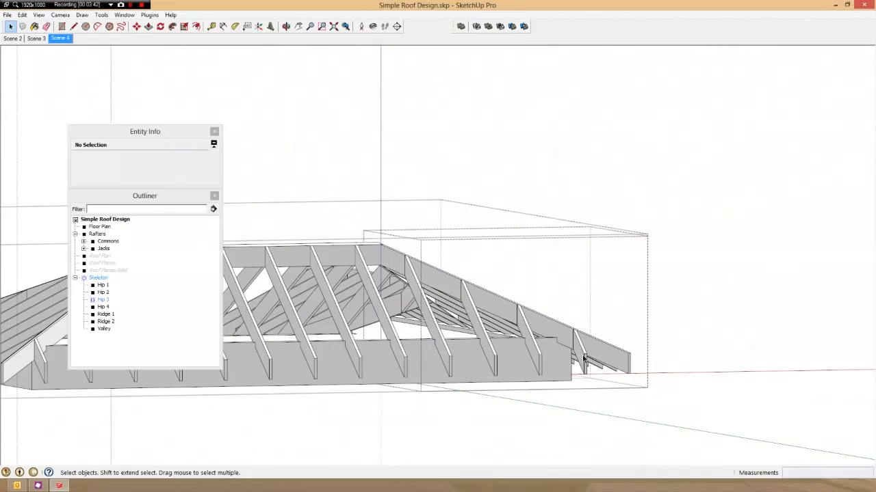
# Close the Hip 3 and Skeleton groups and hide the Floor Plan wall group.
pyautogui.scroll(-5, 585, 356)
pyautogui.moveTo(586, 354); pyautogui.dragTo(684, 383, button='middle')
pyautogui.scroll(8, 494, 388)
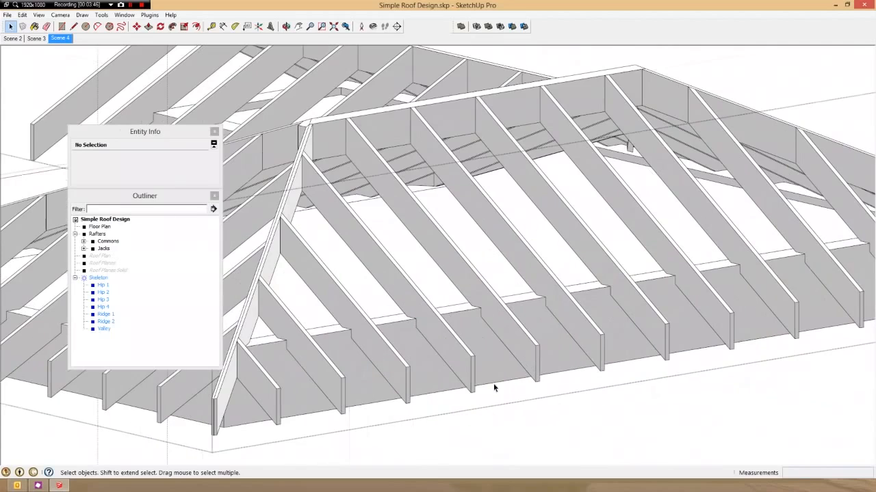
pyautogui.press('Escape')
pyautogui.doubleClick(420, 388)
pyautogui.press('Escape')
pyautogui.rightClick(421, 387)
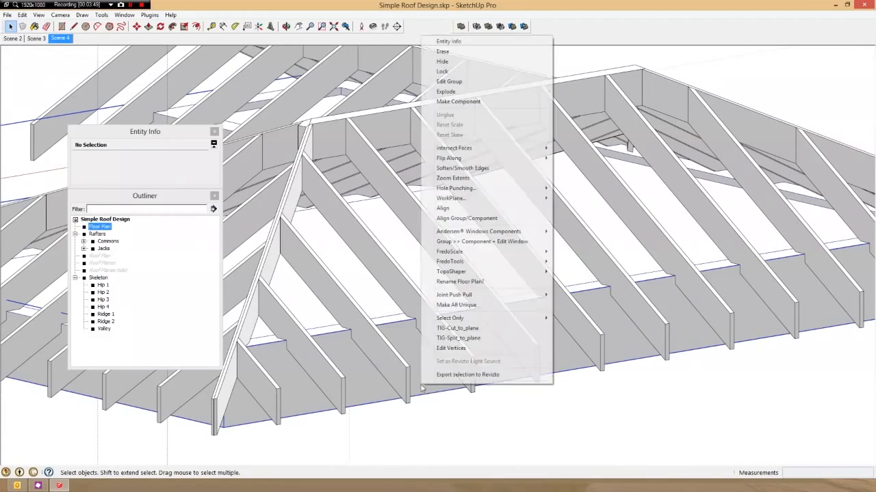
pyautogui.click(462, 69)
# Examine the rafters' seat notches from below, especially where the corner jack rafters meet the hip.
pyautogui.scroll(-10, 520, 294)
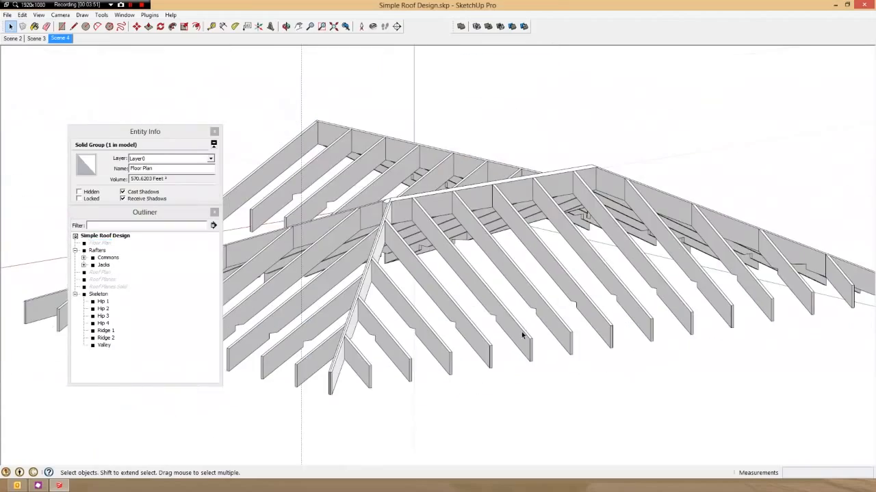
pyautogui.moveTo(520, 315); pyautogui.dragTo(855, 173, button='middle')
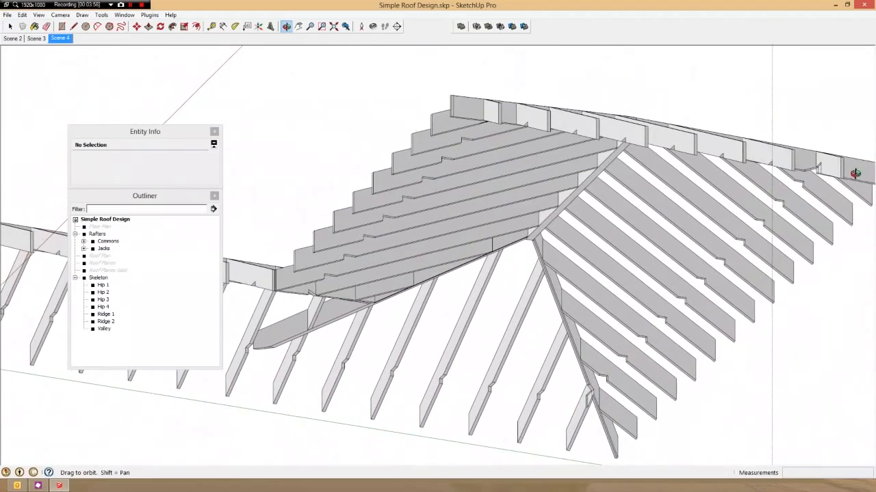
pyautogui.scroll(6, 611, 404)
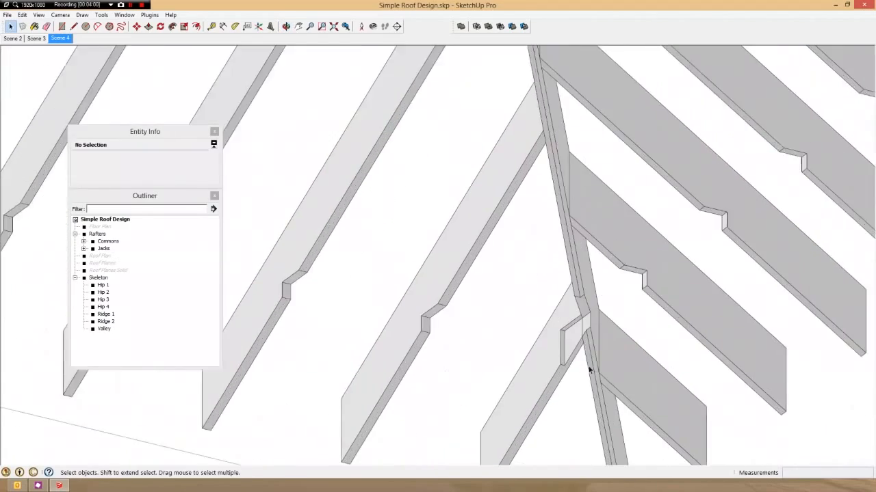
pyautogui.scroll(3, 575, 359)
pyautogui.moveTo(563, 348); pyautogui.dragTo(816, 246, button='middle')
pyautogui.scroll(-2, 816, 246)
pyautogui.moveTo(600, 335); pyautogui.dragTo(714, 277, button='middle')
pyautogui.scroll(5, 714, 277)
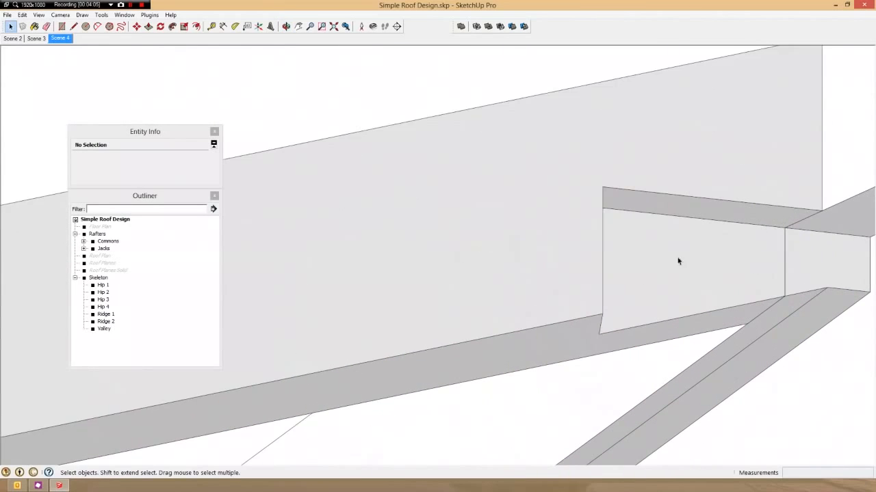
# Review the complete roof framing from several sides, checking the notches along the hips, commons and jacks.
pyautogui.scroll(-2, 650, 267)
pyautogui.moveTo(647, 260); pyautogui.dragTo(437, 431, button='middle')
pyautogui.scroll(-4, 612, 340)
pyautogui.moveTo(612, 340); pyautogui.dragTo(784, 330, button='middle')
pyautogui.scroll(-4, 784, 331)
pyautogui.moveTo(591, 328); pyautogui.dragTo(512, 375, button='middle')
pyautogui.scroll(-4, 776, 294)
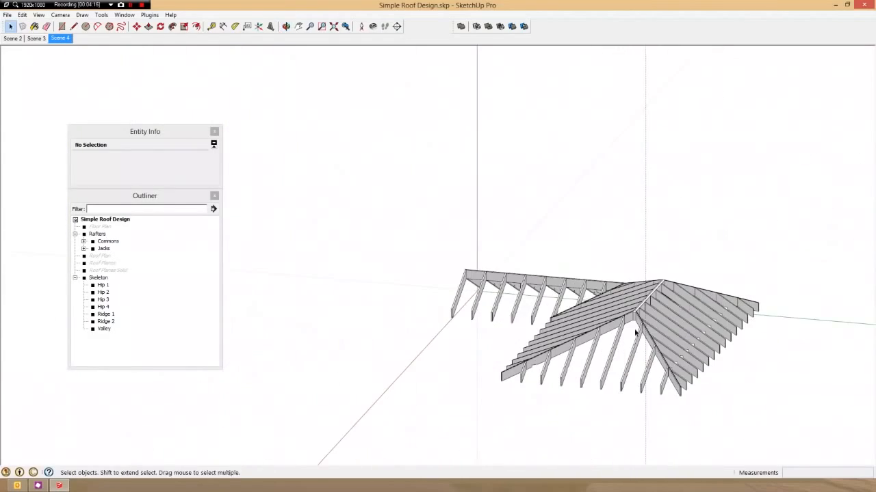
pyautogui.moveTo(634, 332); pyautogui.dragTo(597, 385, button='middle')
pyautogui.scroll(5, 641, 407)
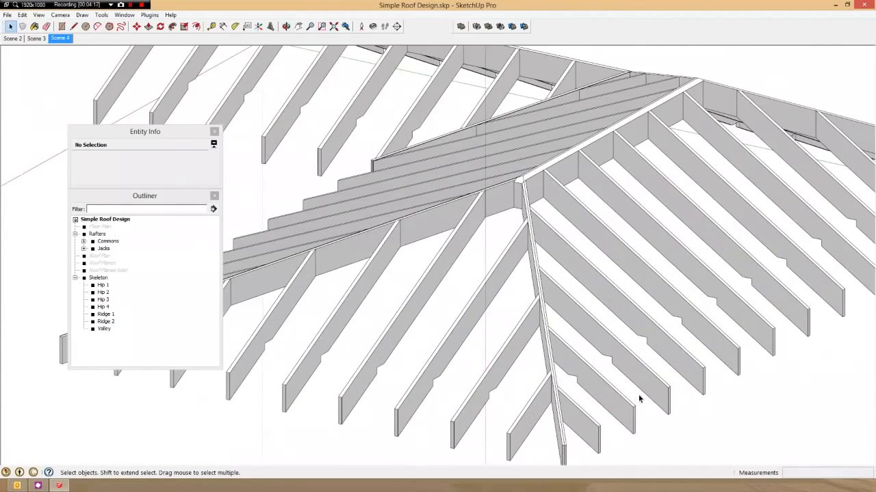
pyautogui.scroll(-3, 500, 250)
pyautogui.moveTo(562, 333); pyautogui.dragTo(457, 343, button='middle')
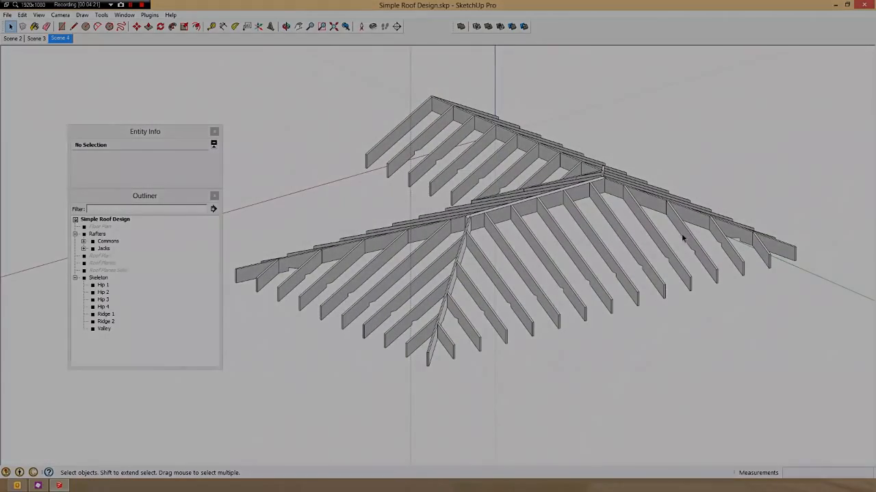